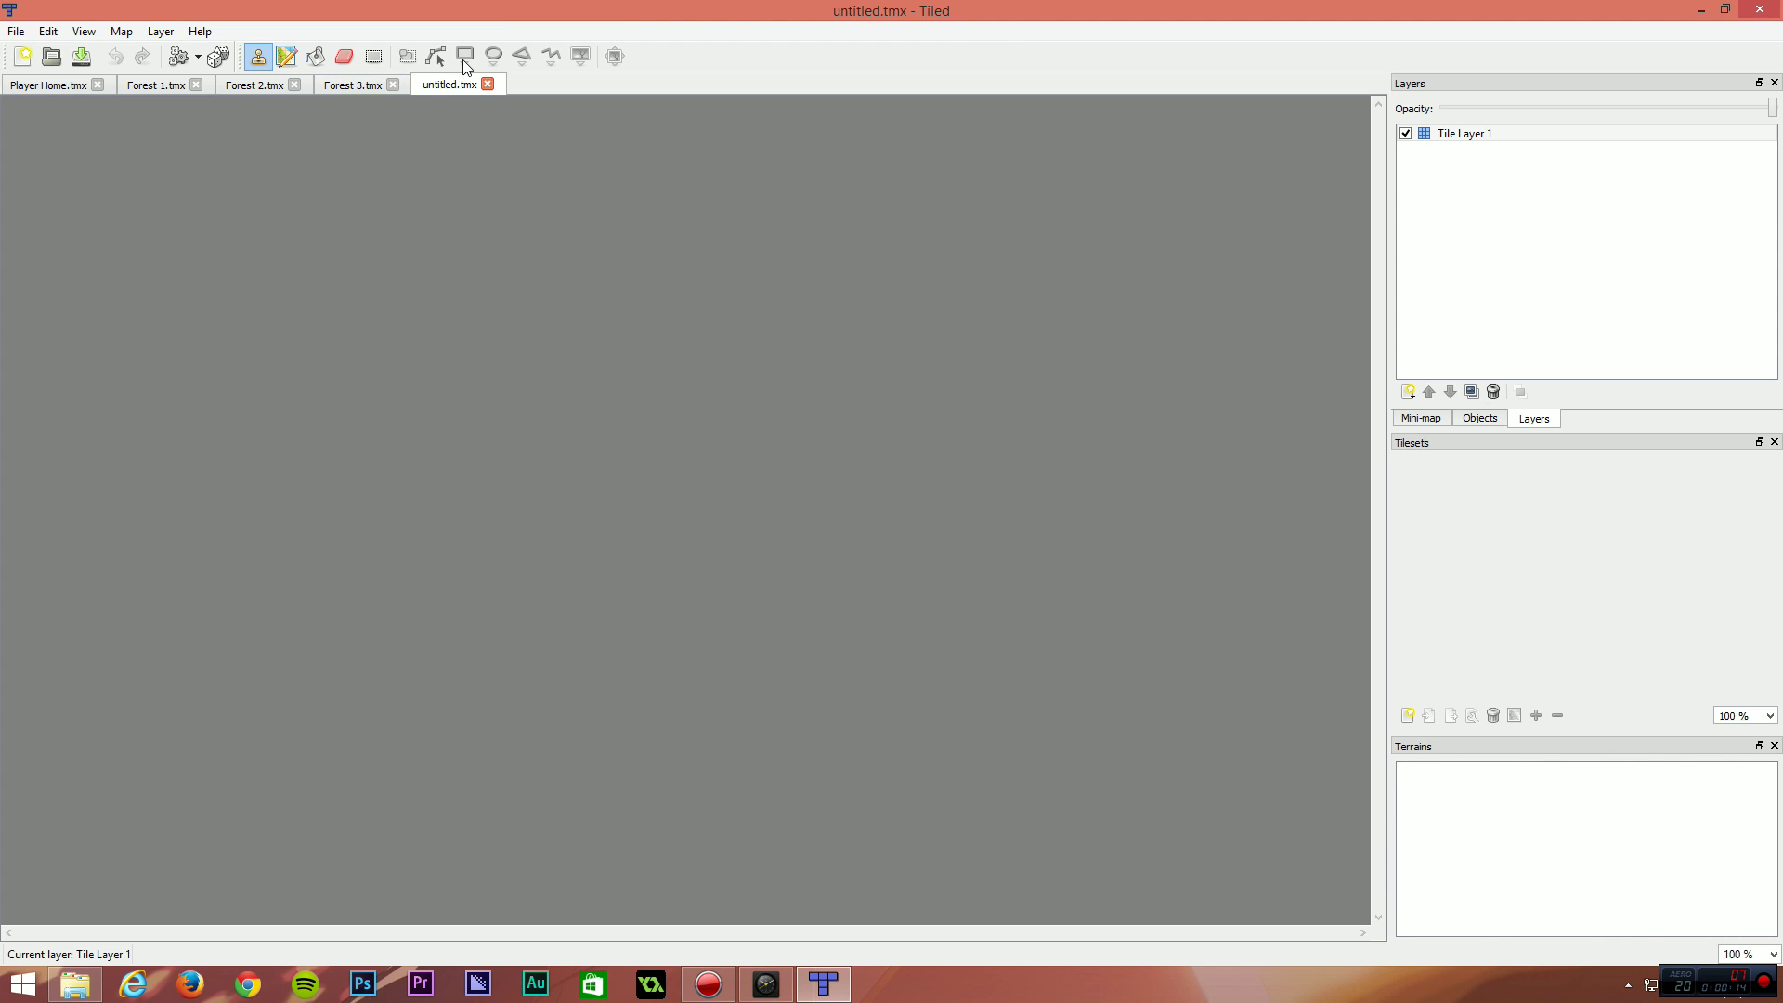
Check the program's version information in the About Tiled window and close it.
{"action": "left_click", "coordinate": [200, 30]}
{"action": "left_click", "coordinate": [268, 56]}
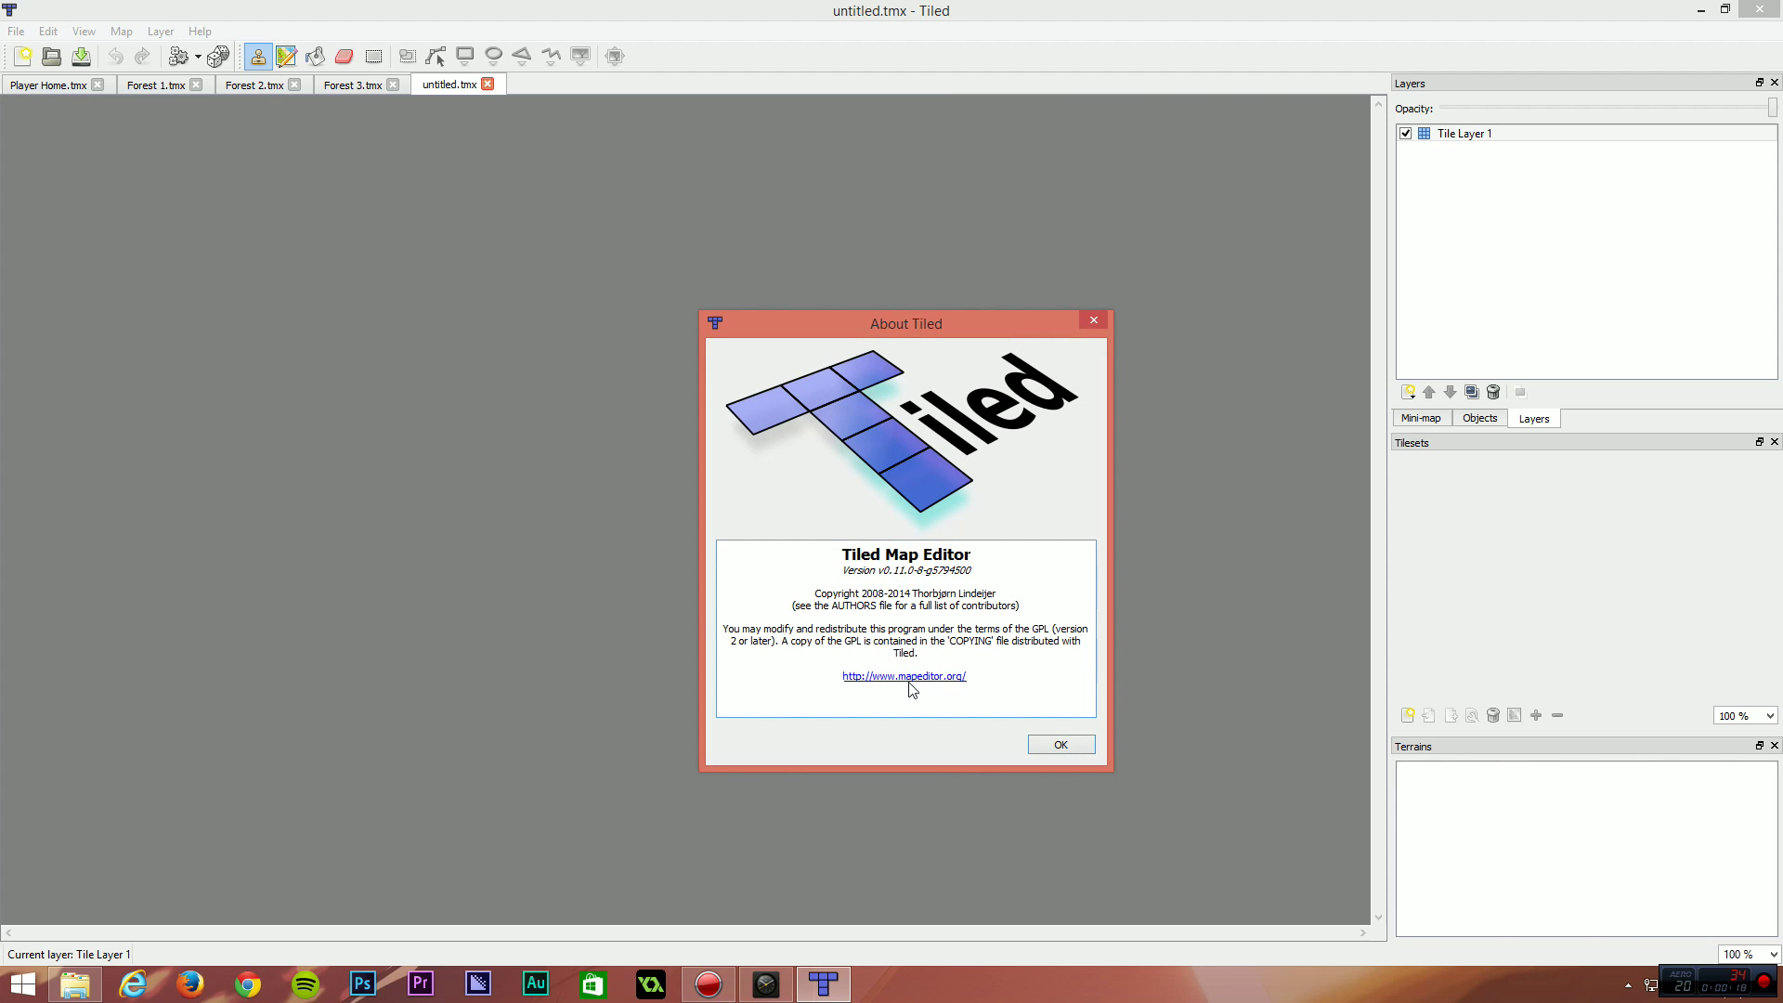
{"action": "left_click", "coordinate": [1049, 740]}
{"action": "left_click", "coordinate": [199, 31]}
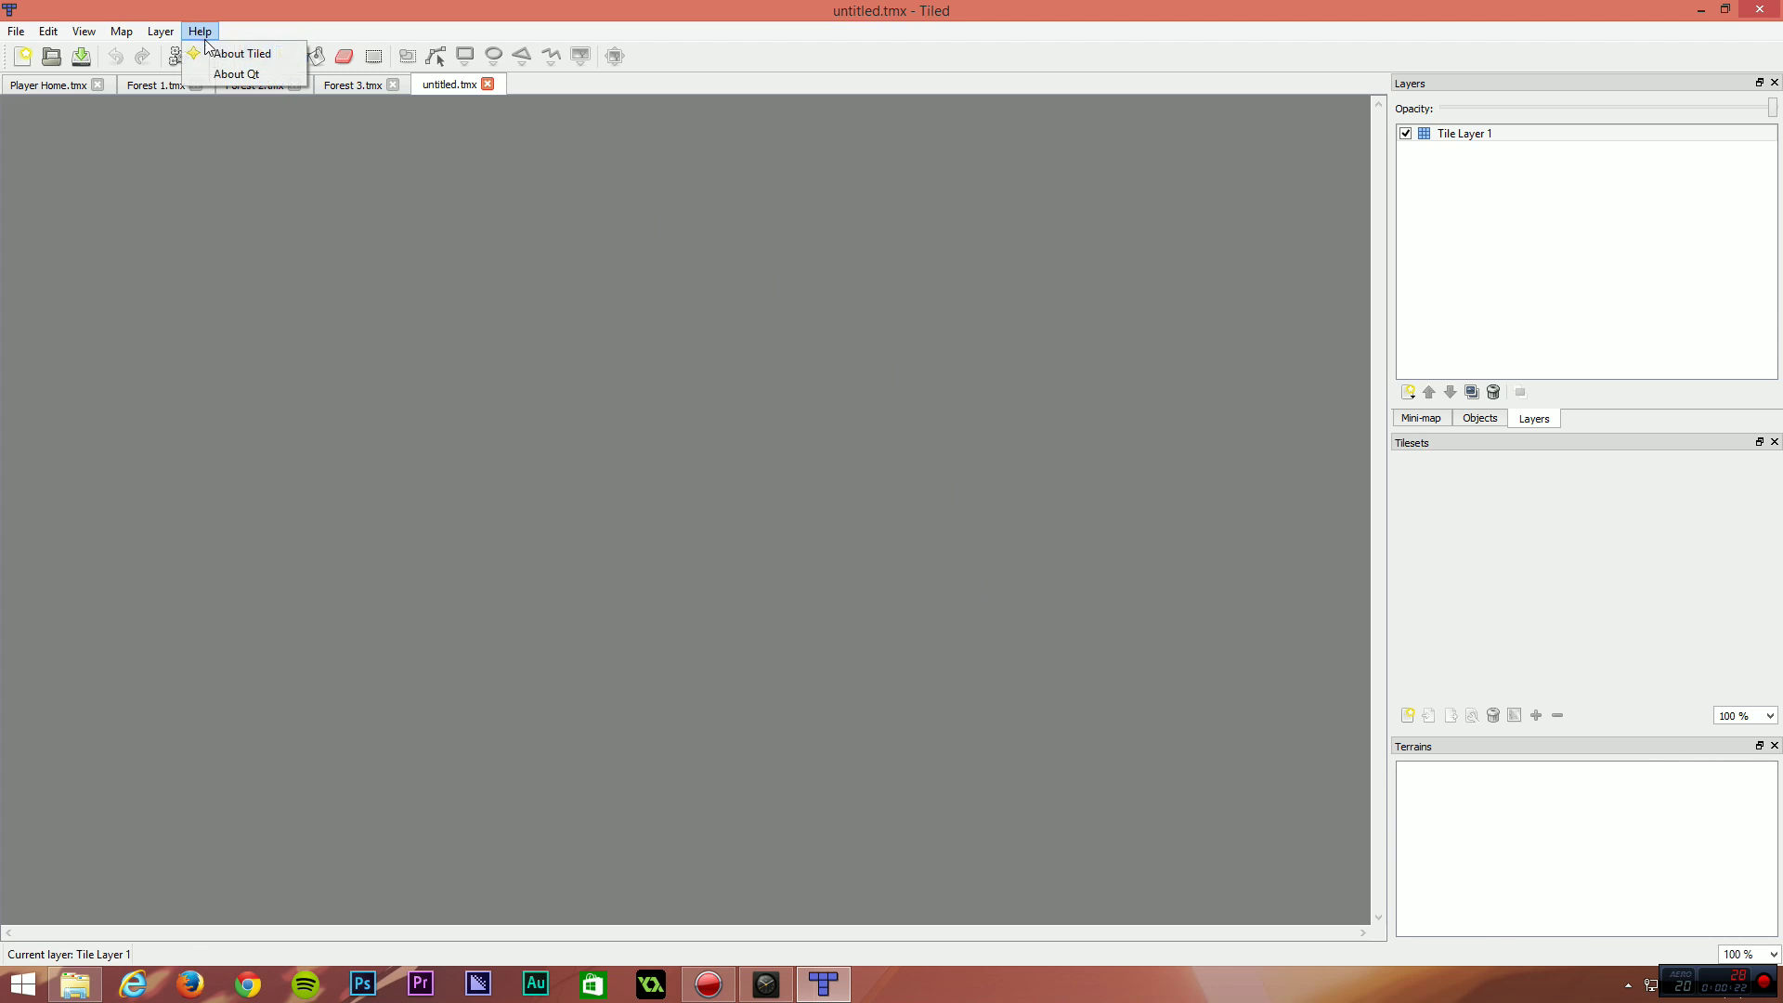
{"action": "left_click", "coordinate": [237, 52]}
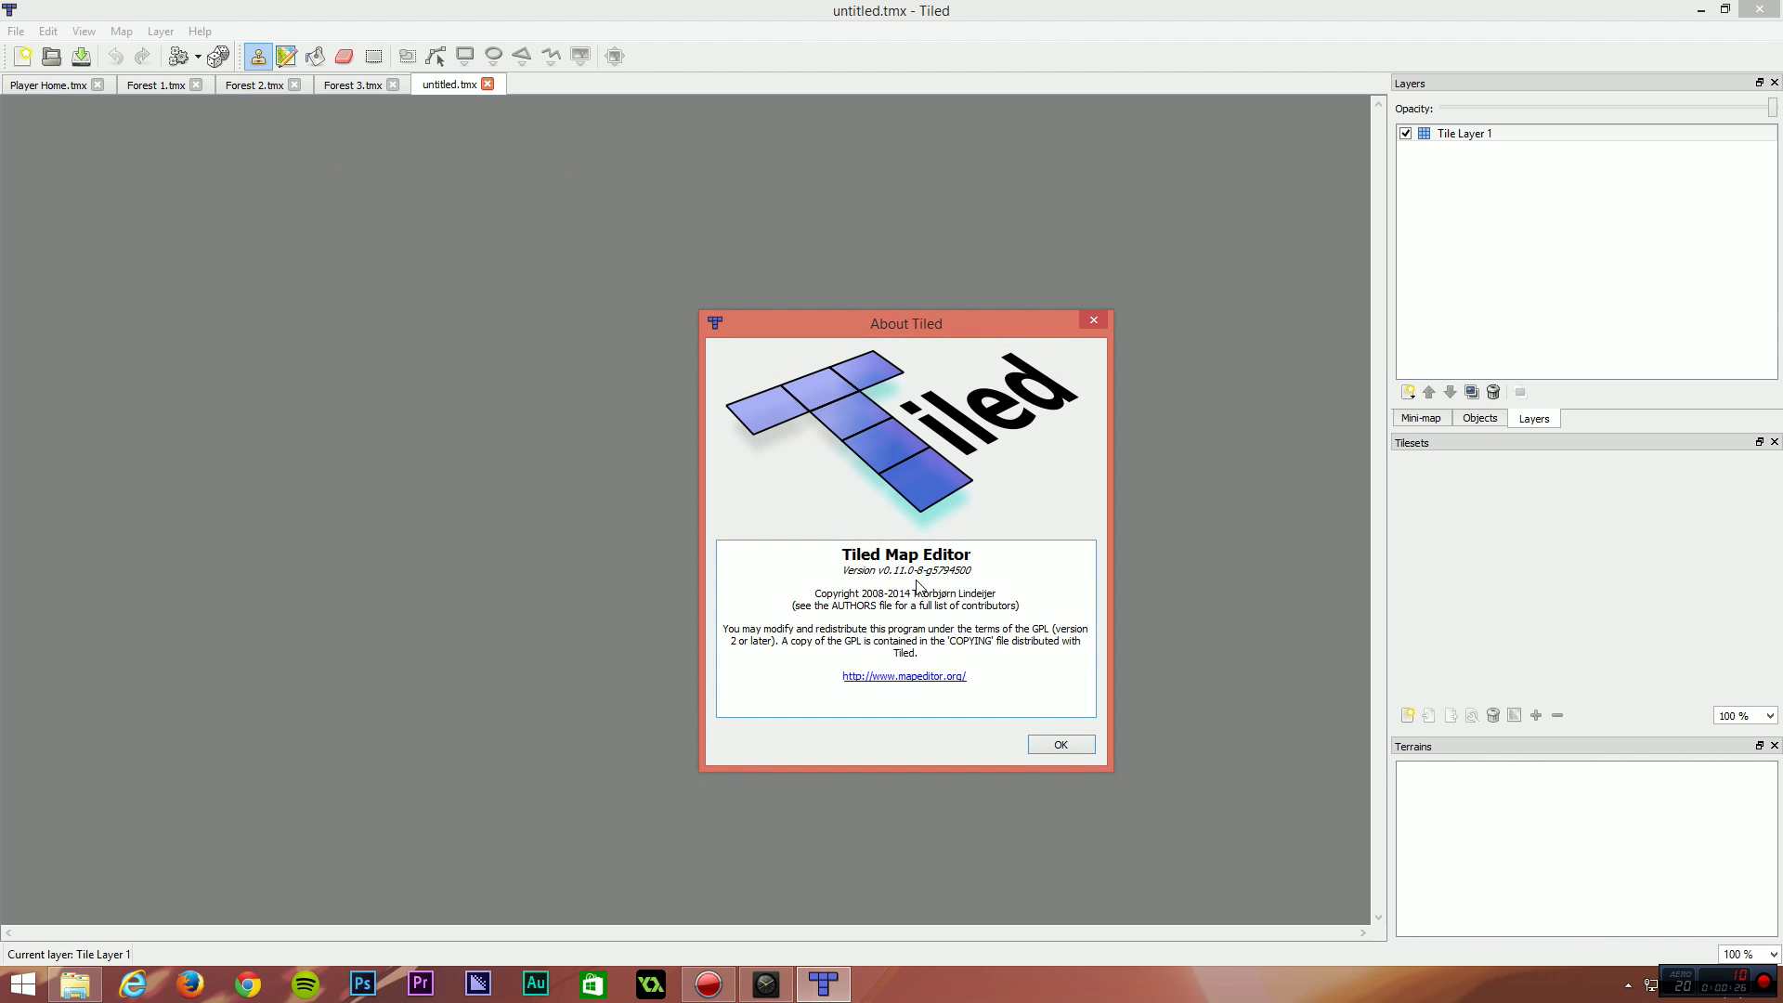
{"action": "left_click", "coordinate": [1096, 319]}
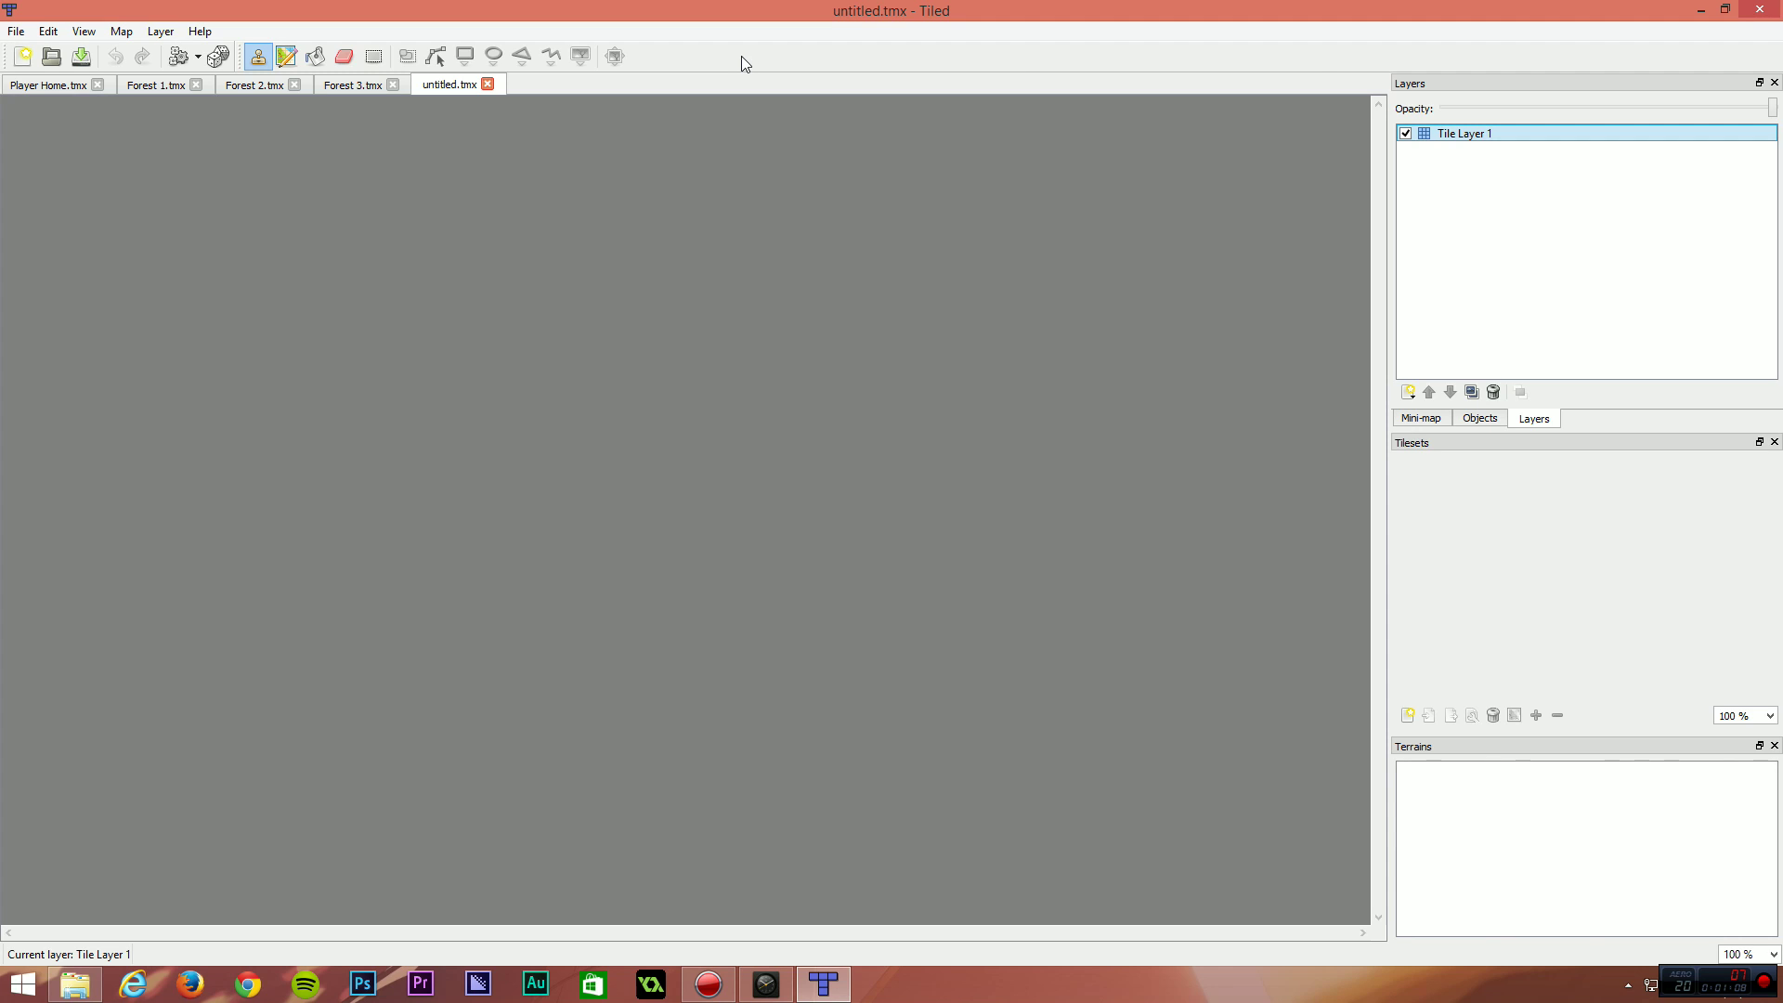
Look through the Player Home, Forest 1, Forest 2 and Forest 3 example maps.
{"action": "left_click", "coordinate": [82, 87]}
{"action": "left_click", "coordinate": [139, 88]}
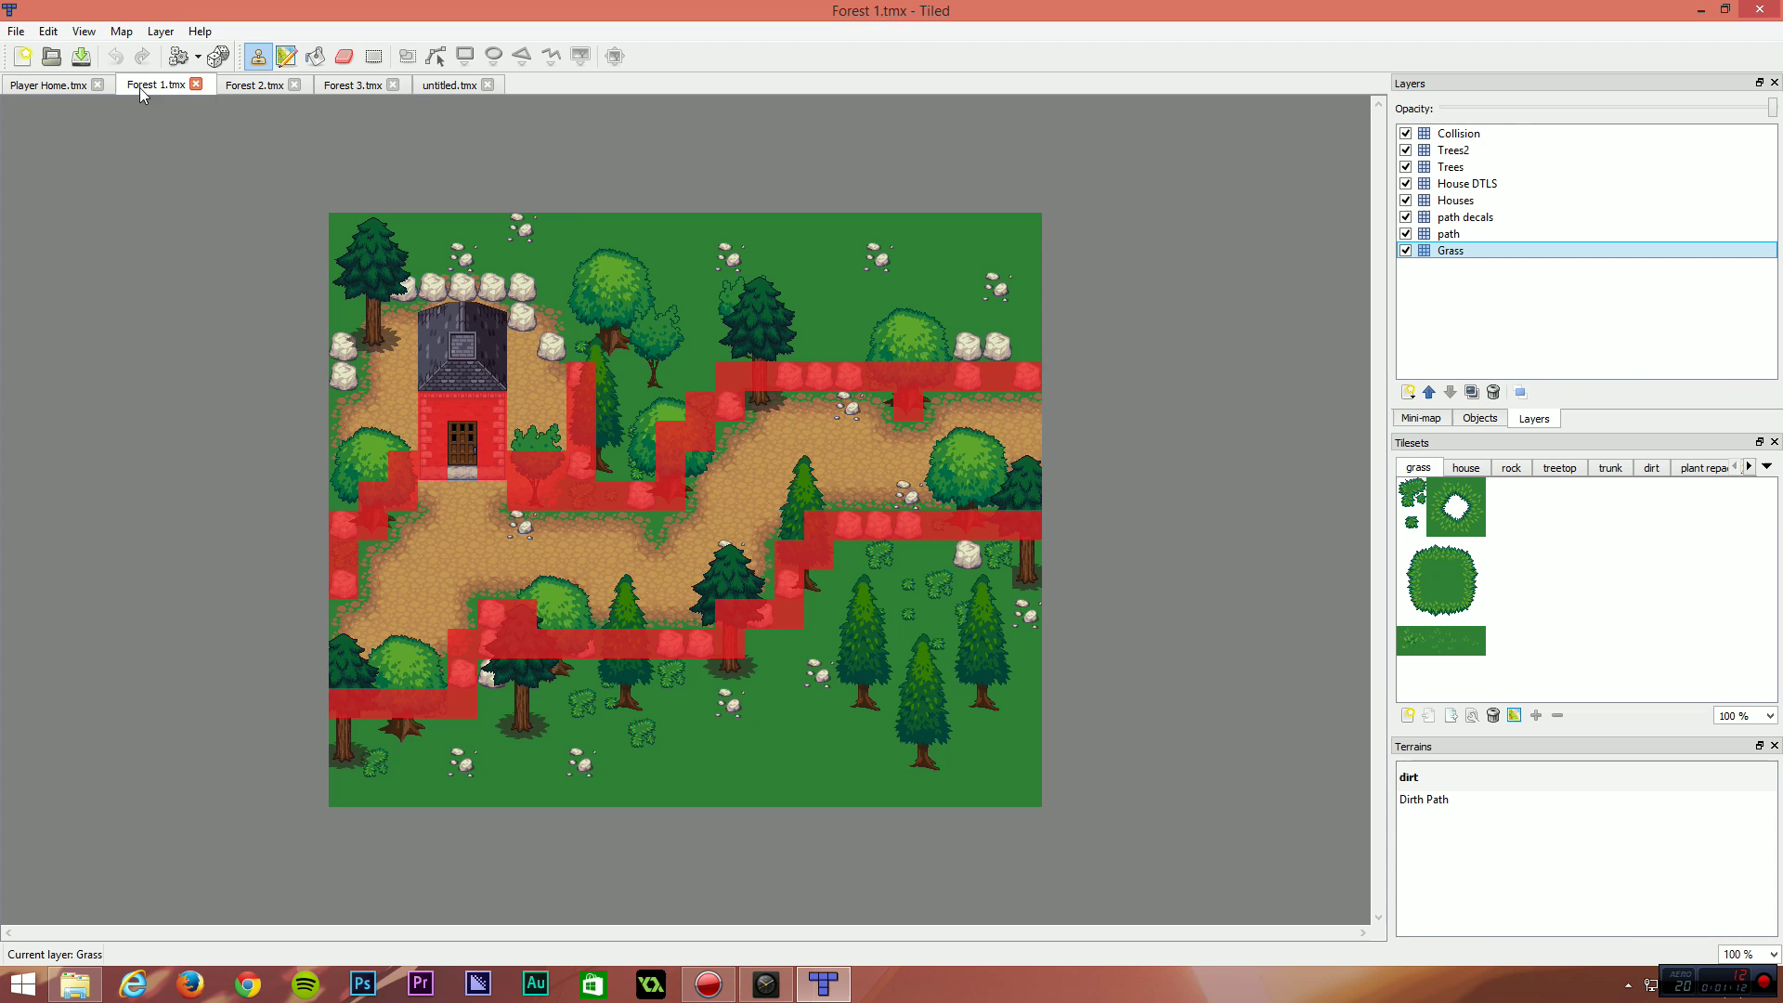
{"action": "left_click", "coordinate": [241, 88]}
{"action": "left_click", "coordinate": [353, 85]}
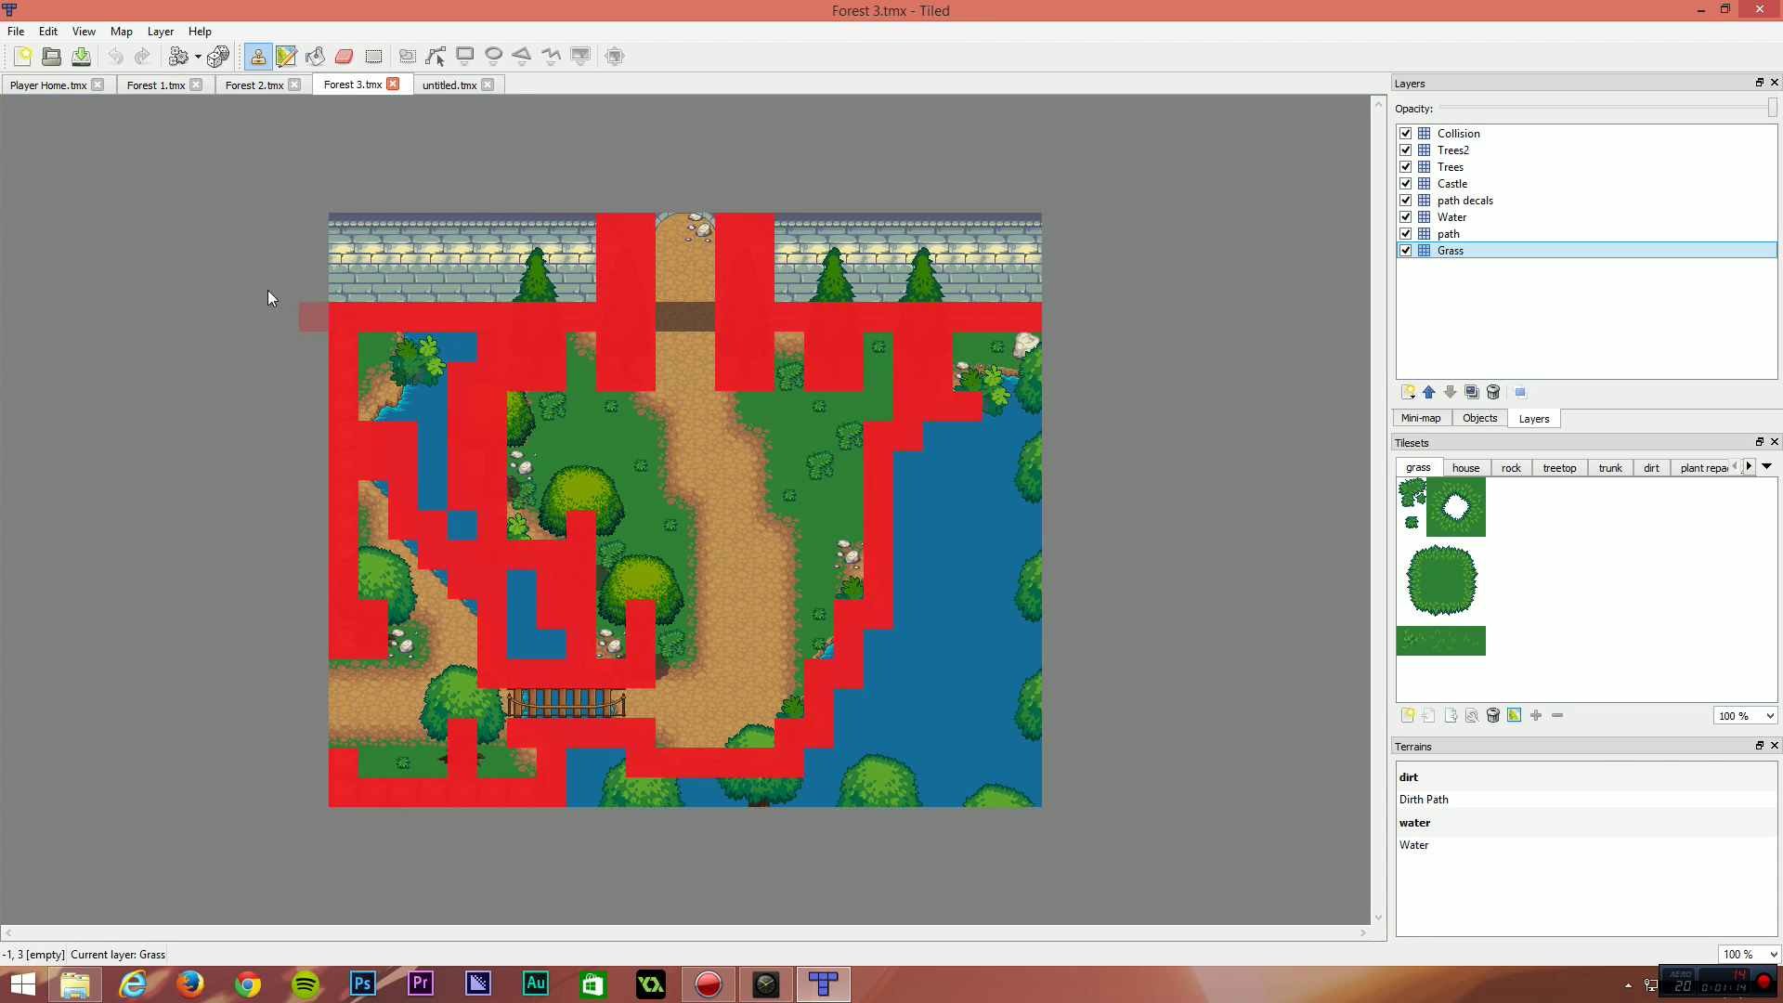
{"action": "left_click", "coordinate": [68, 84]}
{"action": "left_click", "coordinate": [139, 86]}
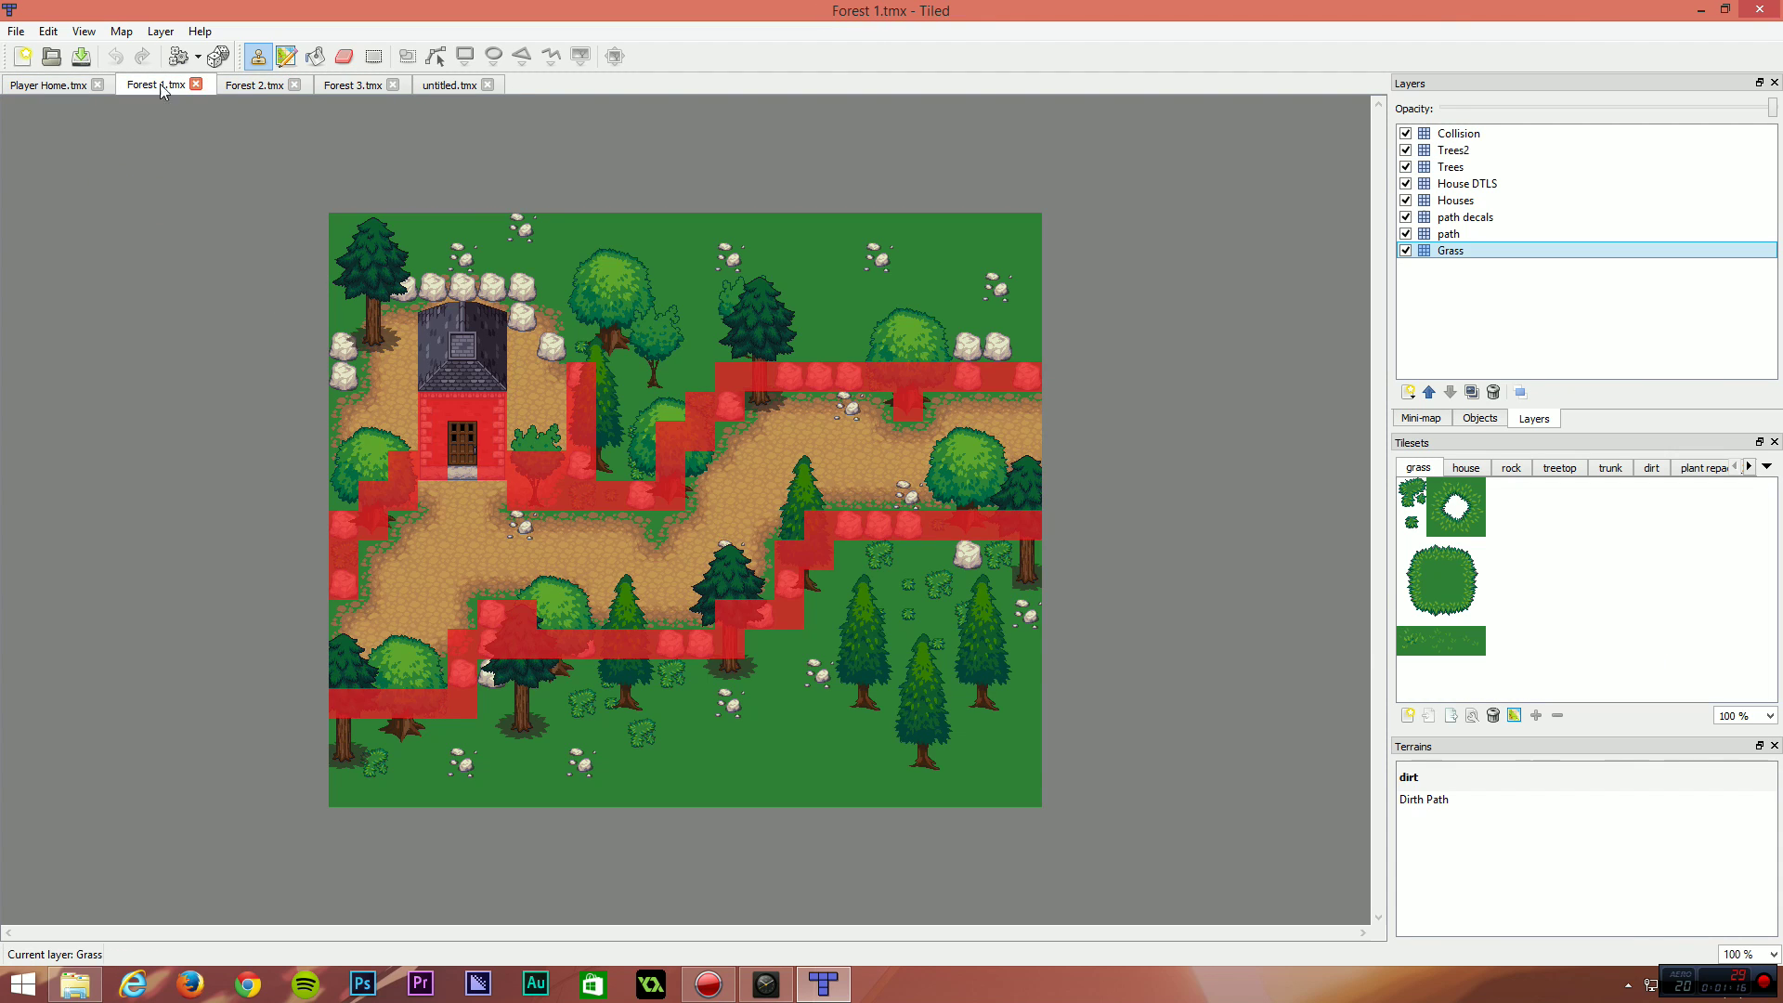
{"action": "left_click", "coordinate": [265, 85]}
{"action": "left_click", "coordinate": [353, 84]}
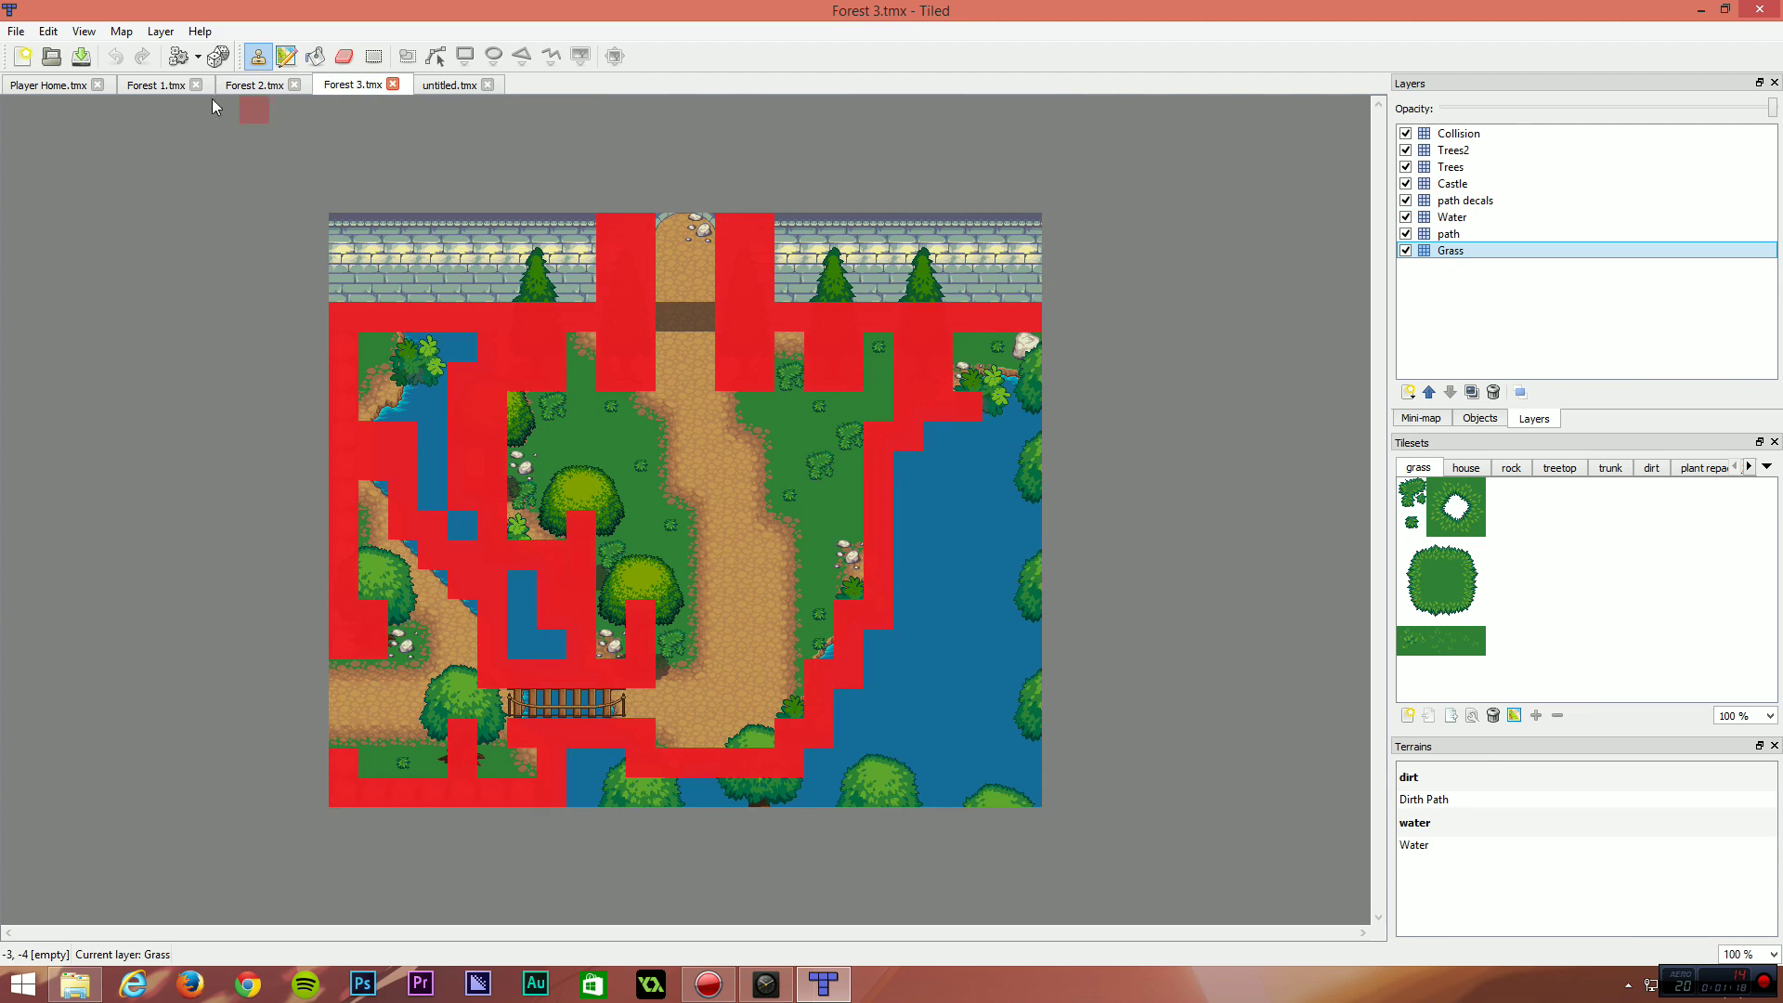
Review the four finished maps again from Player Home to Forest 3, and return to the untitled map.
{"action": "left_click", "coordinate": [56, 84]}
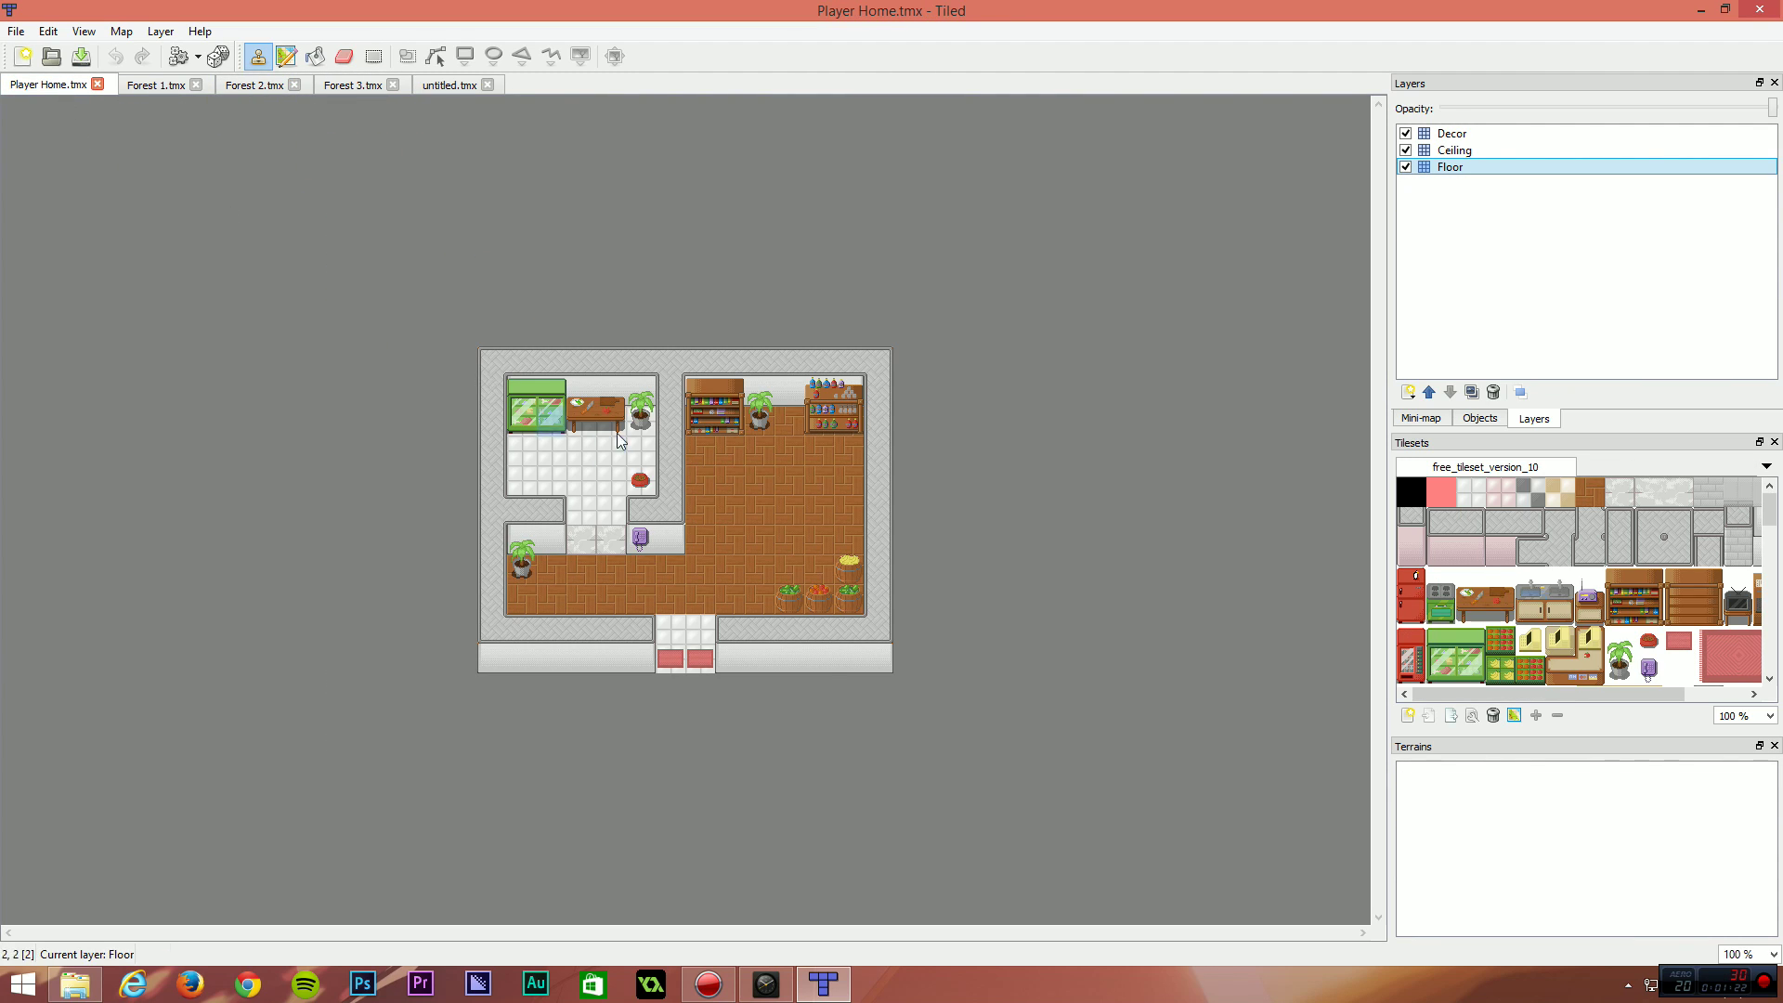
{"action": "left_click", "coordinate": [161, 88]}
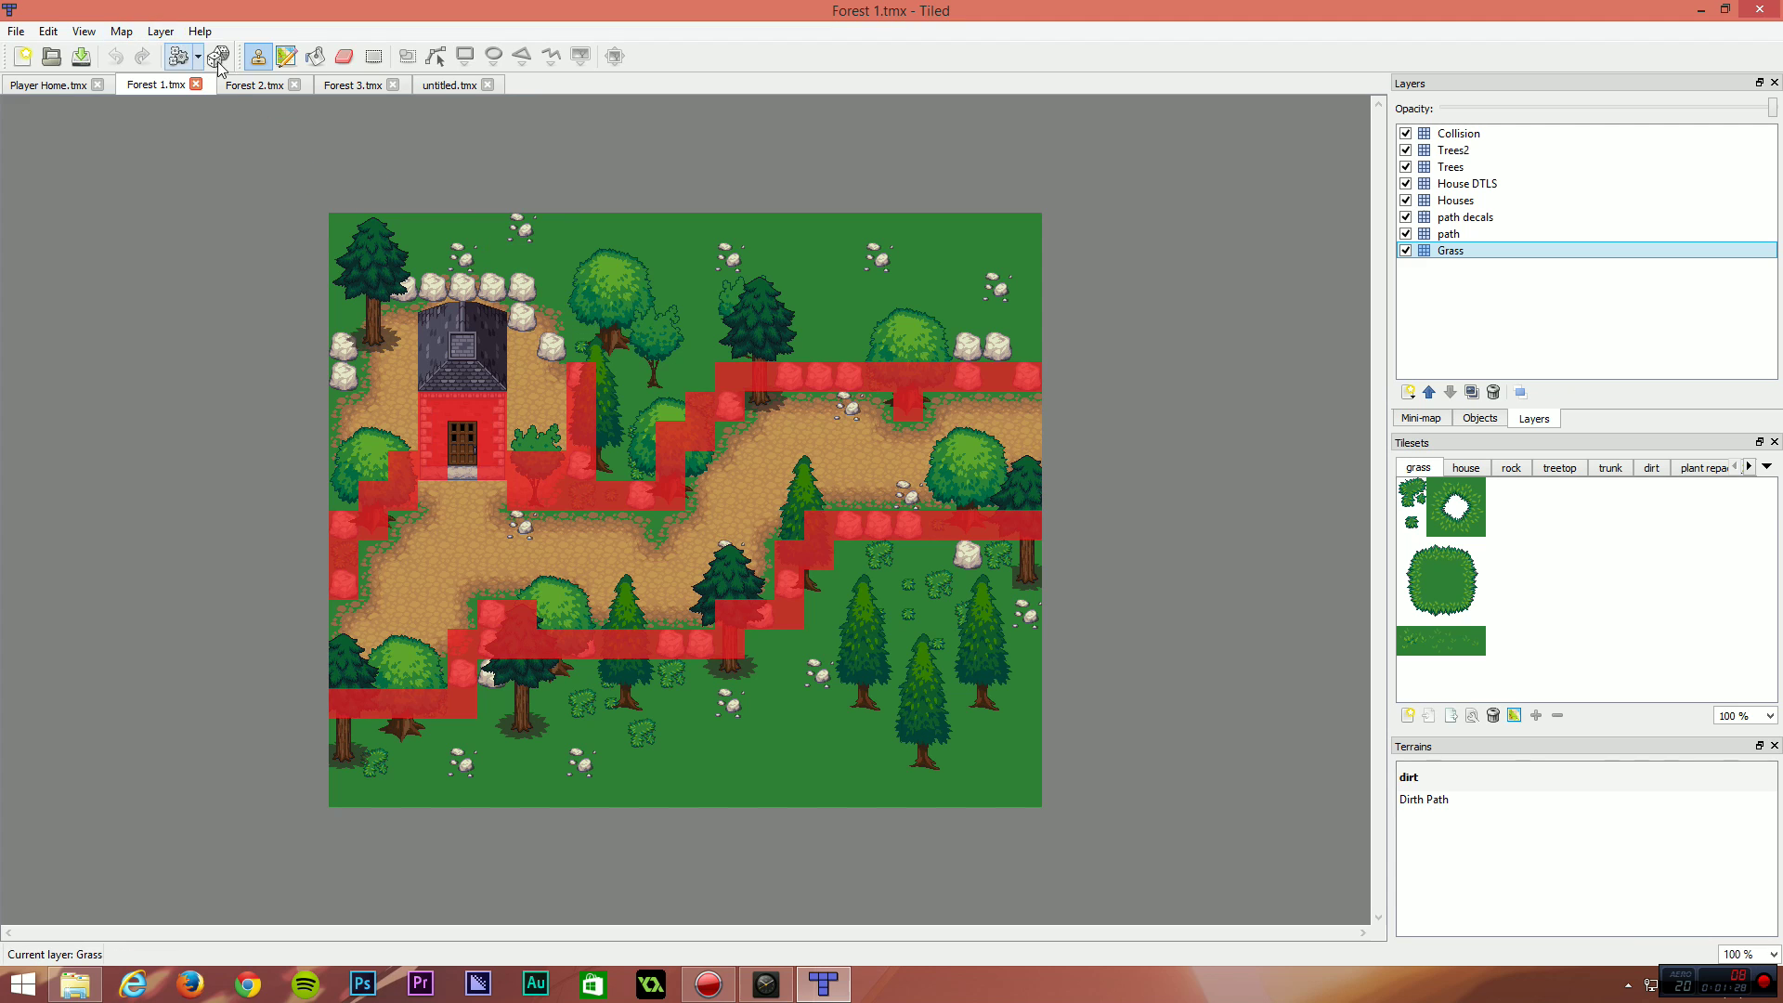
{"action": "left_click", "coordinate": [236, 87]}
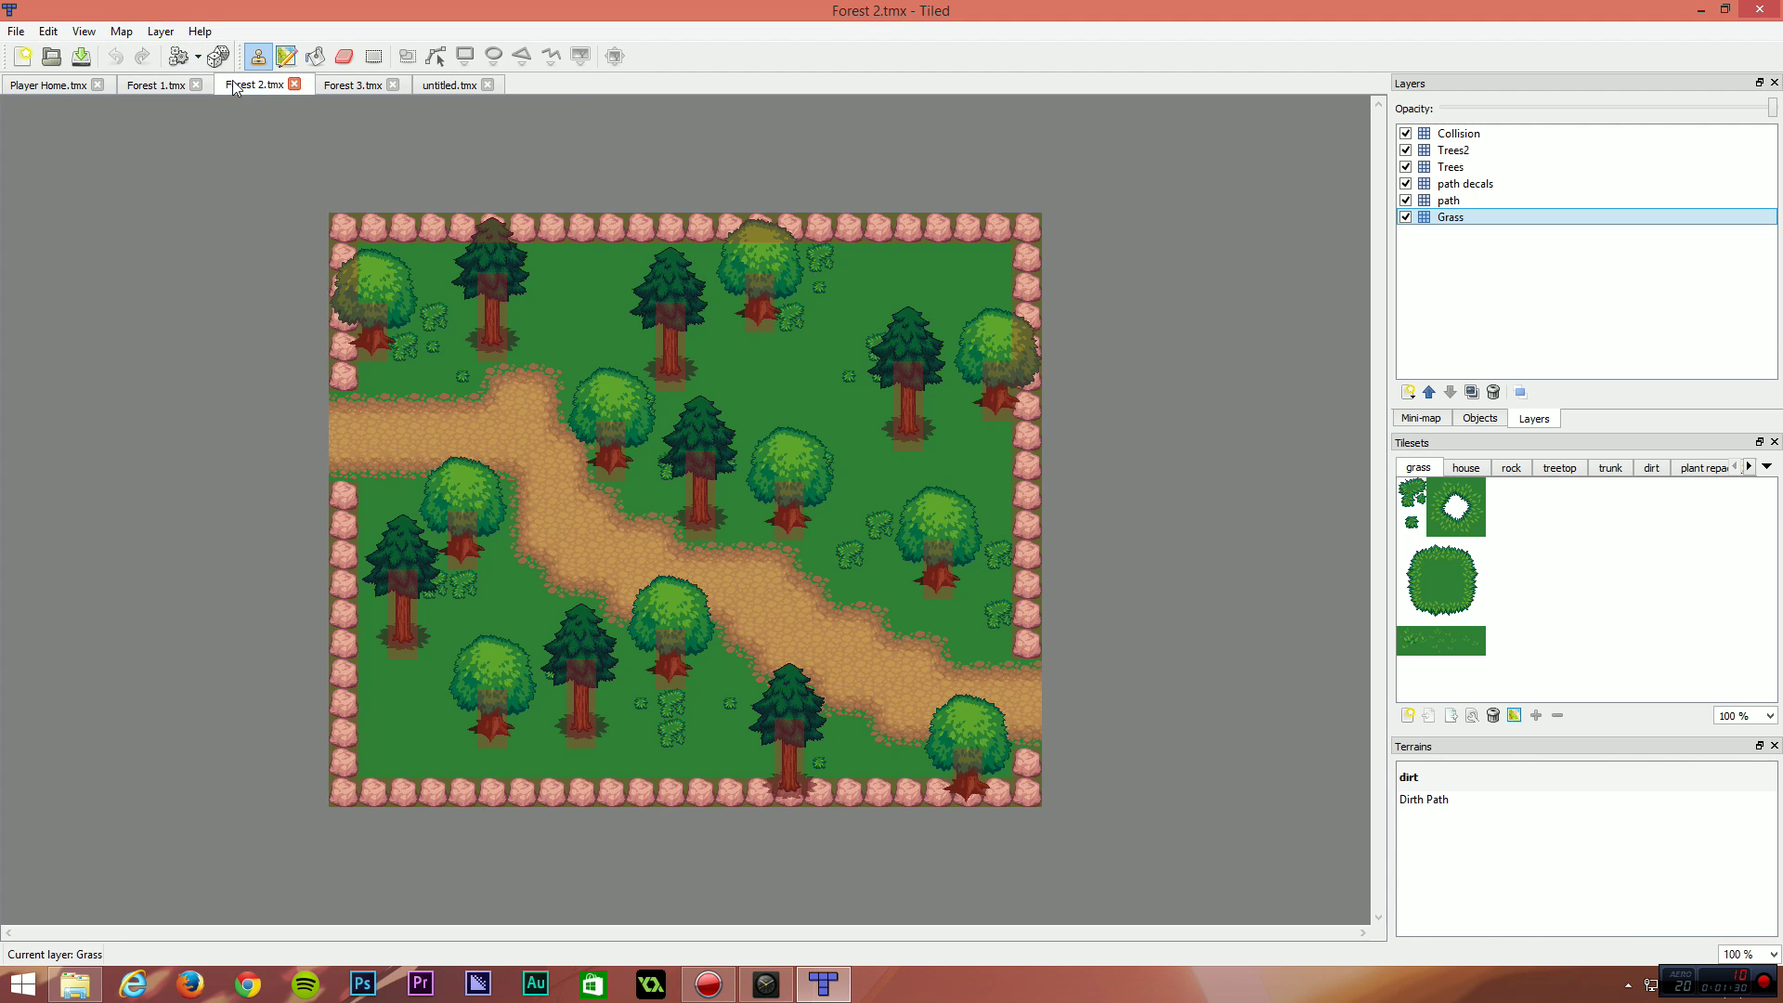
{"action": "left_click", "coordinate": [352, 85]}
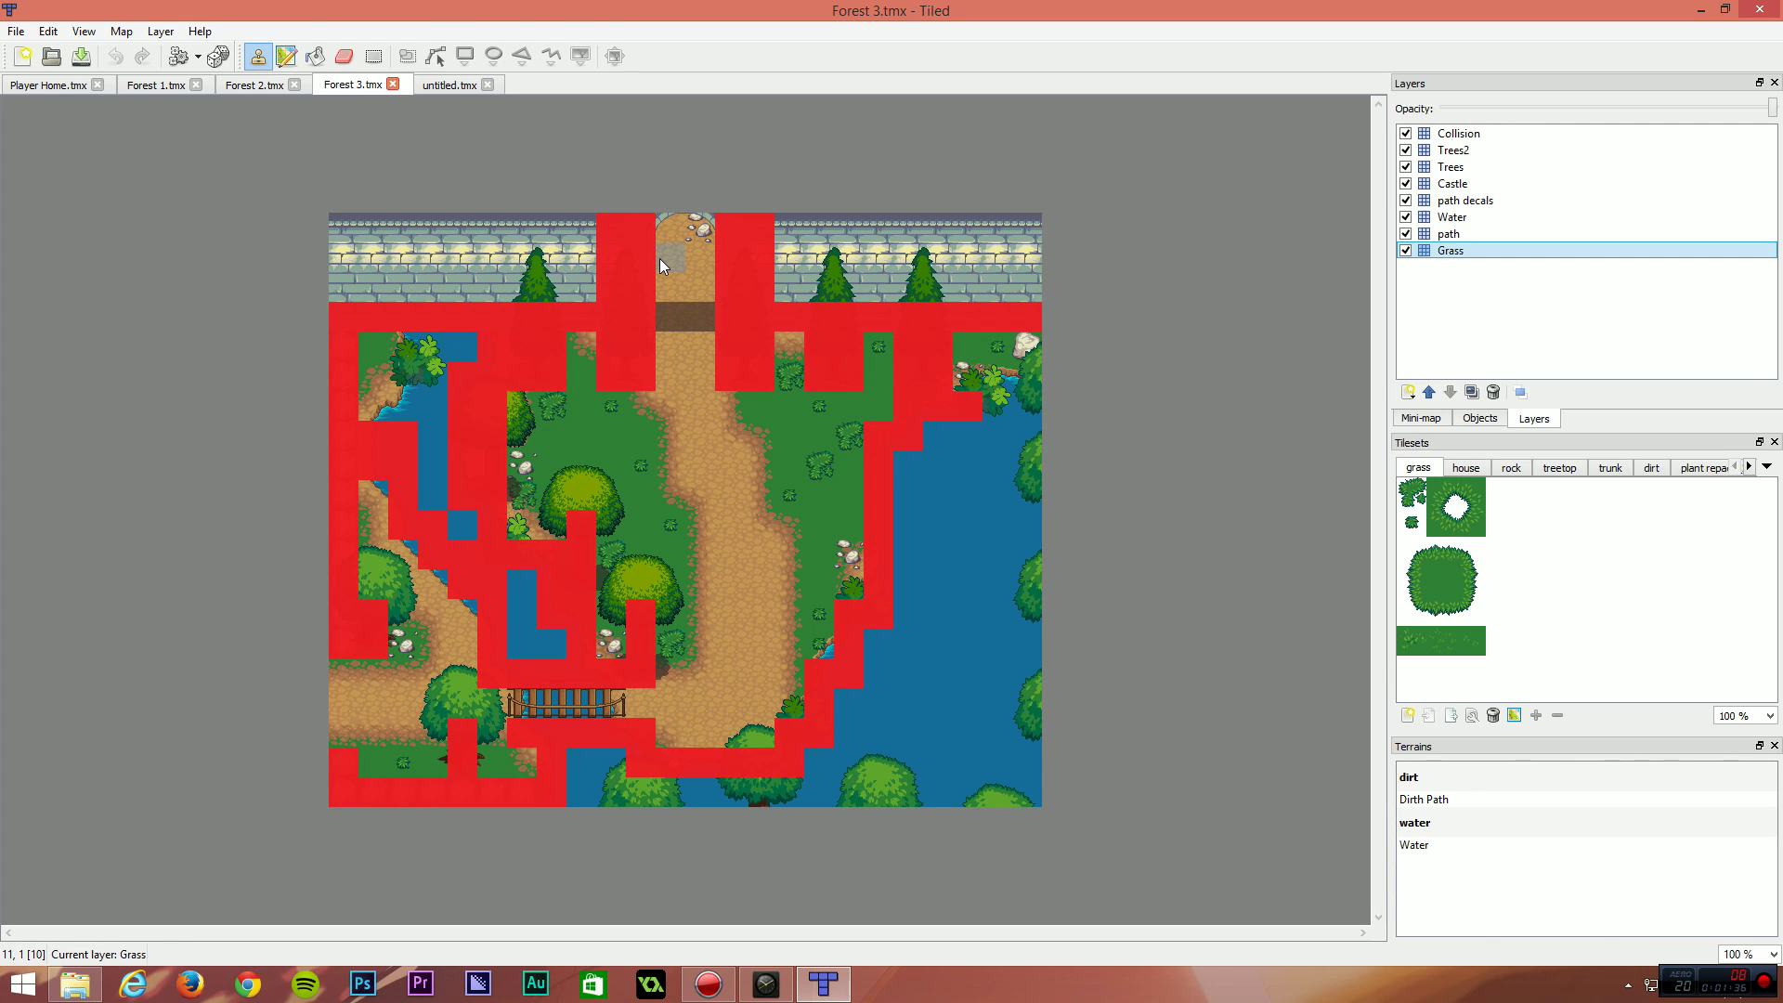
{"action": "left_click", "coordinate": [442, 84]}
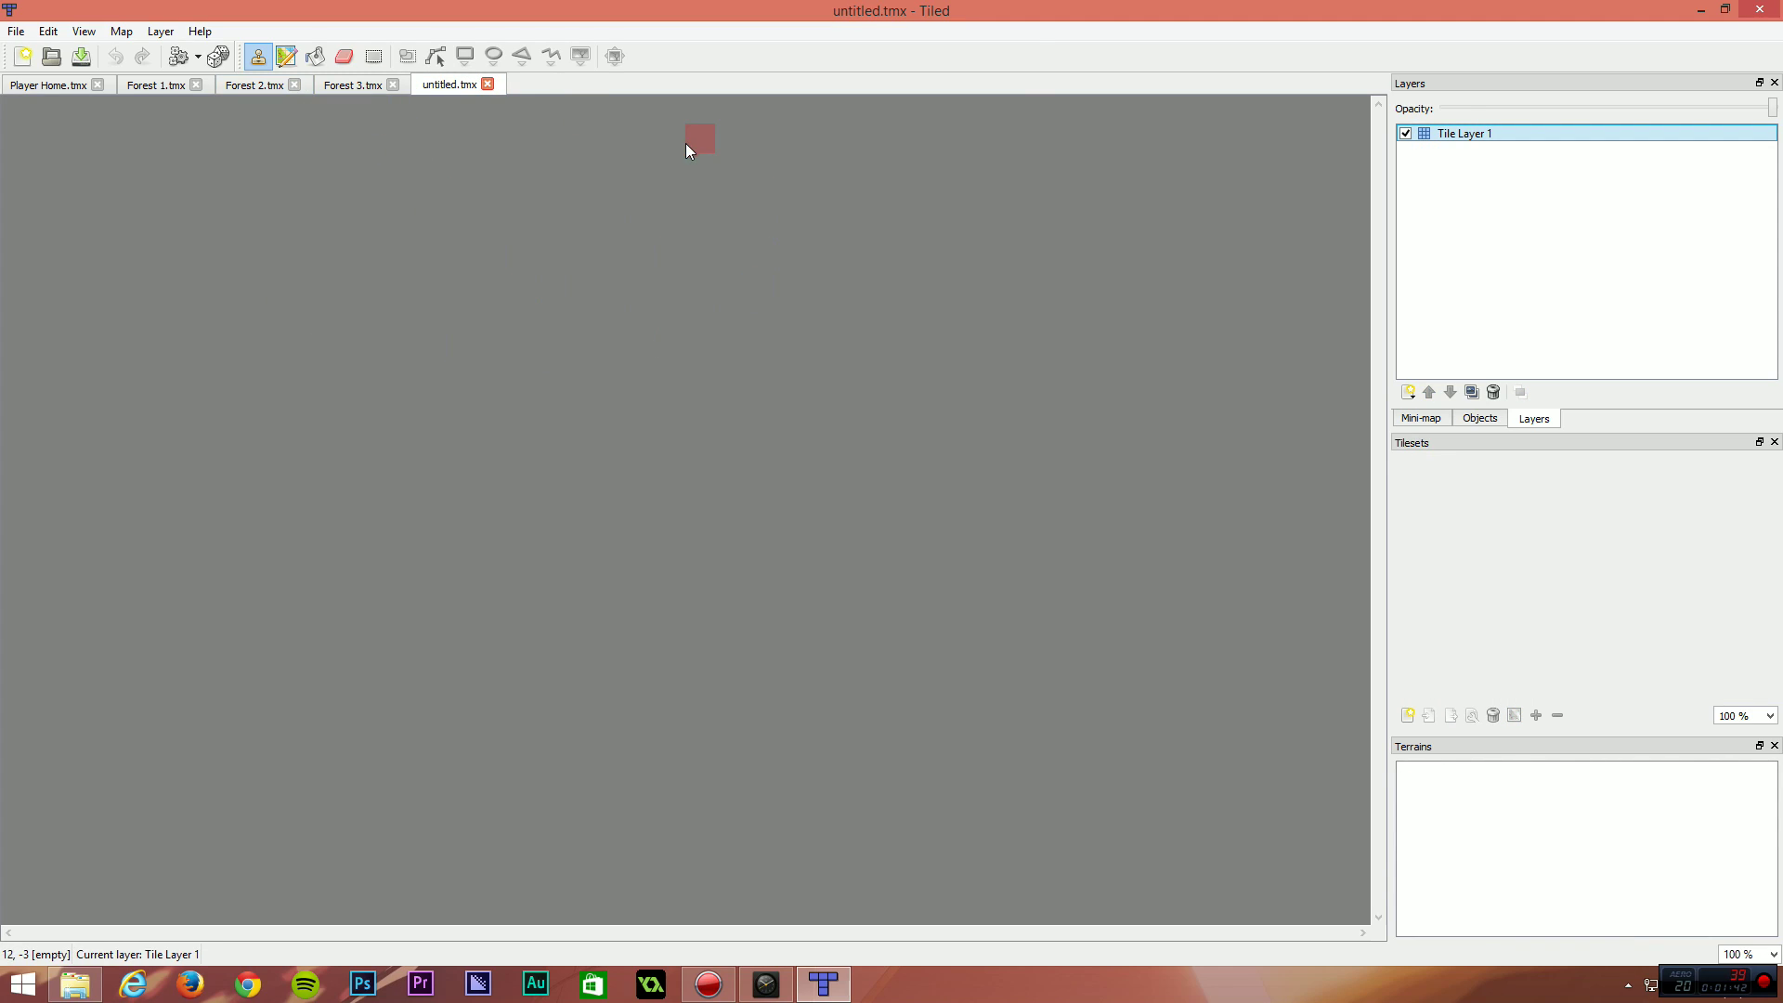
Switch to File Explorer and view the Charset image in the Sprites folder of RPG Tutorial Resources.
{"action": "left_click", "coordinate": [74, 983]}
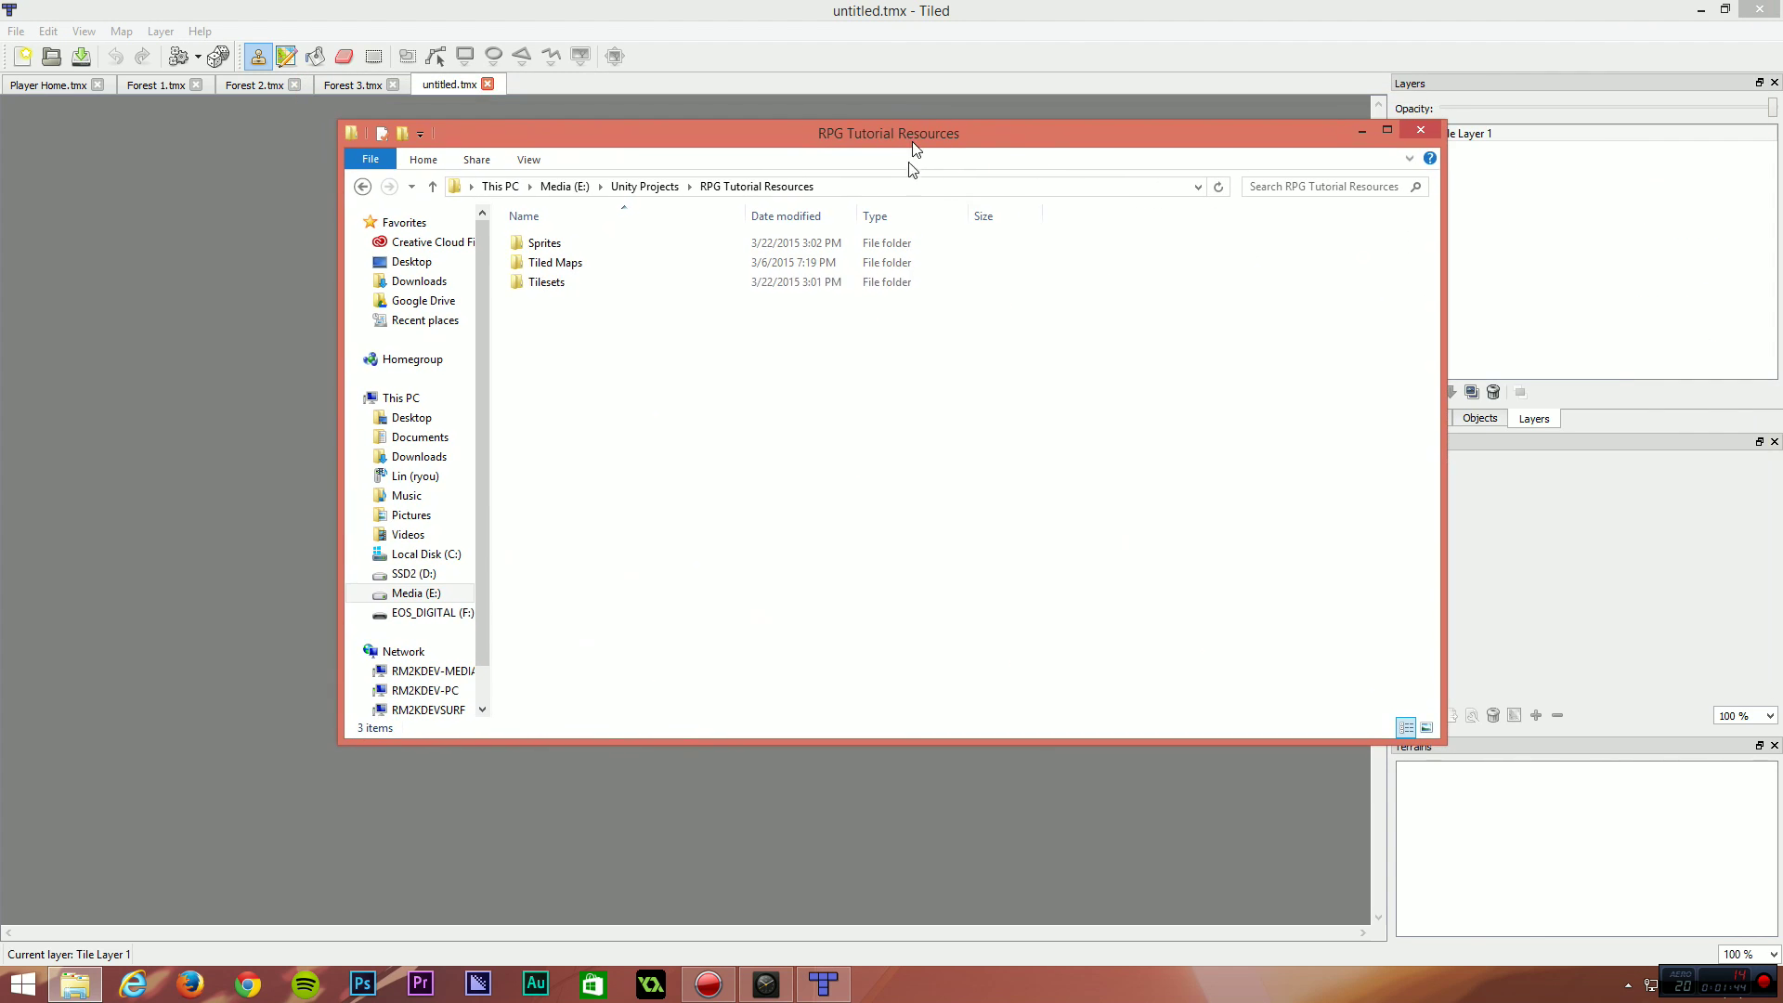
{"action": "double_click", "coordinate": [538, 283]}
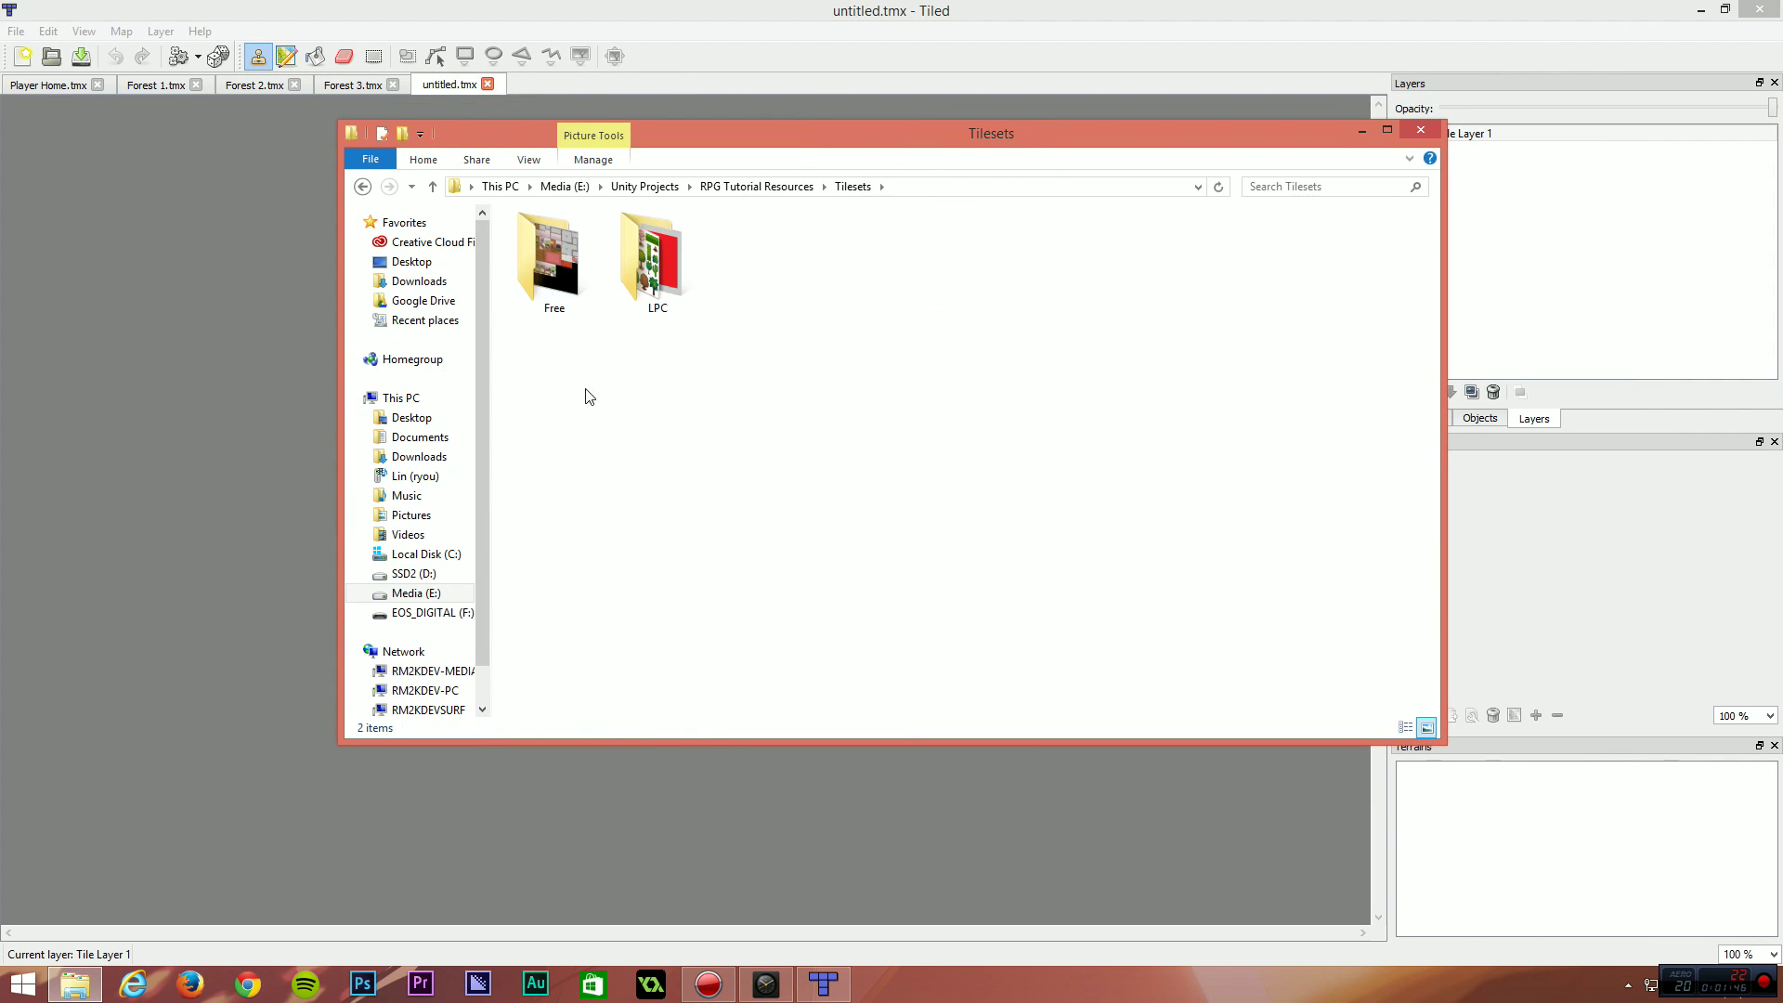
{"action": "key", "text": "BackSpace"}
{"action": "double_click", "coordinate": [586, 242]}
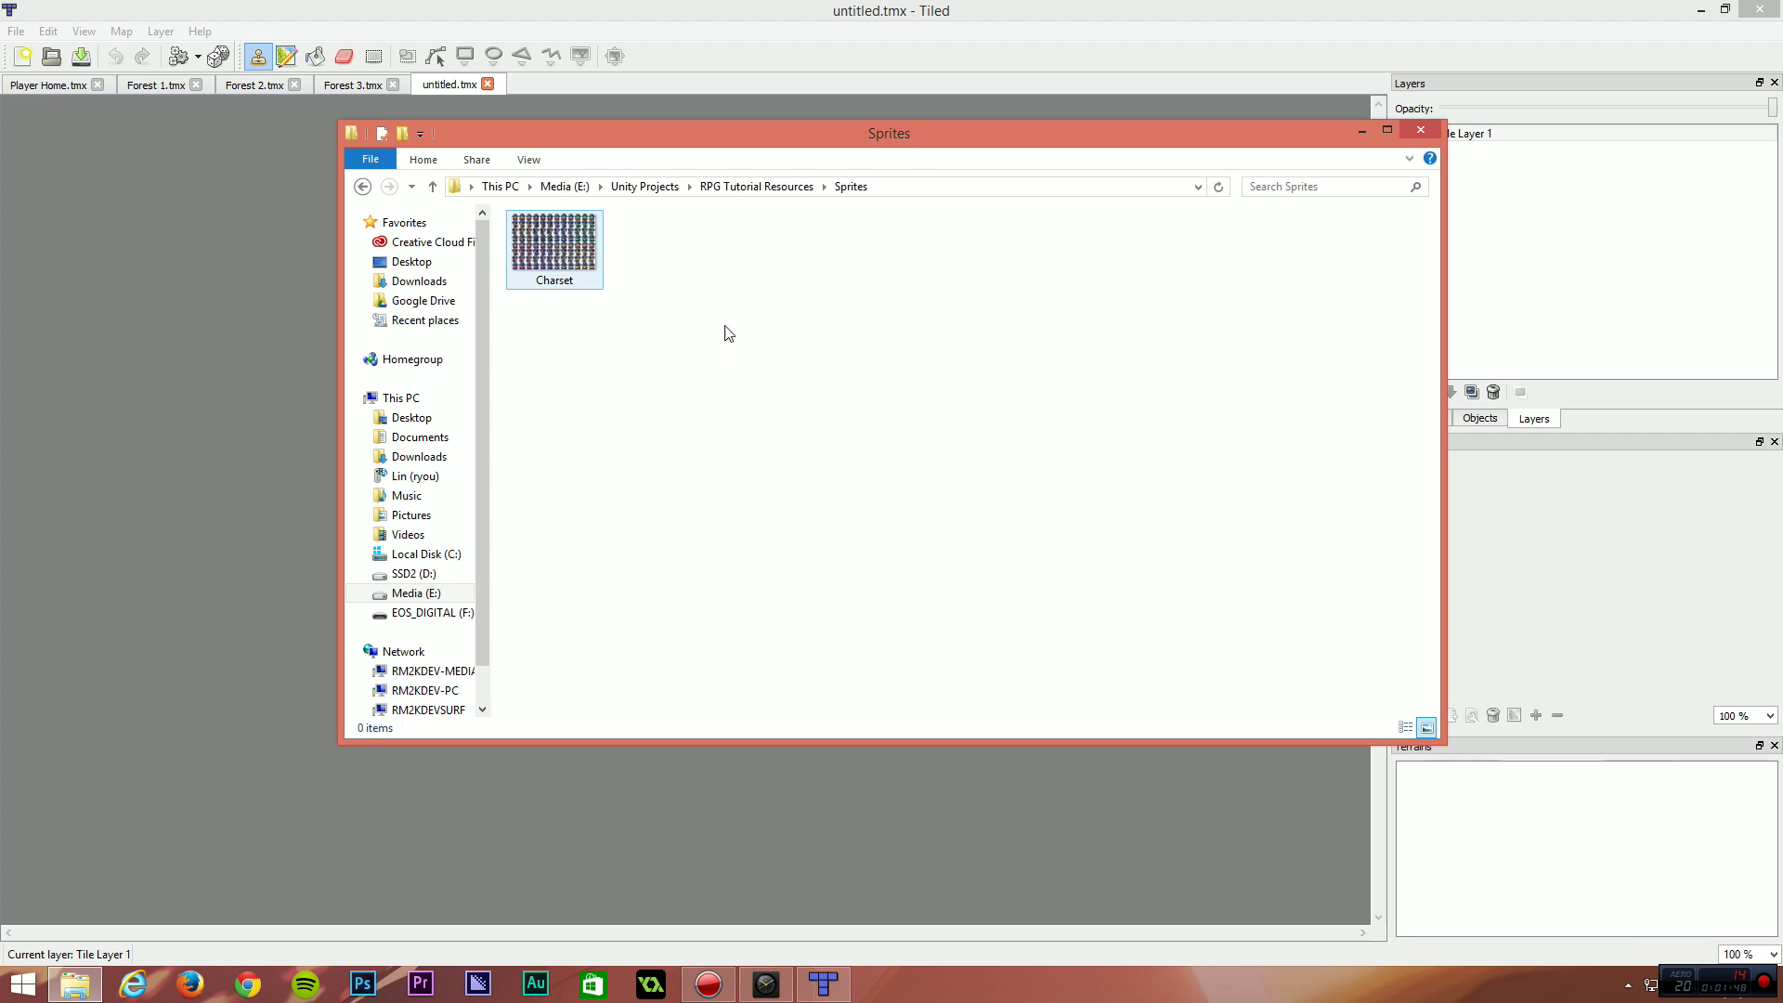
{"action": "double_click", "coordinate": [560, 273]}
{"action": "left_click", "coordinate": [1597, 84]}
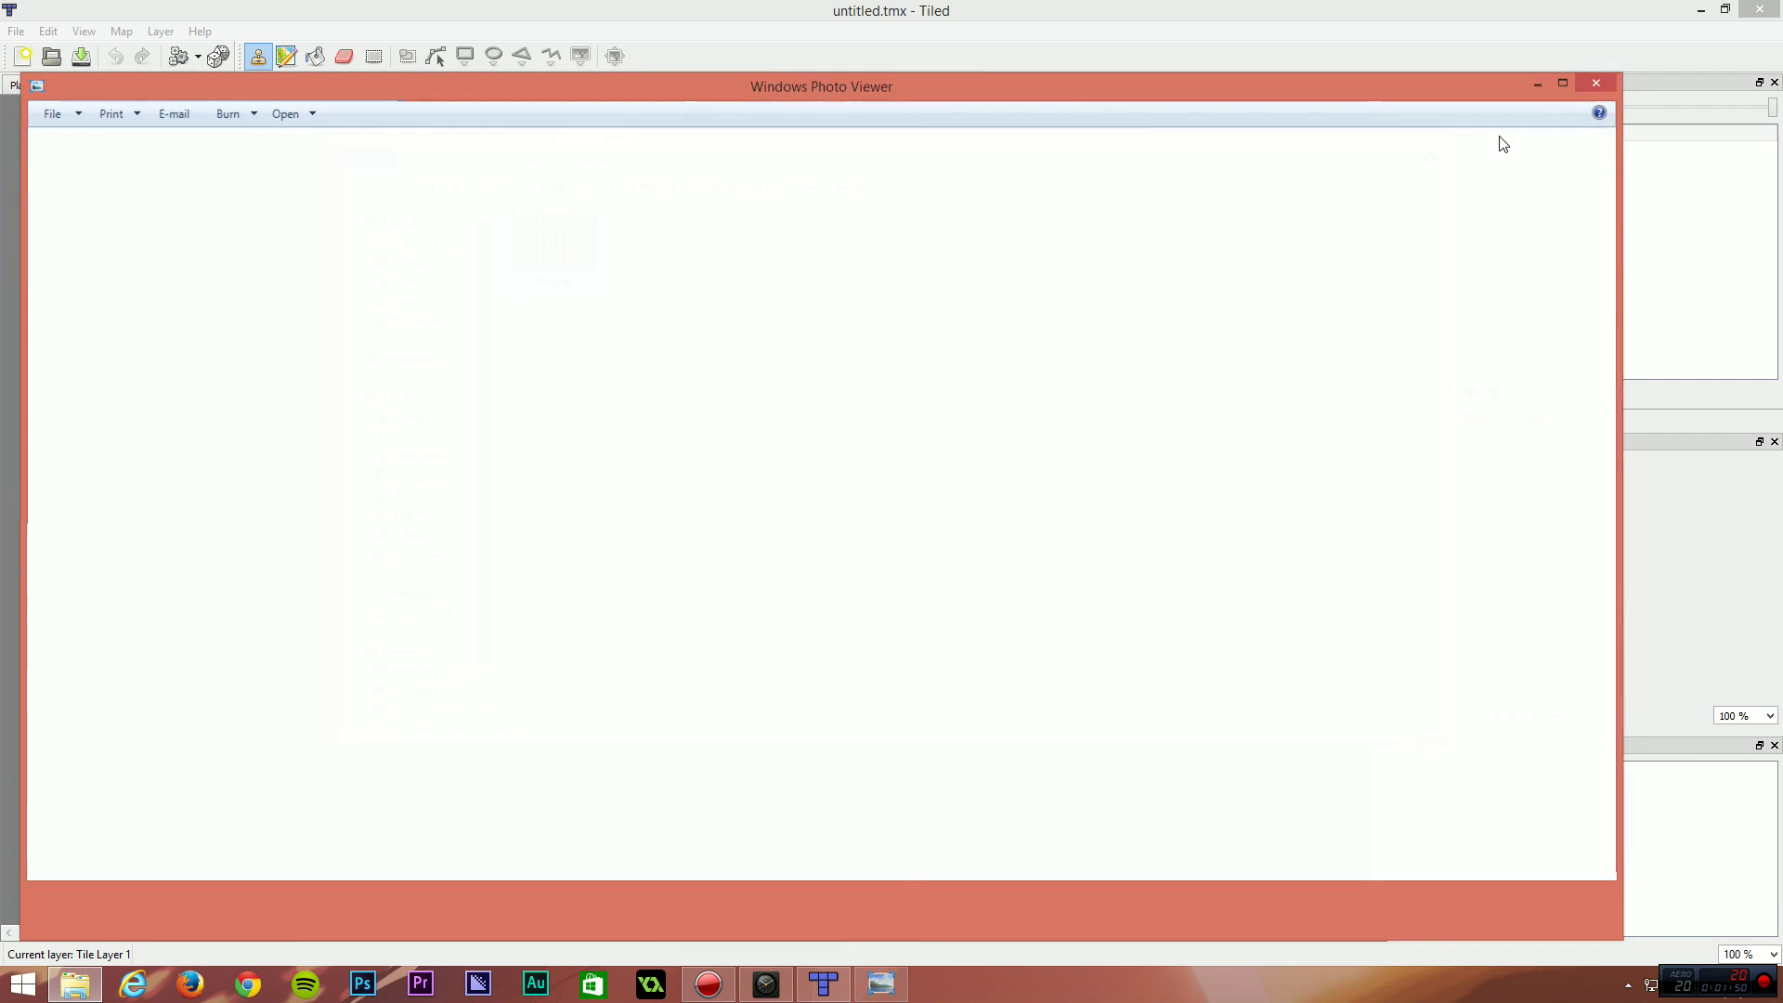
Open the LPC folder inside the Tilesets folder and look over its tileset images.
{"action": "key", "text": "BackSpace"}
{"action": "left_click", "coordinate": [561, 283]}
{"action": "double_click", "coordinate": [558, 286]}
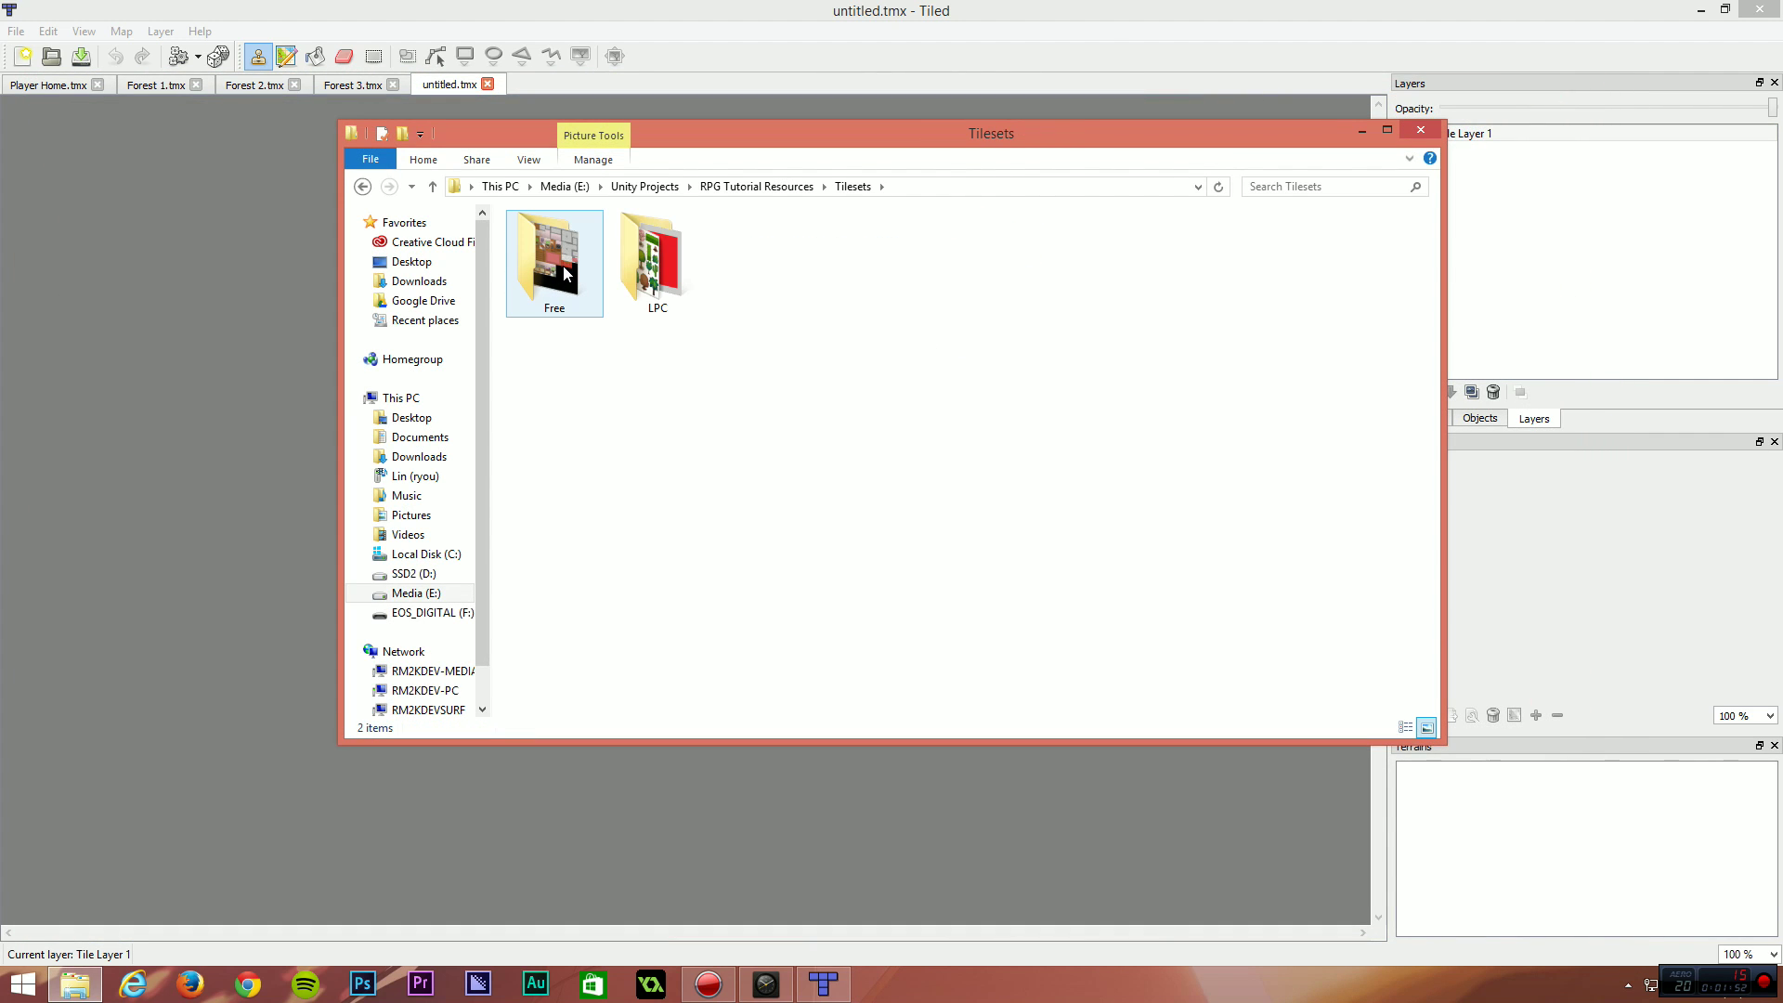
{"action": "double_click", "coordinate": [706, 304]}
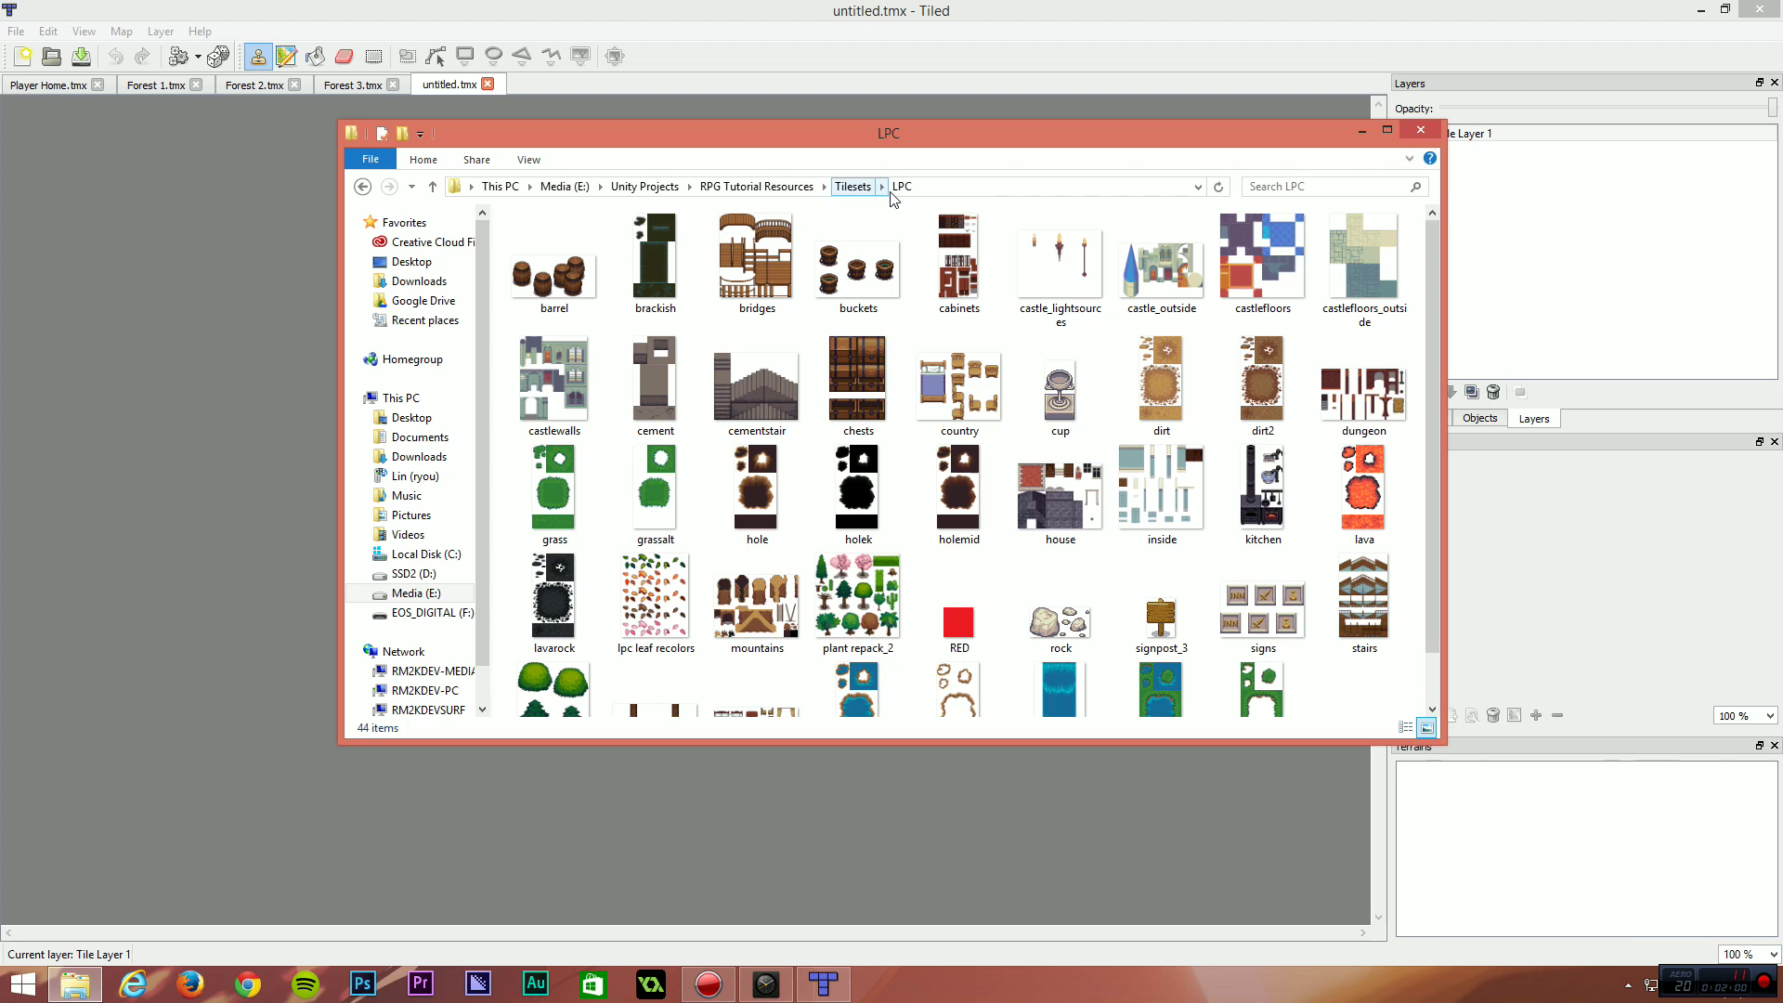
{"action": "scroll", "coordinate": [1048, 524], "scroll_direction": "down", "scroll_amount": 1}
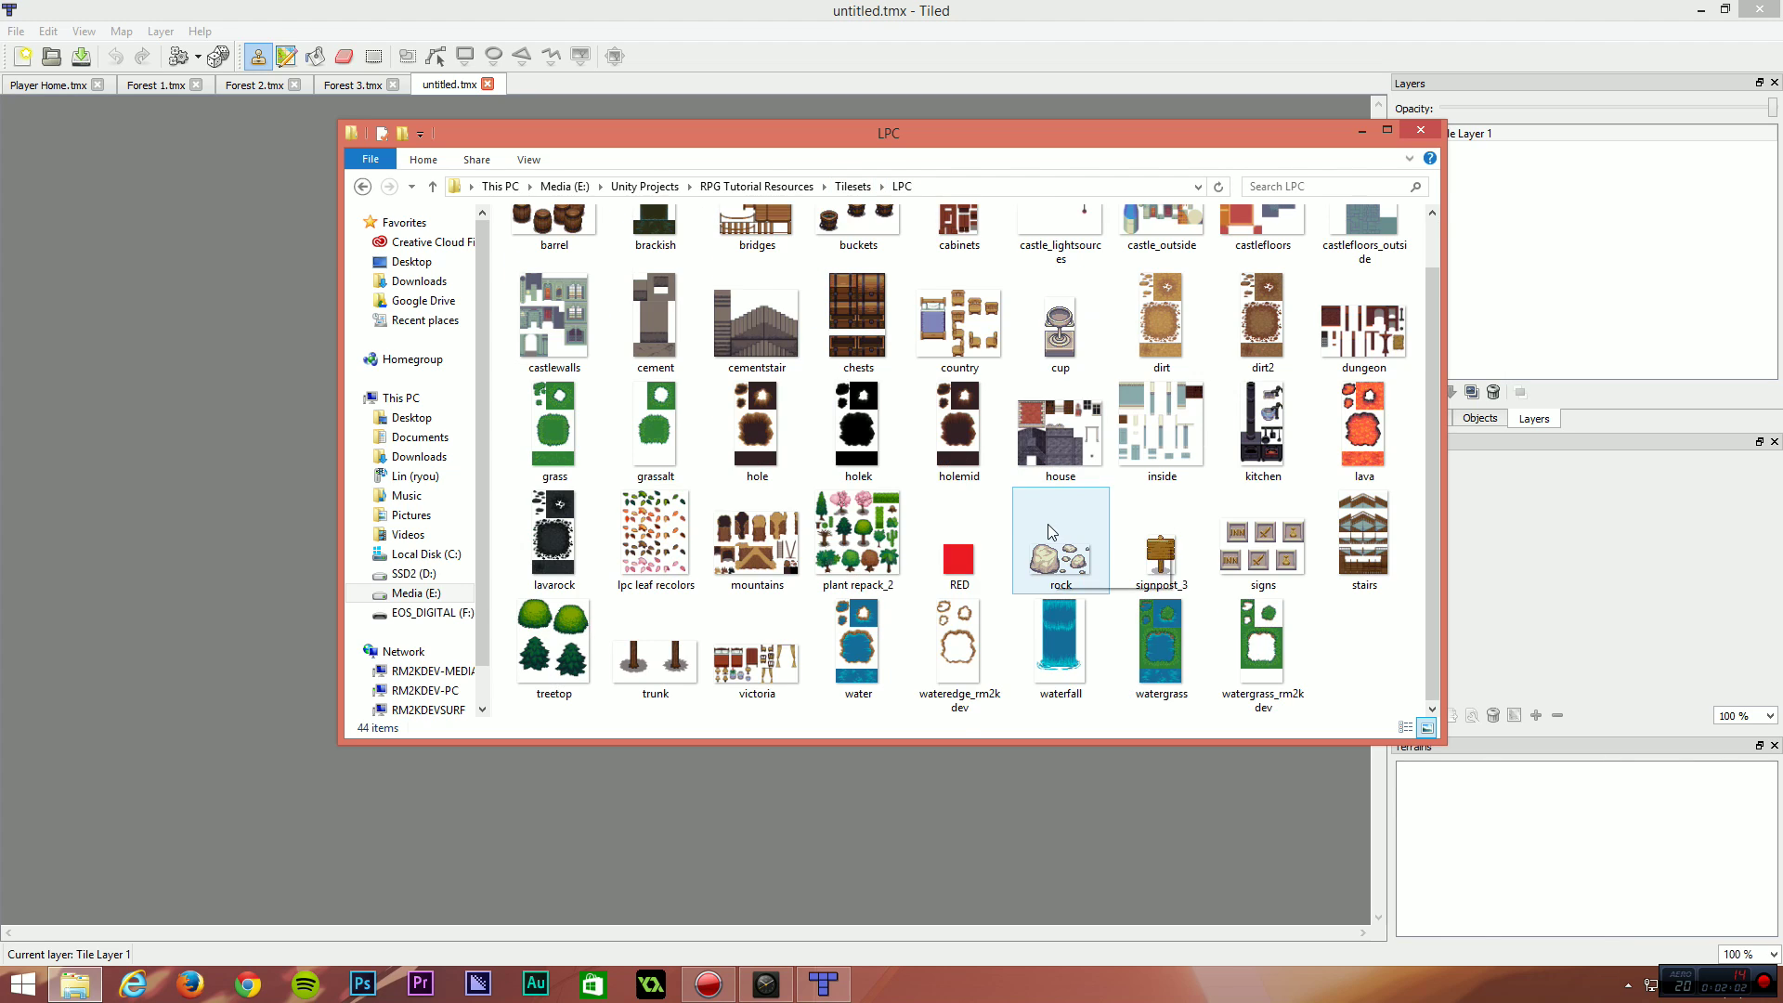
{"action": "scroll", "coordinate": [1067, 557], "scroll_direction": "up", "scroll_amount": 1}
{"action": "scroll", "coordinate": [1207, 594], "scroll_direction": "down", "scroll_amount": 1}
Select all the images in the LPC folder and bring them into Tiled as tilesets for the untitled map.
{"action": "left_click_drag", "start_coordinate": [1363, 692], "coordinate": [481, 238]}
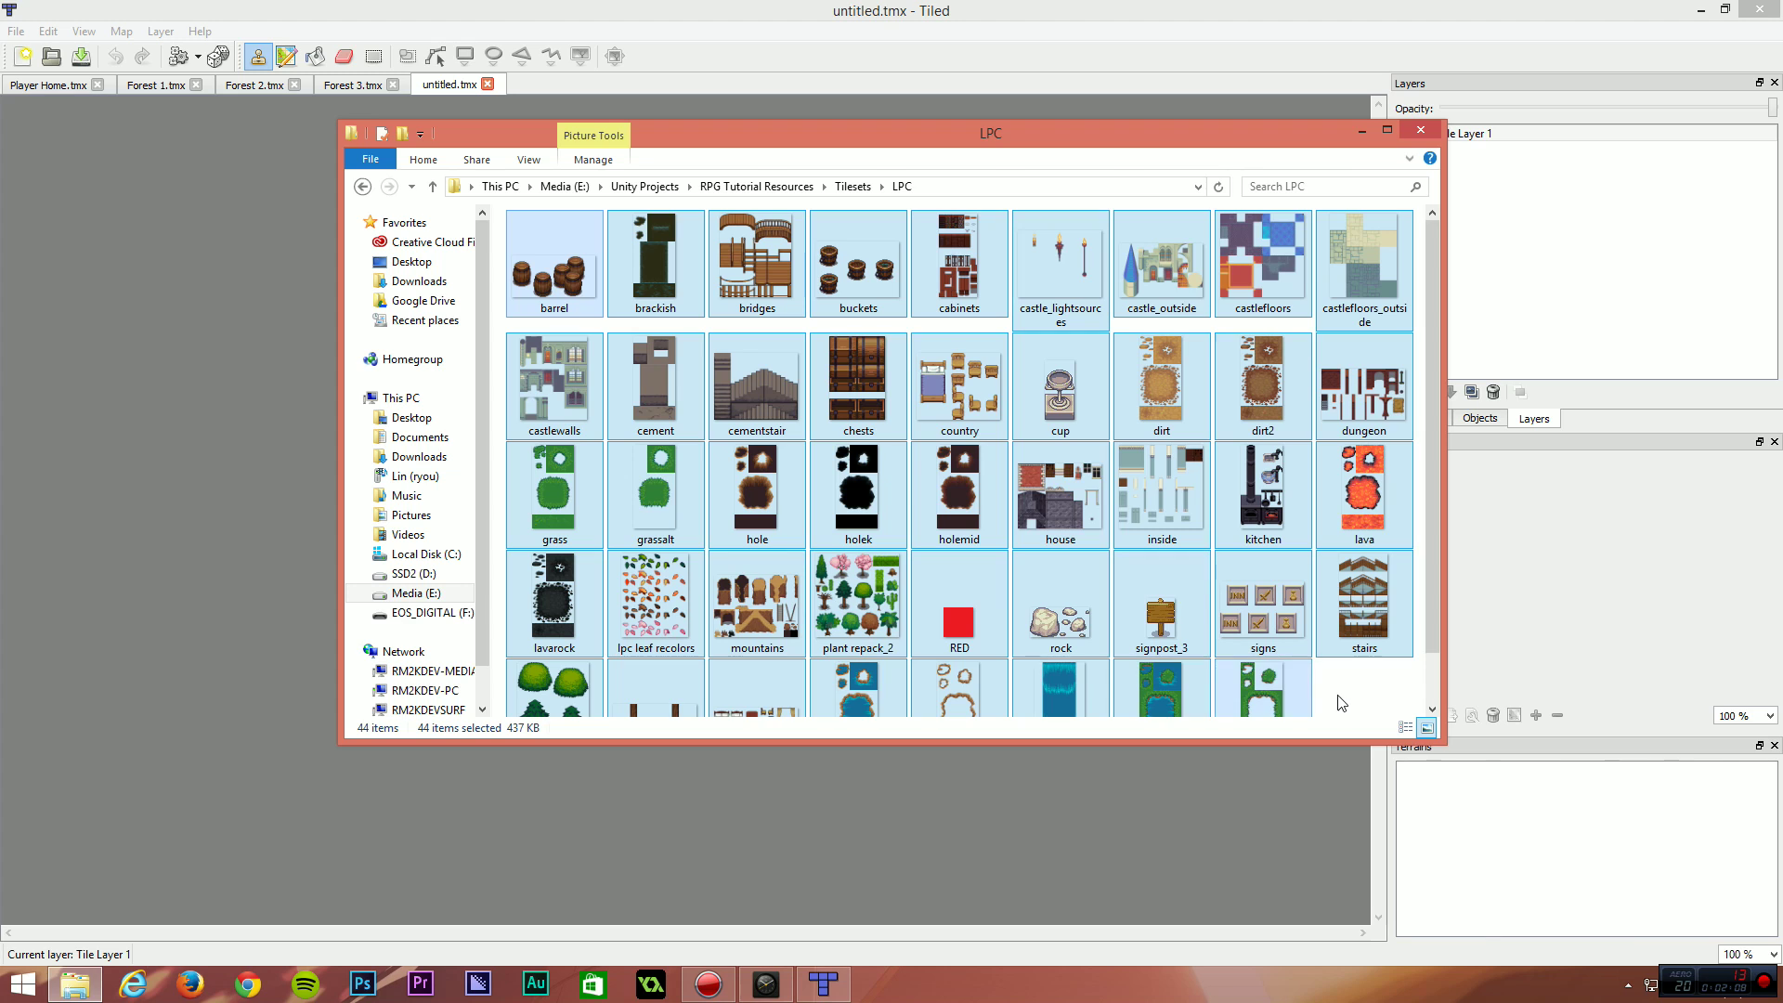
{"action": "left_click", "coordinate": [1378, 706]}
{"action": "left_click_drag", "start_coordinate": [1378, 707], "coordinate": [482, 241]}
{"action": "scroll", "coordinate": [544, 268], "scroll_direction": "down", "scroll_amount": 1}
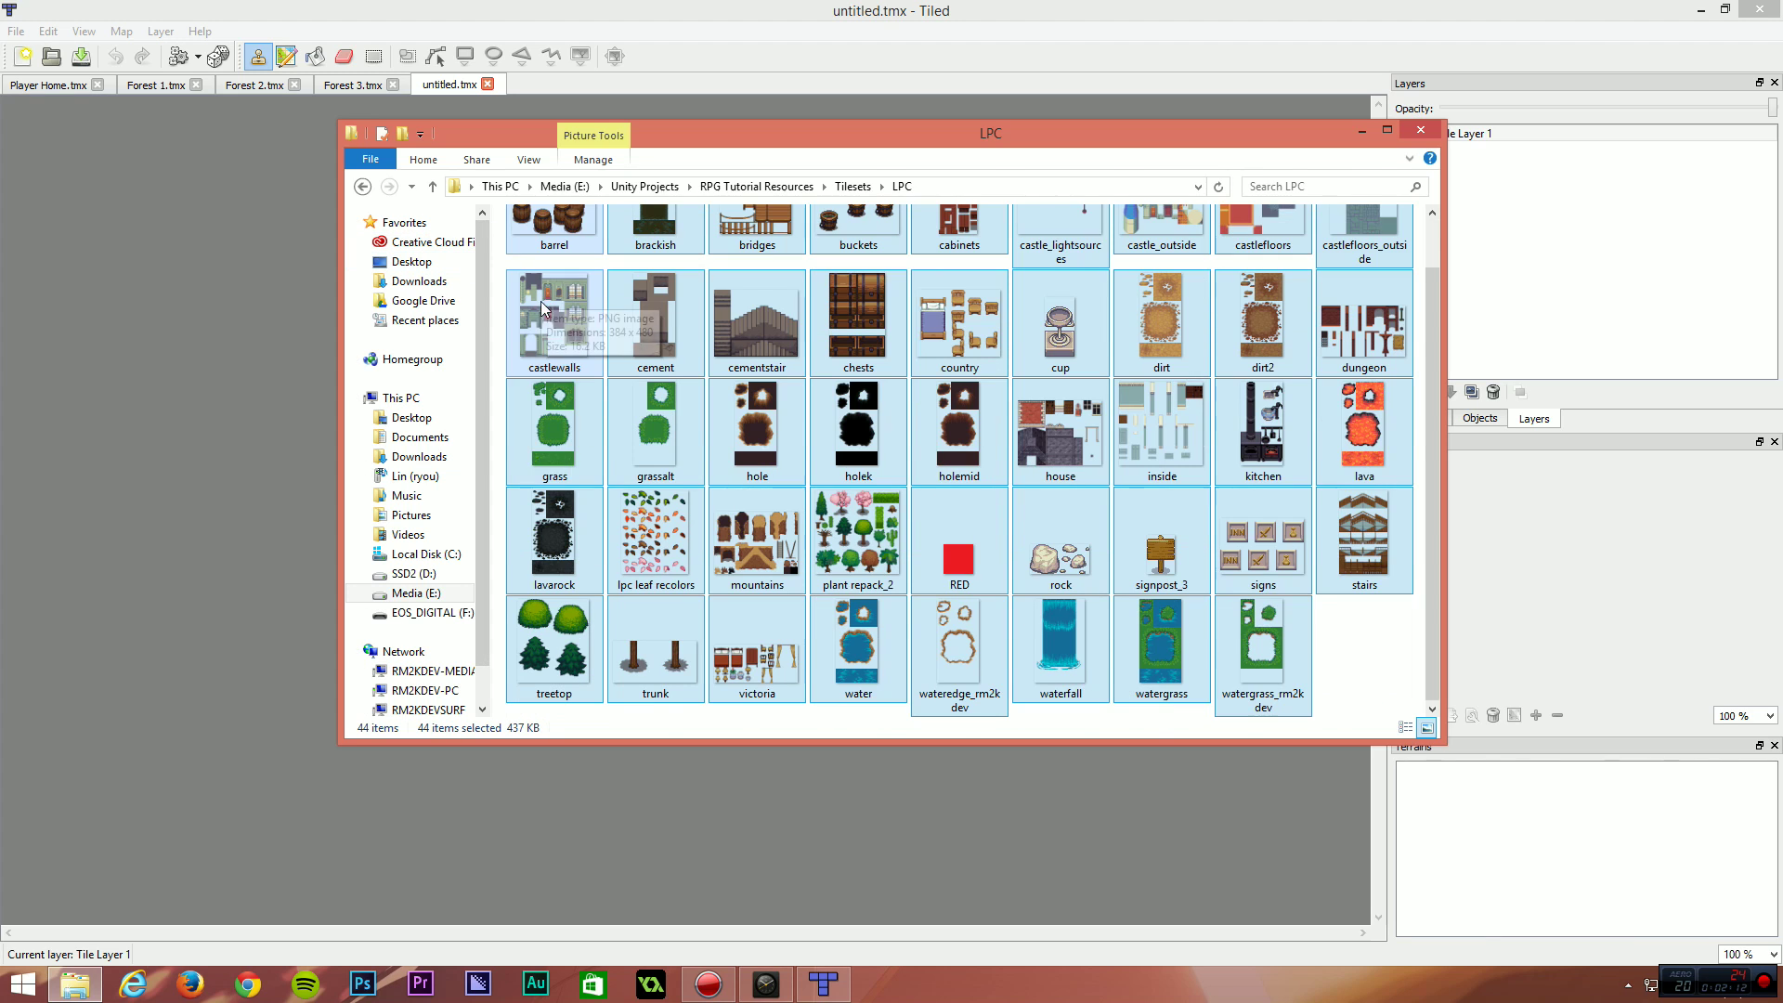
{"action": "left_click_drag", "start_coordinate": [555, 225], "coordinate": [1611, 613]}
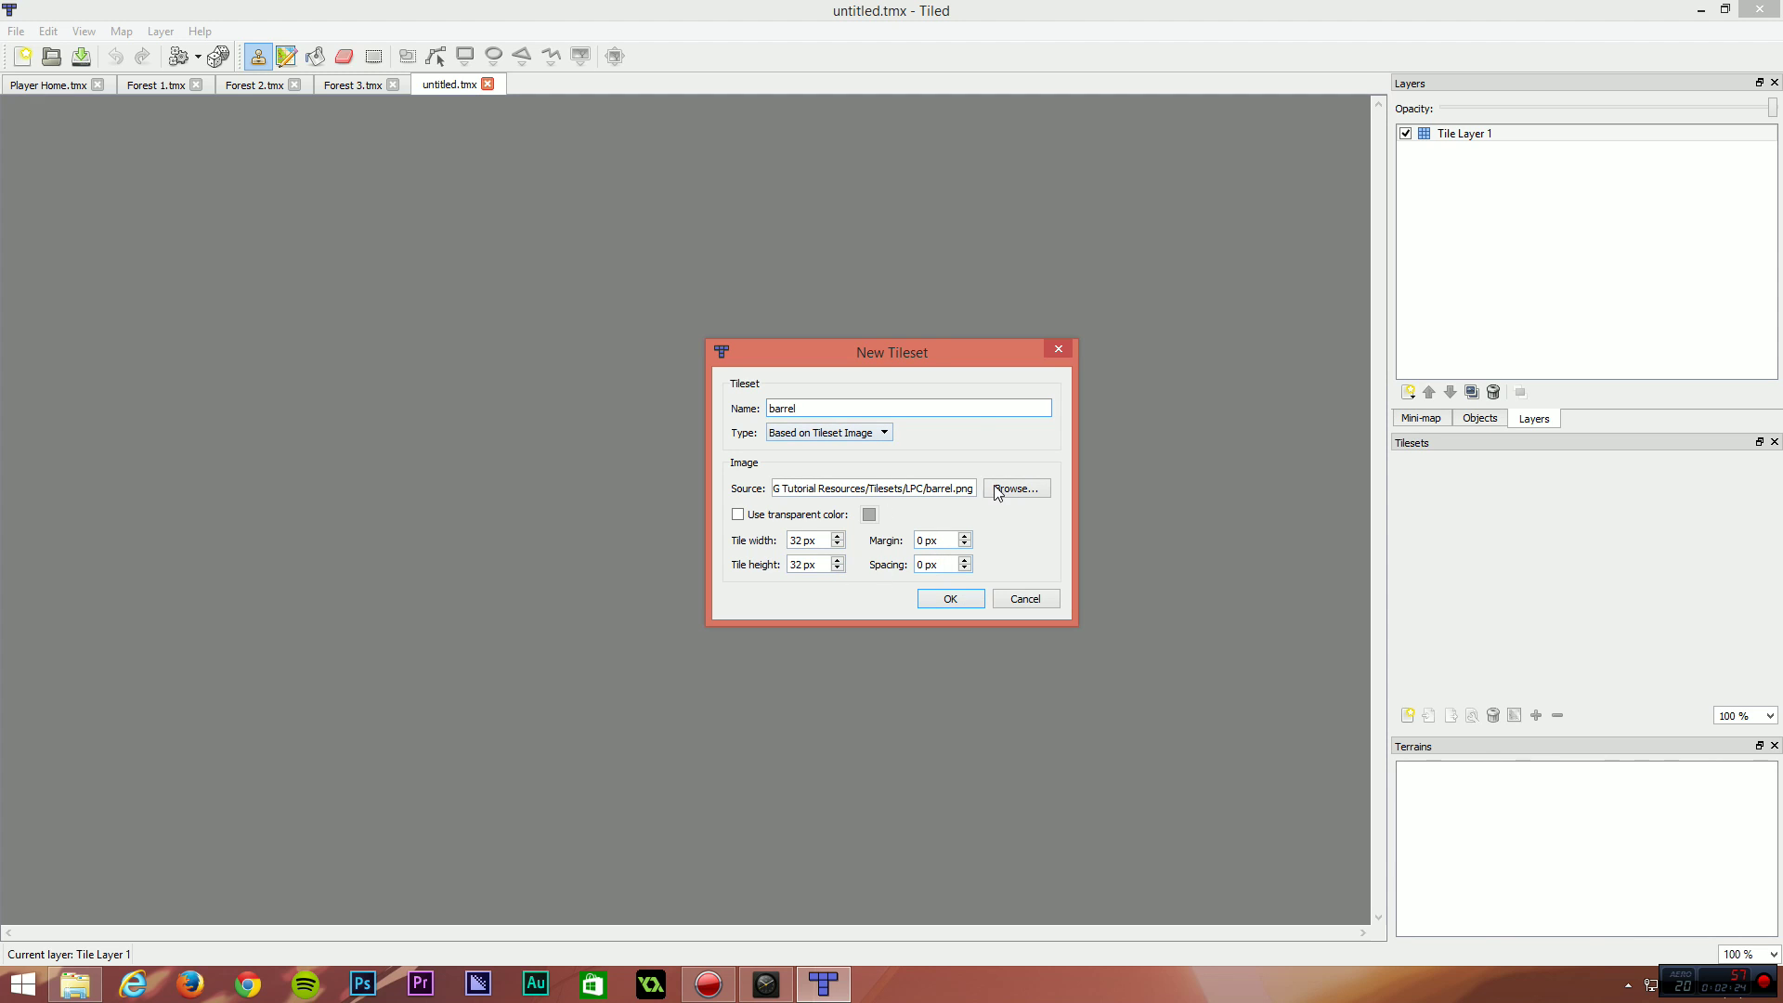
Create the LPC tilesets from barrel through rock with 32 x 32 px tiles, and cancel the signpost_3 tileset.
{"action": "left_click", "coordinate": [954, 600]}
{"action": "left_click", "coordinate": [954, 598]}
{"action": "left_click", "coordinate": [955, 597]}
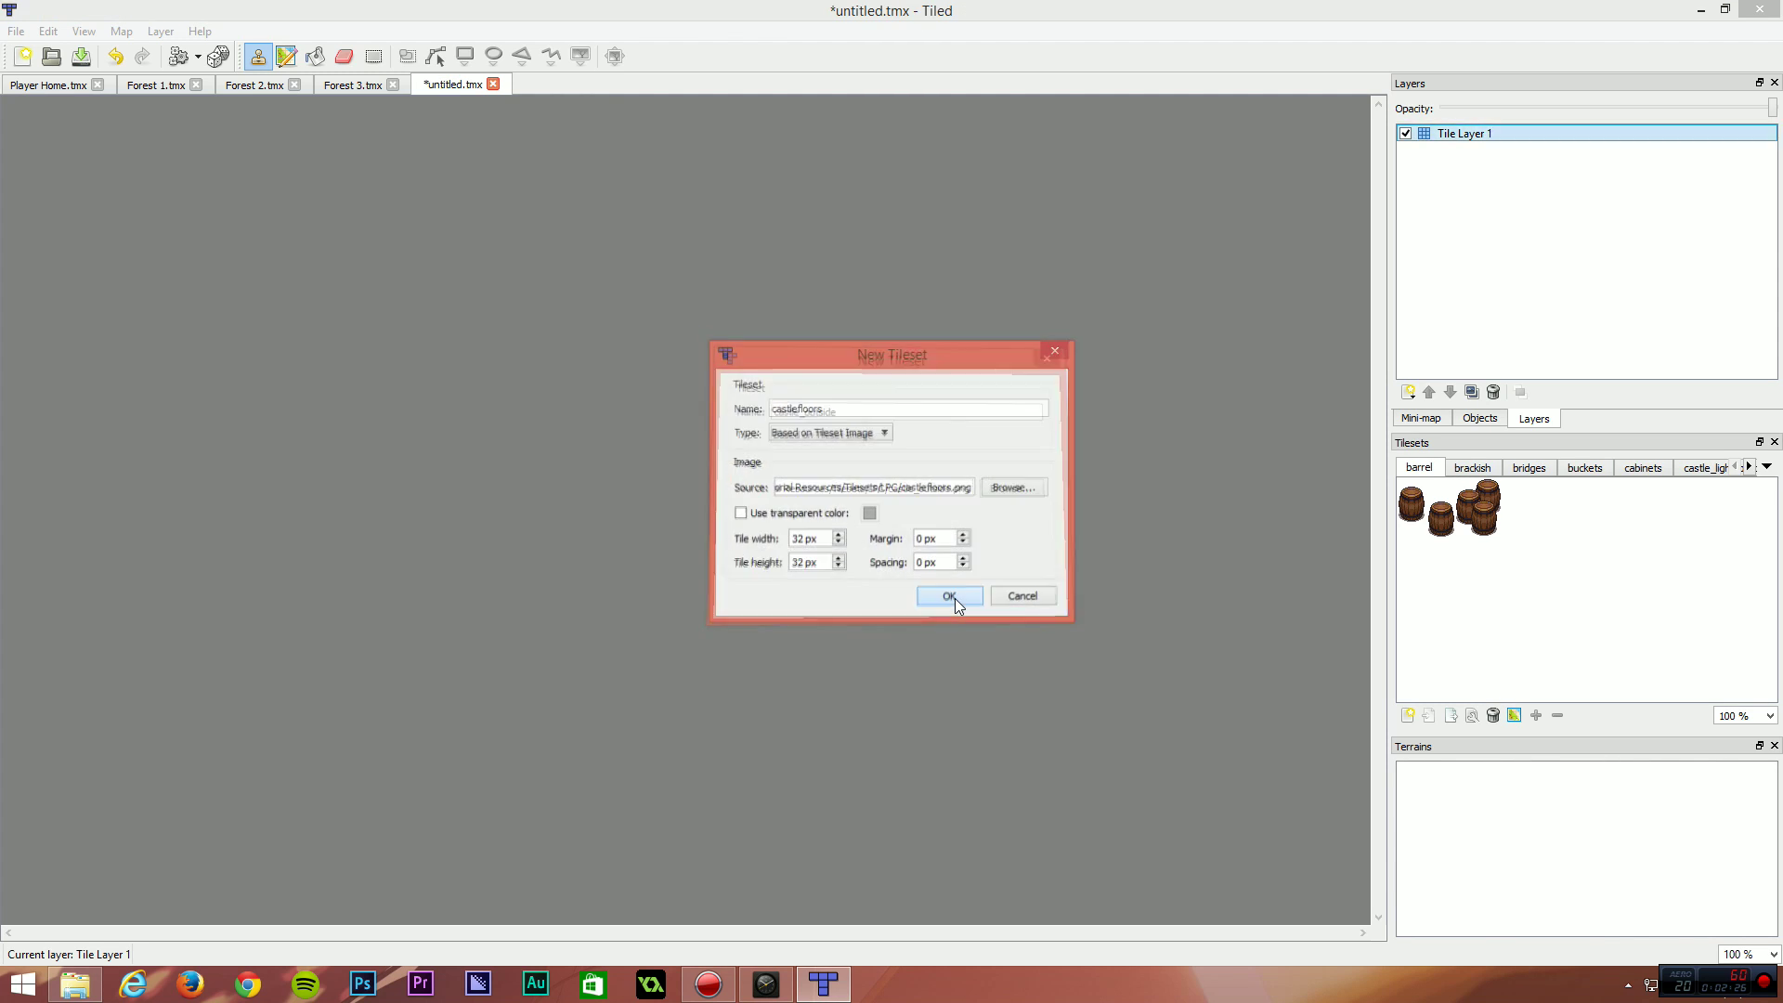
{"action": "left_click", "coordinate": [954, 598]}
{"action": "left_click", "coordinate": [954, 598]}
{"action": "left_click", "coordinate": [955, 598]}
{"action": "left_click", "coordinate": [955, 597]}
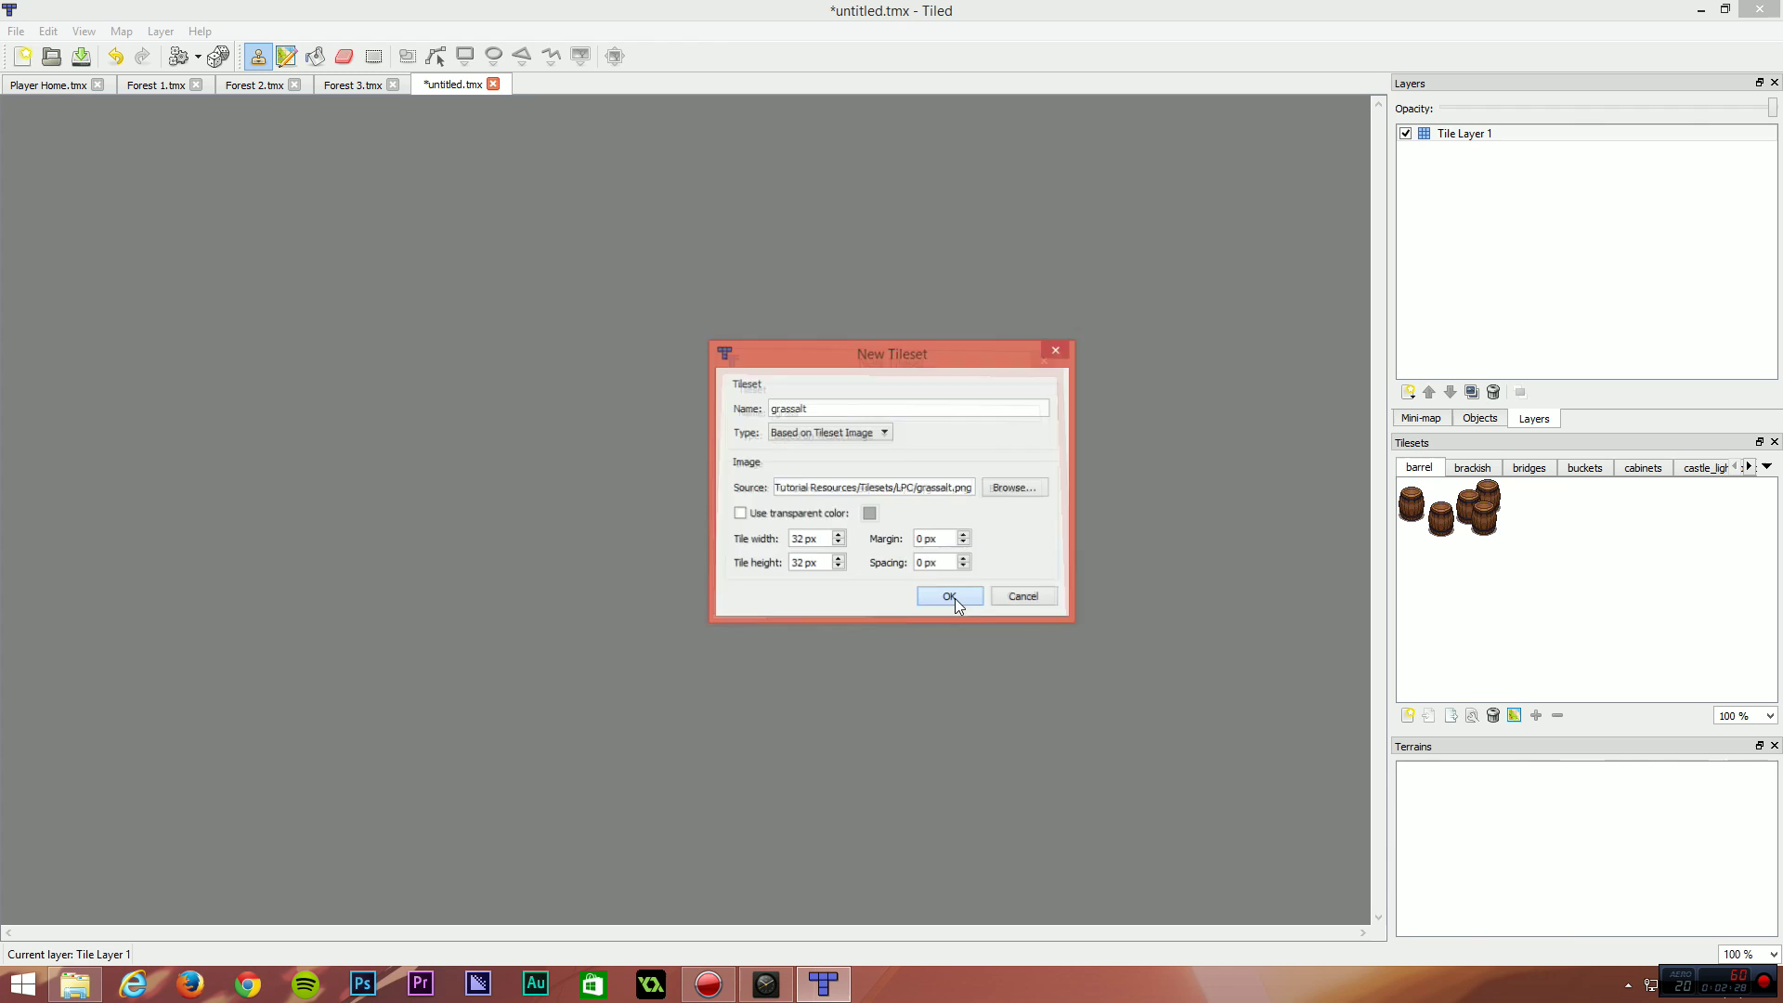
{"action": "left_click", "coordinate": [954, 598]}
{"action": "left_click", "coordinate": [955, 598]}
{"action": "left_click", "coordinate": [954, 598]}
{"action": "left_click", "coordinate": [955, 598]}
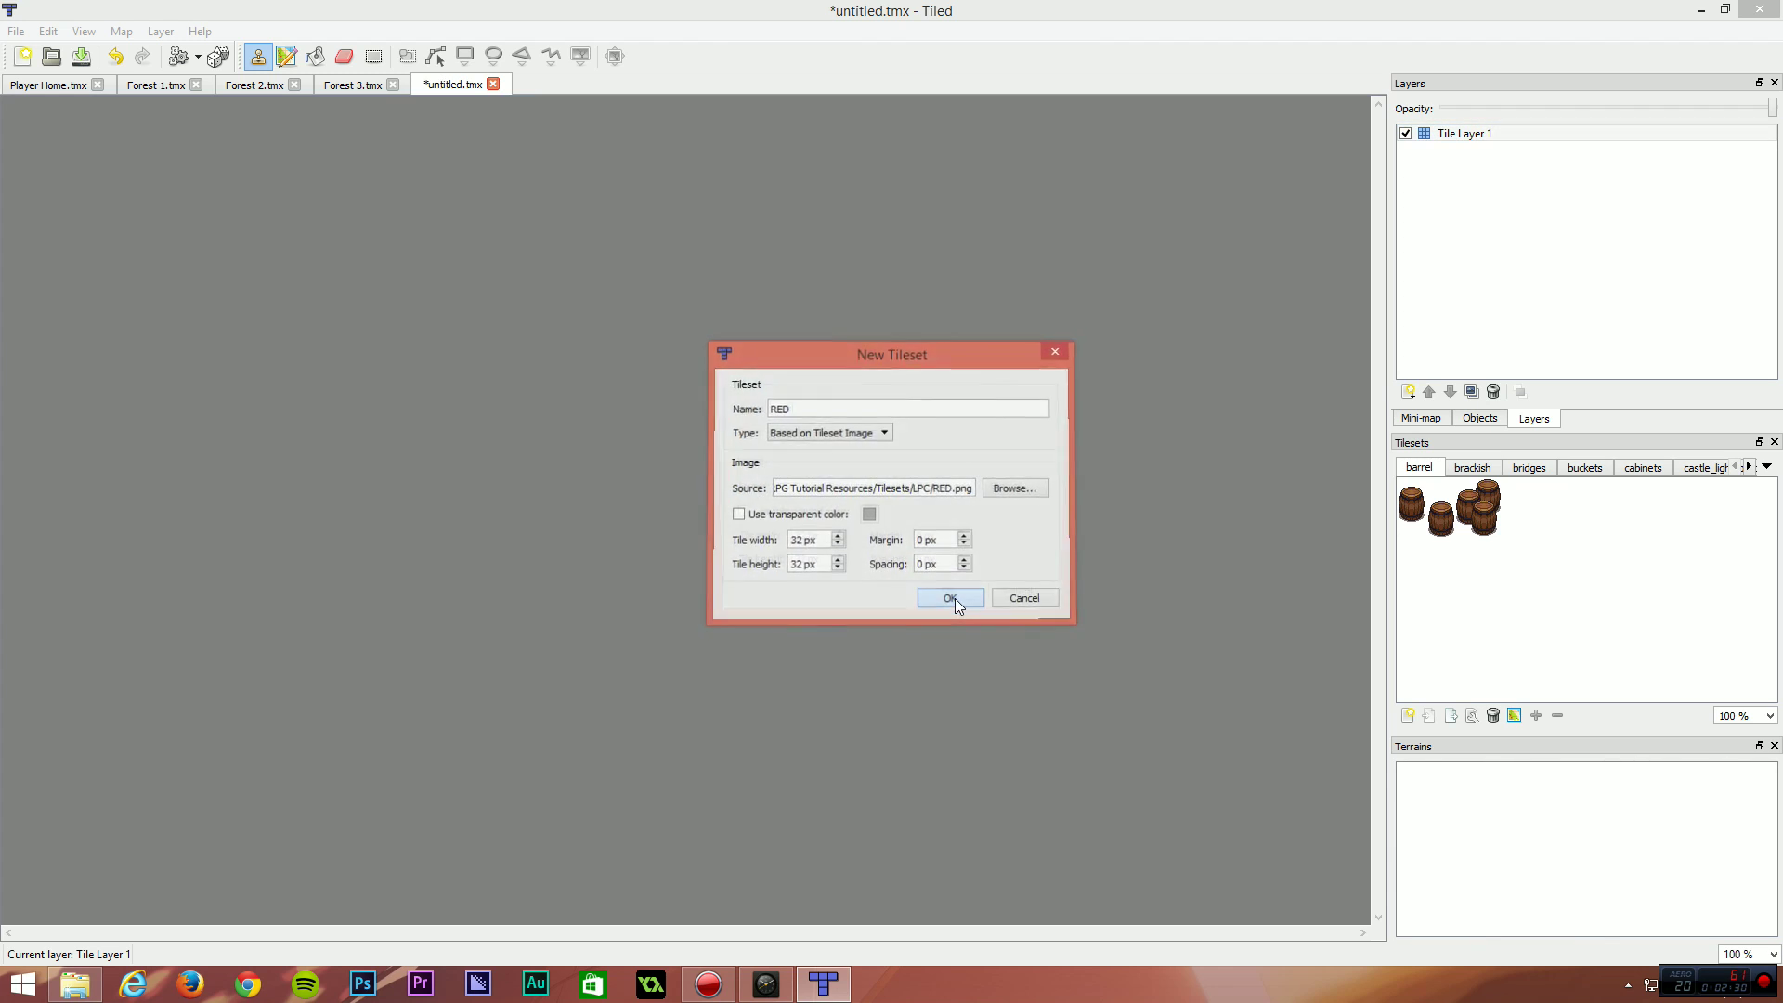
{"action": "left_click", "coordinate": [955, 598]}
{"action": "left_click", "coordinate": [1077, 516]}
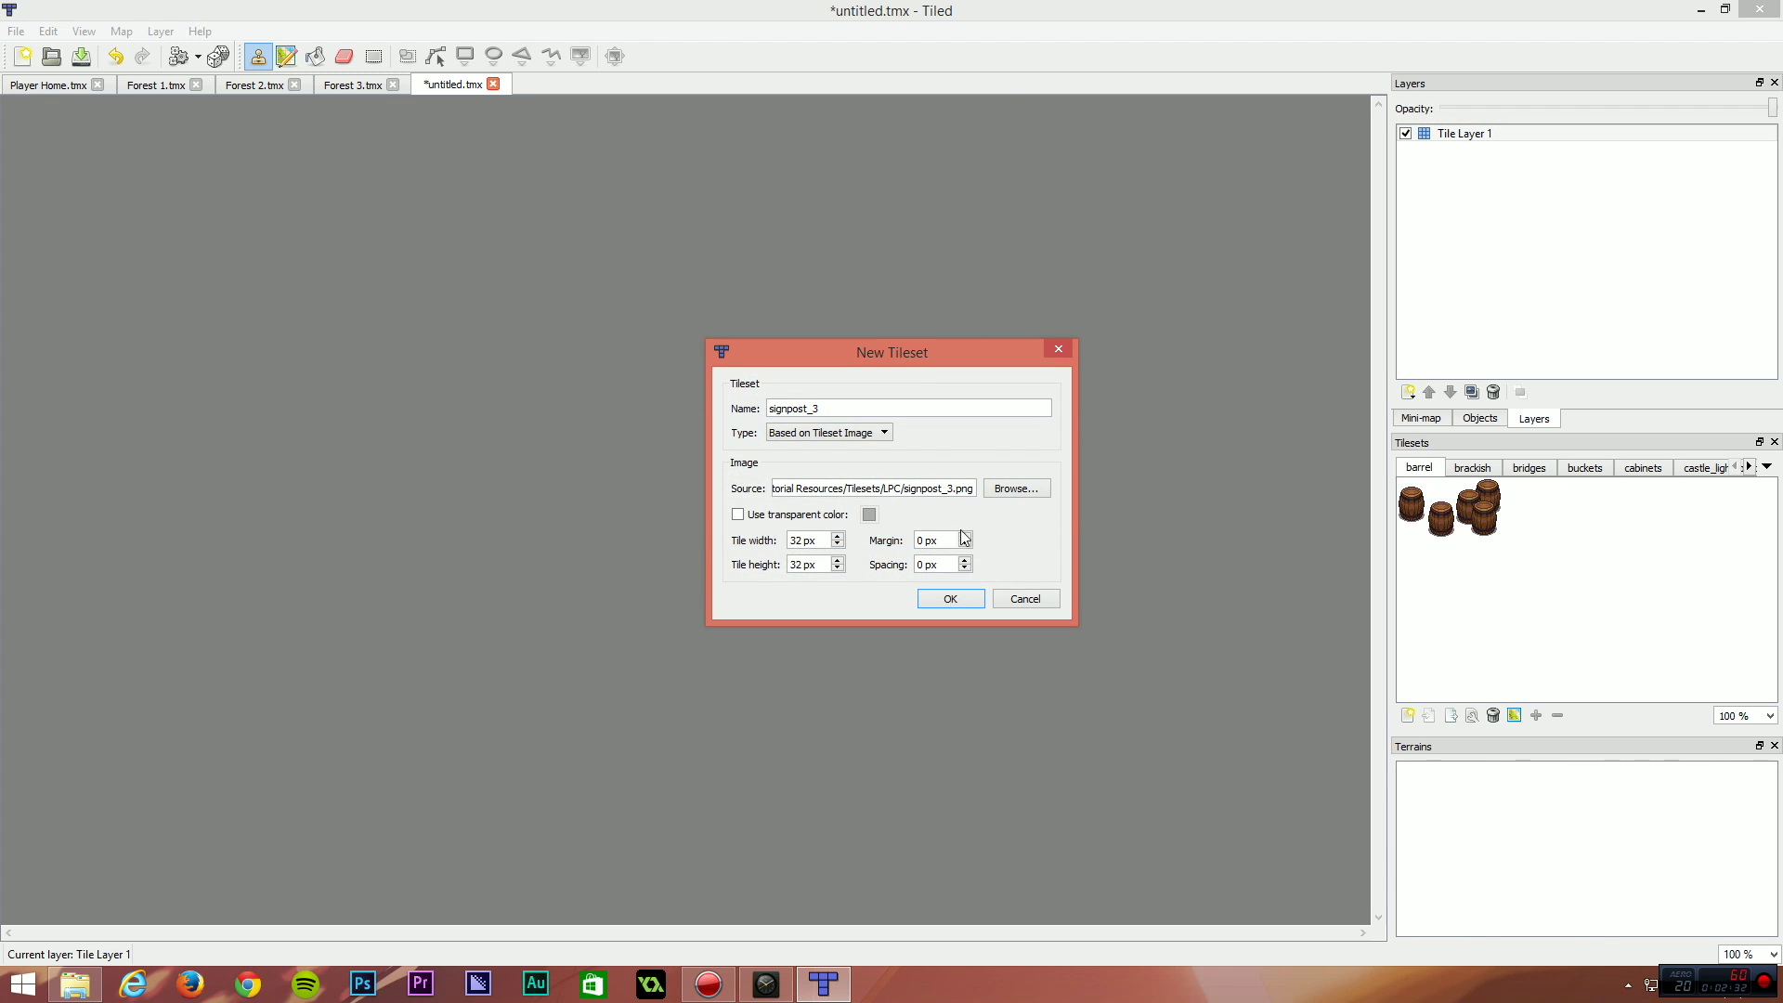
{"action": "left_click", "coordinate": [1003, 598]}
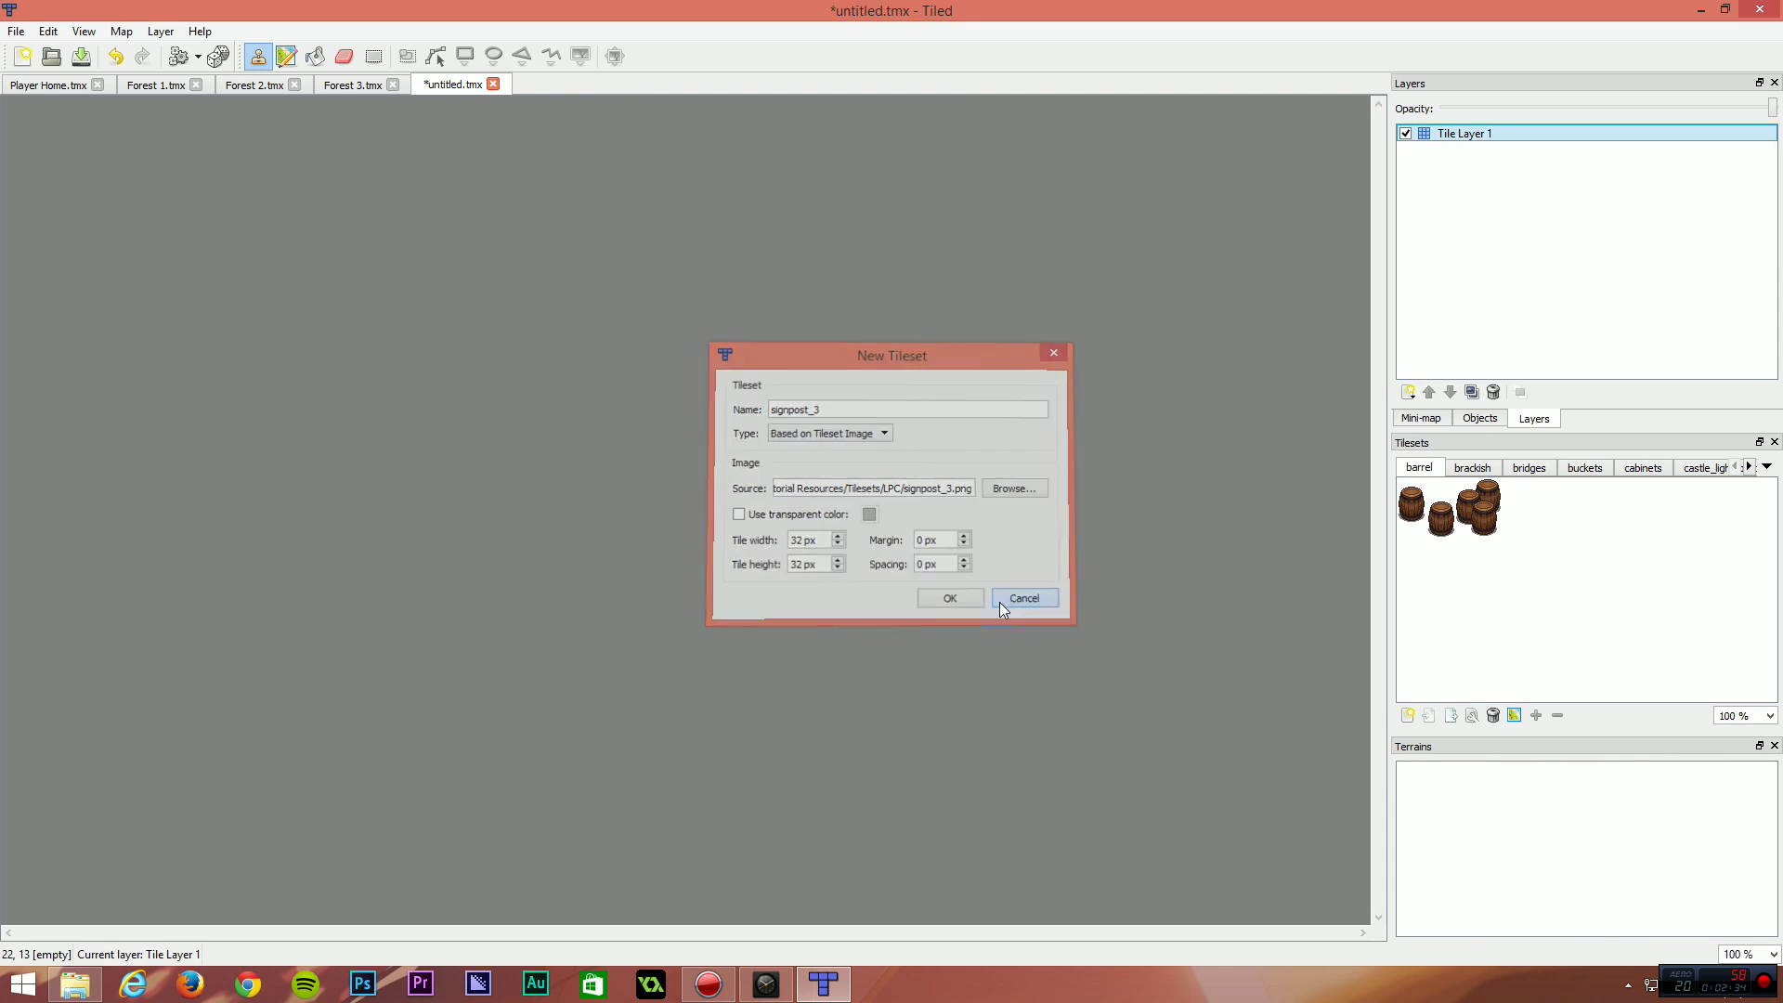
Return to the LPC folder, select the images from signs through watergrass_rm2kdev and bring them into Tiled as tilesets.
{"action": "left_click", "coordinate": [1749, 467]}
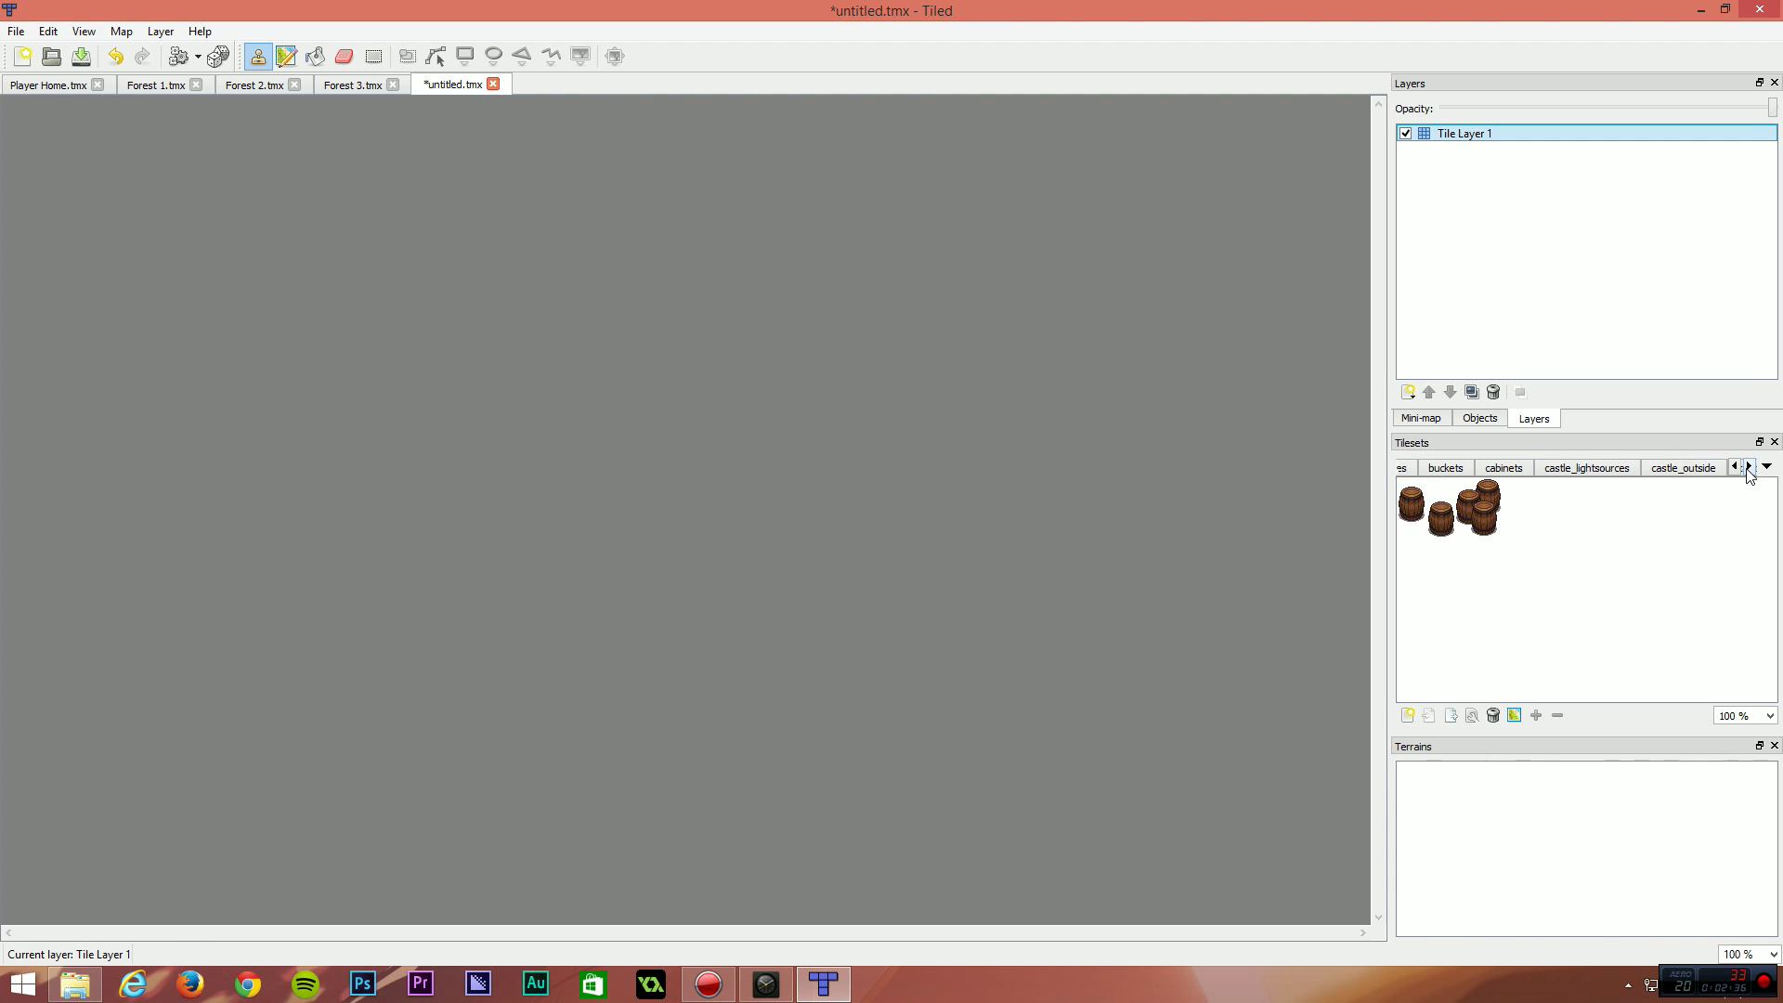
{"action": "left_click", "coordinate": [1749, 467]}
{"action": "key", "text": "alt+Tab"}
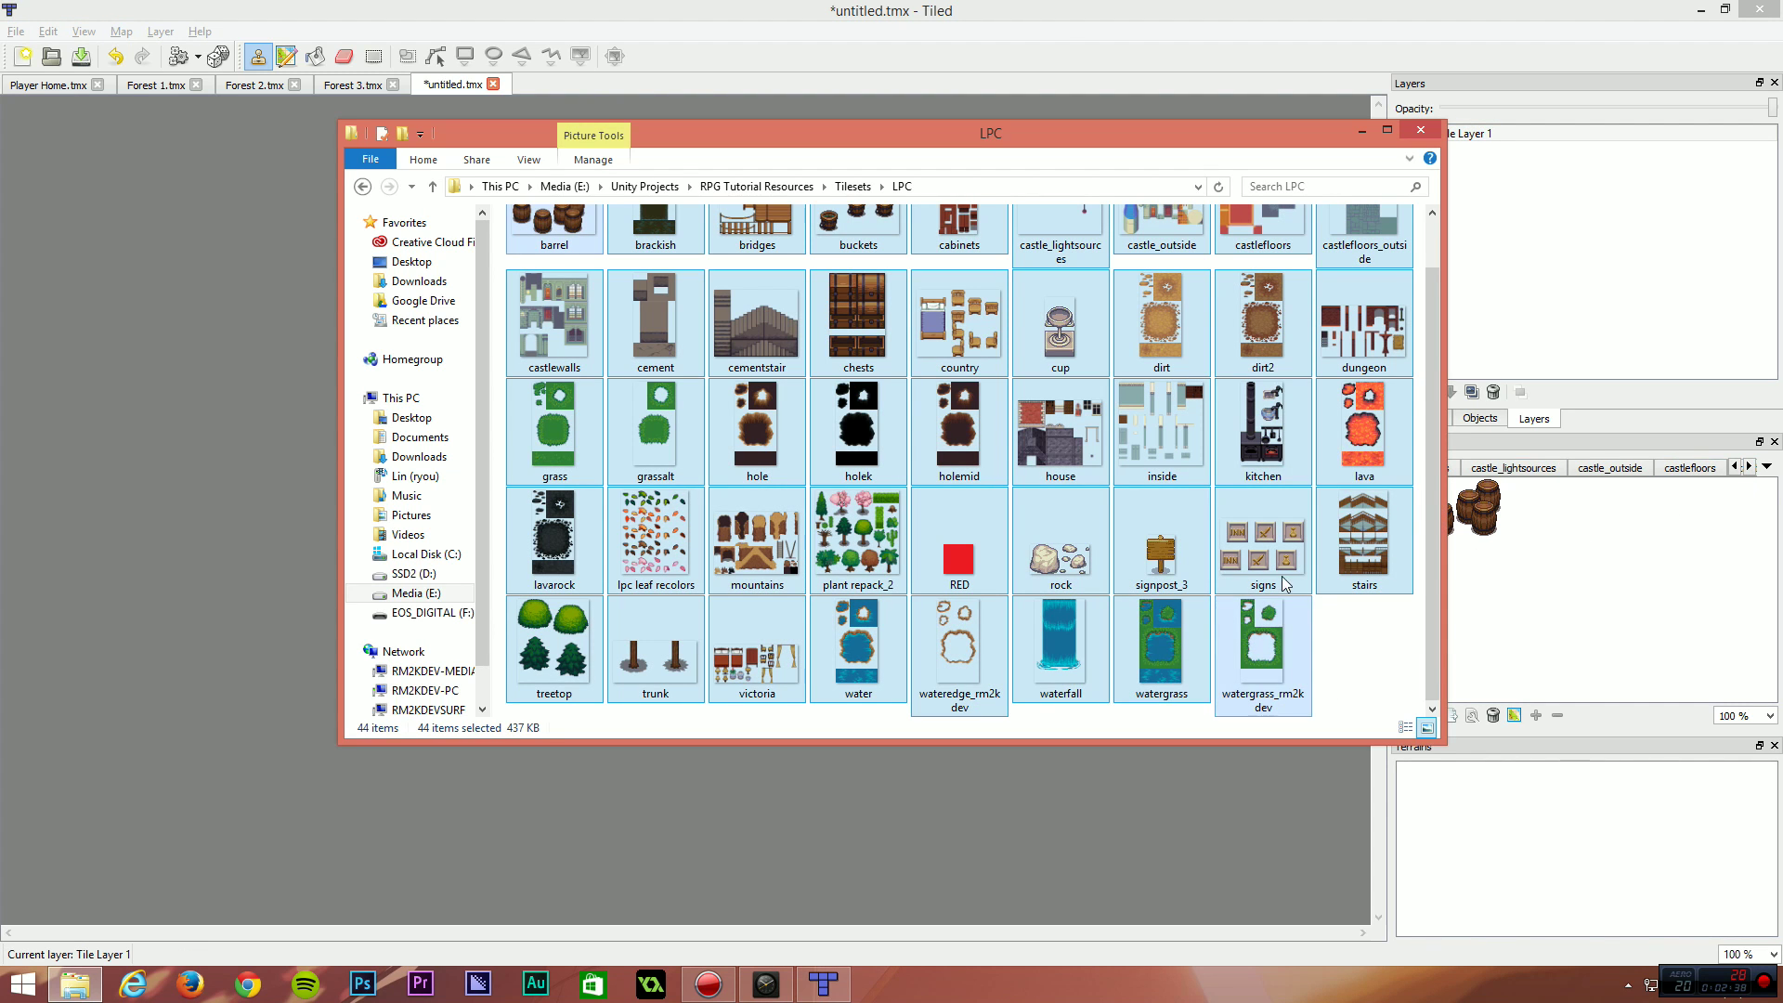
{"action": "left_click", "coordinate": [1274, 650]}
{"action": "left_click", "coordinate": [1275, 564], "text": "shift"}
{"action": "left_click_drag", "start_coordinate": [1277, 564], "coordinate": [1583, 538]}
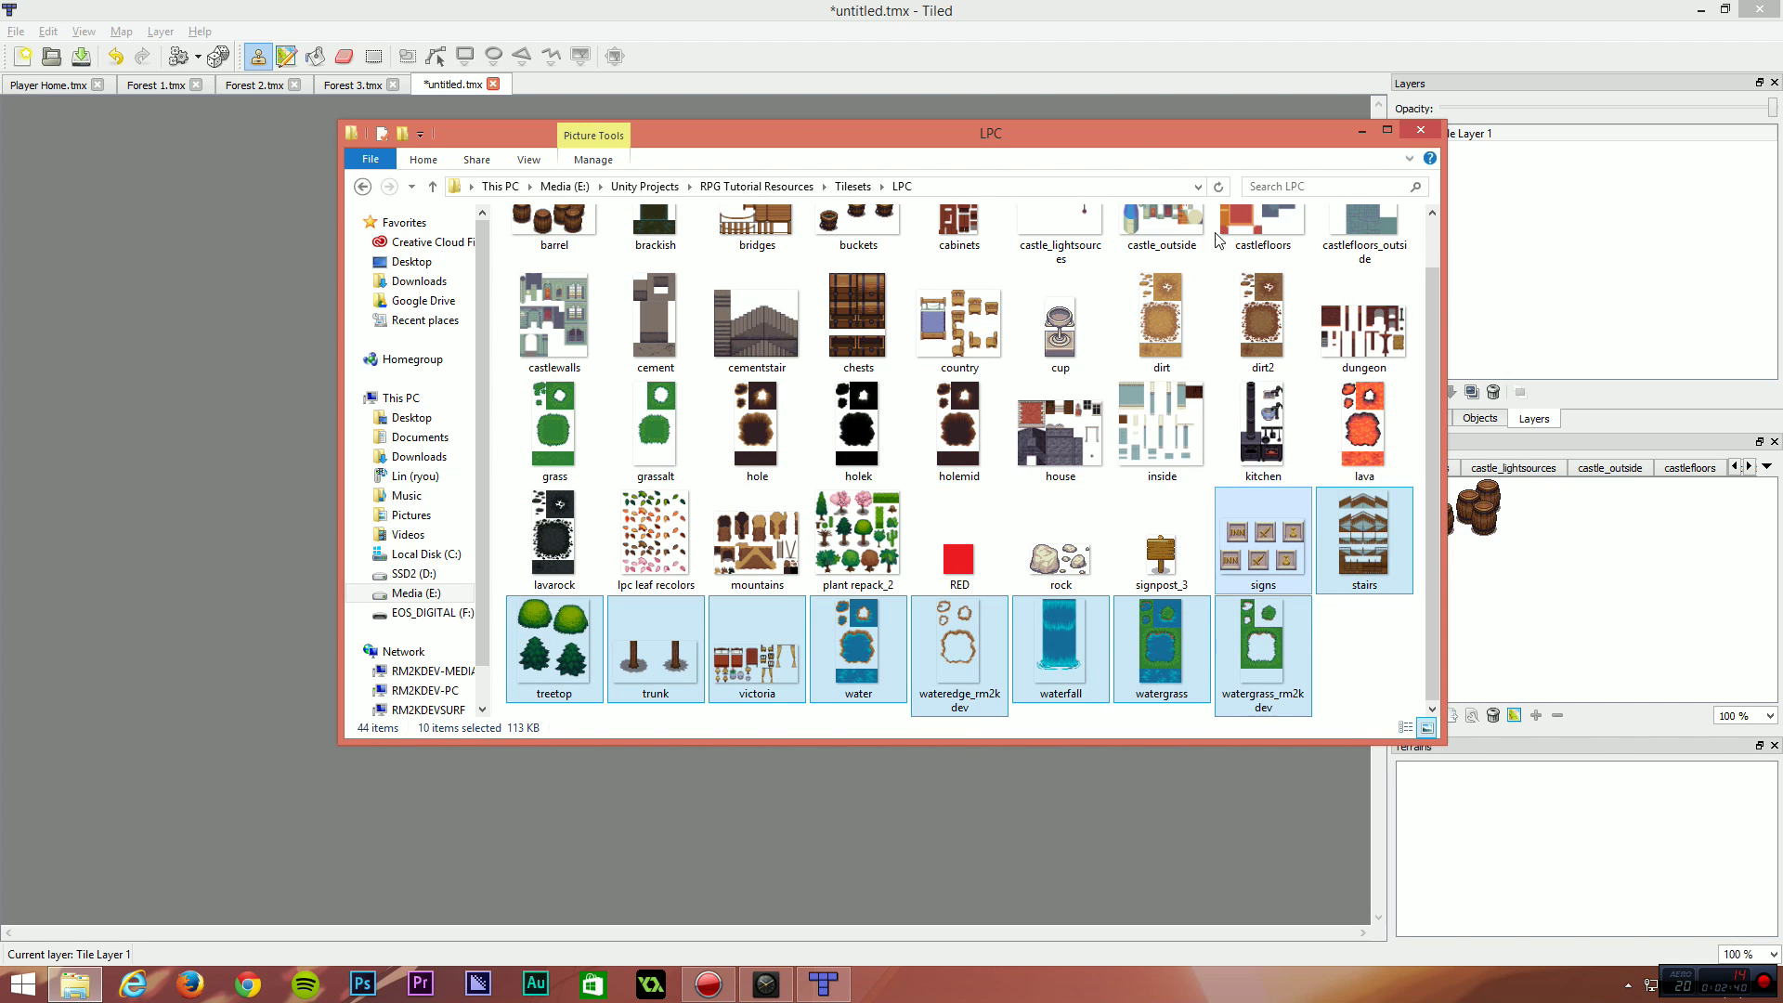
Create the remaining tilesets from signs through watergrass_rm2kdev with 32 x 32 px tiles and no margin or spacing.
{"action": "left_click", "coordinate": [950, 599]}
{"action": "left_click", "coordinate": [950, 599]}
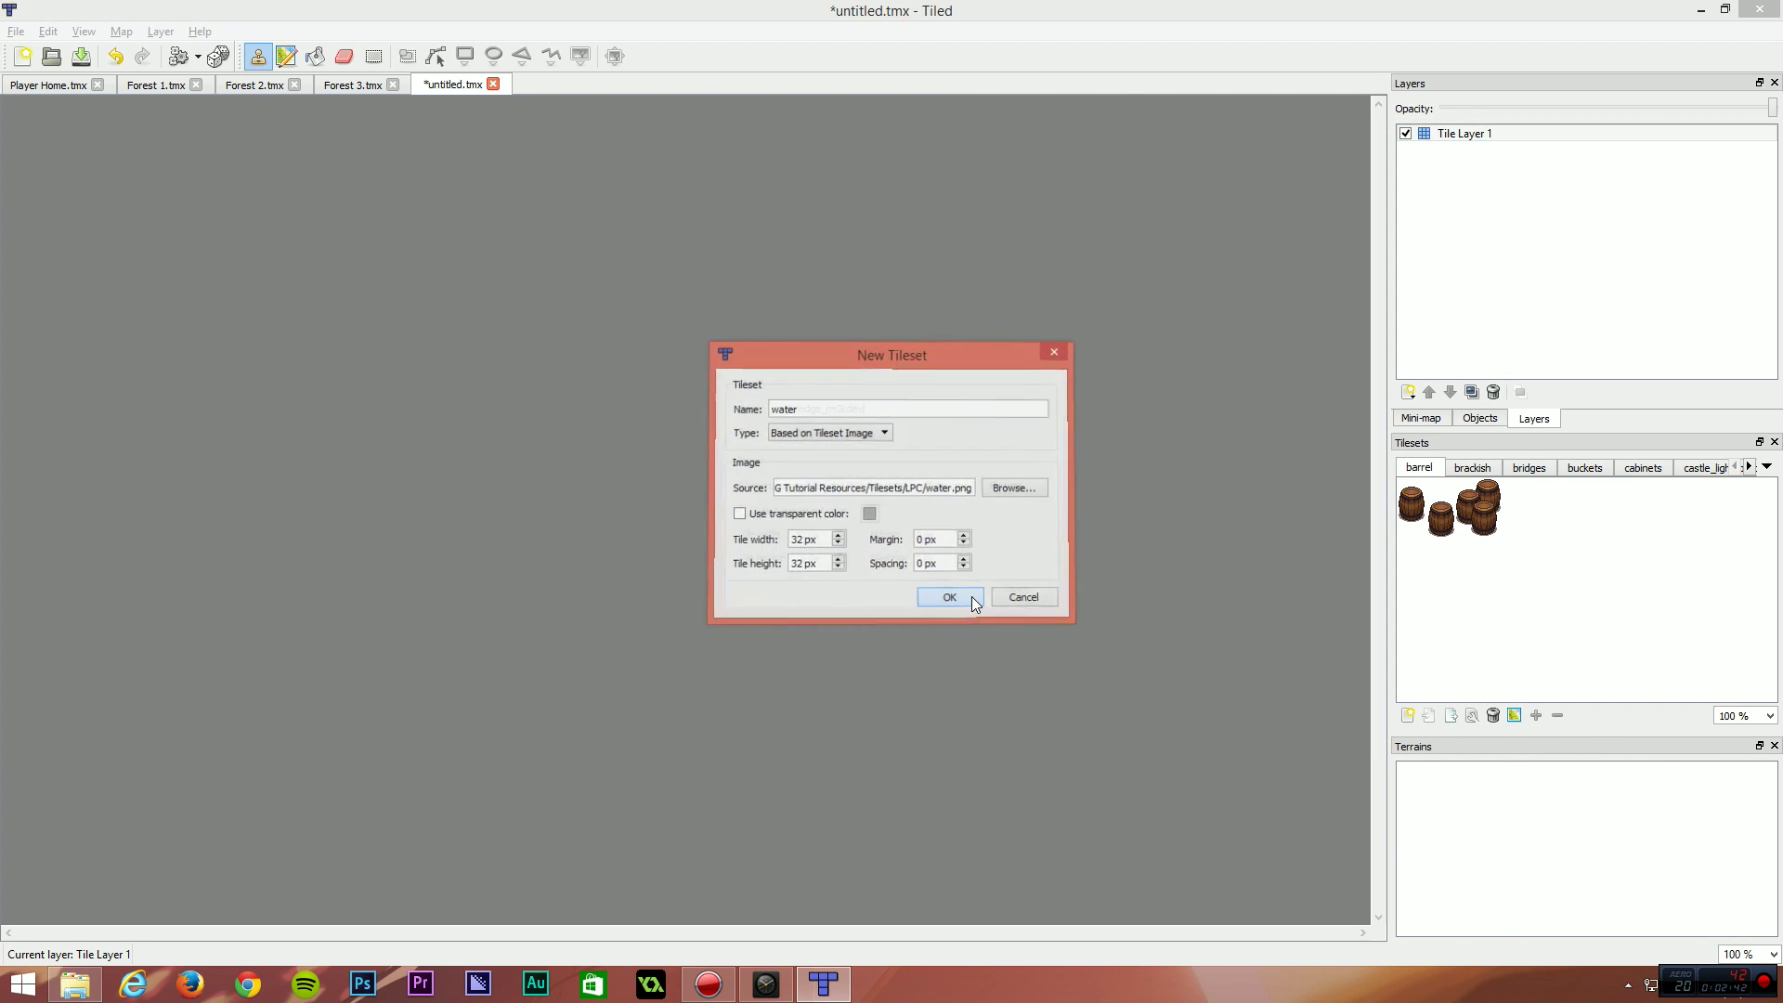
{"action": "left_click", "coordinate": [950, 599]}
{"action": "left_click", "coordinate": [950, 599]}
{"action": "left_click", "coordinate": [975, 601]}
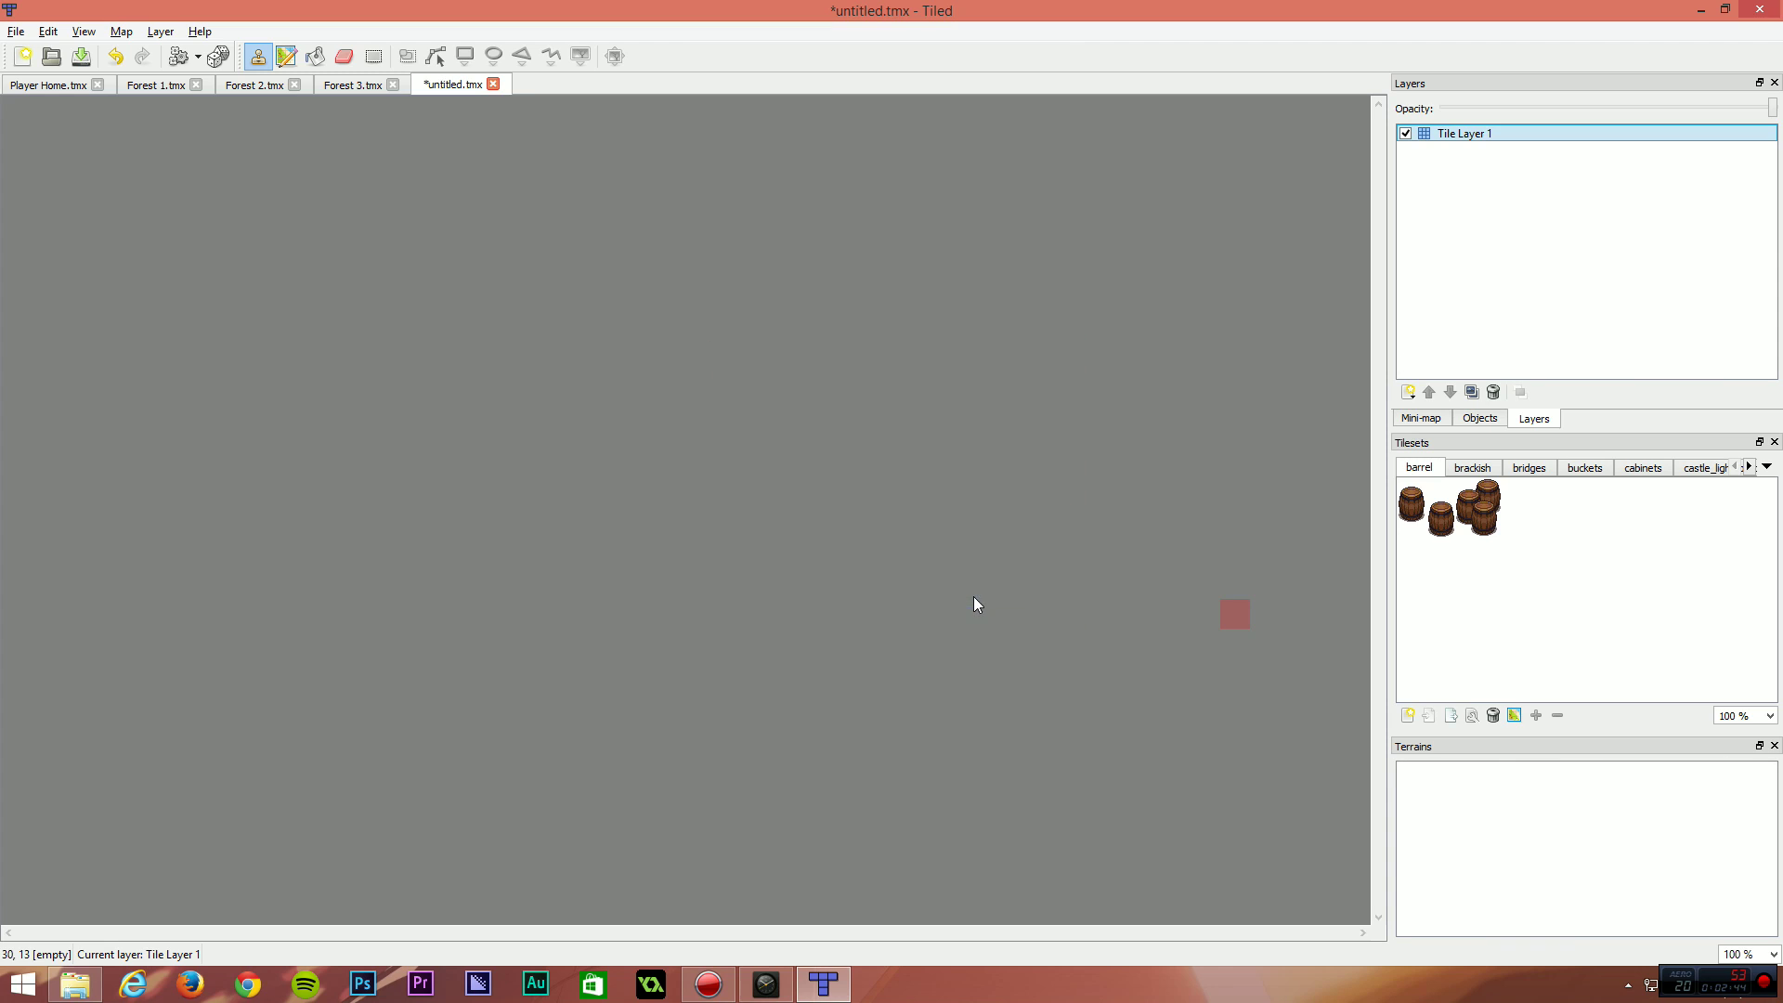
Look through the imported tilesets, including castle_lightsources and castlefloors_outside.
{"action": "left_click", "coordinate": [1530, 467]}
{"action": "left_click", "coordinate": [1583, 467]}
{"action": "left_click", "coordinate": [1699, 468]}
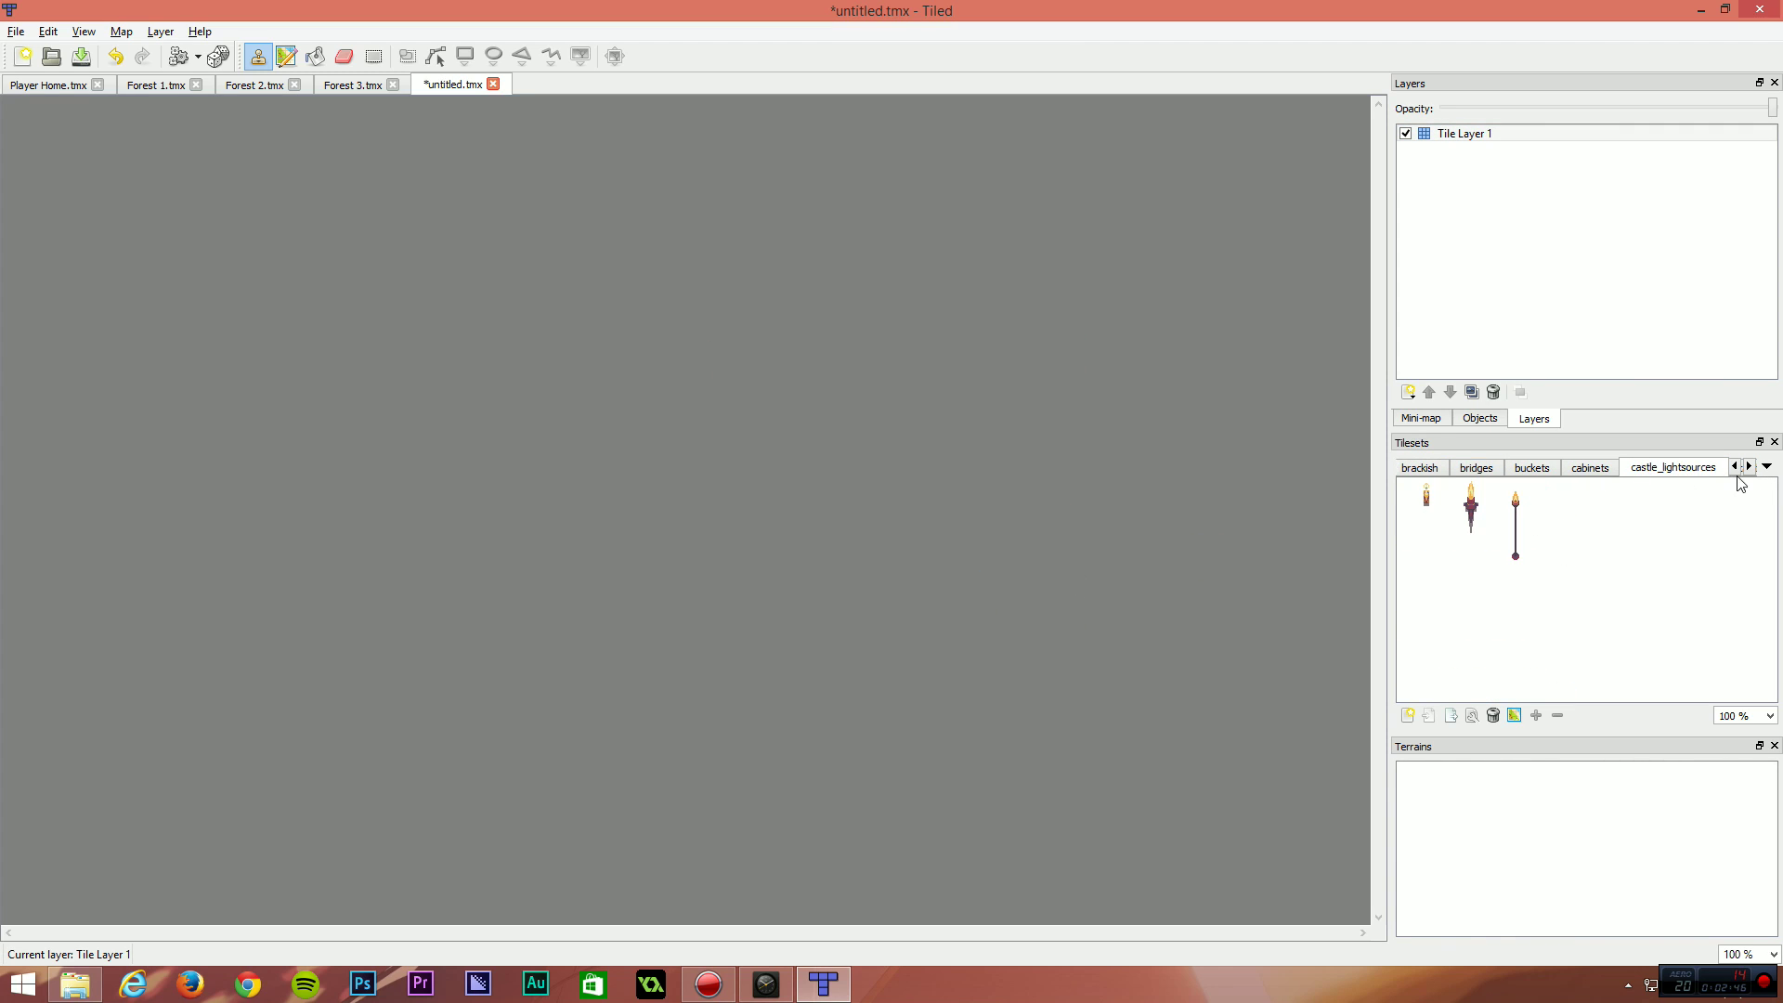
{"action": "left_click", "coordinate": [1749, 467]}
{"action": "left_click", "coordinate": [1749, 467]}
{"action": "left_click", "coordinate": [1699, 467]}
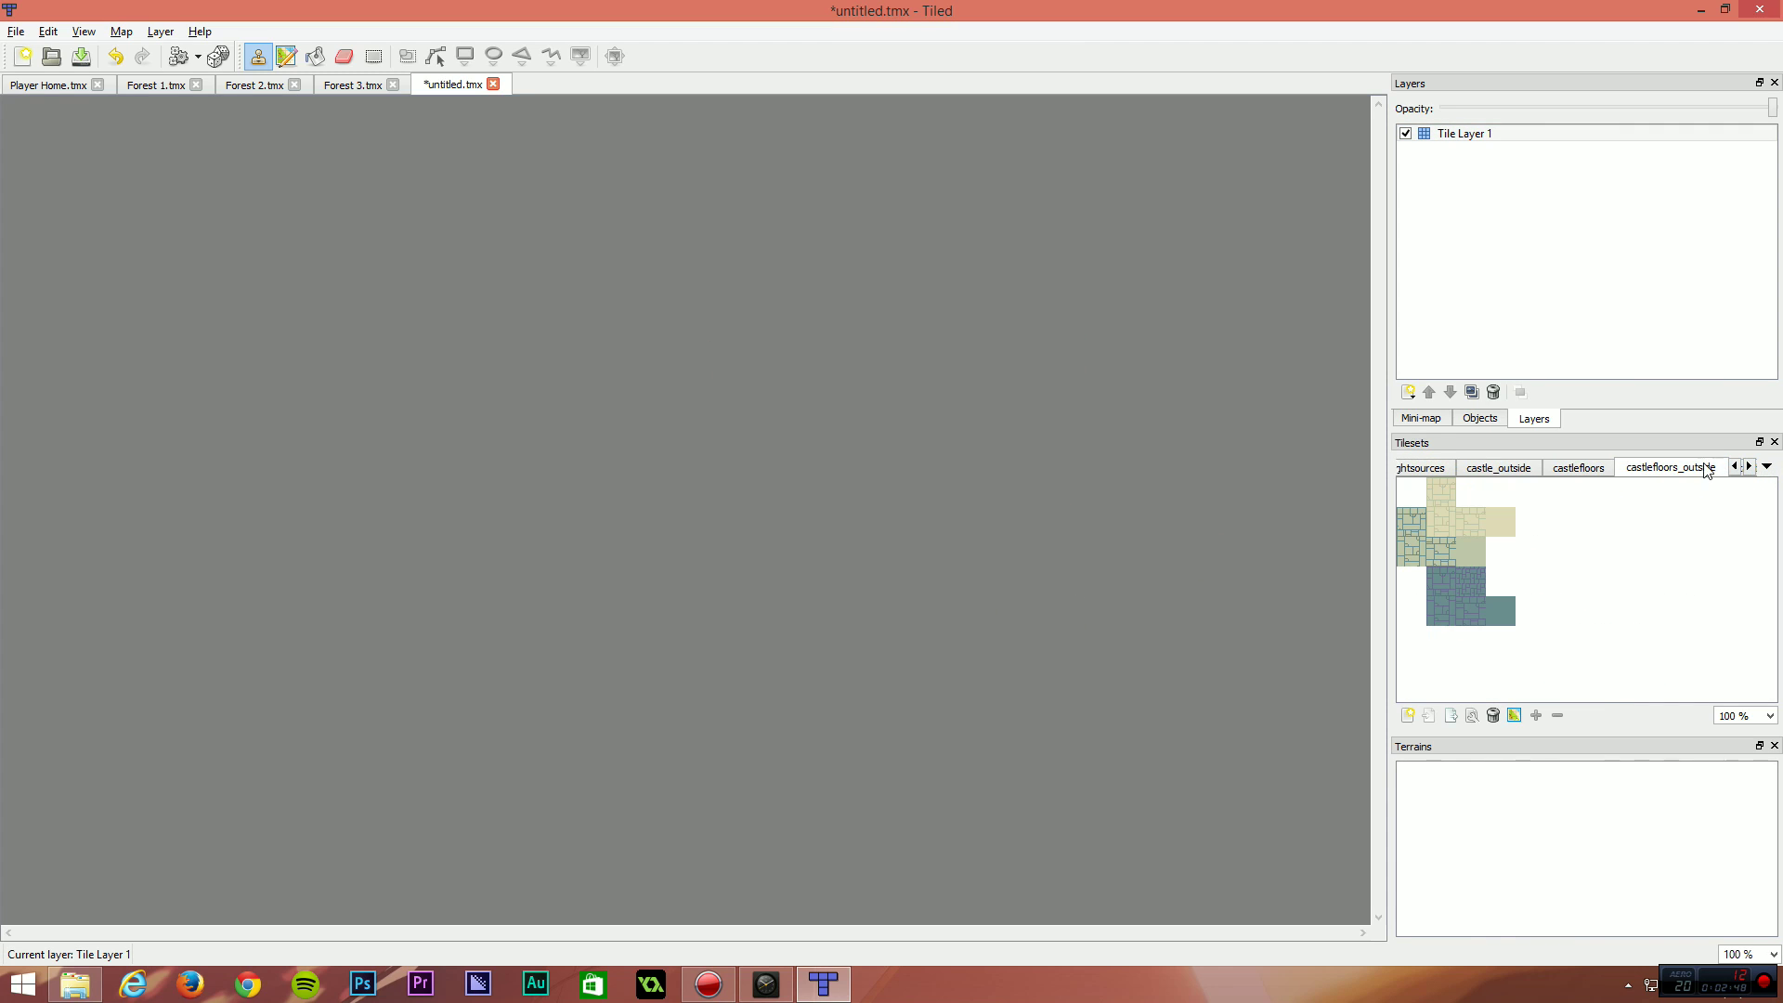
Continue through the imported tilesets from castlefloors_outside to cement and view the cement tiles.
{"action": "left_click", "coordinate": [1749, 467]}
{"action": "left_click", "coordinate": [1638, 467]}
{"action": "left_click", "coordinate": [1708, 467]}
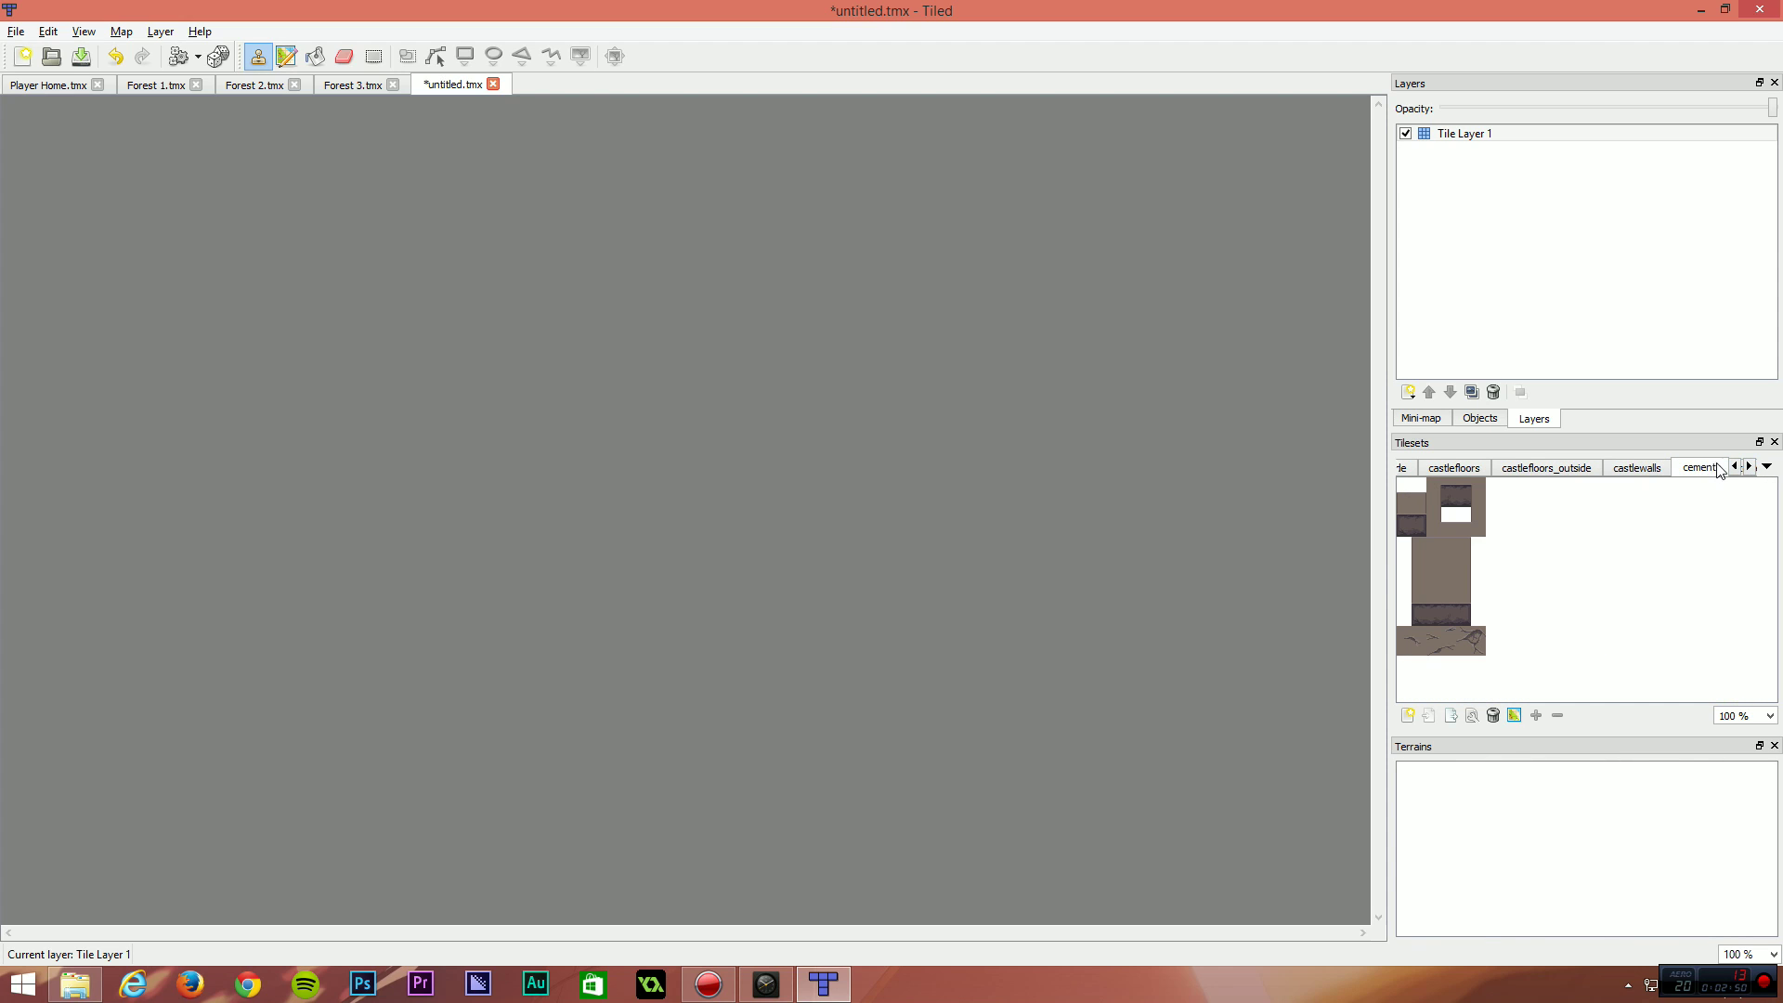
Show the grass tileset, and view the Forest 1 map for reference before returning to the untitled map.
{"action": "left_click", "coordinate": [1749, 467]}
{"action": "left_click", "coordinate": [1749, 467]}
{"action": "left_click", "coordinate": [1749, 467]}
{"action": "left_click", "coordinate": [1749, 467]}
{"action": "left_click", "coordinate": [1749, 467]}
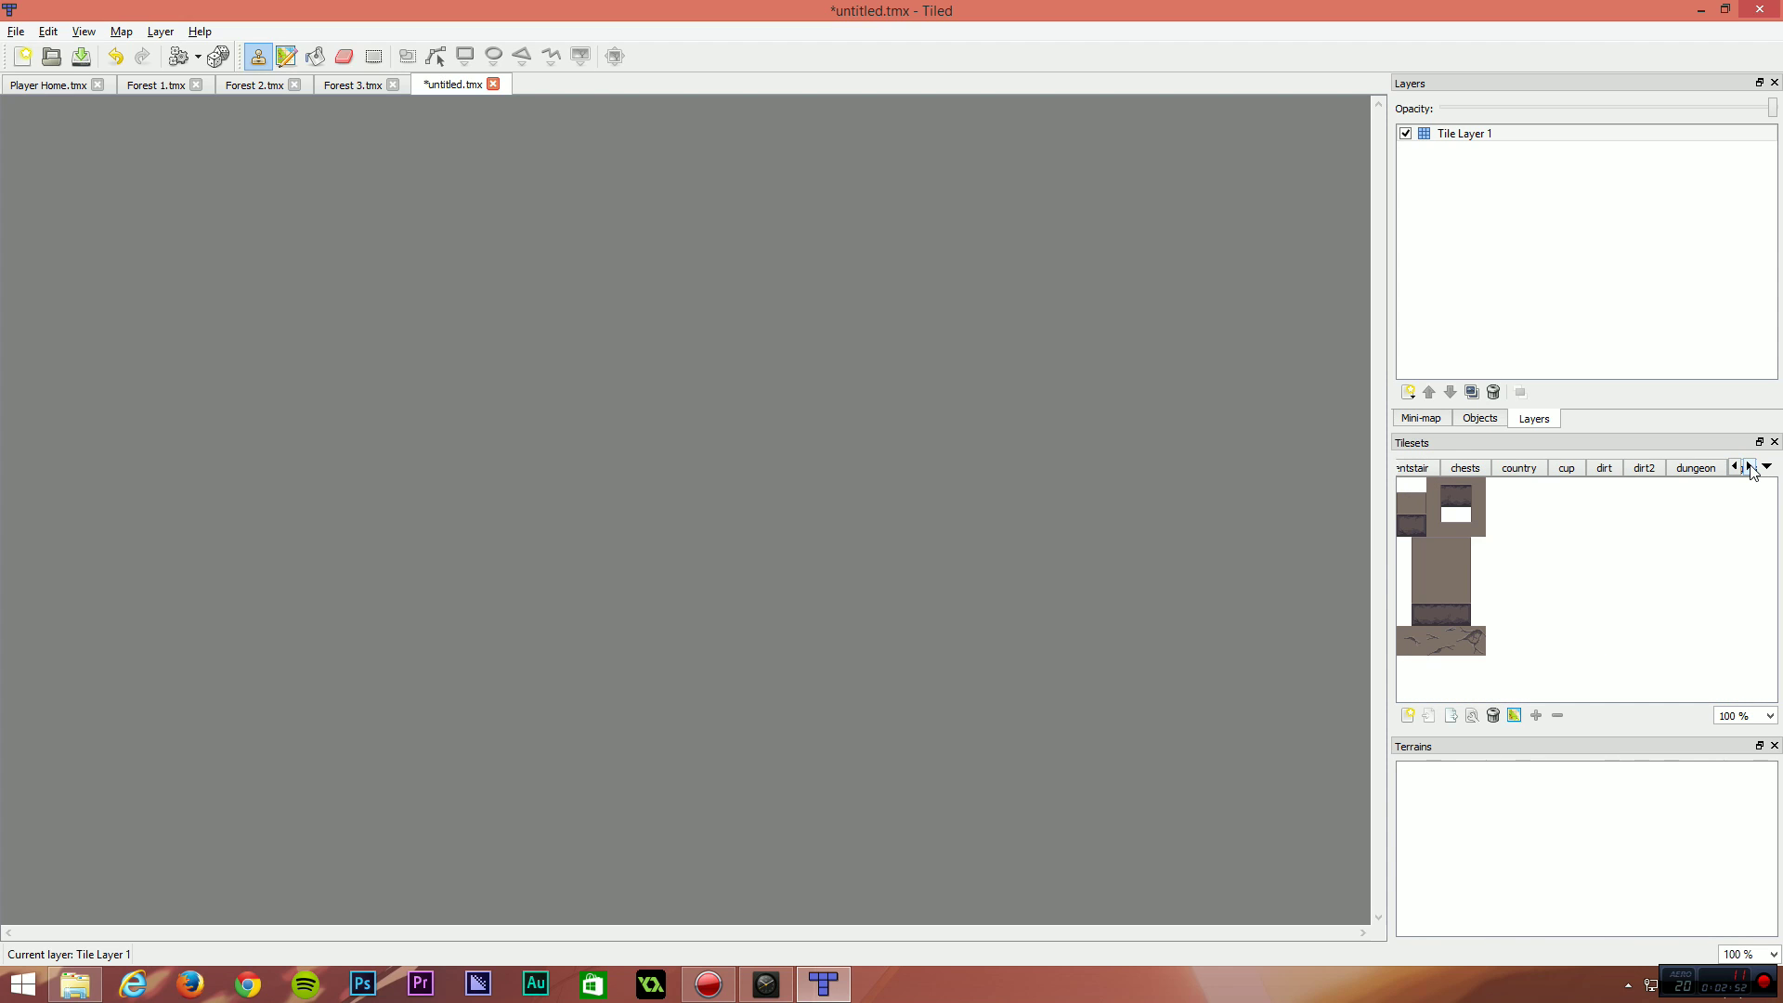
{"action": "left_click", "coordinate": [1749, 467]}
{"action": "left_click", "coordinate": [1705, 467]}
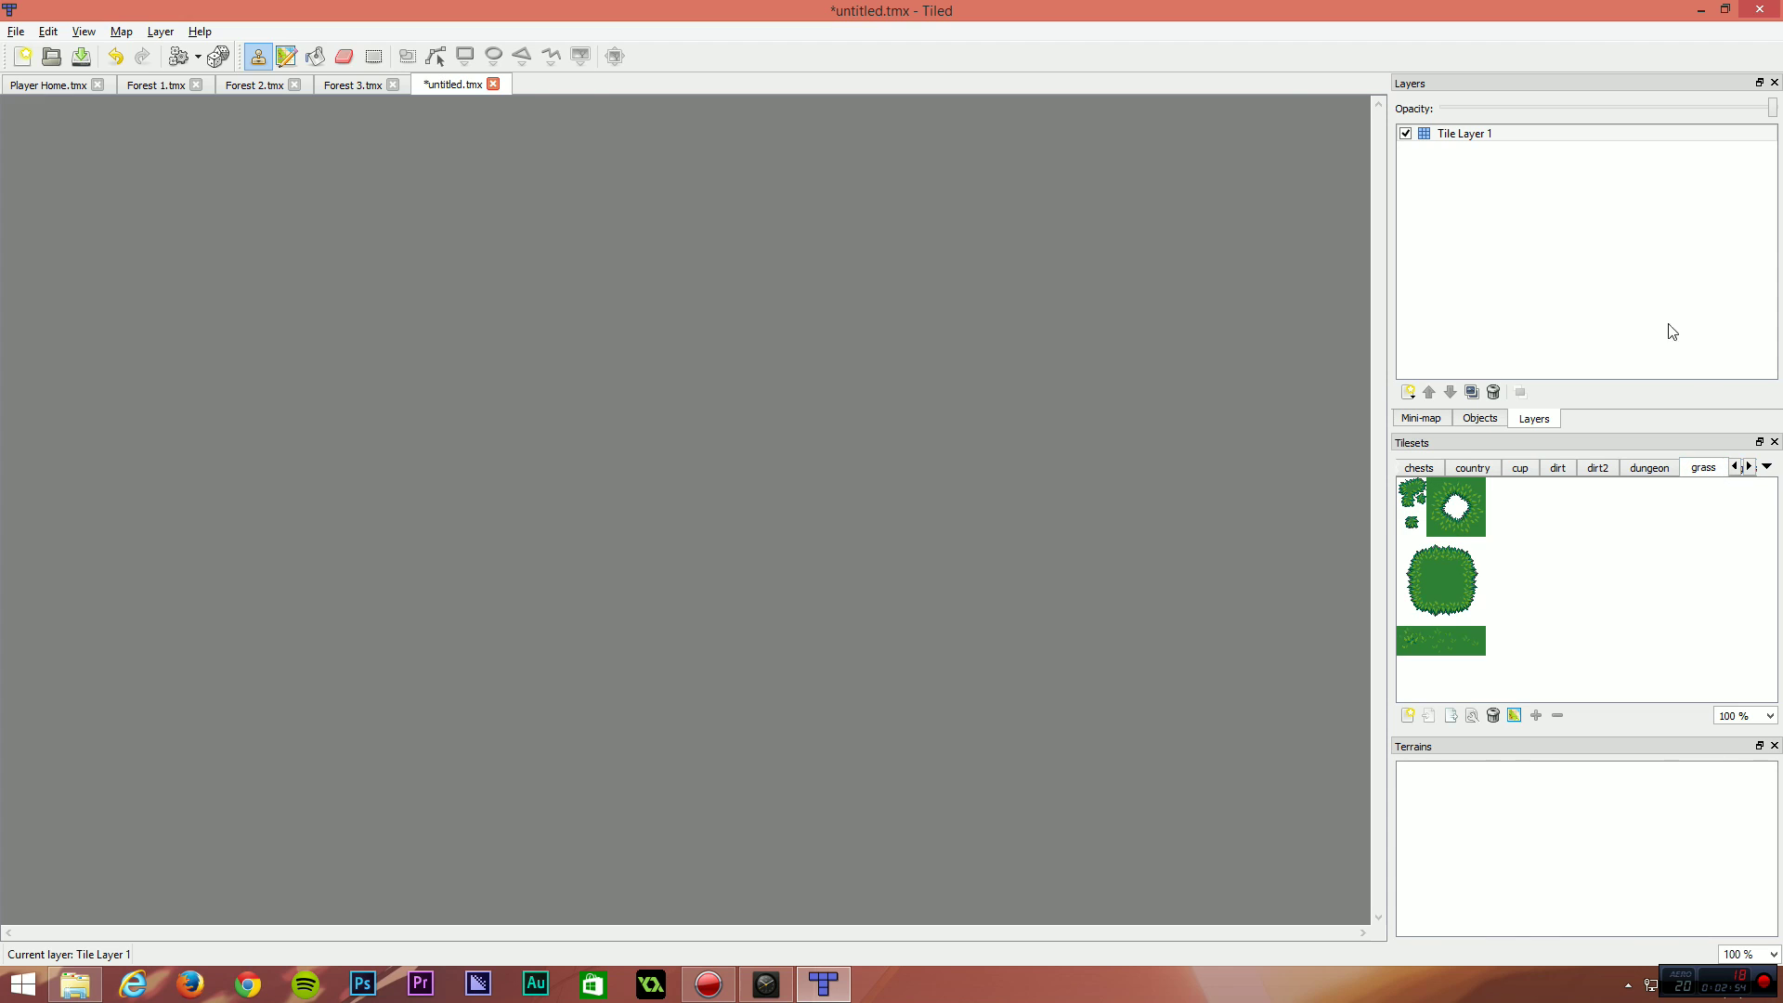
{"action": "left_click", "coordinate": [164, 91]}
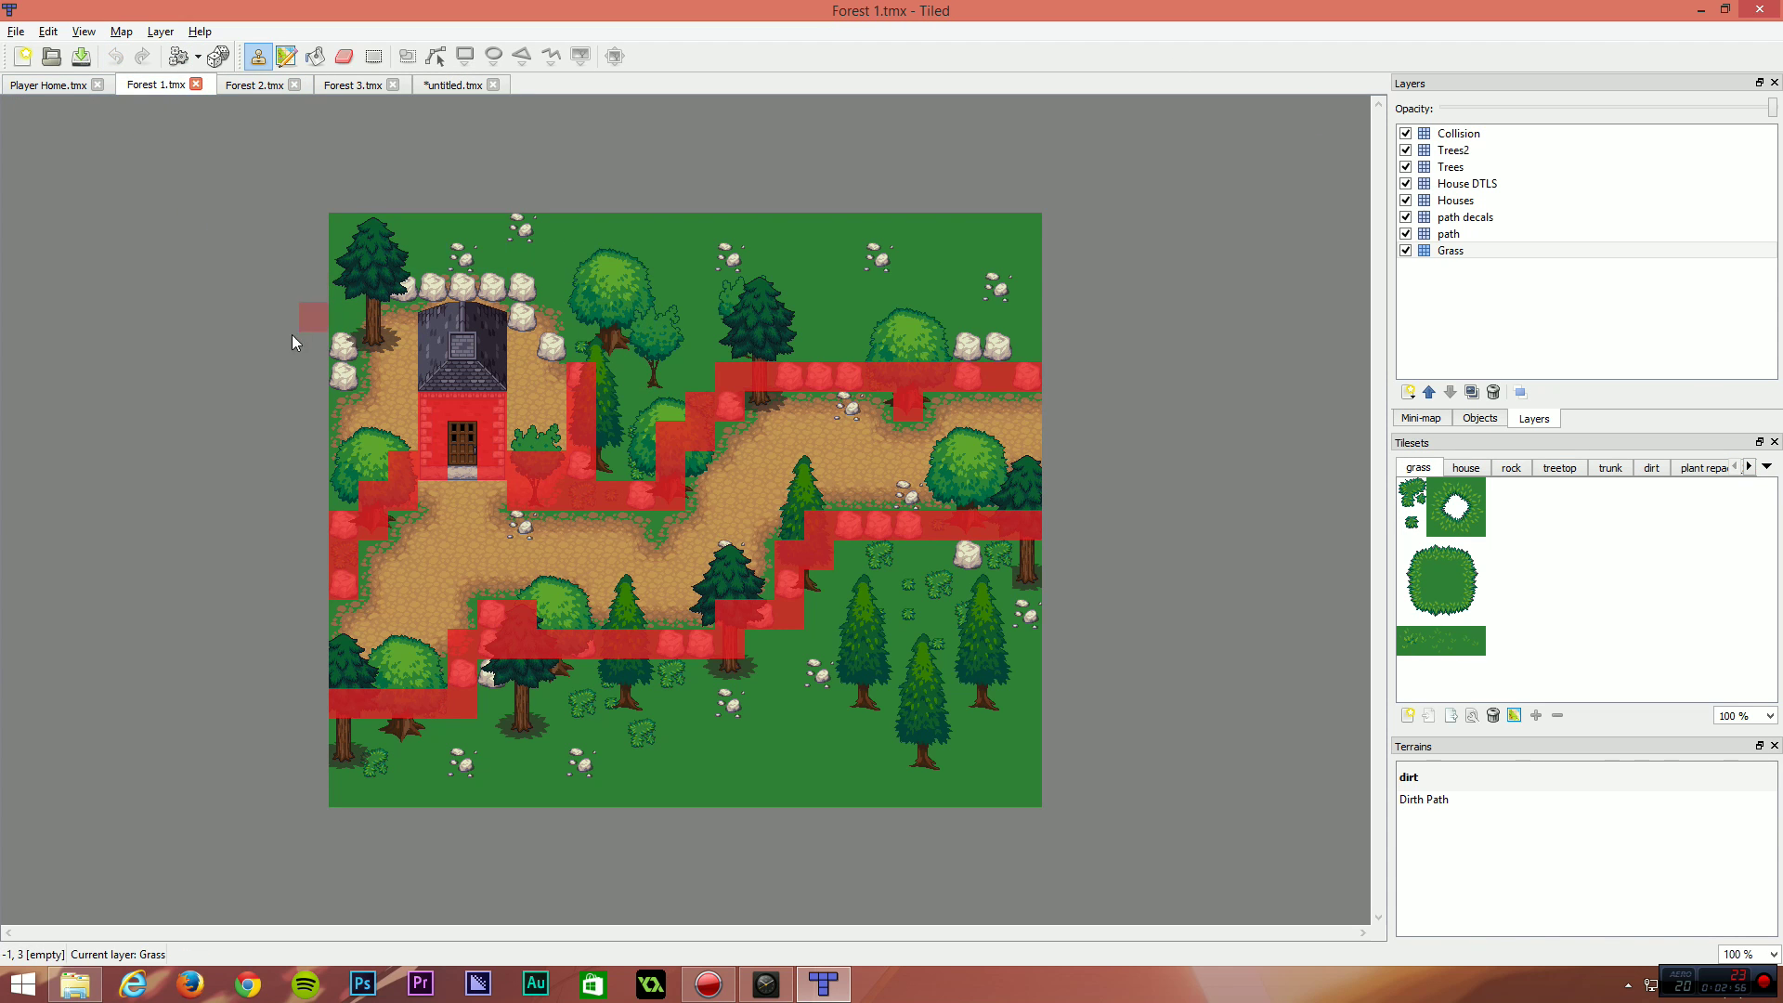
{"action": "left_click", "coordinate": [464, 87]}
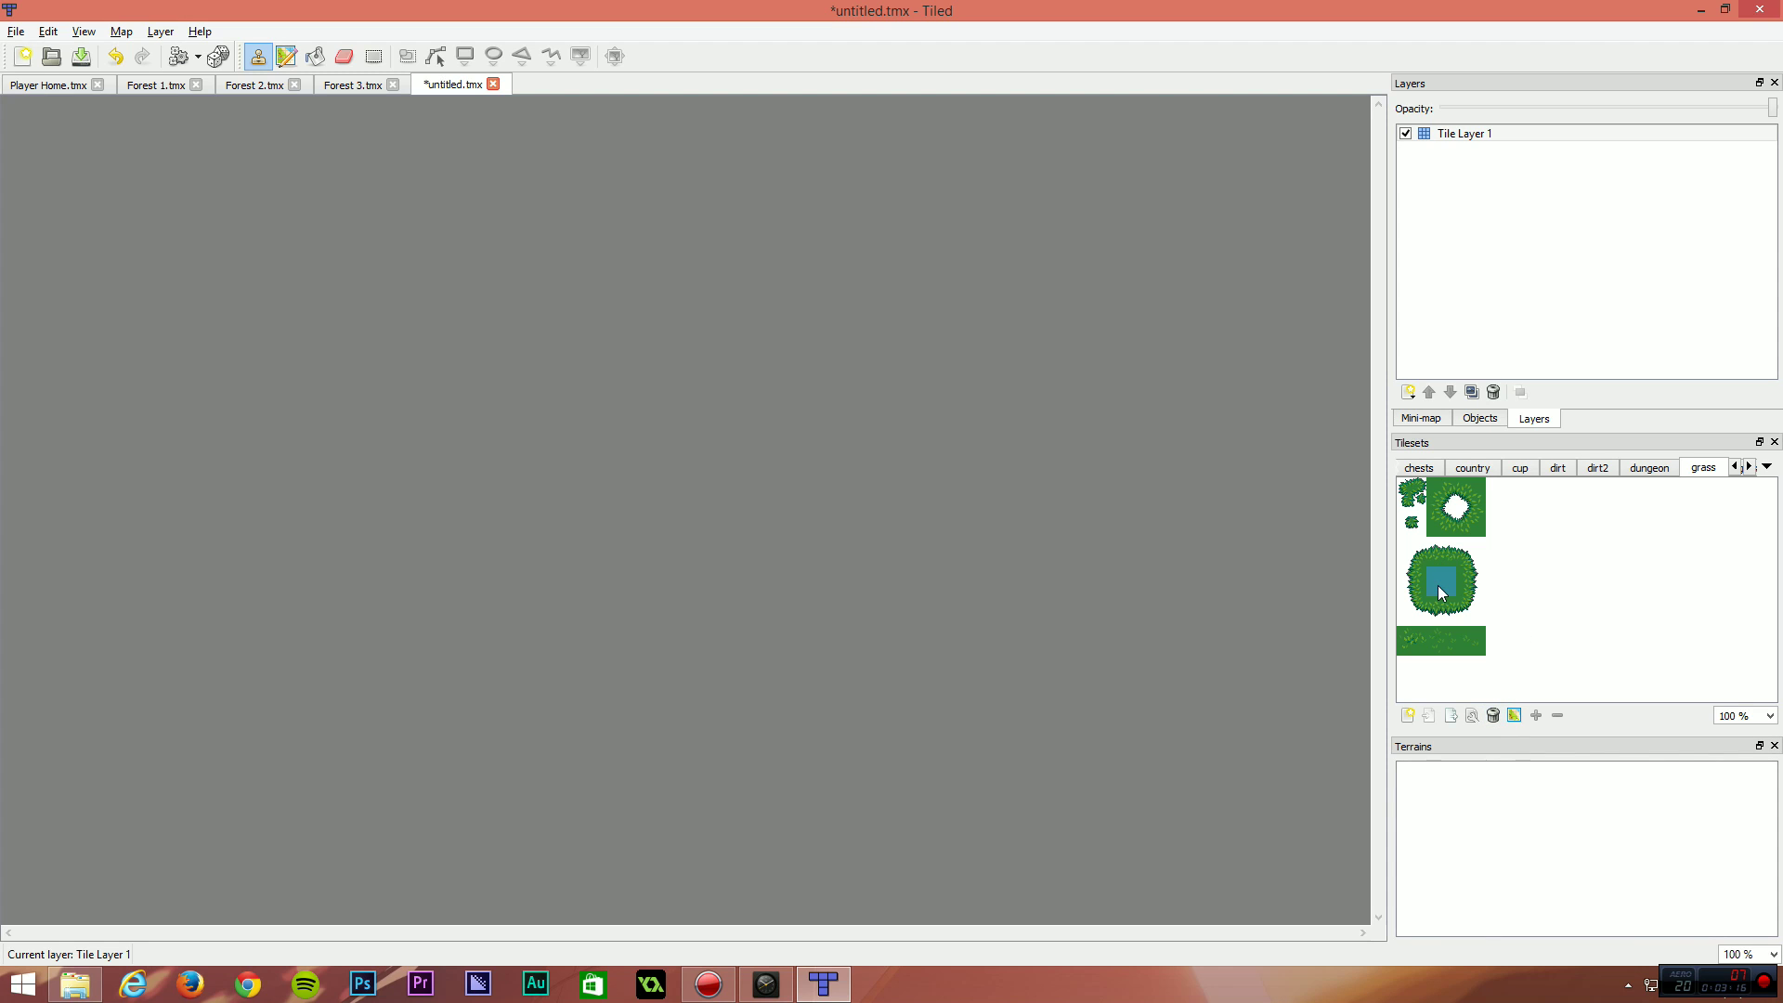
Fill the entire Tile Layer 1 with the plain grass tile from the centre of the grass patch.
{"action": "left_click", "coordinate": [1543, 594]}
{"action": "left_click", "coordinate": [1438, 585]}
{"action": "left_click", "coordinate": [320, 57]}
{"action": "left_click", "coordinate": [767, 444]}
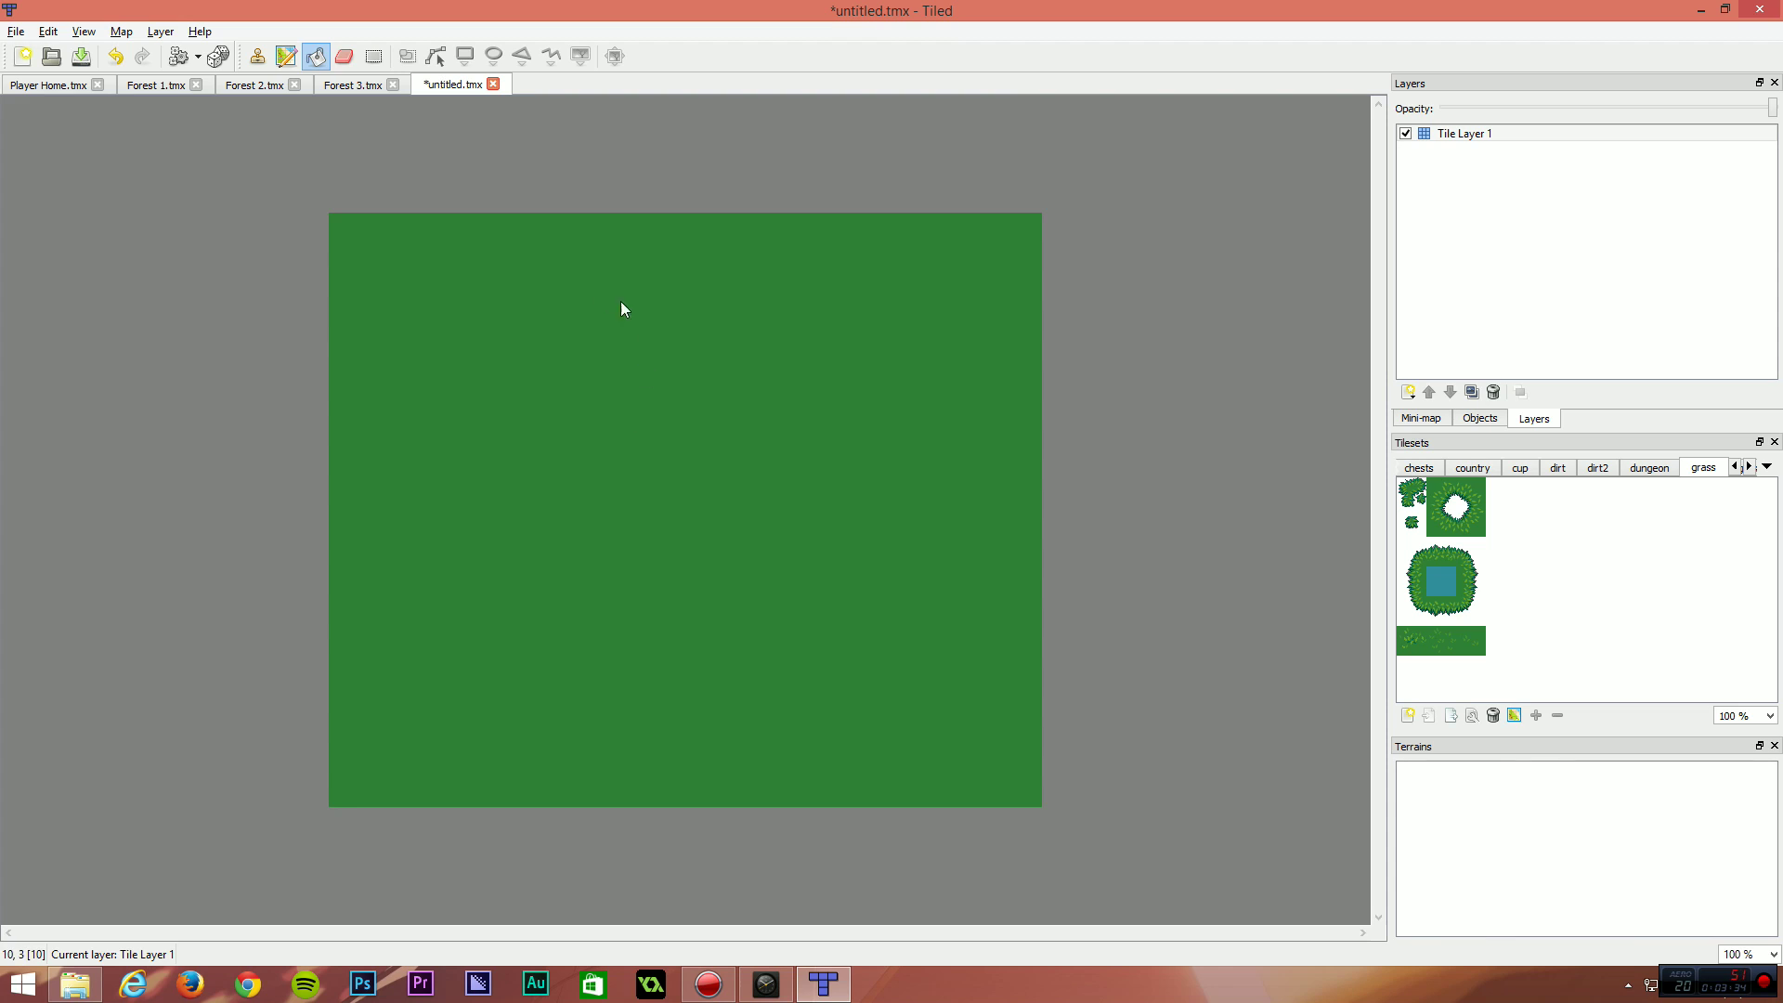
Show the dirt tileset, and check the Forest 1 map's path and layers before returning to the untitled map.
{"action": "left_click", "coordinate": [1558, 469]}
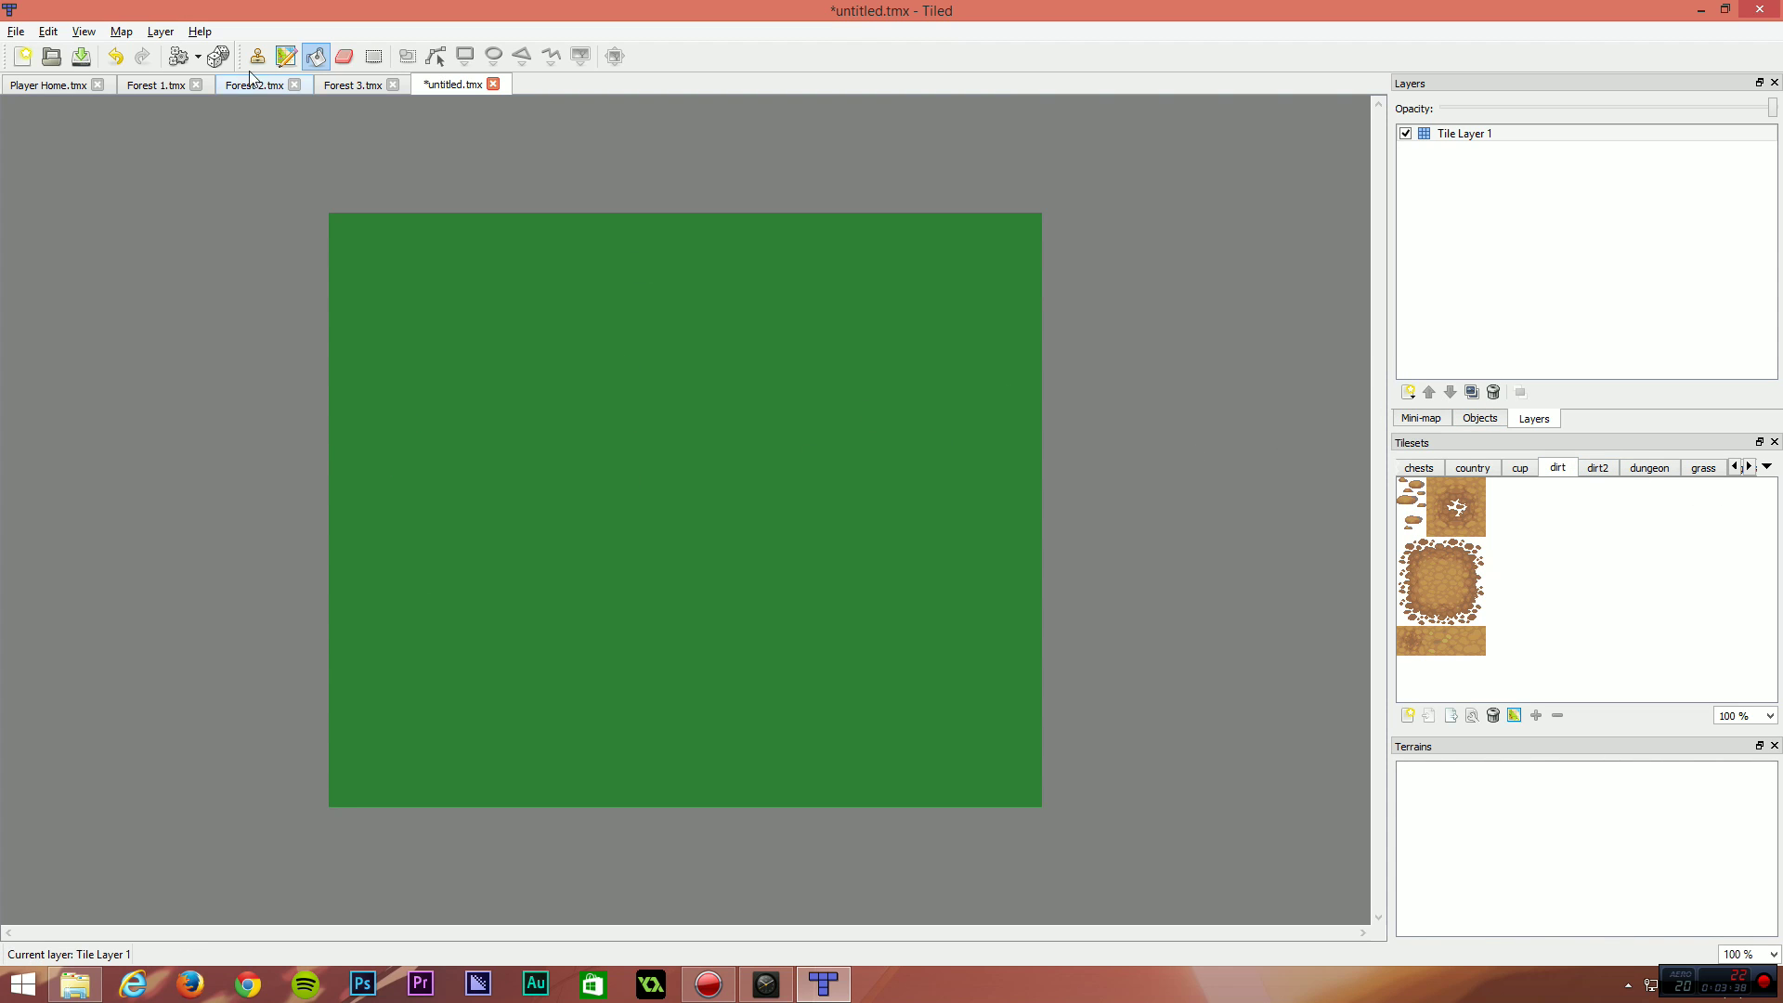
{"action": "left_click", "coordinate": [168, 85]}
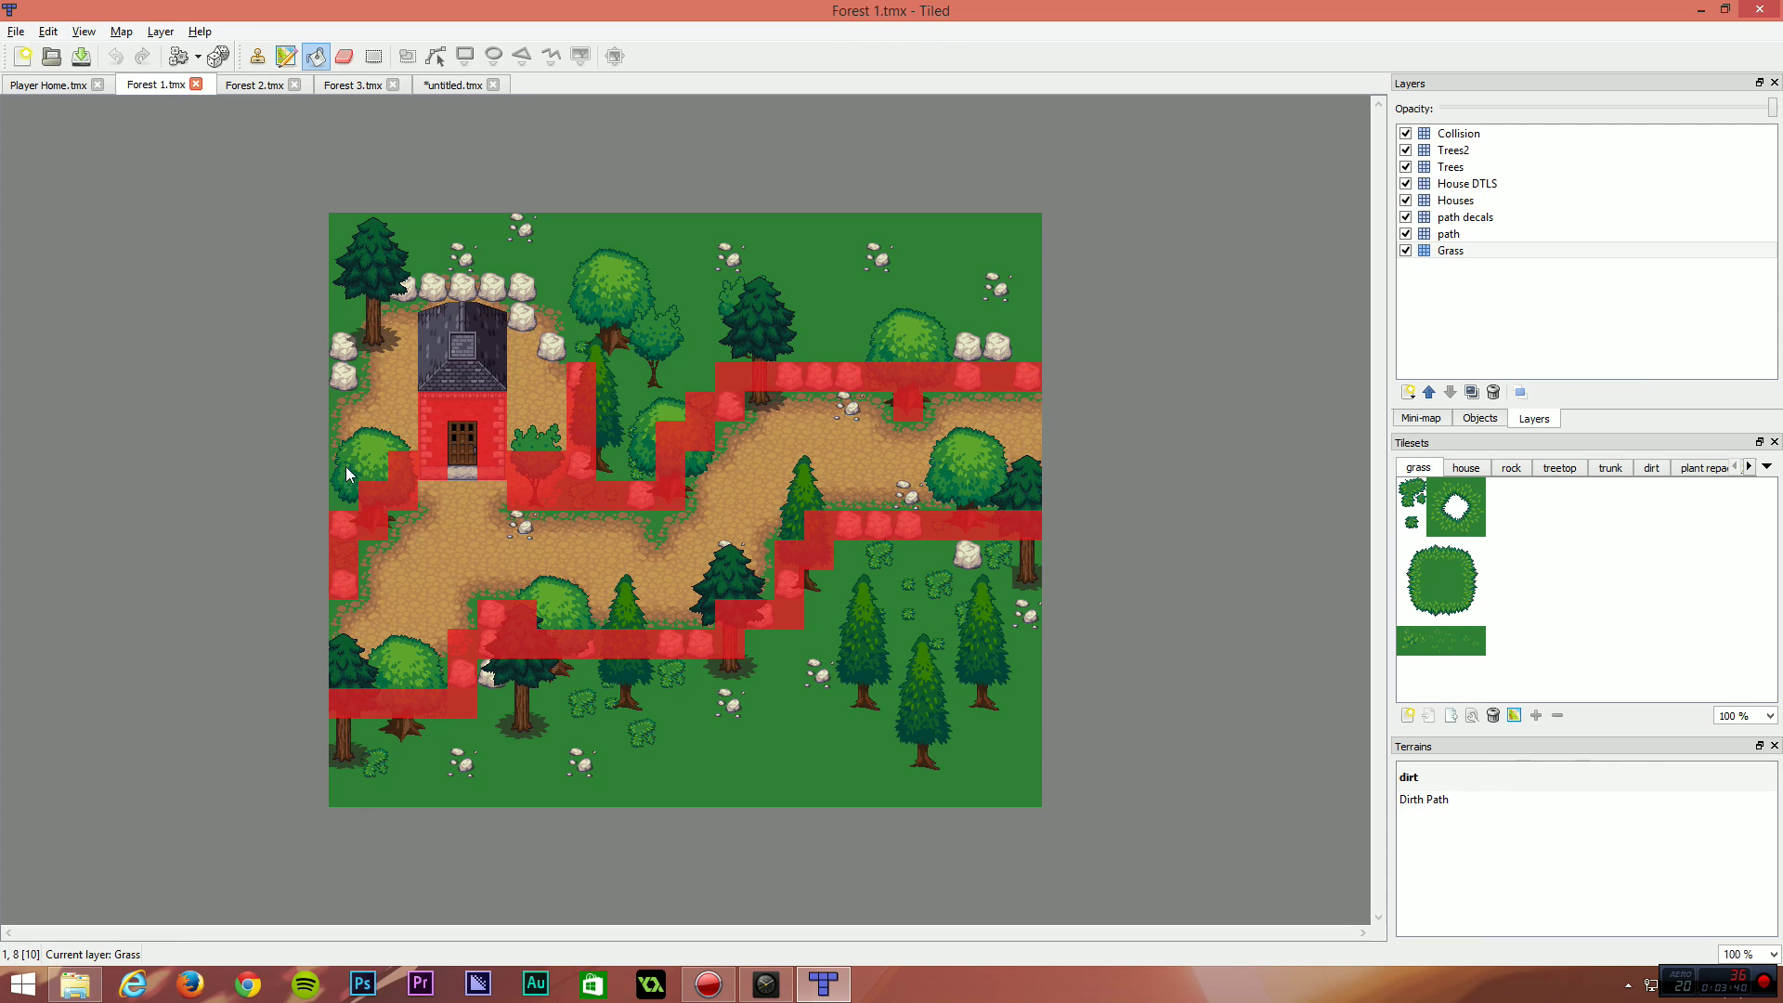
{"action": "left_click", "coordinate": [452, 84]}
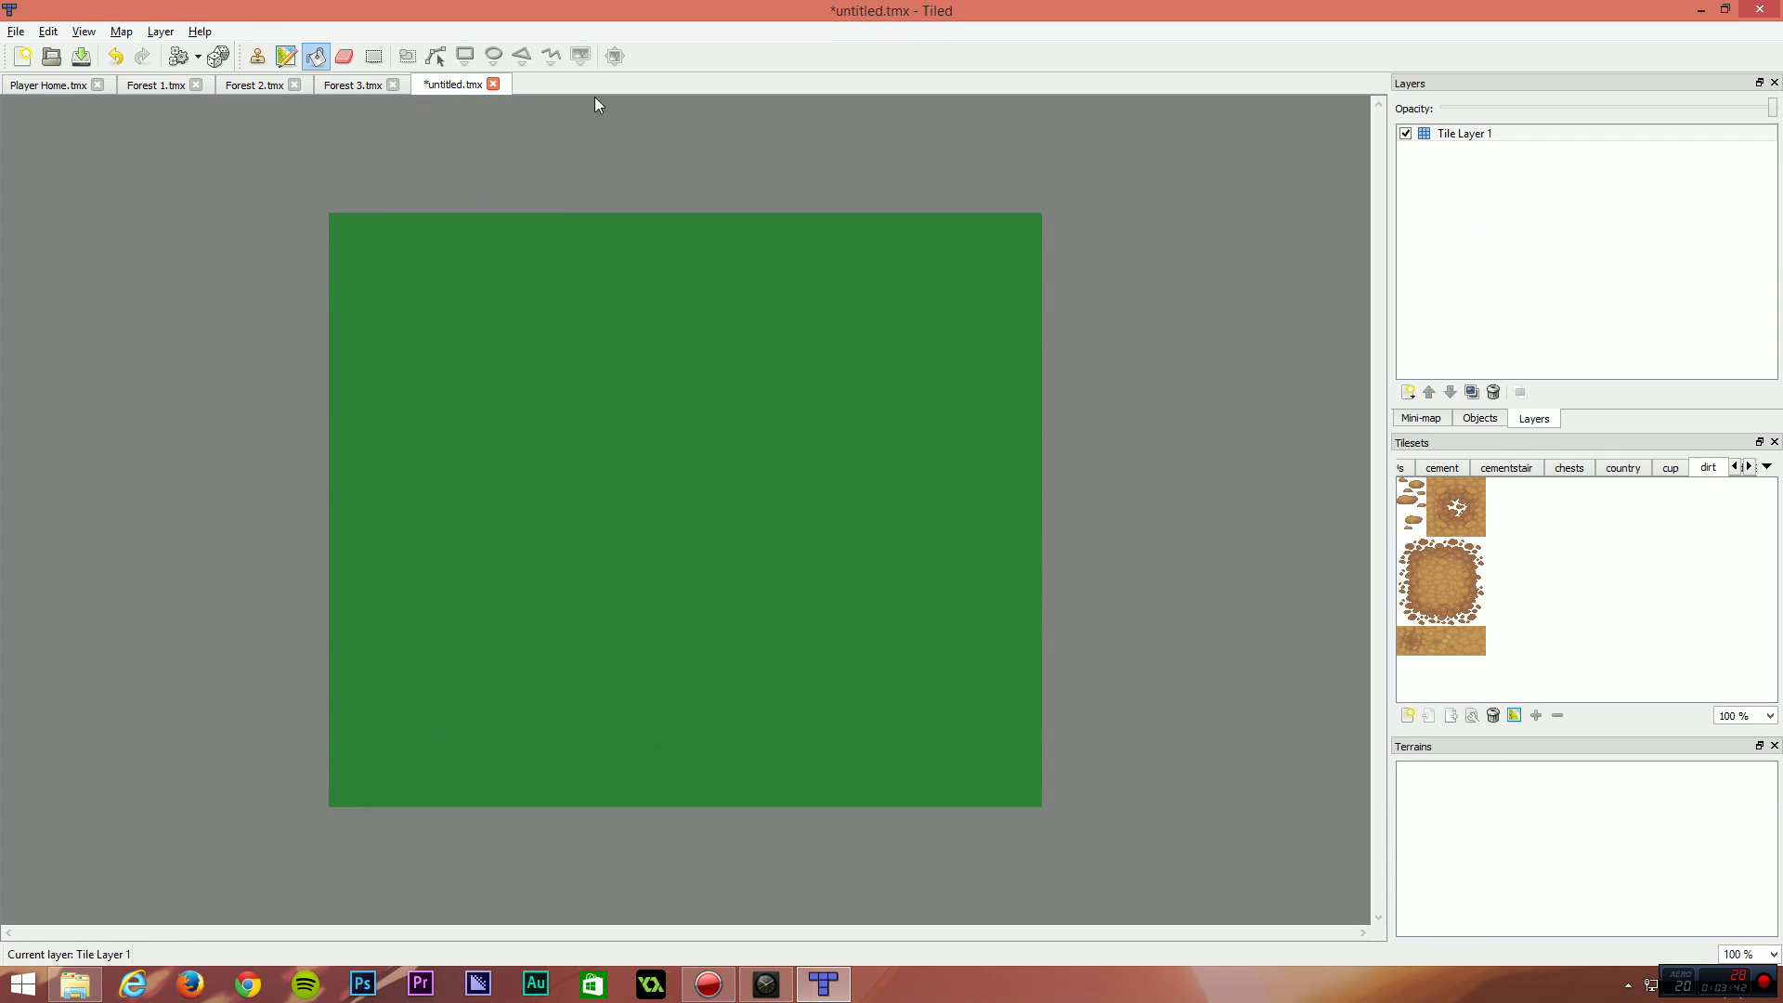
{"action": "double_click", "coordinate": [1464, 134]}
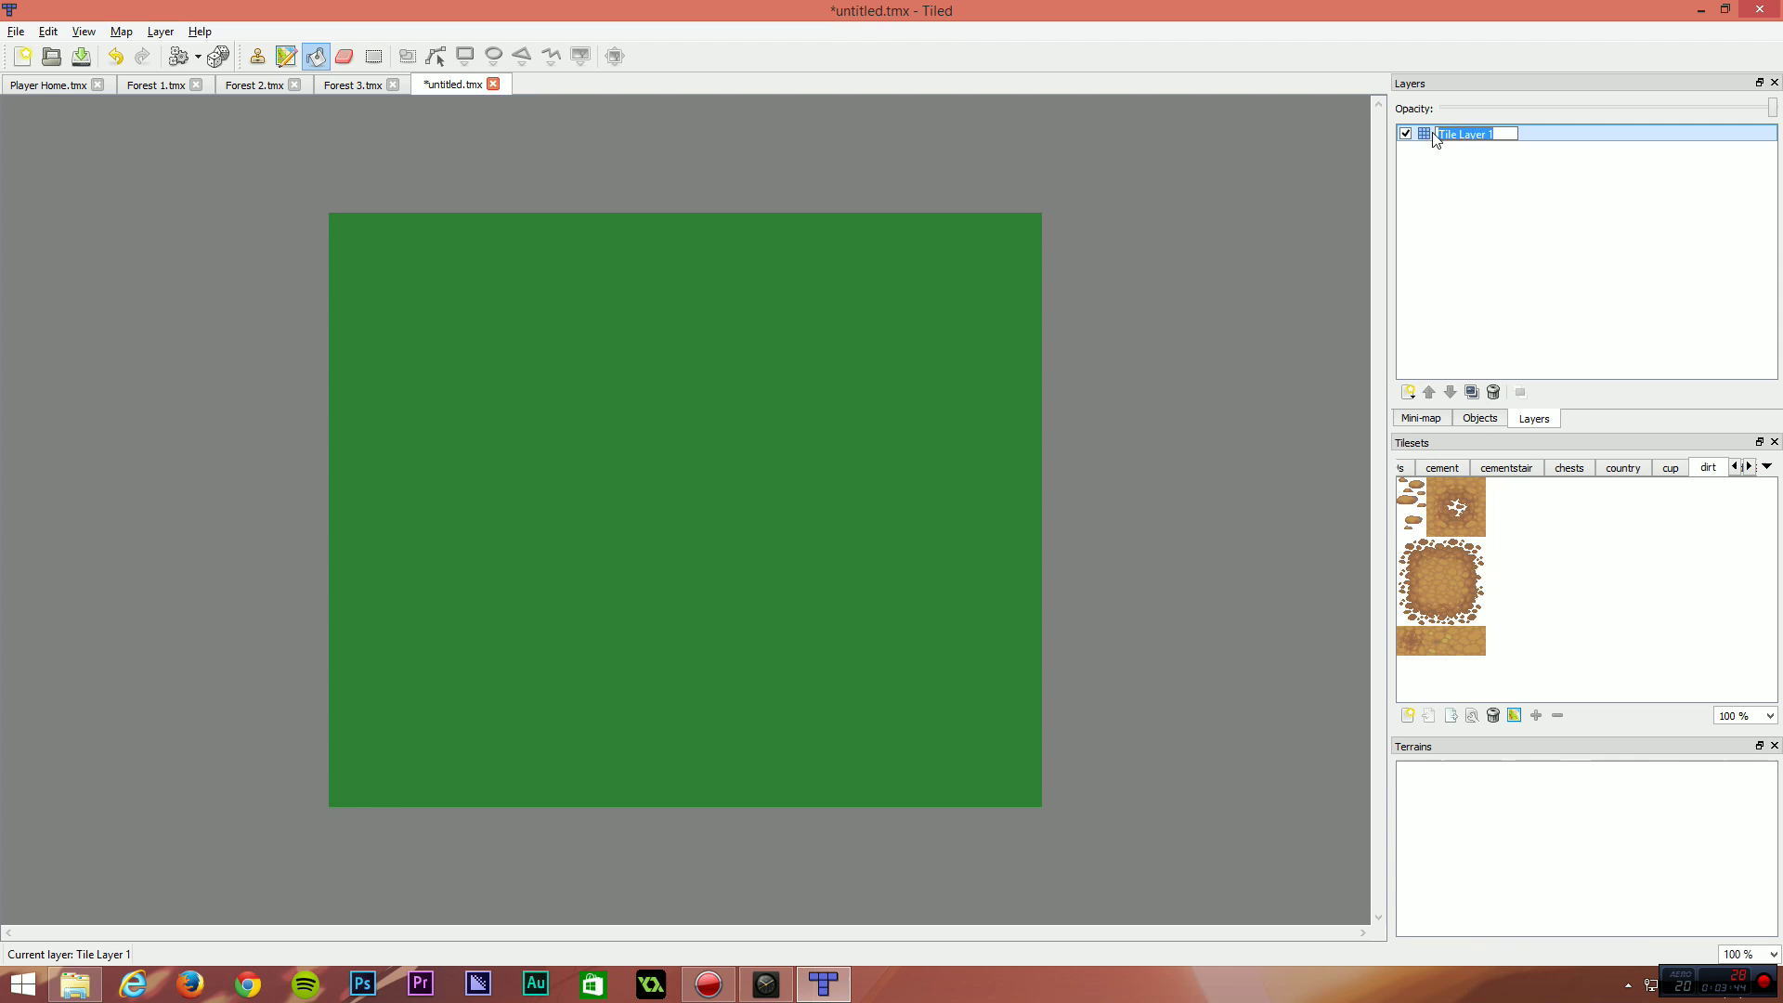
{"action": "left_click", "coordinate": [1448, 165]}
{"action": "right_click", "coordinate": [1451, 144]}
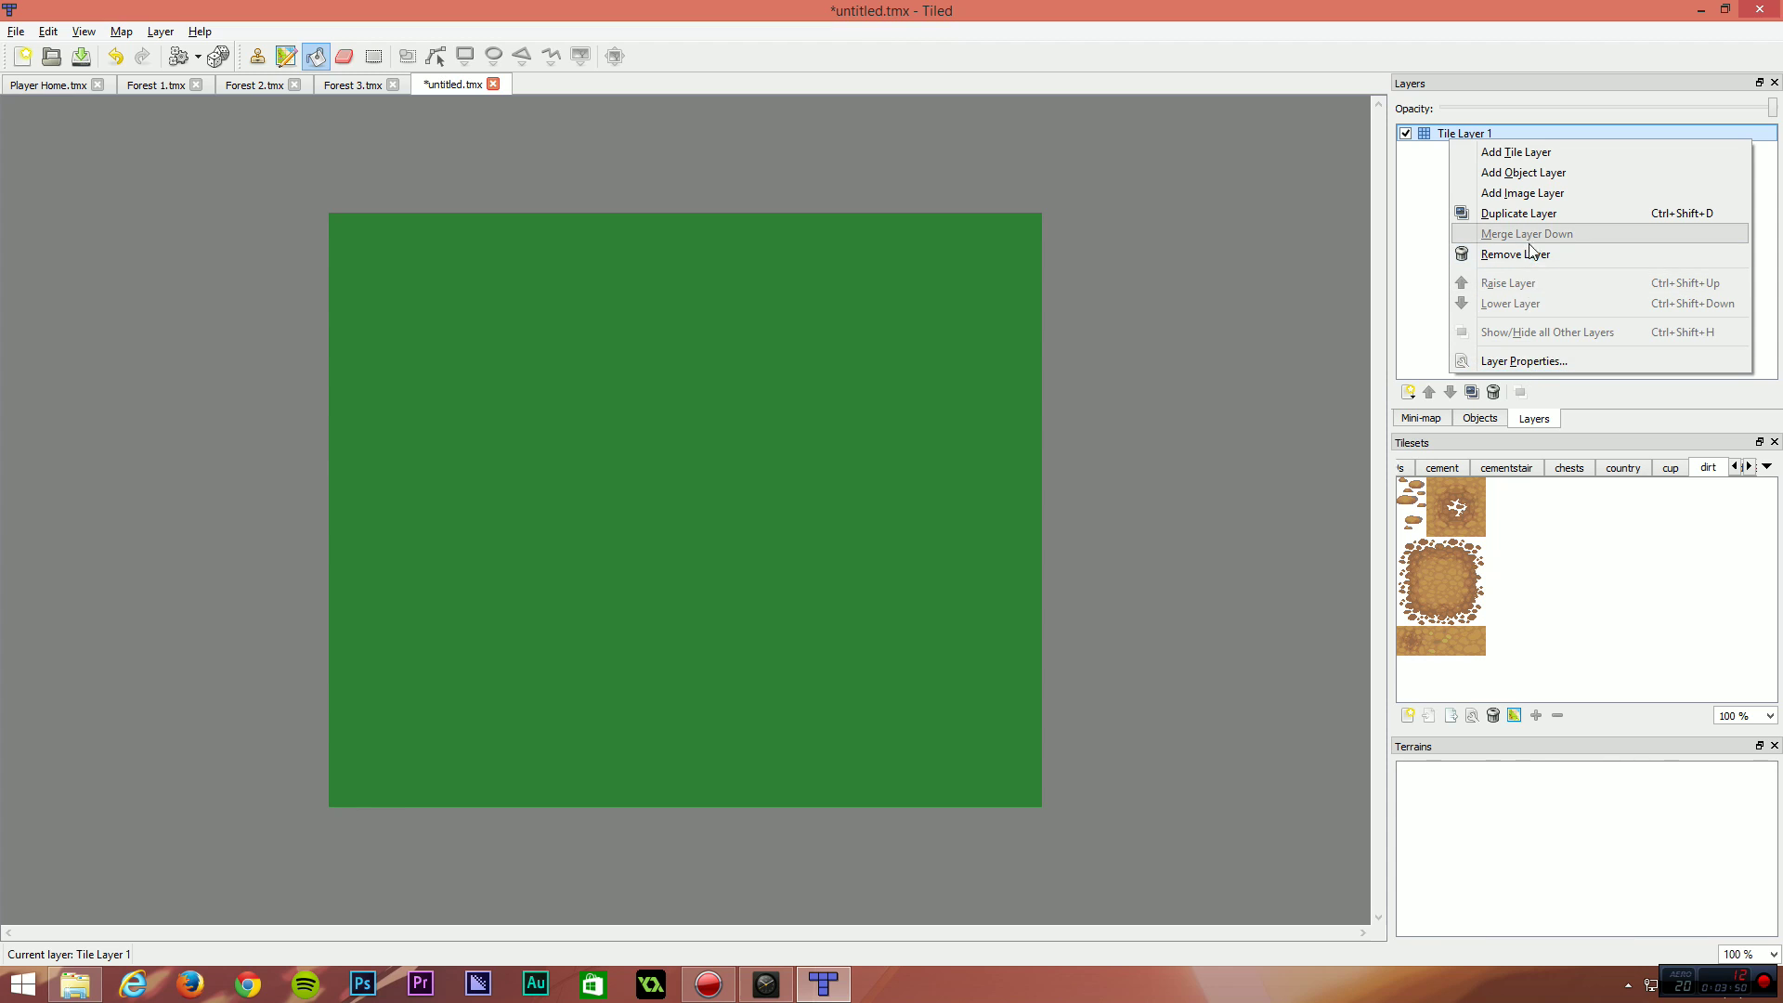
{"action": "left_click", "coordinate": [1510, 363]}
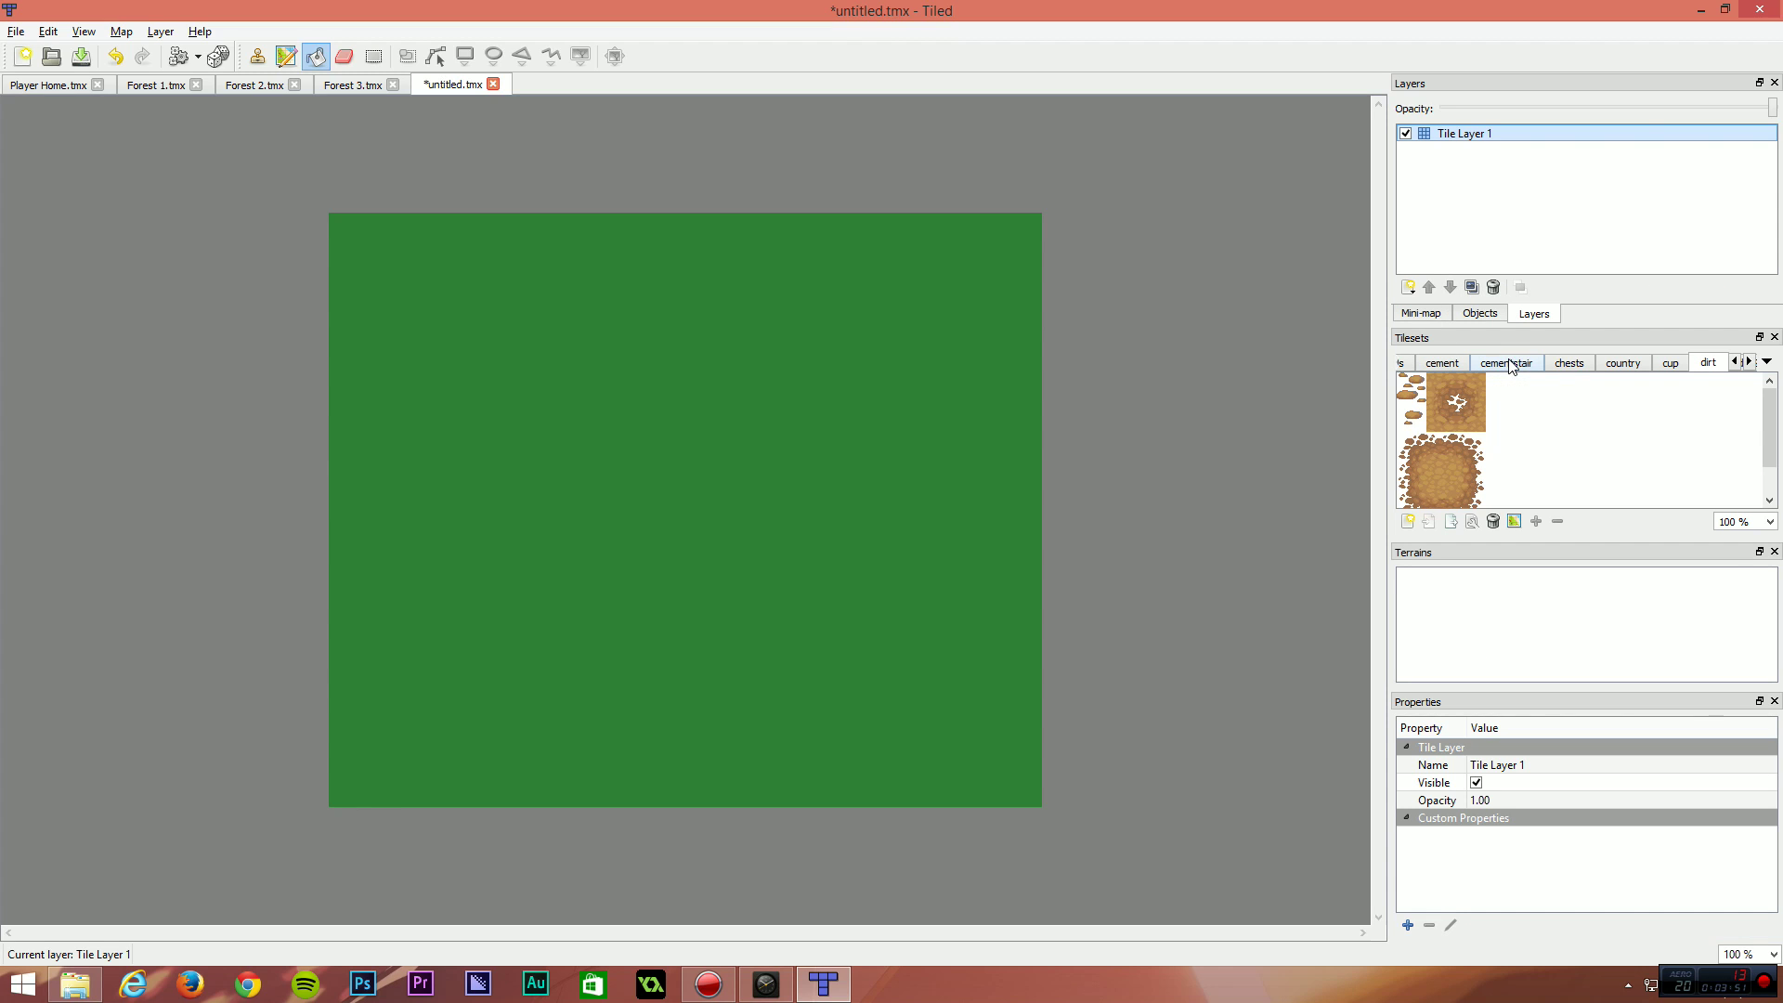
{"action": "left_click", "coordinate": [1498, 763]}
{"action": "left_click", "coordinate": [1498, 763]}
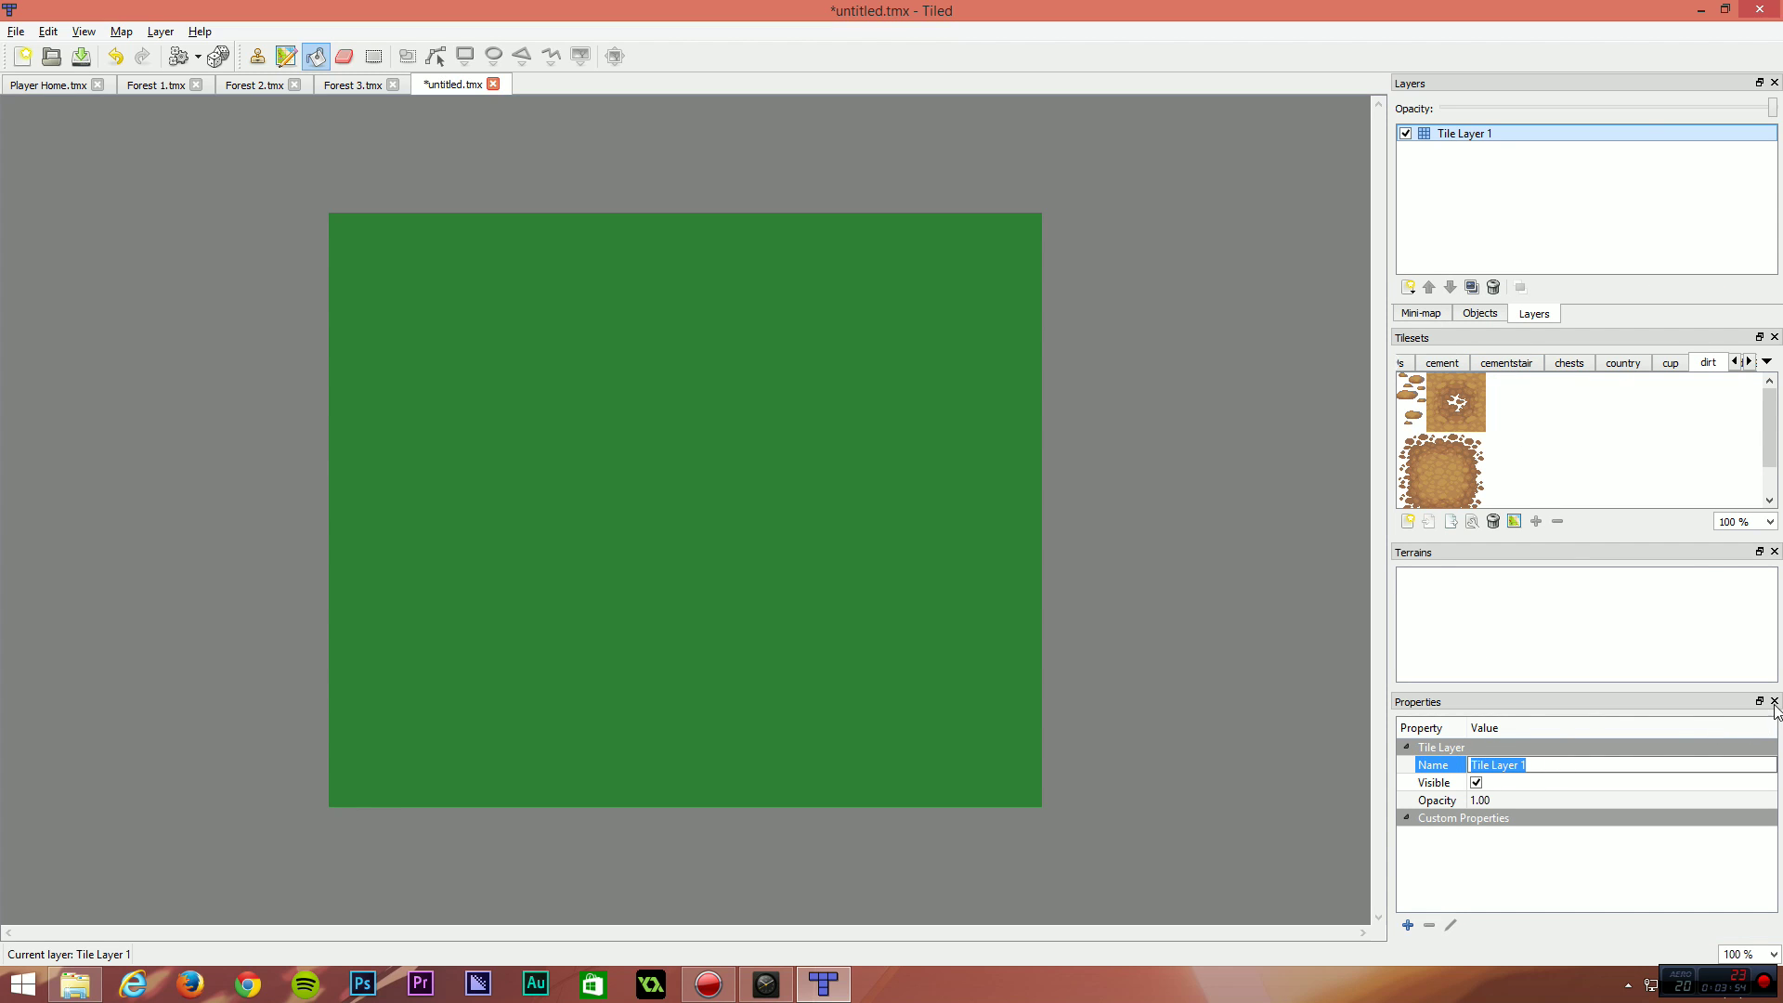
{"action": "left_click", "coordinate": [1774, 702]}
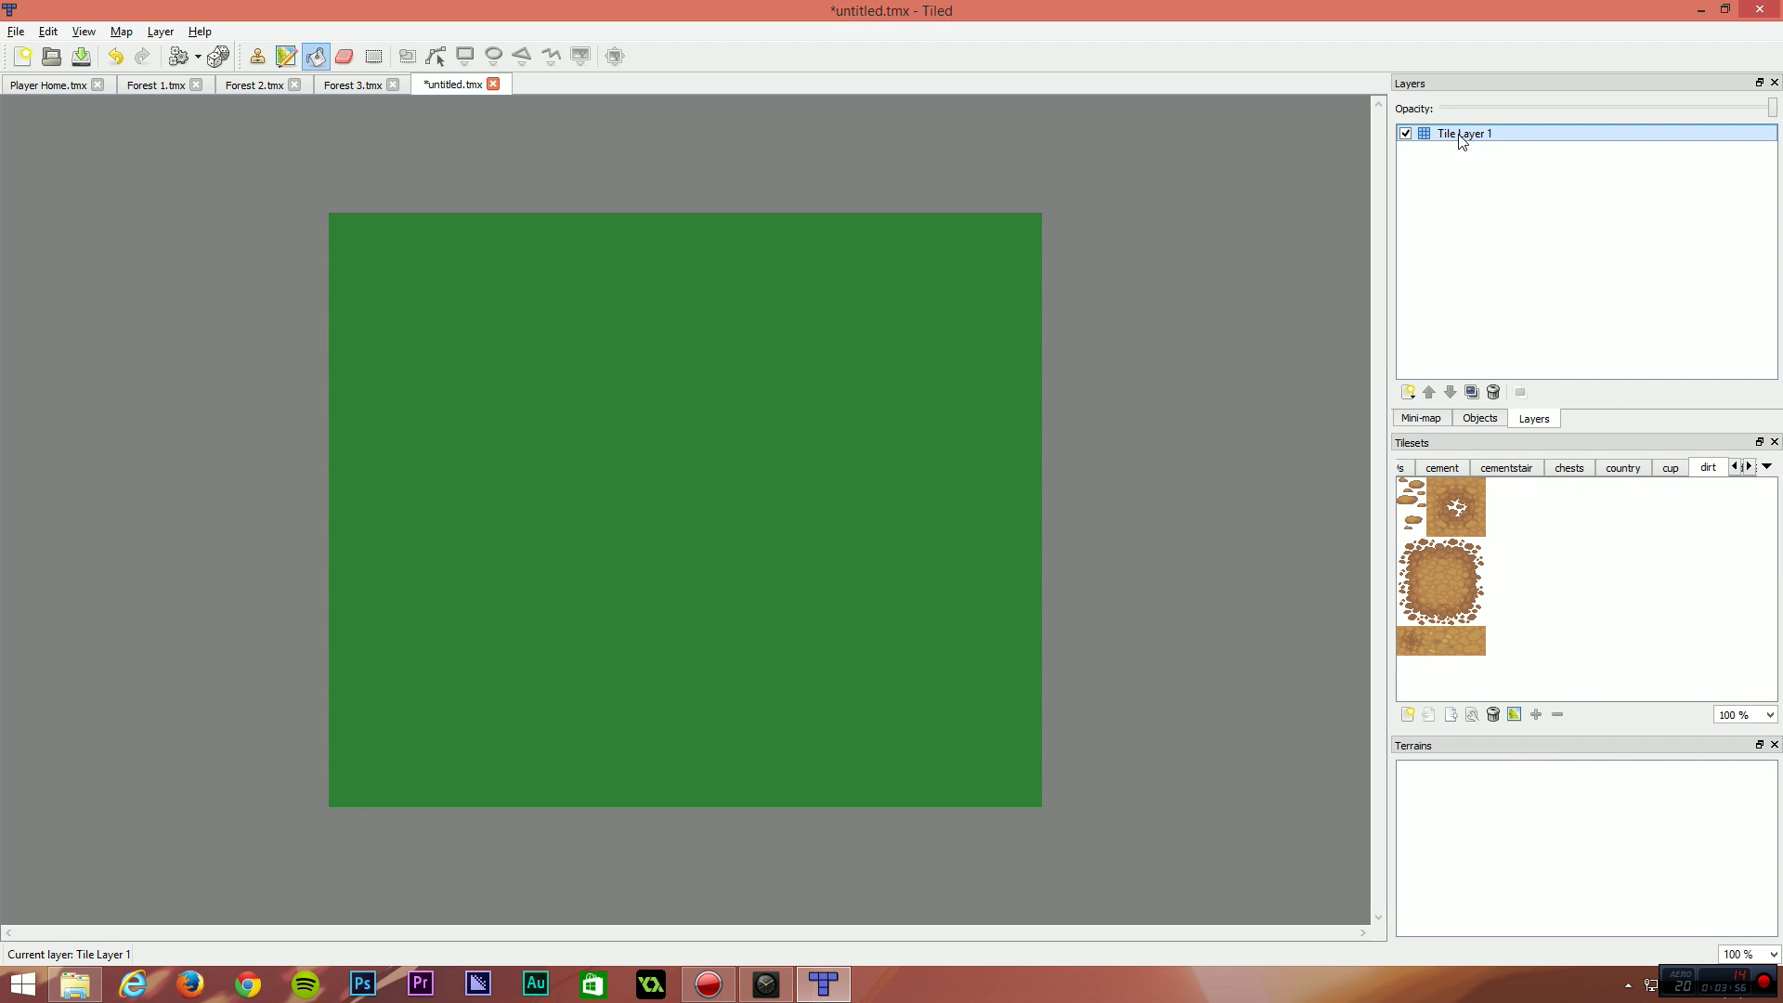
Rename Tile Layer 1 as Grass.
{"action": "double_click", "coordinate": [1463, 137]}
{"action": "type", "text": "Grass"}
{"action": "key", "text": "Return"}
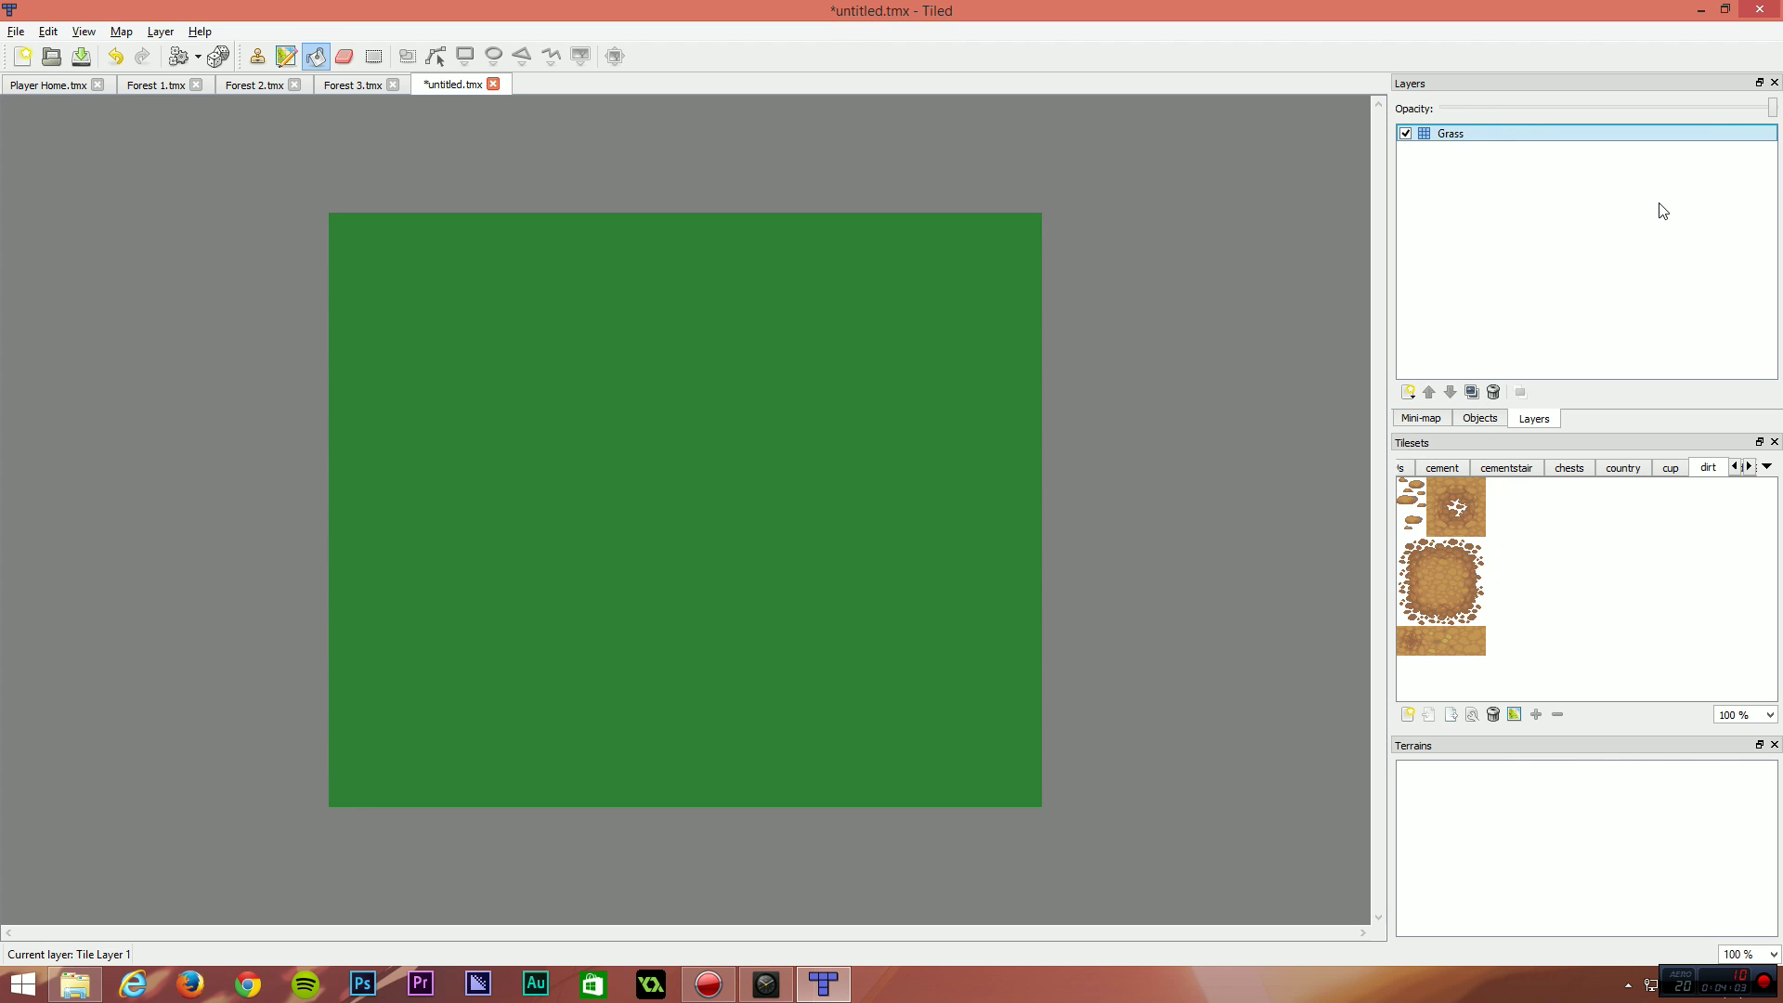
Add a new tile layer above the Grass layer and name it Path.
{"action": "left_click", "coordinate": [1408, 394]}
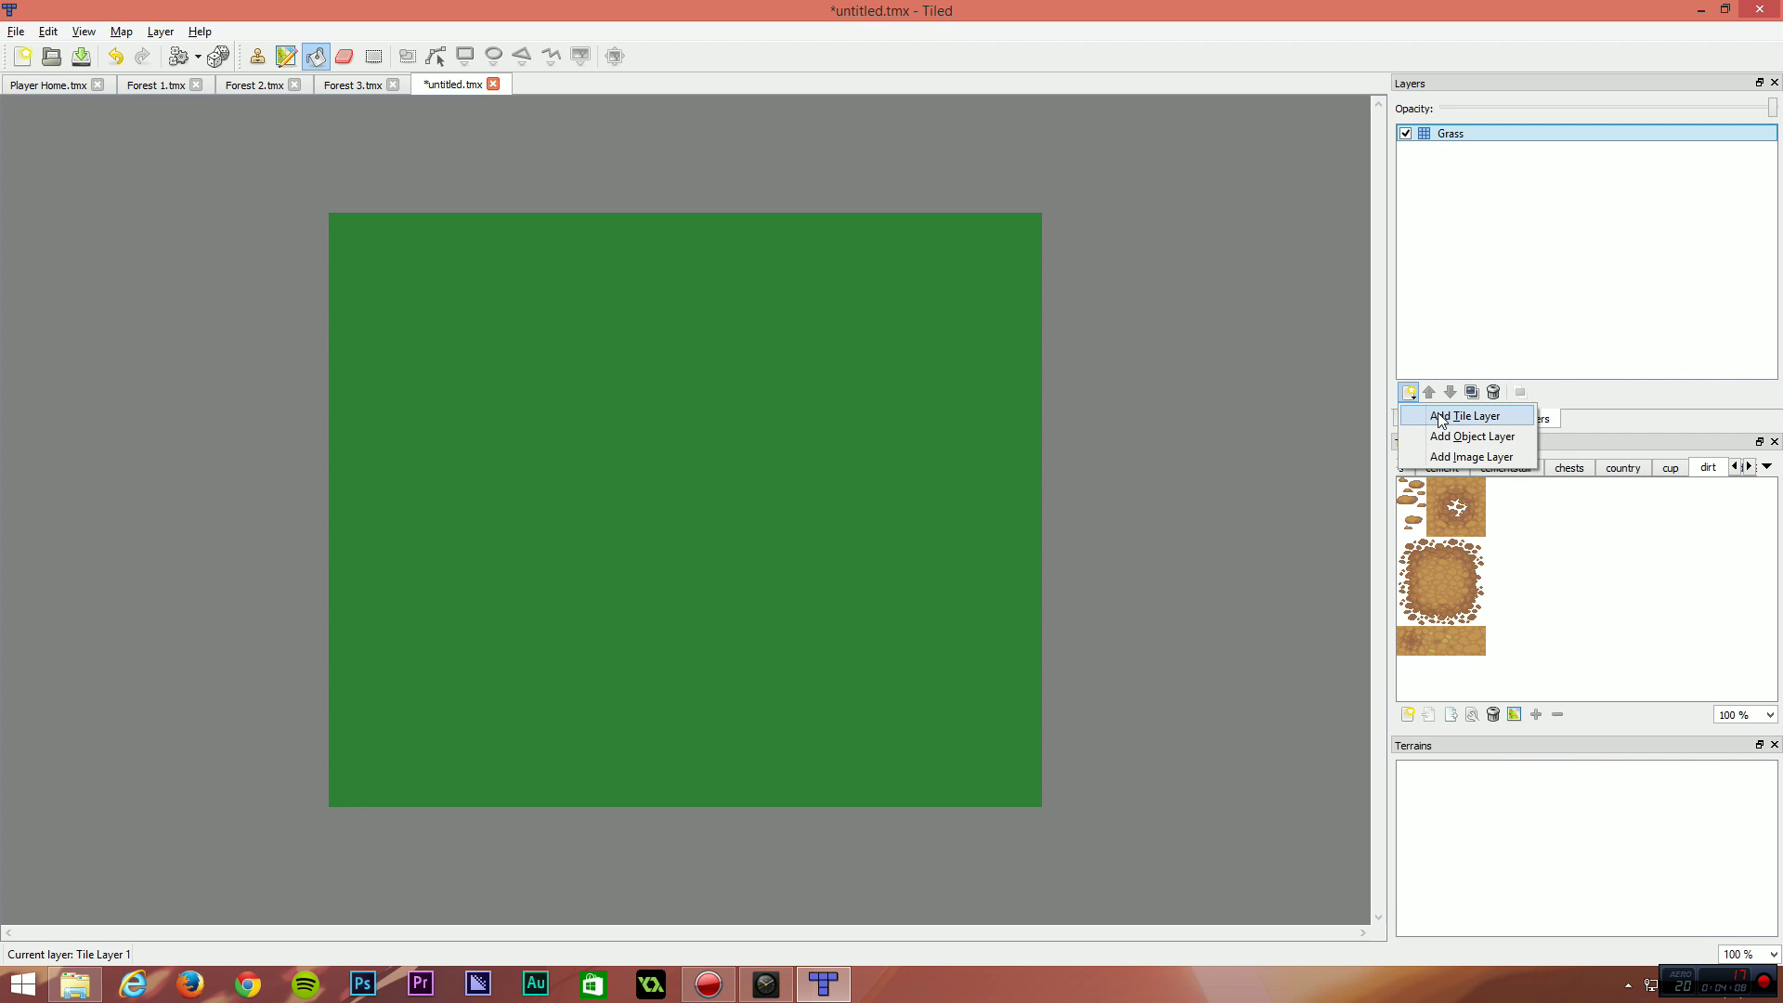
{"action": "left_click", "coordinate": [1441, 417]}
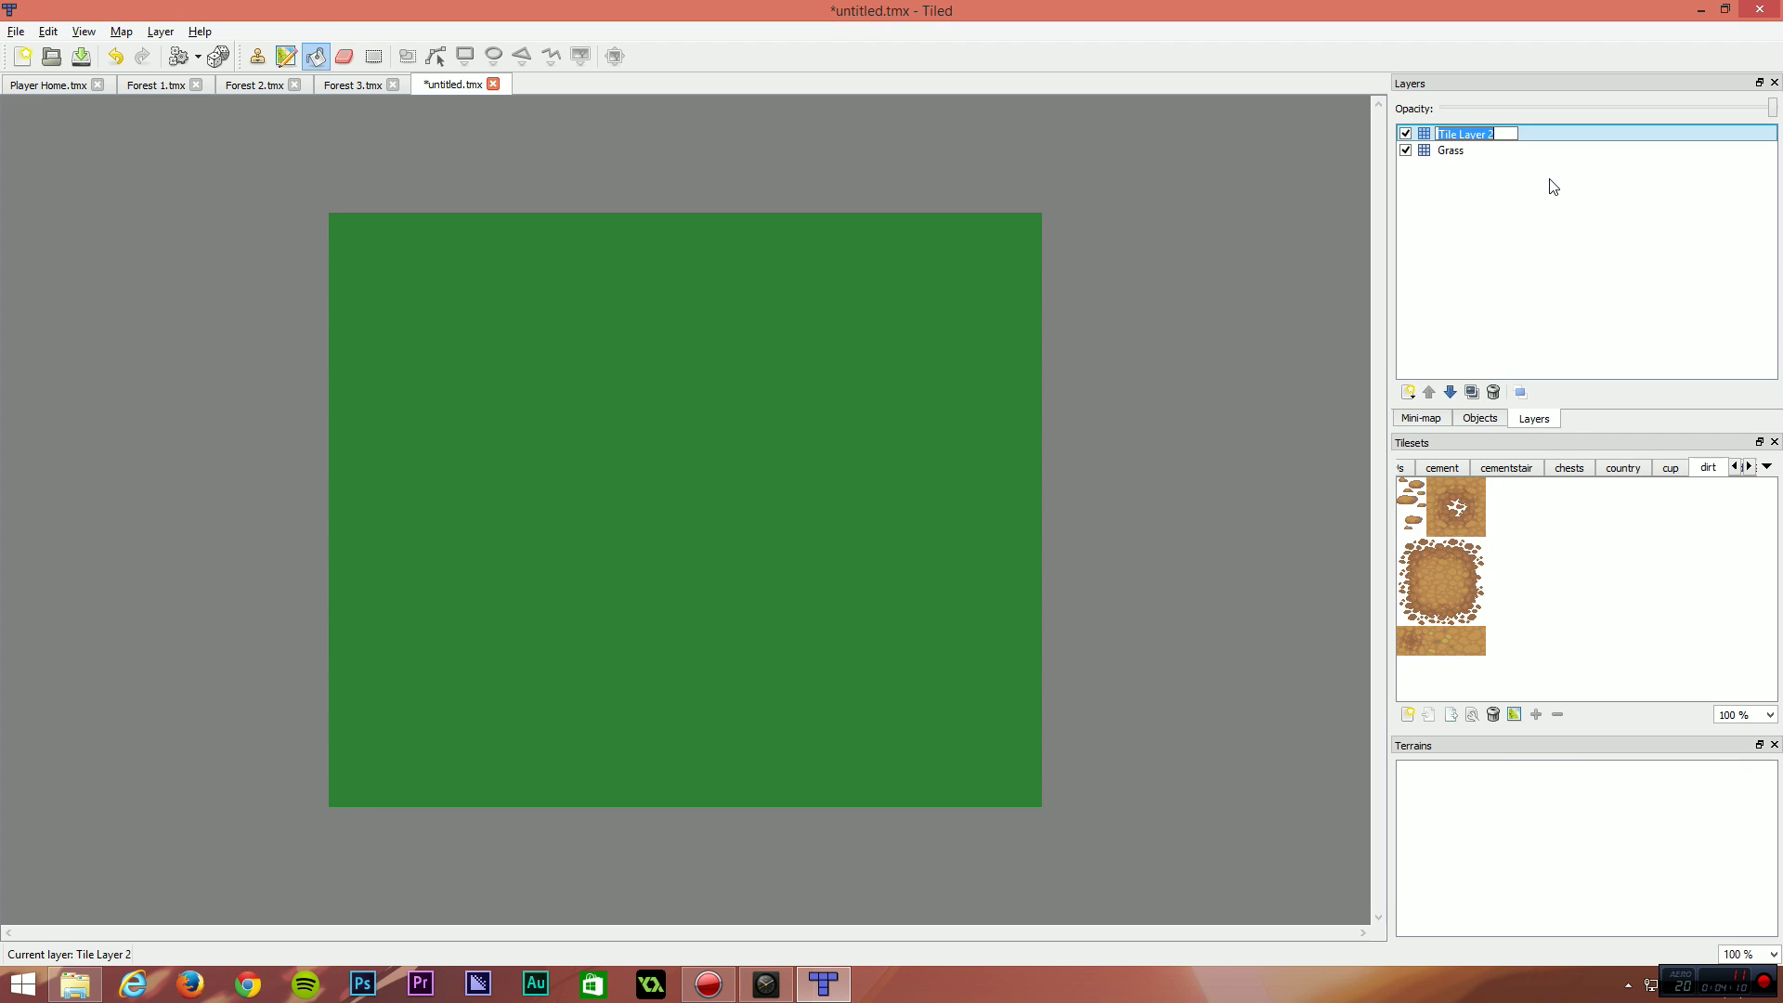
{"action": "type", "text": "Path"}
{"action": "key", "text": "Return"}
Hide and show the Grass and Path layers to check what each contains, keeping Path as the active layer.
{"action": "left_click", "coordinate": [1412, 152]}
{"action": "left_click", "coordinate": [1406, 150]}
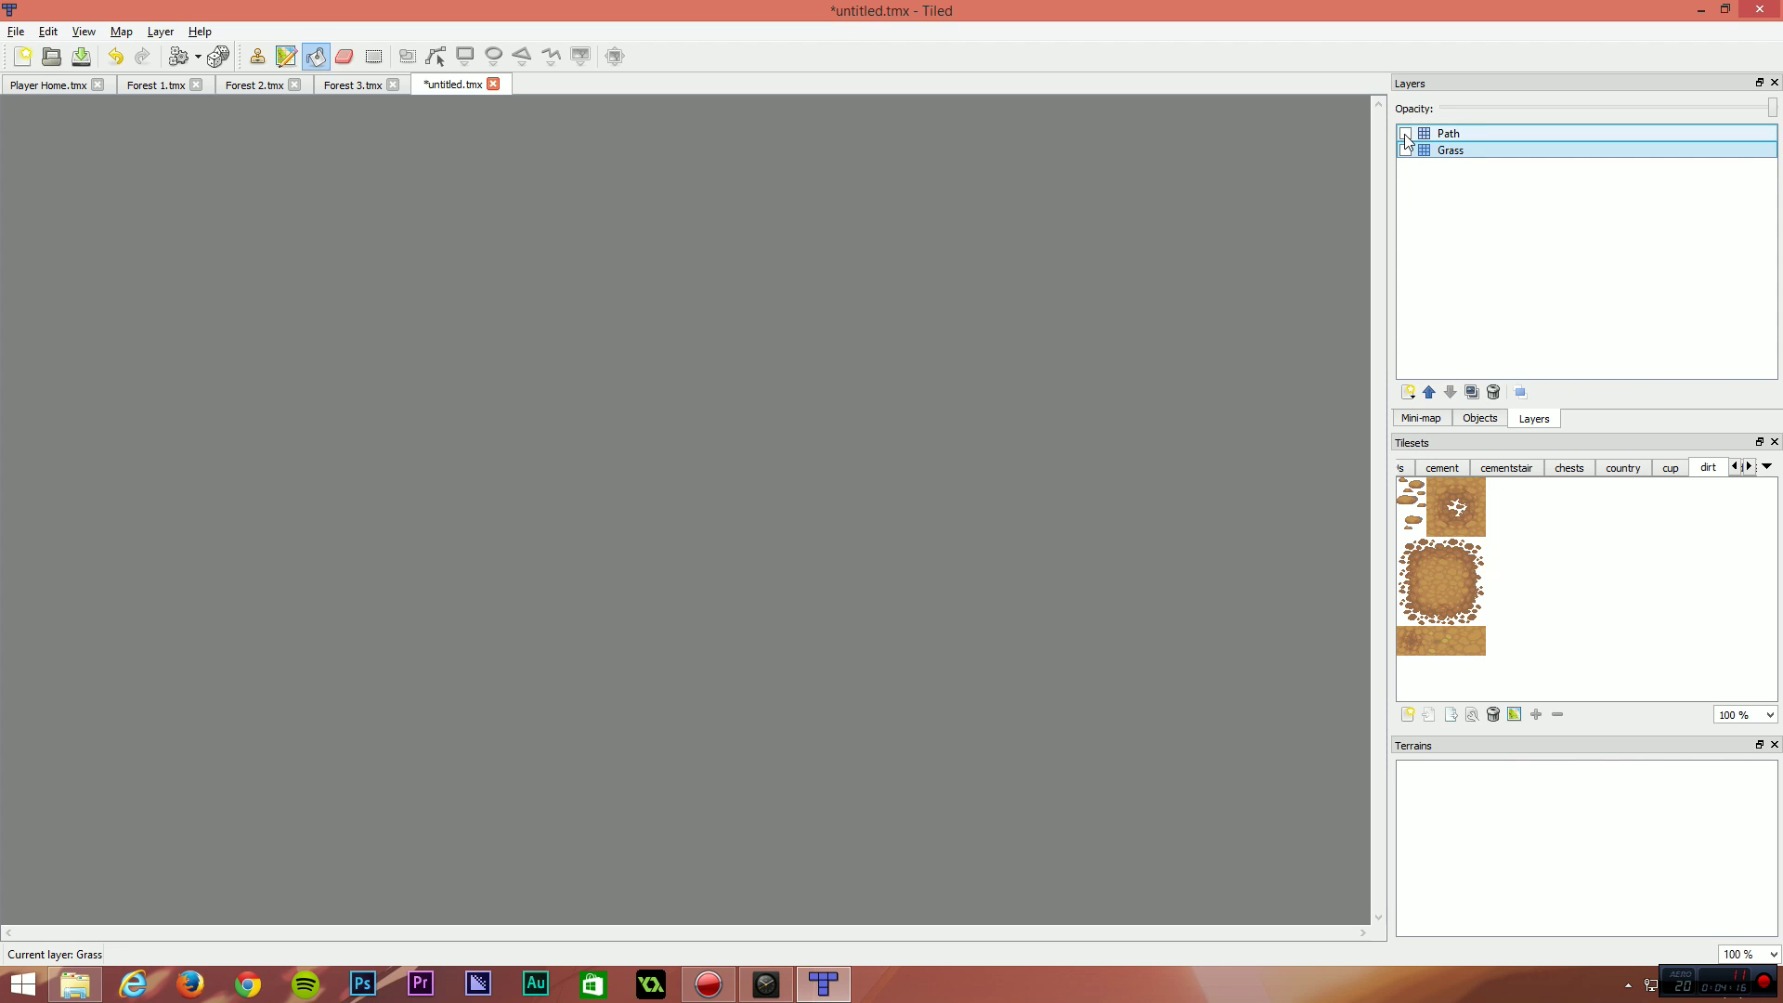
{"action": "left_click", "coordinate": [1421, 134]}
{"action": "left_click", "coordinate": [1406, 150]}
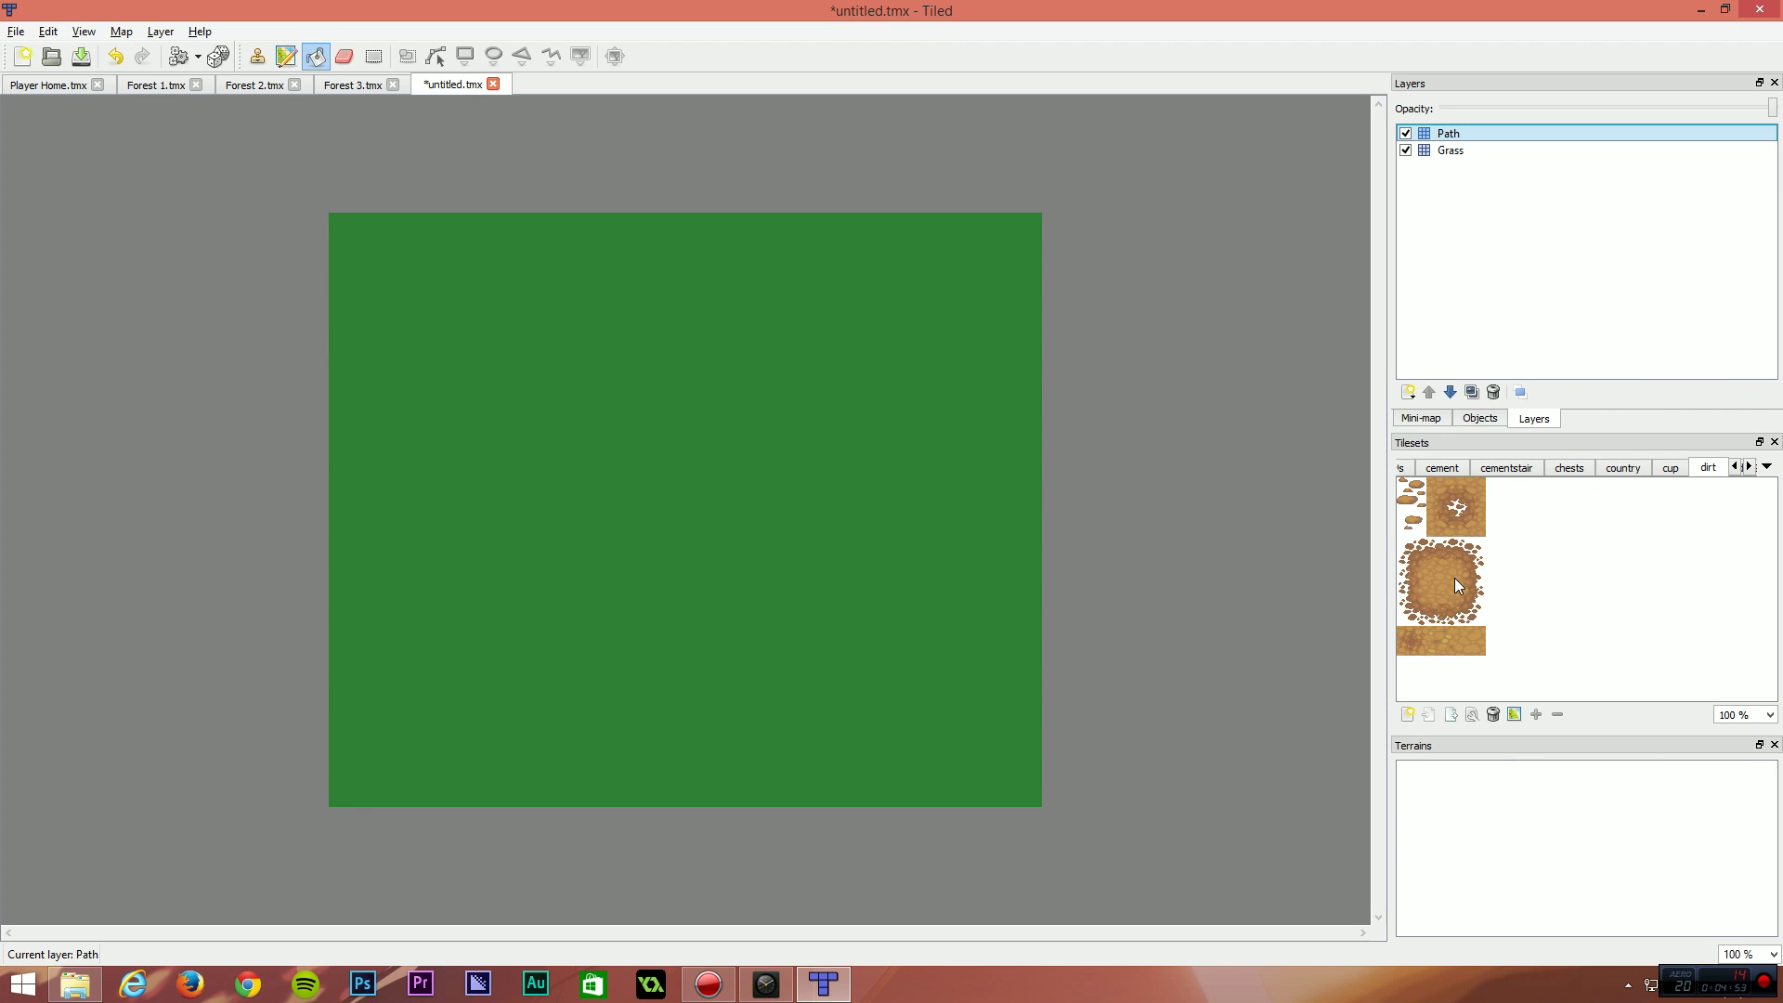
Open the terrain information of the dirt tileset and add a terrain named Dirt.
{"action": "left_click", "coordinate": [1513, 714]}
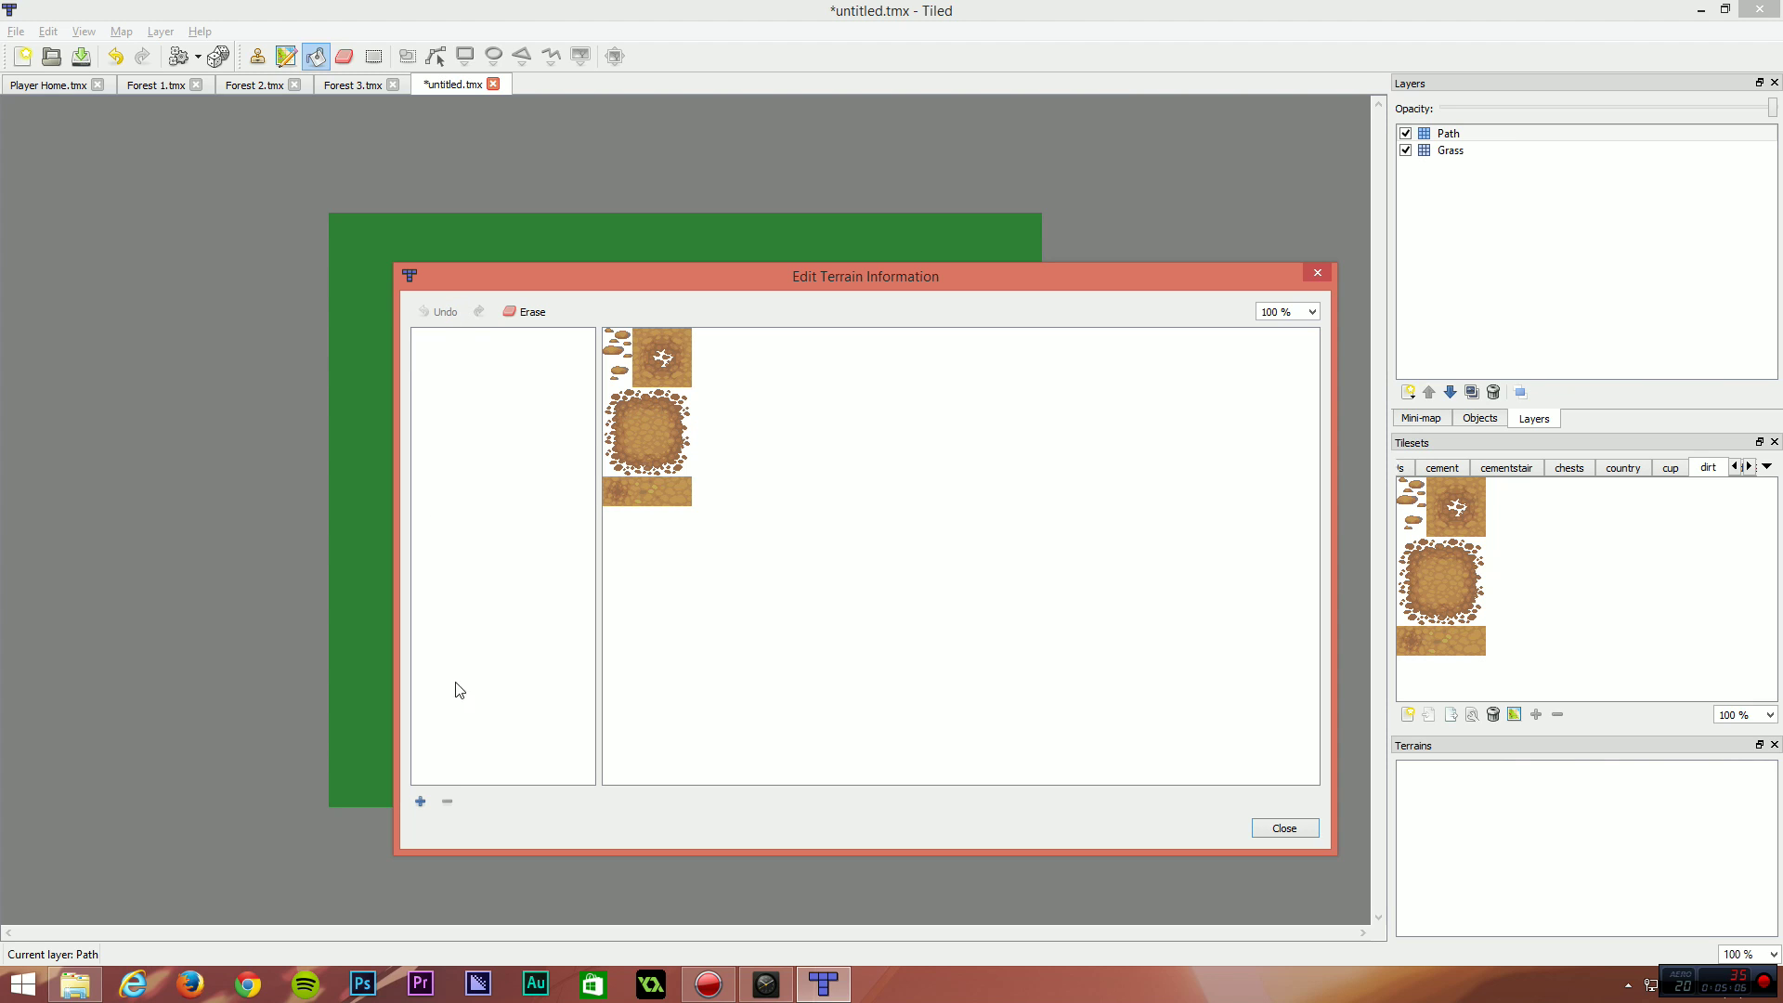
{"action": "left_click", "coordinate": [421, 800]}
{"action": "type", "text": "Dirt"}
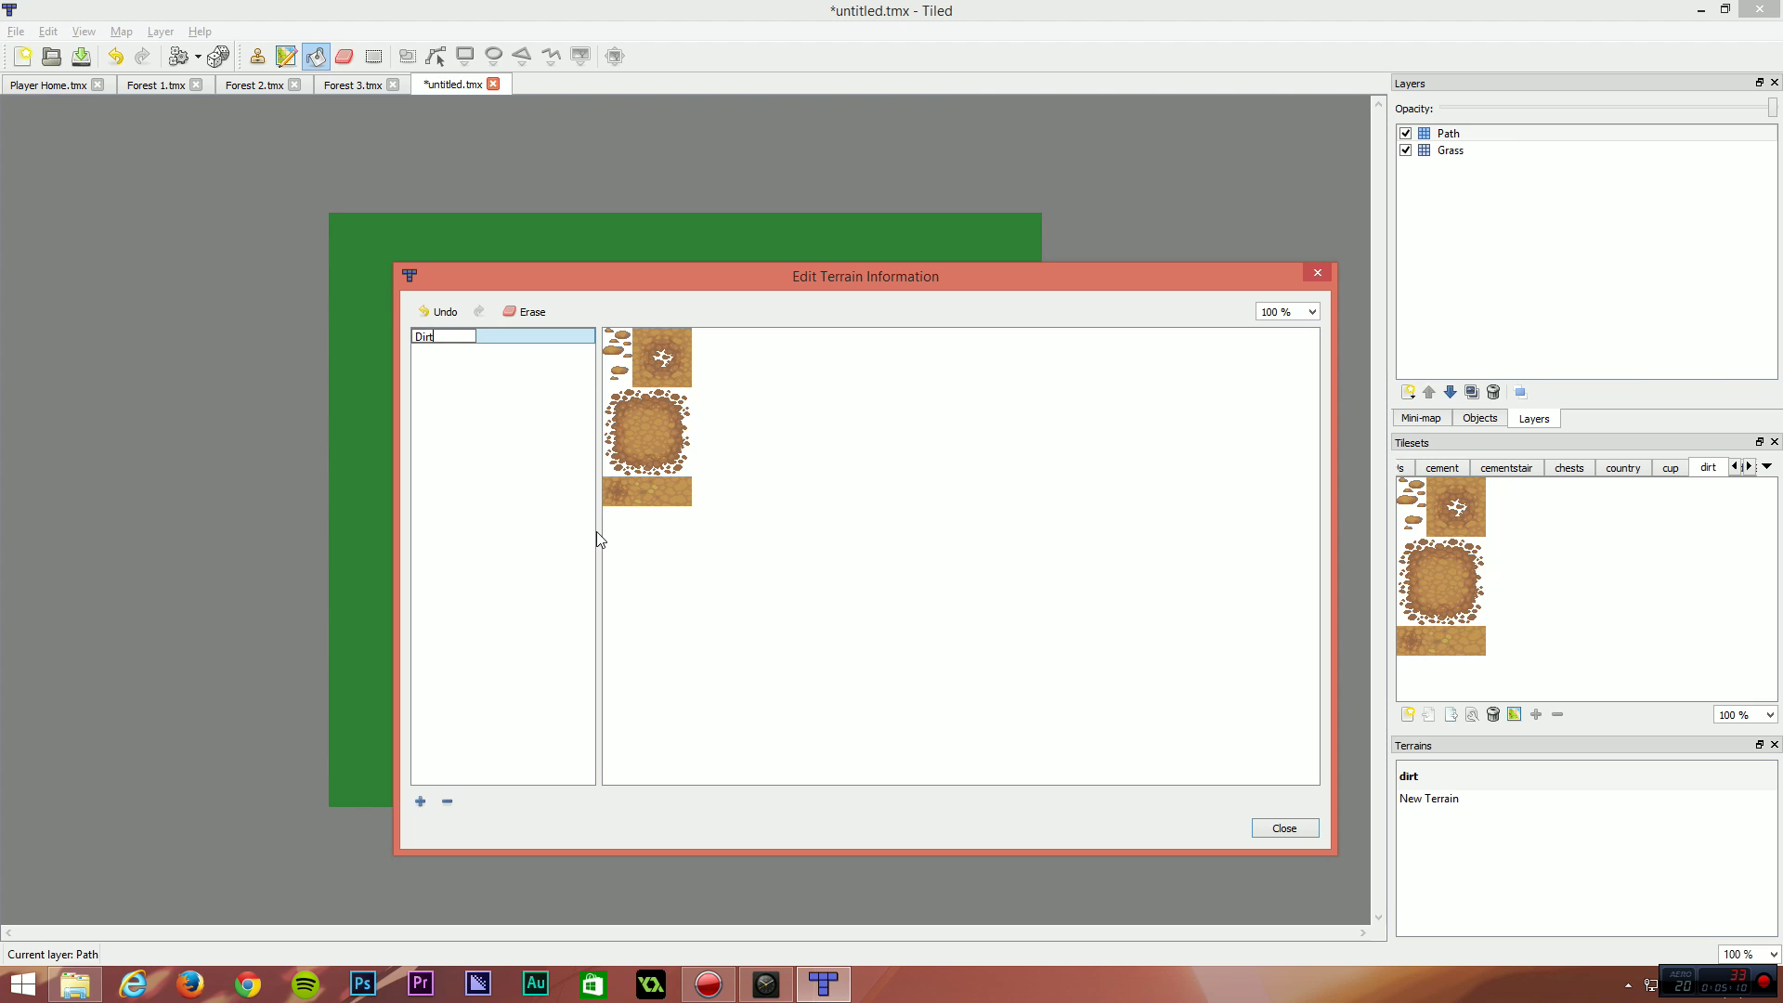
{"action": "key", "text": "Return"}
Mark the inner corners of the large dirt patch's edge tiles and all four corners of its centre tile as Dirt terrain.
{"action": "mouse_move", "coordinate": [629, 421]}
{"action": "left_mouse_down"}
{"action": "mouse_move", "coordinate": [664, 410]}
{"action": "mouse_move", "coordinate": [669, 454]}
{"action": "mouse_move", "coordinate": [625, 458]}
{"action": "mouse_move", "coordinate": [627, 390]}
{"action": "left_mouse_up"}
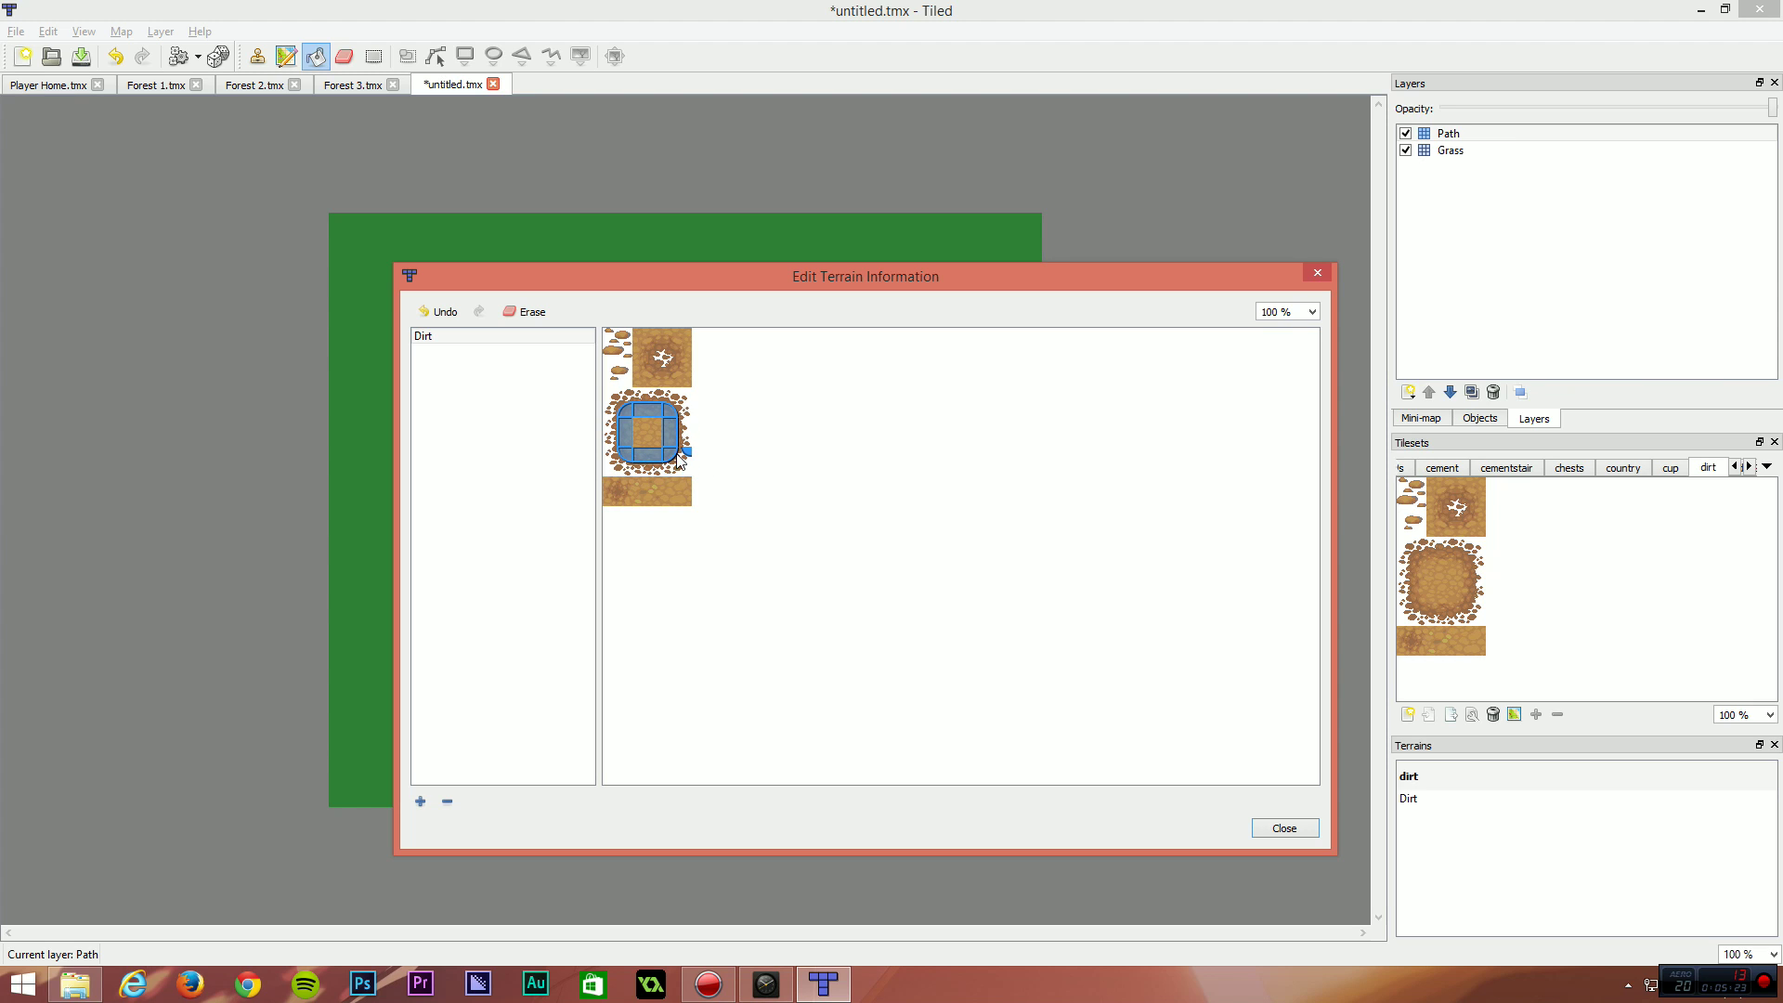
{"action": "left_click", "coordinate": [640, 427]}
{"action": "left_click", "coordinate": [657, 427]}
{"action": "left_click", "coordinate": [657, 442]}
{"action": "left_click", "coordinate": [639, 443]}
Mark the dirt corners of the four tiles around the small hole as Dirt terrain and finish the terrain editing.
{"action": "left_click", "coordinate": [649, 336]}
{"action": "left_click", "coordinate": [685, 336]}
{"action": "left_click", "coordinate": [686, 381]}
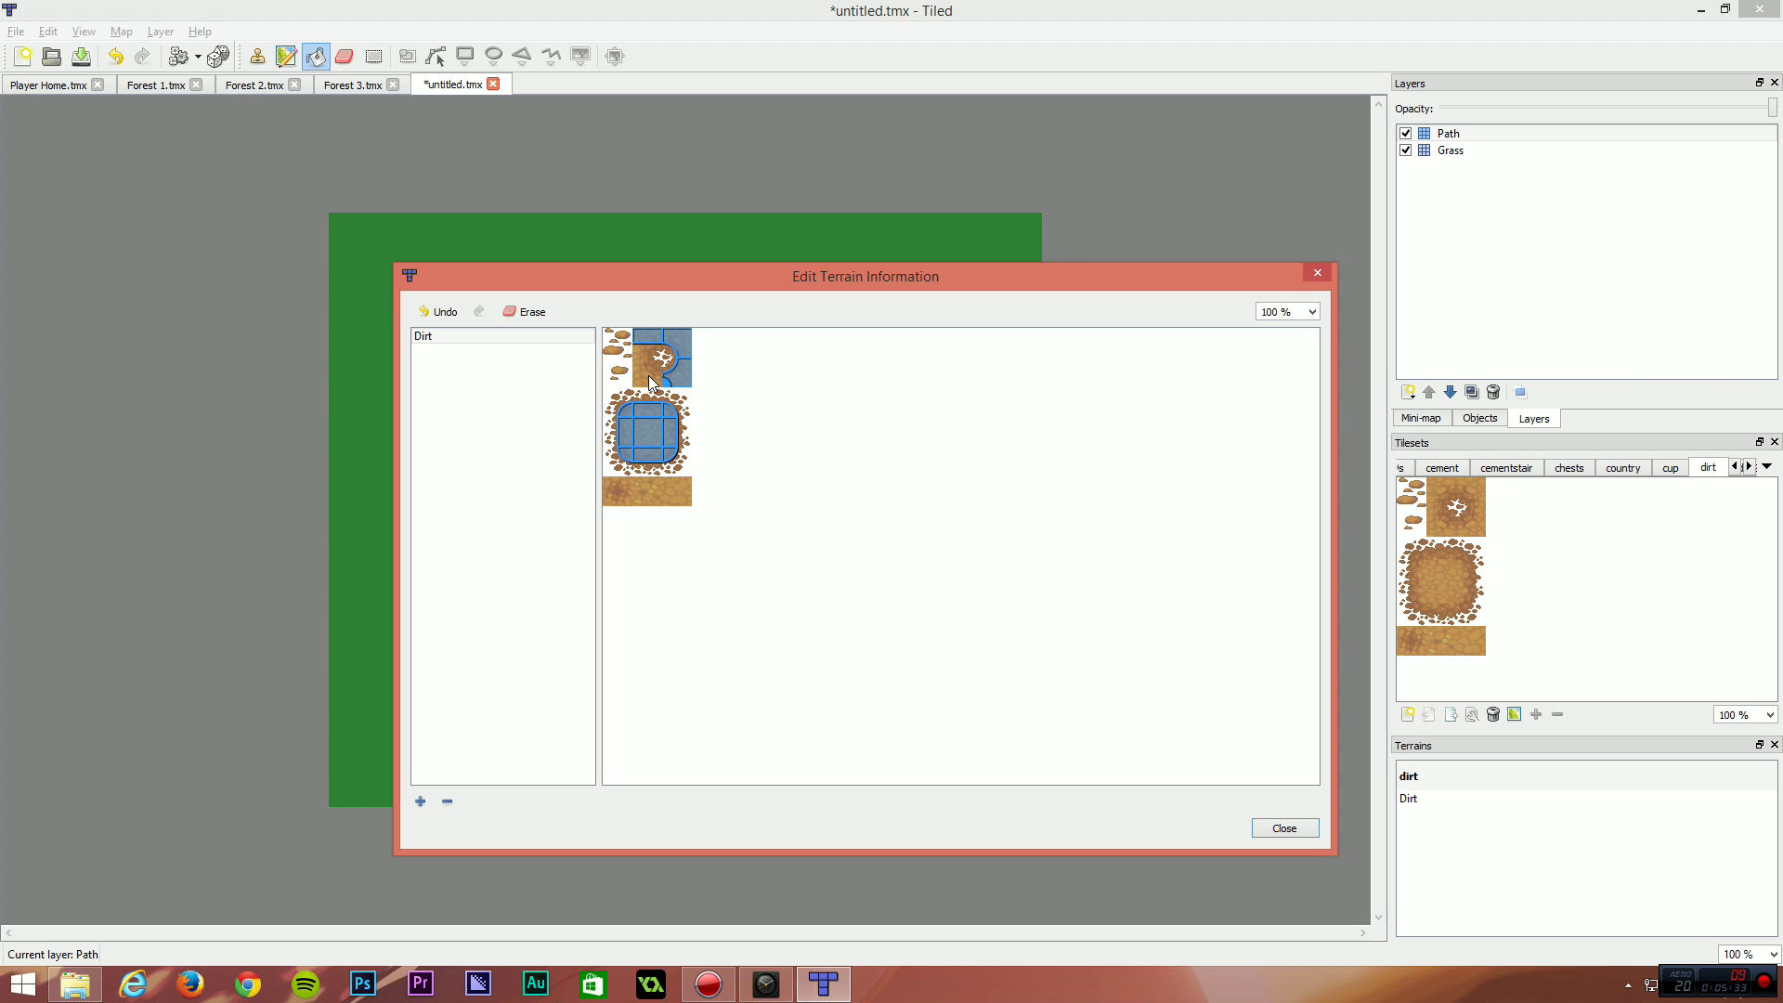
{"action": "left_click", "coordinate": [643, 380]}
{"action": "left_click", "coordinate": [642, 381]}
{"action": "left_click", "coordinate": [1284, 828]}
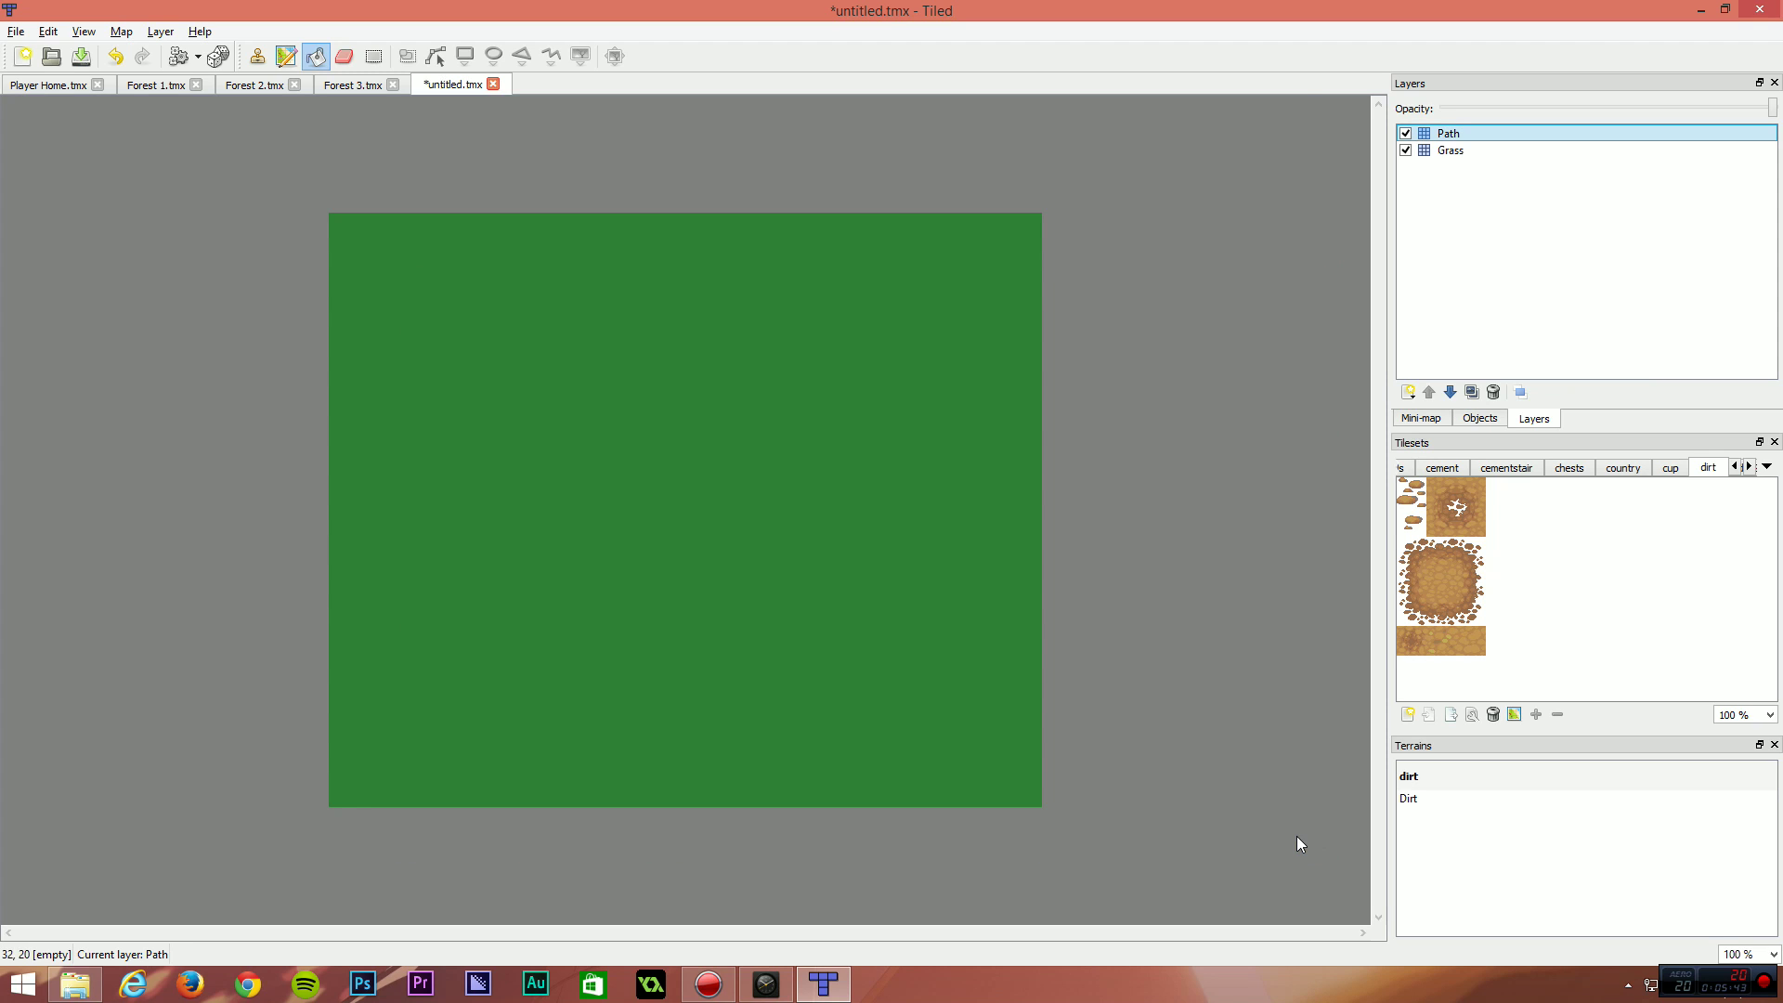
Paint a winding Dirt terrain path on the Path layer from the map's lower left edge to its upper right edge.
{"action": "left_click", "coordinate": [1421, 799]}
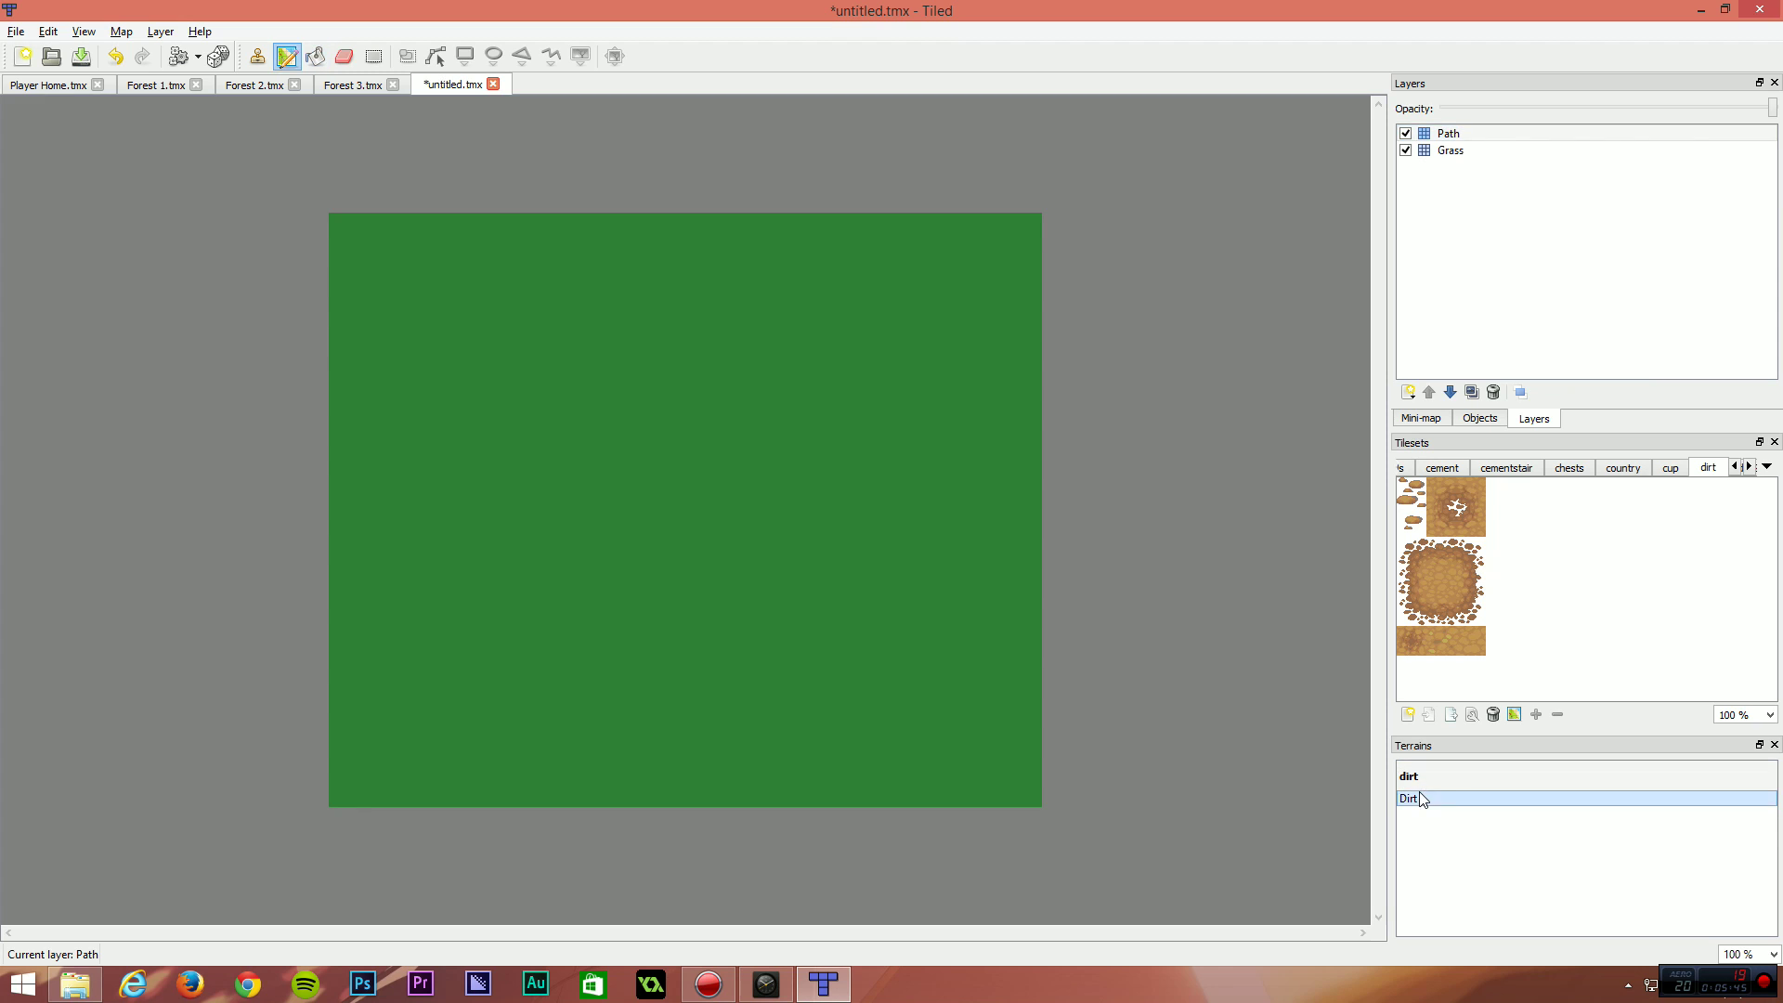
{"action": "double_click", "coordinate": [1420, 799]}
{"action": "key", "text": "Return"}
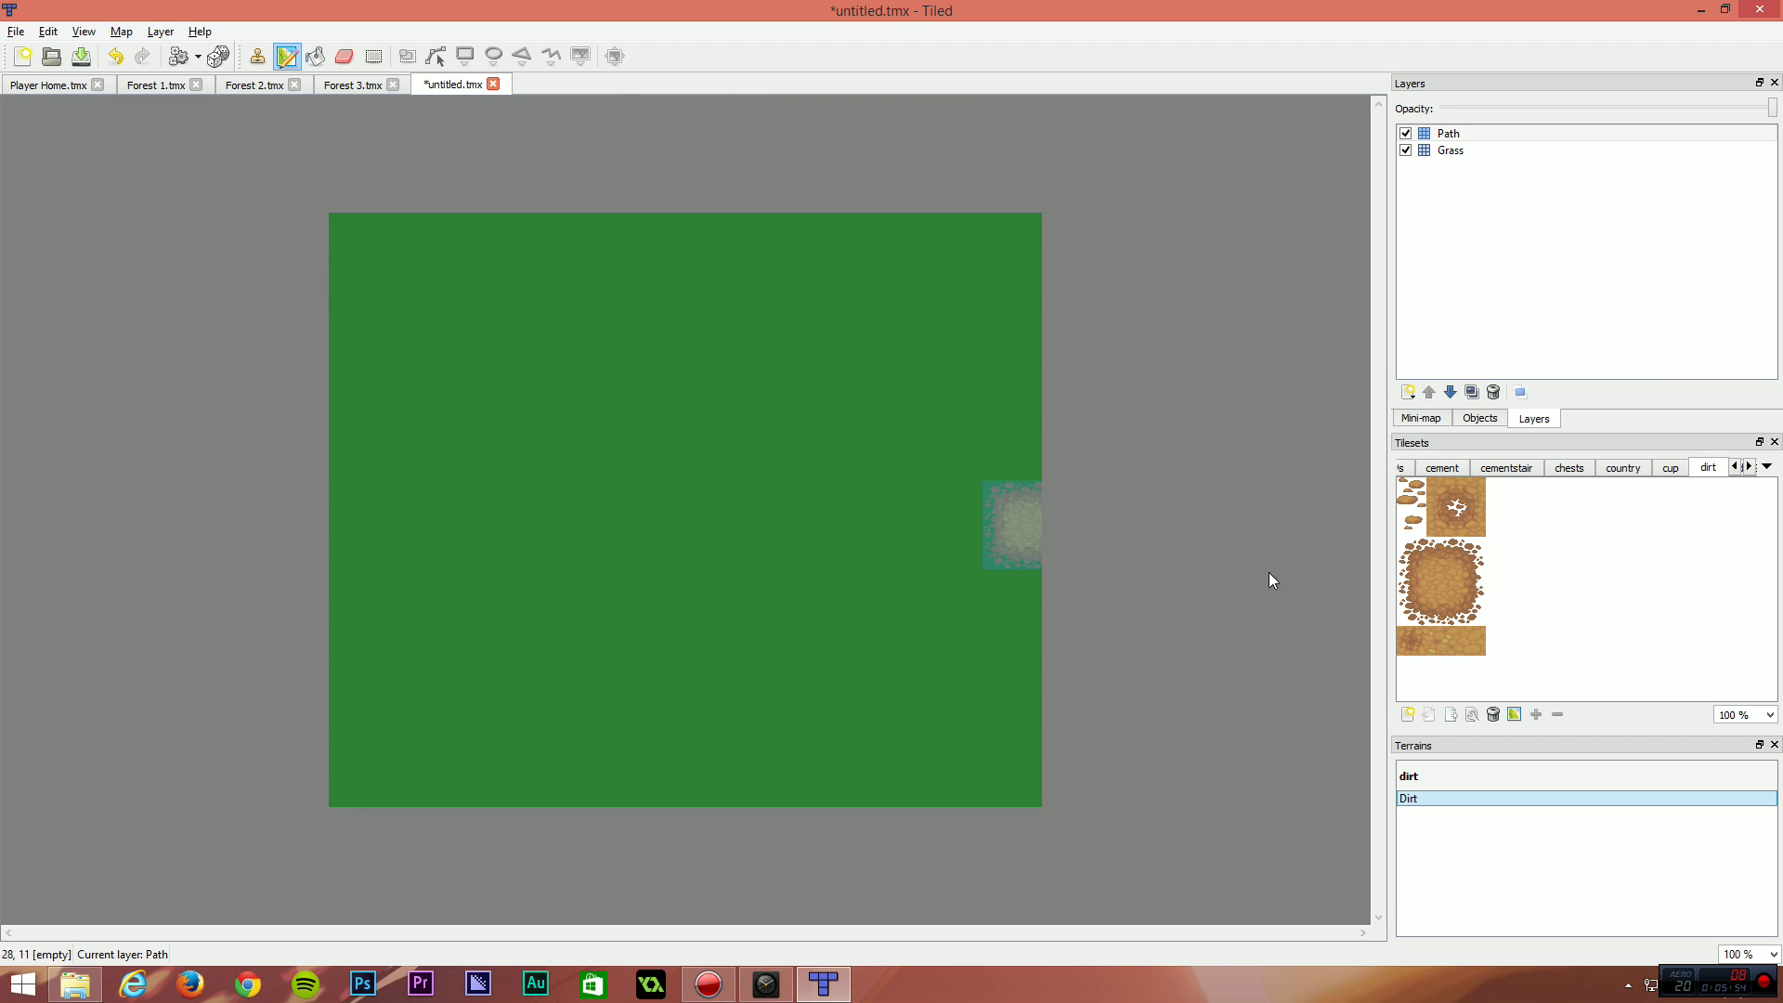
{"action": "mouse_move", "coordinate": [561, 505]}
{"action": "left_mouse_down"}
{"action": "mouse_move", "coordinate": [618, 479]}
{"action": "mouse_move", "coordinate": [627, 507]}
{"action": "left_mouse_up"}
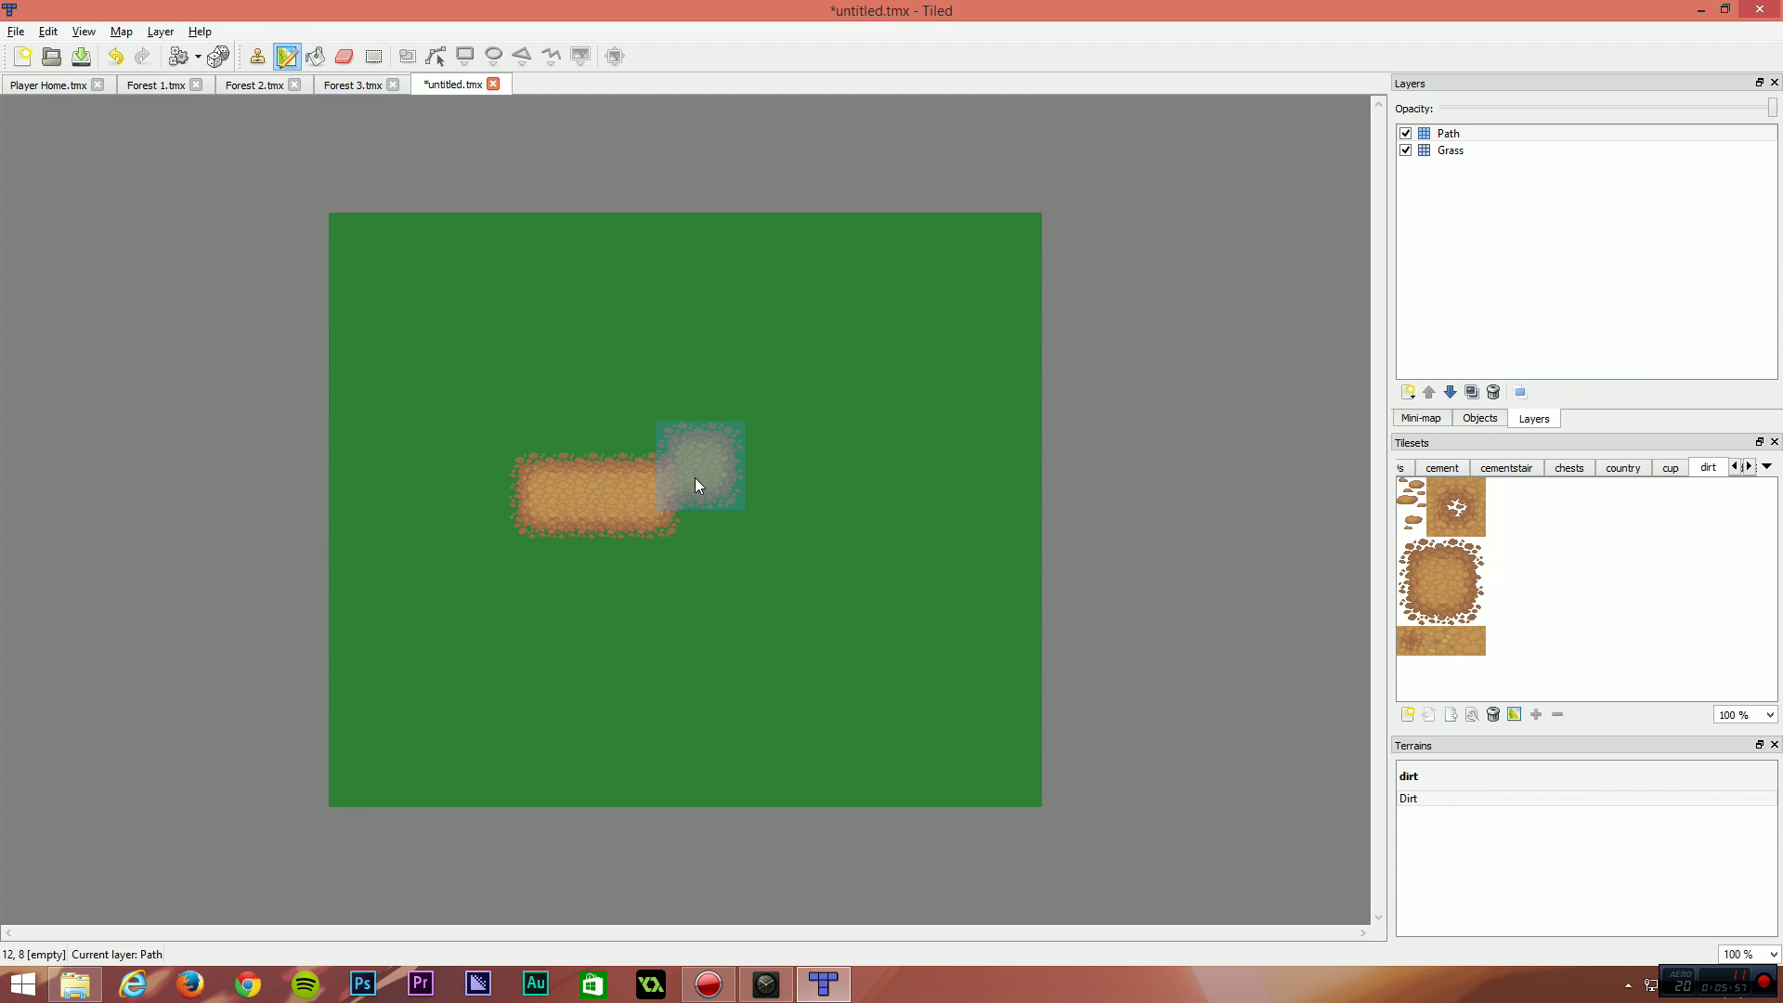
{"action": "left_click", "coordinate": [741, 515]}
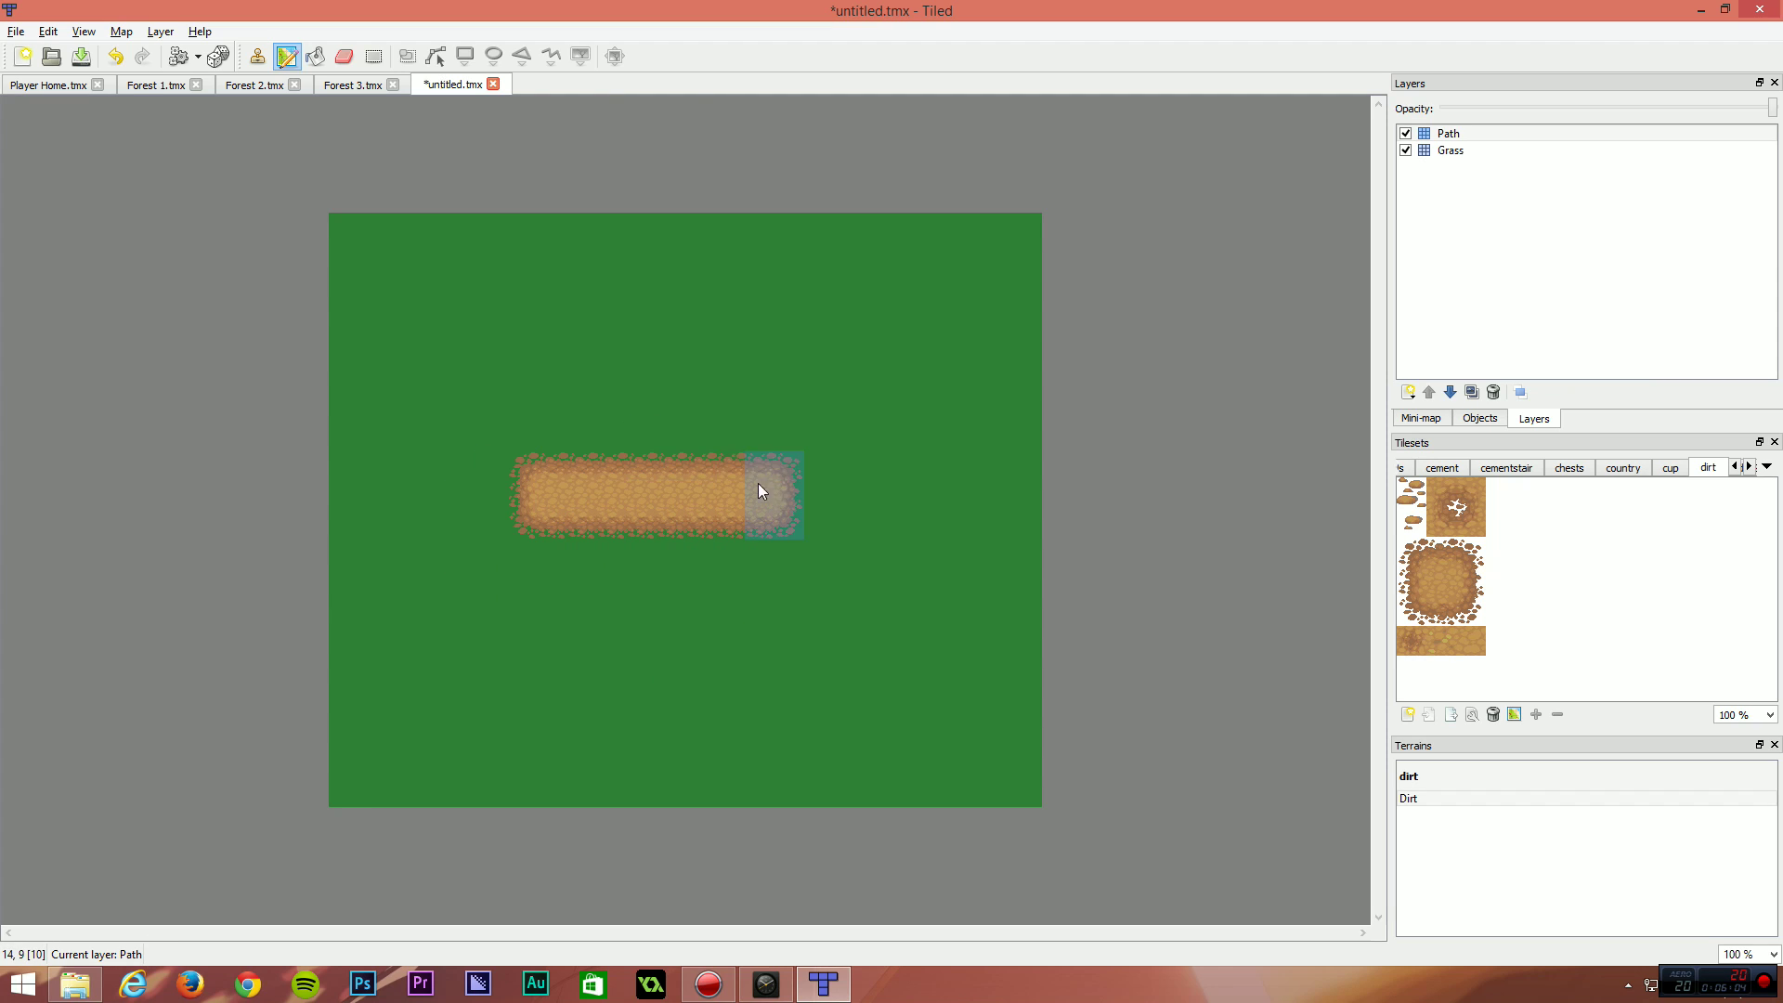
{"action": "left_click_drag", "start_coordinate": [949, 371], "coordinate": [1026, 297]}
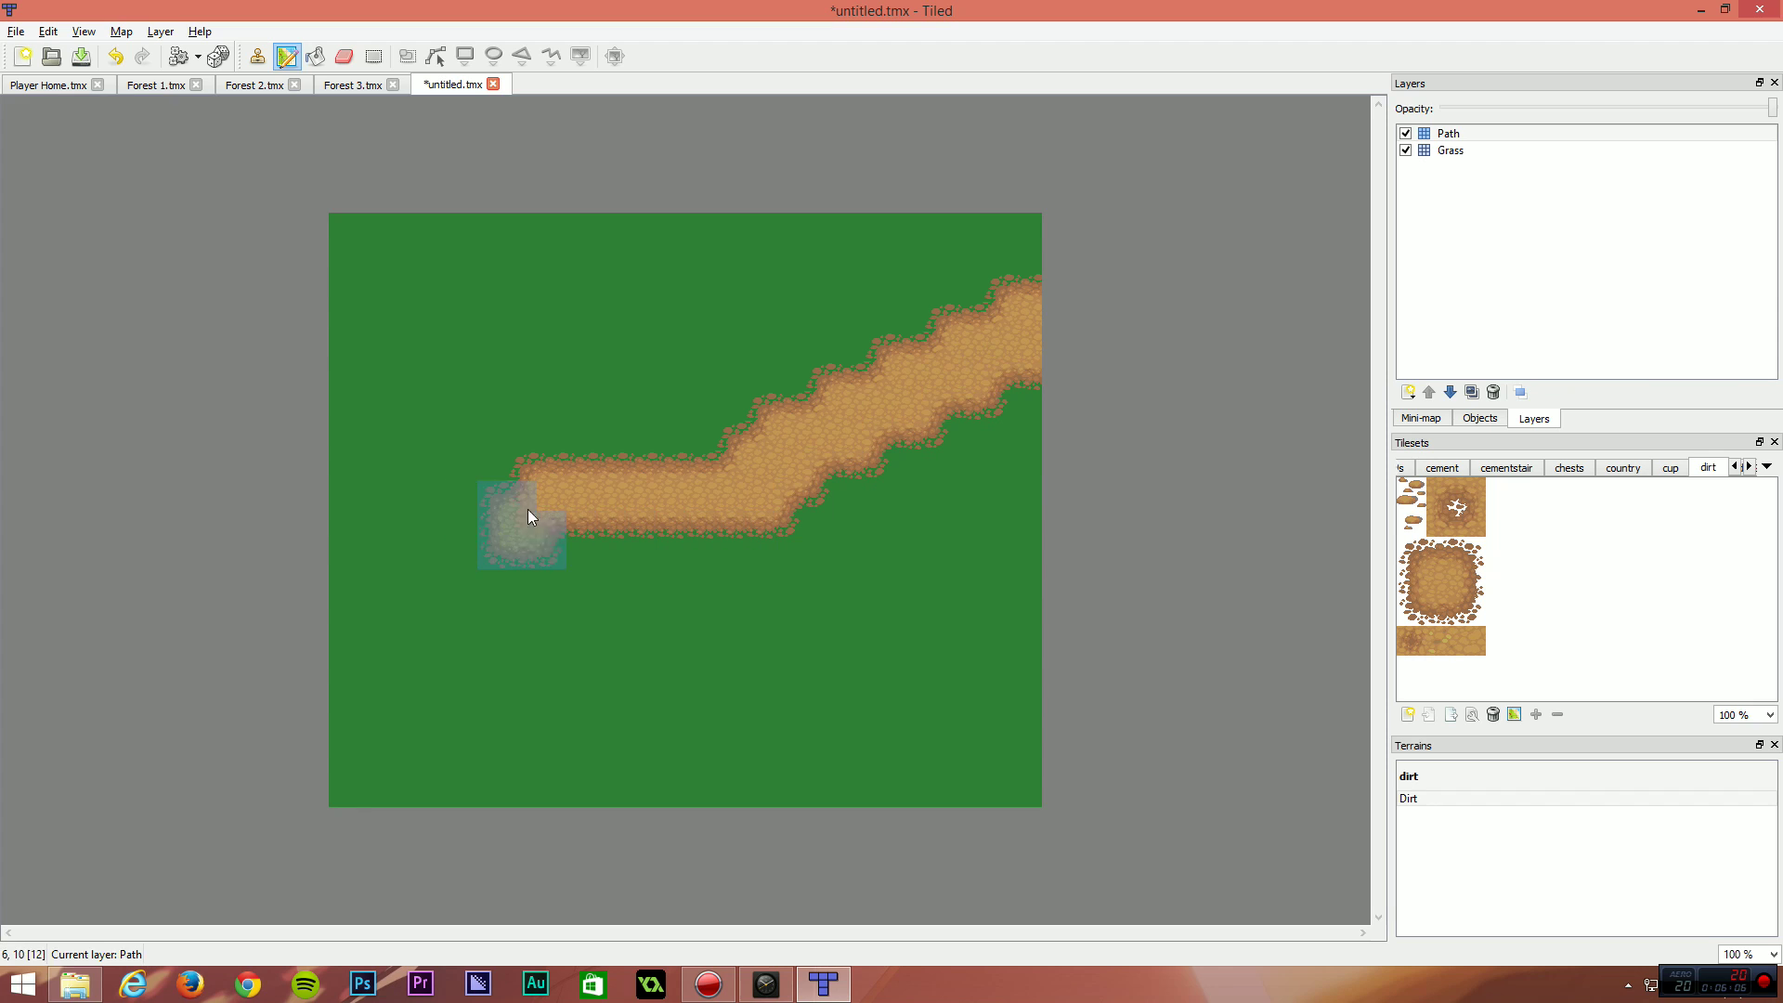
{"action": "mouse_move", "coordinate": [527, 509]}
{"action": "left_mouse_down"}
{"action": "mouse_move", "coordinate": [455, 606]}
{"action": "mouse_move", "coordinate": [317, 648]}
{"action": "left_mouse_up"}
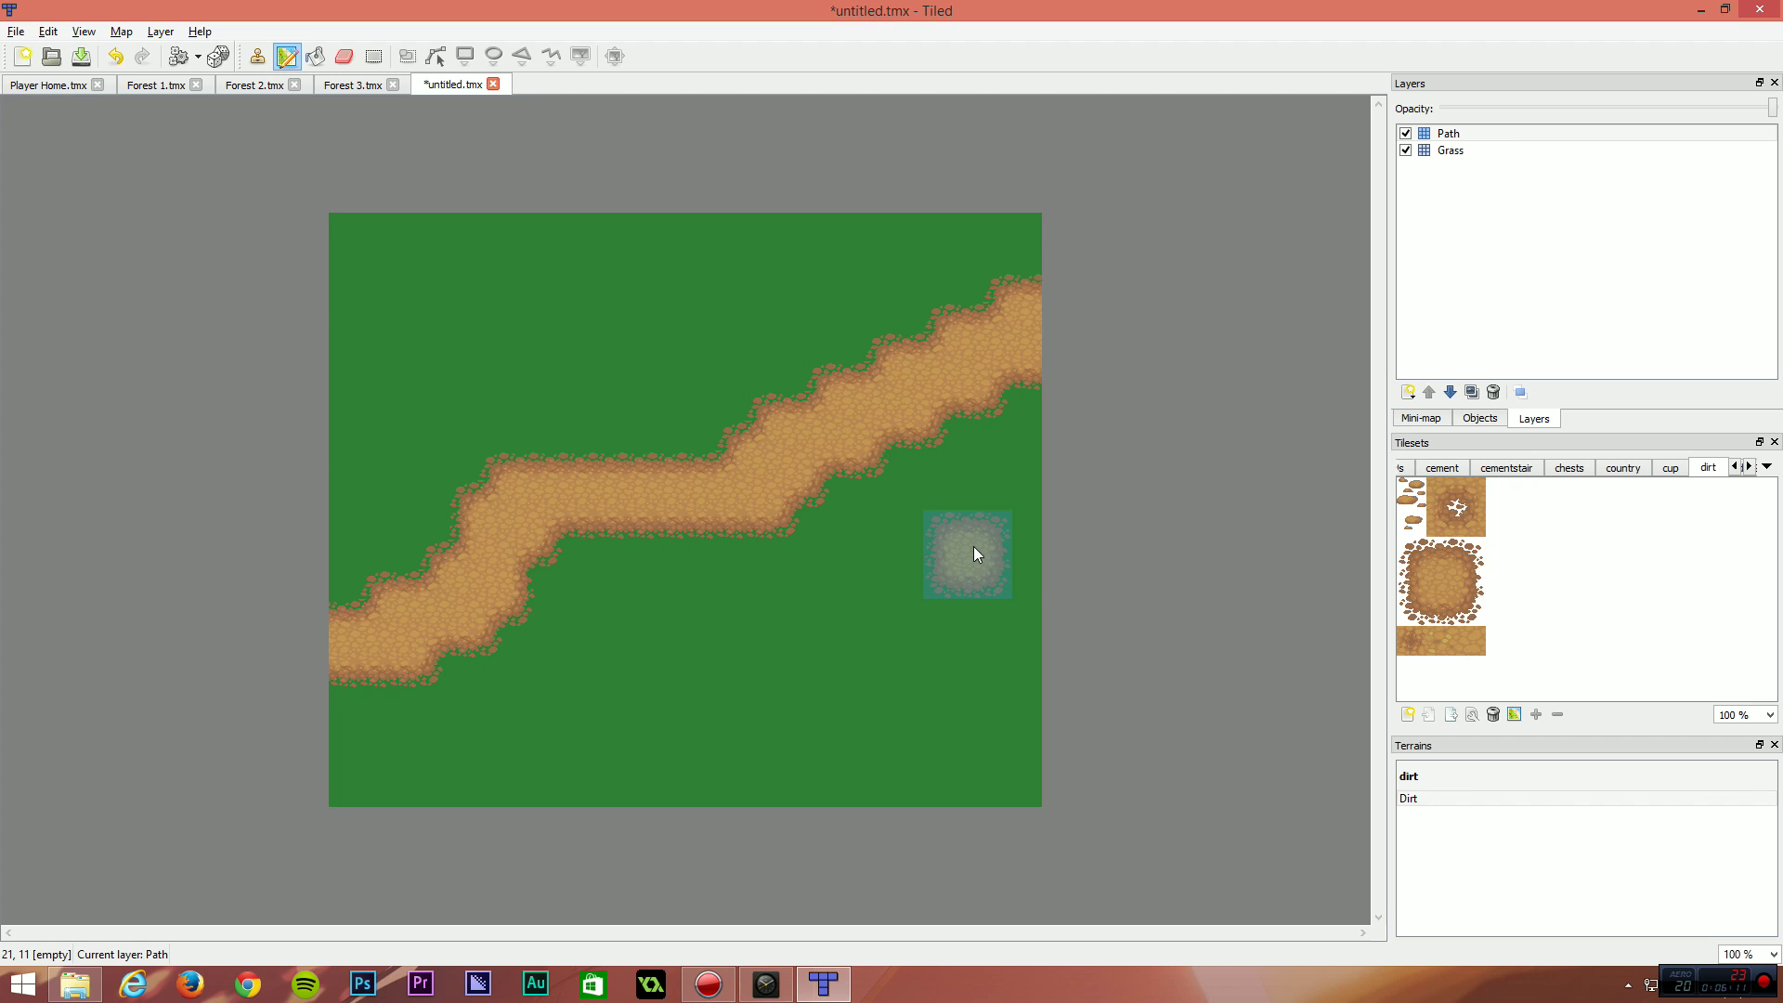
Add a new tile layer above the Path layer and name it Tree Base.
{"action": "left_click", "coordinate": [1408, 392]}
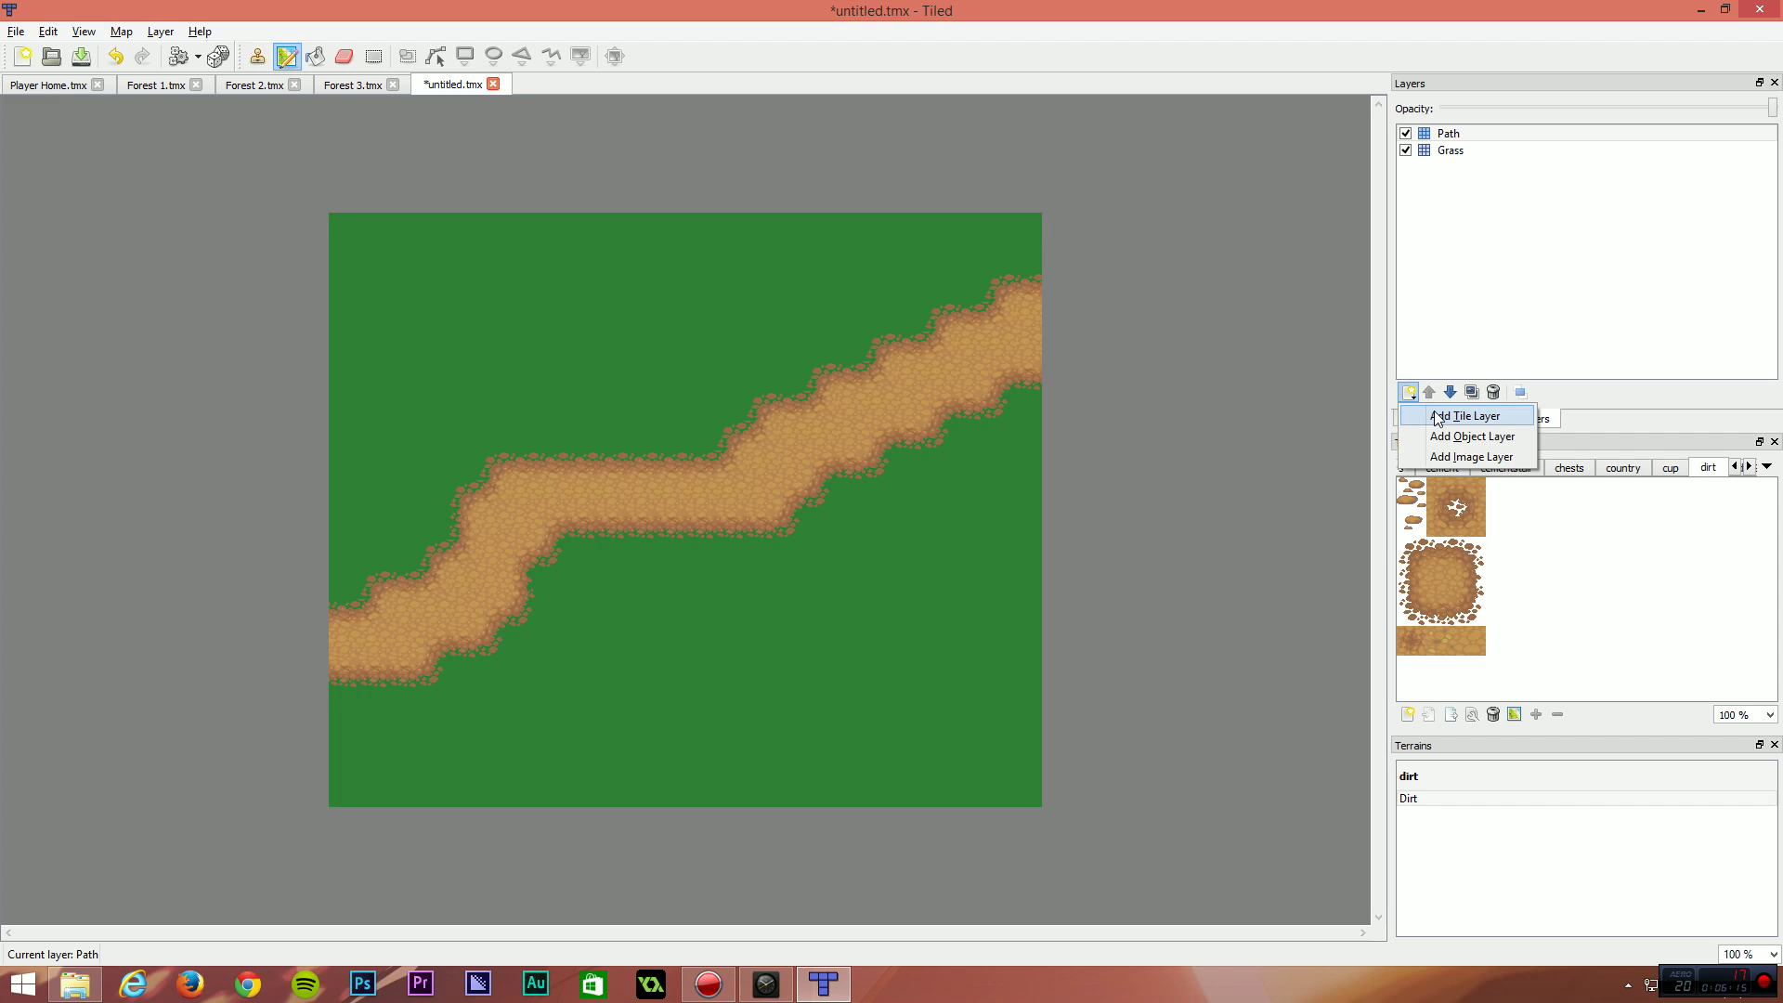
{"action": "left_click", "coordinate": [1437, 416]}
{"action": "type", "text": "T"}
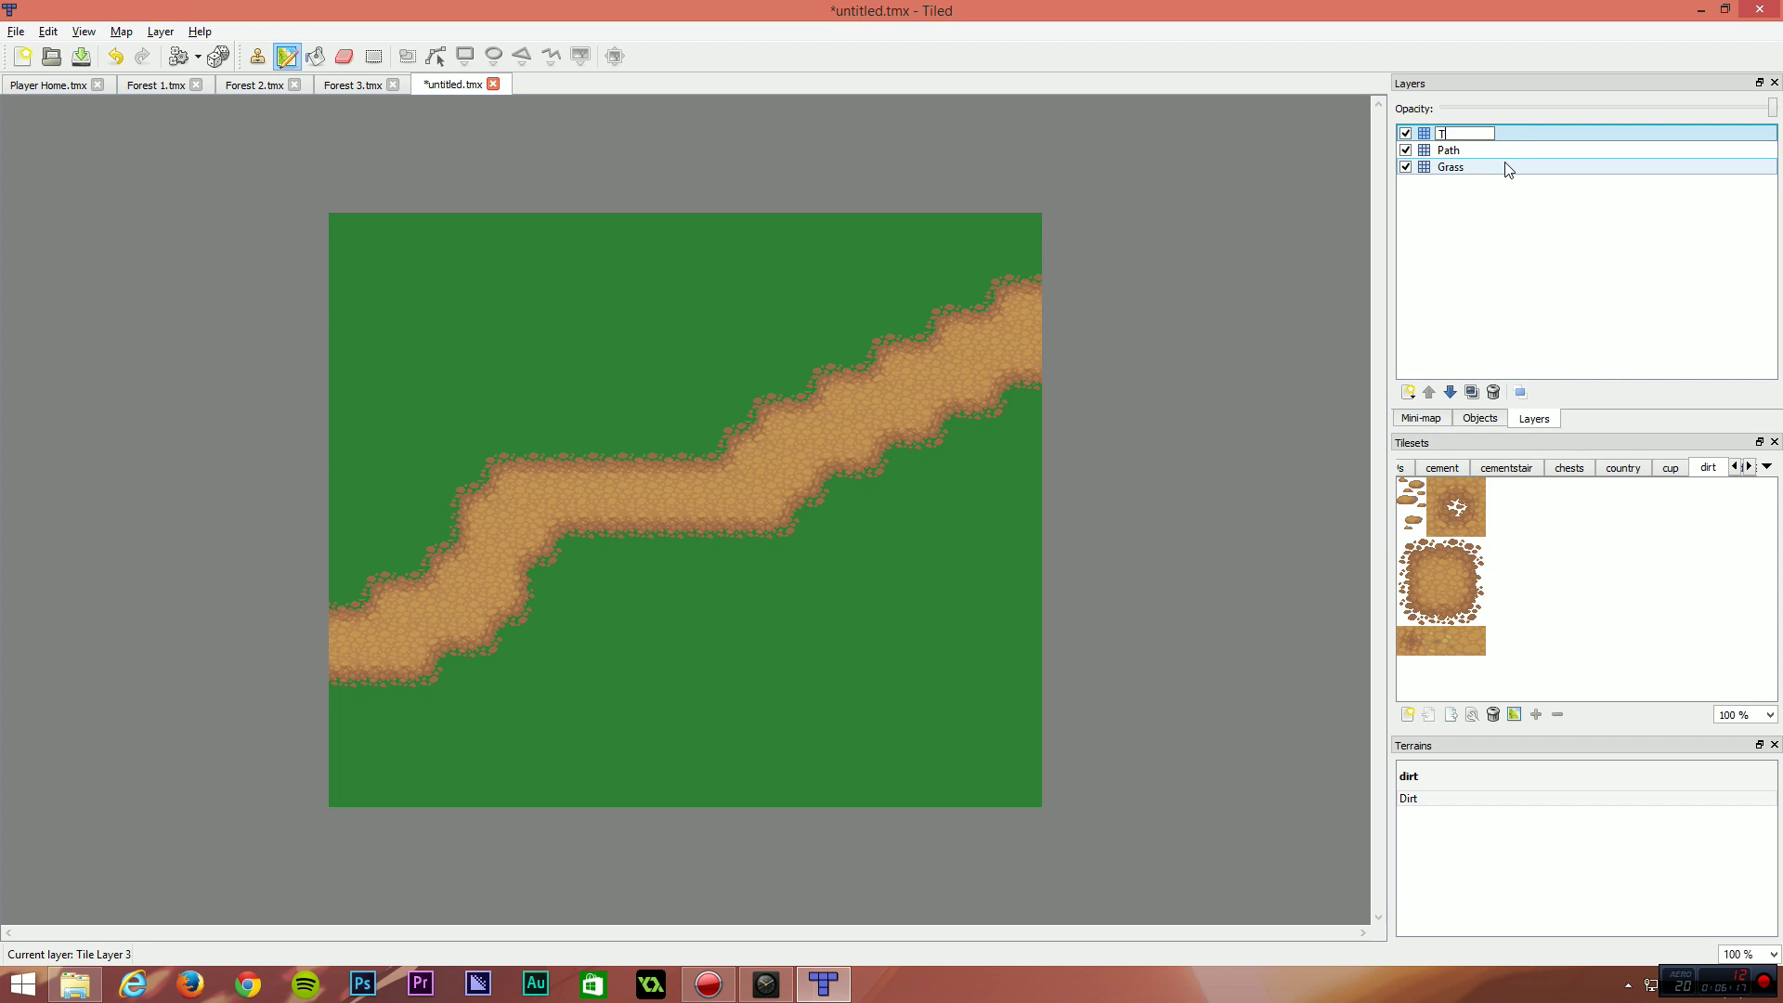
{"action": "type", "text": "ree Base"}
{"action": "key", "text": "Return"}
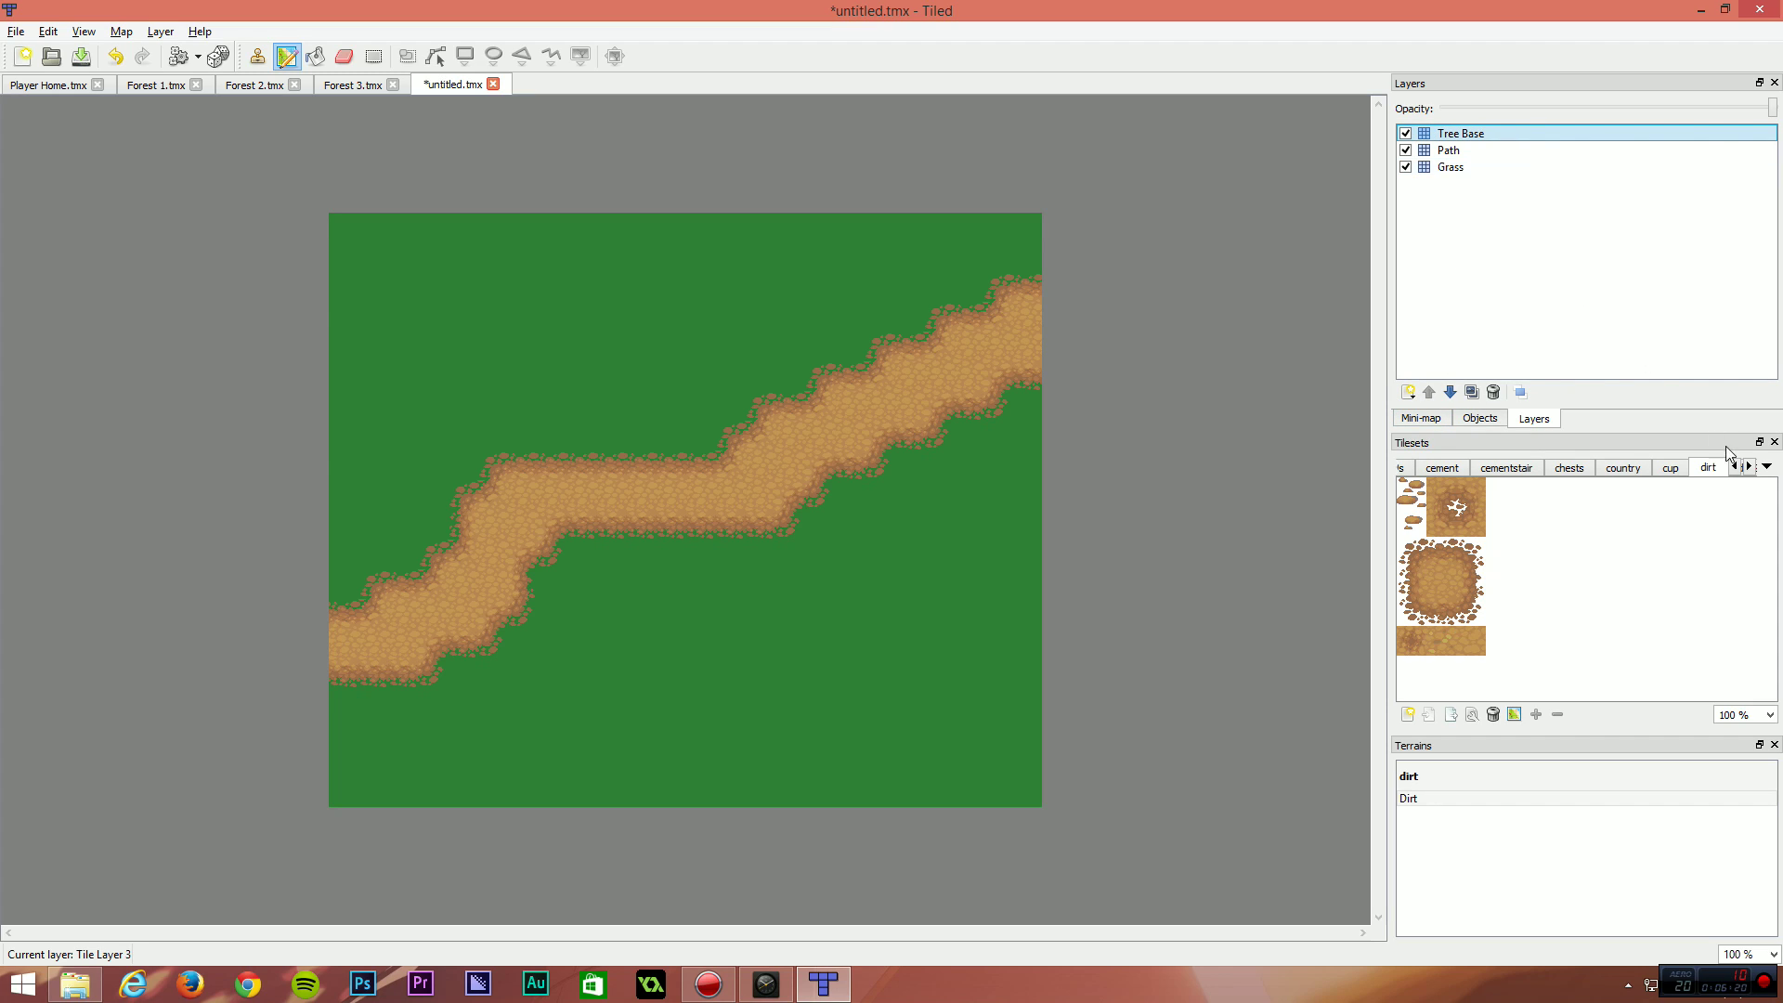
Look through the loaded tilesets for tree tiles and open the plant repack_2 tileset.
{"action": "left_click", "coordinate": [1734, 467]}
{"action": "left_click", "coordinate": [1749, 467]}
{"action": "left_click", "coordinate": [1749, 467]}
{"action": "left_click", "coordinate": [1749, 467]}
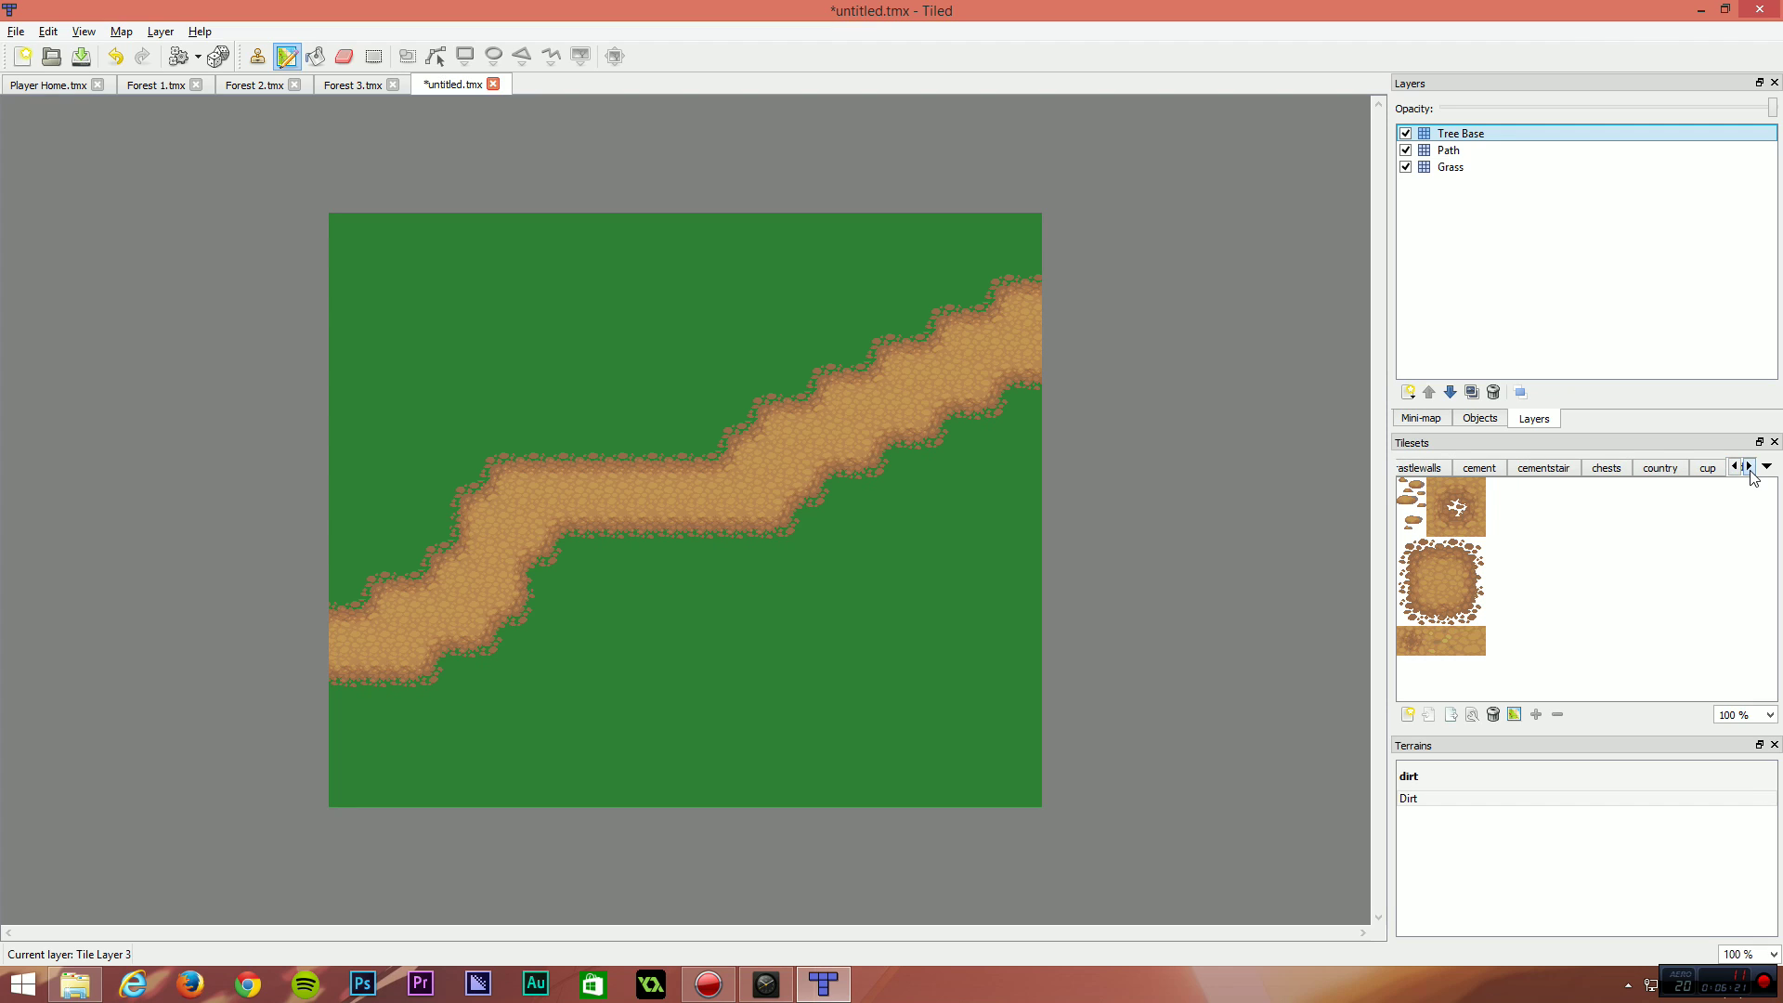
{"action": "left_click", "coordinate": [1749, 467]}
{"action": "left_click", "coordinate": [1750, 467]}
{"action": "left_click", "coordinate": [1749, 467]}
{"action": "left_click", "coordinate": [1654, 469]}
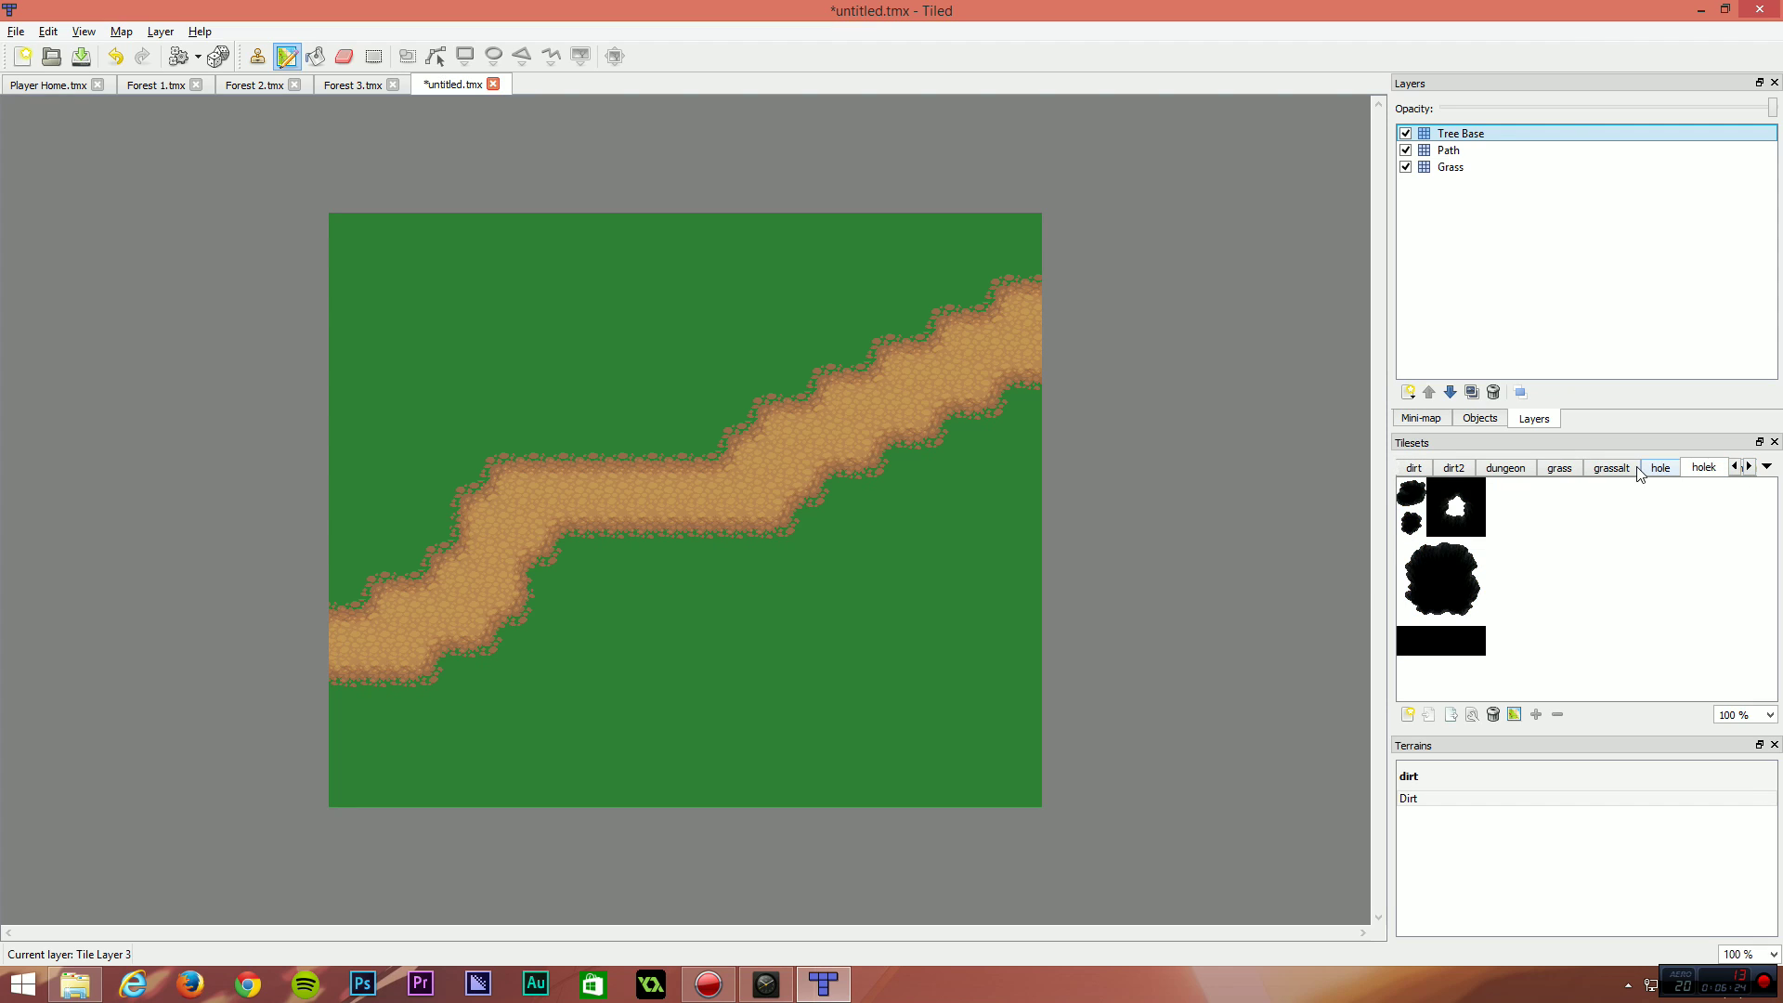
{"action": "left_click", "coordinate": [1601, 468]}
{"action": "left_click", "coordinate": [1486, 468]}
{"action": "left_click", "coordinate": [1458, 468]}
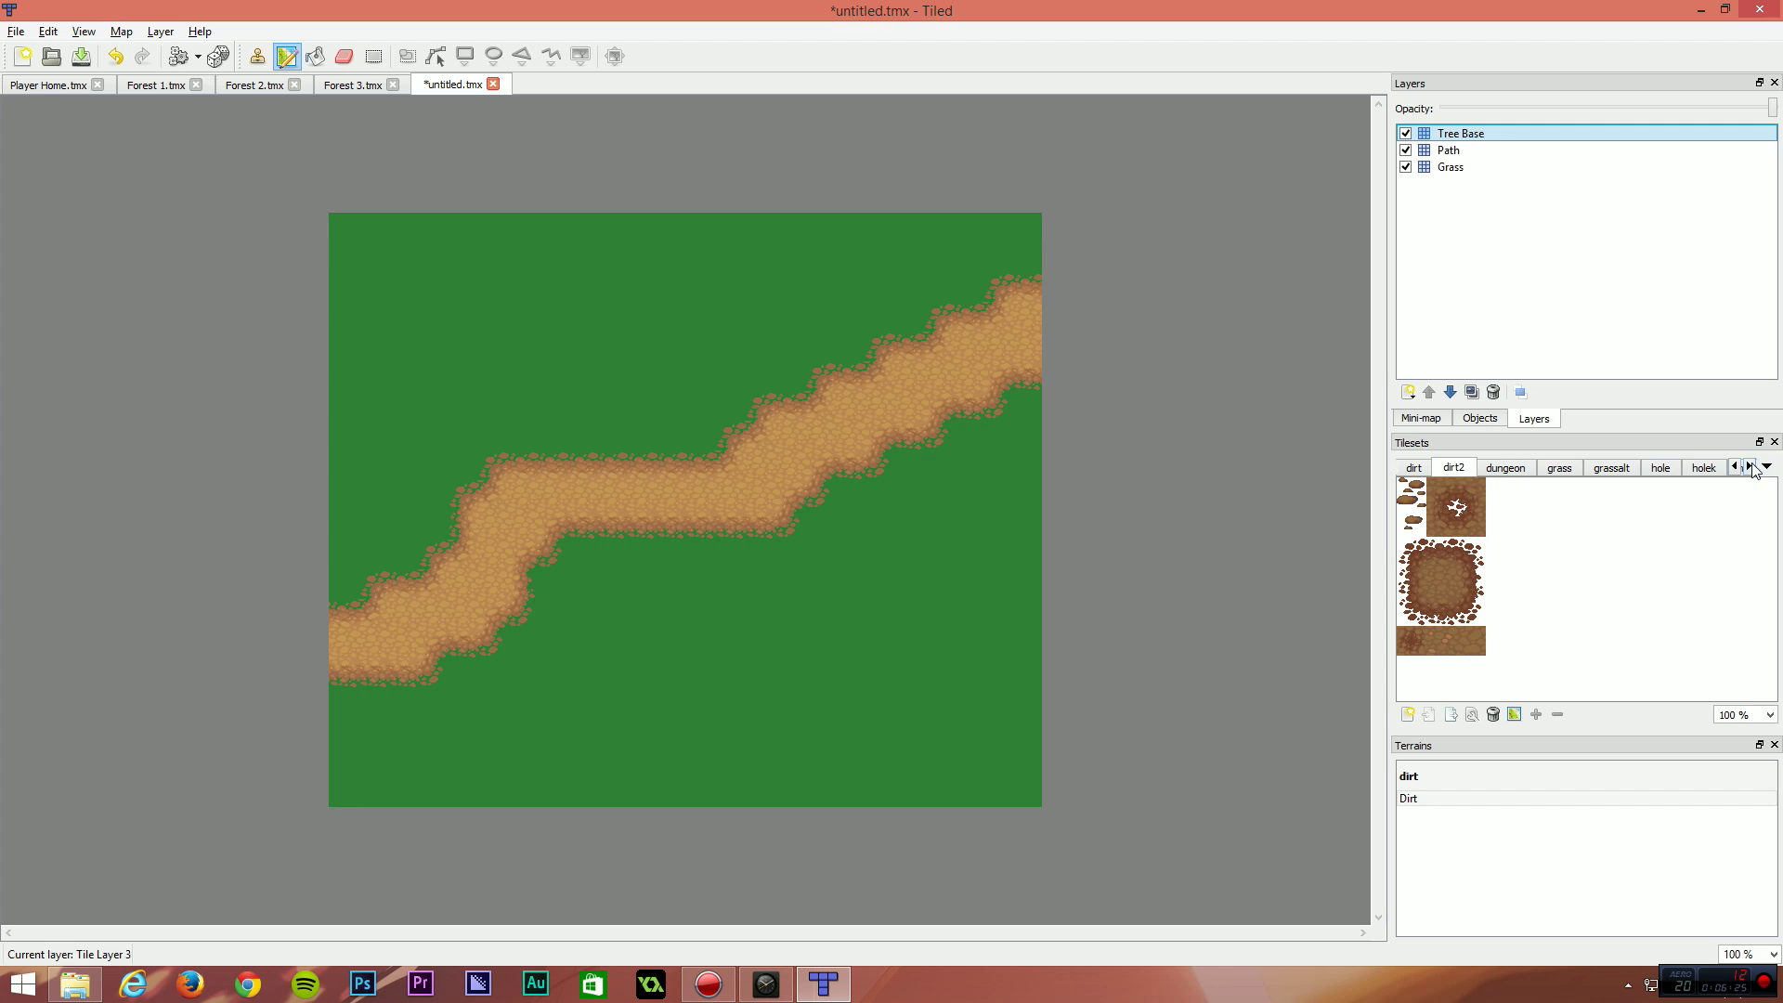
{"action": "left_click", "coordinate": [1749, 467]}
{"action": "left_click", "coordinate": [1750, 467]}
{"action": "left_click", "coordinate": [1749, 467]}
{"action": "left_click", "coordinate": [1749, 467]}
{"action": "left_click", "coordinate": [1749, 467]}
{"action": "left_click", "coordinate": [1749, 466]}
{"action": "left_click", "coordinate": [1749, 467]}
{"action": "left_click", "coordinate": [1749, 467]}
{"action": "left_click", "coordinate": [1749, 467]}
{"action": "left_click", "coordinate": [1749, 467]}
{"action": "left_click", "coordinate": [1750, 467]}
{"action": "left_click", "coordinate": [1615, 467]}
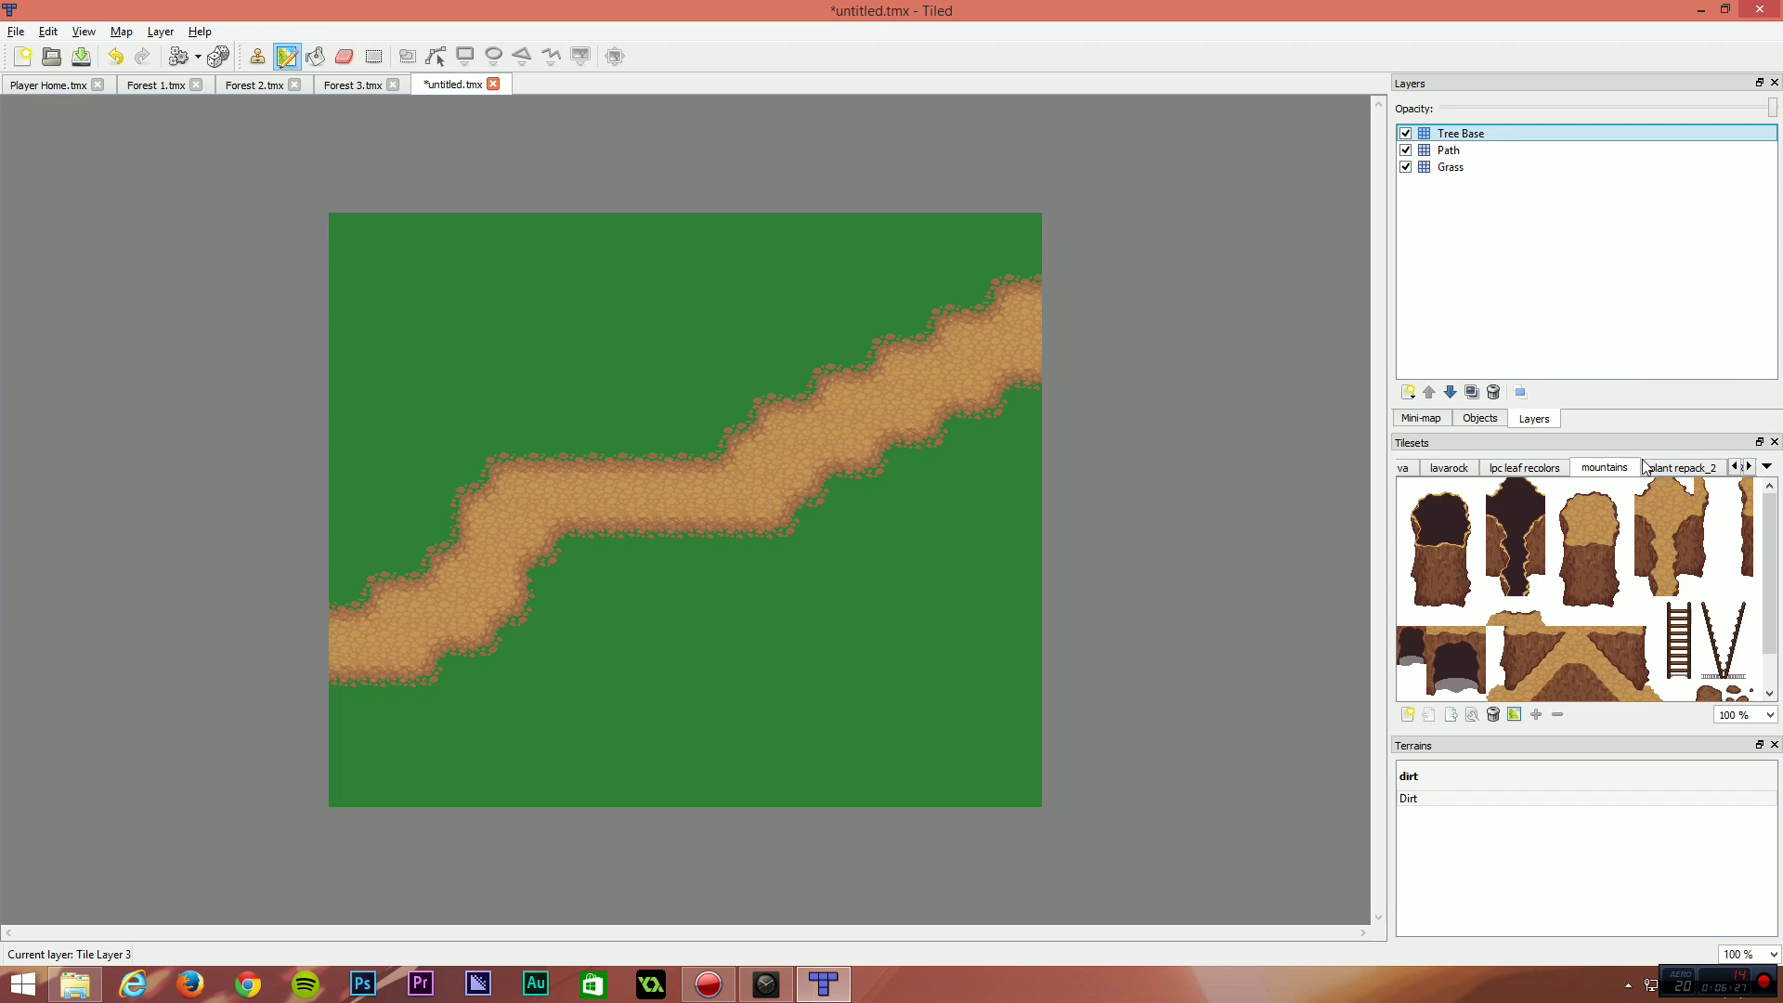
{"action": "left_click", "coordinate": [1682, 467]}
Stamp the dark conifer's trunk base at eight spots on both sides of the path on the Tree Base layer.
{"action": "left_click_drag", "start_coordinate": [1421, 583], "coordinate": [1569, 658]}
{"action": "scroll", "coordinate": [1556, 605], "scroll_direction": "down", "scroll_amount": 2}
{"action": "scroll", "coordinate": [1545, 619], "scroll_direction": "up", "scroll_amount": 2}
{"action": "scroll", "coordinate": [1547, 620], "scroll_direction": "down", "scroll_amount": 2}
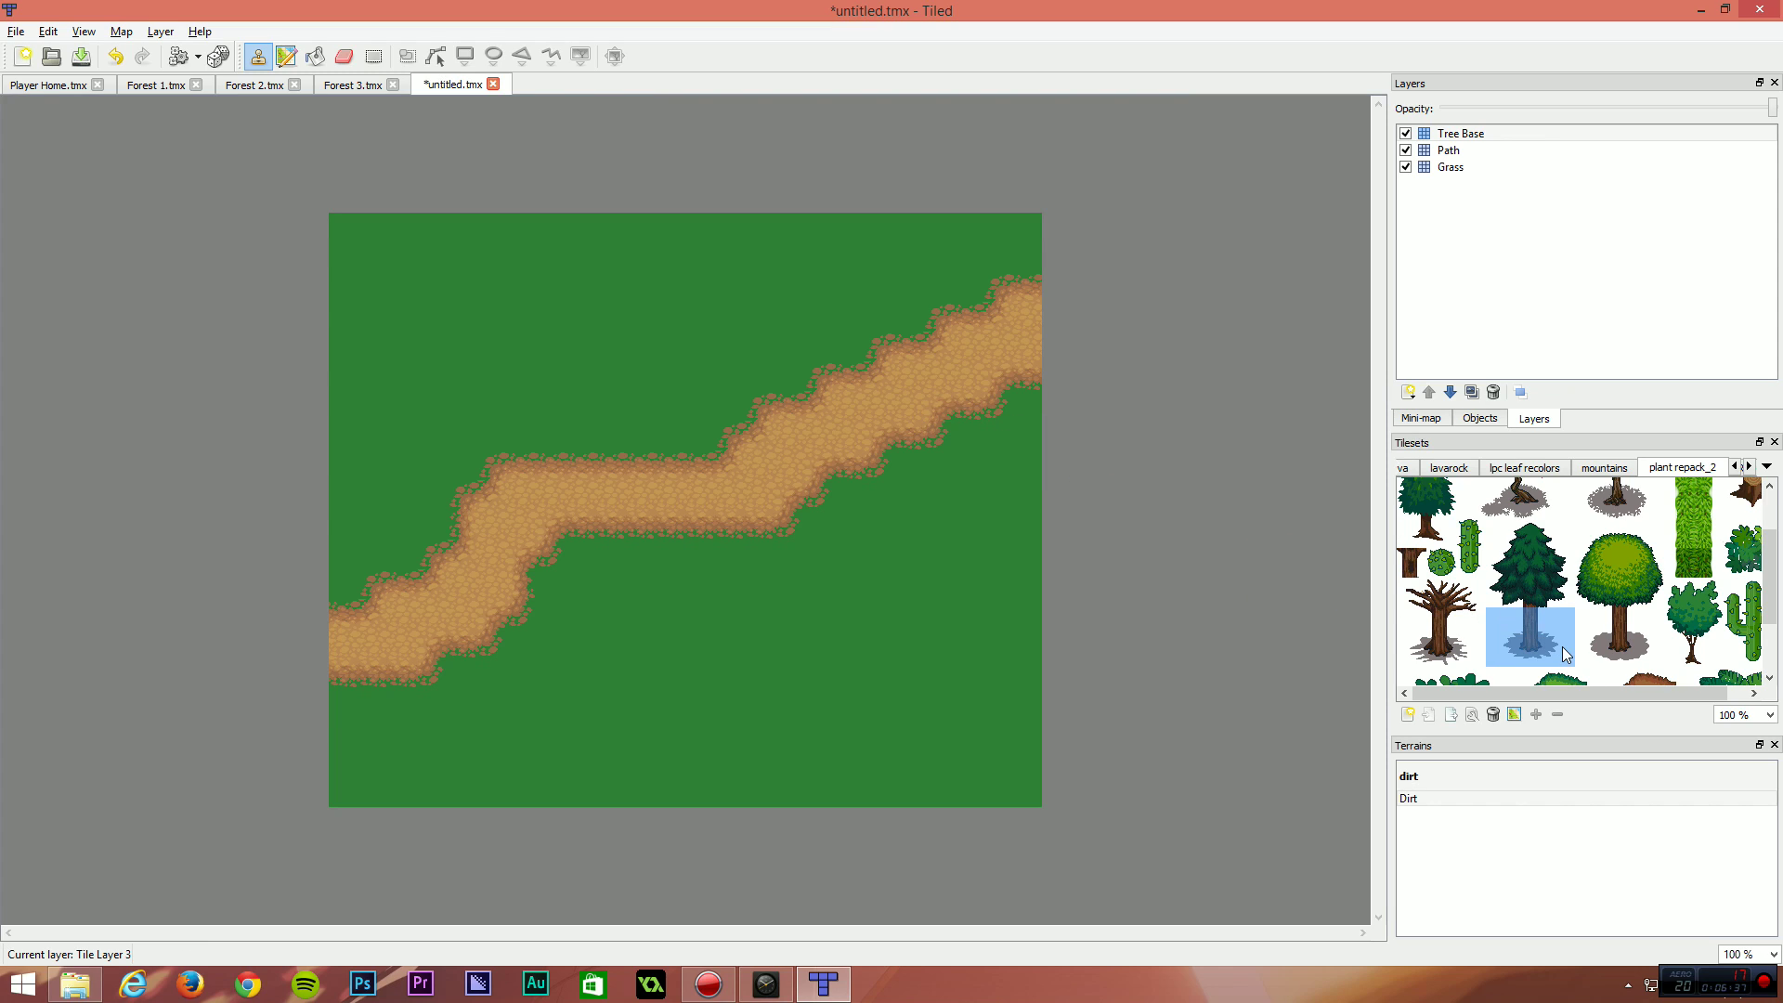
{"action": "left_click", "coordinate": [971, 464]}
{"action": "left_click", "coordinate": [835, 602]}
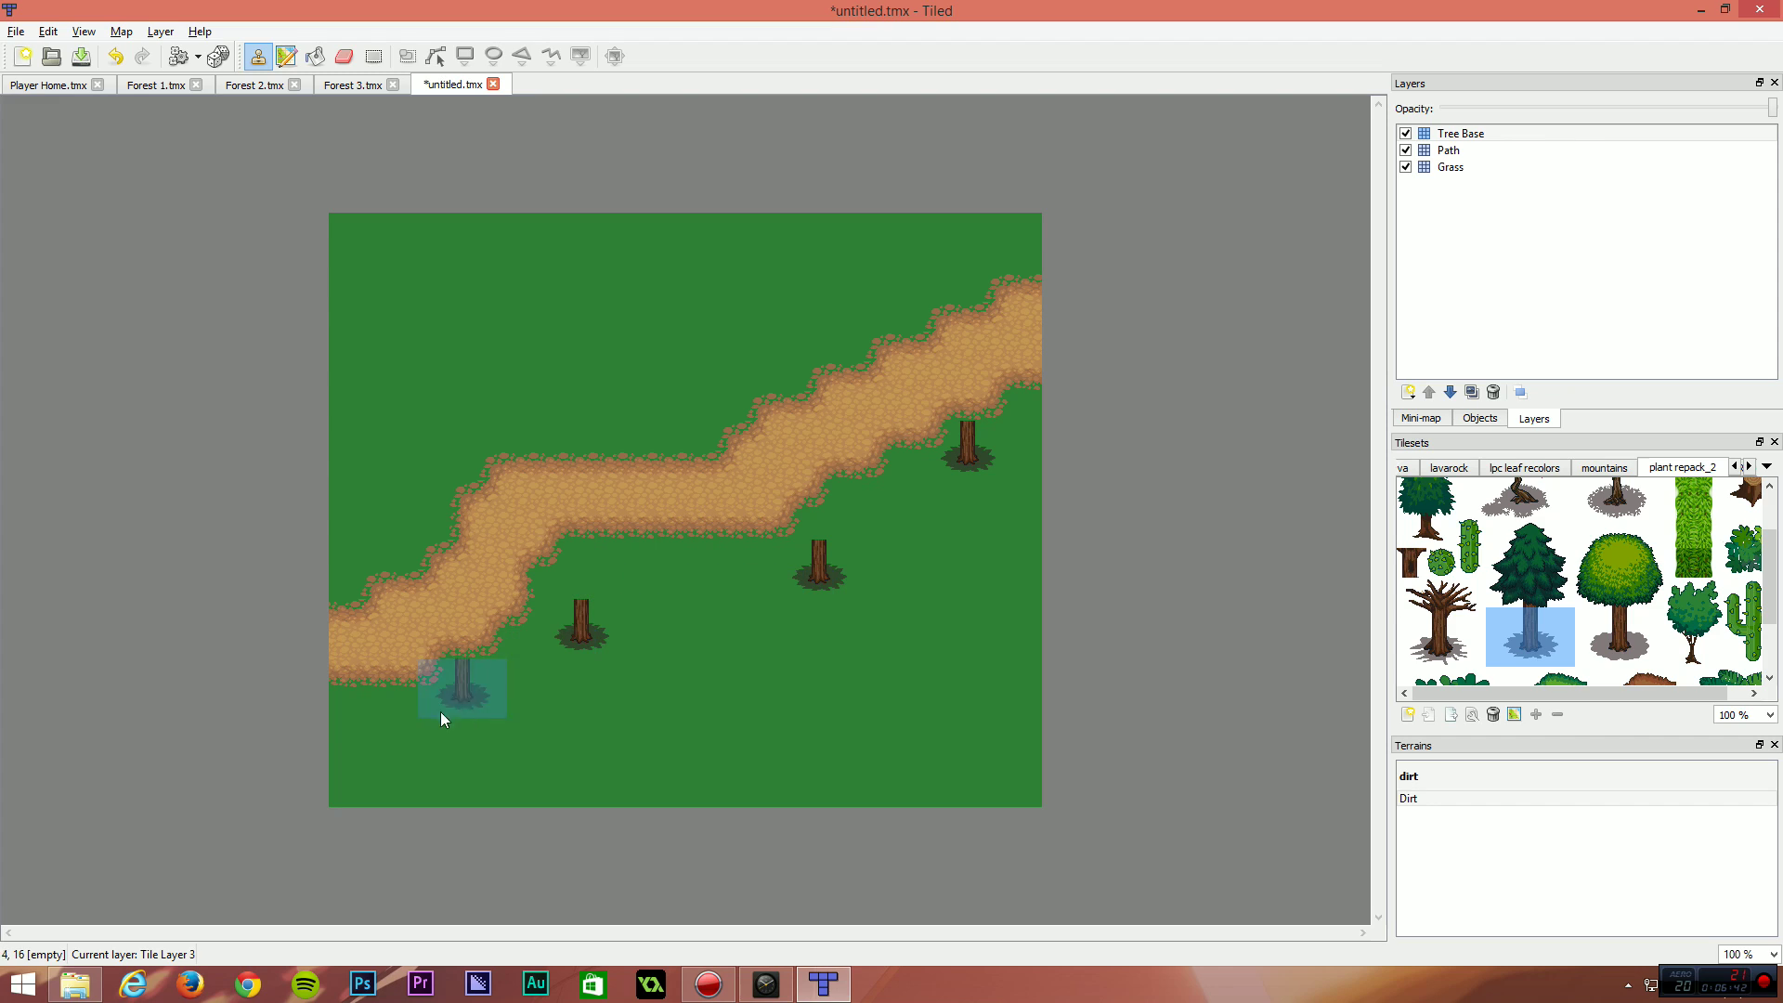
{"action": "left_click", "coordinate": [406, 492]}
{"action": "left_click", "coordinate": [650, 409]}
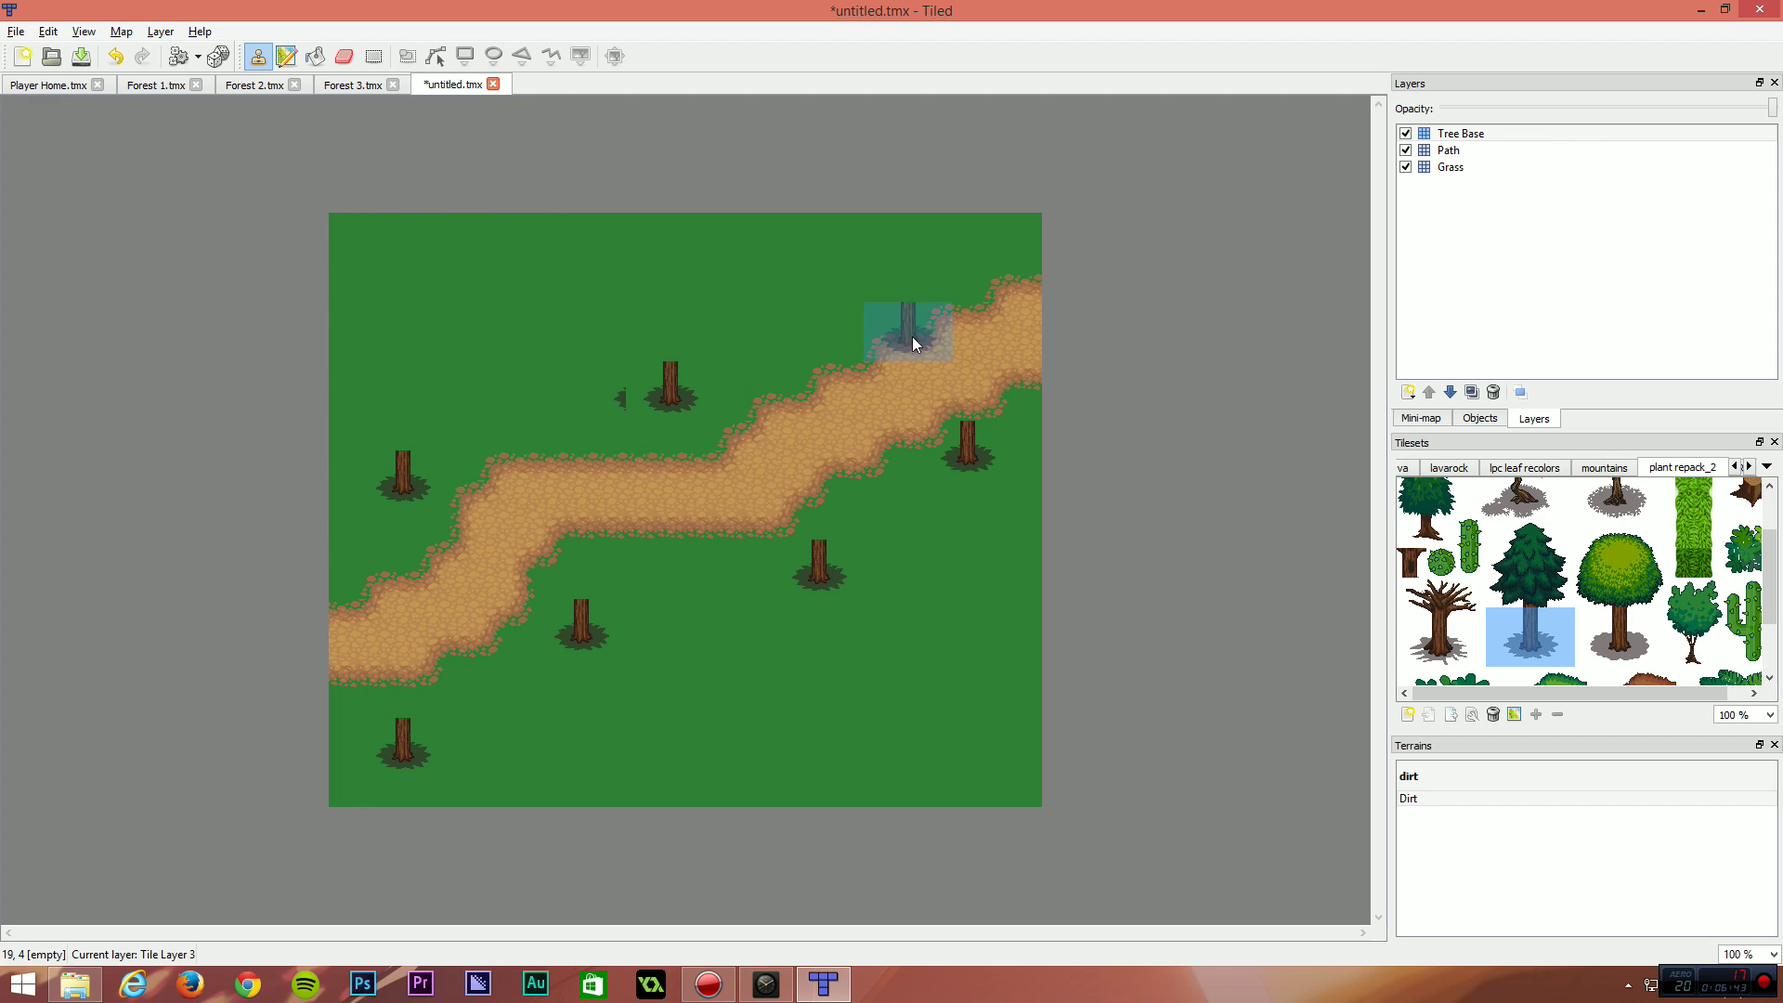
{"action": "left_click", "coordinate": [928, 325]}
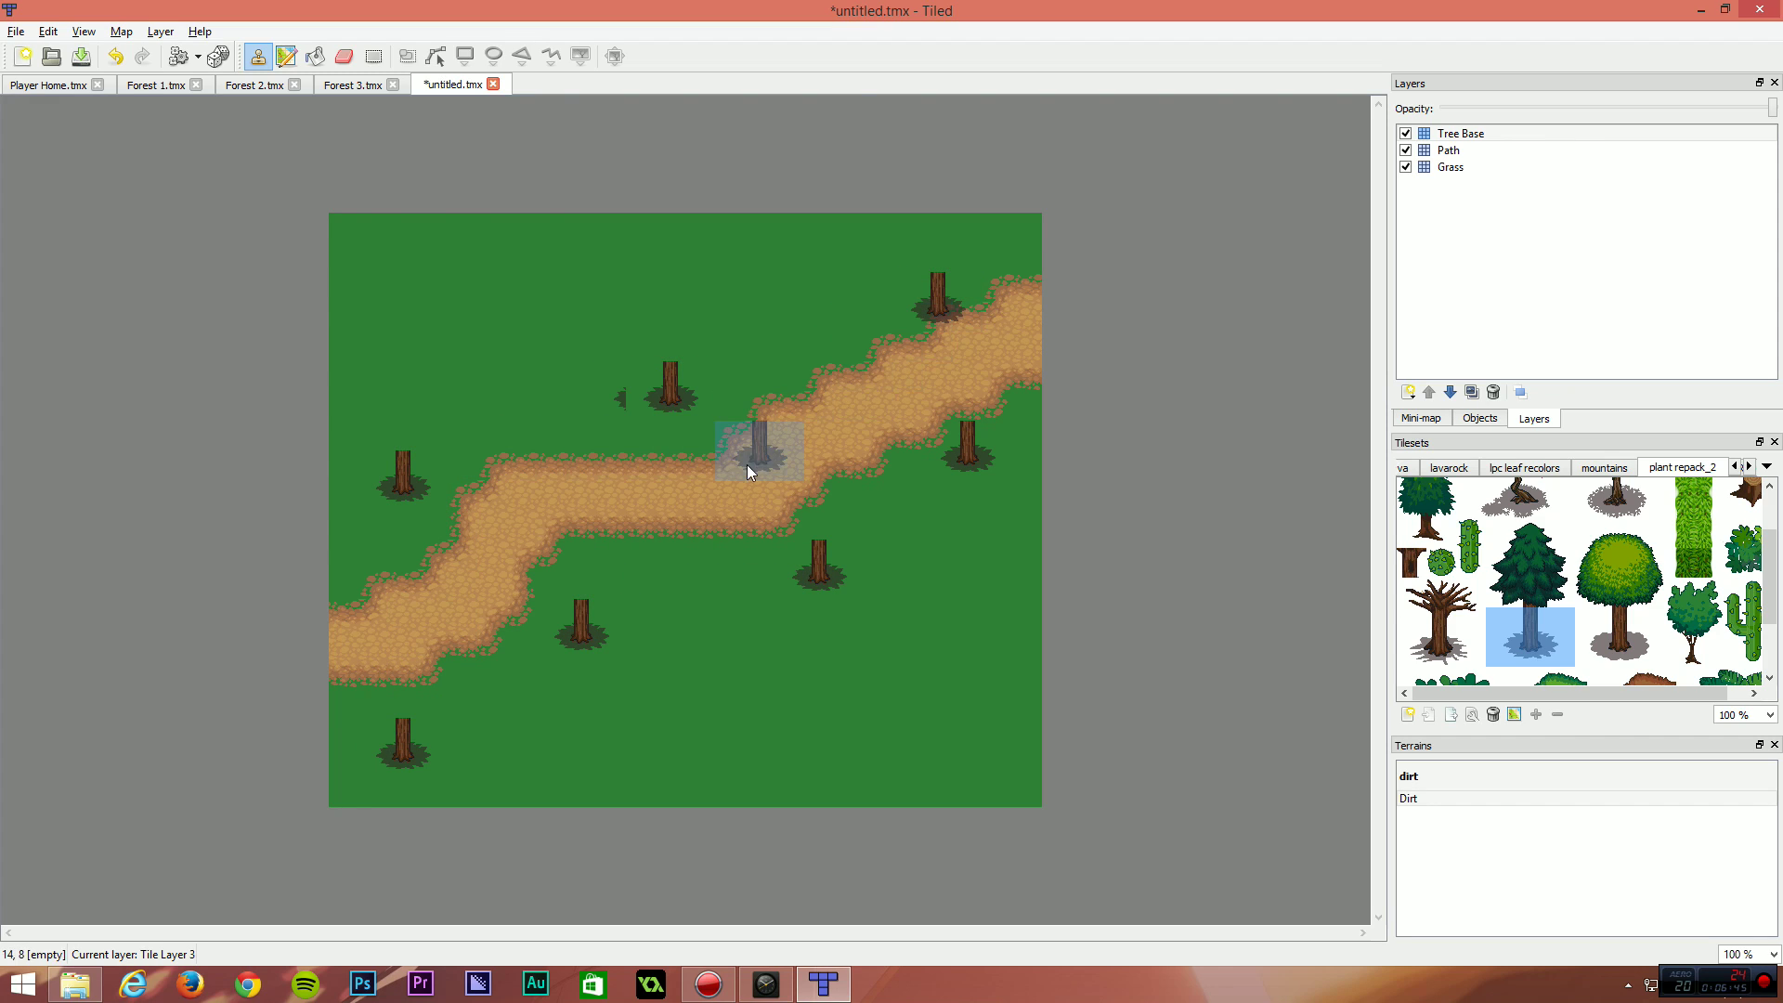
{"action": "left_click", "coordinate": [595, 409]}
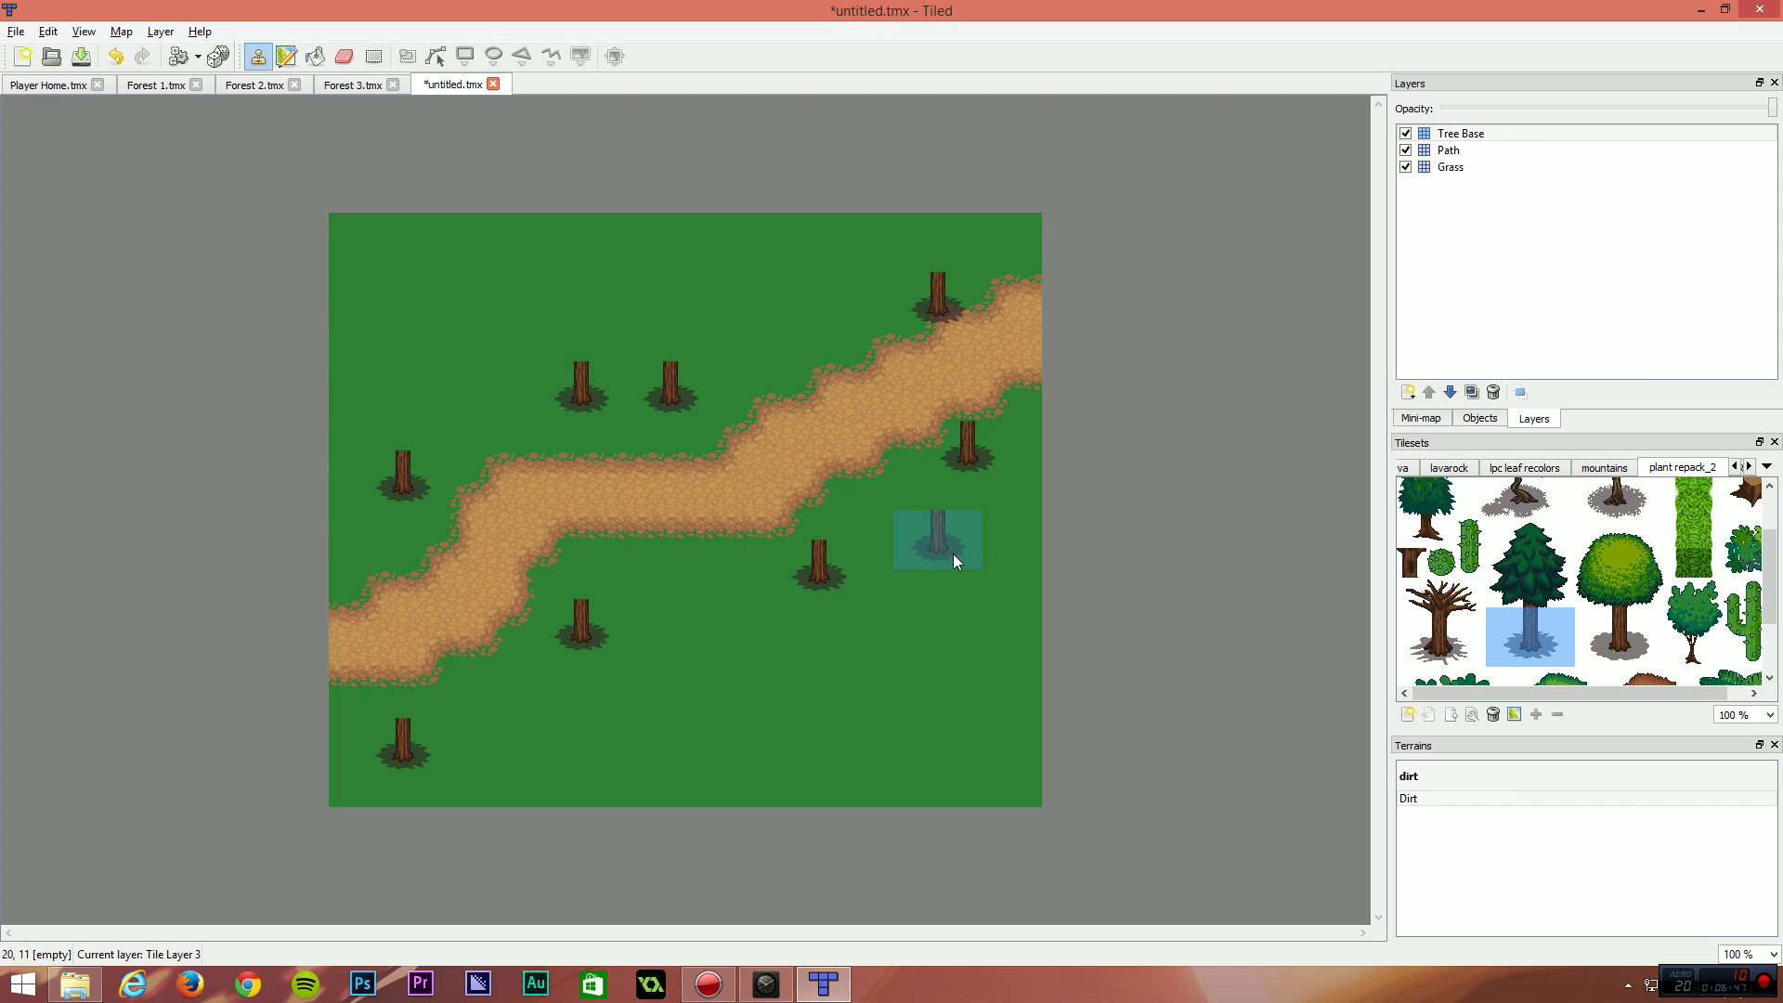
Stamp the round green tree's trunk base at five open grass spots, three below the path and two above it.
{"action": "left_click", "coordinate": [1598, 635]}
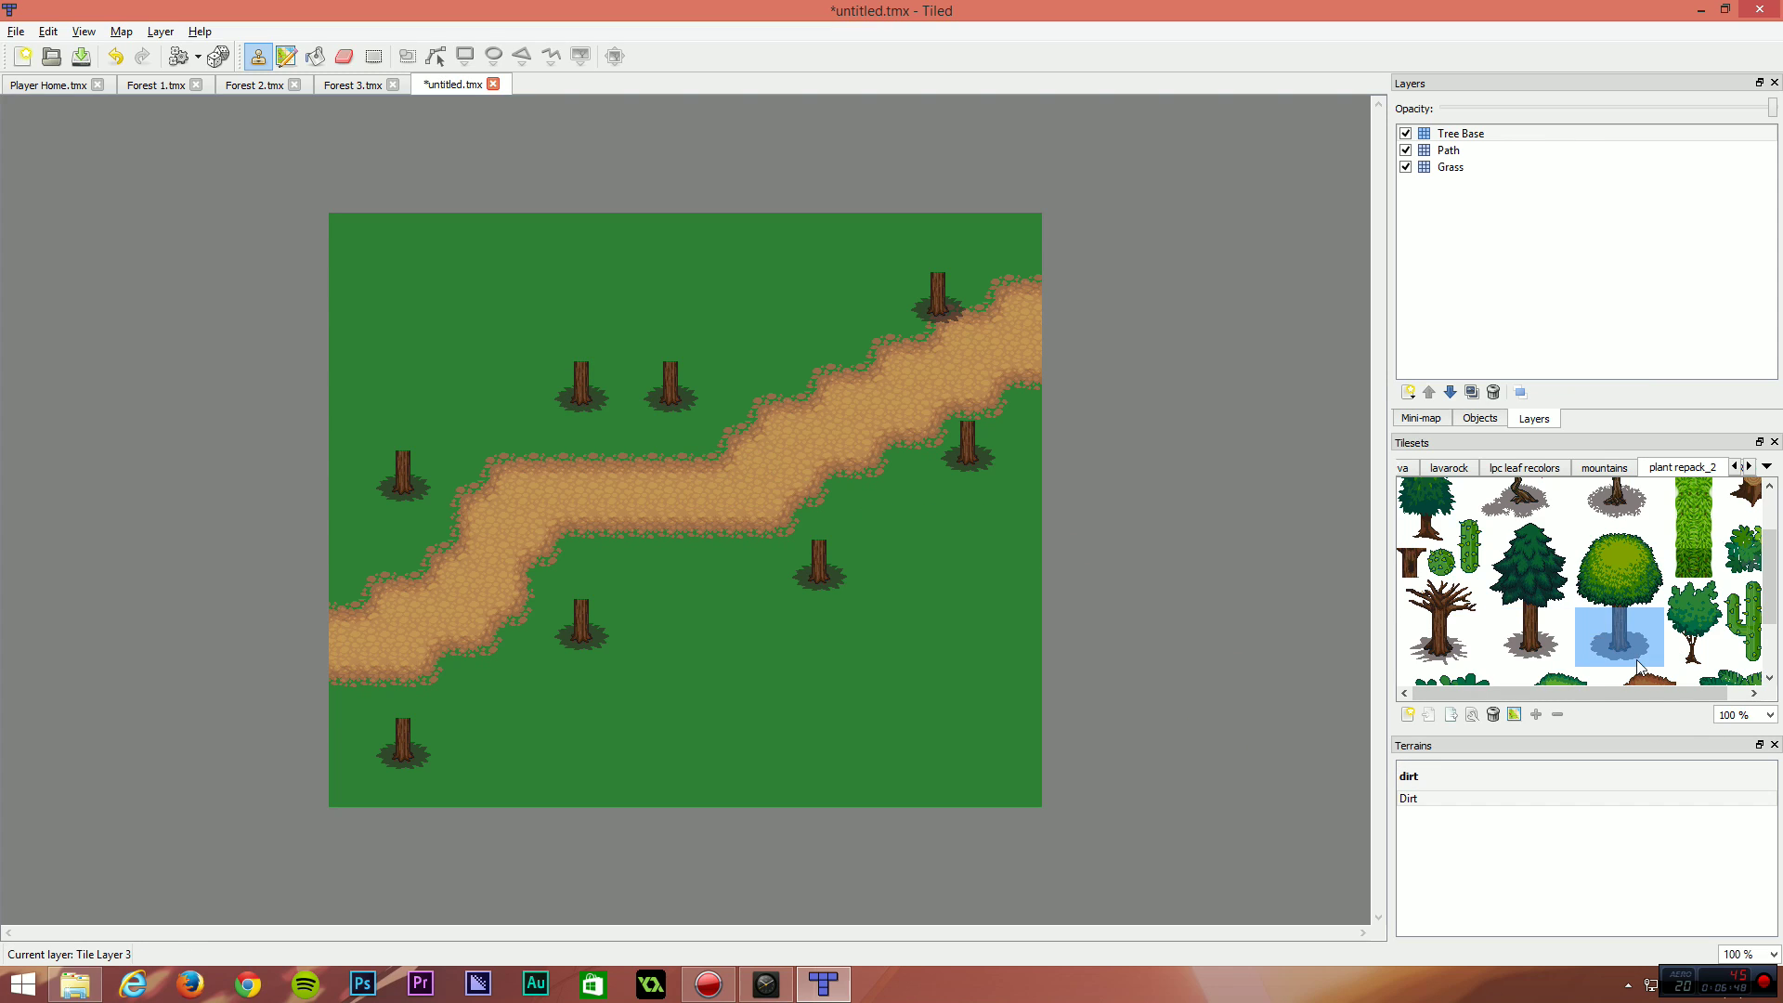
{"action": "left_click", "coordinate": [926, 698]}
{"action": "left_click", "coordinate": [708, 732]}
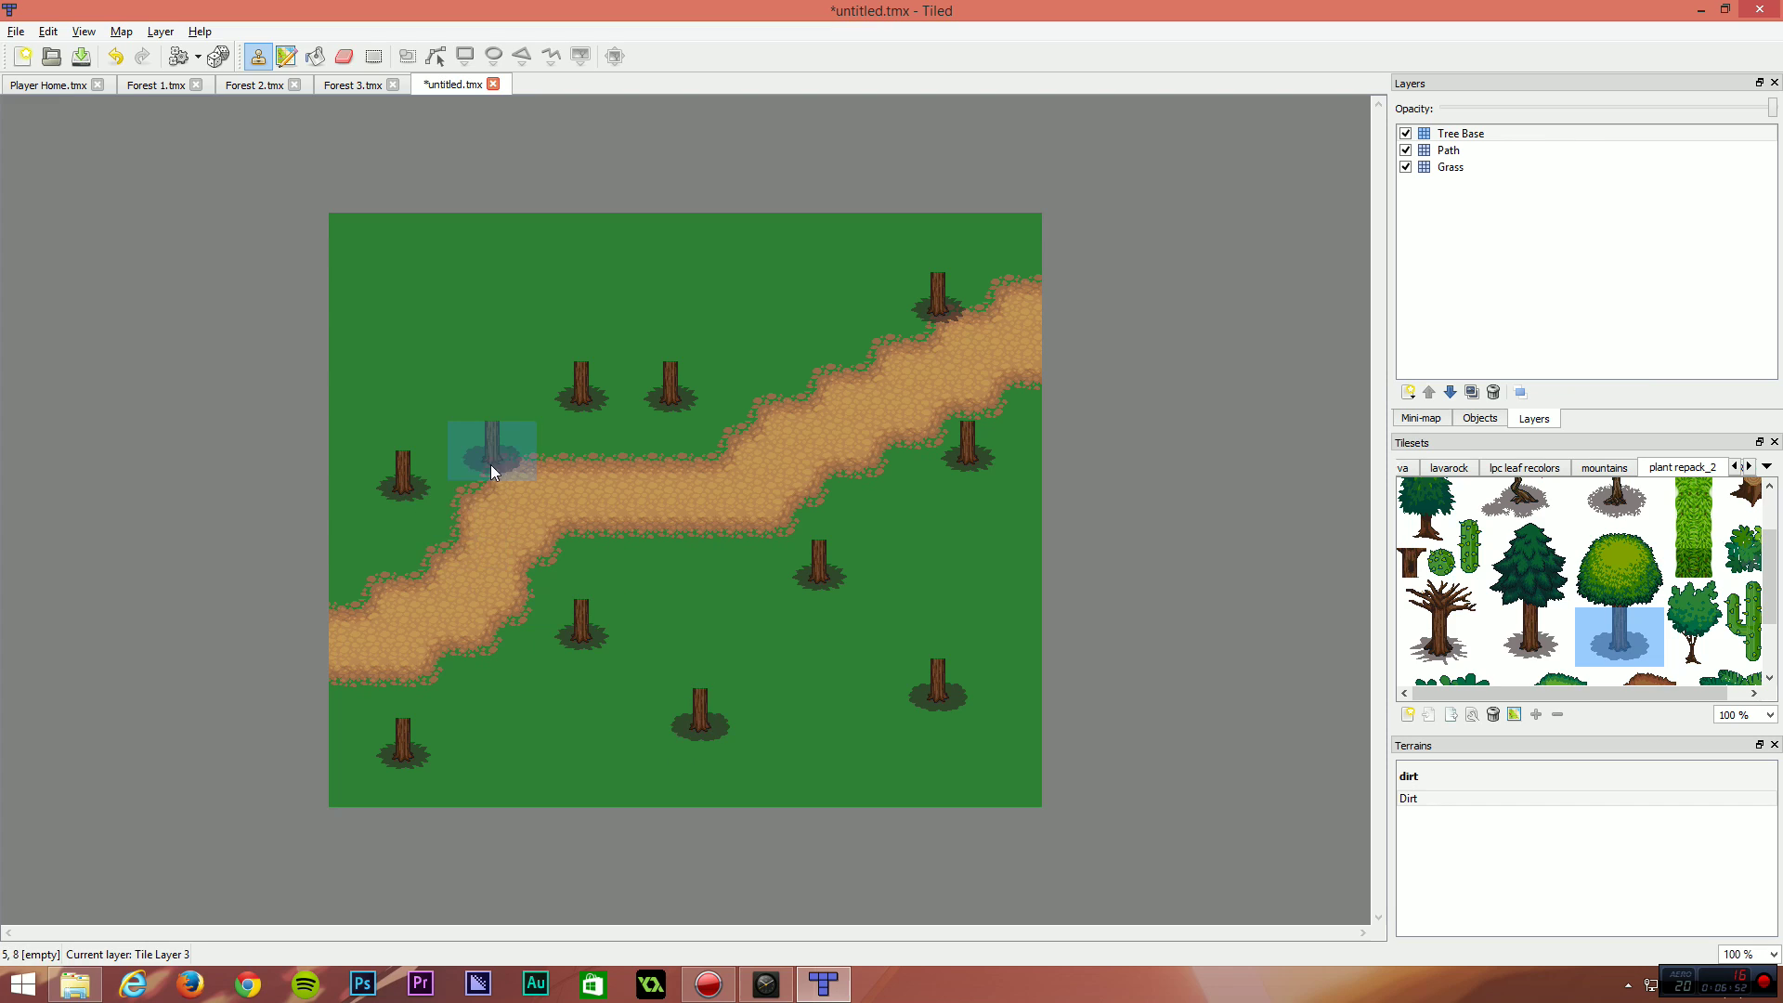
{"action": "left_click", "coordinate": [455, 376]}
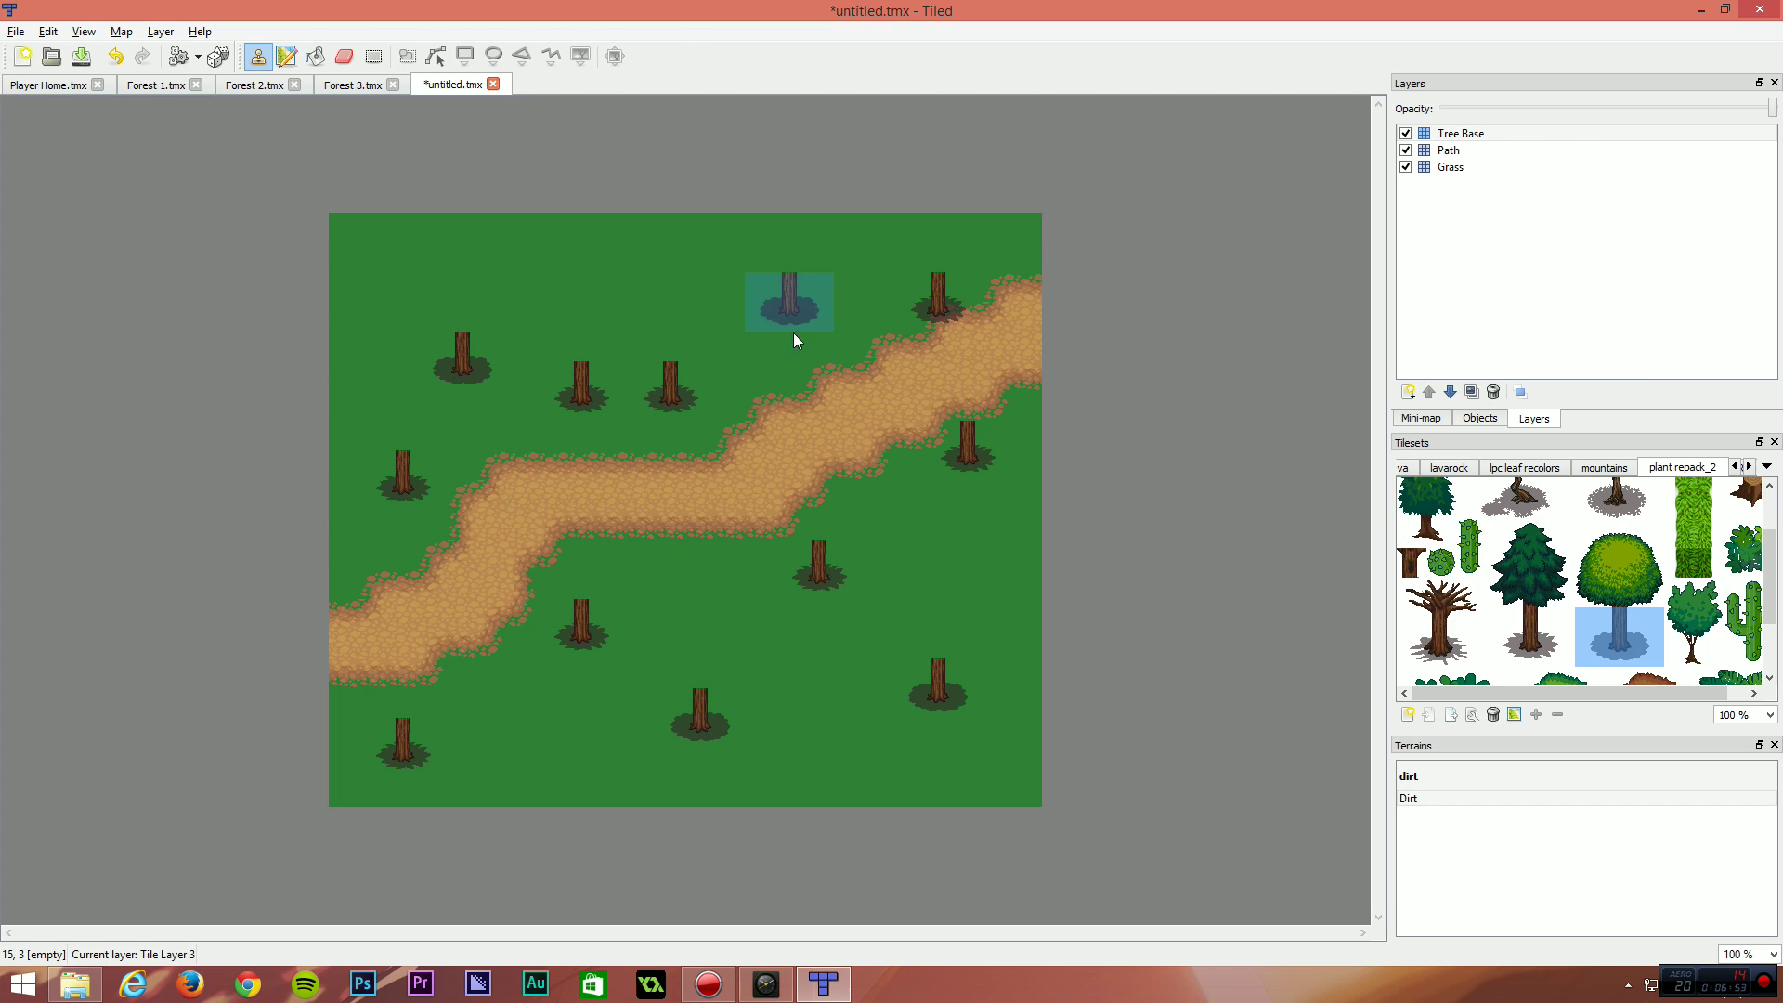
{"action": "left_click", "coordinate": [793, 336]}
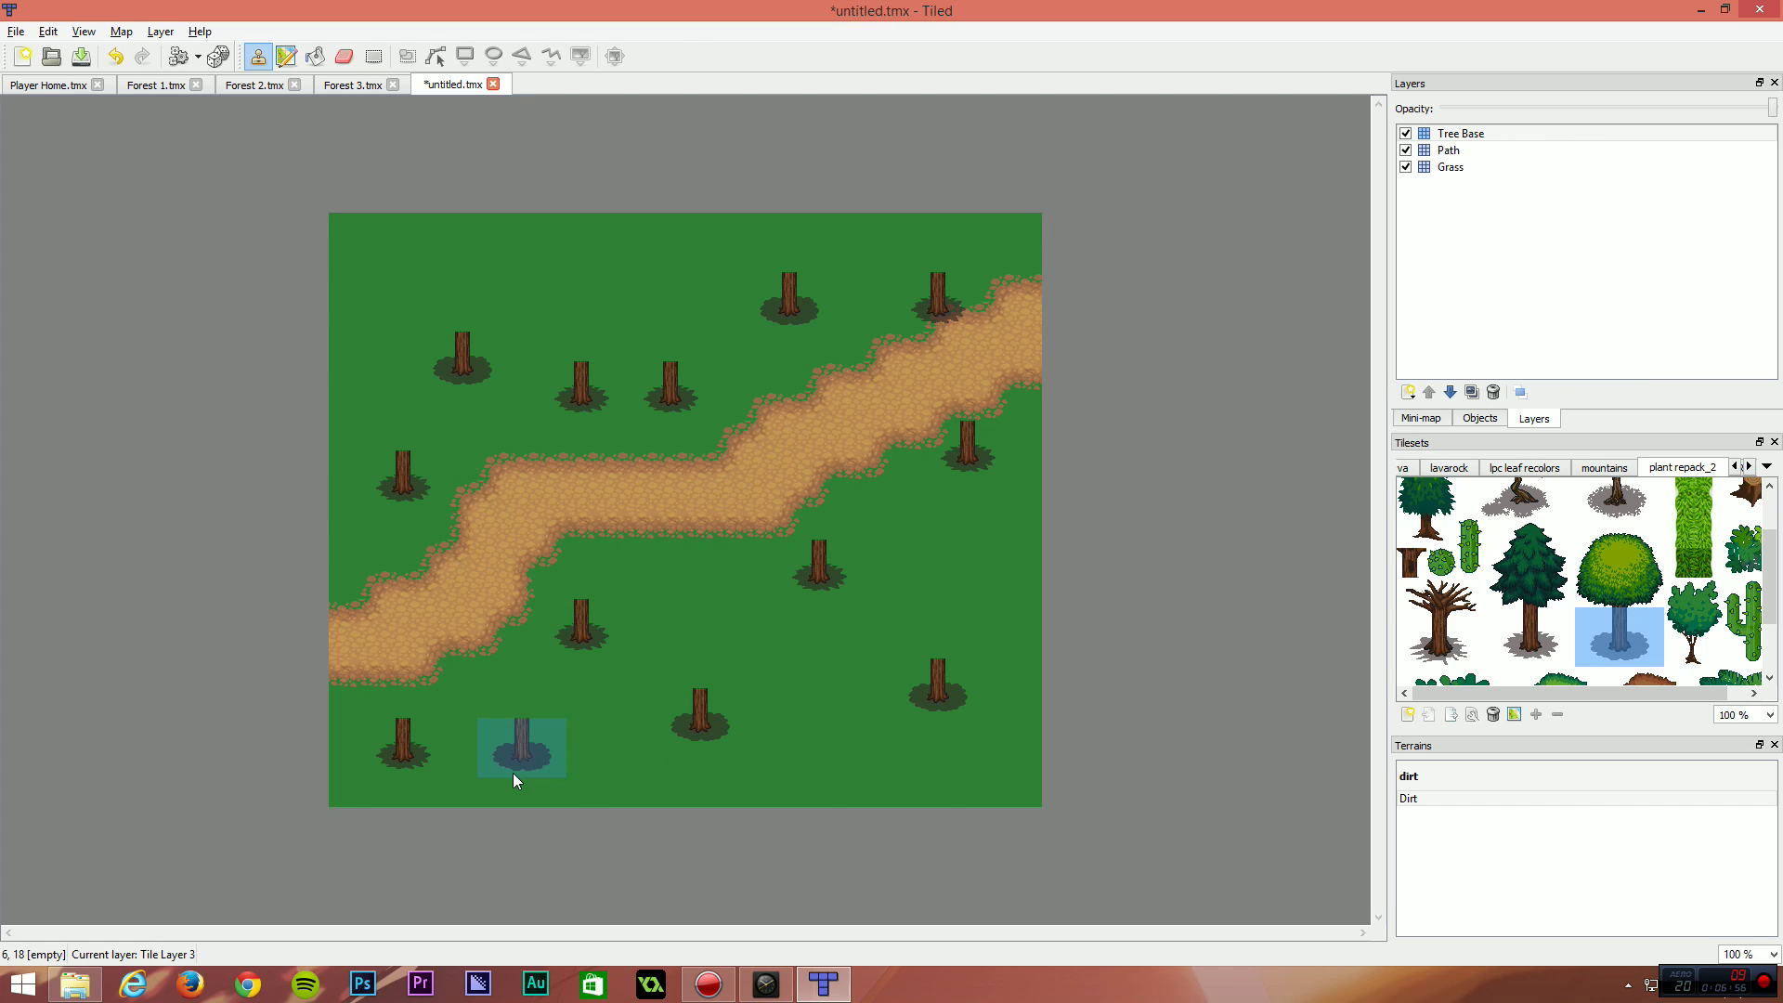
Add a new tile layer above the Tree Base layer and name it Tree Tops.
{"action": "left_click", "coordinate": [1407, 392]}
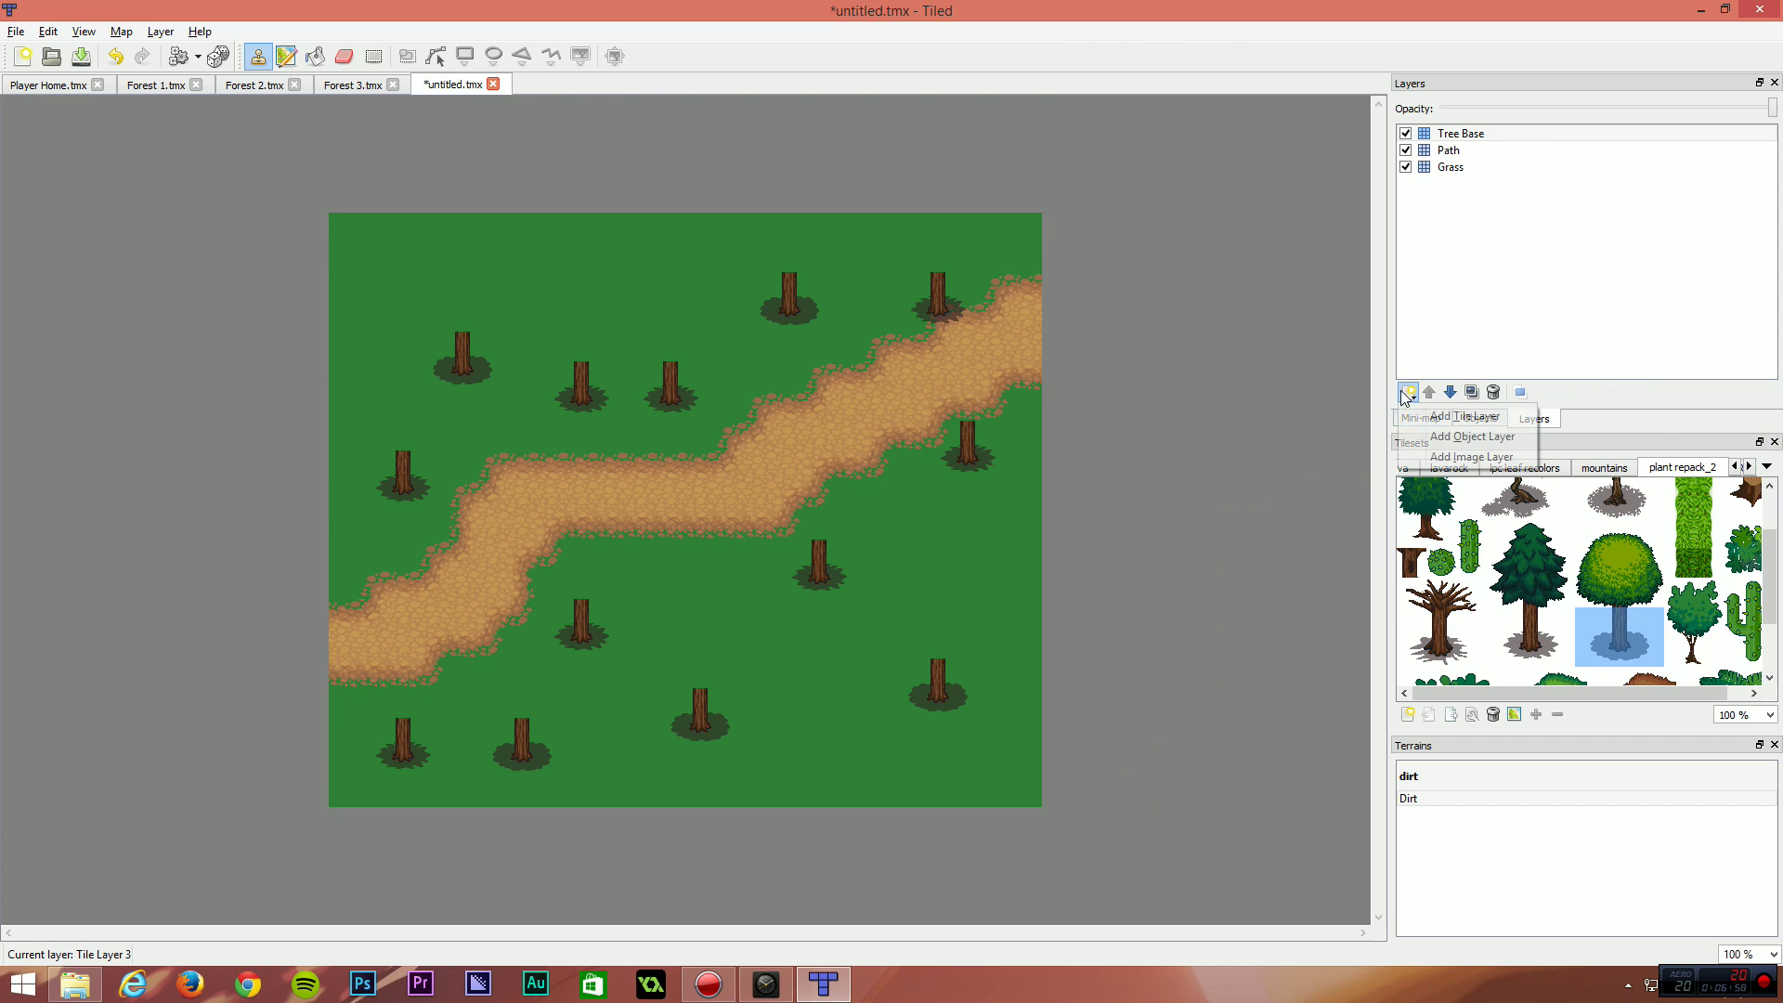
{"action": "left_click", "coordinate": [1462, 416]}
{"action": "type", "text": "Tr"}
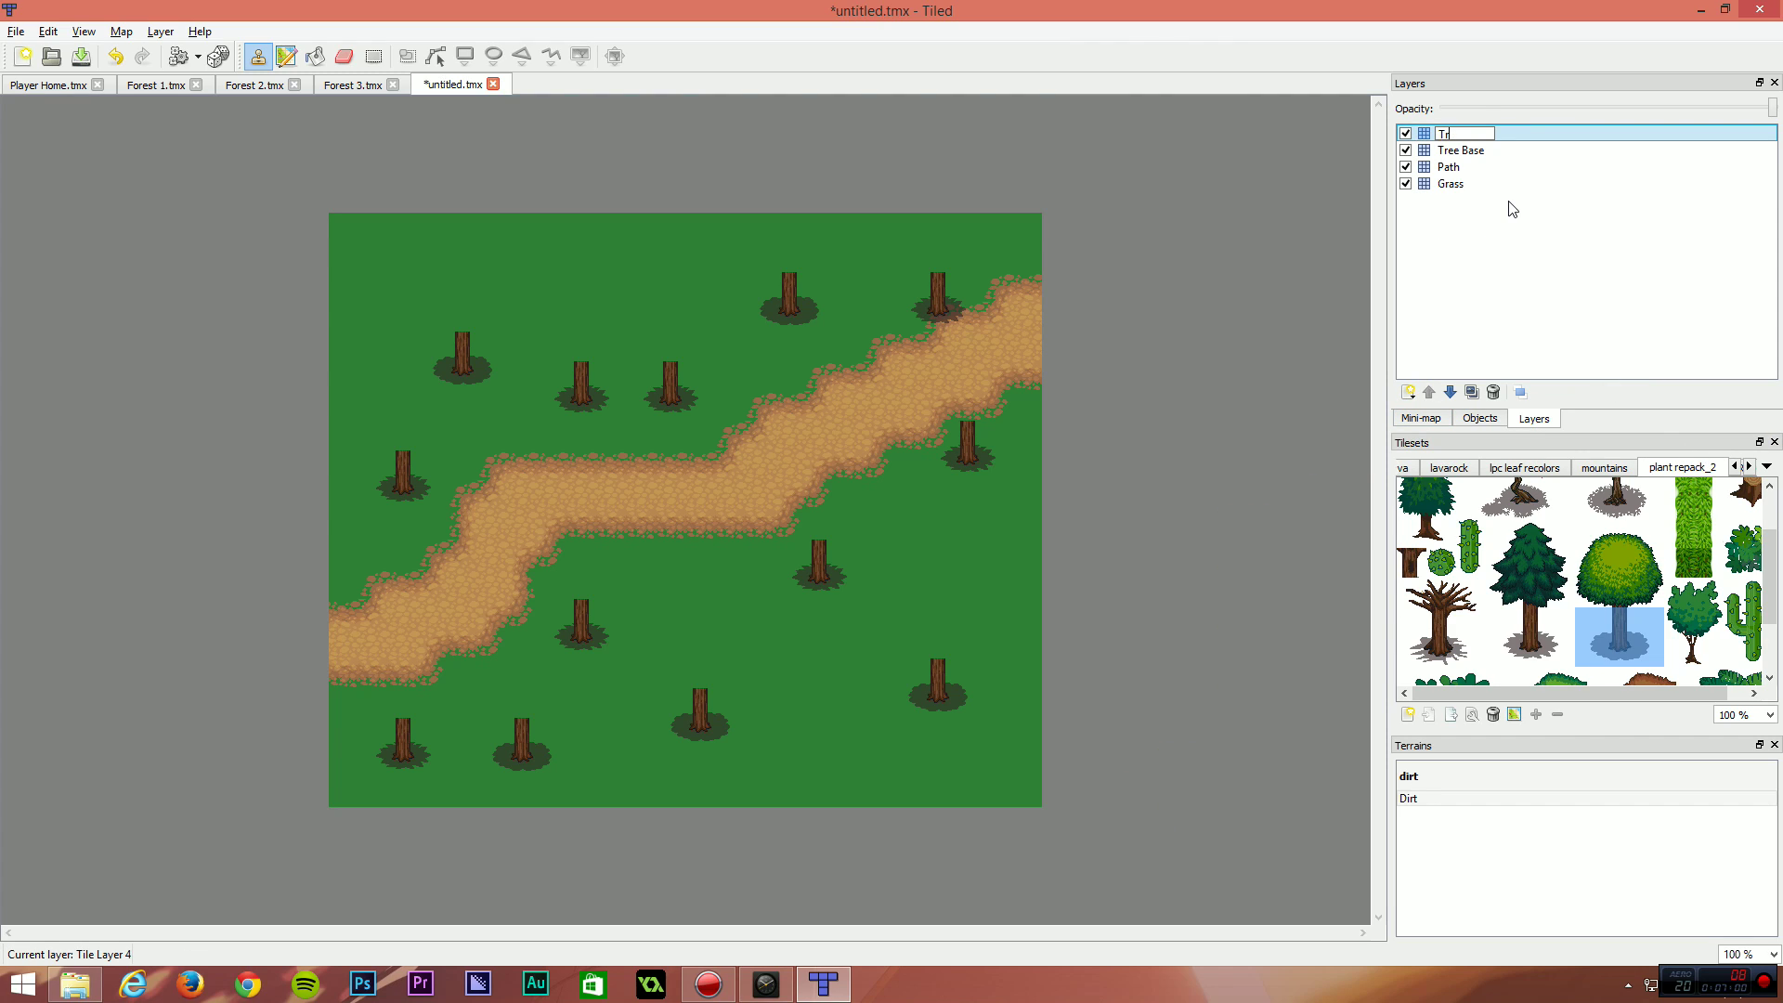
{"action": "type", "text": "ee Tops"}
{"action": "key", "text": "Return"}
Stamp the dark conifer's crown onto the eight conifer trunks on the Tree Tops layer, undoing any crown placed on a round-tree trunk.
{"action": "left_click_drag", "start_coordinate": [1499, 529], "coordinate": [1564, 609]}
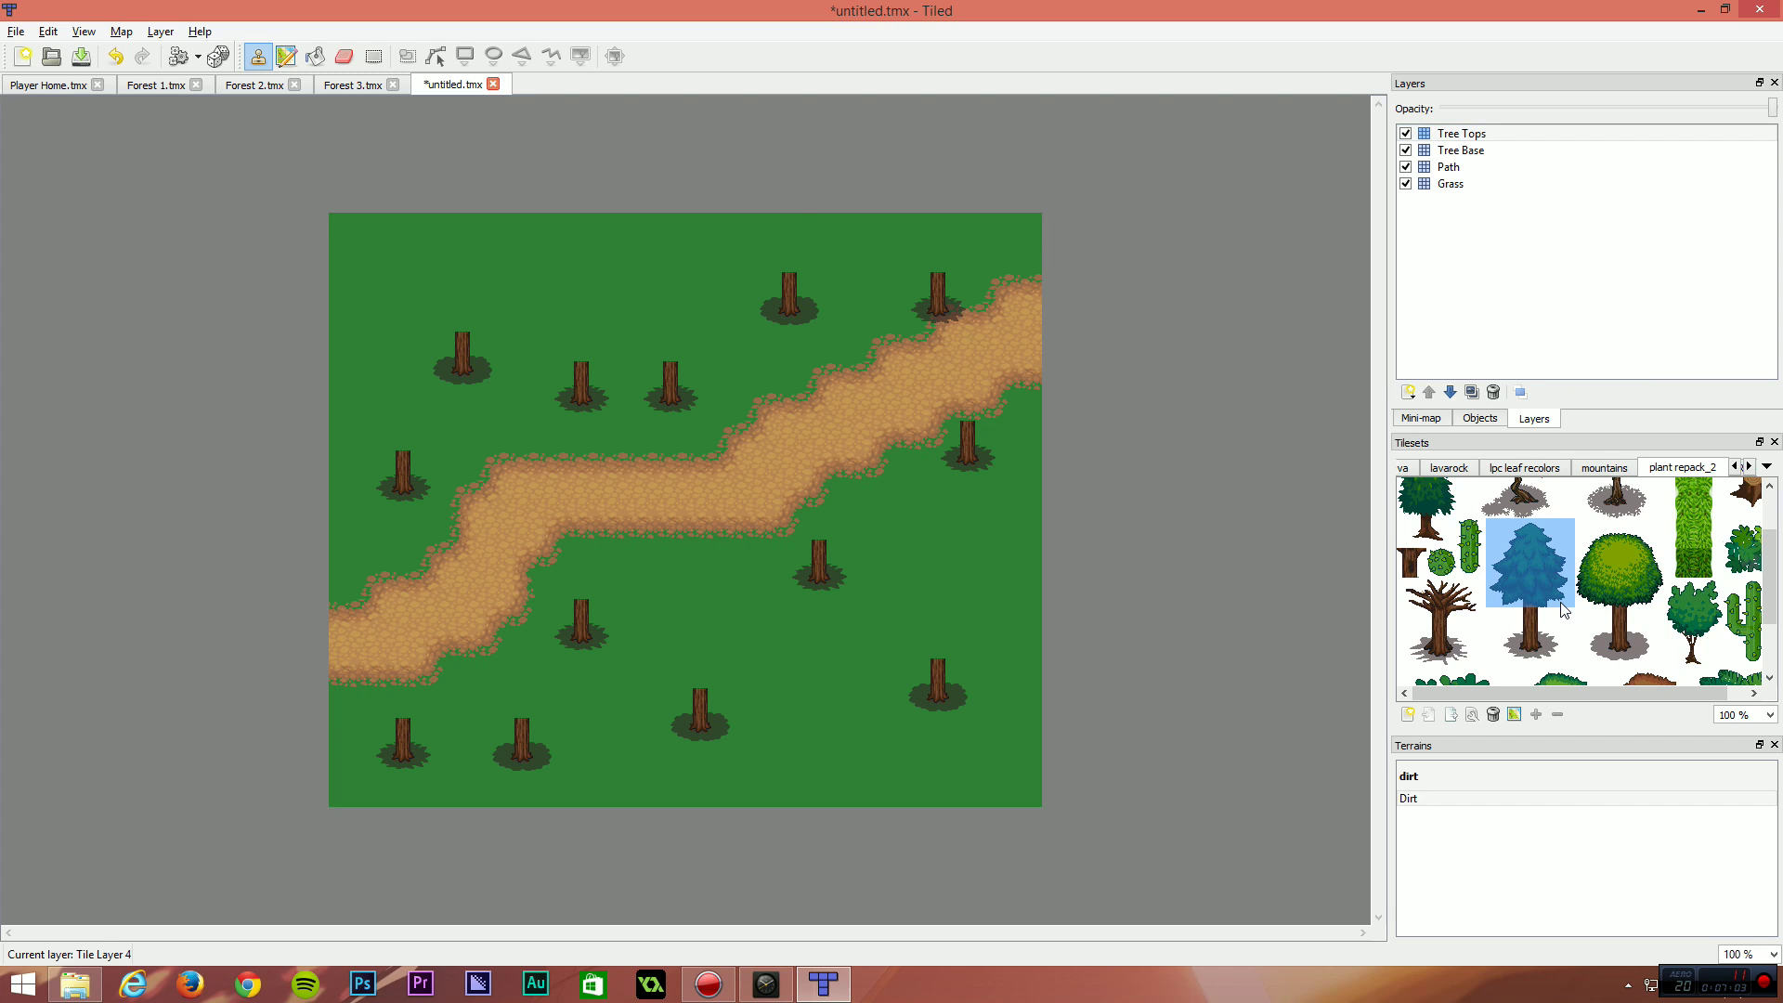
{"action": "left_click", "coordinate": [789, 237]}
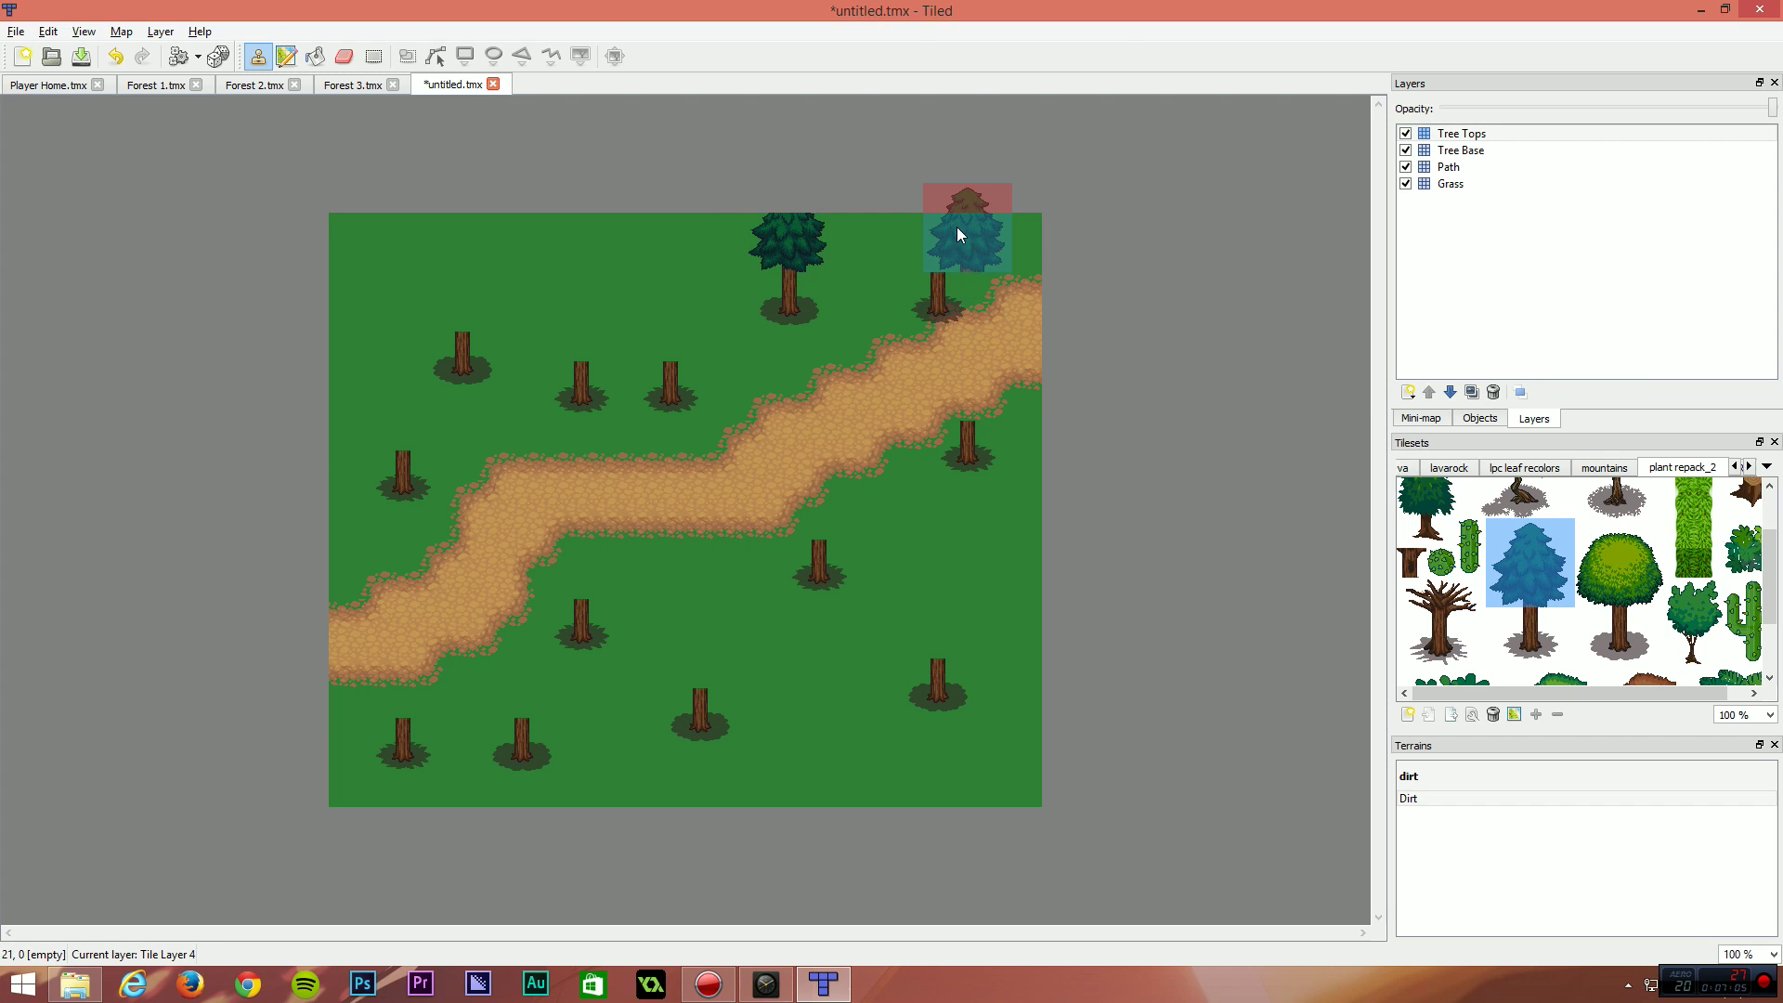
{"action": "key", "text": "ctrl+z"}
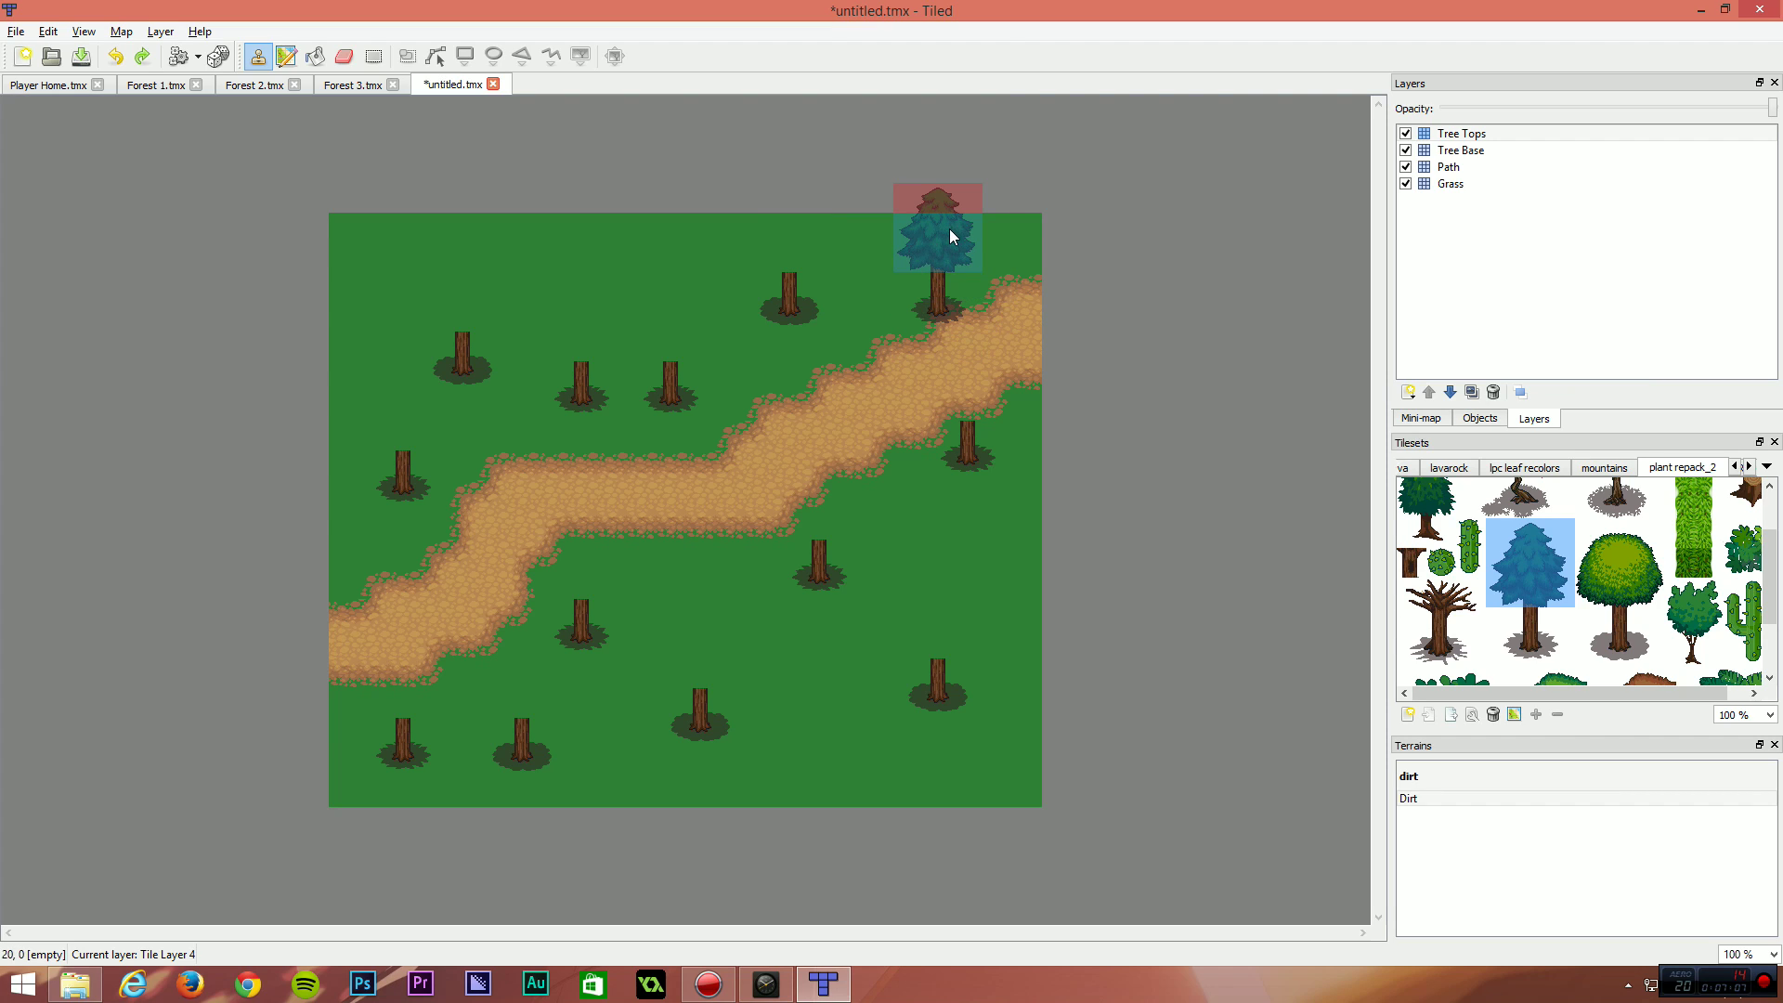
{"action": "left_click", "coordinate": [949, 236]}
{"action": "left_click", "coordinate": [981, 399]}
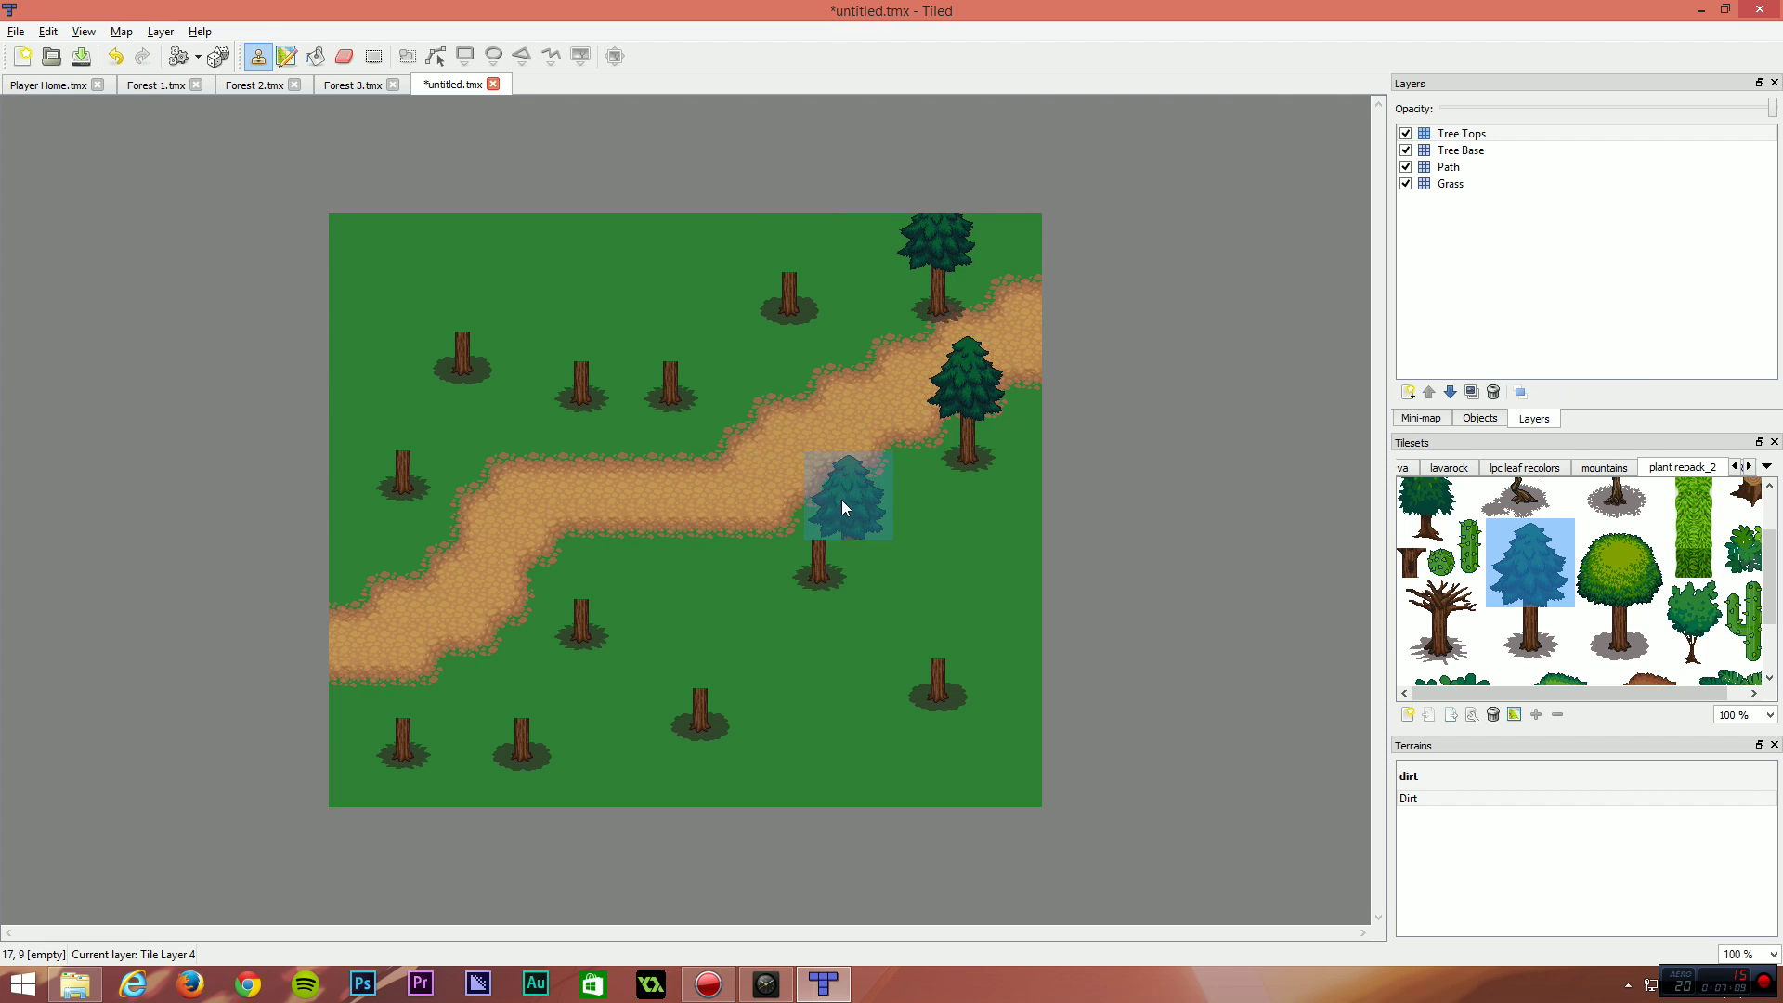
{"action": "left_click", "coordinate": [818, 511]}
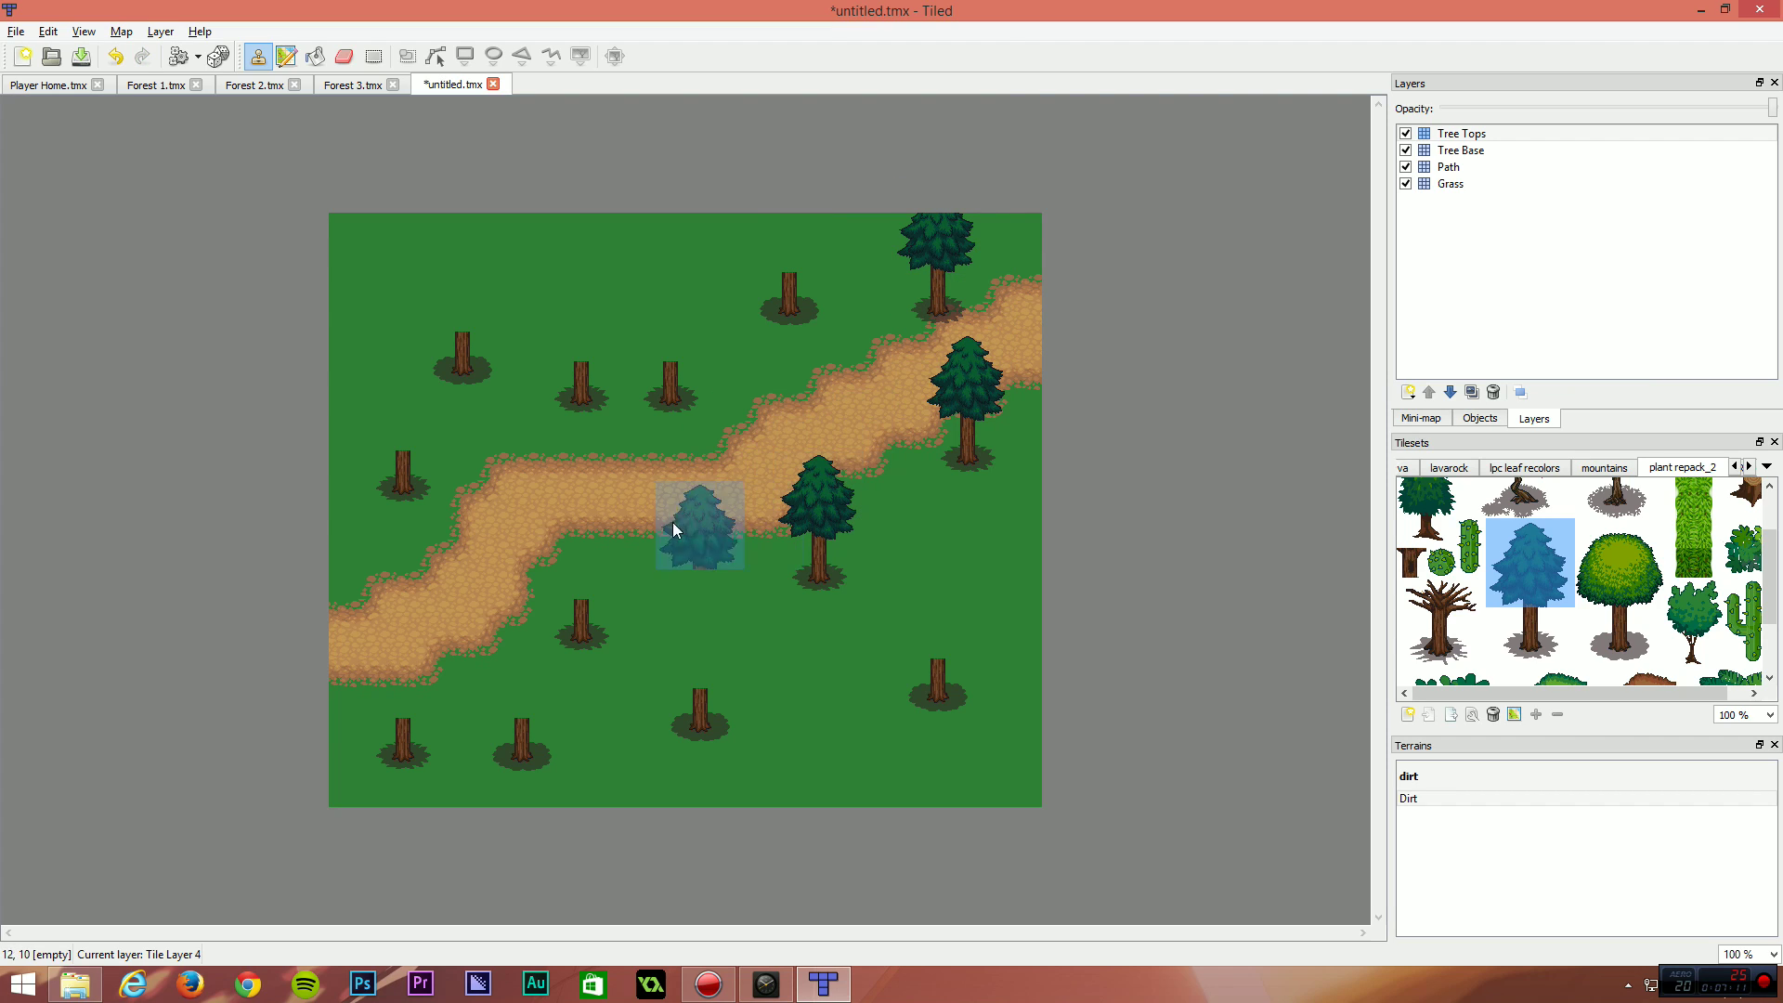
{"action": "left_click", "coordinate": [573, 581]}
{"action": "left_click", "coordinate": [454, 300]}
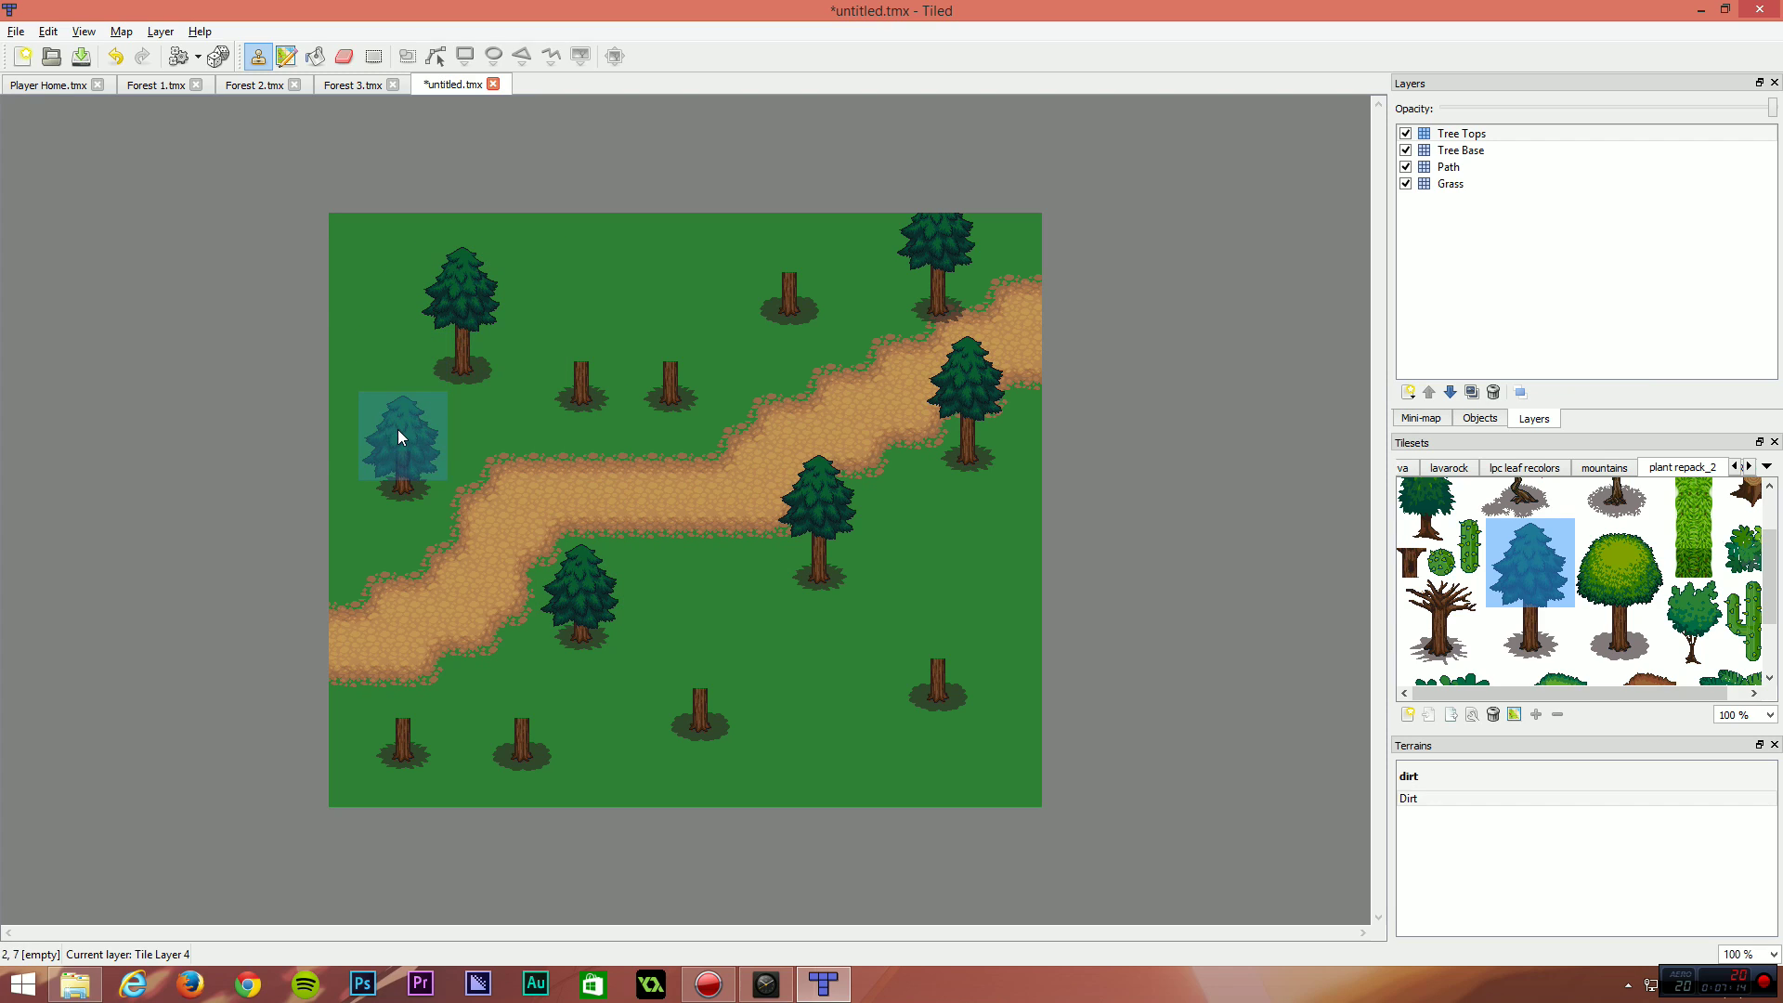
{"action": "key", "text": "ctrl+z"}
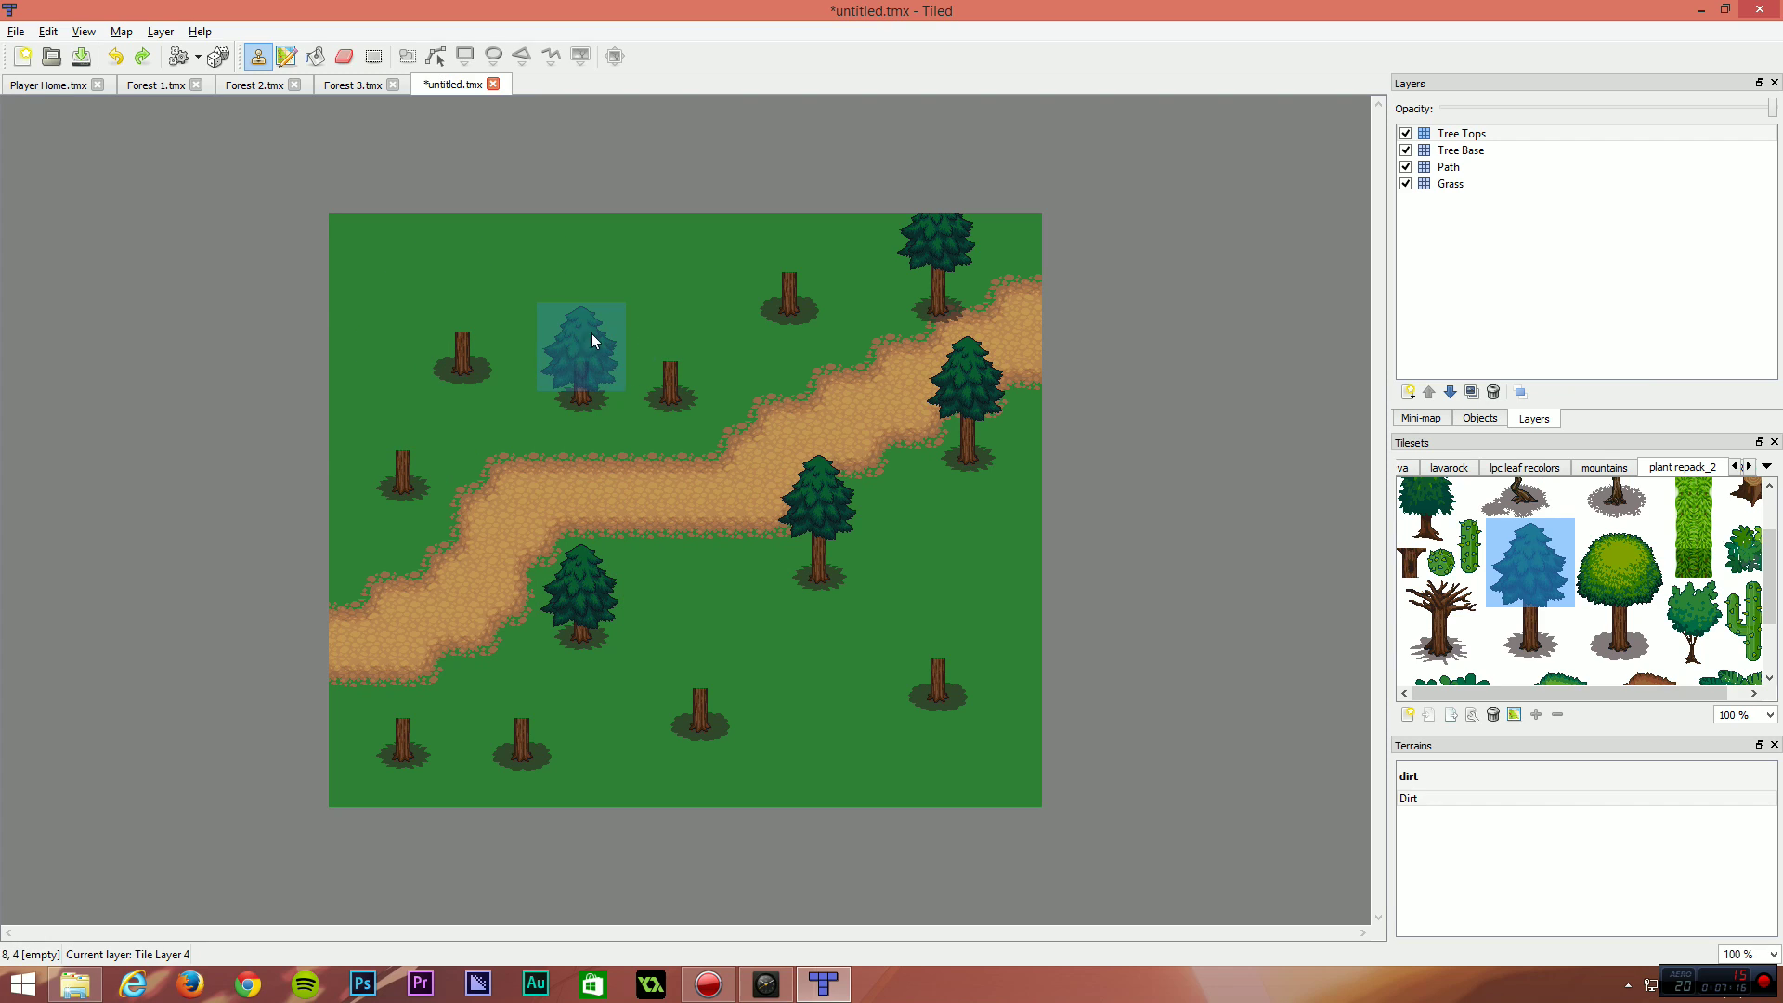
{"action": "left_click", "coordinate": [591, 336]}
{"action": "left_click", "coordinate": [666, 319]}
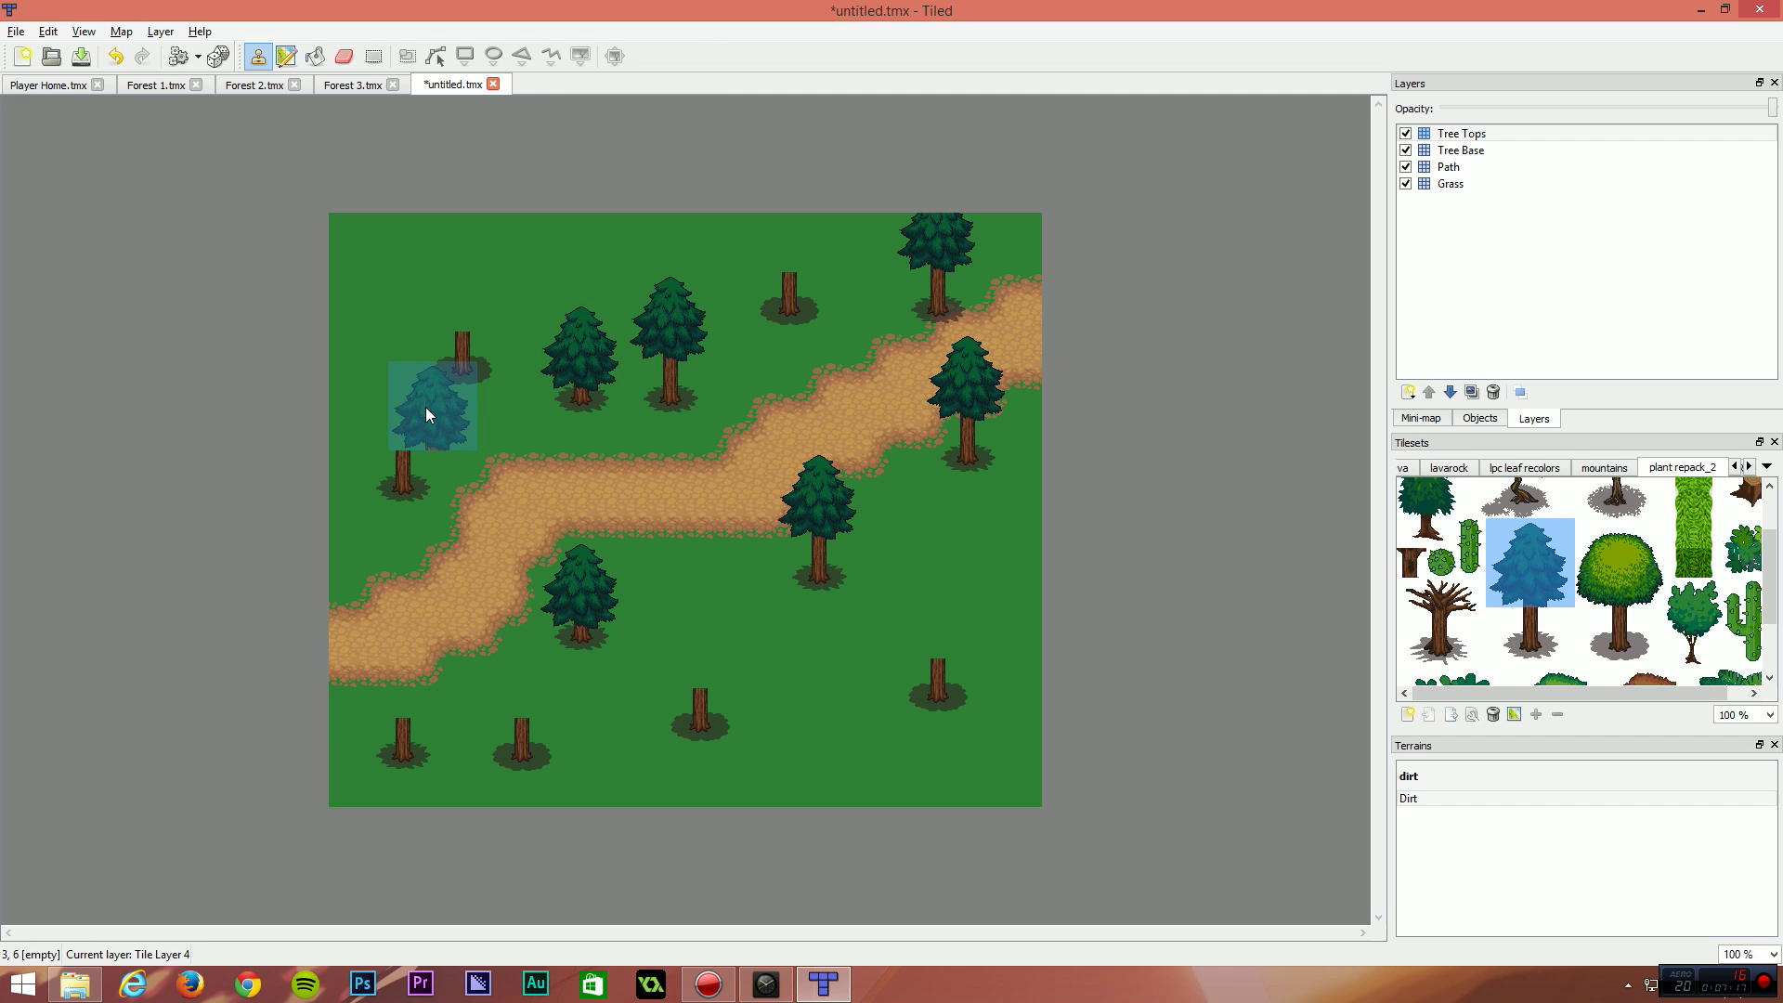
{"action": "left_click", "coordinate": [409, 423]}
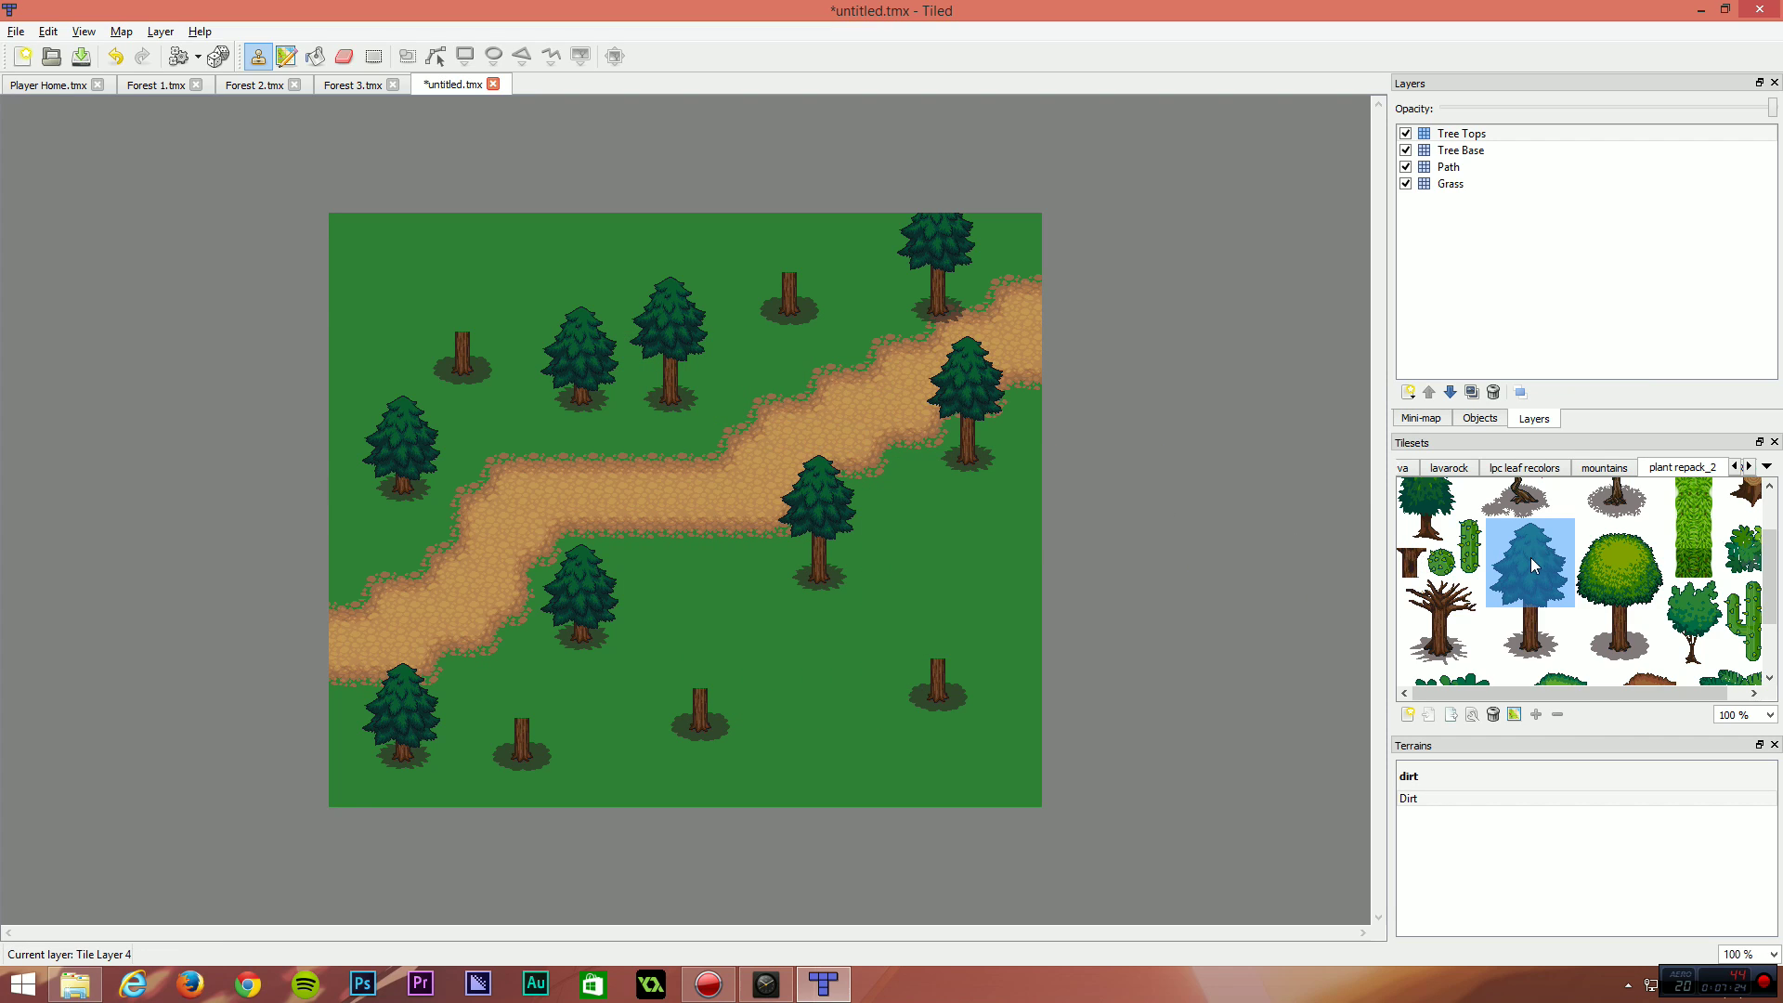
Stamp the round green tree's crown onto the five remaining bare trunks on the Tree Tops layer.
{"action": "left_click", "coordinate": [1587, 539]}
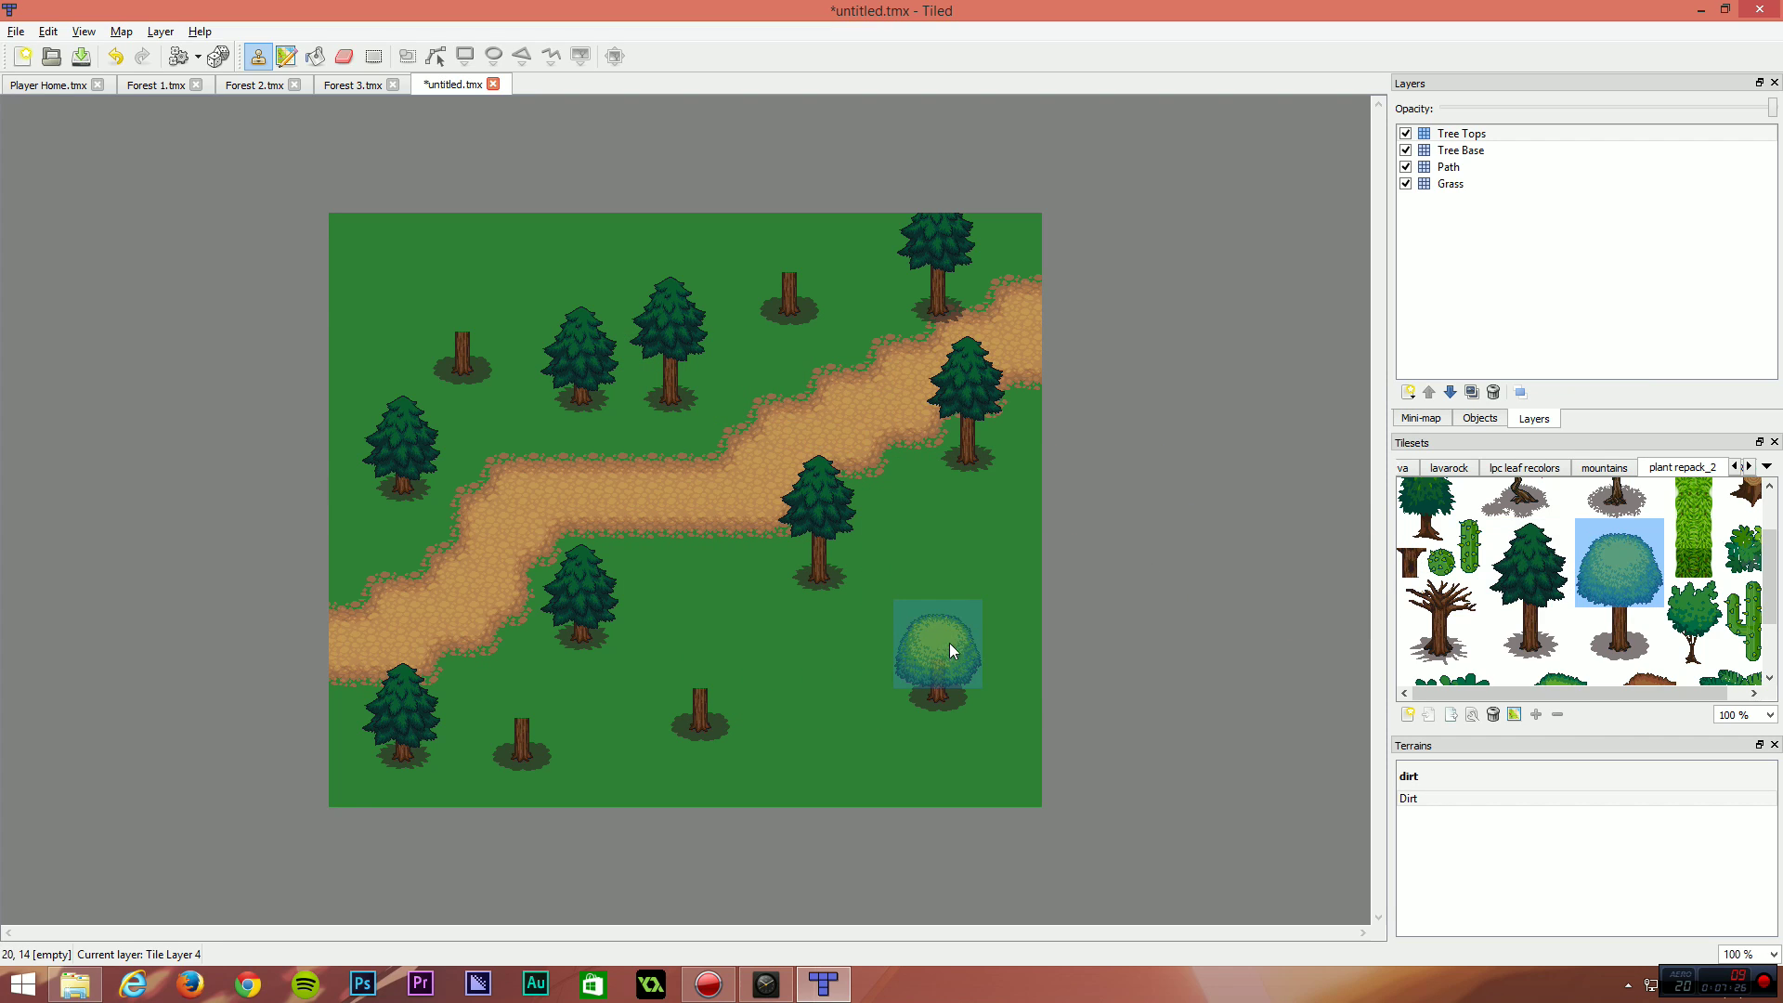
{"action": "left_click", "coordinate": [934, 630]}
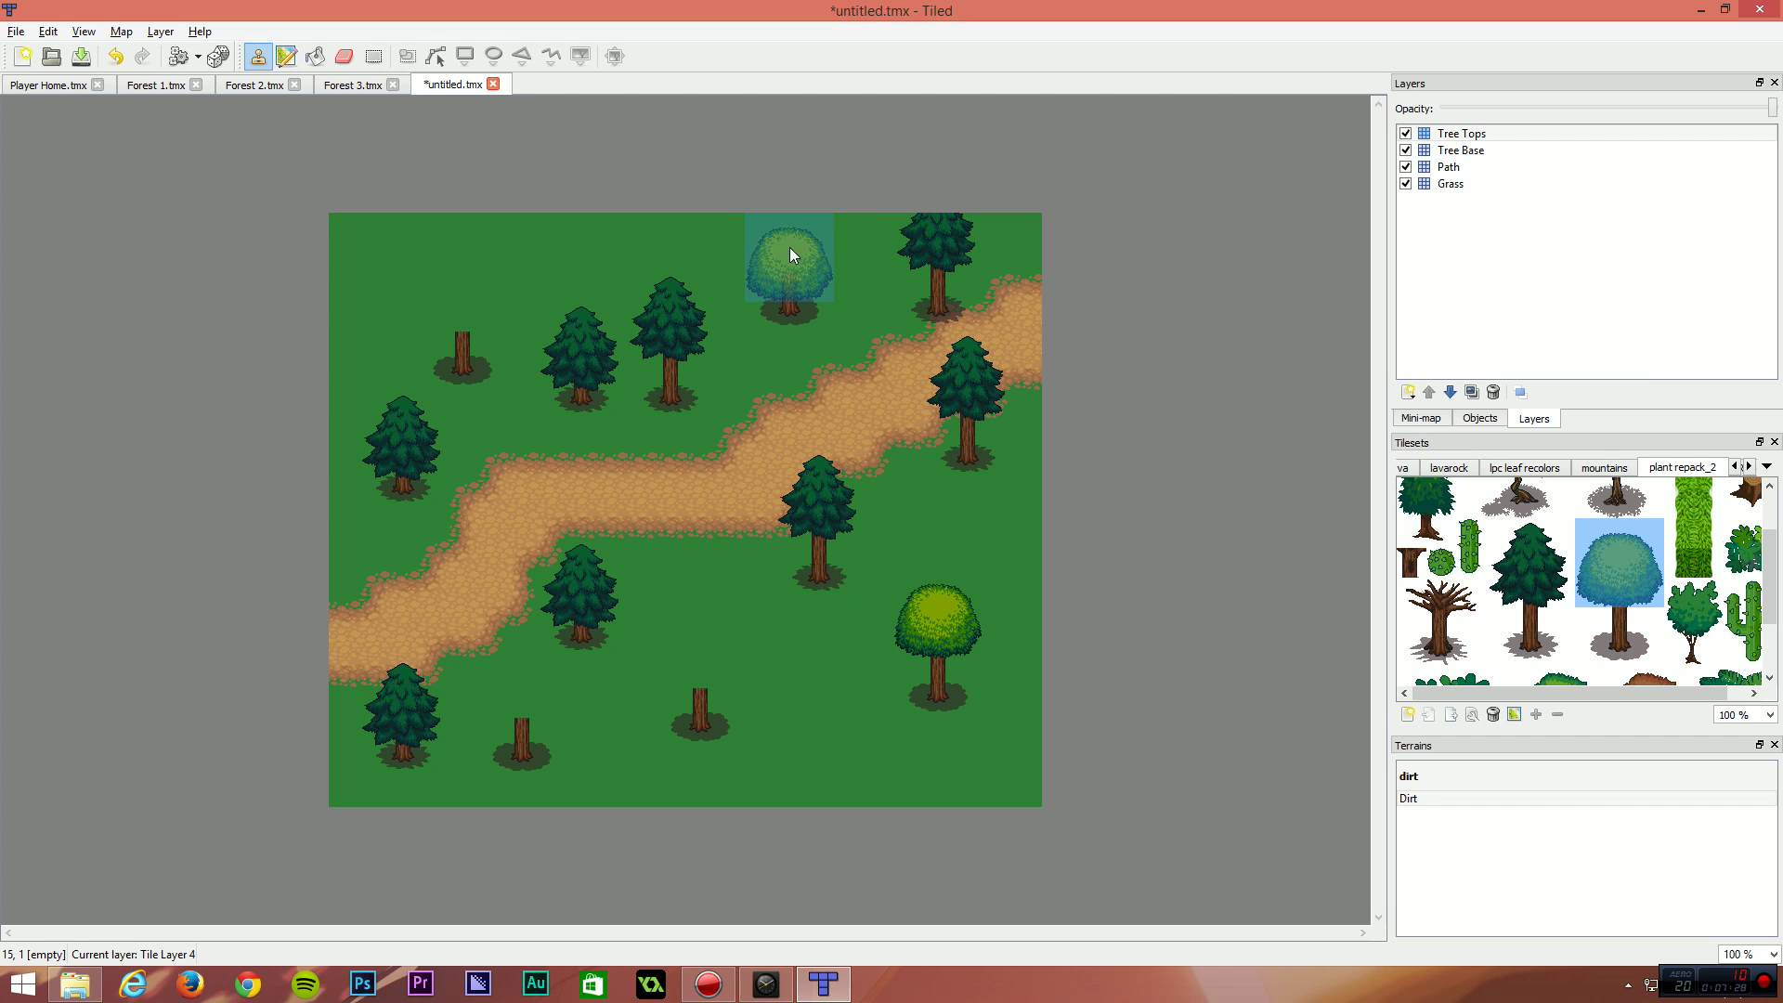
{"action": "left_click", "coordinate": [783, 263]}
{"action": "left_click", "coordinate": [456, 302]}
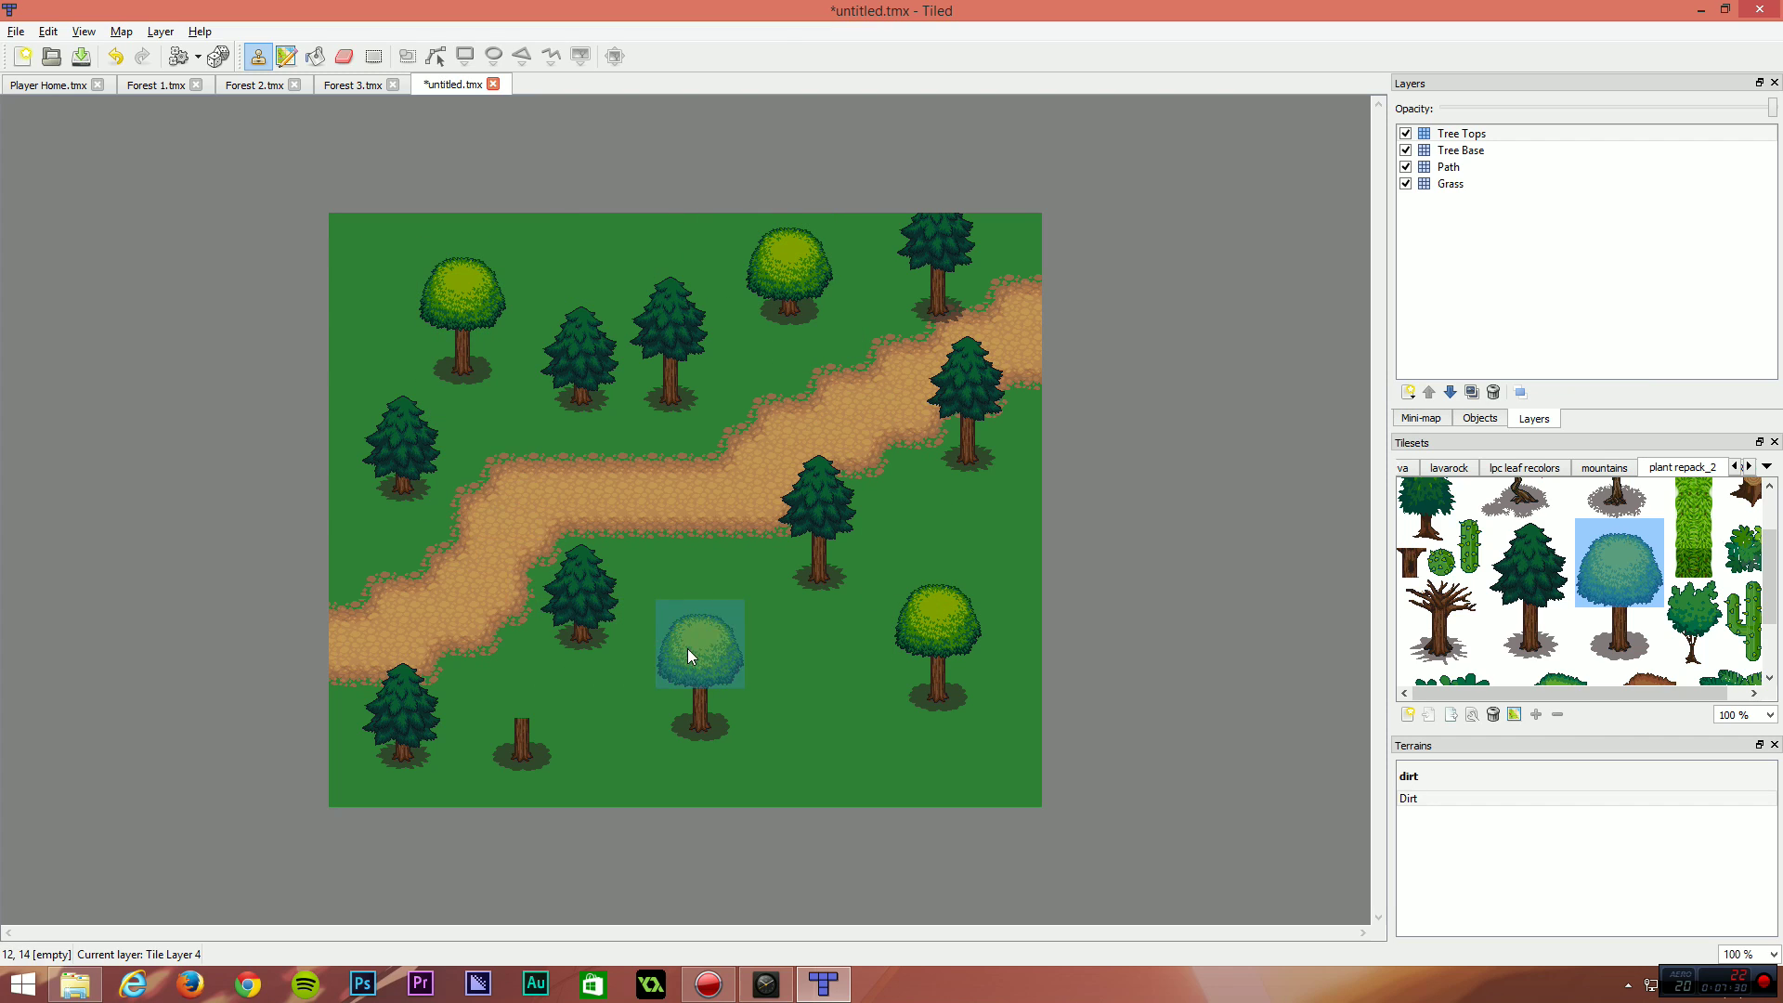
{"action": "left_click", "coordinate": [695, 662]}
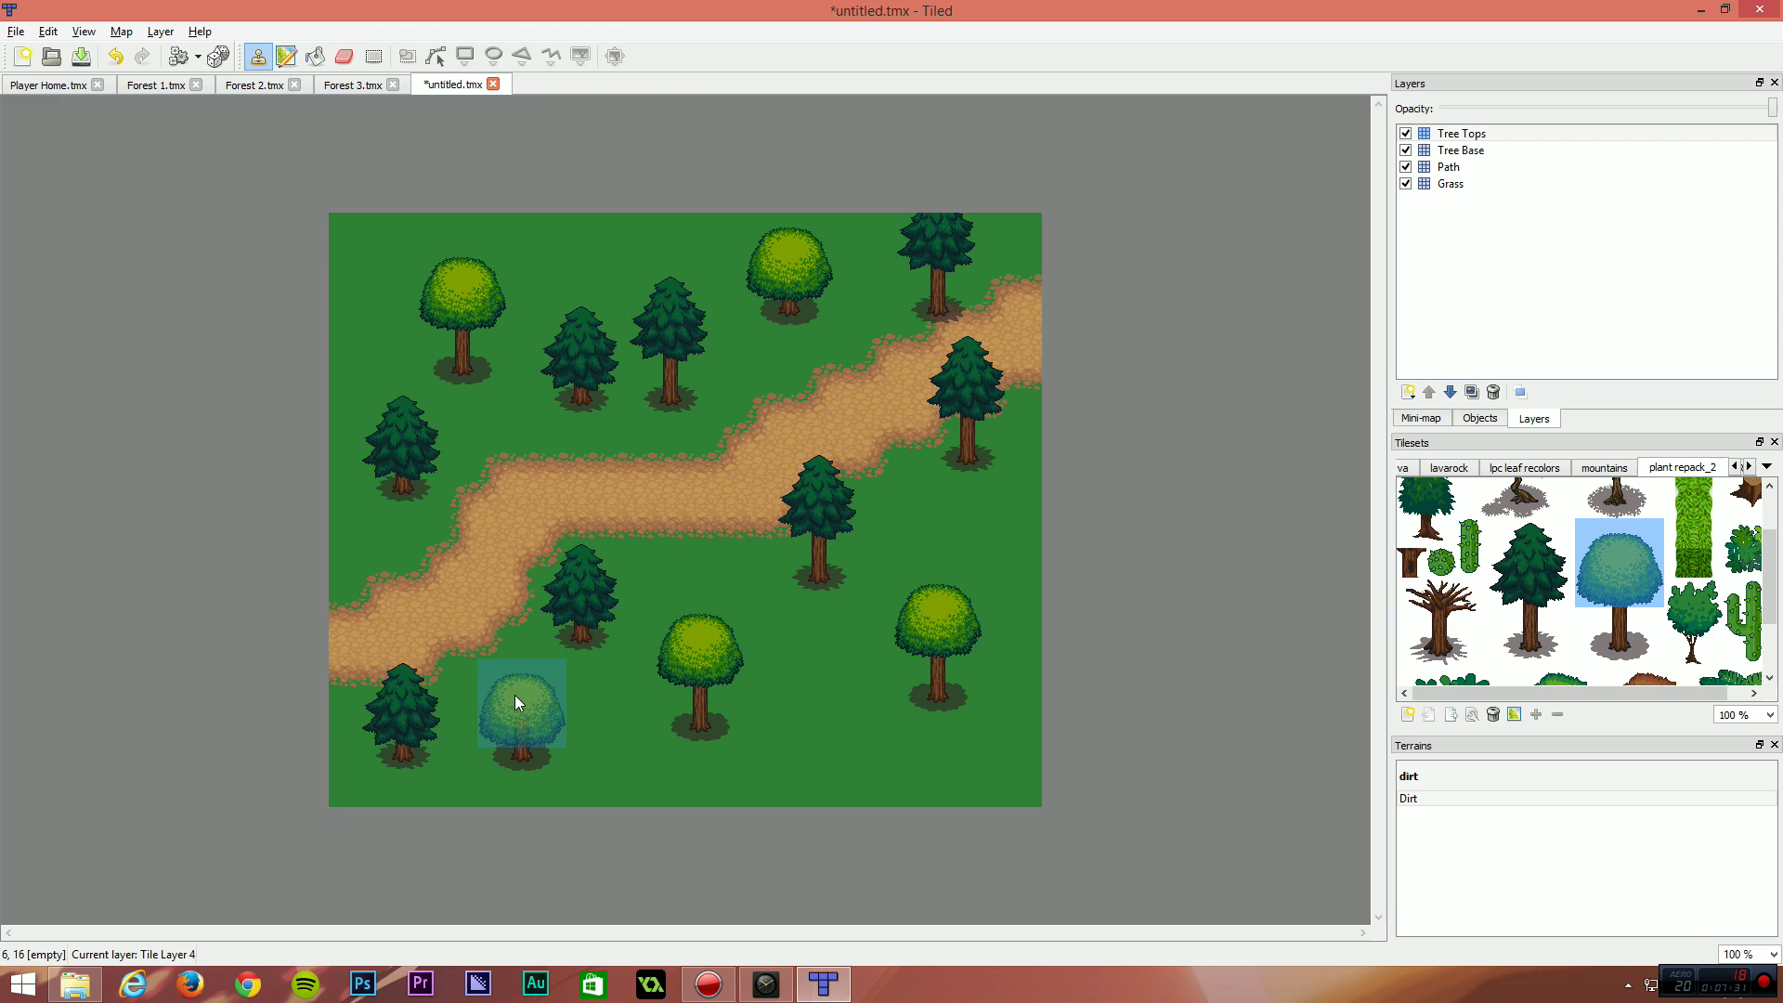
{"action": "left_click", "coordinate": [515, 695]}
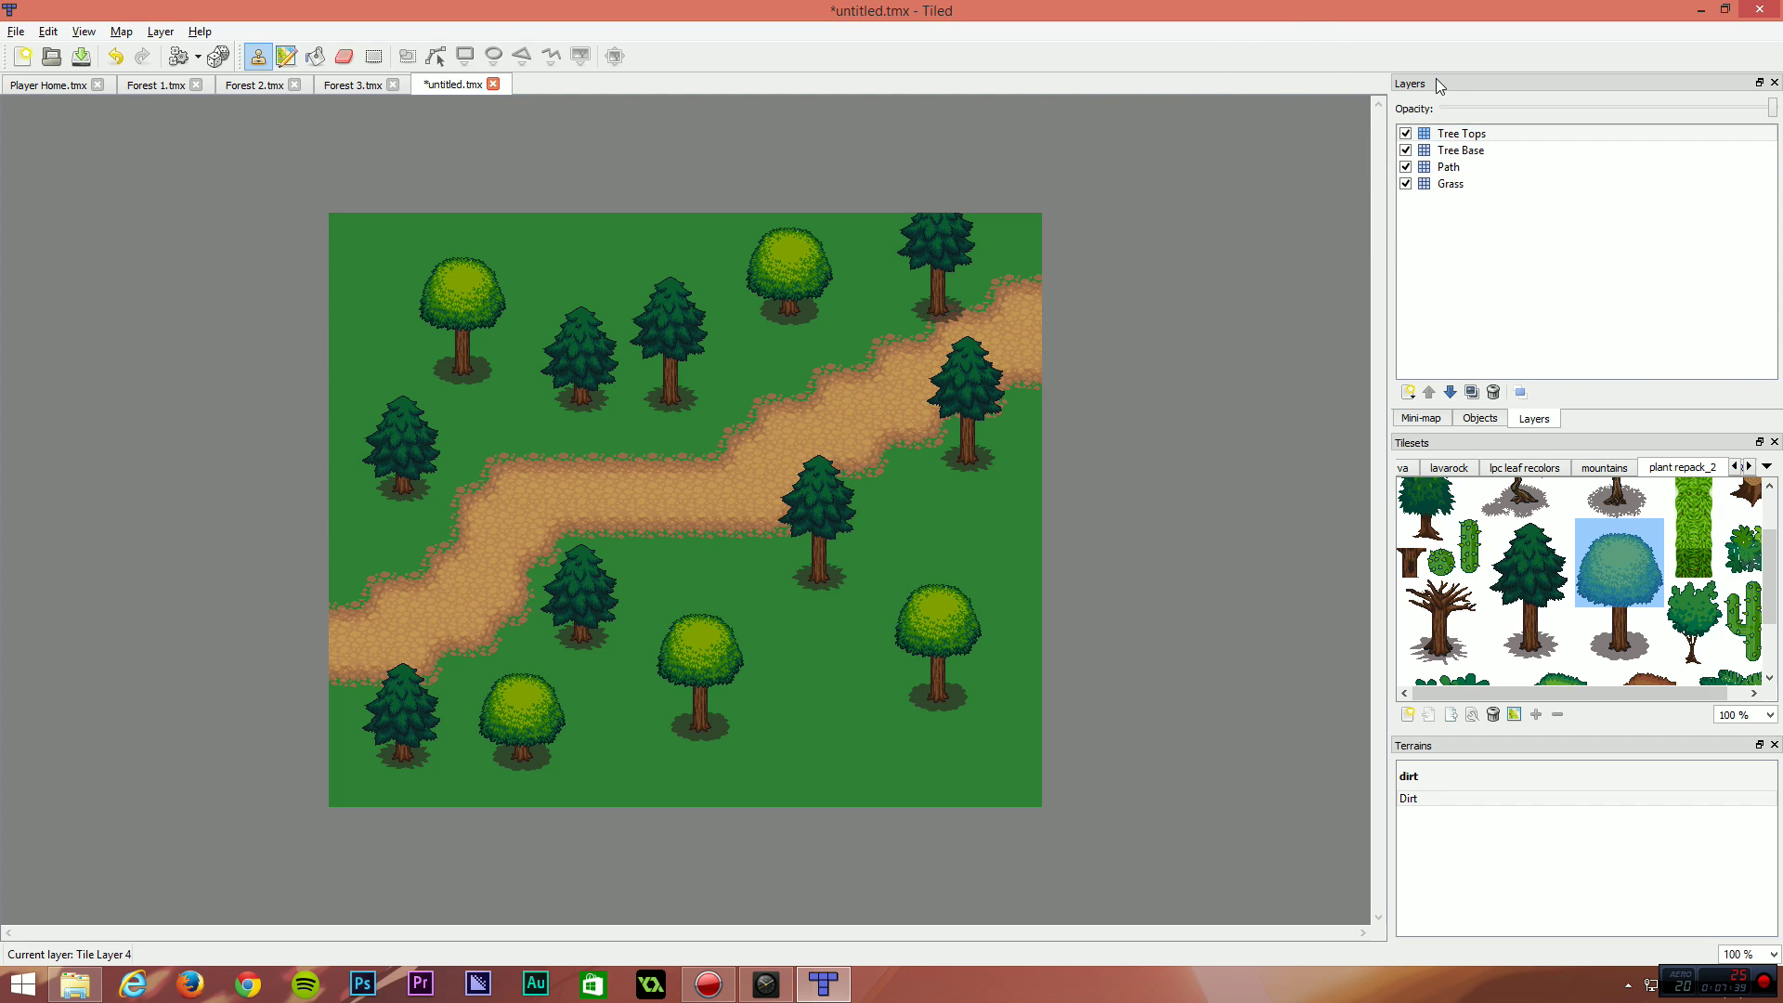
Hide and show the Tree Tops, Tree Base, Path and Grass layers one by one to examine what each contains.
{"action": "left_click", "coordinate": [1405, 133]}
{"action": "left_click", "coordinate": [1406, 133]}
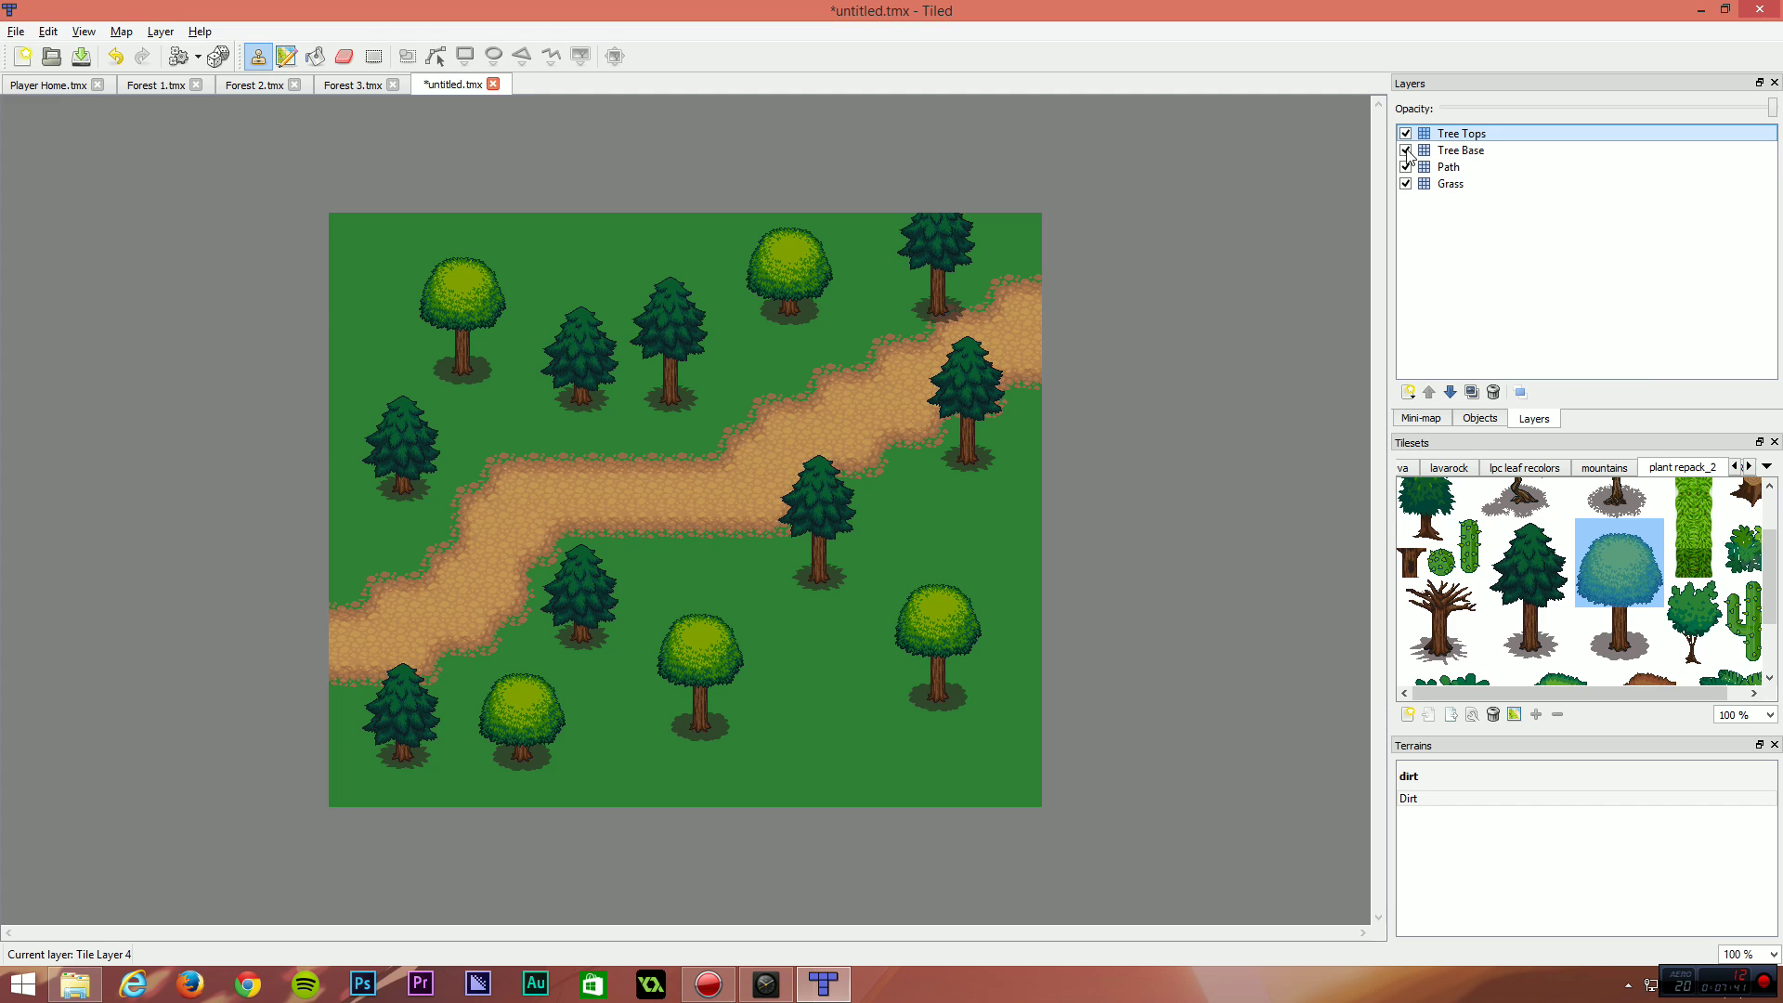
{"action": "left_click", "coordinate": [1405, 149]}
{"action": "left_click", "coordinate": [1406, 150]}
{"action": "left_click", "coordinate": [1405, 166]}
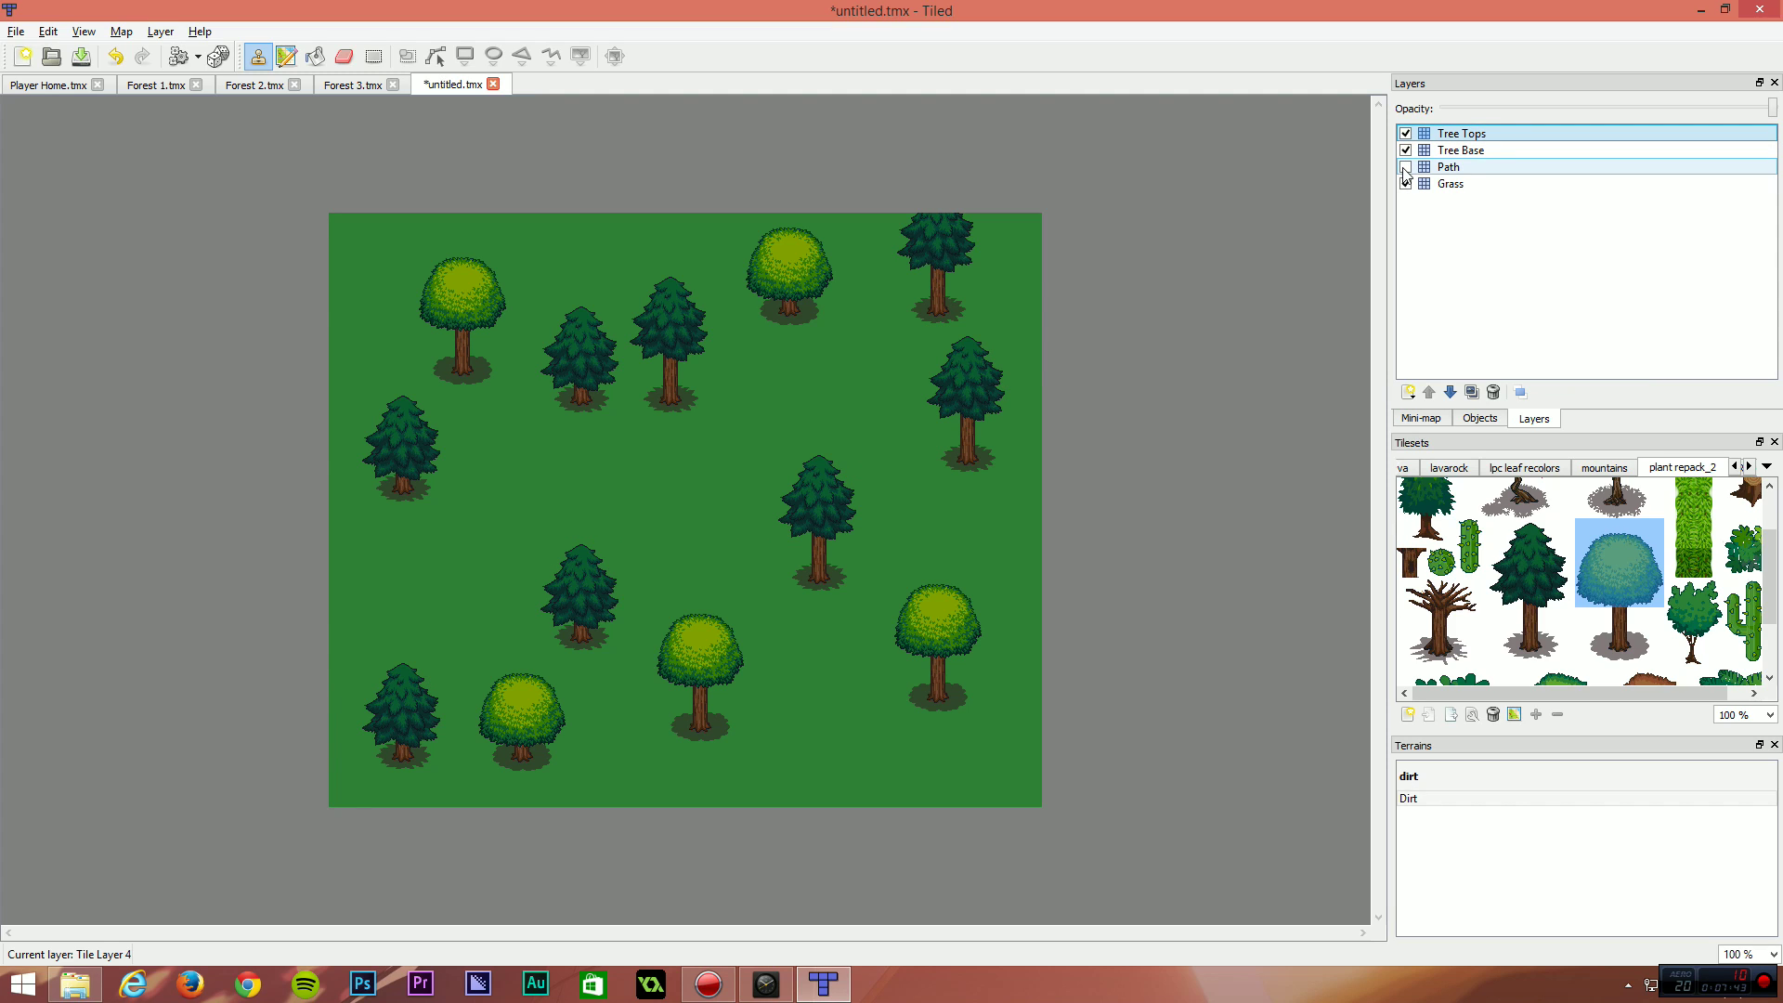
{"action": "left_click", "coordinate": [1405, 166]}
{"action": "left_click", "coordinate": [1406, 183]}
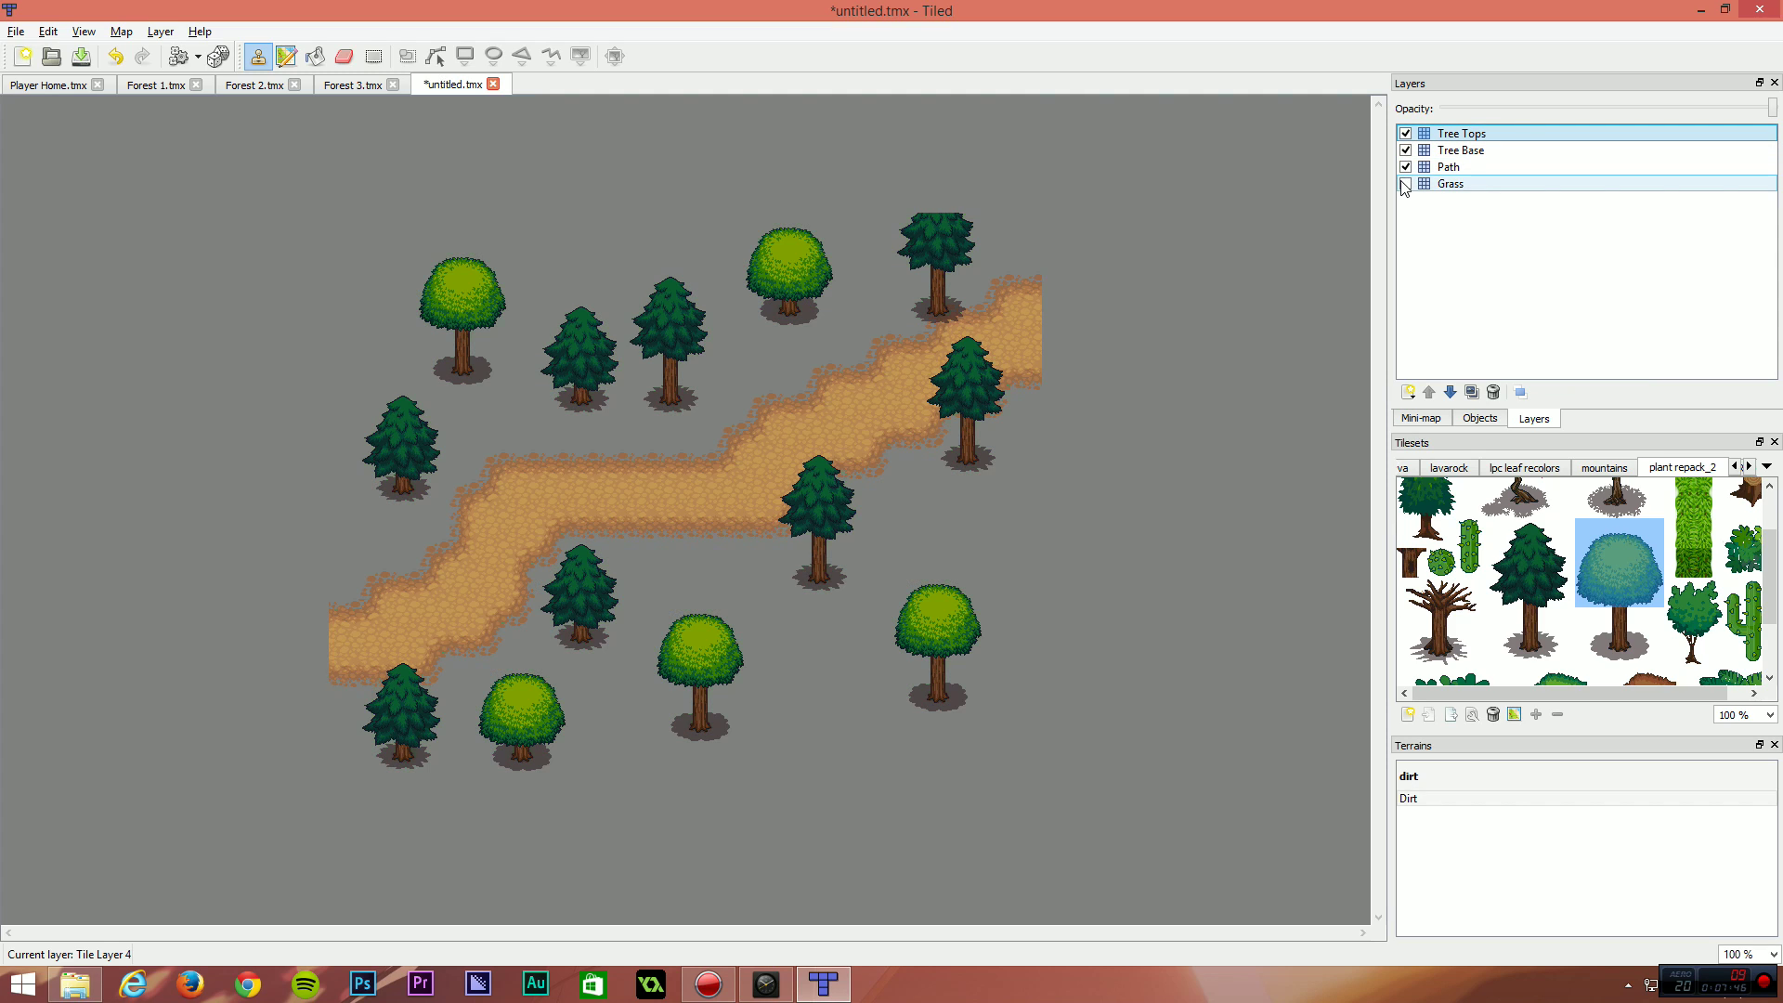
{"action": "left_click", "coordinate": [1405, 183]}
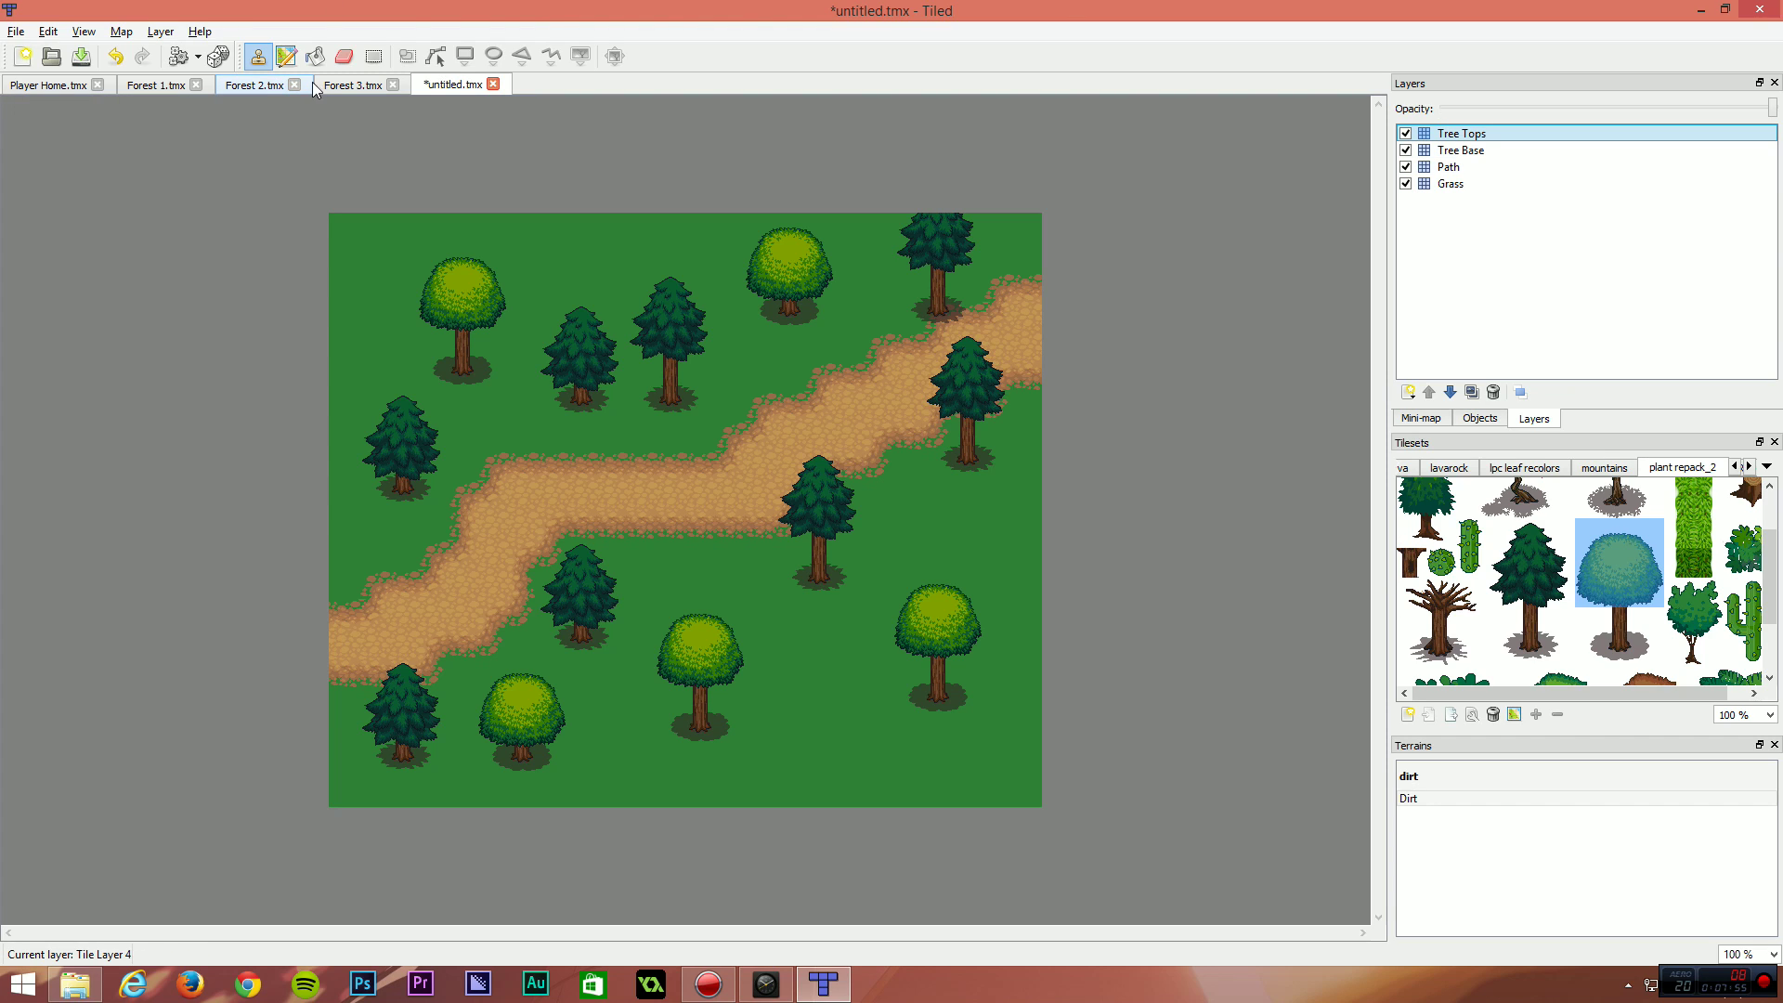
View the finished example maps Forest 3, Forest 2, Forest 1 and Player Home.
{"action": "left_click", "coordinate": [351, 84]}
{"action": "left_click", "coordinate": [258, 84]}
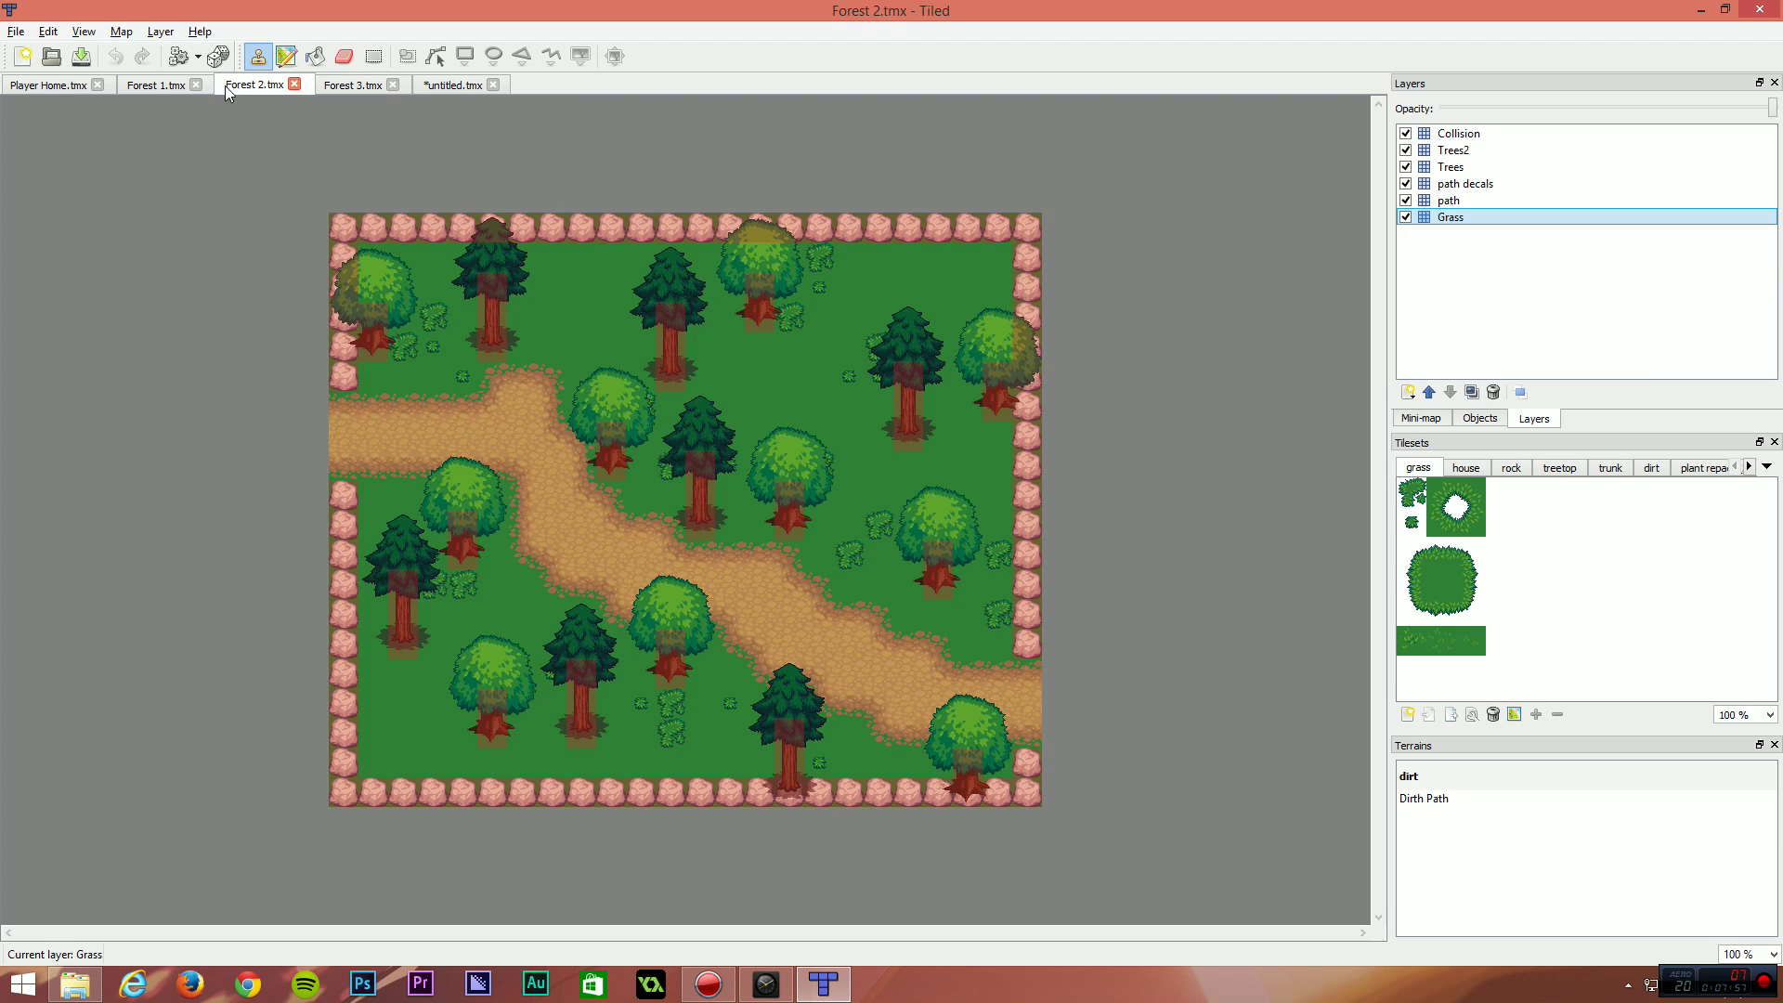
{"action": "left_click", "coordinate": [167, 86]}
{"action": "left_click", "coordinate": [81, 89]}
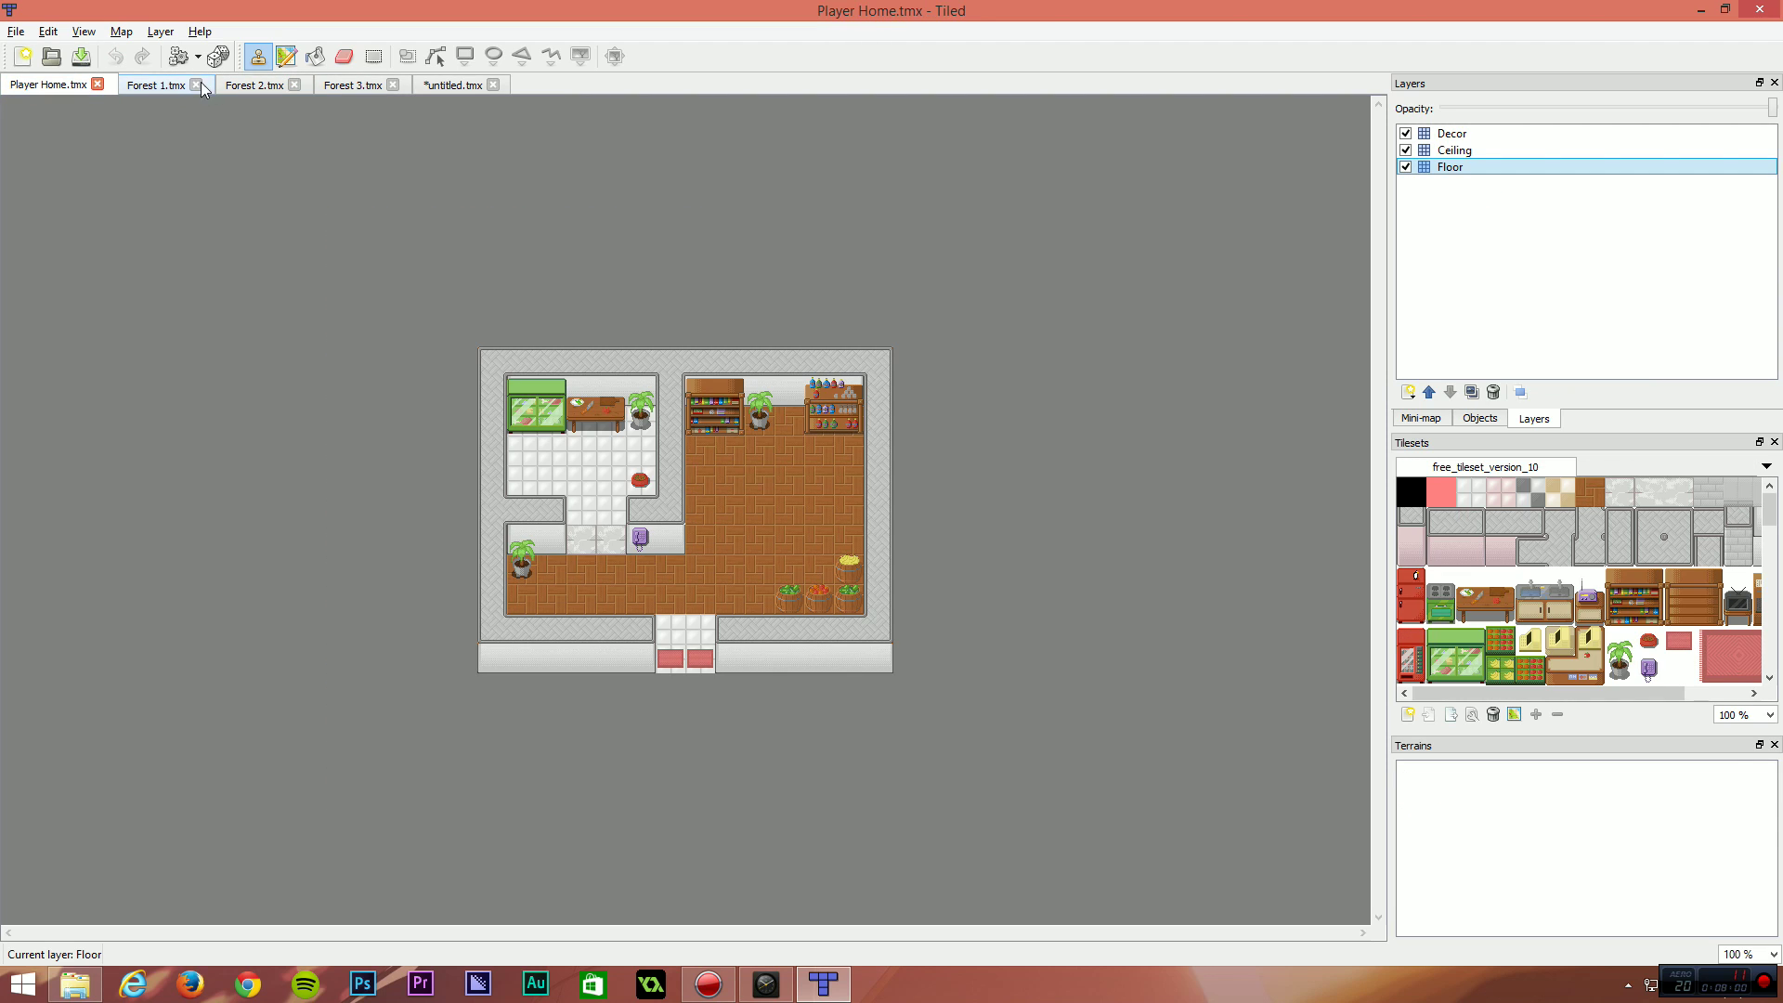
View the example maps Forest 1 and Forest 3 again for comparison, and return to the untitled forest map.
{"action": "left_click", "coordinate": [168, 85]}
{"action": "left_click", "coordinate": [349, 86]}
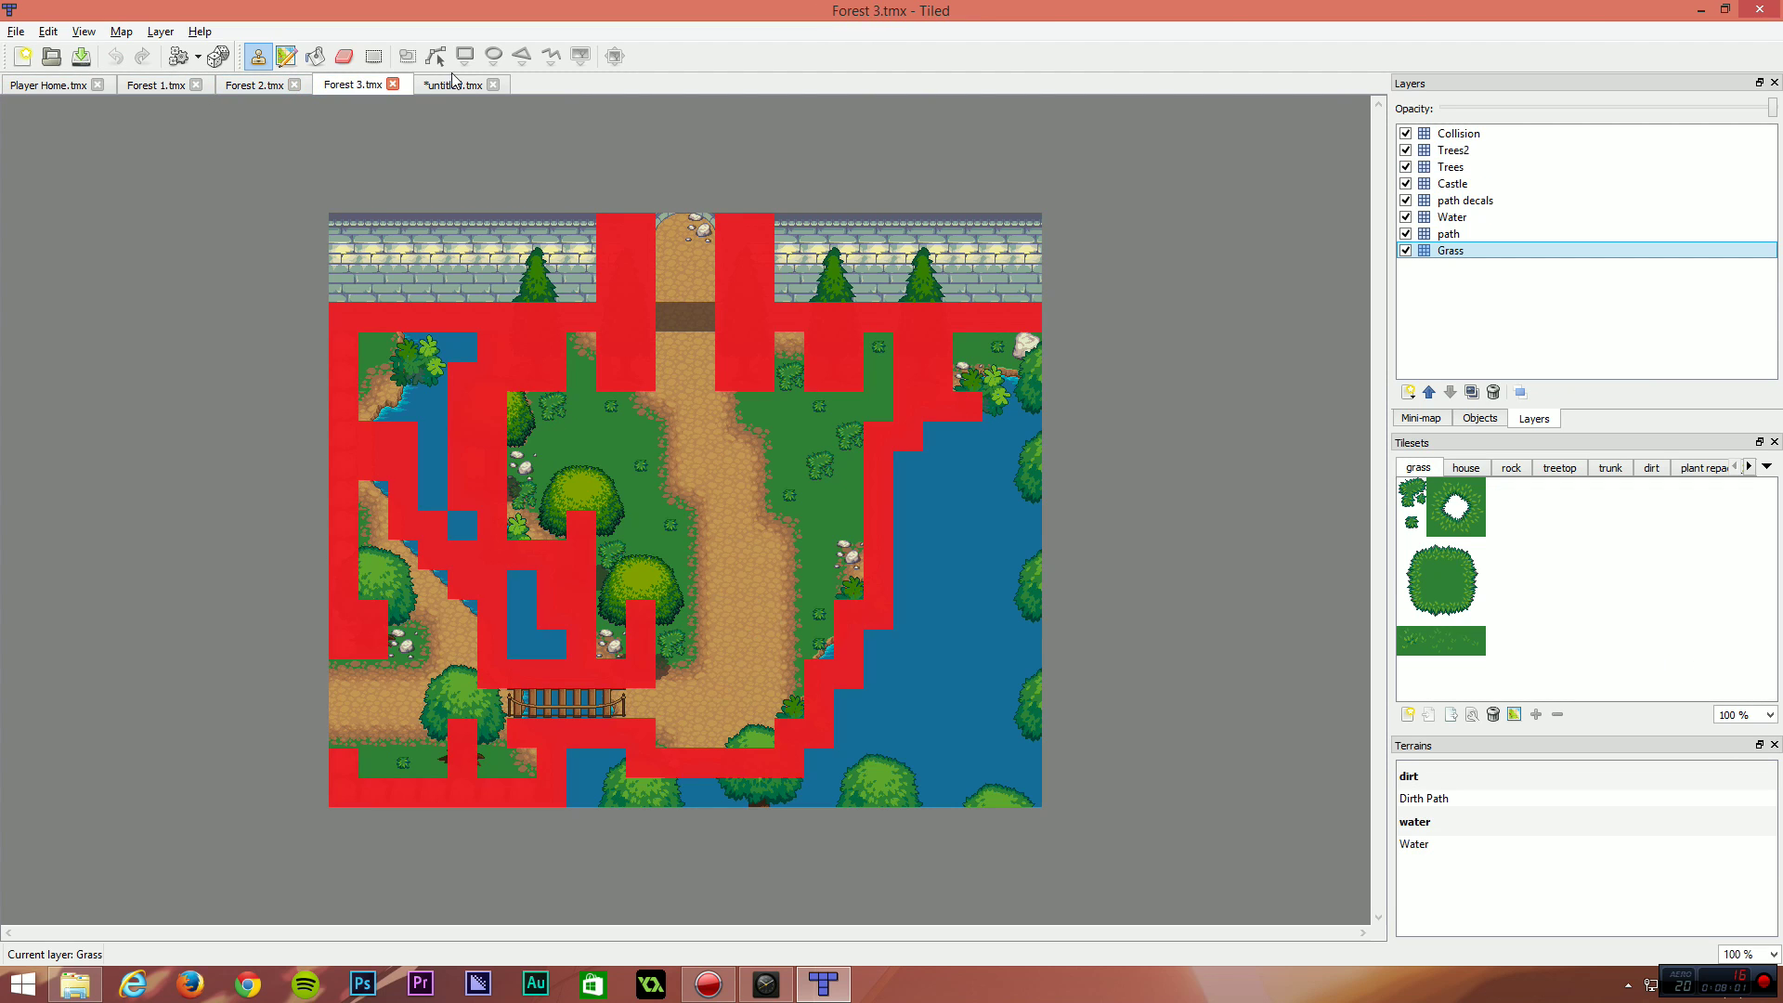
{"action": "left_click", "coordinate": [453, 86]}
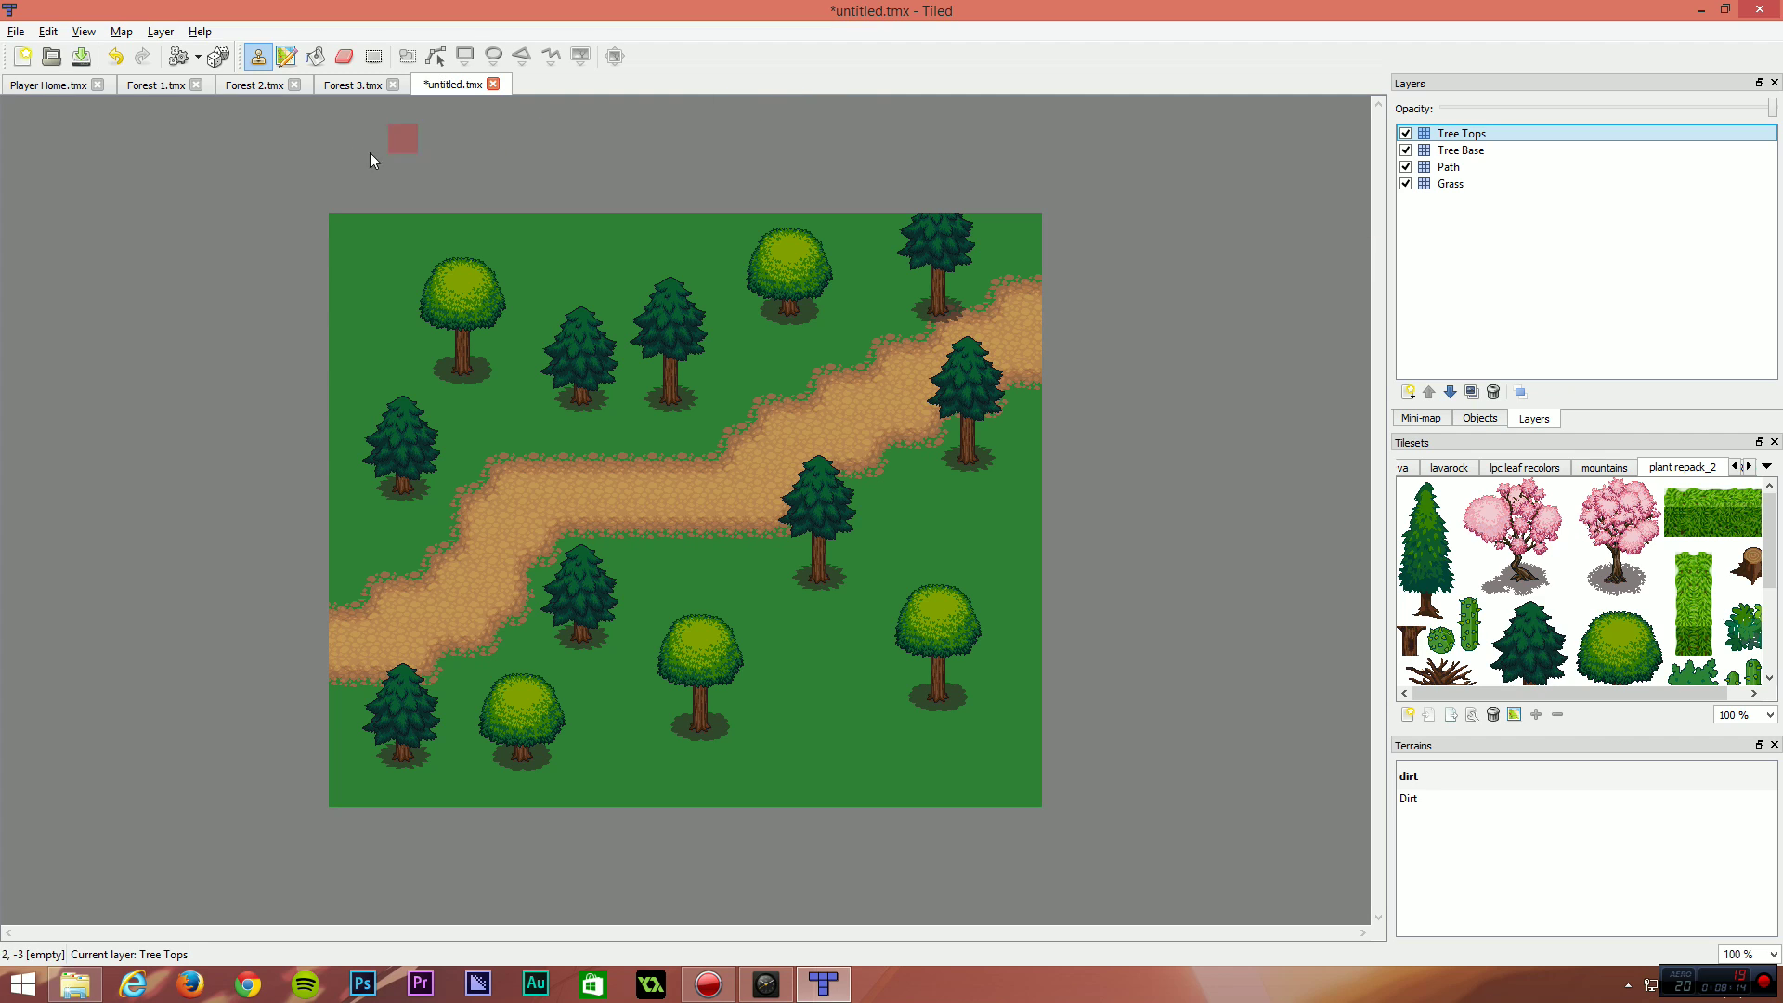
{"action": "left_click", "coordinate": [155, 87]}
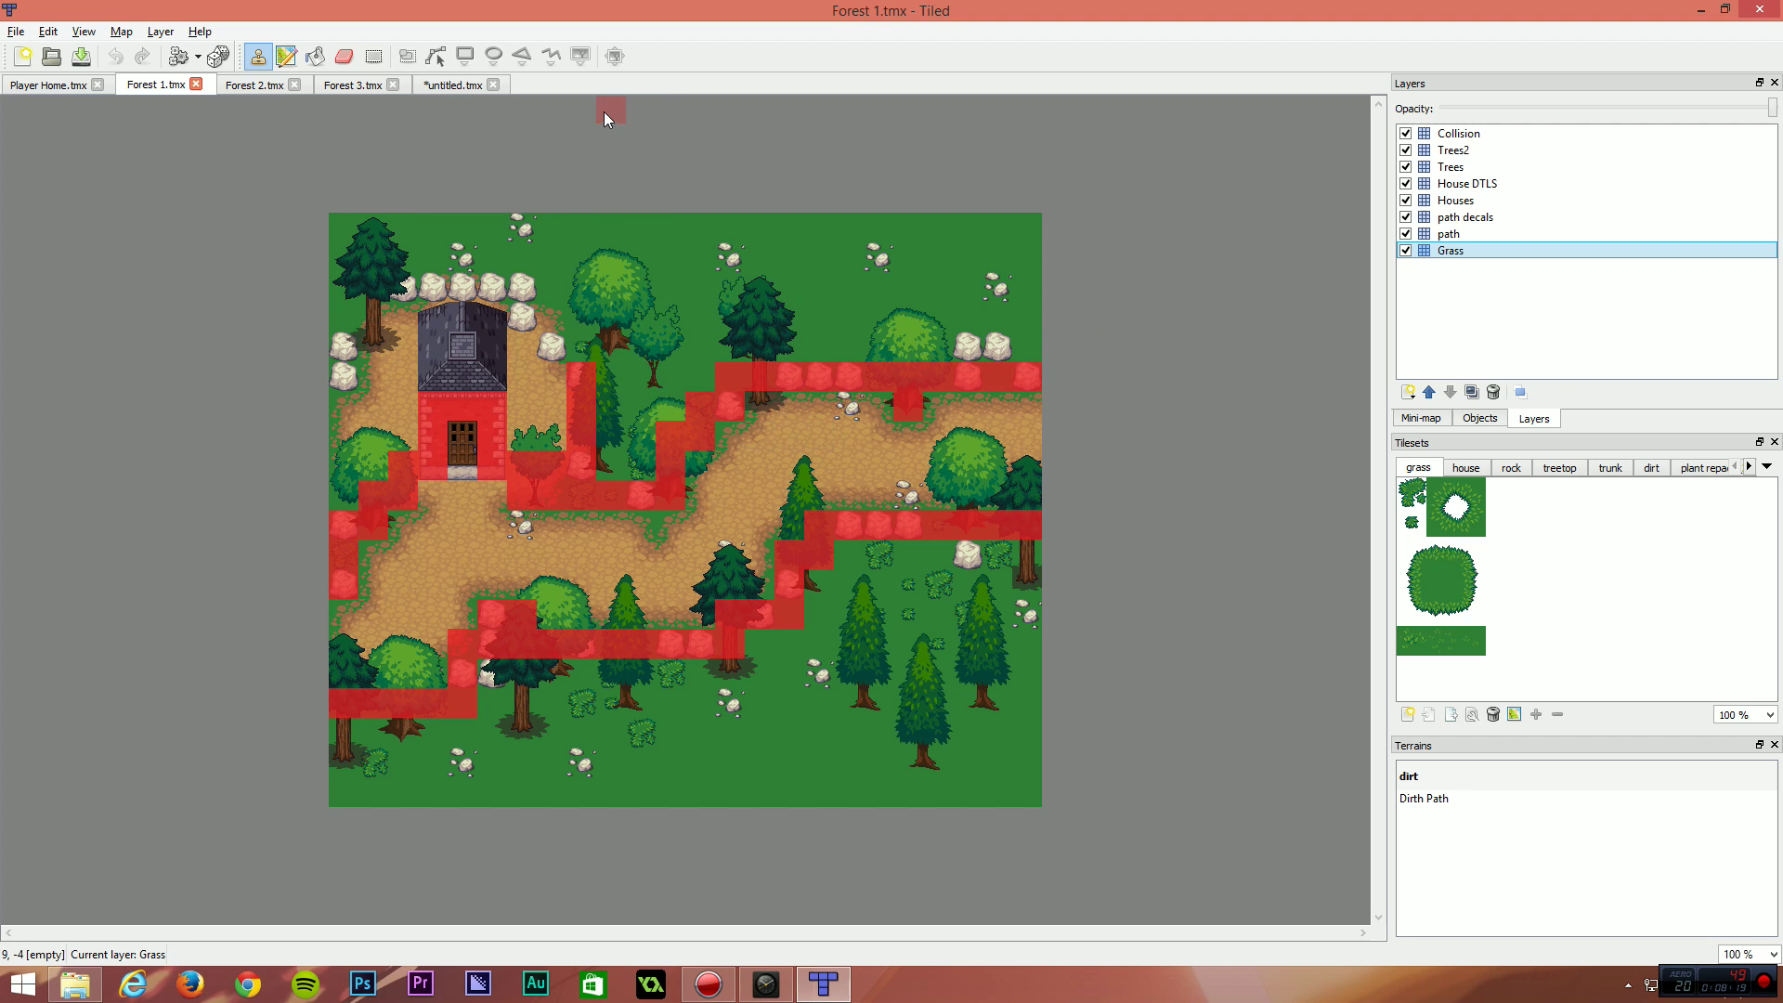
{"action": "left_click", "coordinate": [455, 85]}
Pick both rock tiles from the rock tileset as the stamp and turn on random placement mode.
{"action": "scroll", "coordinate": [1683, 551], "scroll_direction": "down", "scroll_amount": 2}
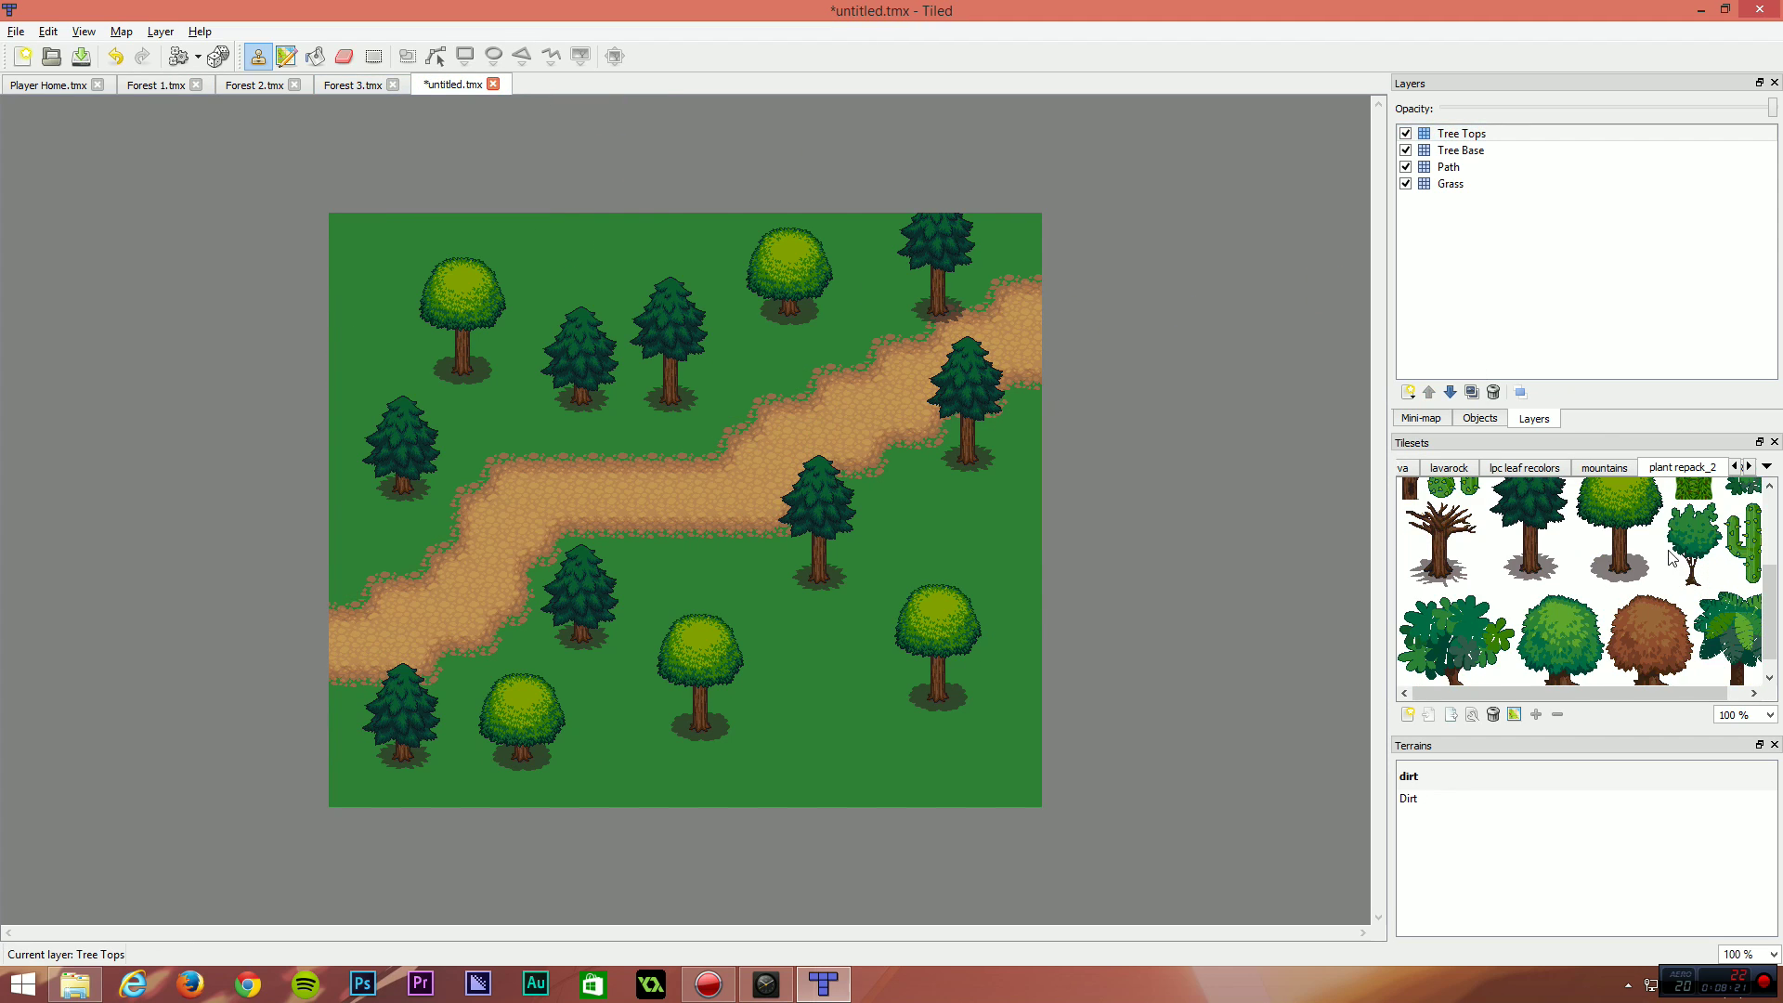
{"action": "left_click", "coordinate": [1623, 470]}
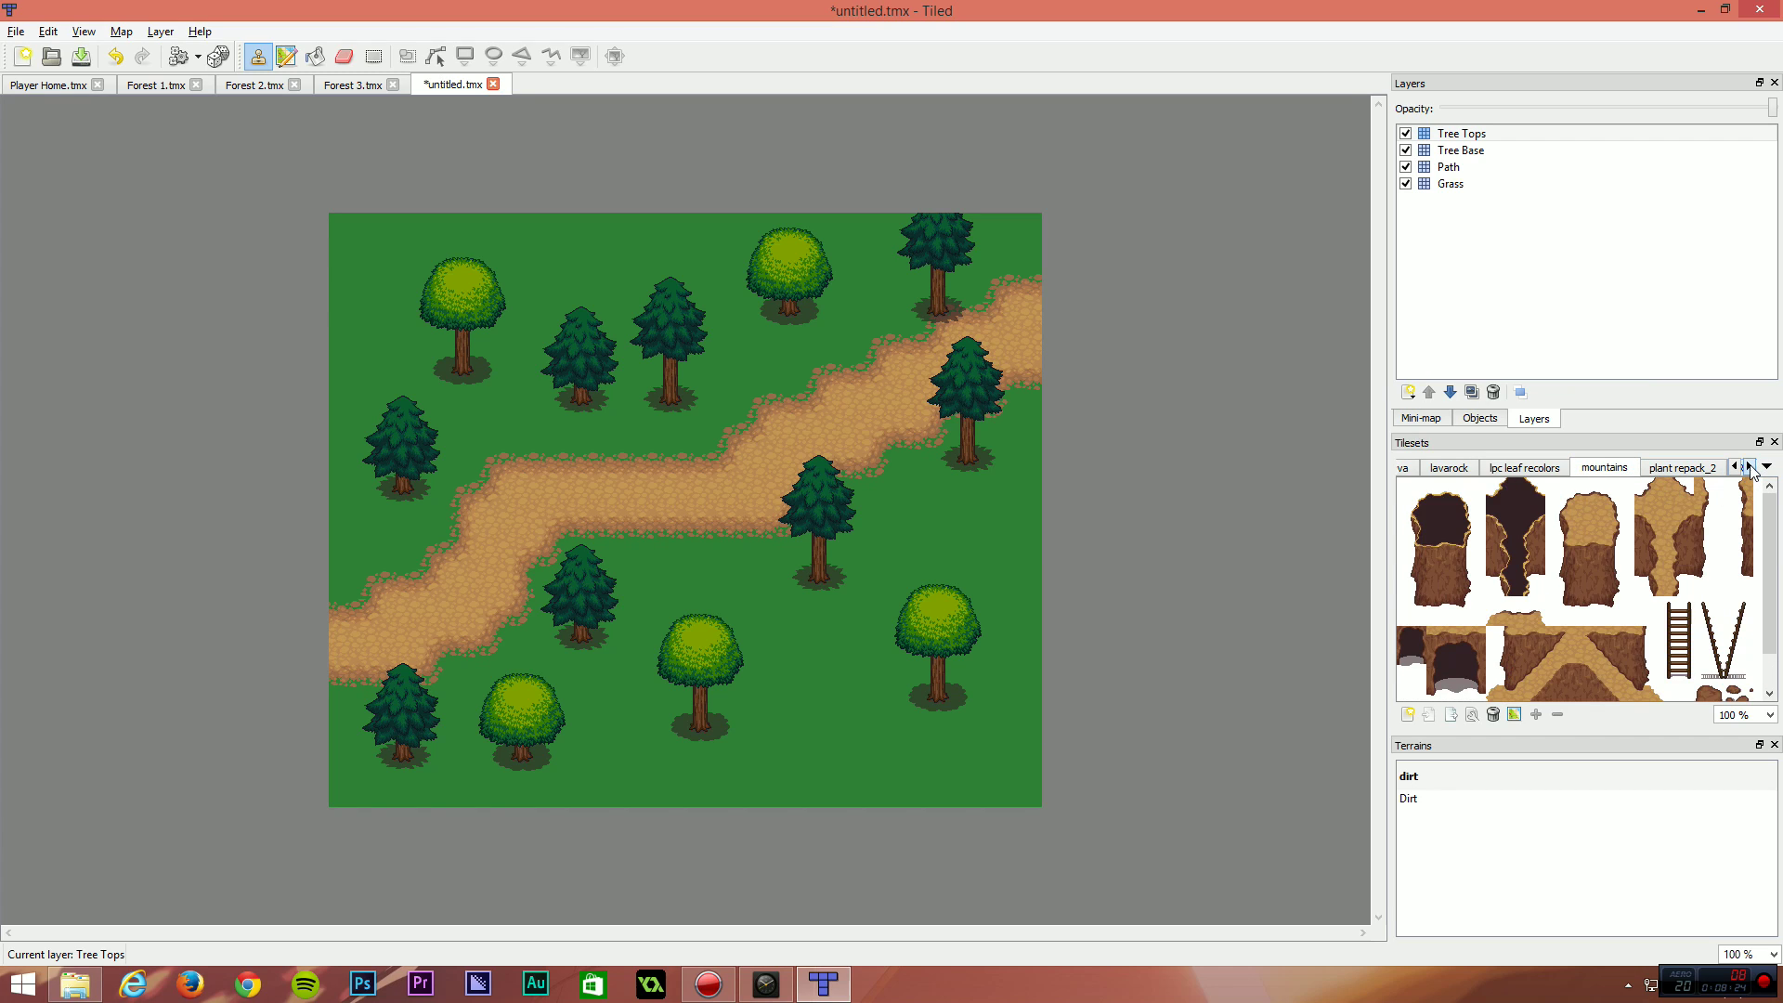
{"action": "left_click", "coordinate": [1749, 466]}
{"action": "left_click", "coordinate": [1750, 466]}
{"action": "left_click", "coordinate": [1749, 466]}
{"action": "left_click", "coordinate": [1662, 468]}
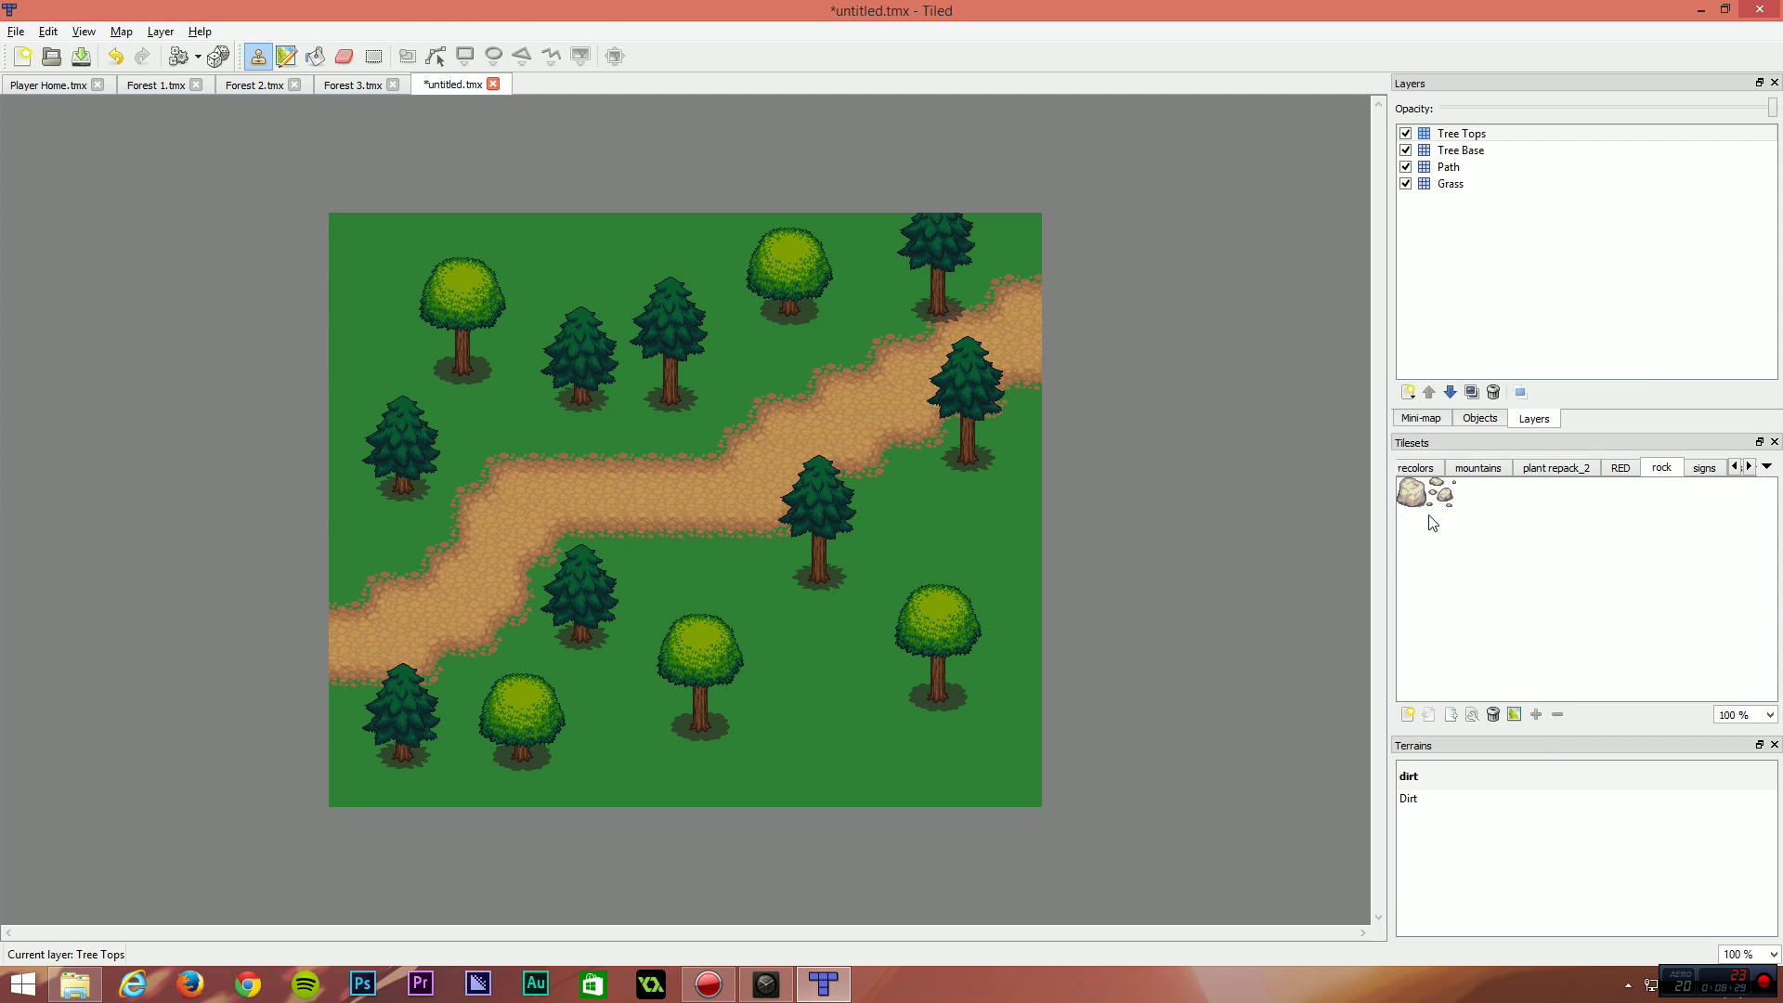
{"action": "left_click_drag", "start_coordinate": [1410, 494], "coordinate": [1447, 502]}
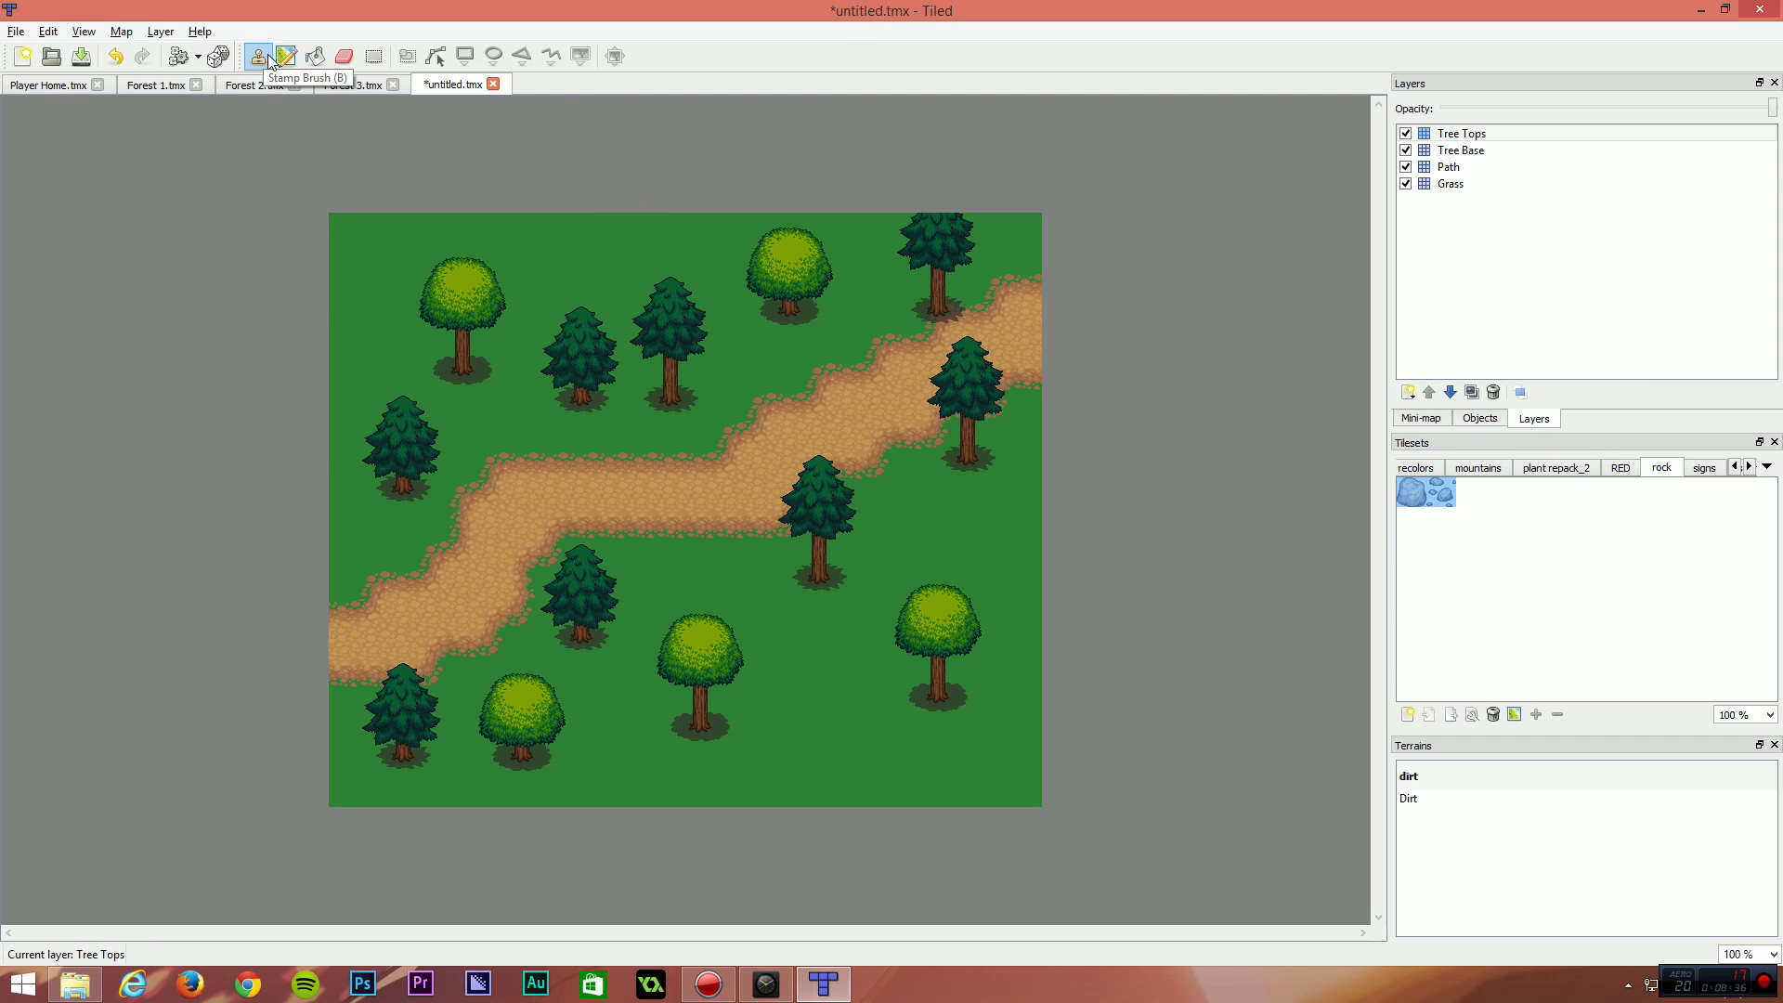
{"action": "left_click", "coordinate": [218, 57]}
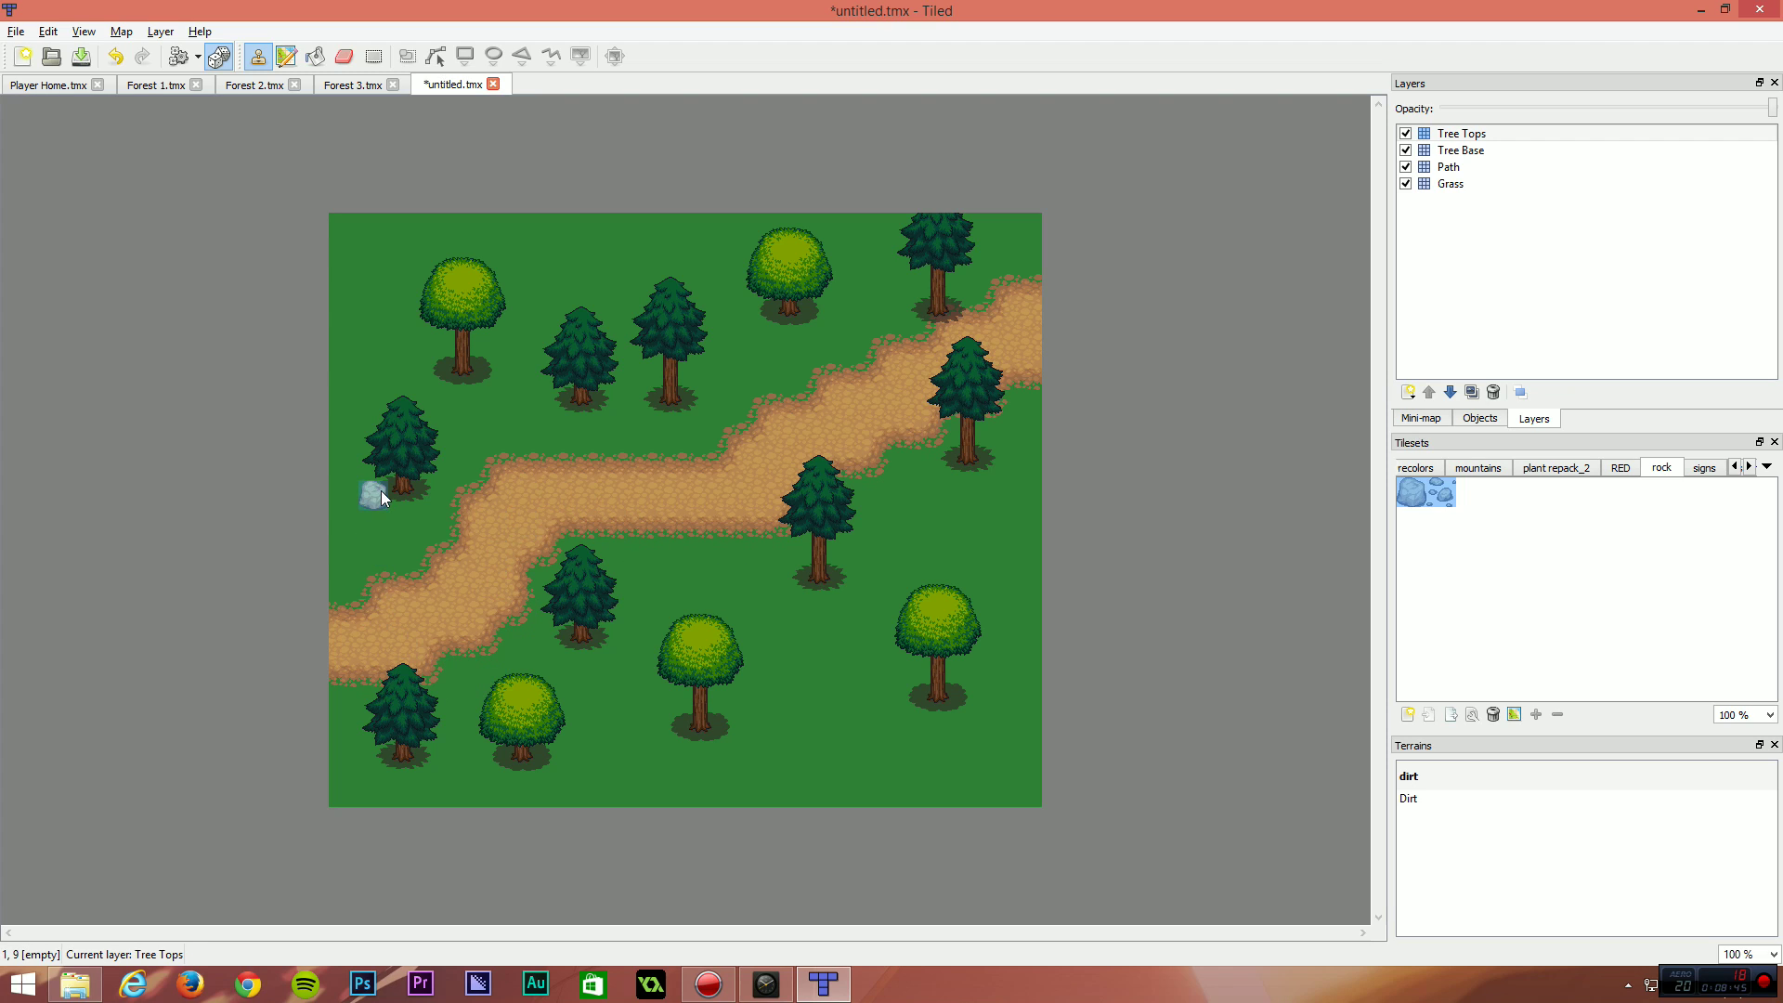
Try stamping random rocks along both edges of the dirt path on the Tree Tops layer.
{"action": "left_click", "coordinate": [713, 555]}
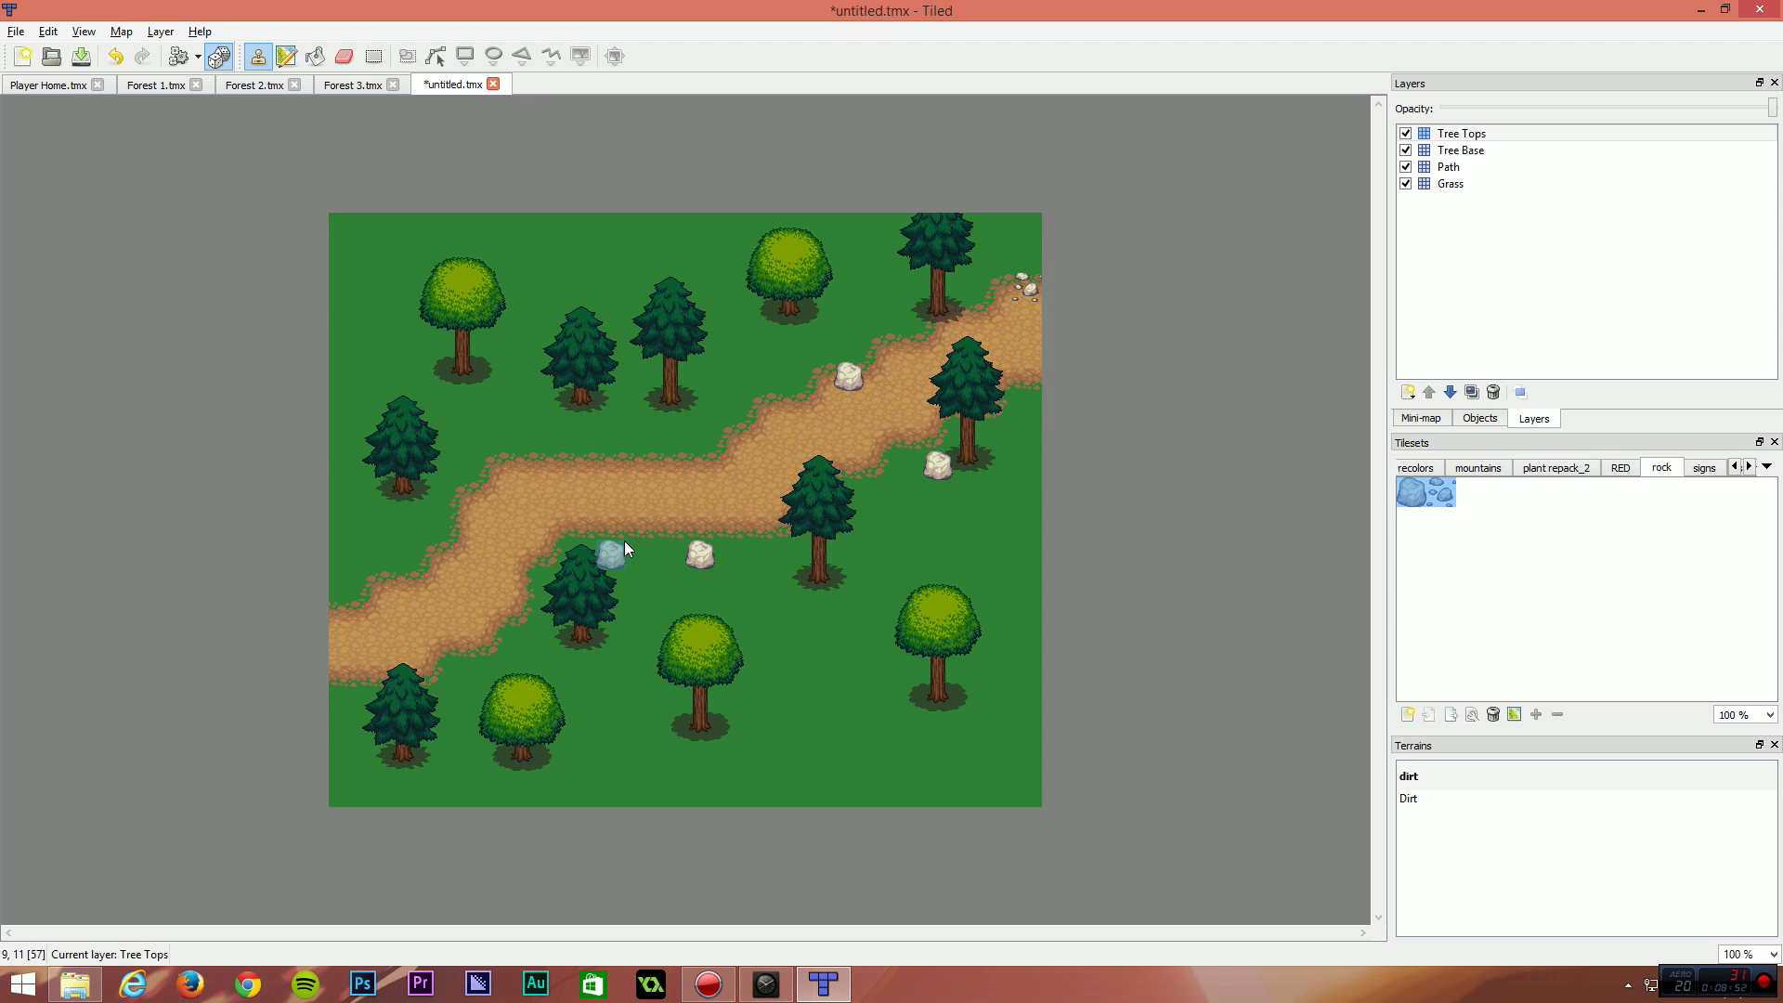
{"action": "left_click", "coordinate": [491, 464]}
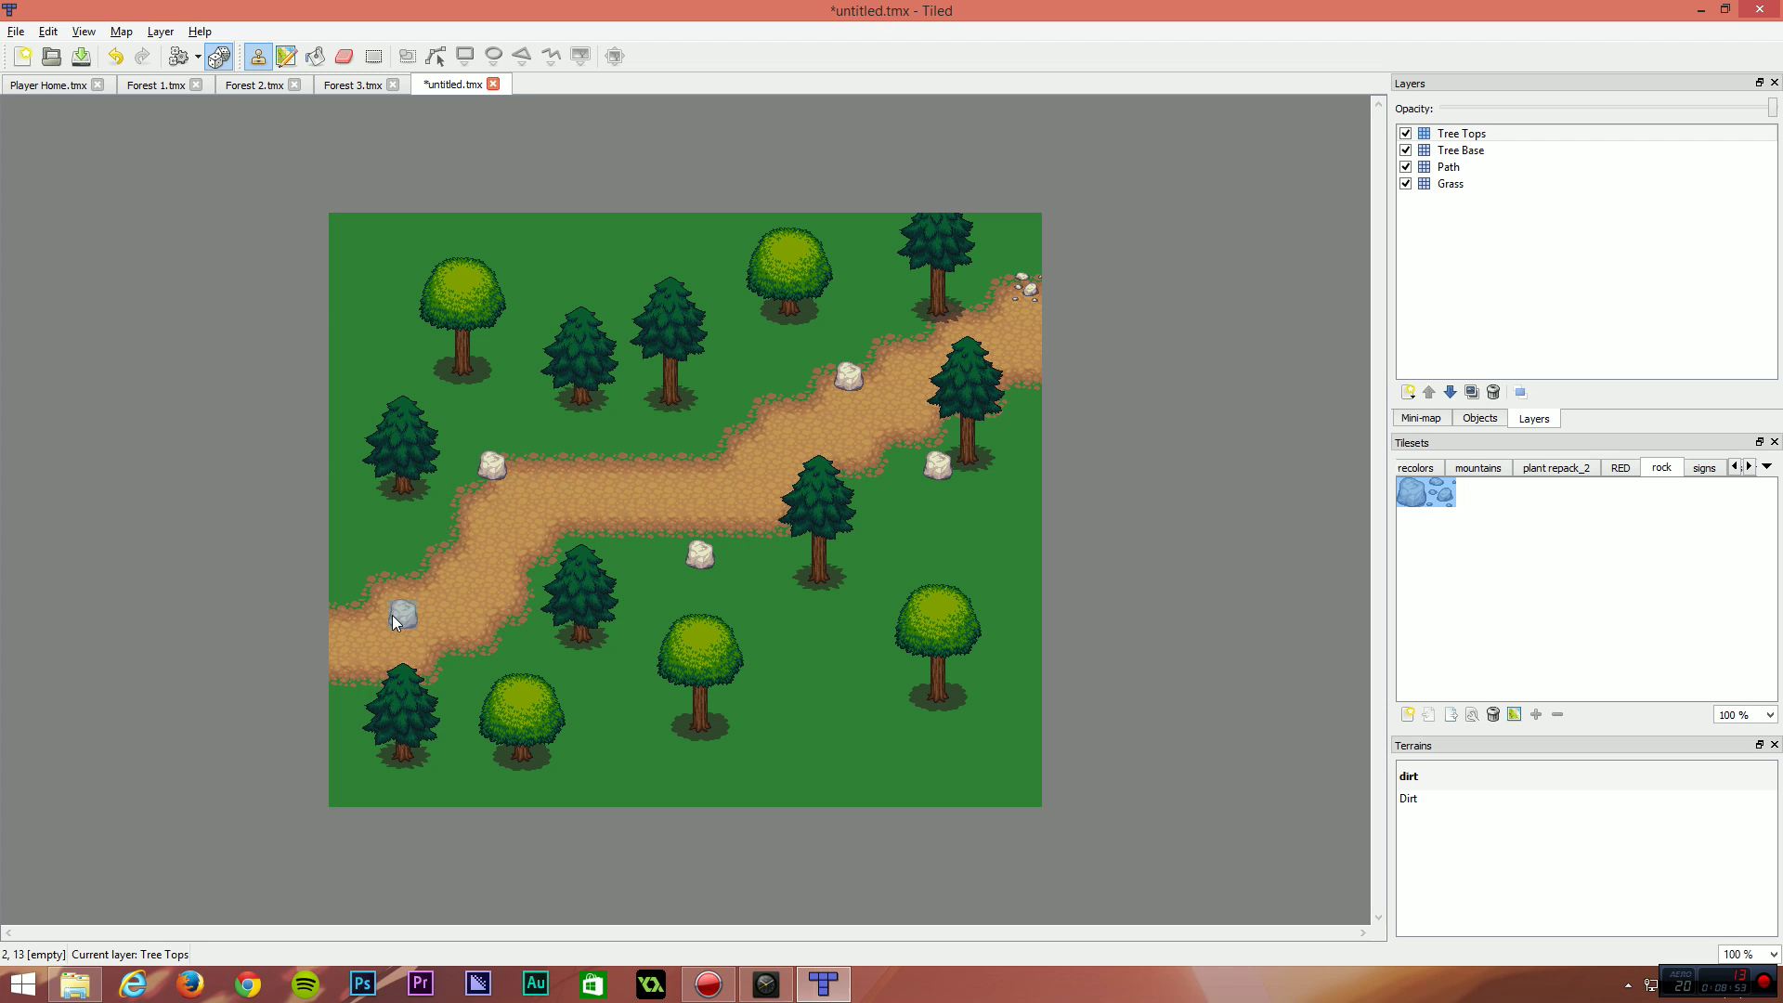
{"action": "left_click", "coordinate": [577, 432]}
{"action": "left_click", "coordinate": [369, 585]}
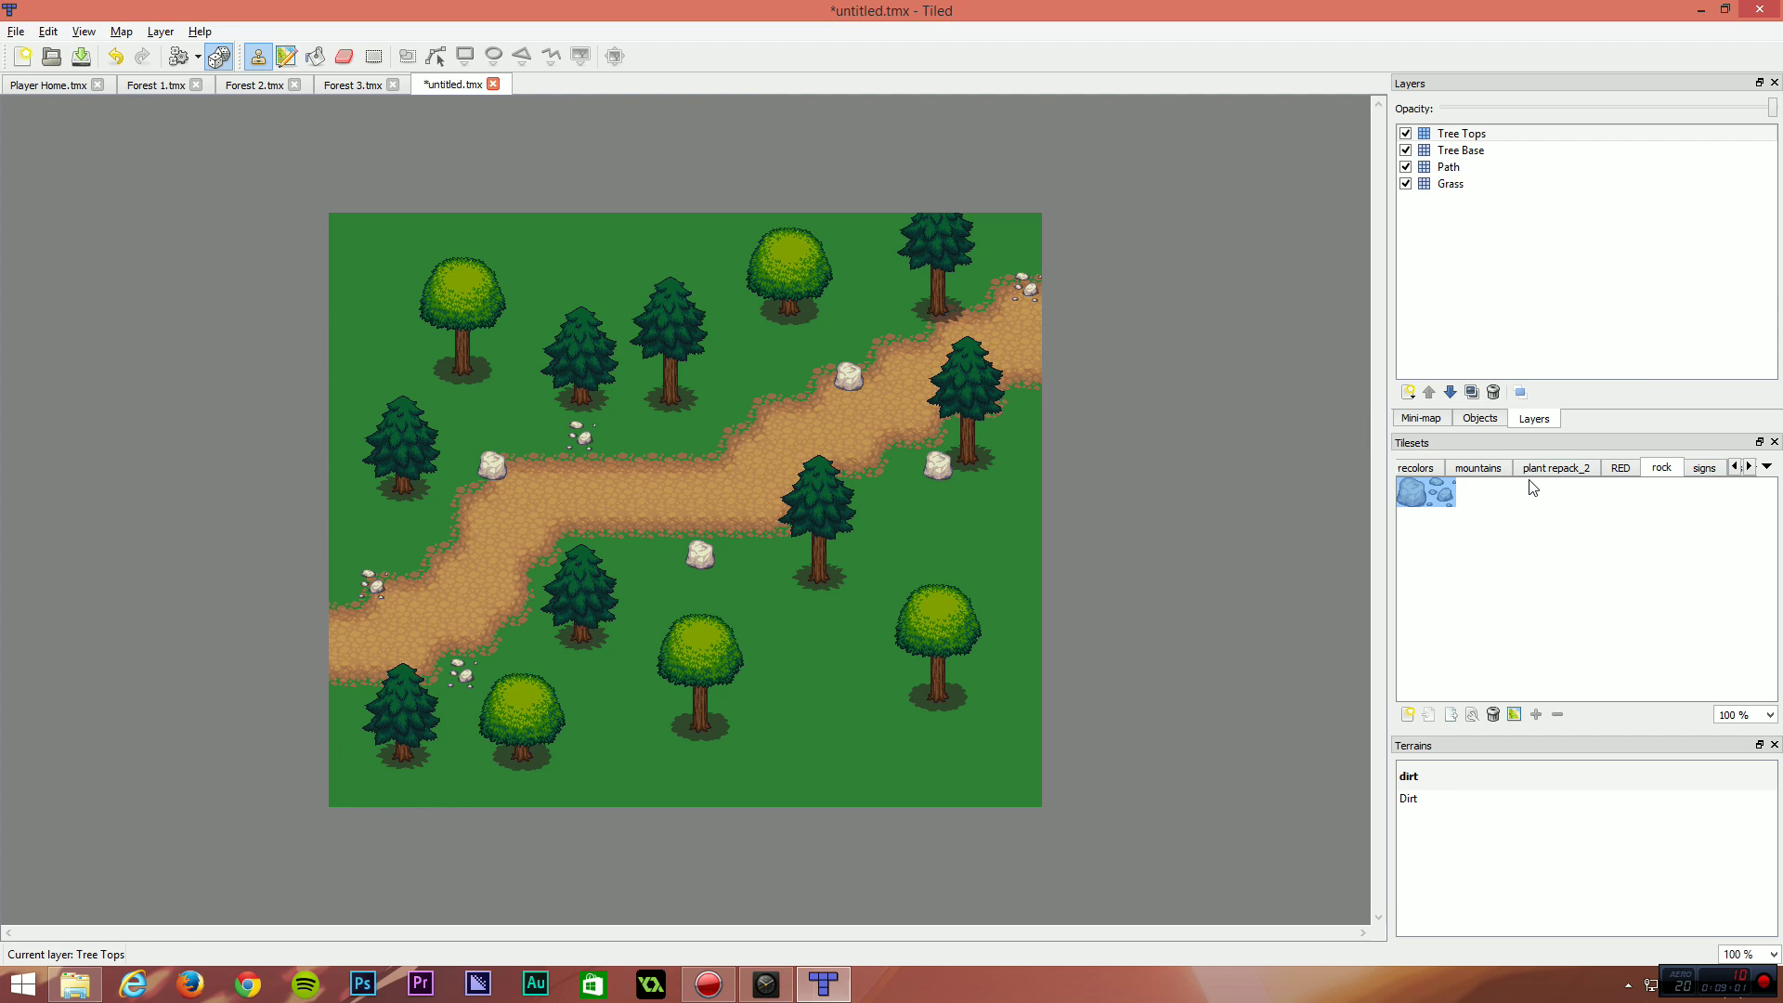
Undo all the rocks stamped on the Tree Tops layer.
{"action": "key", "text": "ctrl+z"}
{"action": "key", "text": "ctrl+z"}
{"action": "key", "text": "ctrl+z"}
{"action": "key", "text": "ctrl+z"}
{"action": "key", "text": "ctrl+z"}
{"action": "key", "text": "ctrl+z"}
{"action": "key", "text": "ctrl+z"}
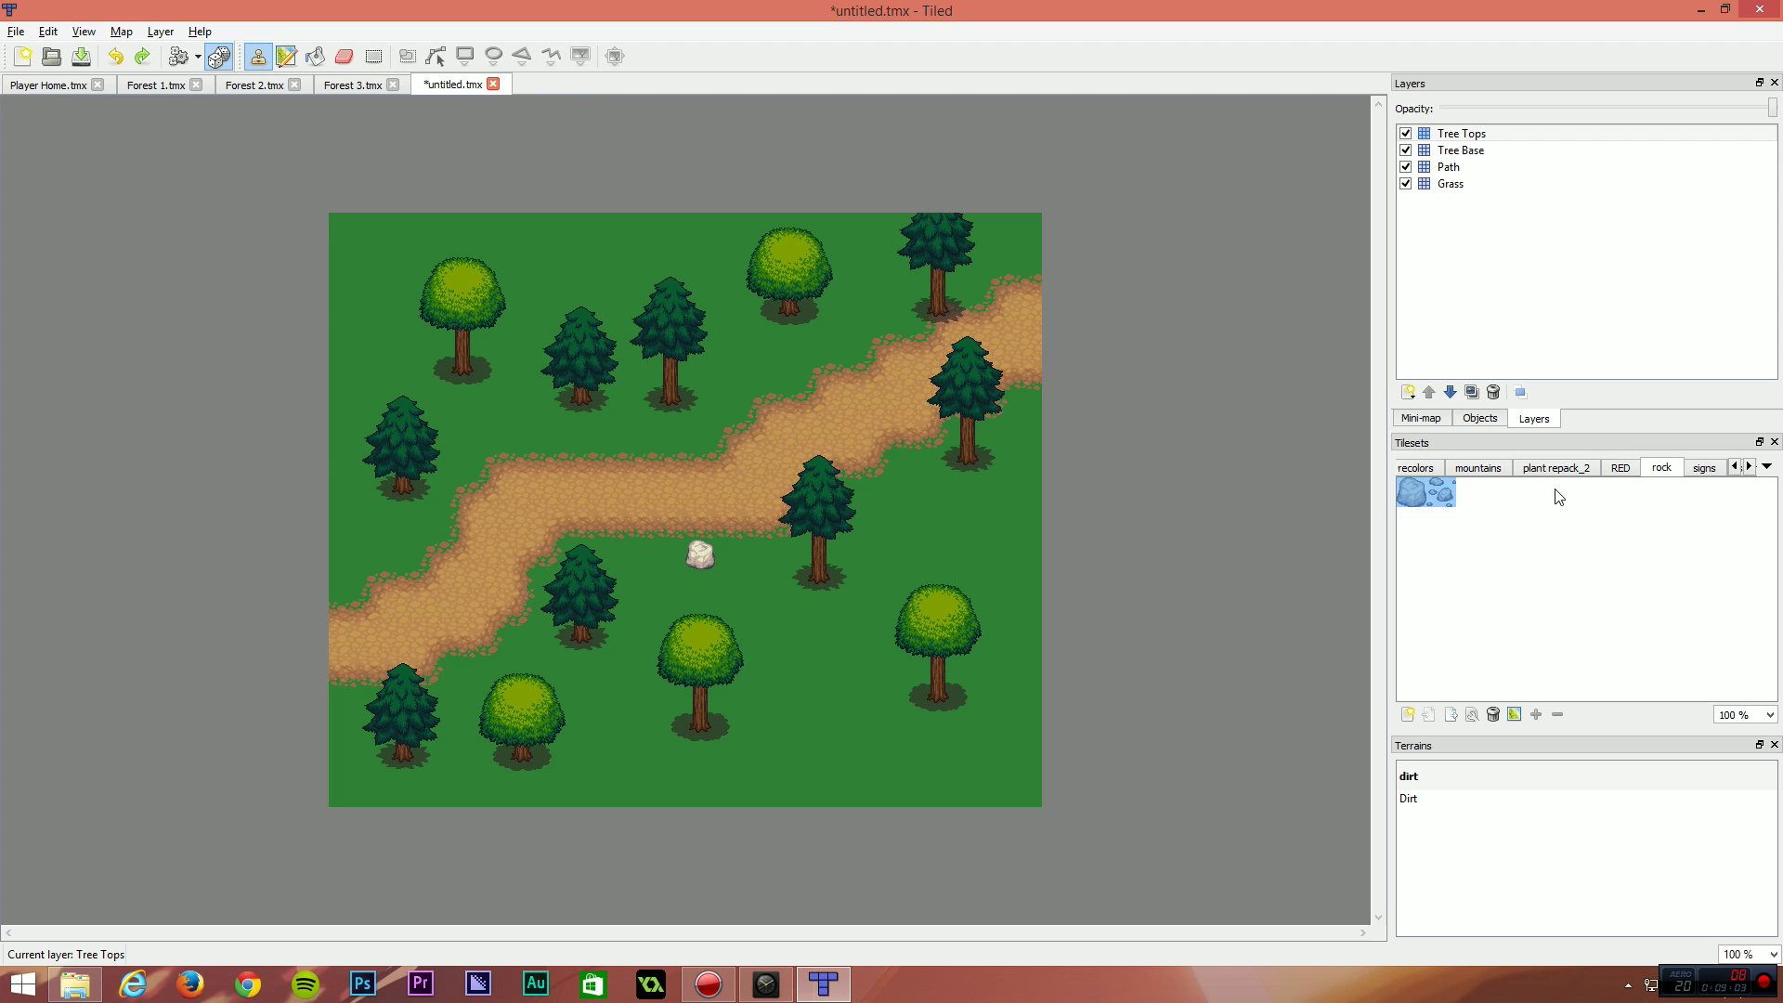
{"action": "key", "text": "ctrl+z"}
Add a new tile layer named Path Decals.
{"action": "left_click", "coordinate": [1408, 391]}
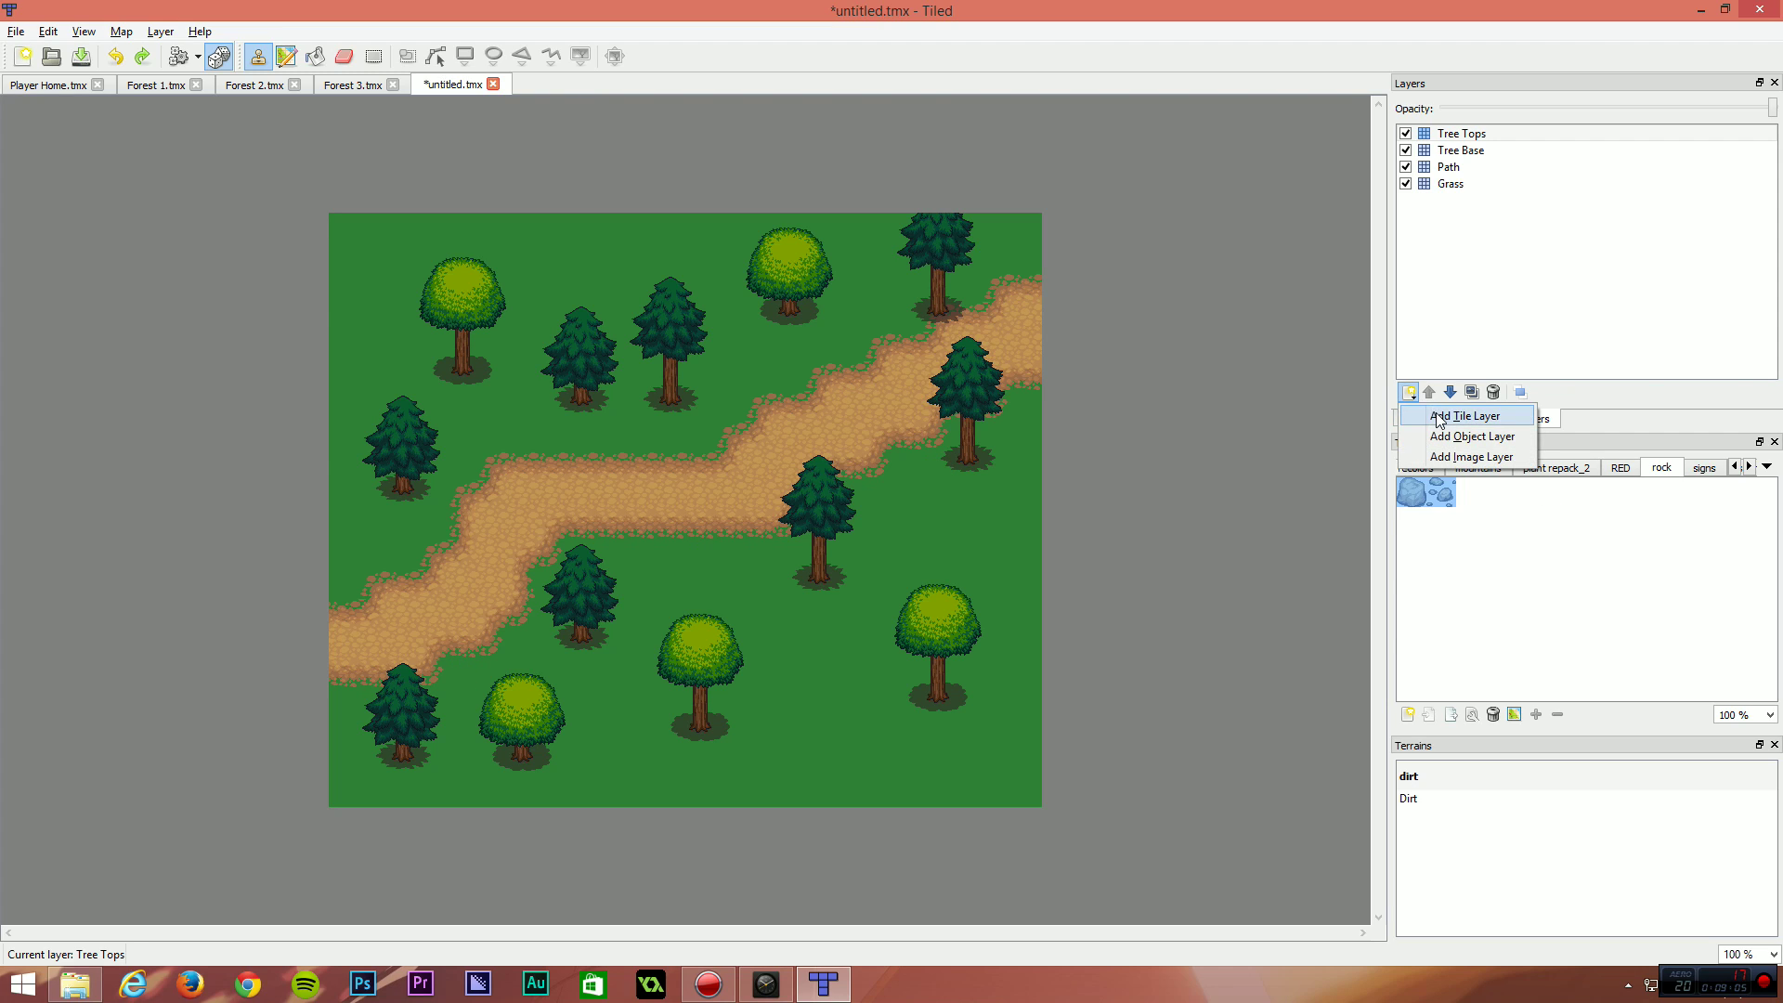
{"action": "left_click", "coordinate": [1465, 416]}
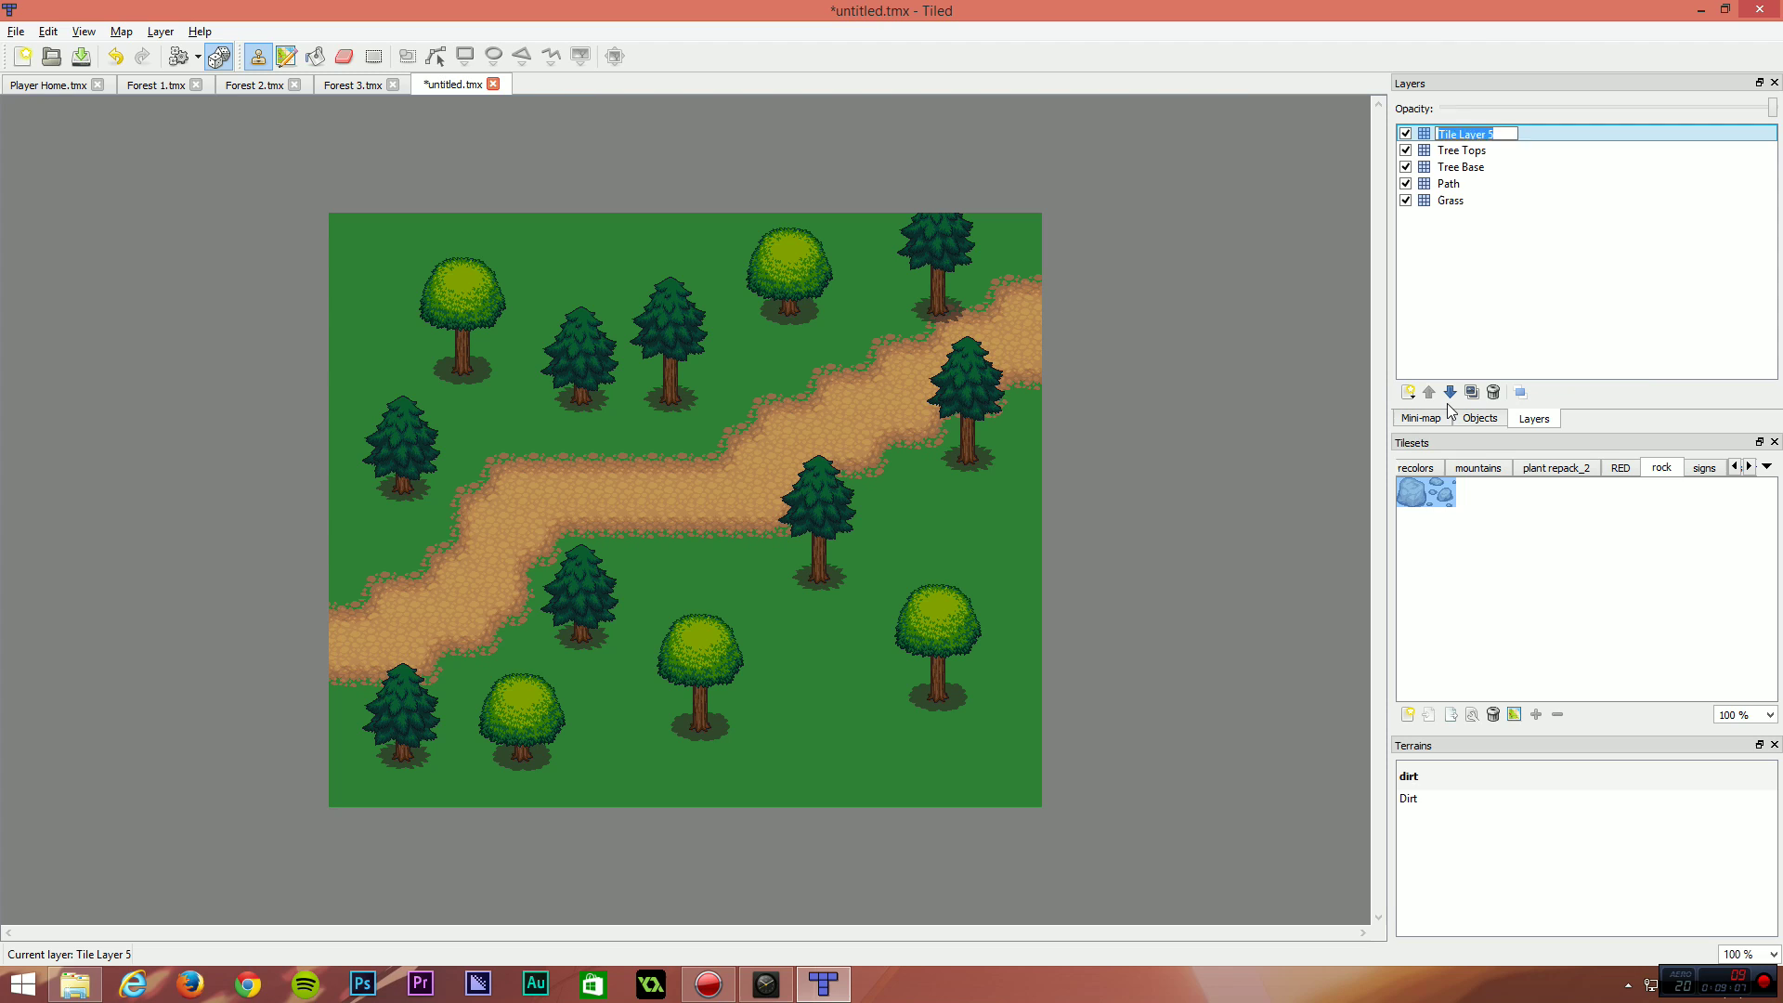
{"action": "type", "text": "Path Decals"}
{"action": "key", "text": "Return"}
Stamp random large and small rocks along both edges of the dirt path on the Path Decals layer.
{"action": "left_click", "coordinate": [1023, 273]}
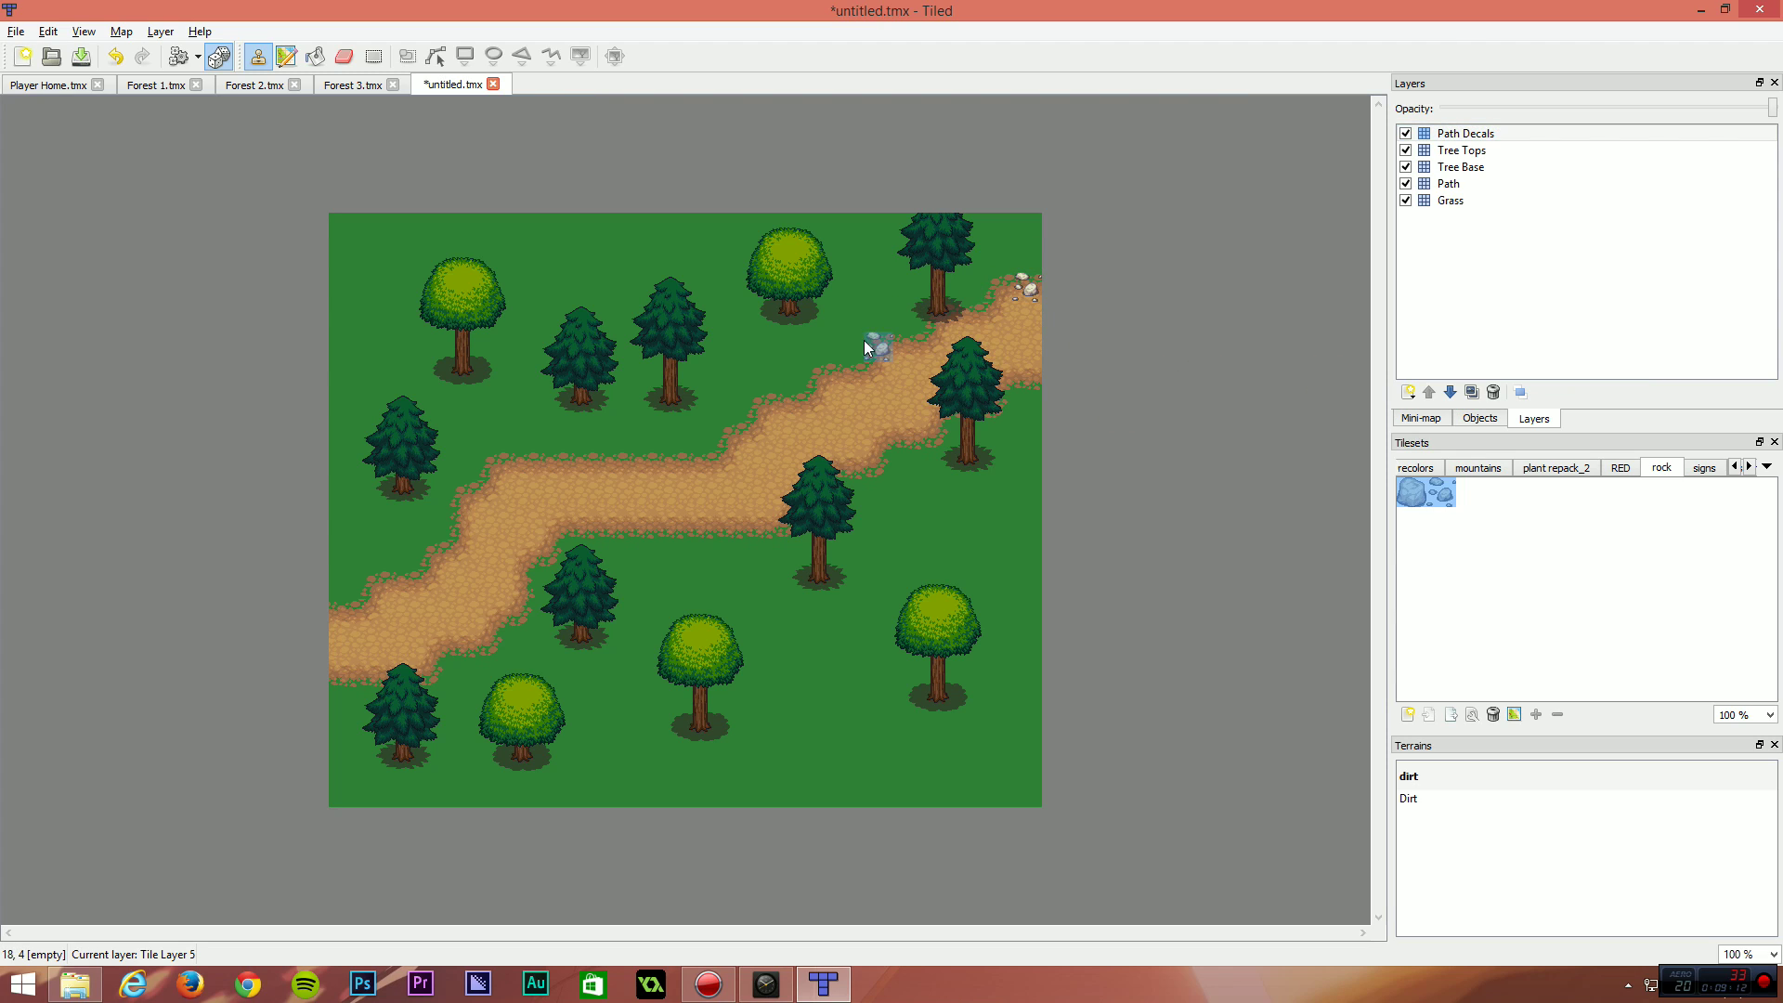
{"action": "left_click", "coordinate": [860, 345]}
{"action": "left_click", "coordinate": [913, 490]}
{"action": "left_click", "coordinate": [700, 455]}
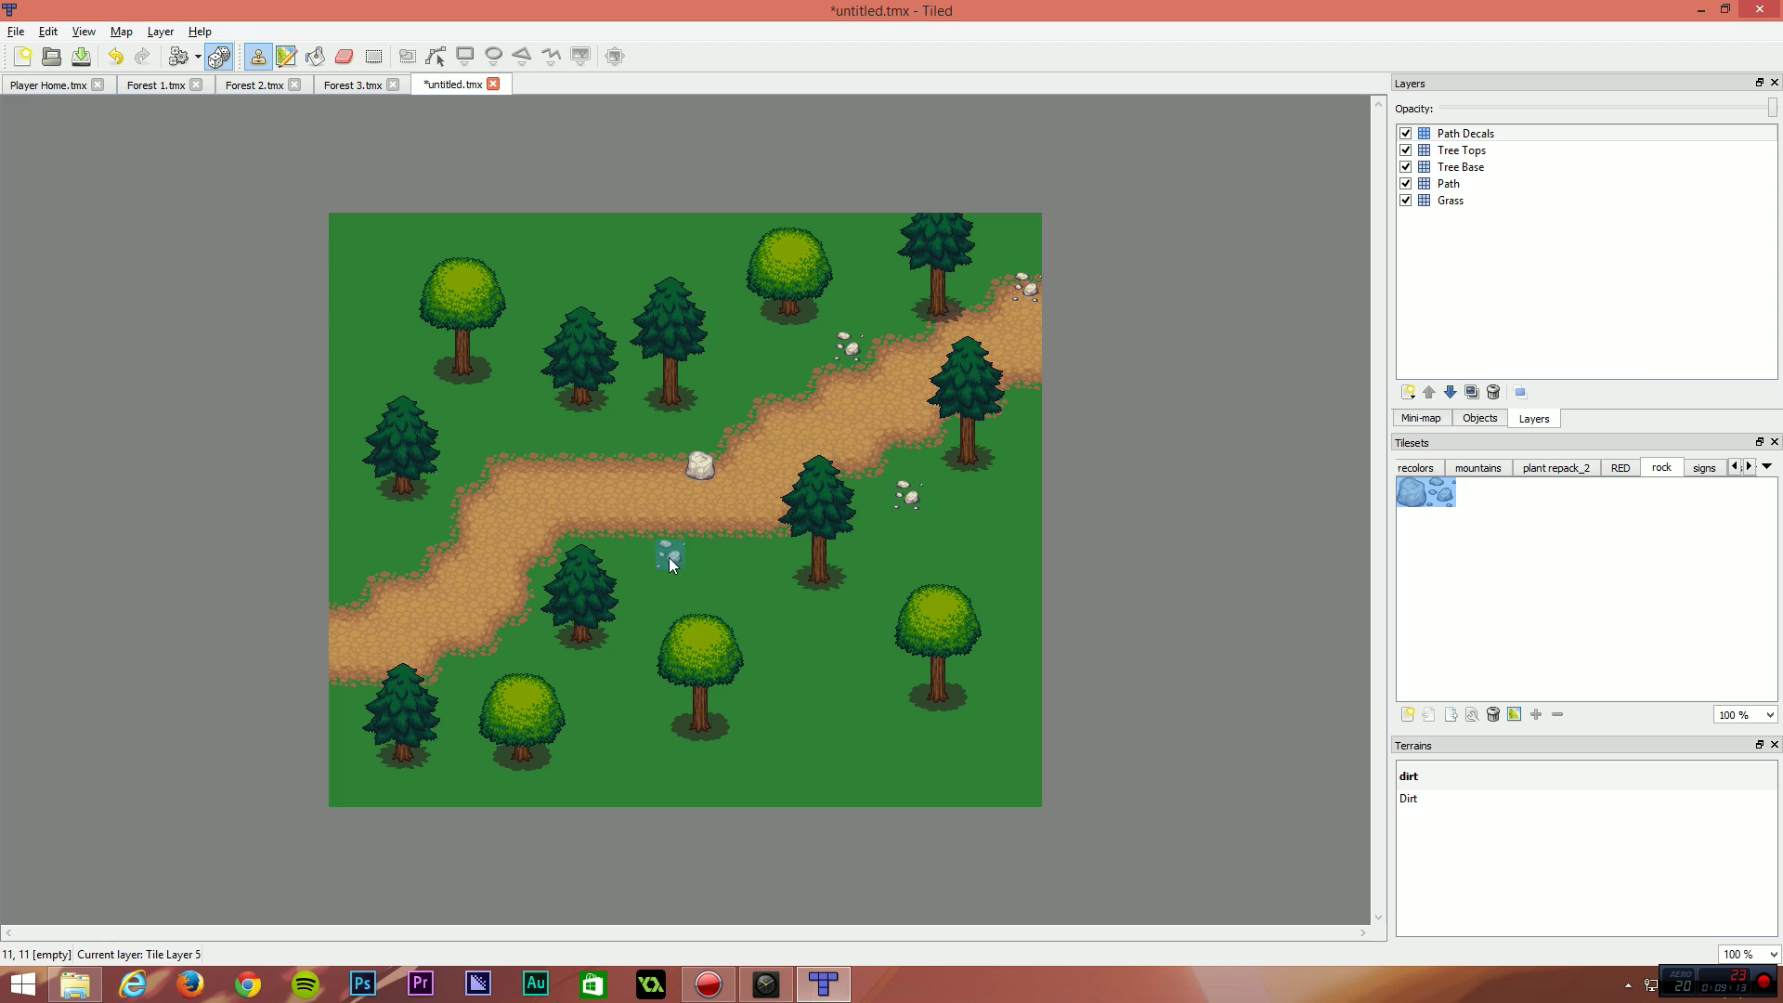
{"action": "left_click", "coordinate": [640, 551]}
{"action": "left_click", "coordinate": [490, 445]}
{"action": "left_click", "coordinate": [370, 574]}
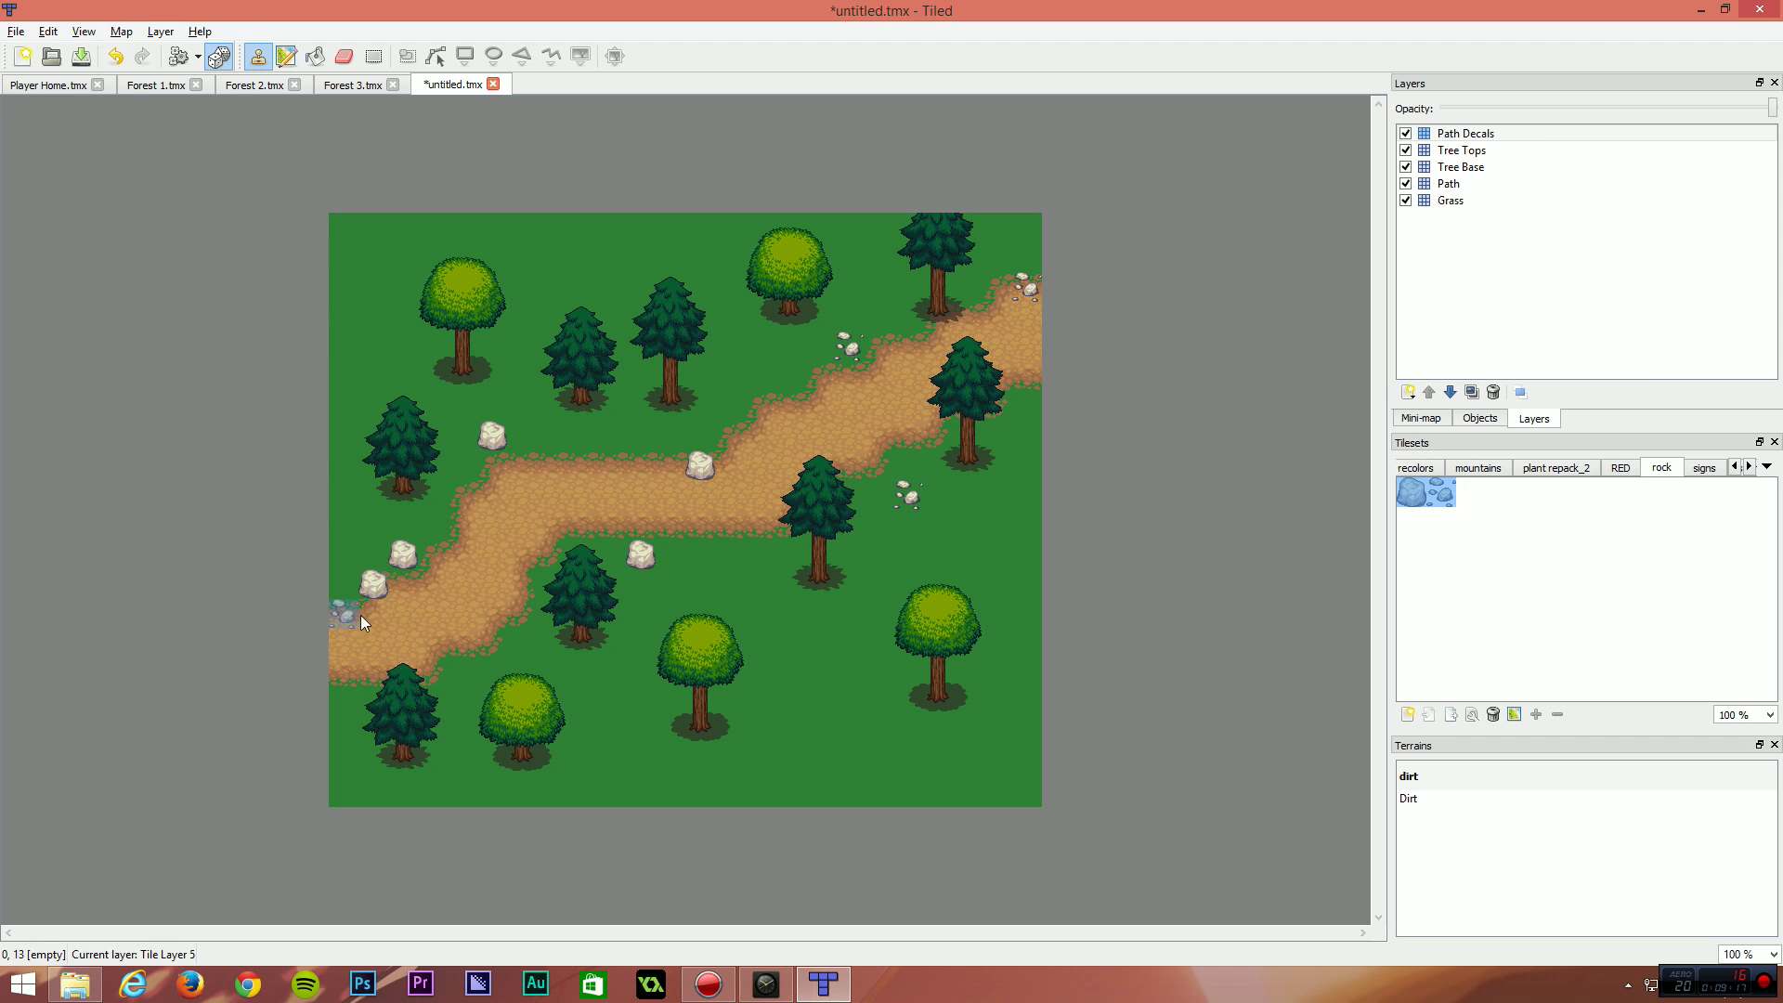
{"action": "left_click", "coordinate": [390, 552]}
{"action": "left_click", "coordinate": [495, 668]}
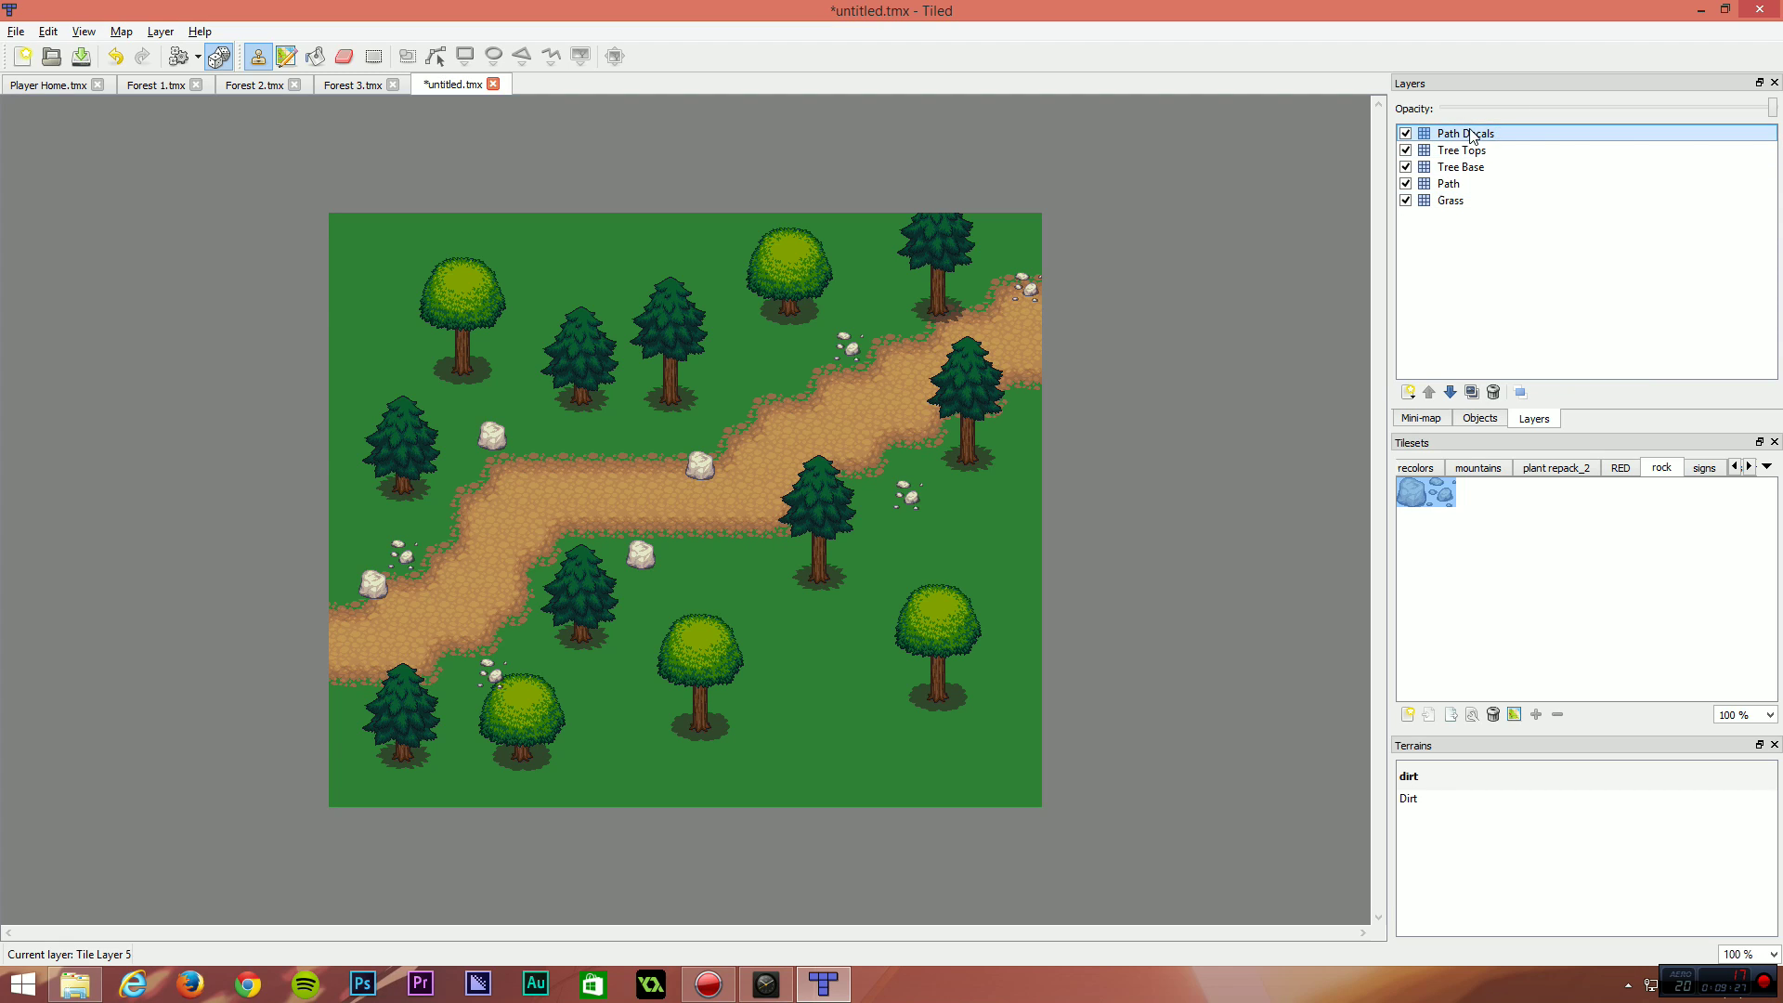
Reorder the Path Decals layer so that it sits between Tree Base and Path.
{"action": "left_click", "coordinate": [1449, 392]}
{"action": "left_click", "coordinate": [1450, 393]}
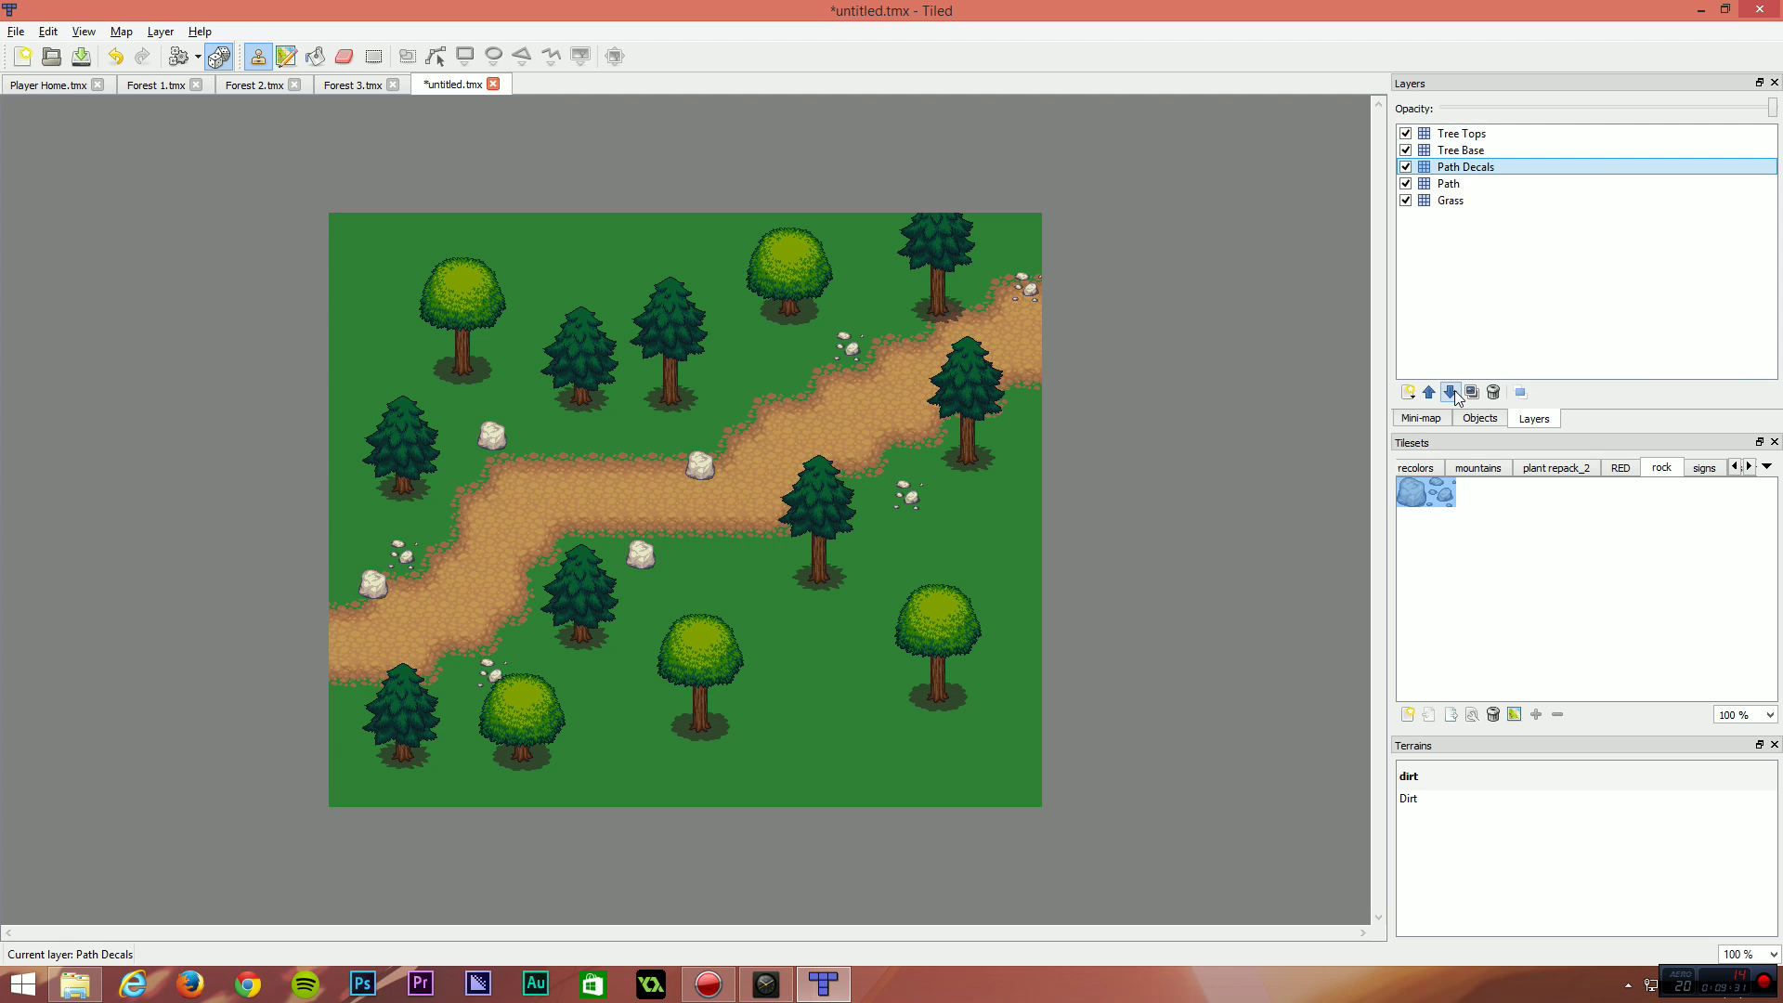
{"action": "left_click", "coordinate": [1450, 394]}
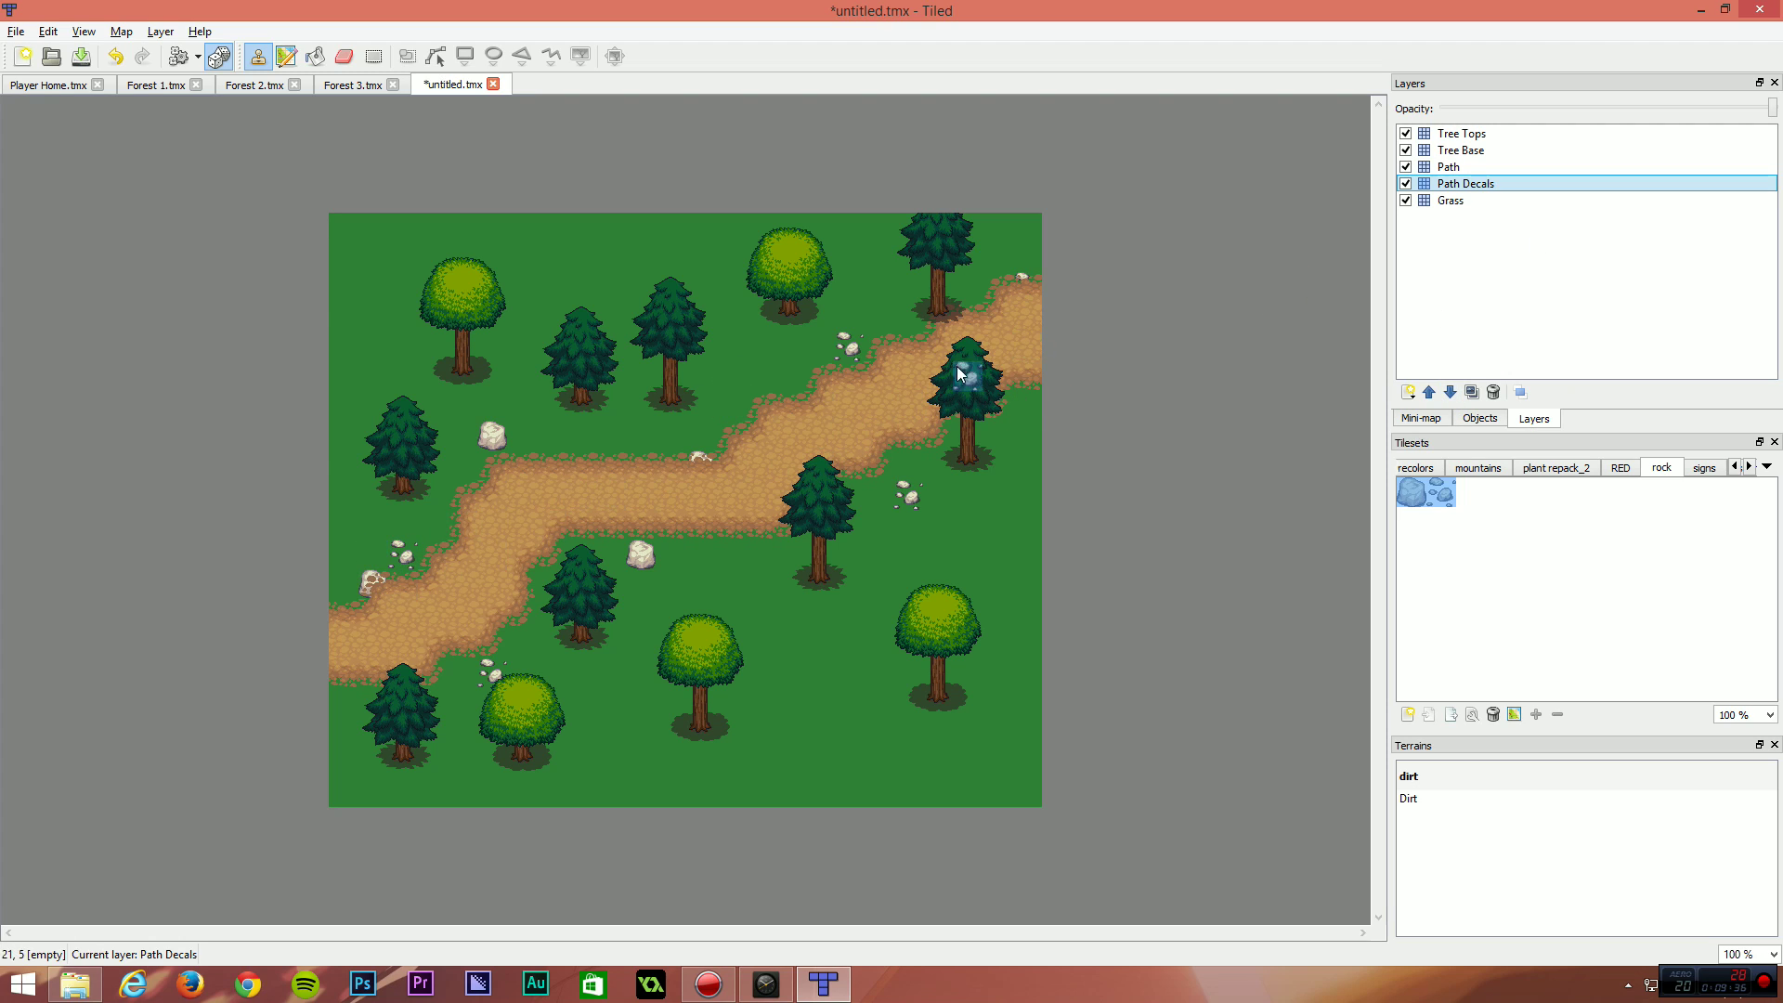
{"action": "left_click", "coordinate": [1430, 393]}
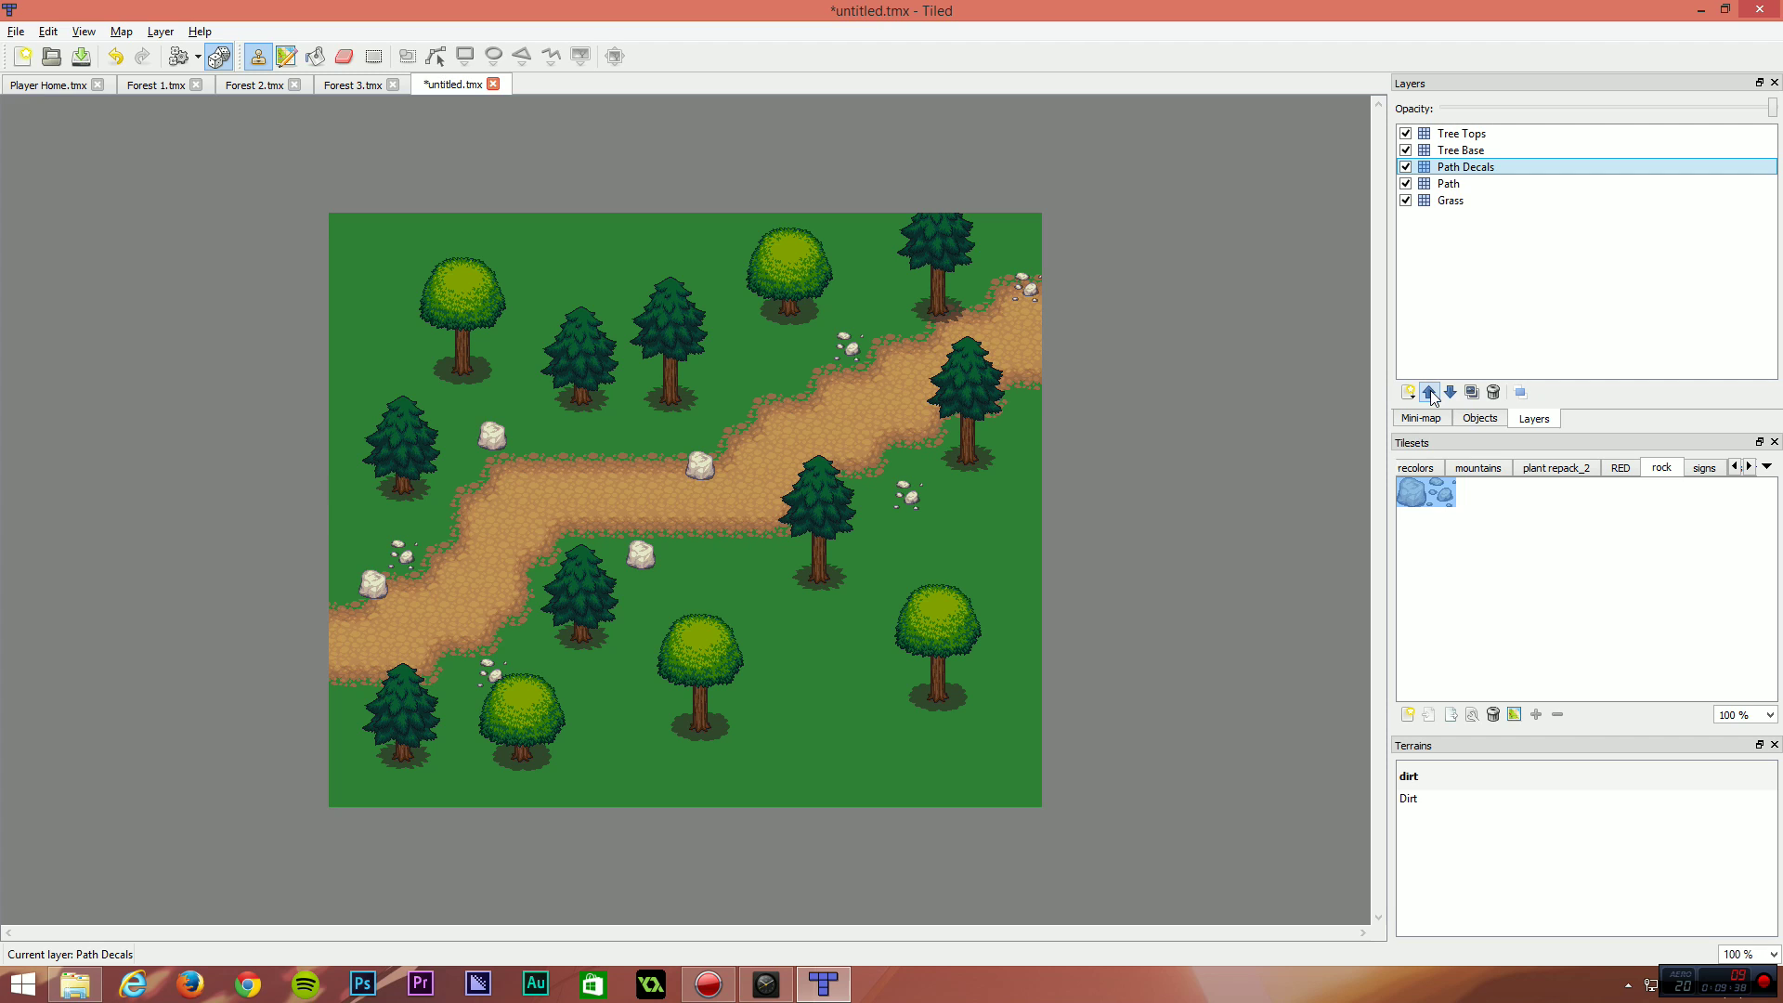
Look through the signs, trunk, victoria, waterfall, watergrass and other tilesets for more scenery tiles.
{"action": "left_click", "coordinate": [1708, 471]}
{"action": "left_click", "coordinate": [1749, 466]}
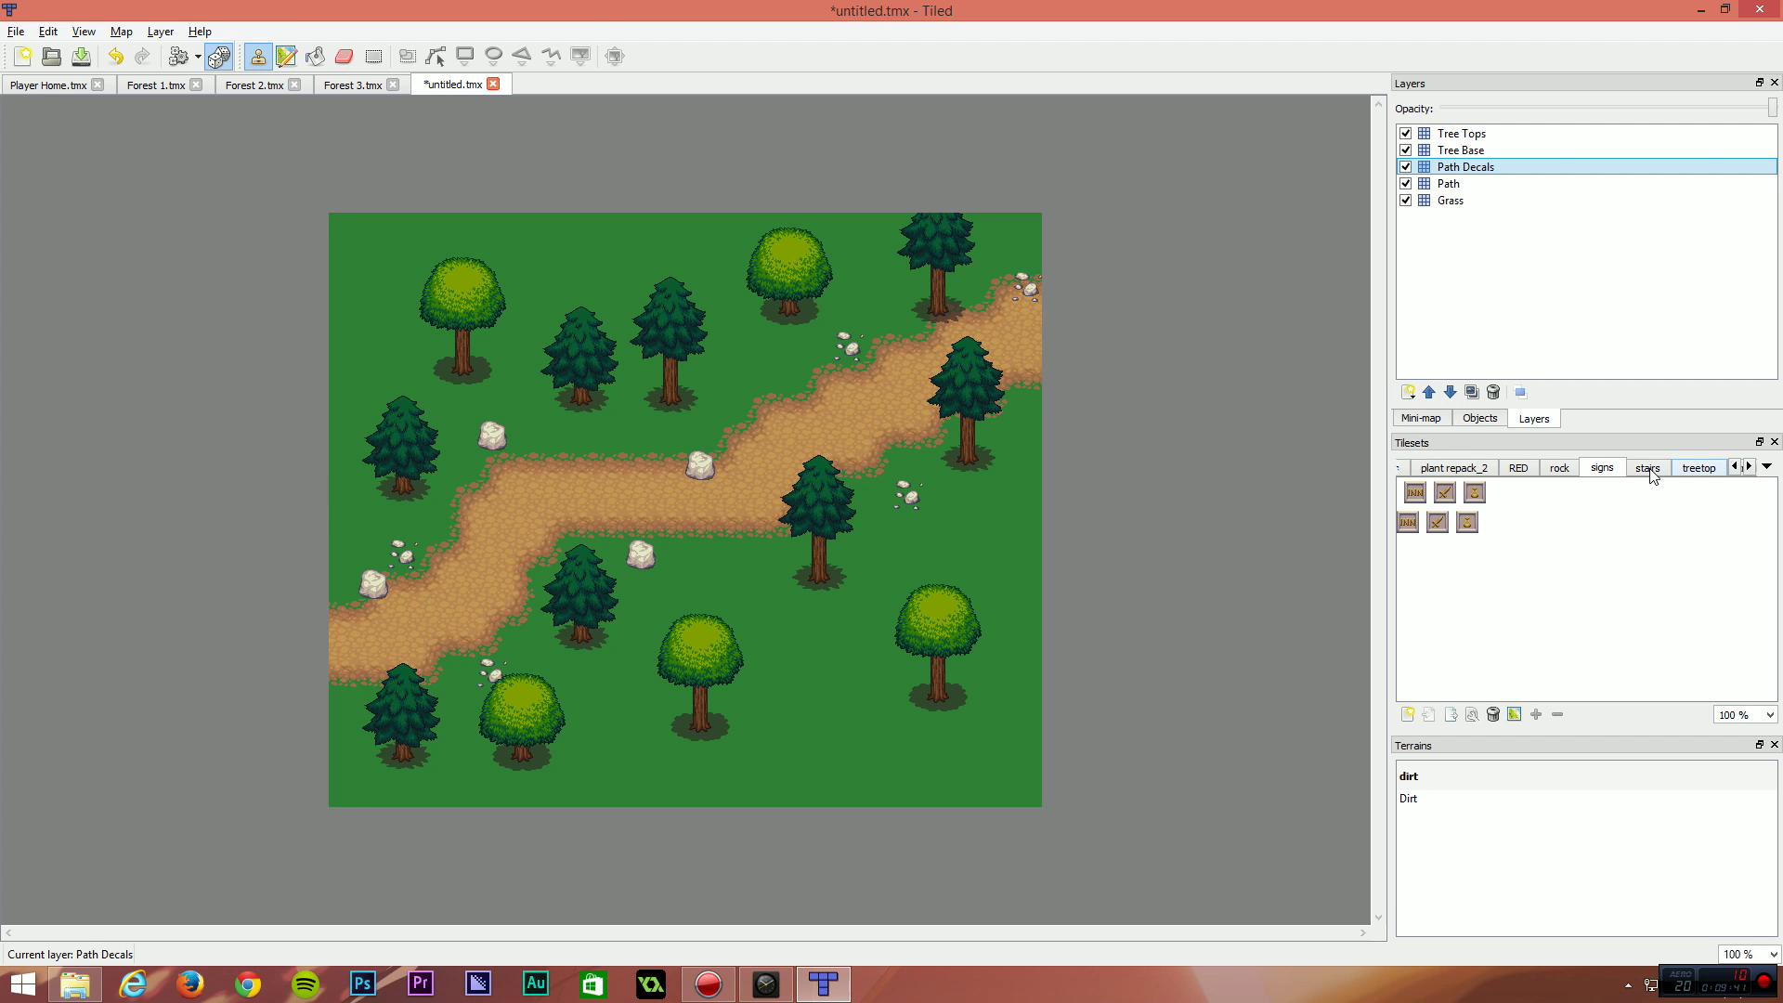
{"action": "left_click", "coordinate": [1749, 466]}
{"action": "left_click", "coordinate": [1749, 466]}
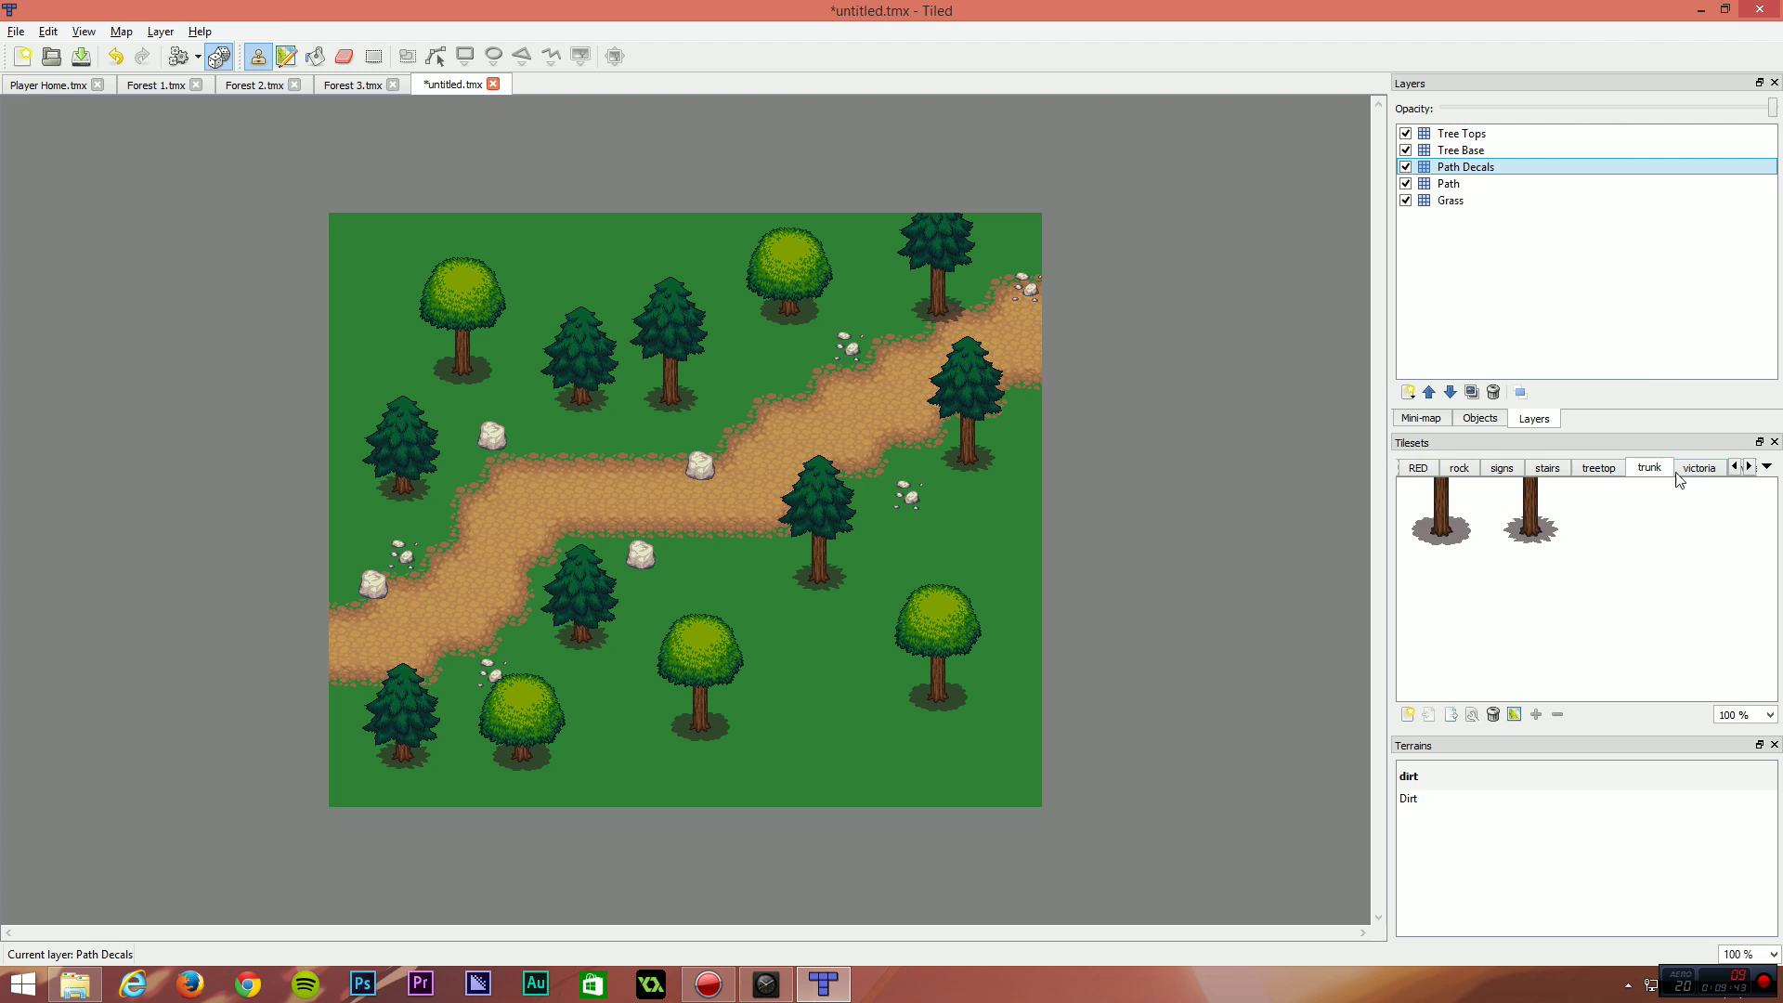
{"action": "left_click", "coordinate": [1749, 466]}
{"action": "left_click", "coordinate": [1749, 466]}
{"action": "left_click", "coordinate": [1749, 466]}
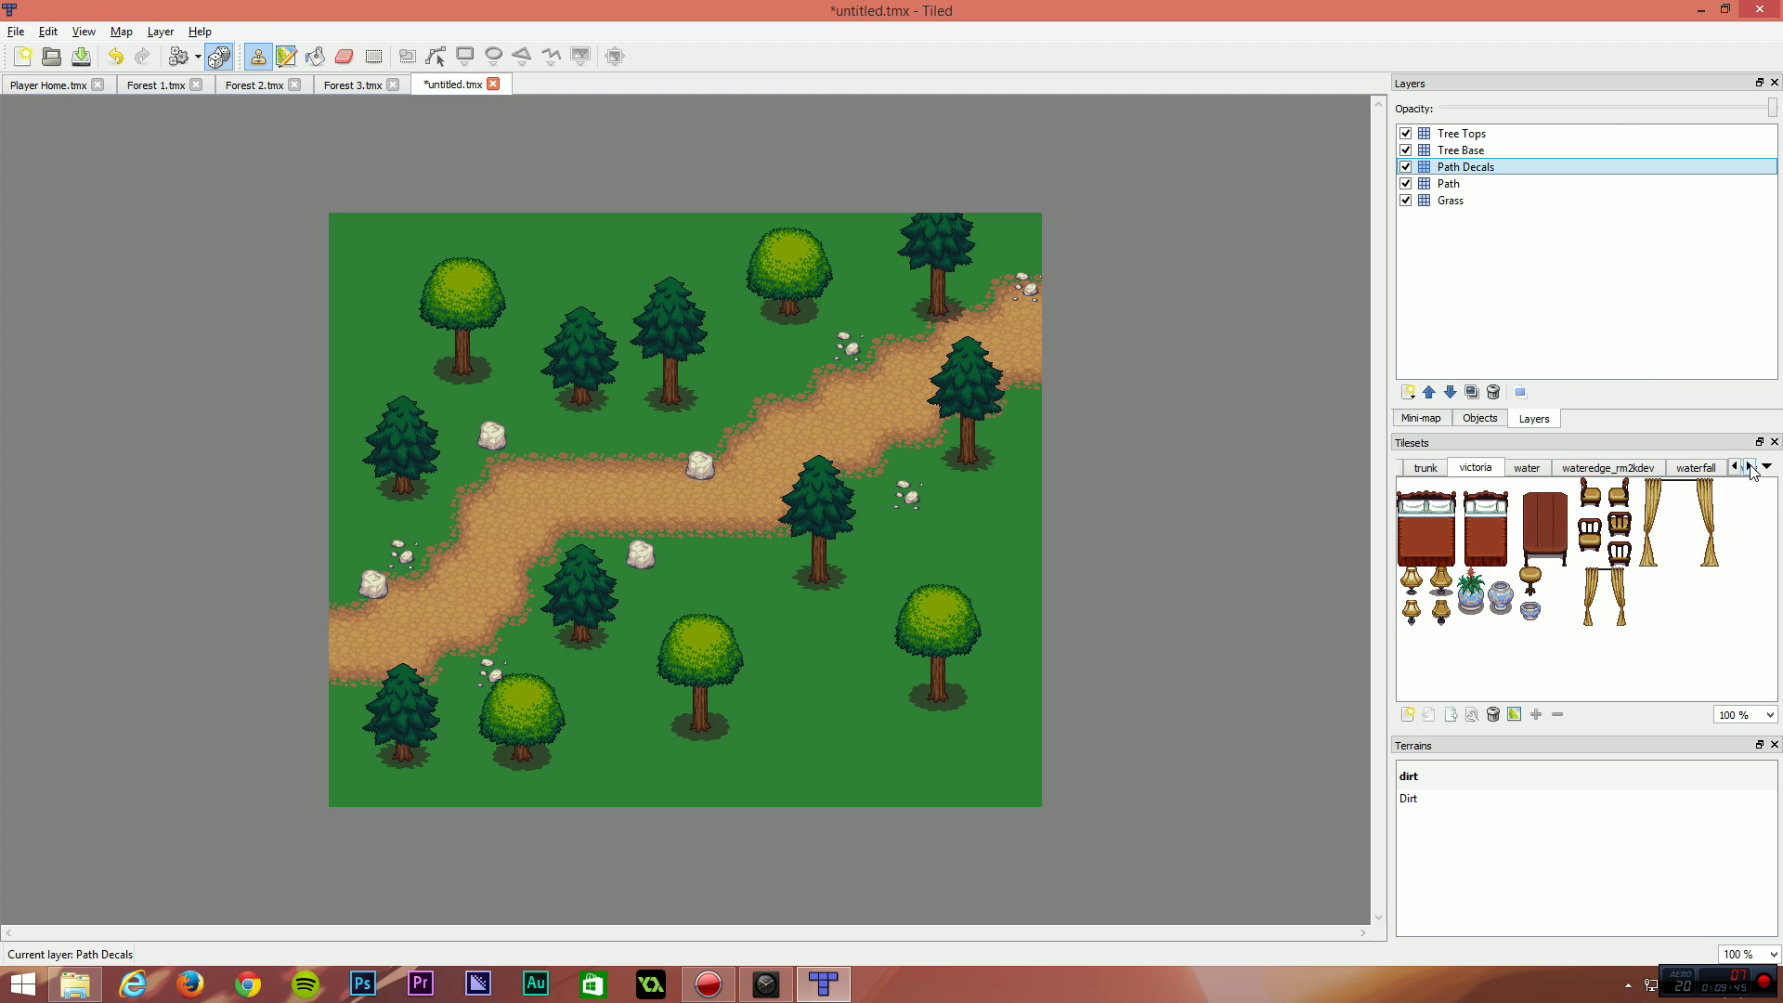
{"action": "left_click", "coordinate": [1749, 466]}
{"action": "left_click", "coordinate": [1625, 467]}
{"action": "left_click", "coordinate": [1663, 468]}
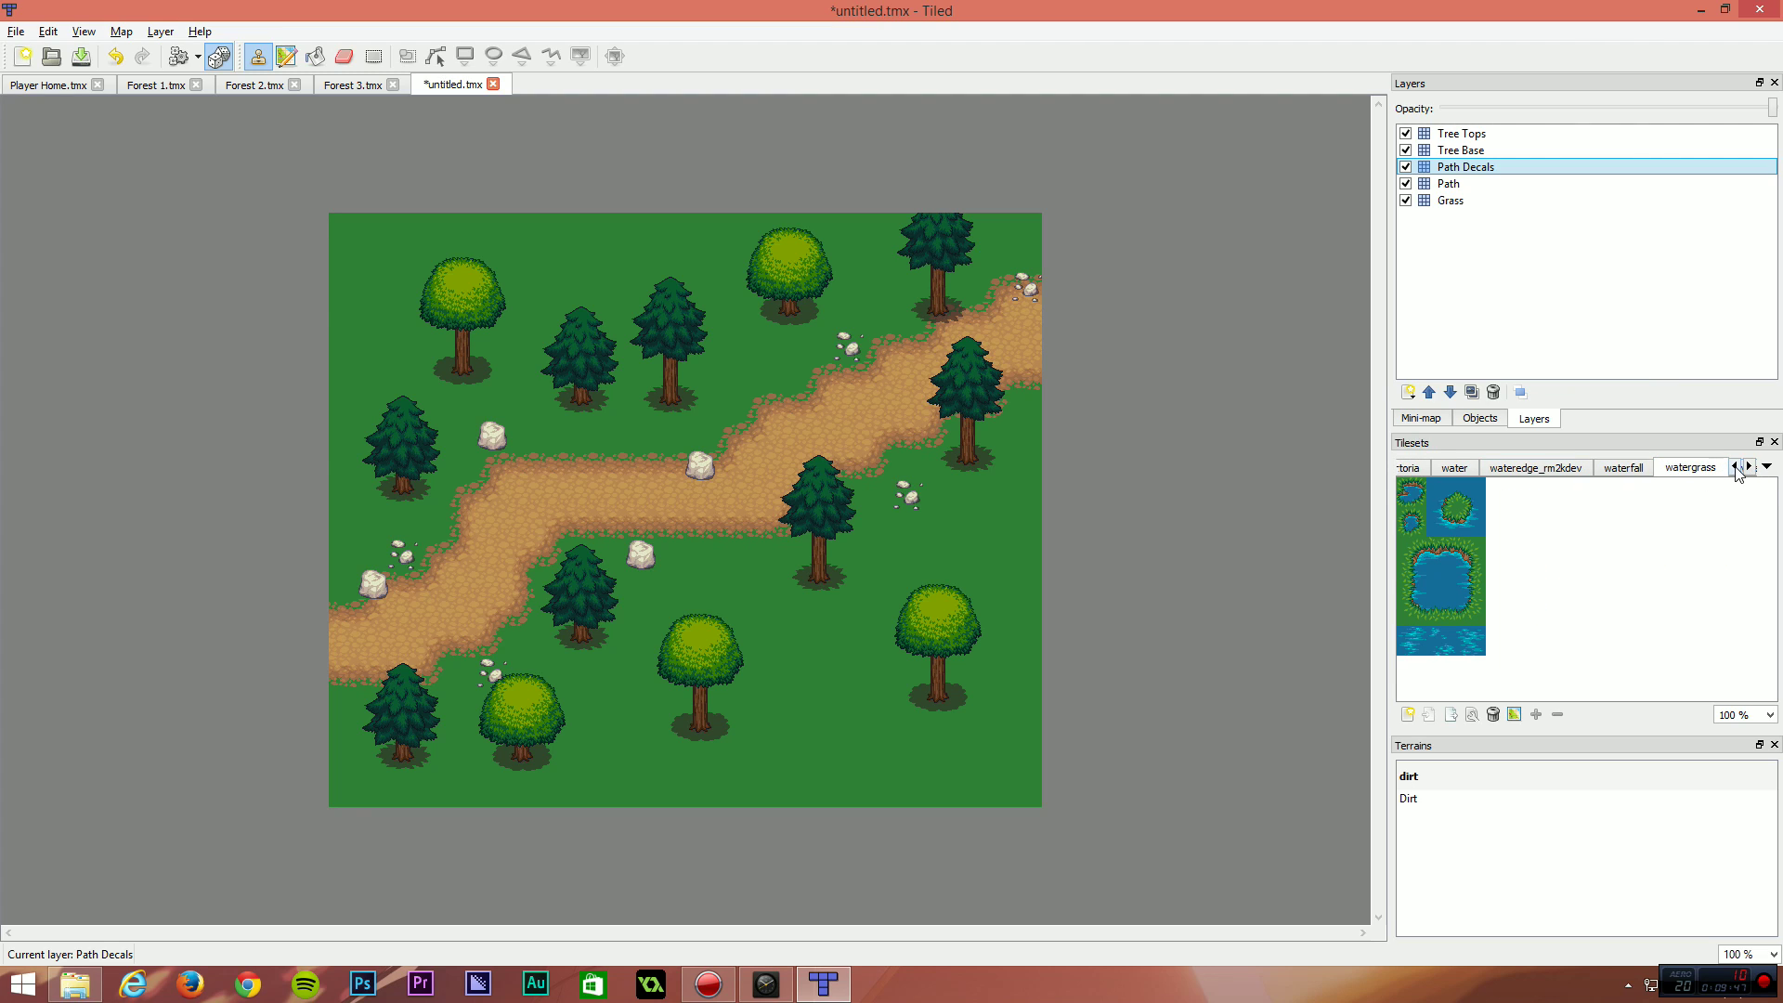
{"action": "left_click", "coordinate": [1749, 466]}
{"action": "left_click", "coordinate": [1749, 466]}
{"action": "left_click", "coordinate": [1644, 467]}
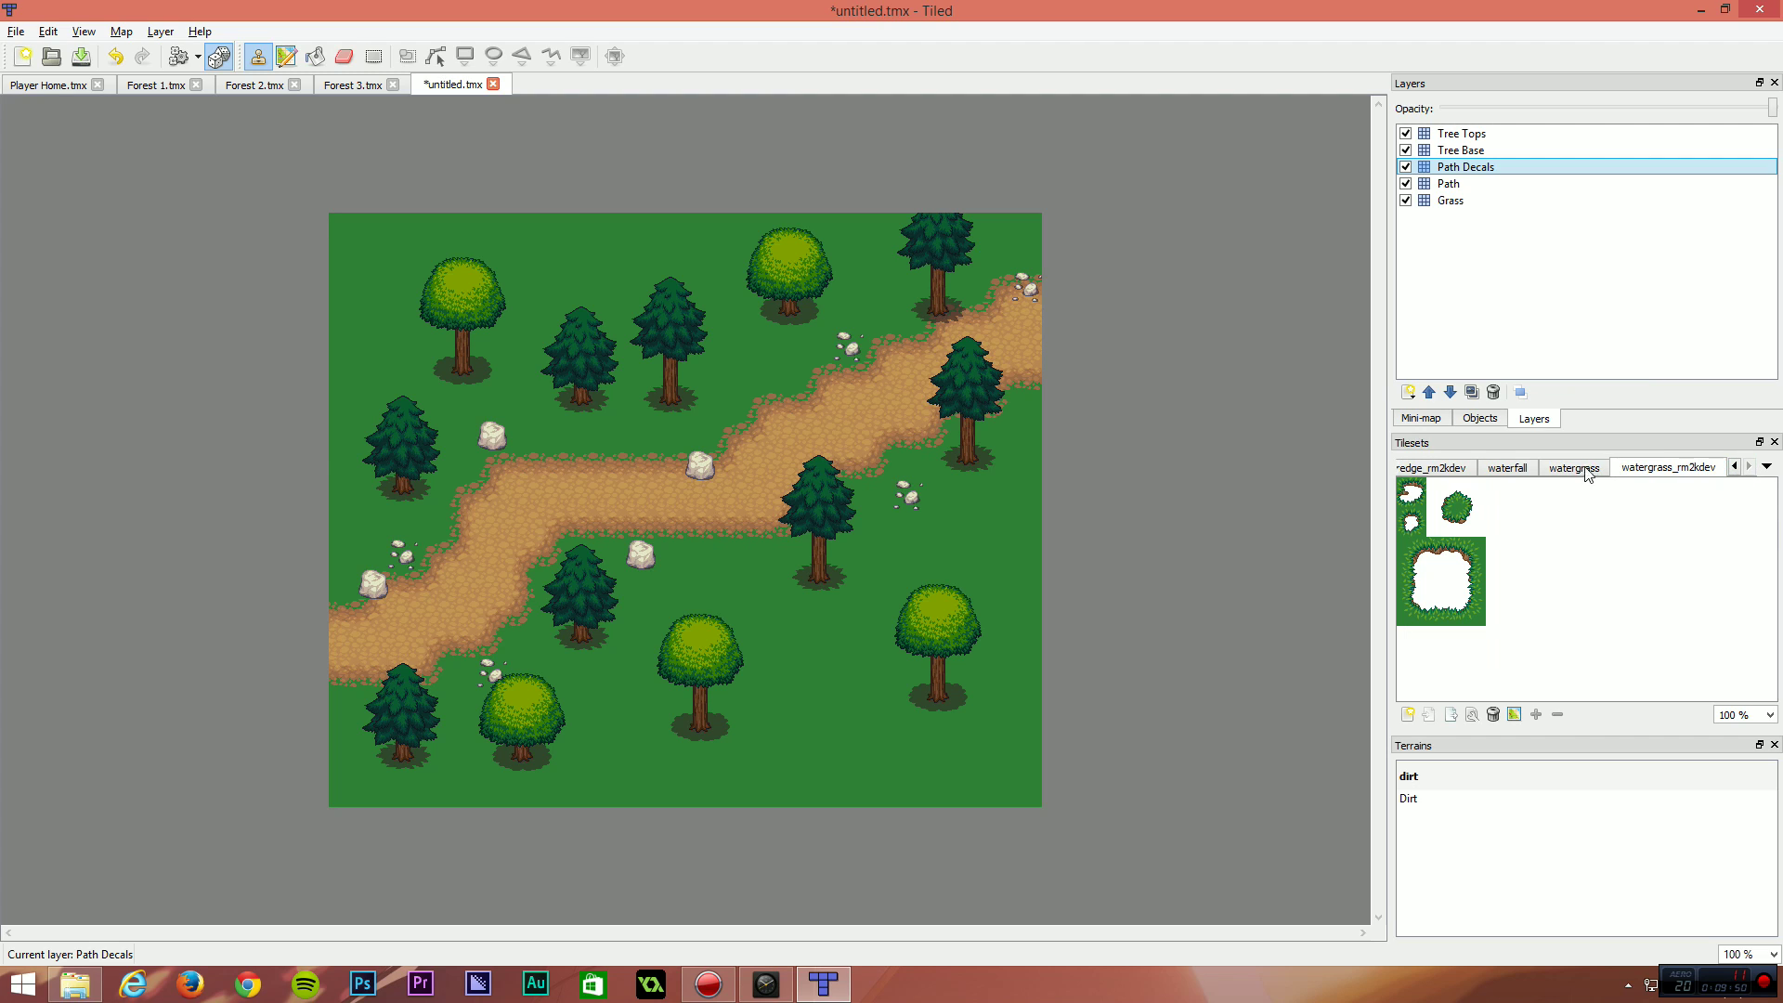
{"action": "left_click", "coordinate": [1511, 467]}
{"action": "left_click", "coordinate": [1733, 466]}
{"action": "left_click", "coordinate": [1733, 466]}
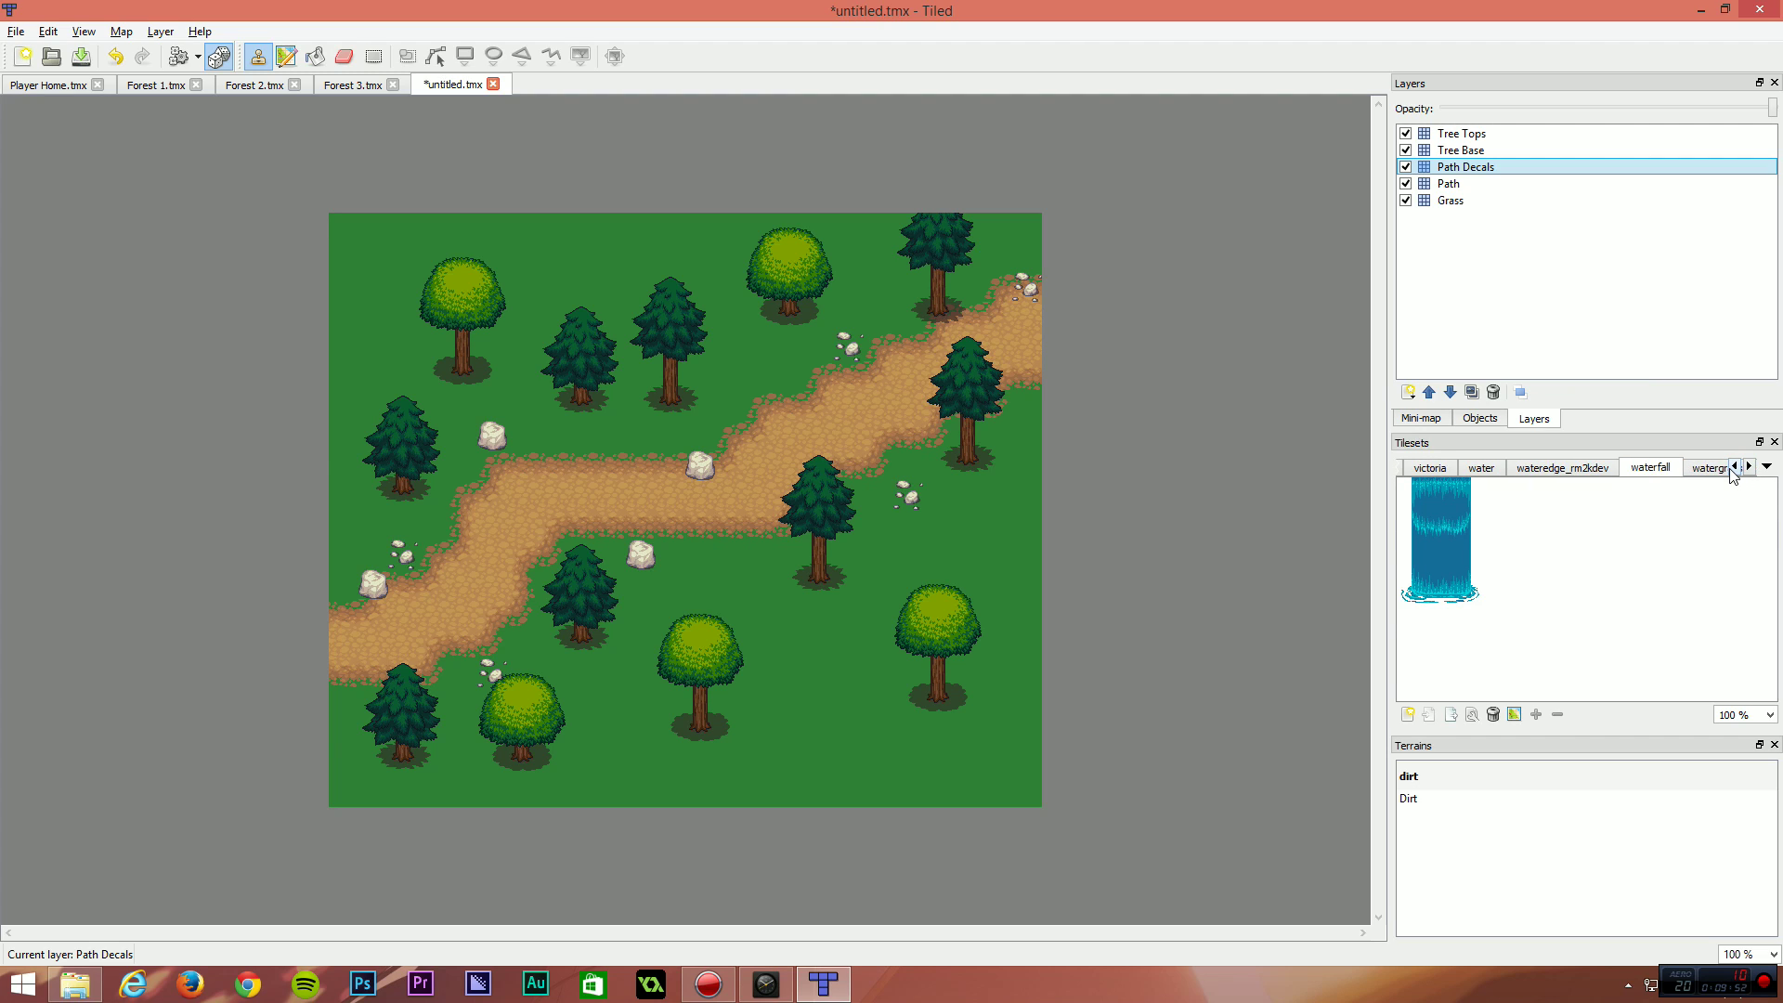
{"action": "left_click", "coordinate": [1734, 466]}
{"action": "left_click", "coordinate": [1734, 466]}
{"action": "left_click", "coordinate": [1733, 466]}
{"action": "left_click", "coordinate": [1733, 466]}
{"action": "left_click", "coordinate": [1733, 466]}
{"action": "left_click", "coordinate": [1733, 466]}
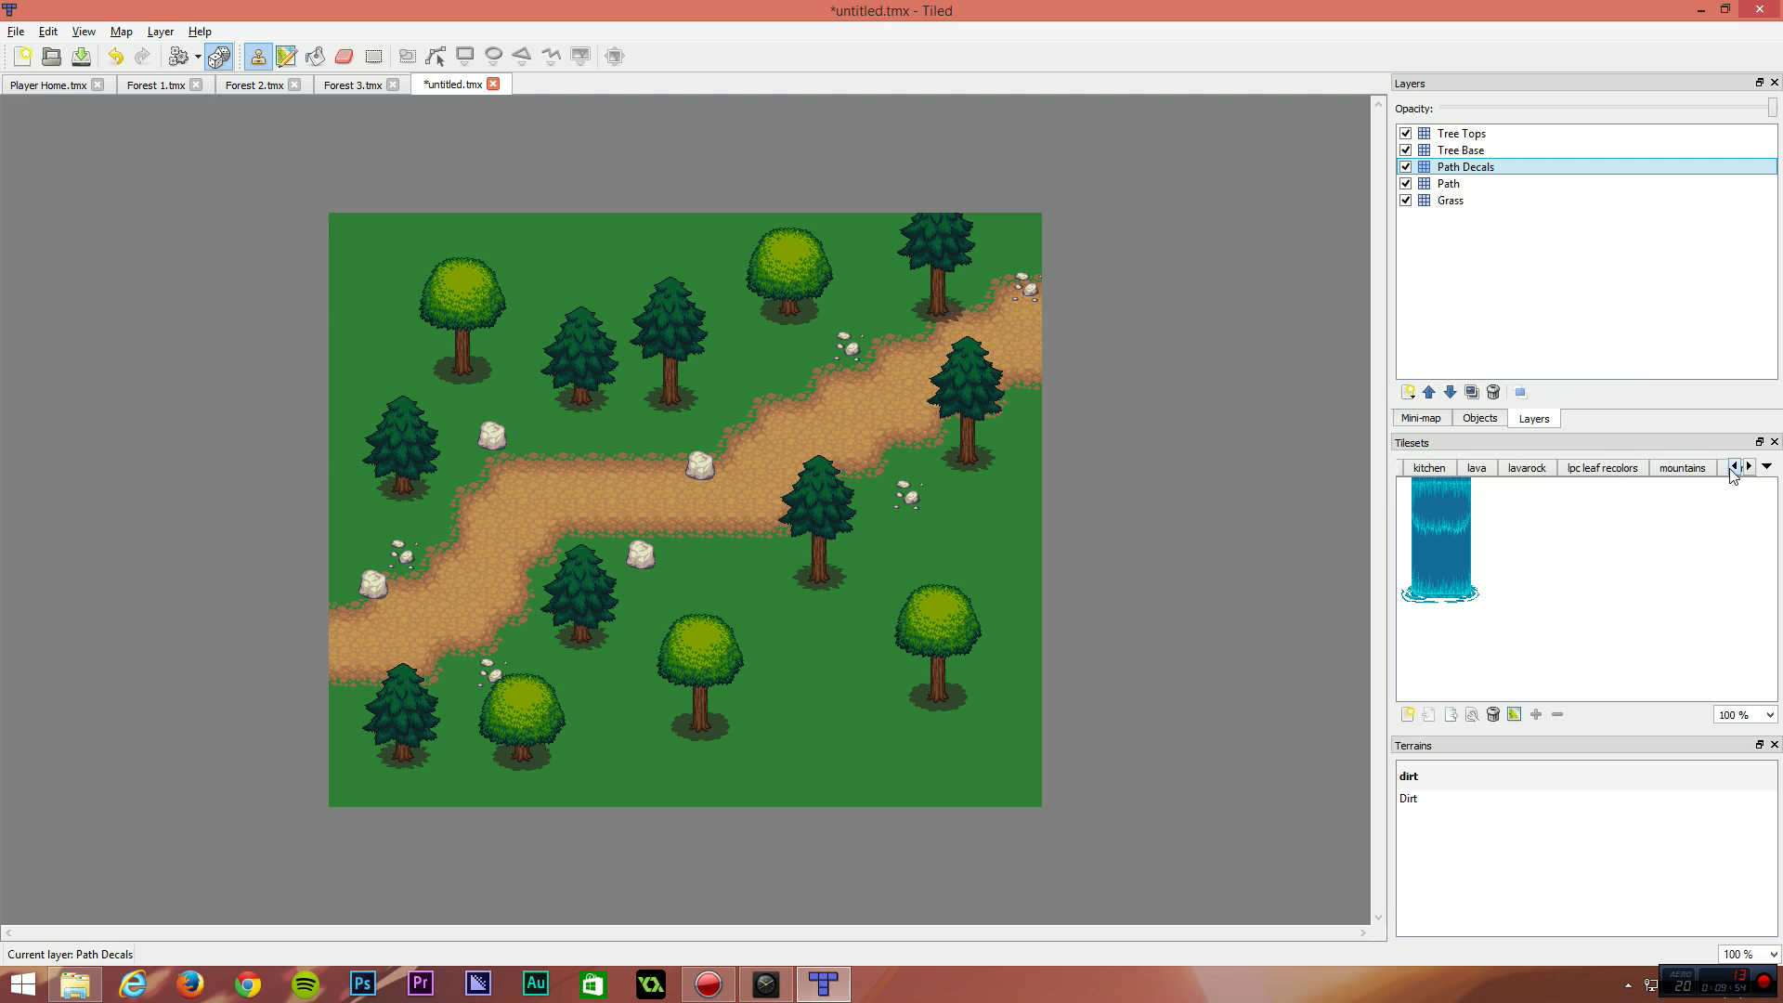
{"action": "left_click", "coordinate": [1733, 467]}
{"action": "left_click", "coordinate": [1734, 466]}
{"action": "left_click", "coordinate": [1734, 466]}
{"action": "left_click", "coordinate": [1734, 466]}
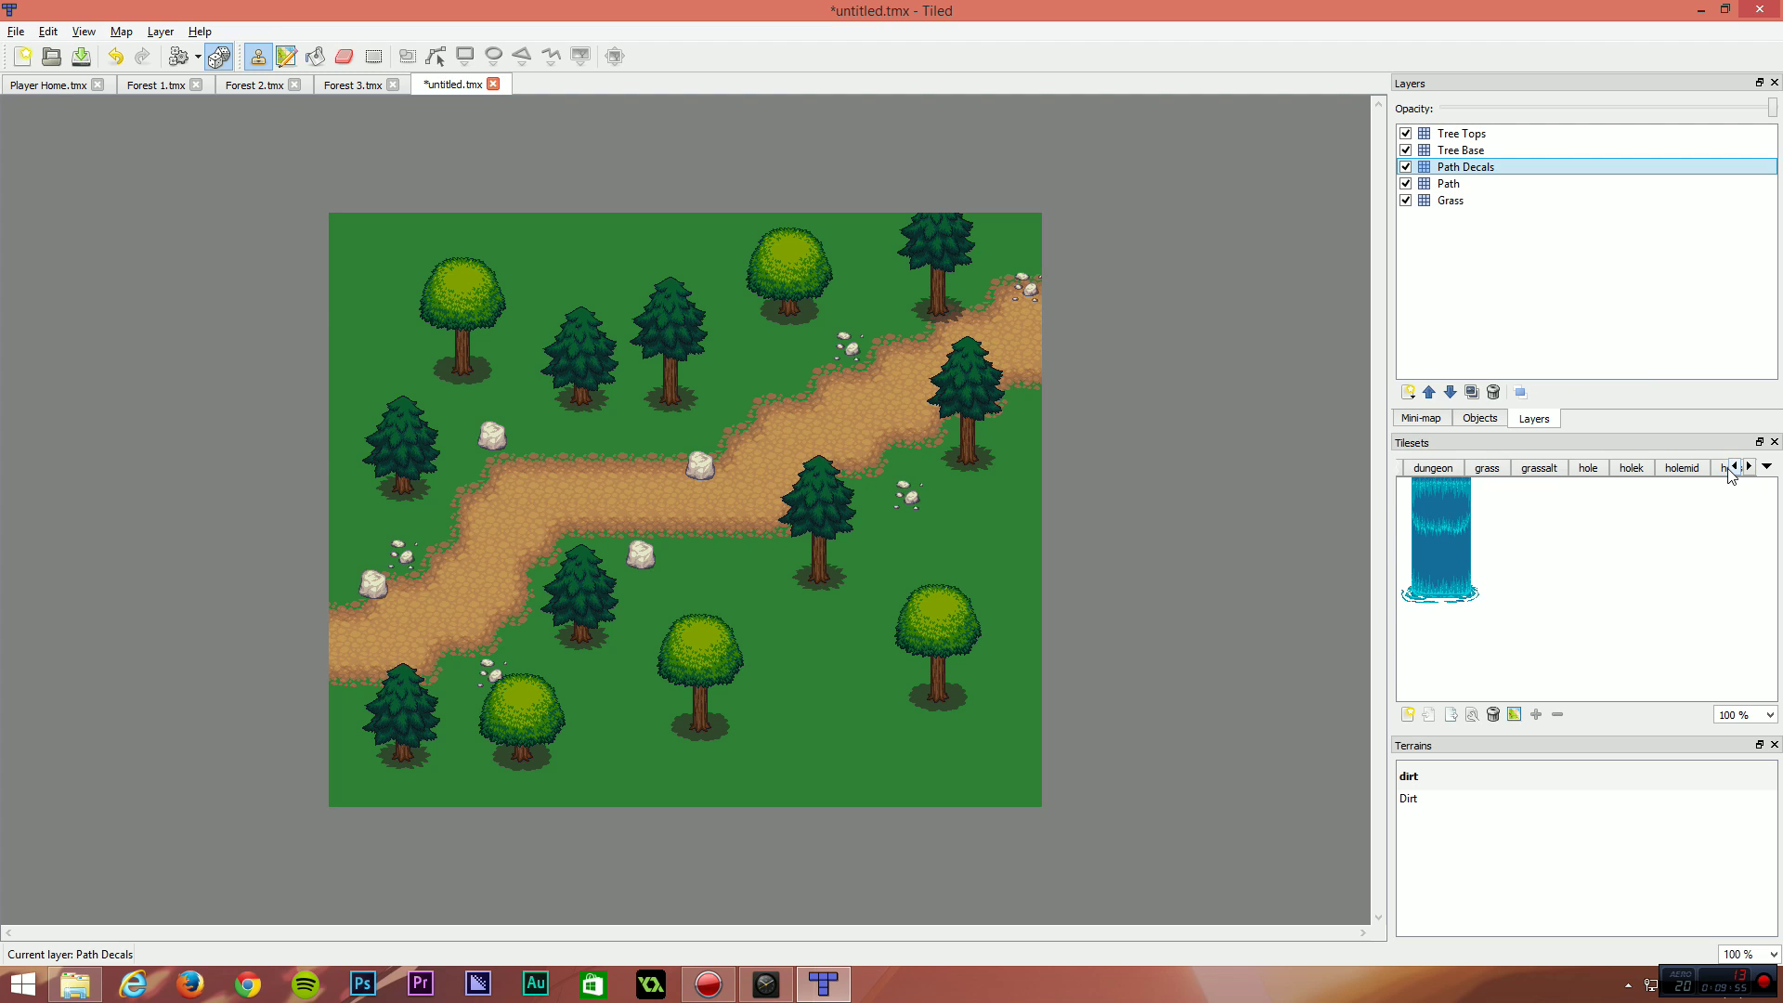
Pick the three grass texture tiles in the grass tileset's last row as the stamp and make the Grass layer active.
{"action": "left_click", "coordinate": [1482, 468]}
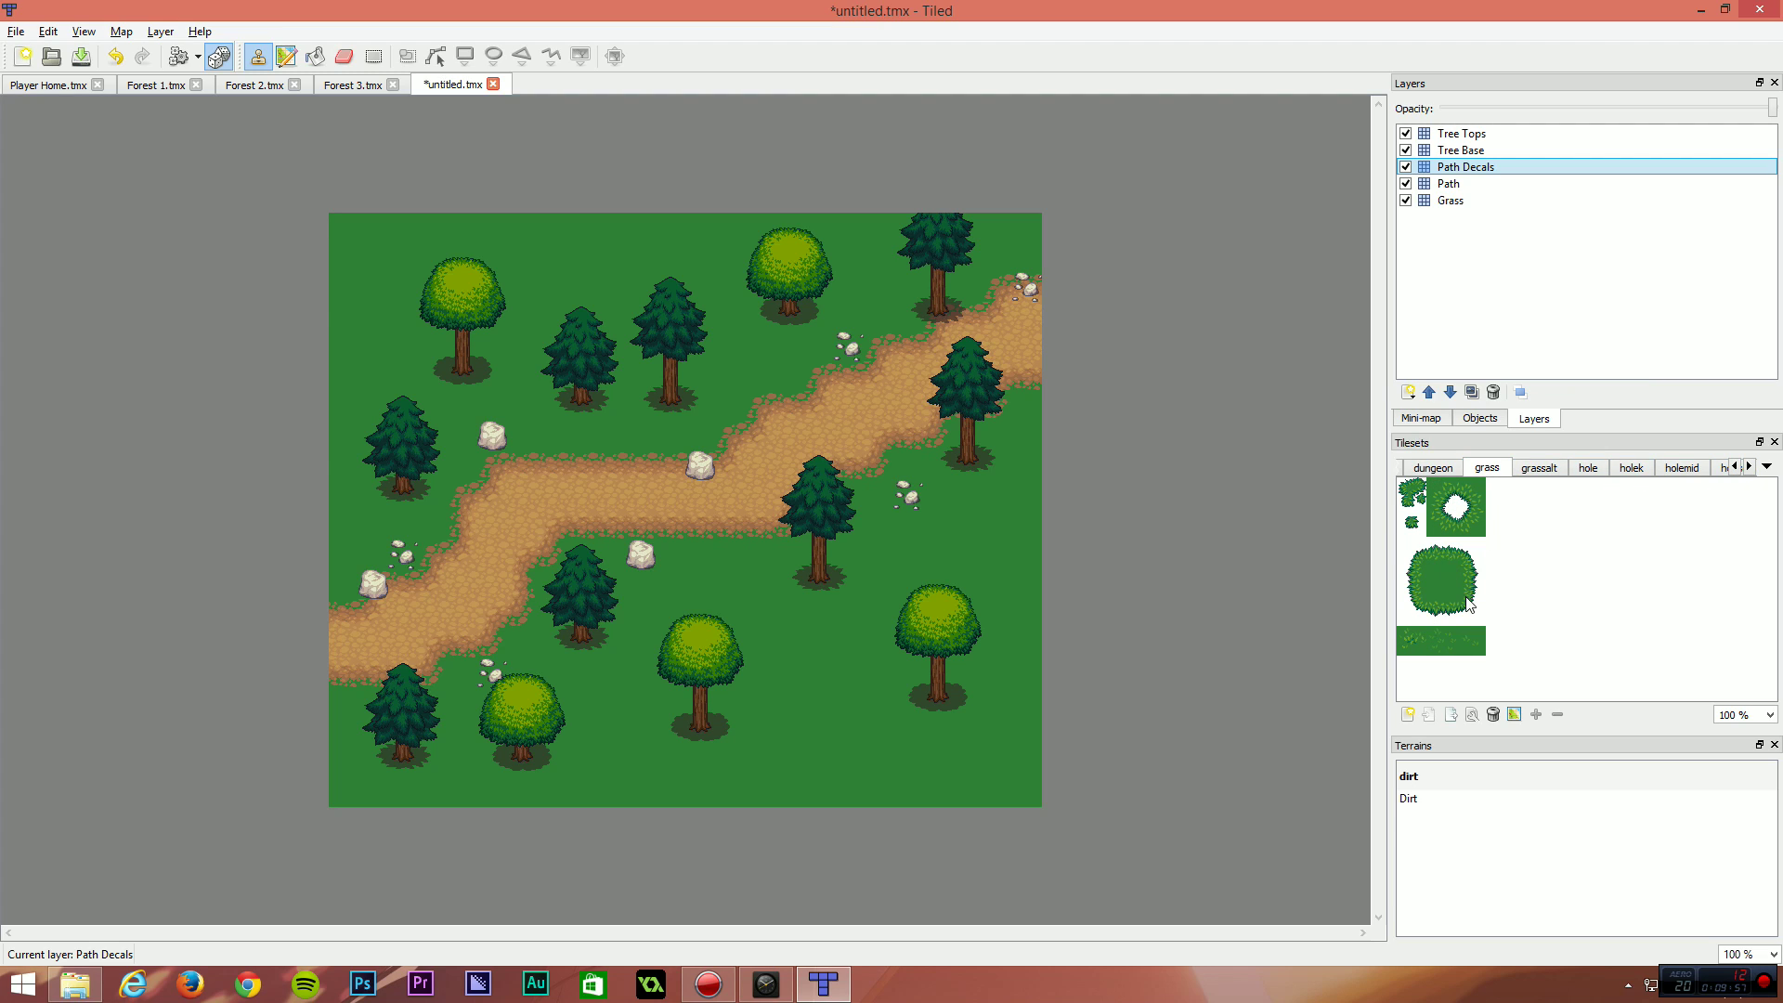
{"action": "left_click", "coordinate": [1412, 650]}
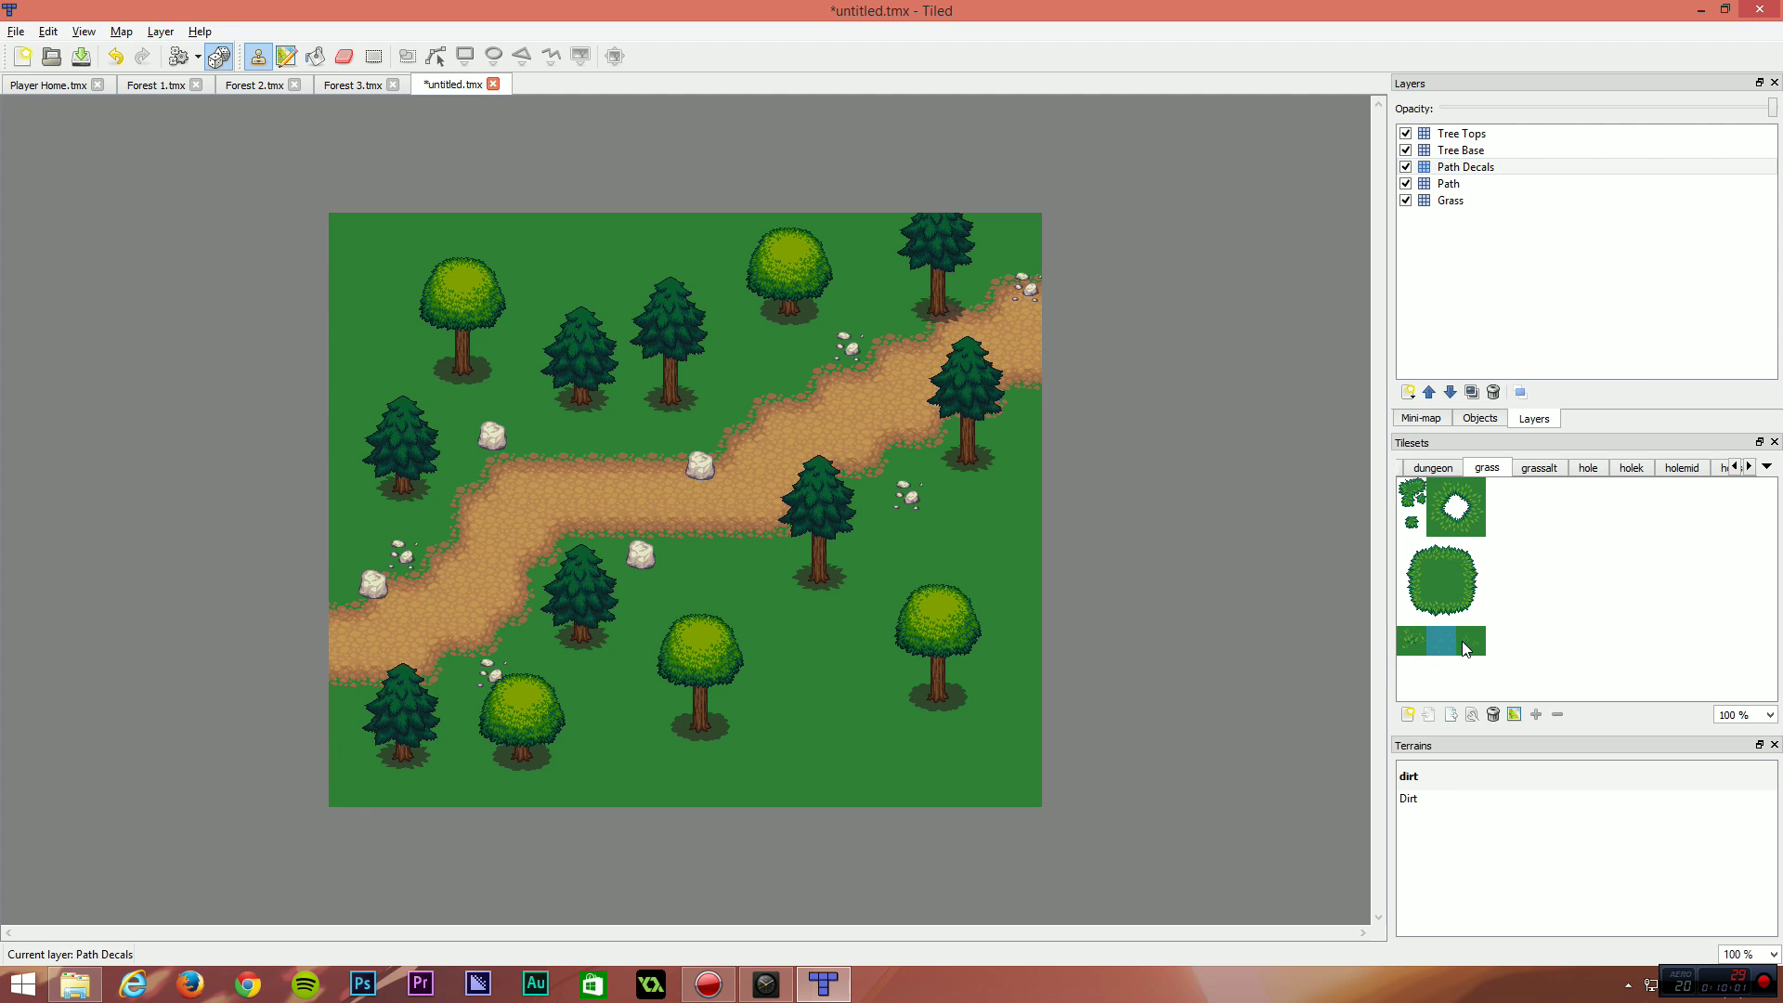
{"action": "left_click_drag", "start_coordinate": [1411, 641], "coordinate": [1478, 640]}
{"action": "left_click_drag", "start_coordinate": [1420, 642], "coordinate": [1491, 642]}
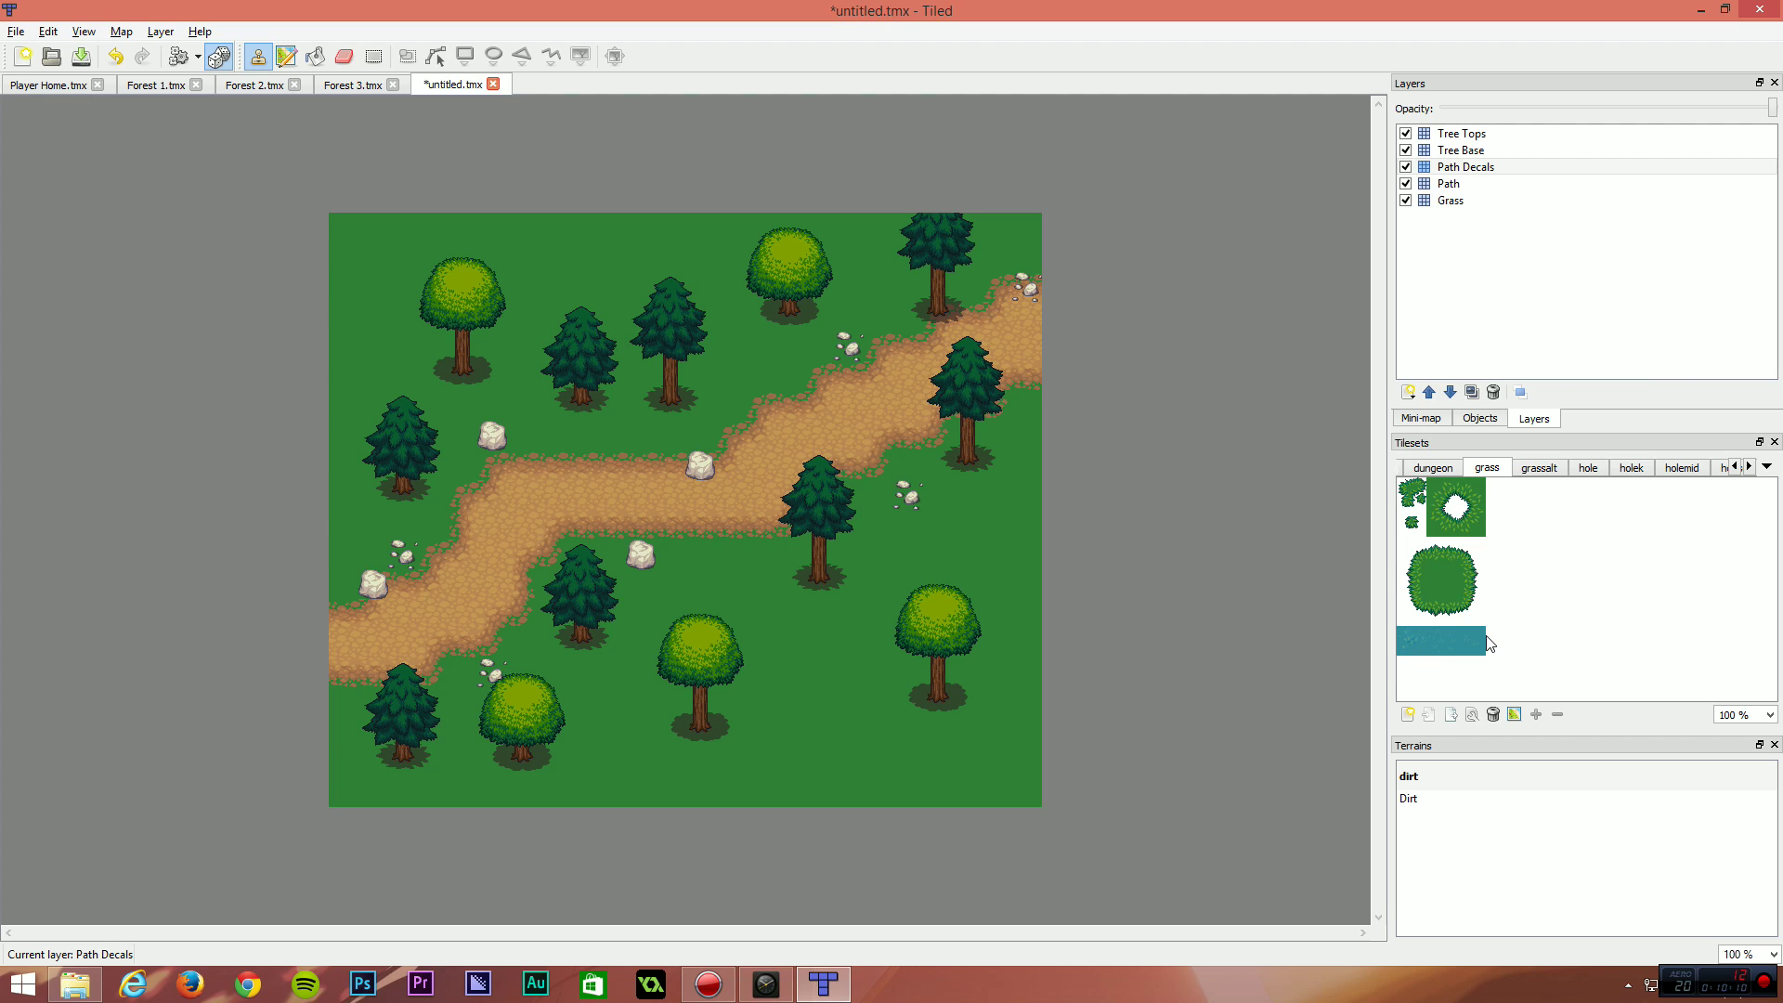
{"action": "left_click", "coordinate": [1444, 202]}
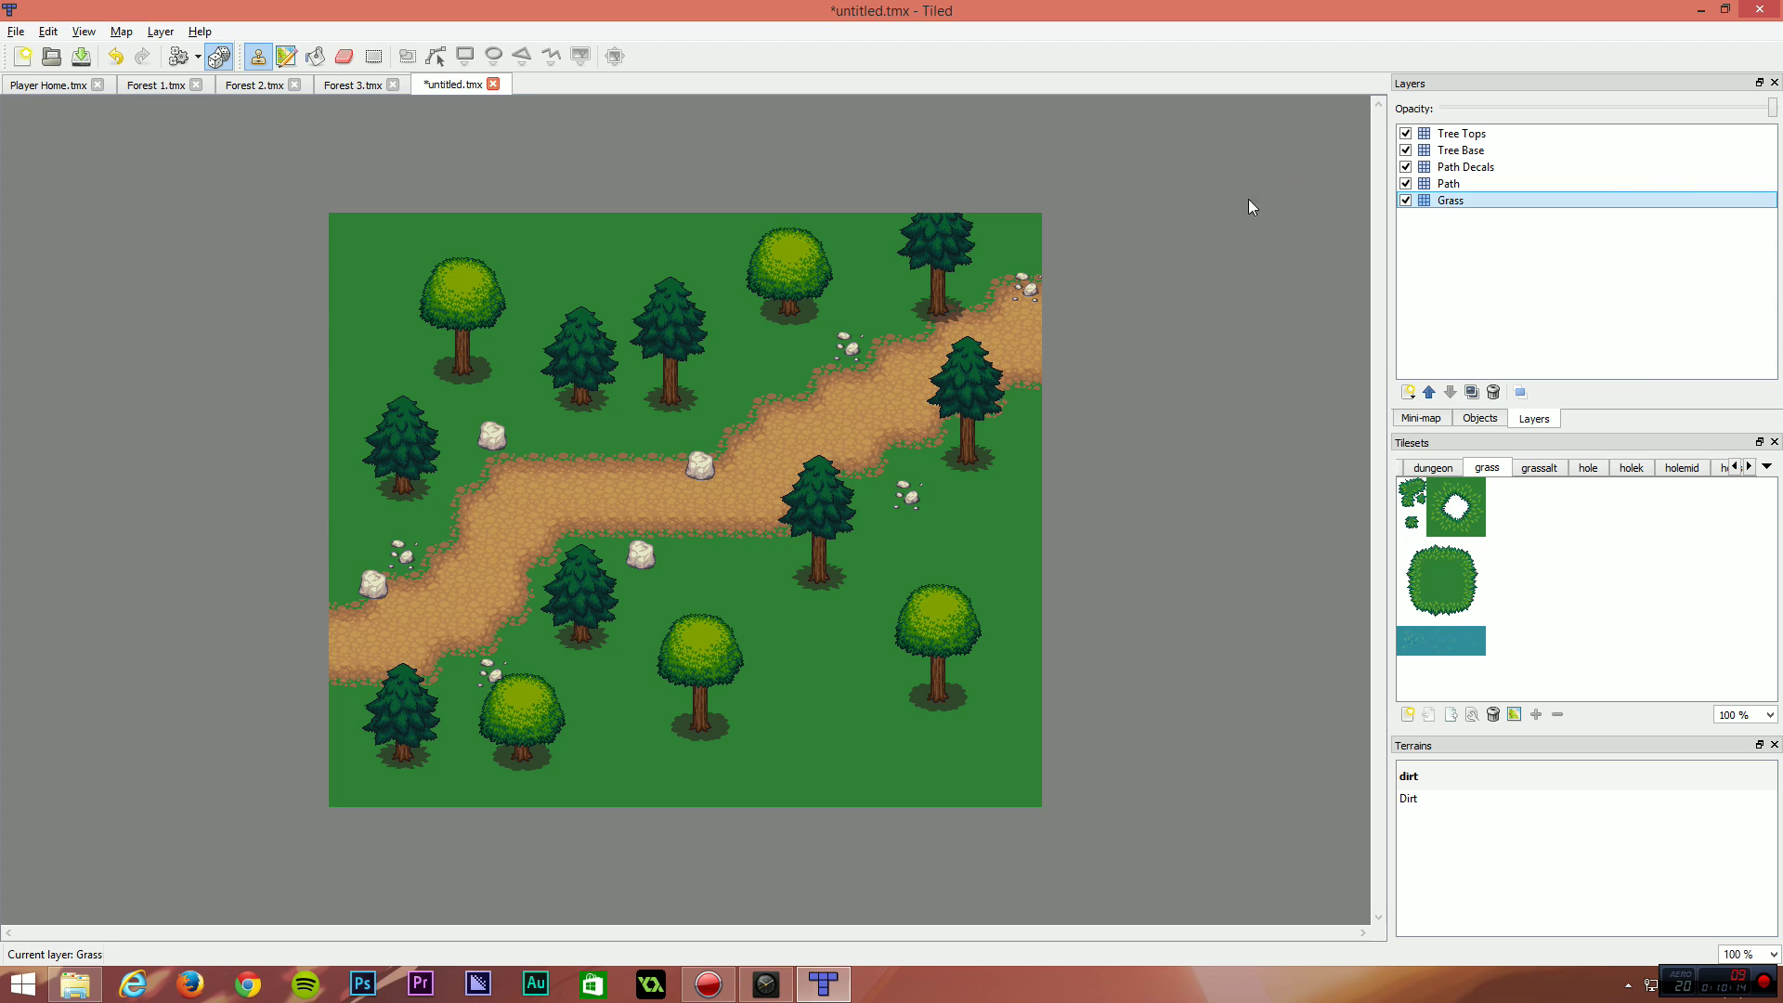
Paint randomly chosen grass texture tiles over the green areas around the trees and path on the Grass layer.
{"action": "left_click", "coordinate": [219, 57]}
{"action": "mouse_move", "coordinate": [366, 334]}
{"action": "left_mouse_down"}
{"action": "mouse_move", "coordinate": [538, 395]}
{"action": "mouse_move", "coordinate": [551, 241]}
{"action": "mouse_move", "coordinate": [666, 403]}
{"action": "left_mouse_up"}
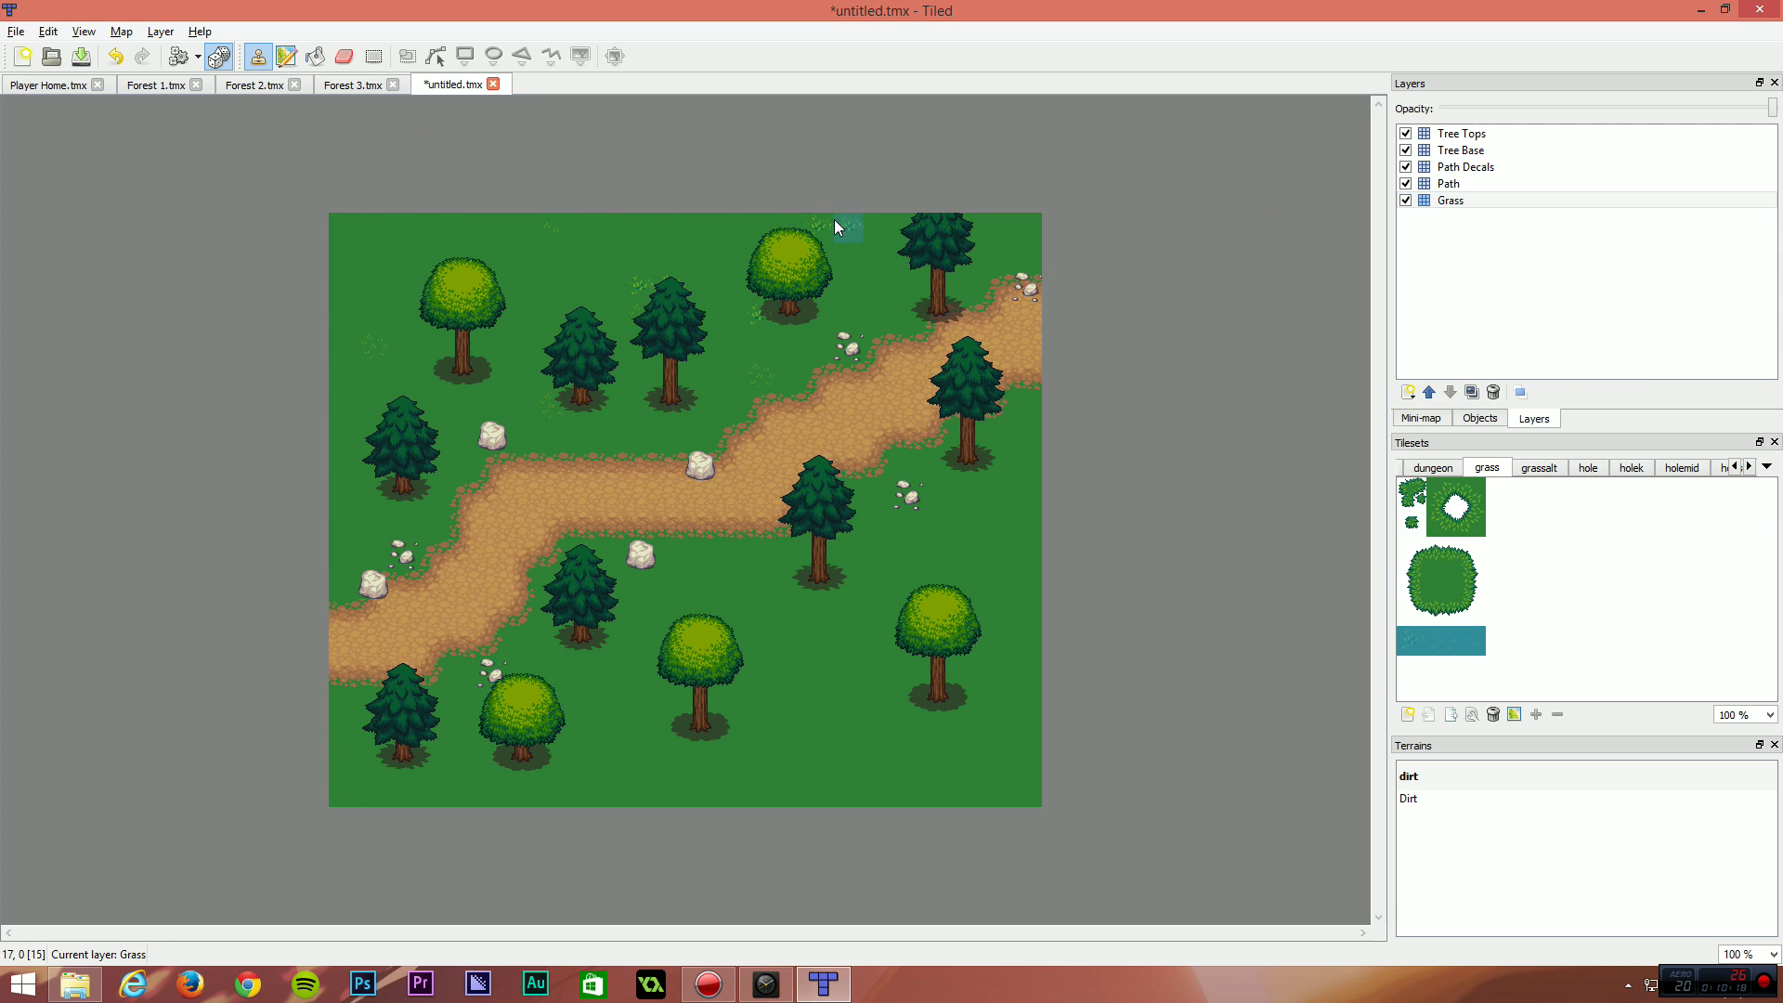
{"action": "mouse_move", "coordinate": [908, 288]}
{"action": "left_mouse_down"}
{"action": "mouse_move", "coordinate": [1020, 436]}
{"action": "mouse_move", "coordinate": [1018, 483]}
{"action": "mouse_move", "coordinate": [973, 500]}
{"action": "mouse_move", "coordinate": [1037, 582]}
{"action": "mouse_move", "coordinate": [915, 513]}
{"action": "mouse_move", "coordinate": [875, 554]}
{"action": "left_mouse_up"}
{"action": "mouse_move", "coordinate": [984, 663]}
{"action": "left_mouse_down"}
{"action": "mouse_move", "coordinate": [646, 594]}
{"action": "mouse_move", "coordinate": [581, 713]}
{"action": "left_mouse_up"}
{"action": "left_click_drag", "start_coordinate": [388, 332], "coordinate": [458, 251]}
{"action": "scroll", "coordinate": [1355, 243], "scroll_direction": "up", "scroll_amount": 2, "text": "ctrl"}
{"action": "scroll", "coordinate": [1355, 243], "scroll_direction": "down", "scroll_amount": 1, "text": "ctrl"}
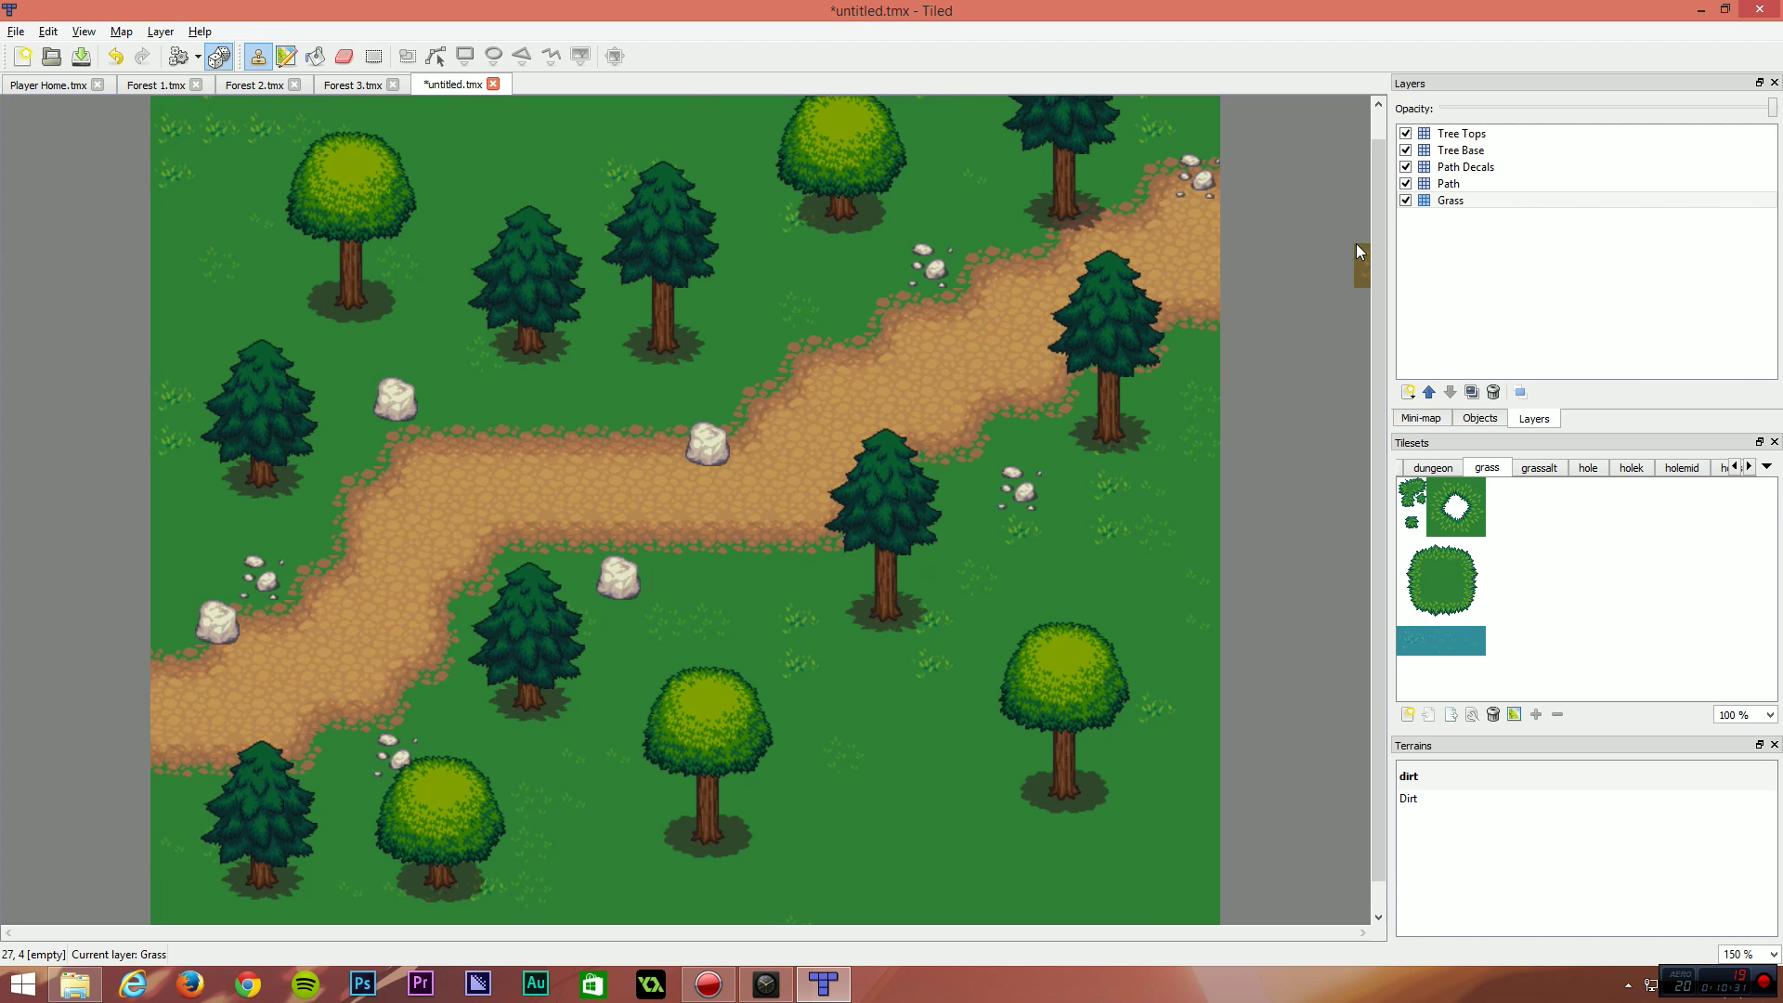
Examine the painted grass, path and trees up close and in a view of the whole map.
{"action": "scroll", "coordinate": [1355, 243], "scroll_direction": "up", "scroll_amount": 1, "text": "ctrl"}
{"action": "scroll", "coordinate": [1034, 556], "scroll_direction": "up", "scroll_amount": 1}
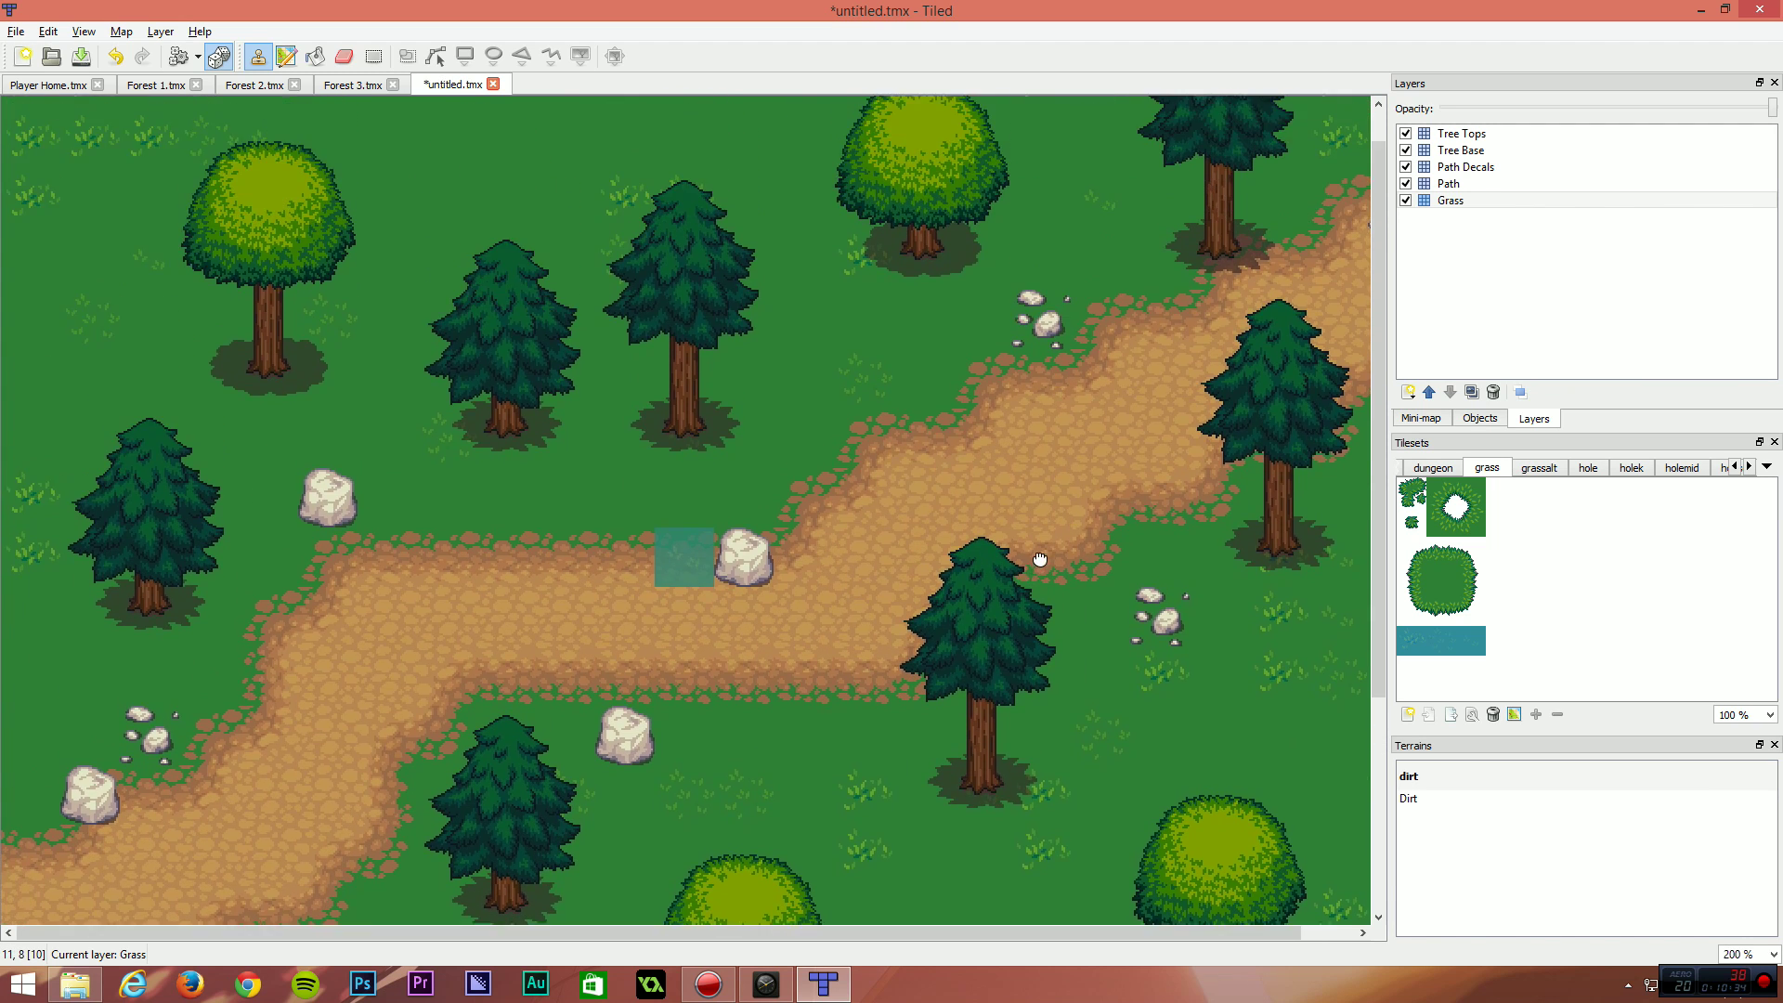
{"action": "scroll", "coordinate": [478, 537], "scroll_direction": "down", "scroll_amount": 3}
{"action": "middle_click_drag", "start_coordinate": [602, 269], "coordinate": [645, 446]}
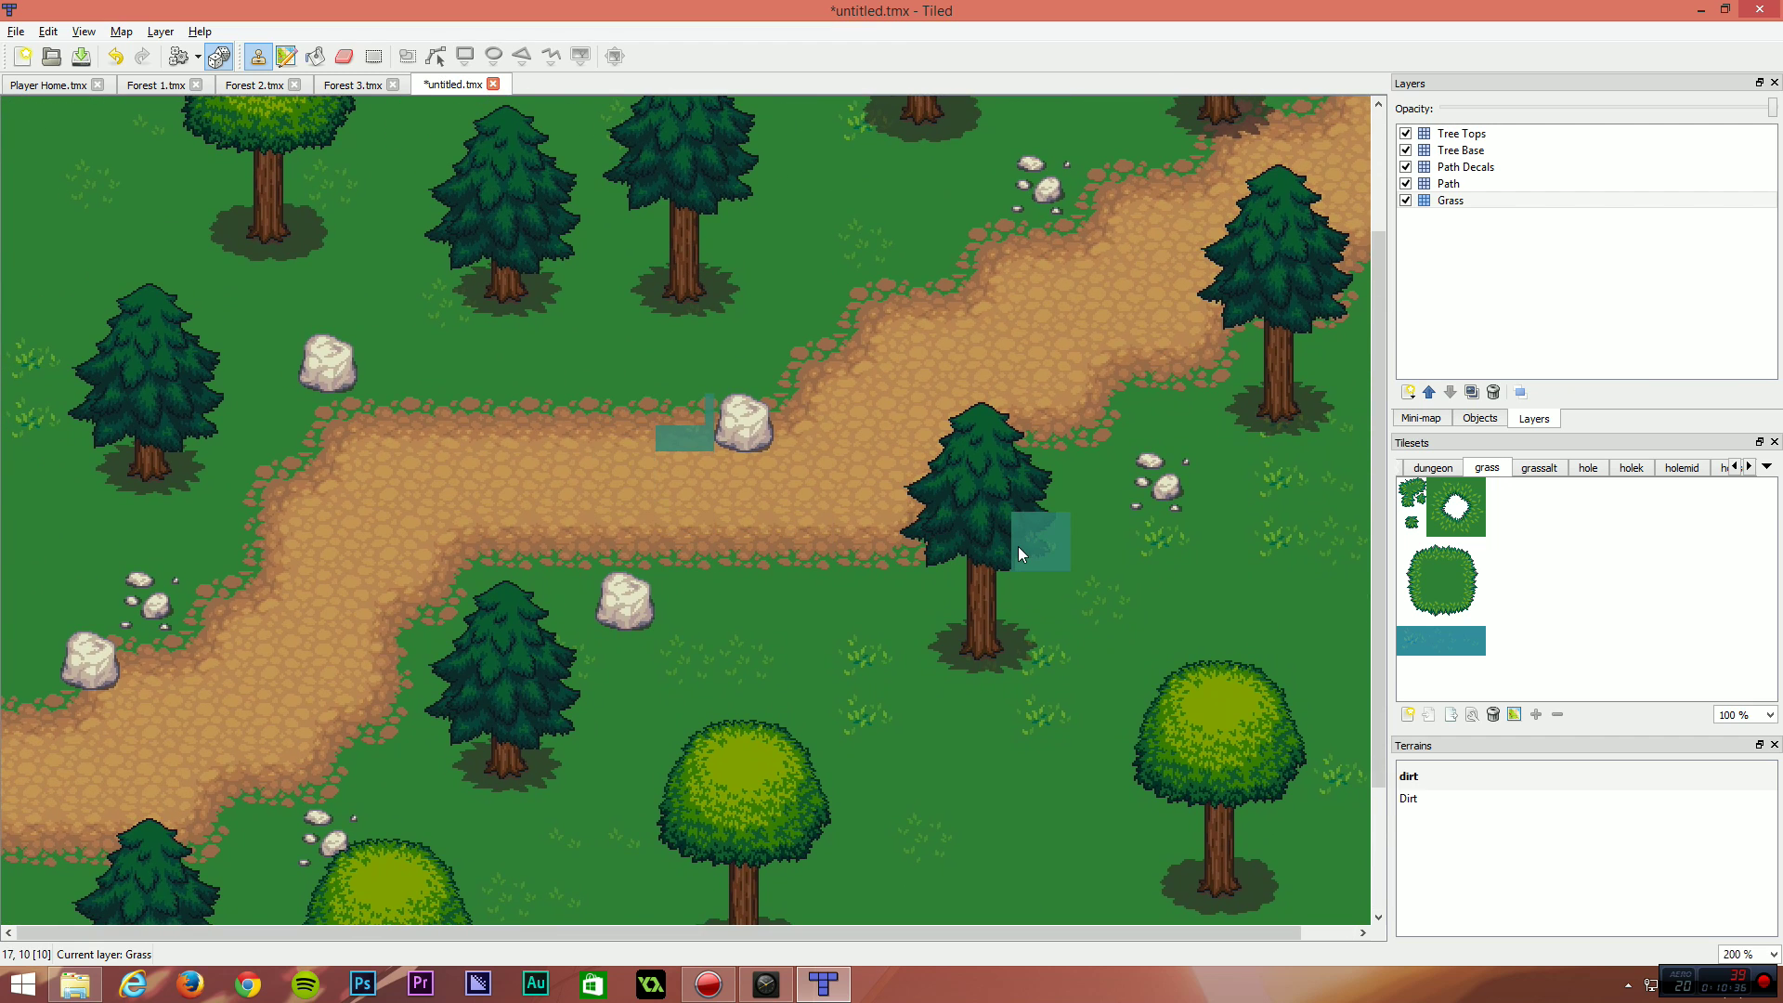
{"action": "scroll", "coordinate": [1017, 546], "scroll_direction": "down", "scroll_amount": 1, "text": "ctrl"}
{"action": "scroll", "coordinate": [1018, 546], "scroll_direction": "down", "scroll_amount": 1, "text": "ctrl"}
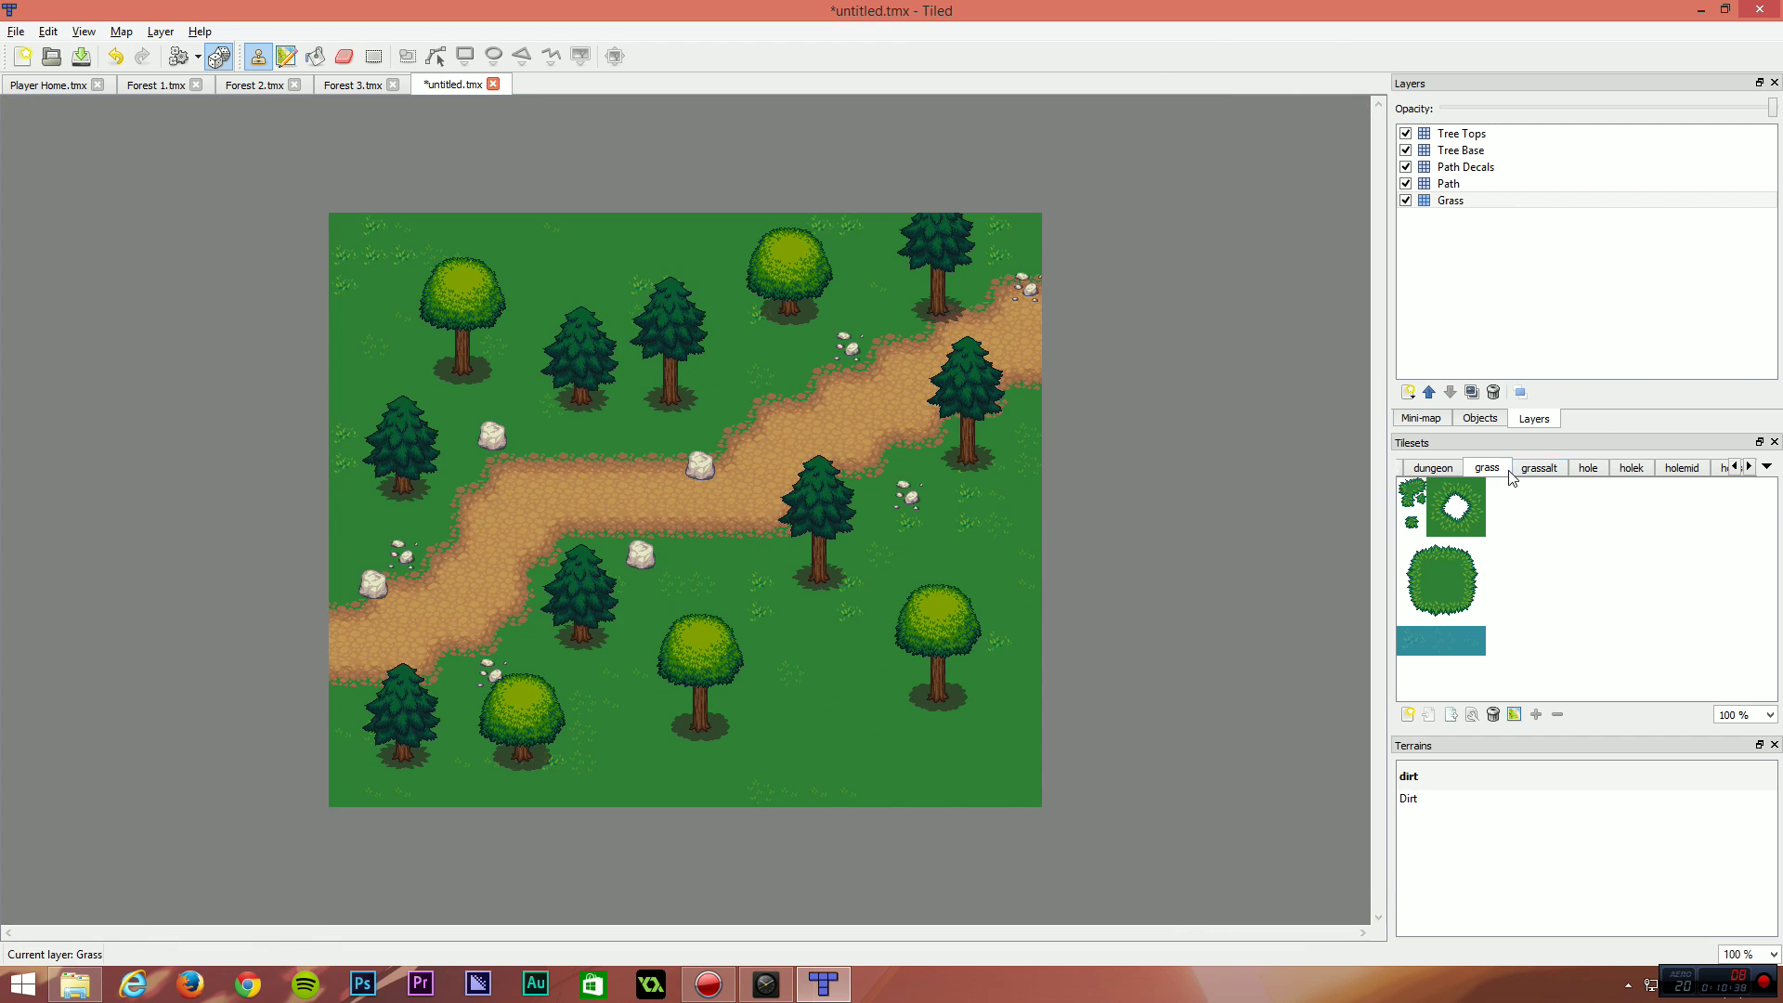
Look back through the tilesets, from hole and dungeon to buckets and bridges, for miscellaneous objects to place in the forest.
{"action": "left_click", "coordinate": [1448, 469]}
{"action": "left_click", "coordinate": [1539, 467]}
{"action": "left_click", "coordinate": [1587, 467]}
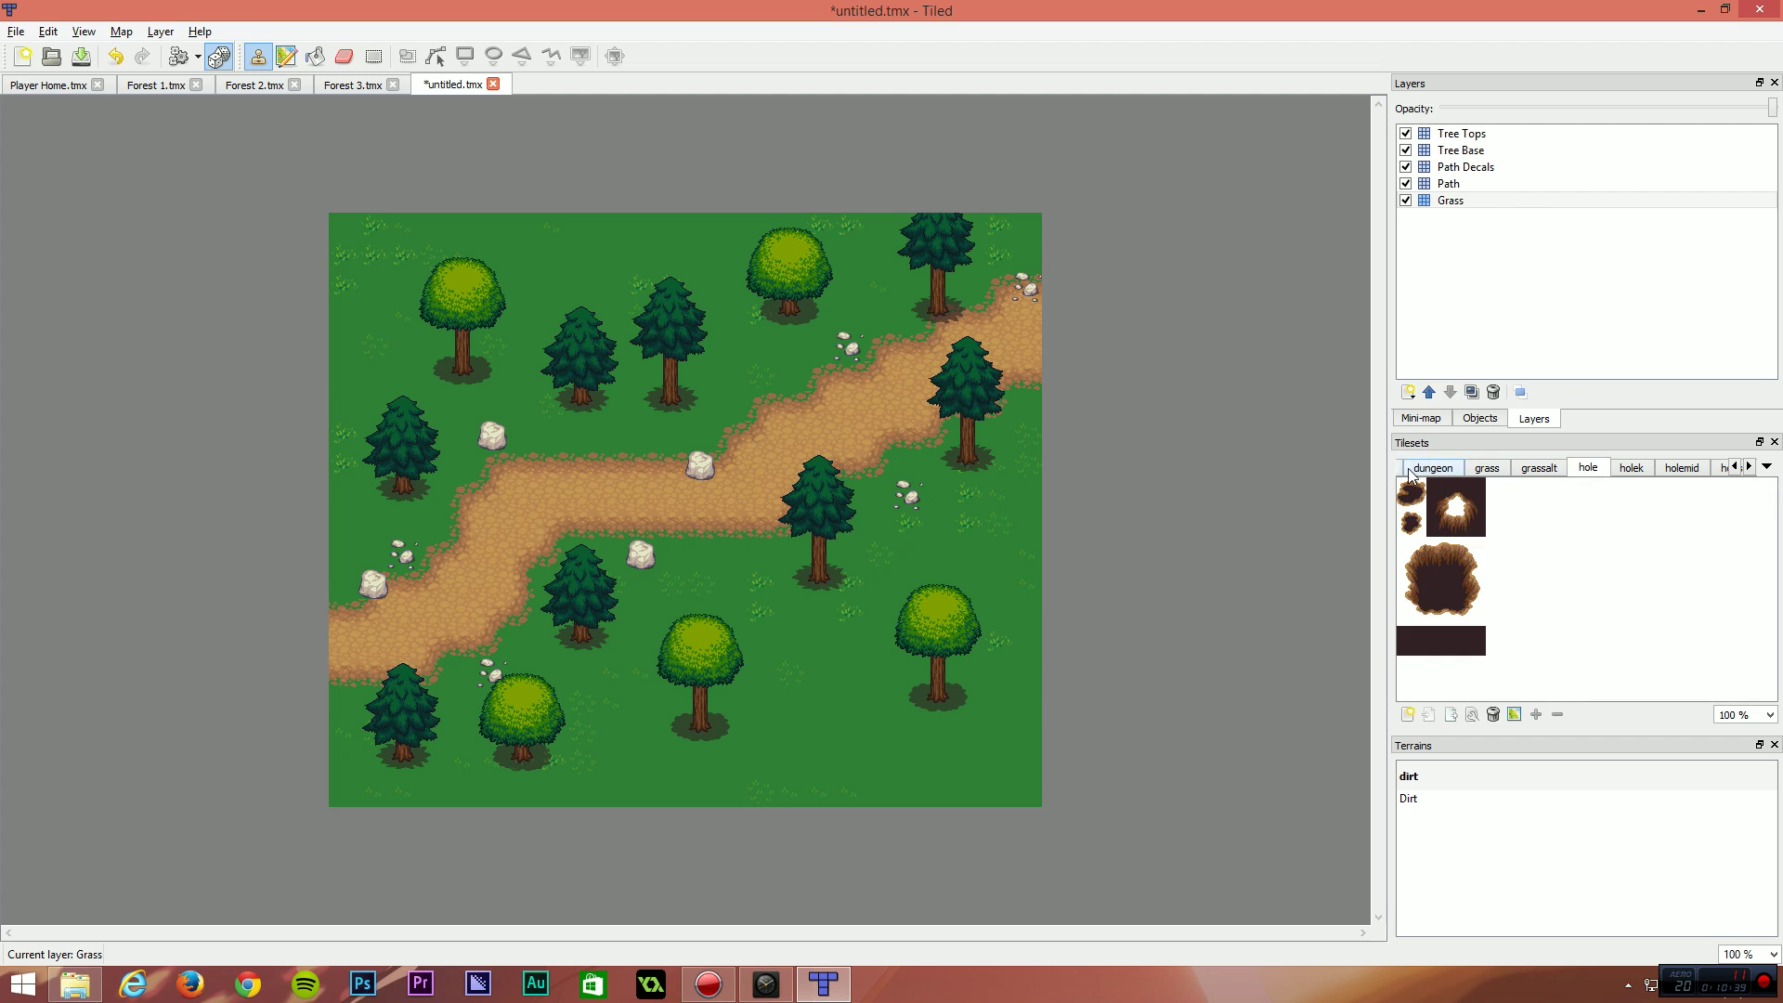
{"action": "left_click", "coordinate": [1433, 467]}
{"action": "left_click", "coordinate": [1399, 469]}
{"action": "left_click", "coordinate": [1402, 470]}
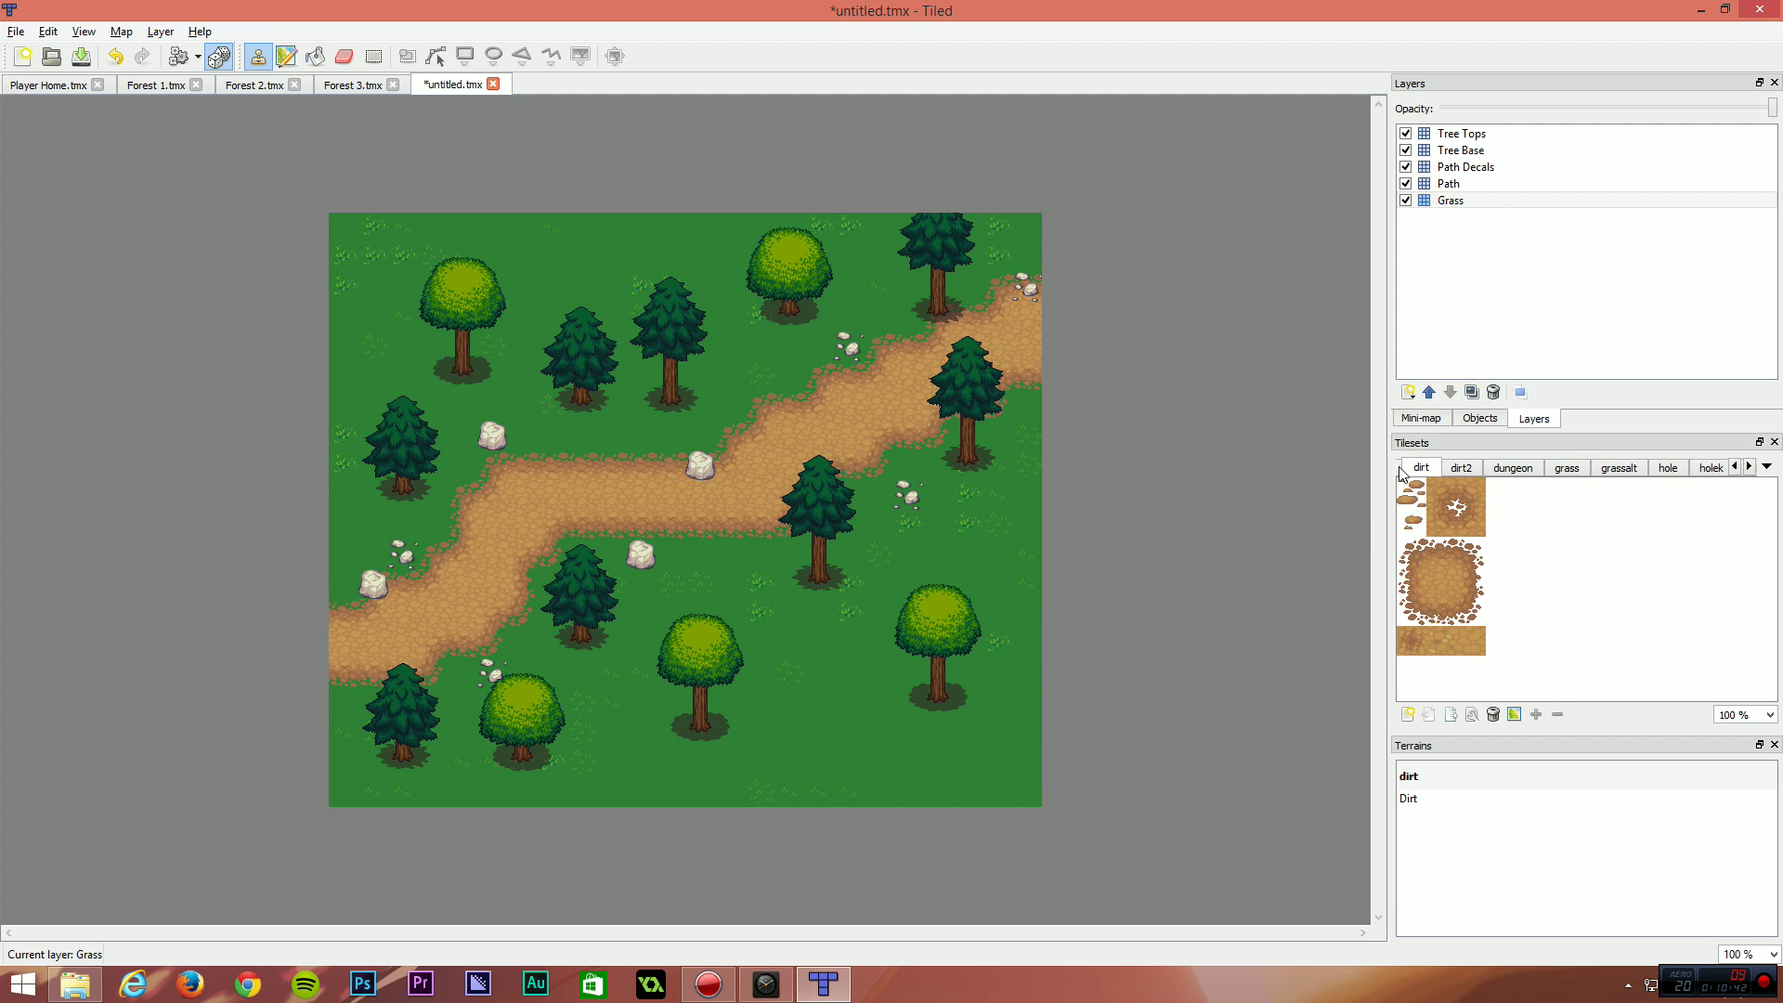
{"action": "left_click", "coordinate": [1402, 470]}
{"action": "left_click", "coordinate": [1401, 470]}
{"action": "left_click", "coordinate": [1402, 470]}
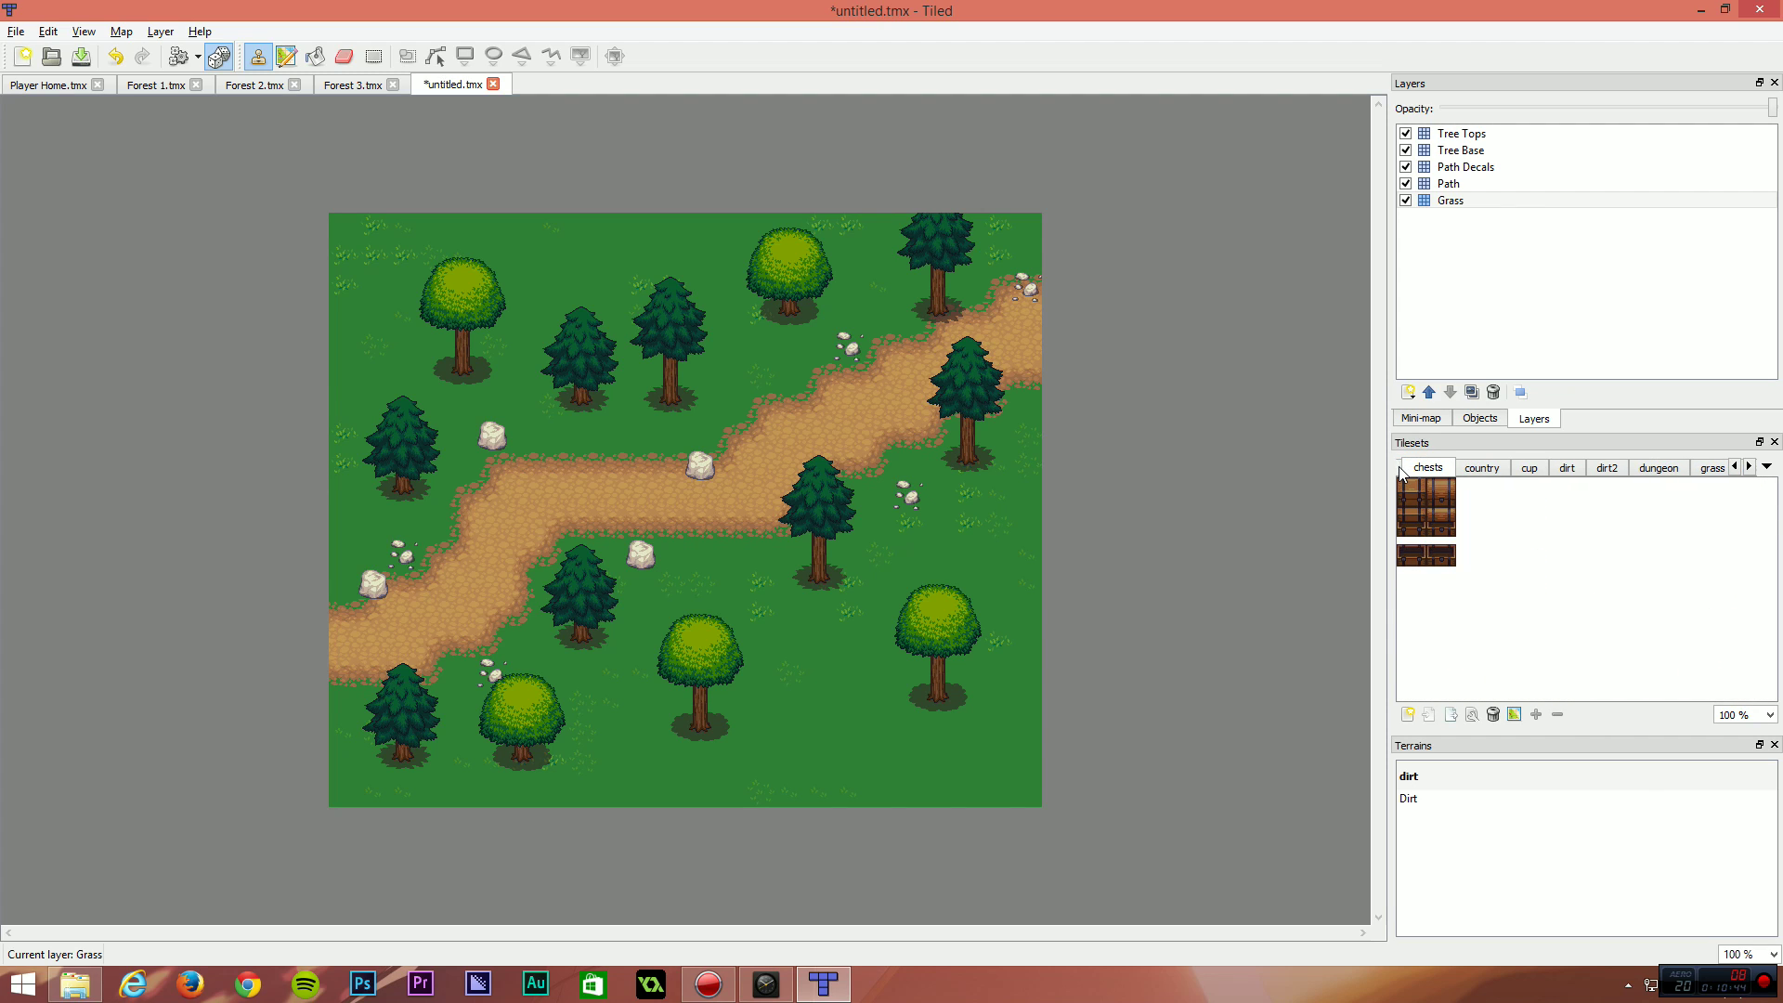
{"action": "left_click", "coordinate": [1402, 470]}
{"action": "left_click", "coordinate": [1402, 469]}
{"action": "left_click", "coordinate": [1402, 470]}
{"action": "left_click", "coordinate": [1402, 470]}
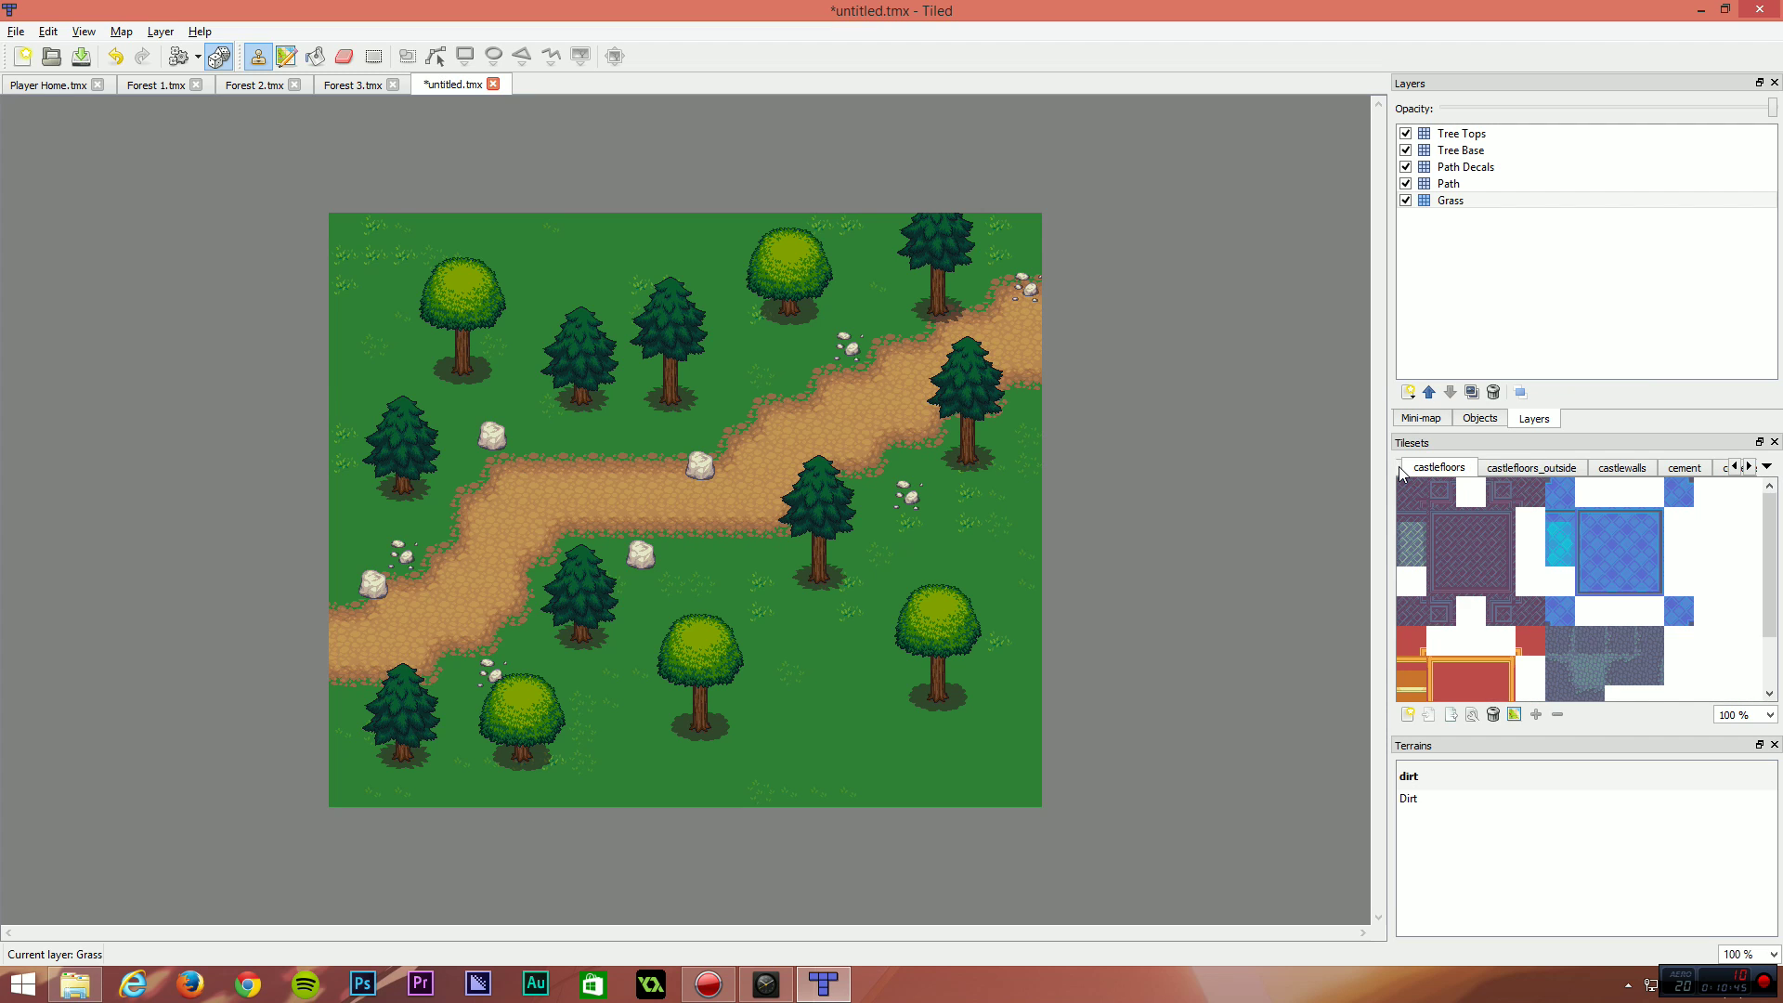
{"action": "left_click", "coordinate": [1402, 470]}
{"action": "left_click", "coordinate": [1402, 470]}
{"action": "left_click", "coordinate": [1402, 470]}
{"action": "left_click", "coordinate": [1402, 470]}
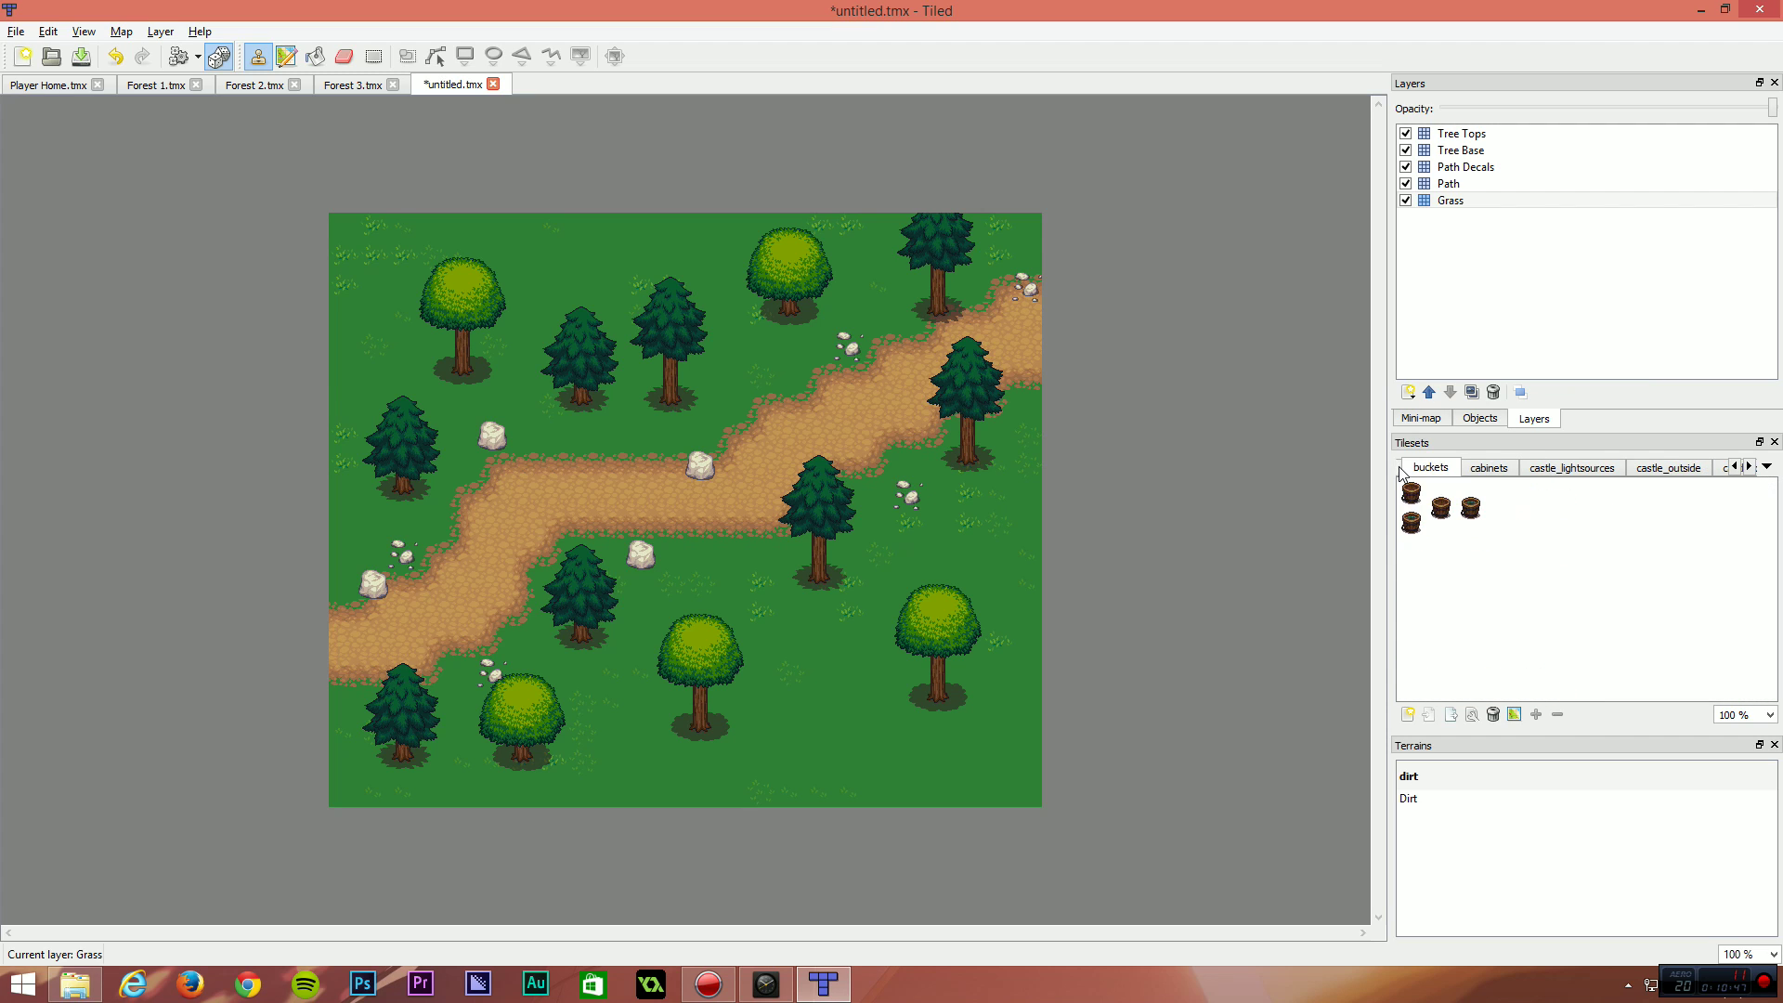
{"action": "left_click", "coordinate": [1402, 469]}
{"action": "left_click", "coordinate": [1733, 466]}
{"action": "left_click", "coordinate": [1734, 466]}
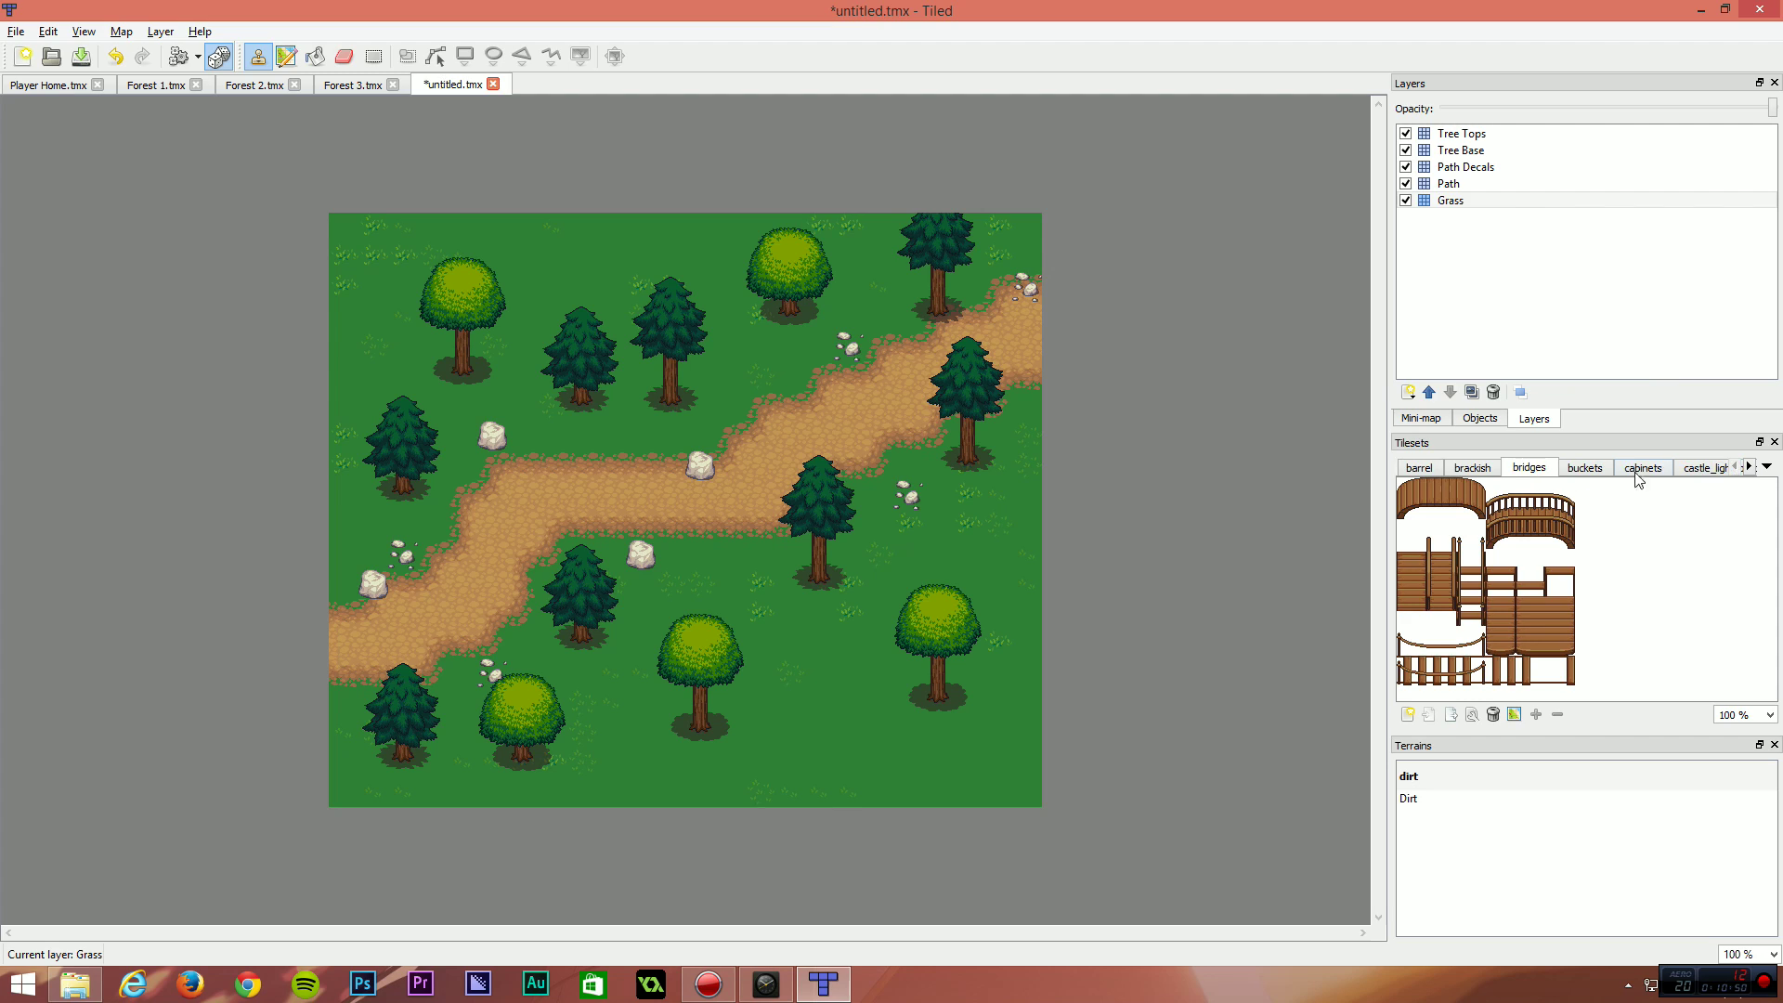
Pick the single upright barrel in the barrel tileset as the stamp.
{"action": "left_click", "coordinate": [1418, 467]}
{"action": "left_click", "coordinate": [1471, 467]}
{"action": "left_click", "coordinate": [1418, 467]}
{"action": "left_click", "coordinate": [1415, 517]}
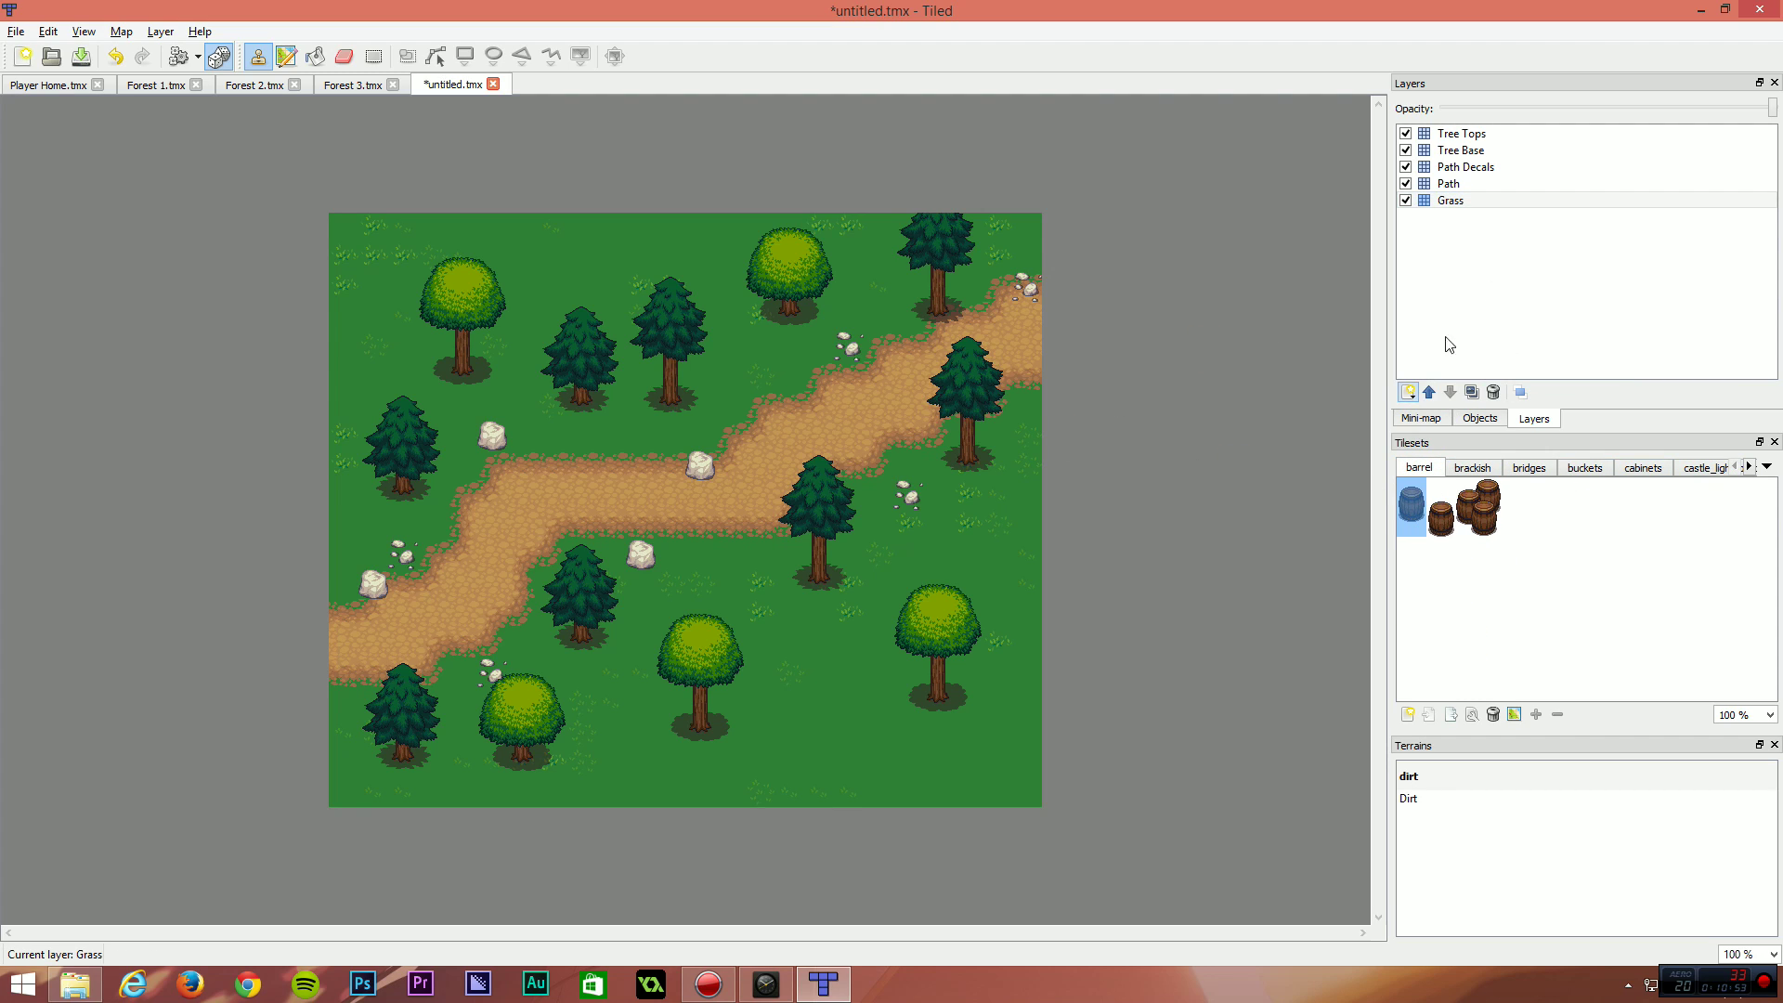
Add a new tile layer named Misc Objects.
{"action": "left_click", "coordinate": [1459, 168]}
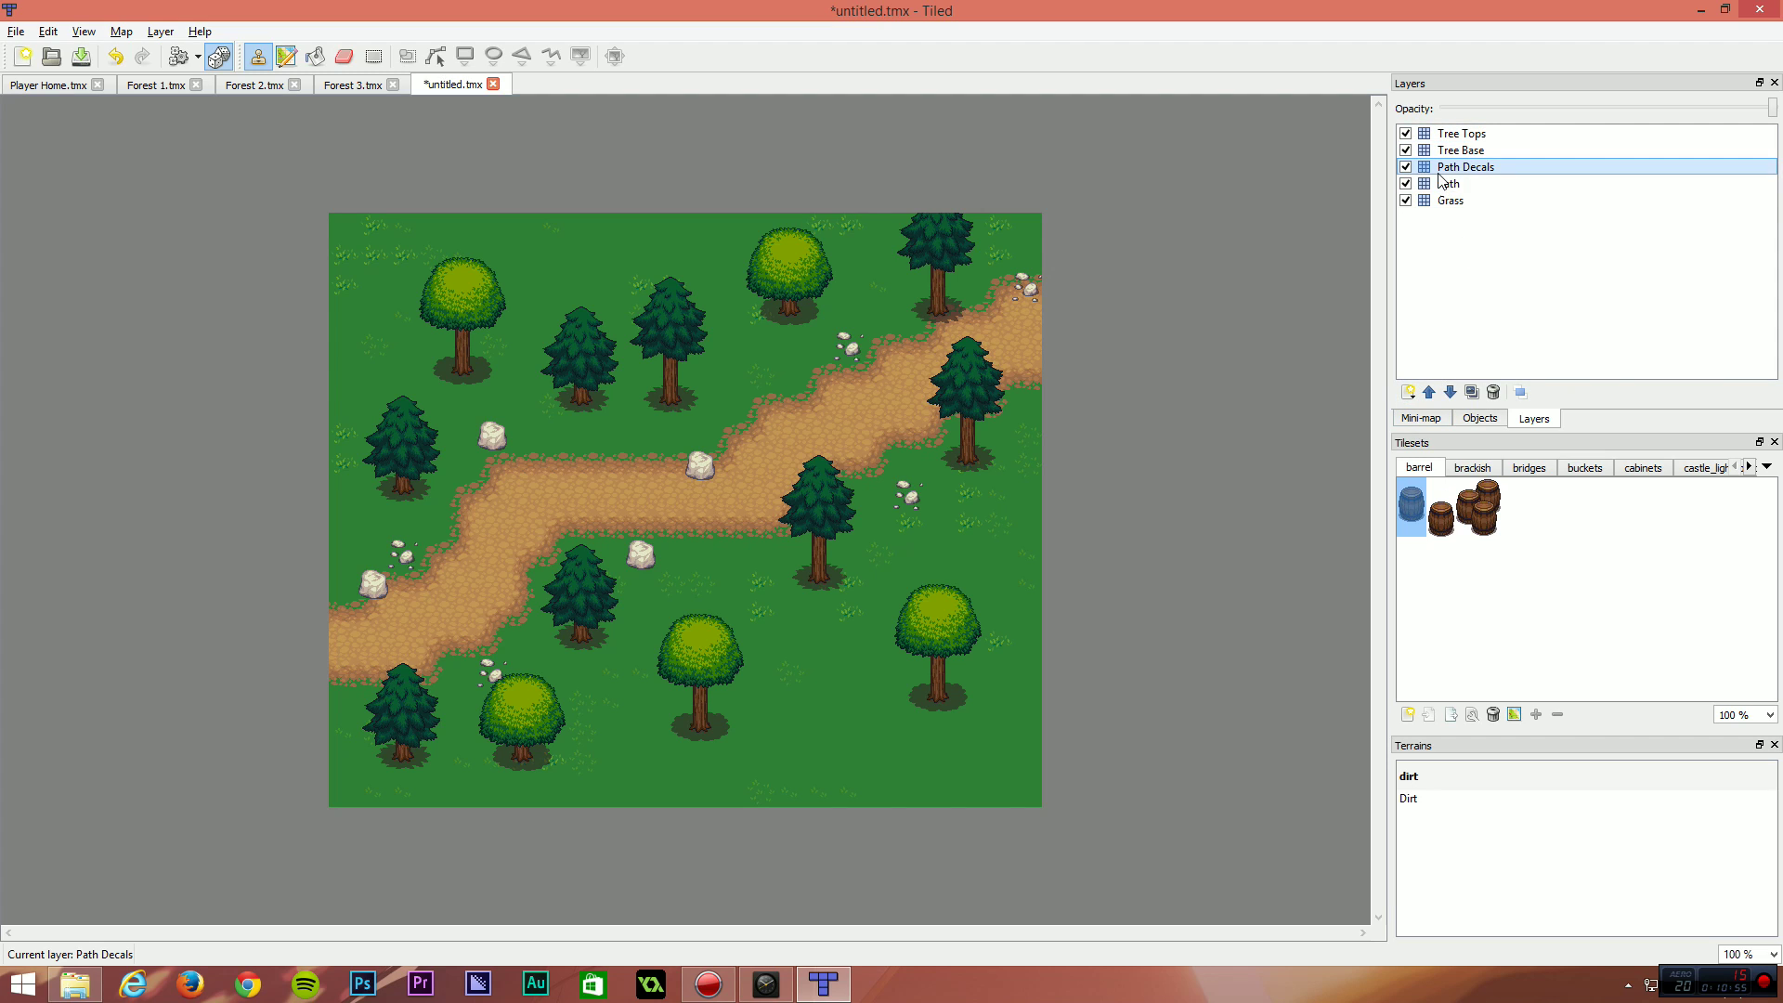
{"action": "left_click", "coordinate": [1407, 392]}
{"action": "left_click", "coordinate": [1448, 414]}
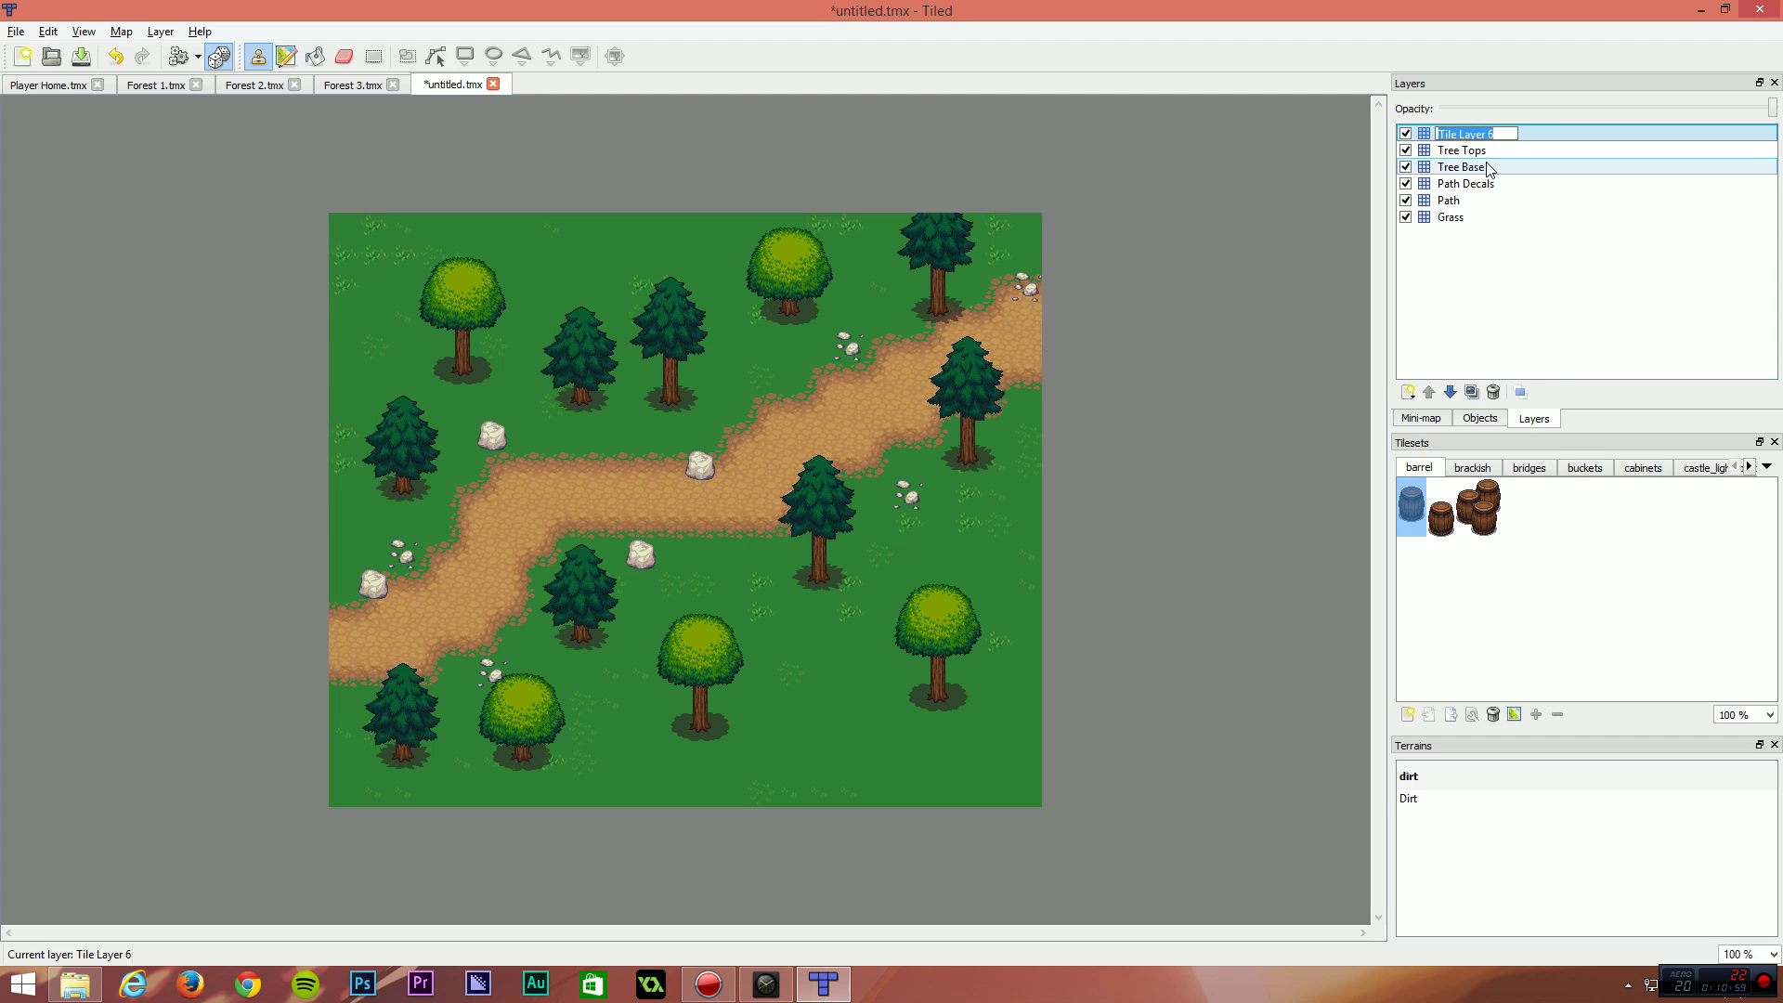
{"action": "type", "text": "Objec"}
{"action": "type", "text": "Misc"}
{"action": "key", "text": "Return"}
Reorder the Misc Objects layer so that it sits between Tree Base and Path Decals.
{"action": "left_click", "coordinate": [1449, 391]}
{"action": "left_click", "coordinate": [1450, 391]}
{"action": "left_click", "coordinate": [1449, 392]}
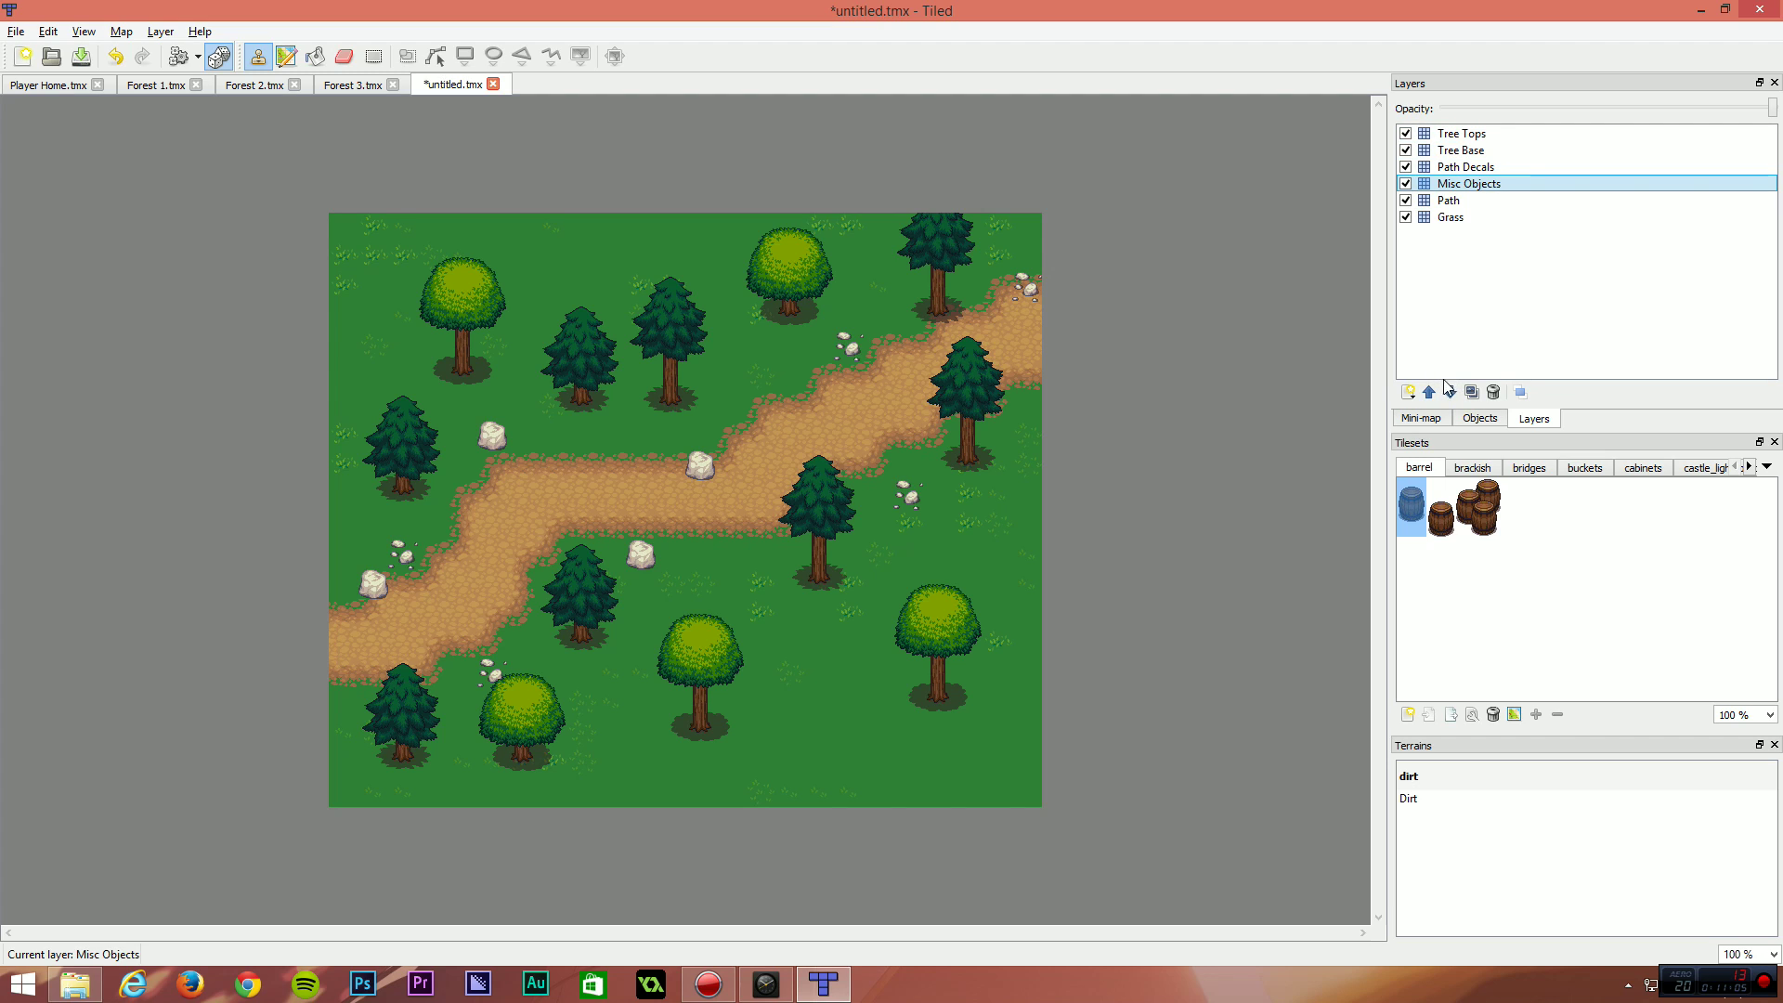
{"action": "left_click", "coordinate": [1434, 395]}
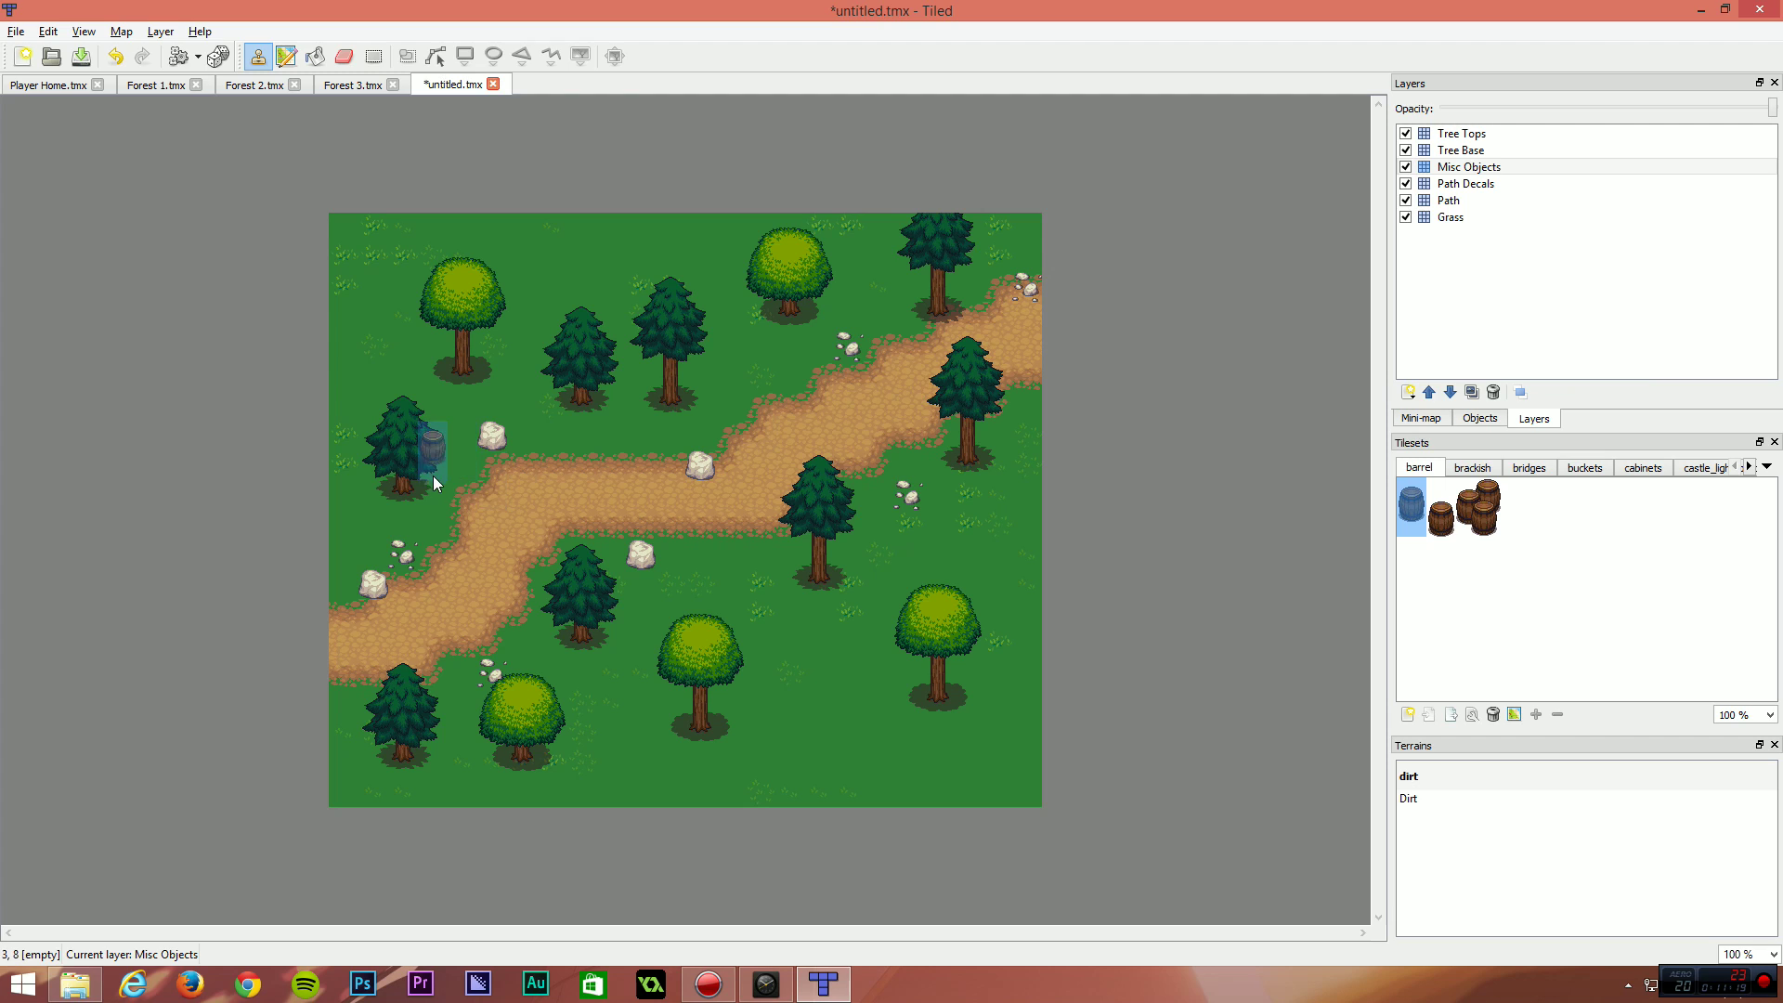
Stamp single barrels beside two western pines and in the southern clearing, plus three barrels by the pine near the map's eastern edge.
{"action": "left_click", "coordinate": [437, 506]}
{"action": "left_click", "coordinate": [602, 360]}
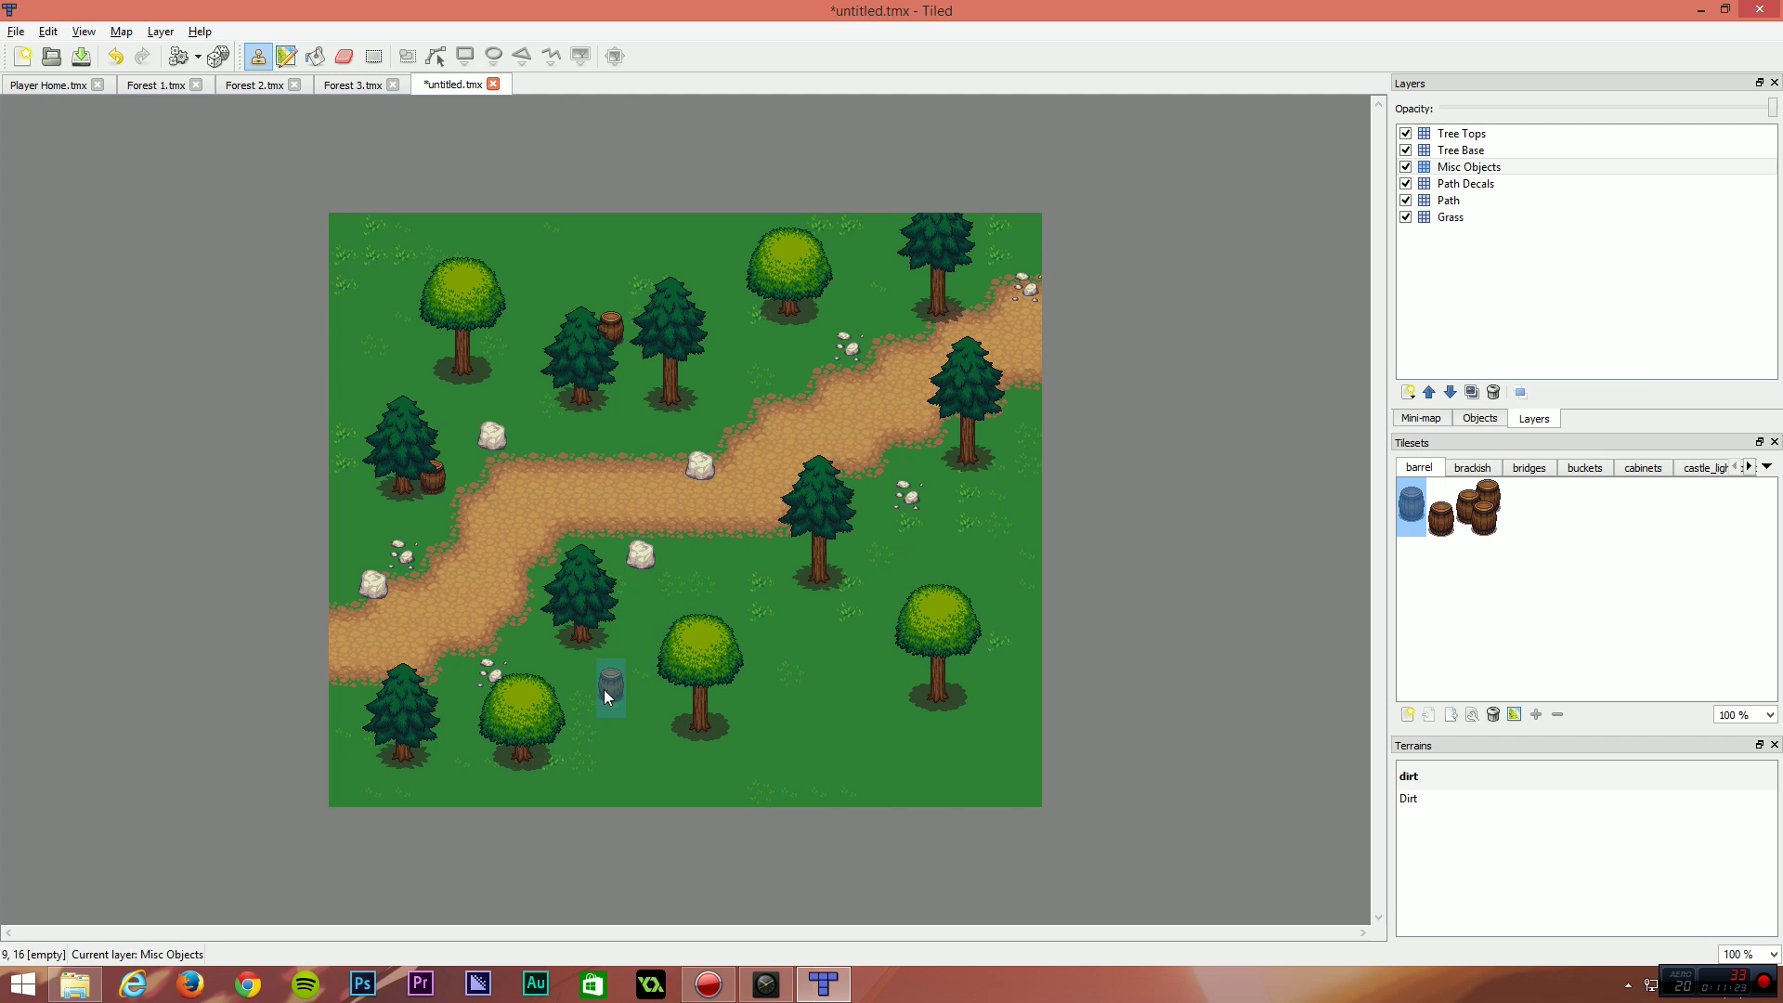
{"action": "left_click", "coordinate": [607, 687]}
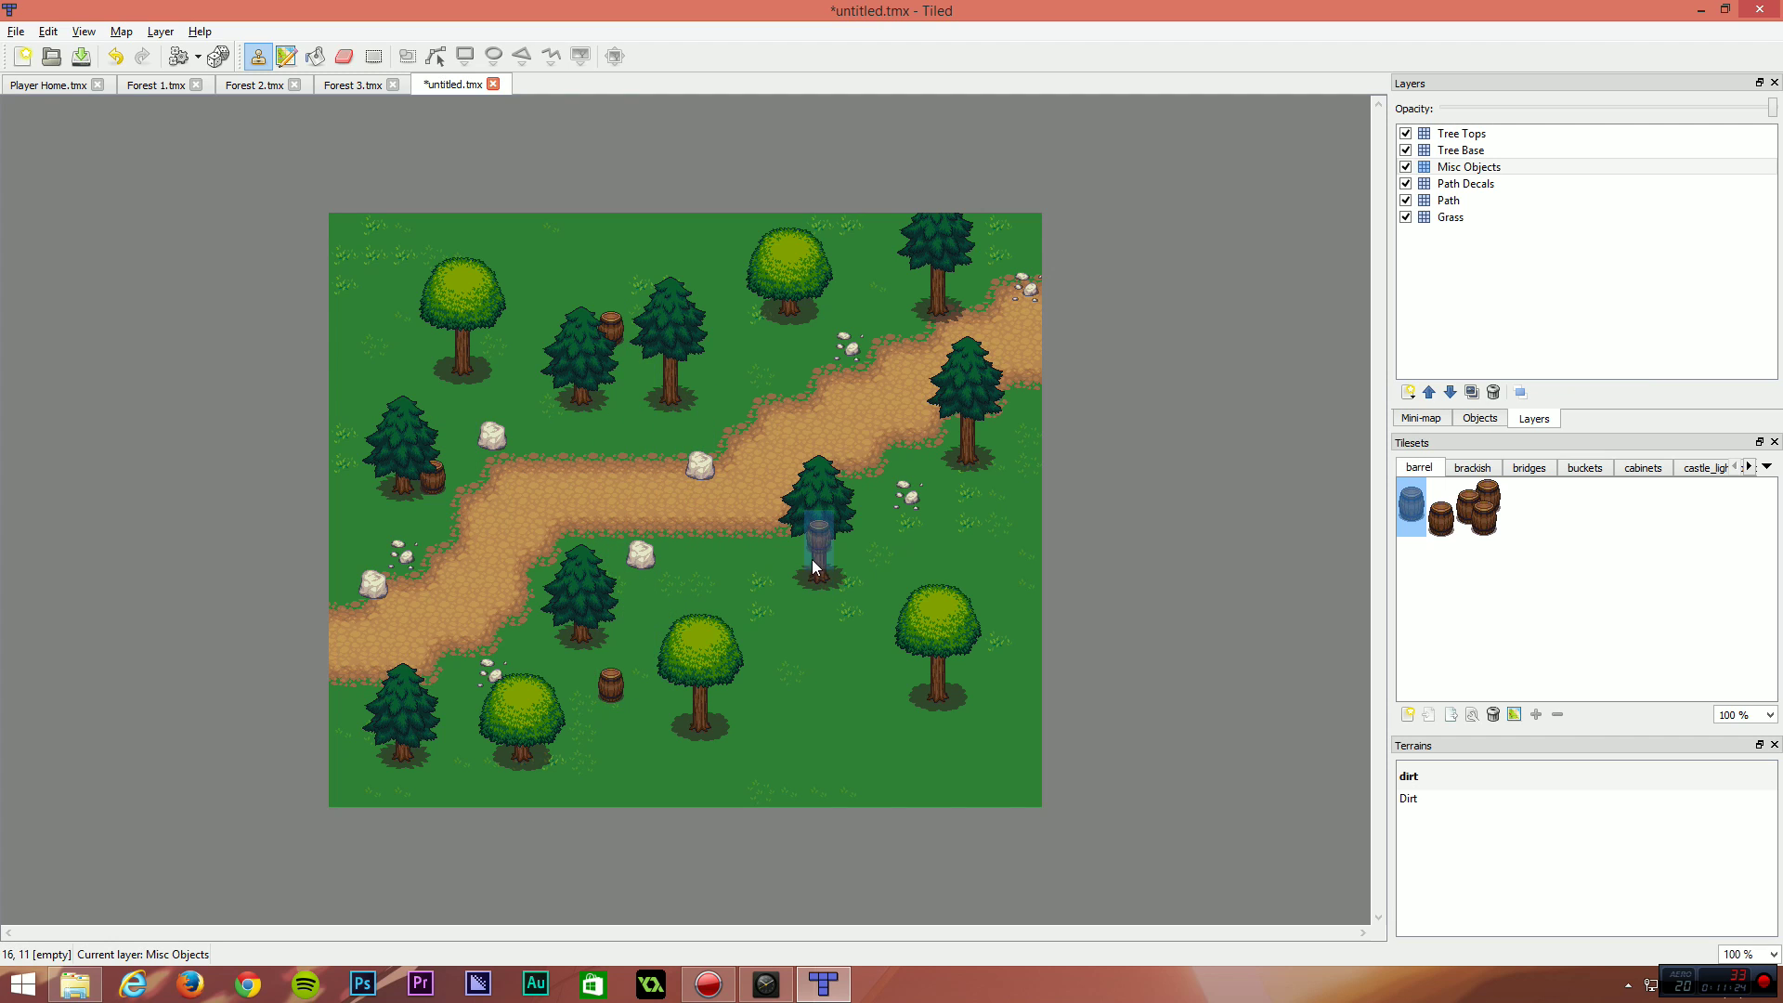
{"action": "left_click", "coordinate": [1010, 427]}
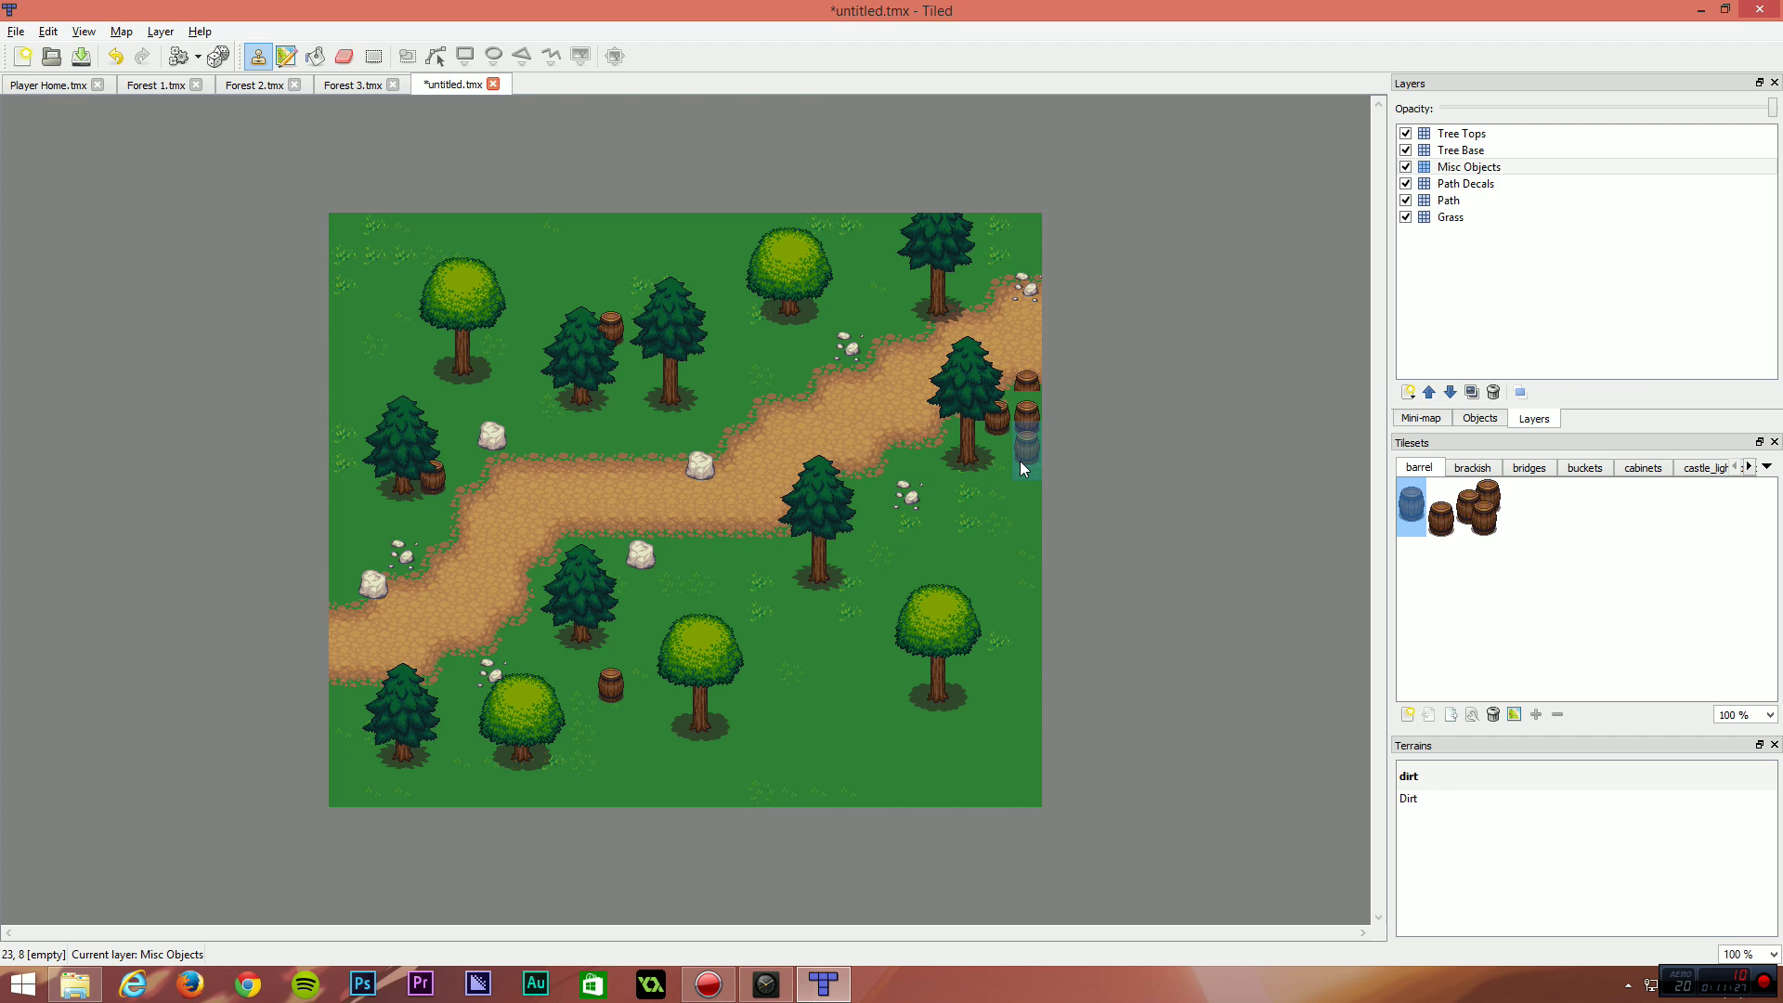
{"action": "left_click", "coordinate": [1020, 461]}
{"action": "left_click", "coordinate": [1033, 406]}
{"action": "key", "text": "ctrl+z"}
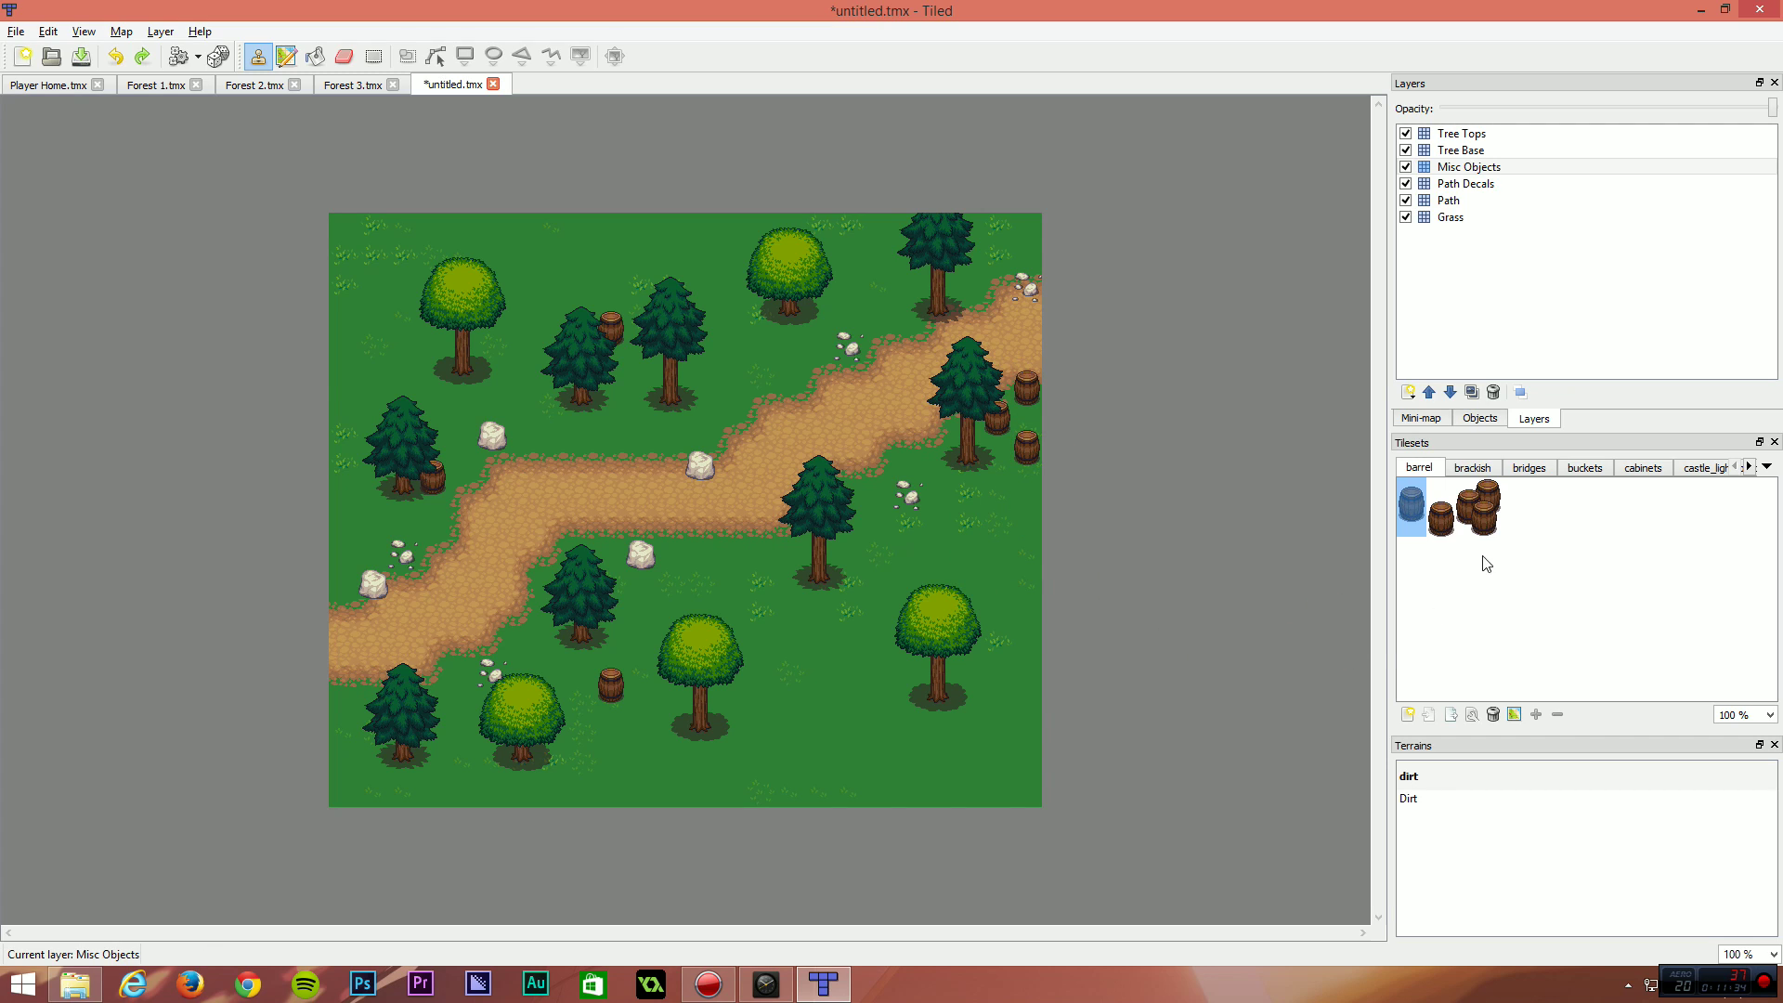
Look through the bridges, buckets, cabinets, castle, country, dirt and dungeon tilesets for more objects to place.
{"action": "left_click", "coordinate": [1528, 467]}
{"action": "left_click", "coordinate": [1584, 467]}
{"action": "left_click", "coordinate": [1642, 467]}
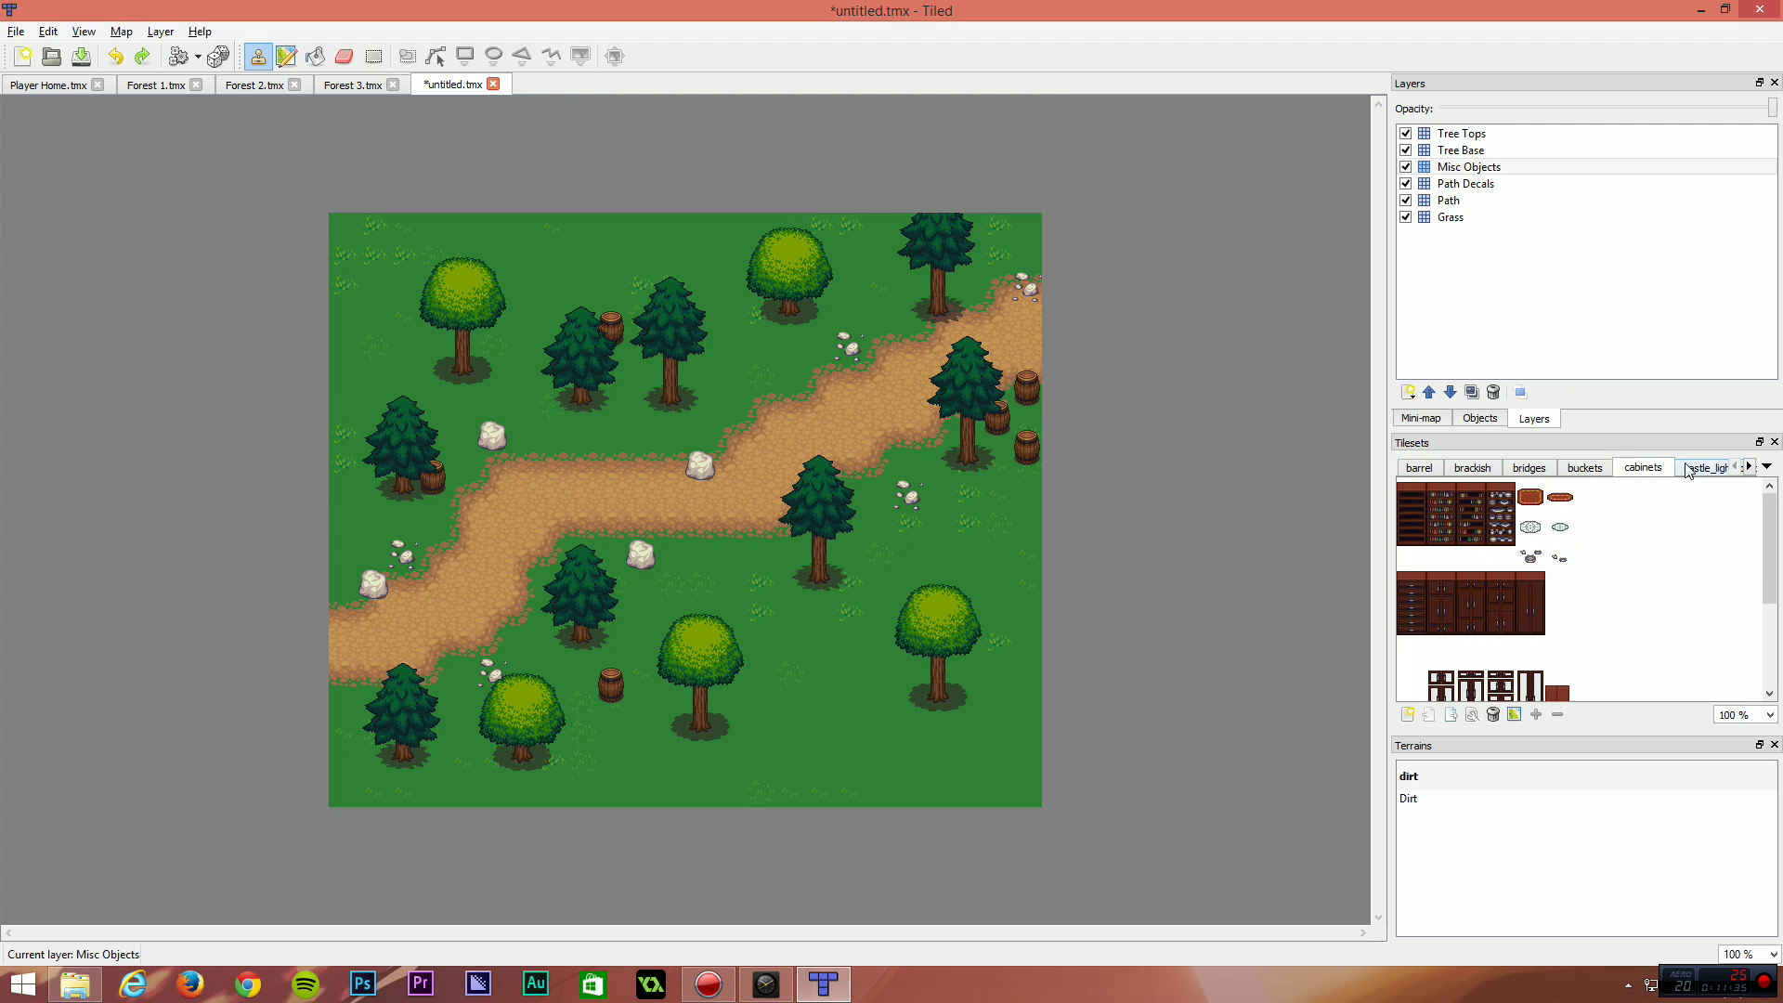
{"action": "left_click", "coordinate": [1698, 468]}
{"action": "left_click", "coordinate": [1749, 466]}
{"action": "left_click", "coordinate": [1749, 466]}
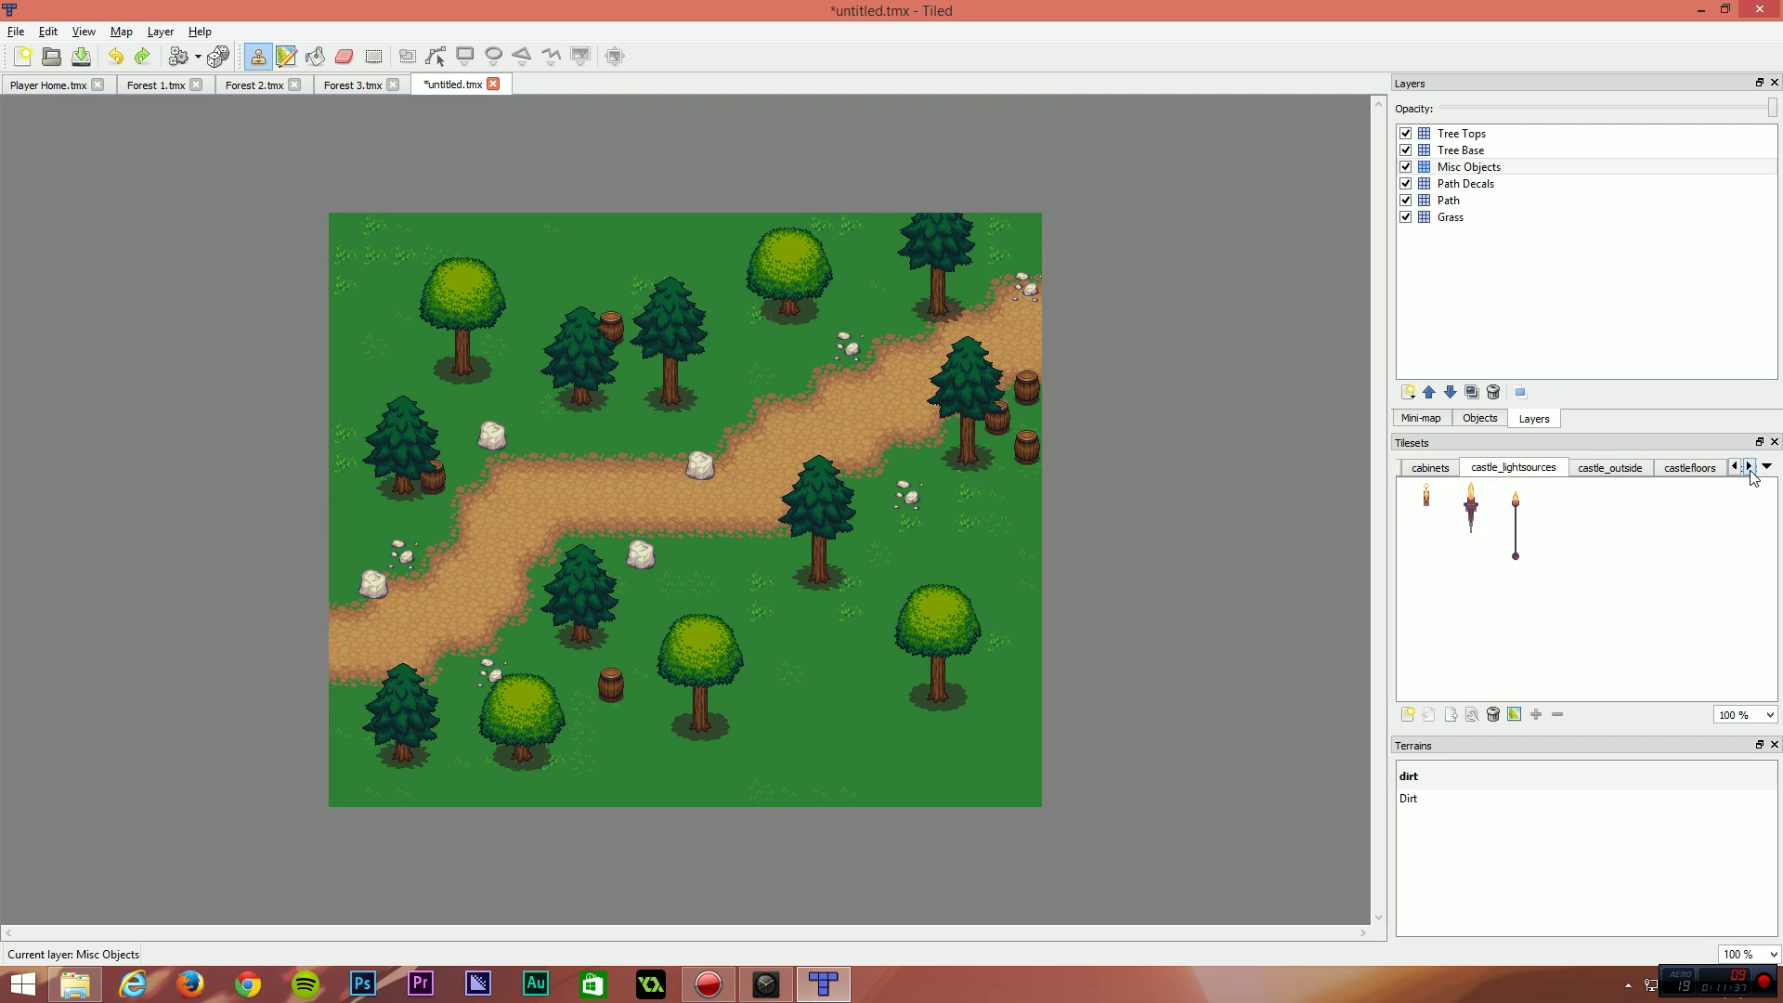
{"action": "left_click", "coordinate": [1749, 466]}
{"action": "left_click", "coordinate": [1749, 466]}
{"action": "left_click", "coordinate": [1750, 466]}
{"action": "left_click", "coordinate": [1584, 467]}
{"action": "left_click", "coordinate": [1698, 469]}
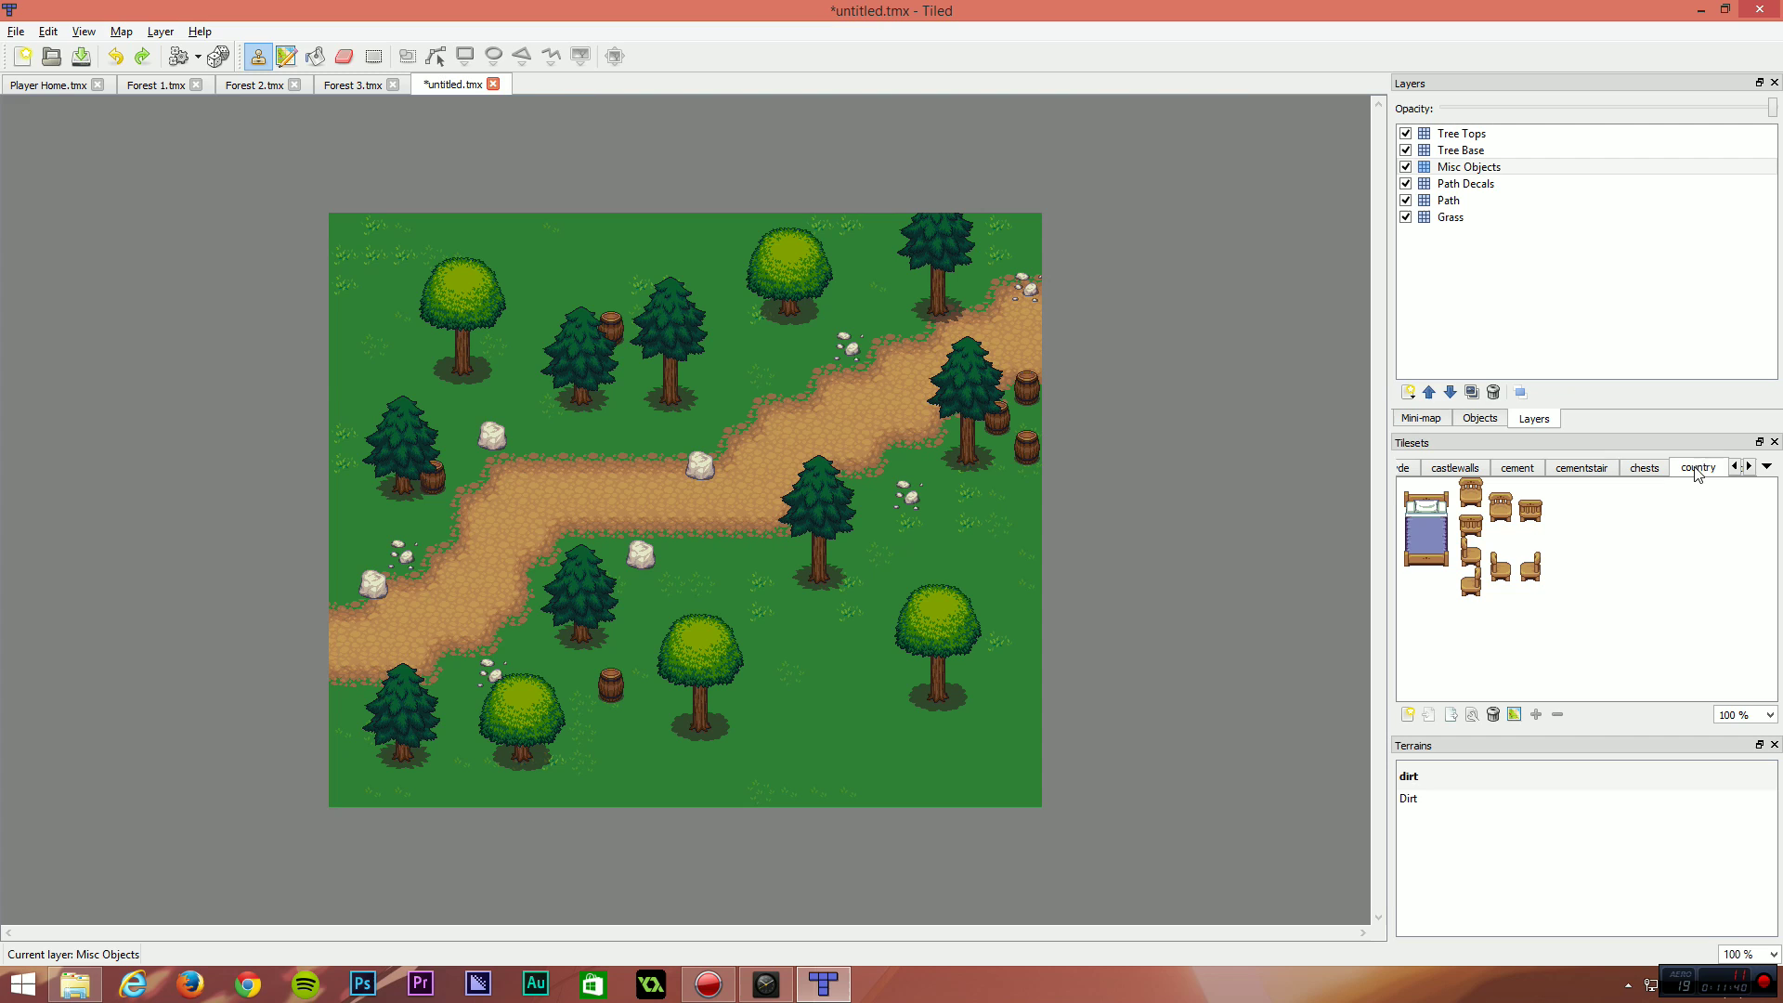
{"action": "left_click", "coordinate": [1750, 467]}
{"action": "left_click", "coordinate": [1749, 467]}
{"action": "left_click", "coordinate": [1719, 469]}
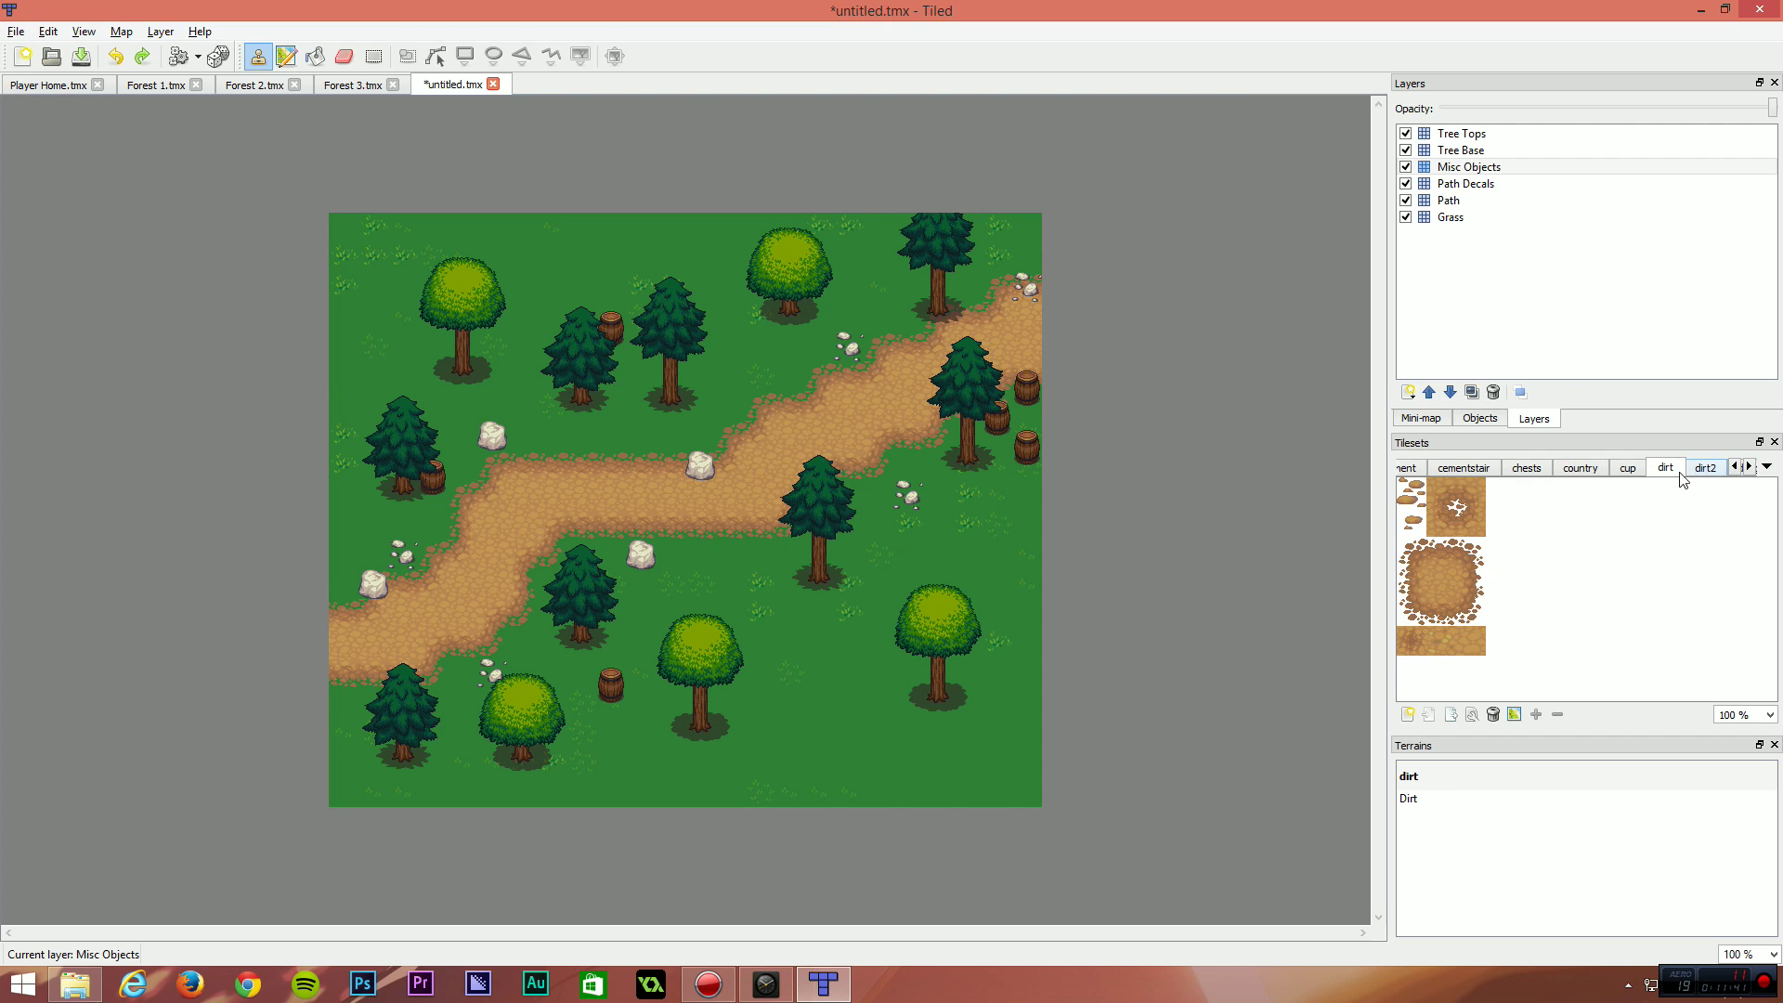
{"action": "left_click", "coordinate": [1721, 469]}
{"action": "left_click", "coordinate": [1749, 466]}
{"action": "left_click", "coordinate": [1749, 466]}
{"action": "left_click", "coordinate": [1649, 469]}
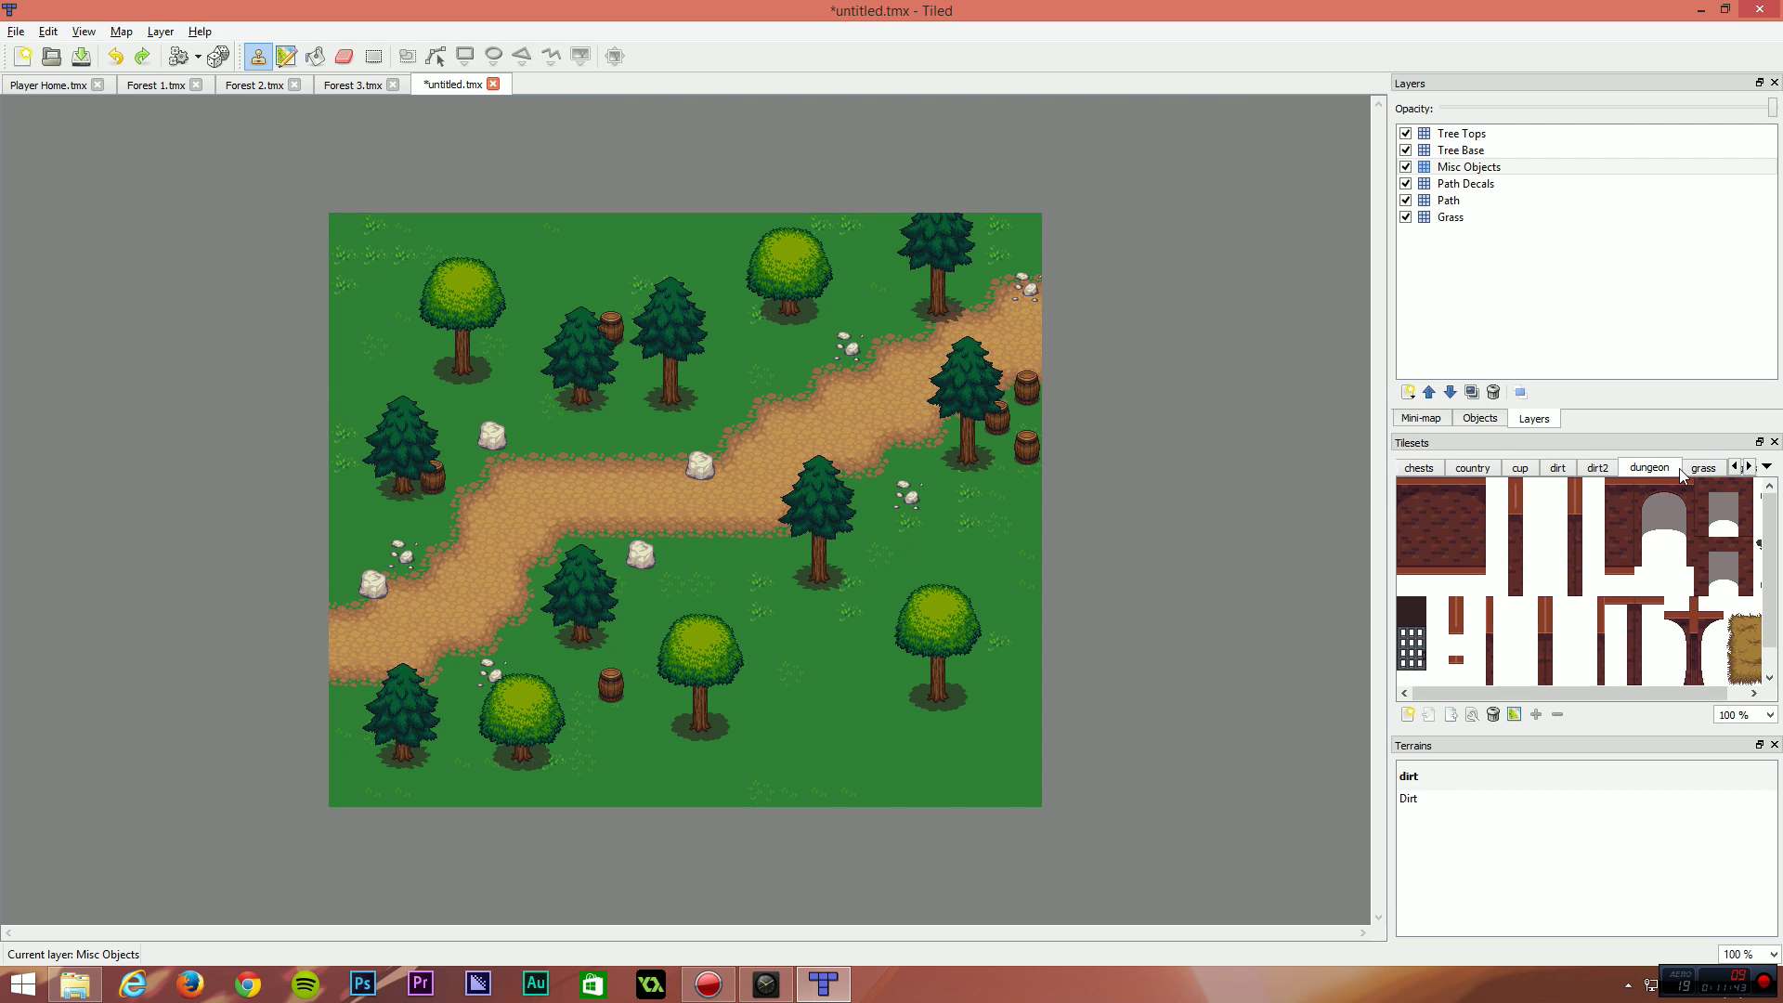
Look through the grass, grassalt, hole, holek, lavarock, inside and house tilesets for suitable scenery.
{"action": "left_click", "coordinate": [1702, 469]}
{"action": "left_click", "coordinate": [1749, 466]}
{"action": "left_click", "coordinate": [1749, 466]}
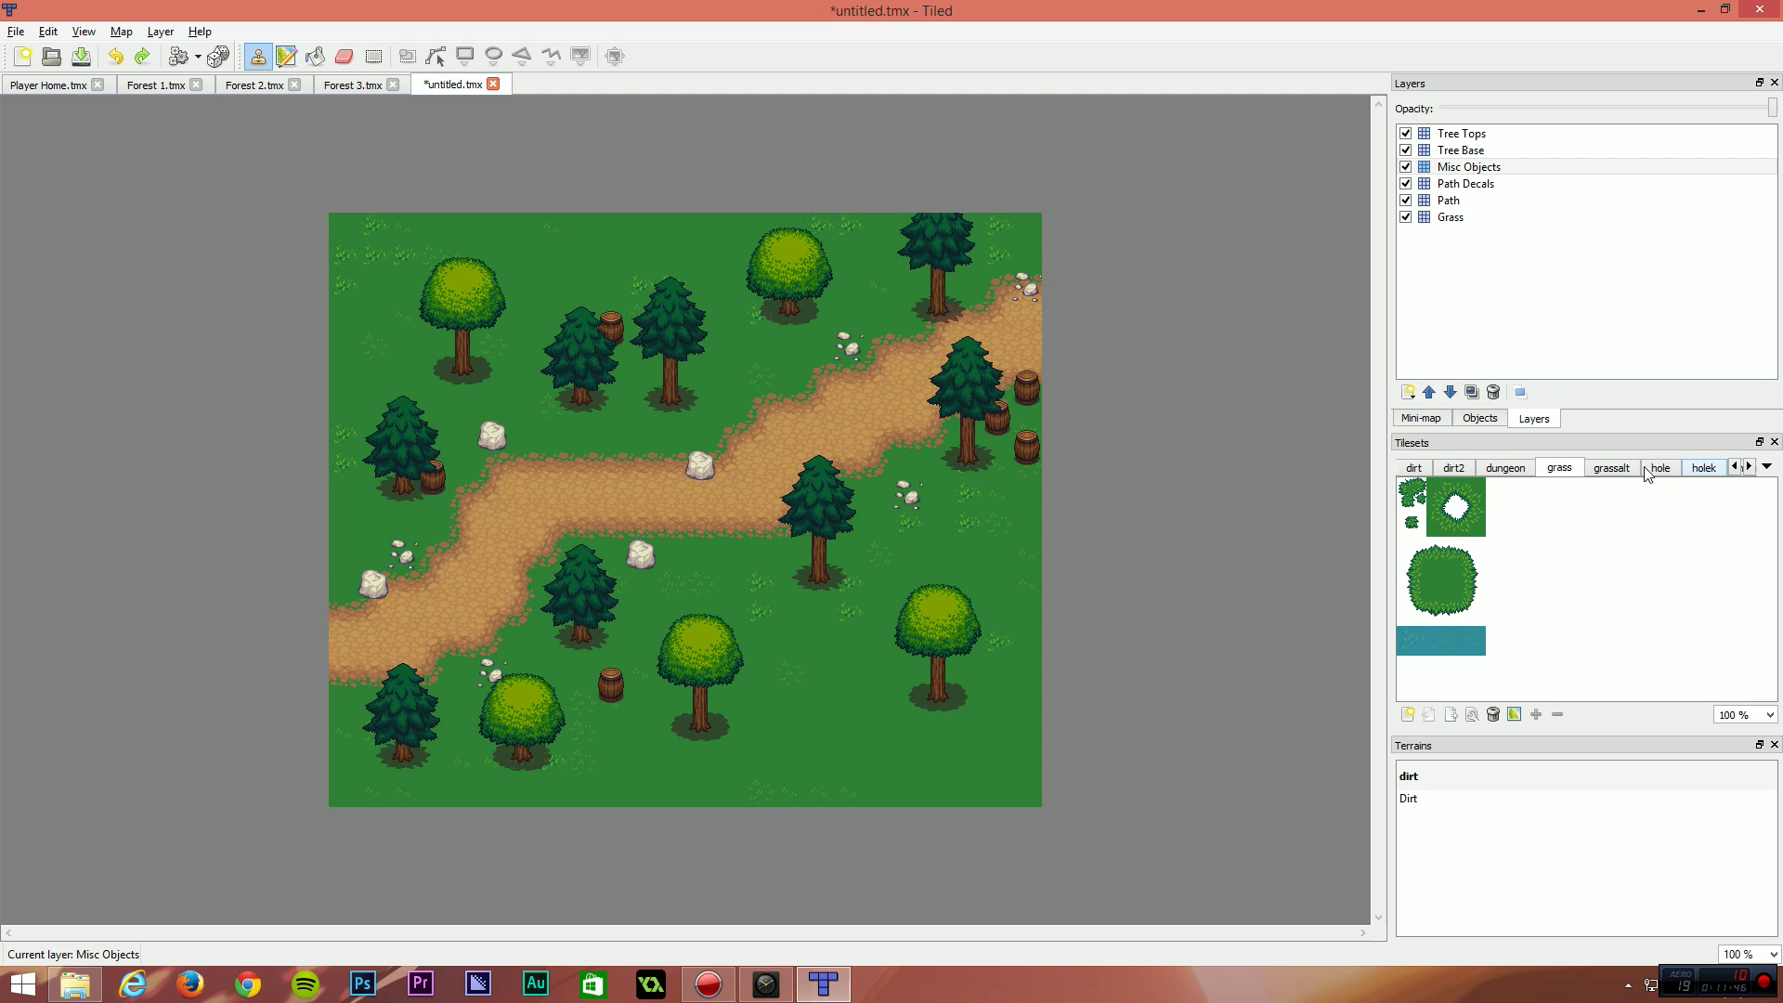
{"action": "left_click", "coordinate": [1612, 468]}
{"action": "left_click", "coordinate": [1662, 470]}
{"action": "left_click", "coordinate": [1703, 469]}
{"action": "left_click", "coordinate": [1749, 467]}
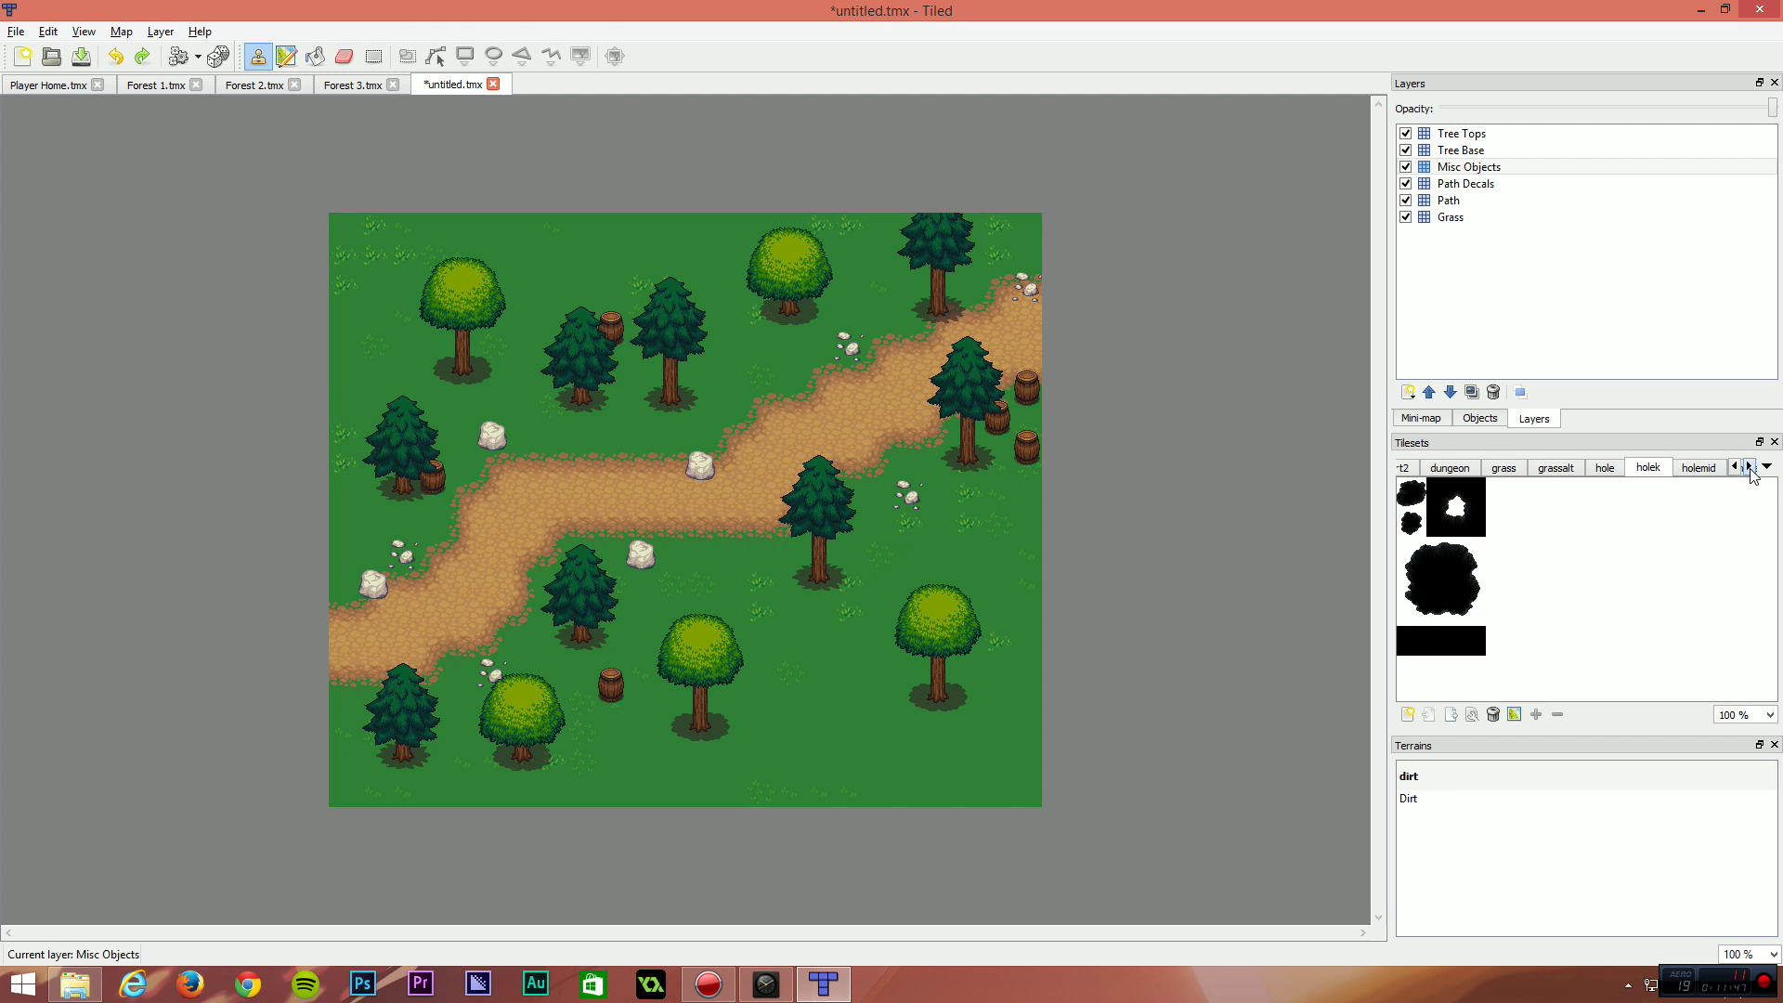
{"action": "left_click", "coordinate": [1749, 466]}
{"action": "left_click", "coordinate": [1749, 466]}
{"action": "left_click", "coordinate": [1749, 466]}
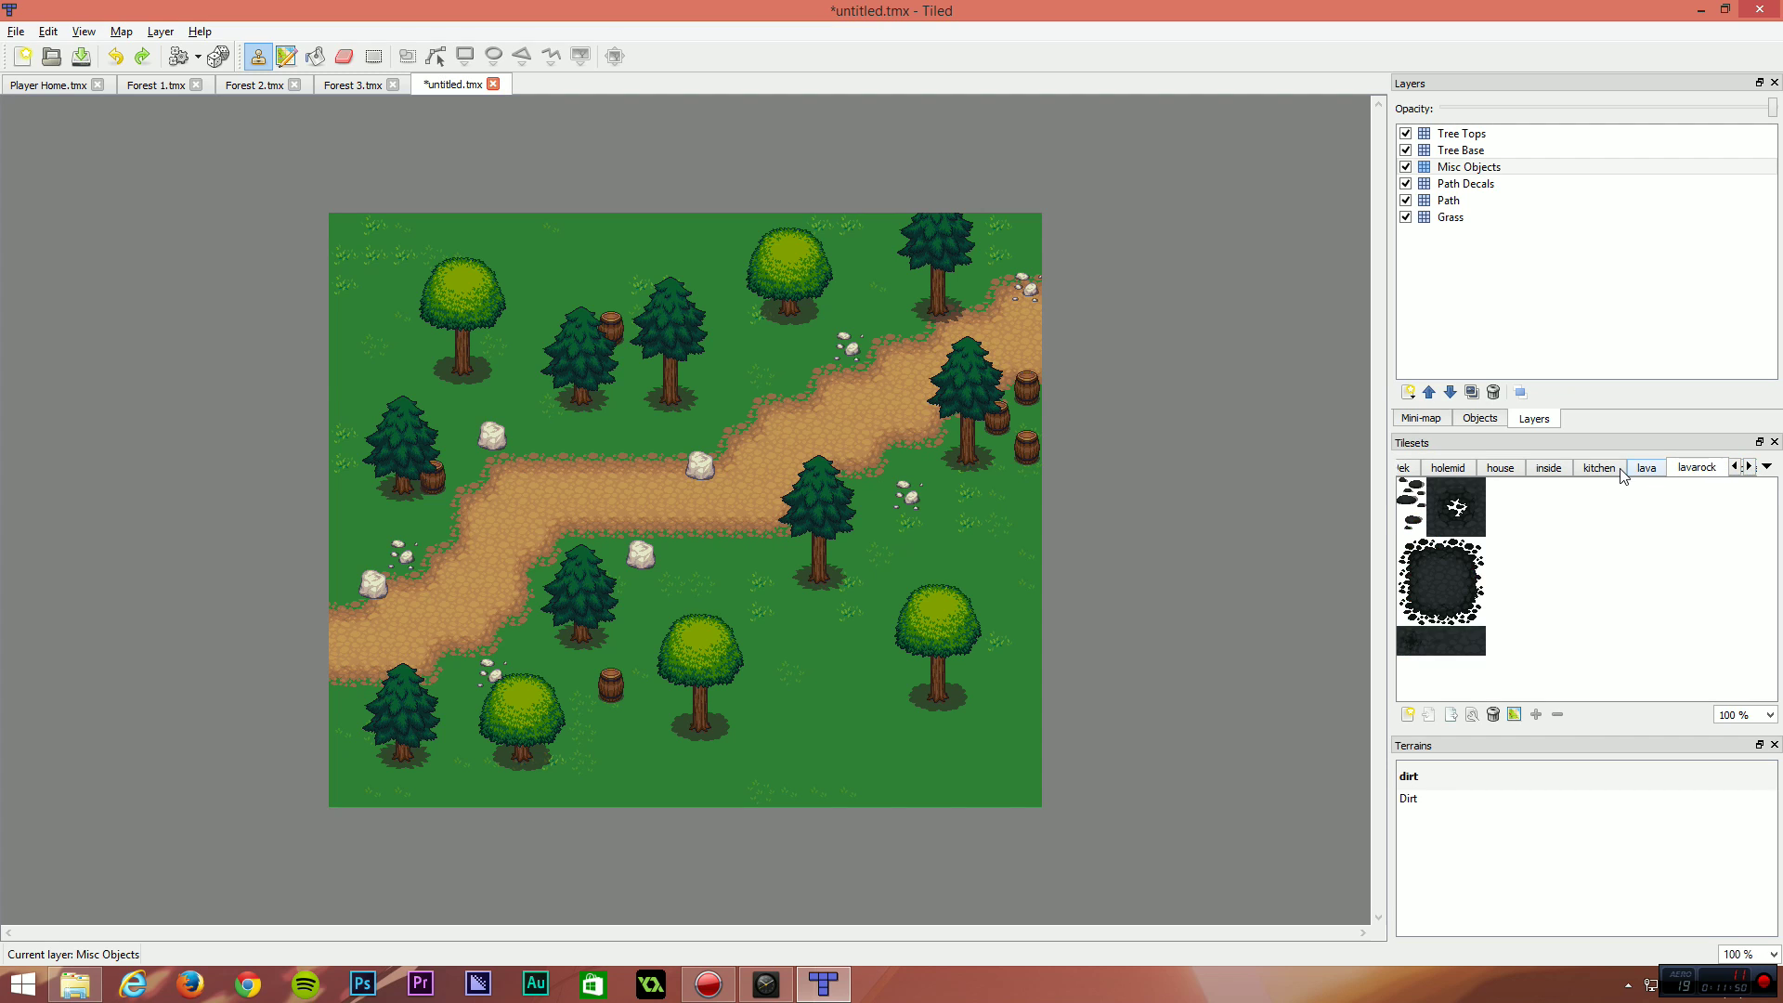
{"action": "left_click", "coordinate": [1547, 468]}
{"action": "left_click", "coordinate": [1491, 468]}
{"action": "left_click", "coordinate": [1749, 466]}
{"action": "left_click", "coordinate": [1749, 466]}
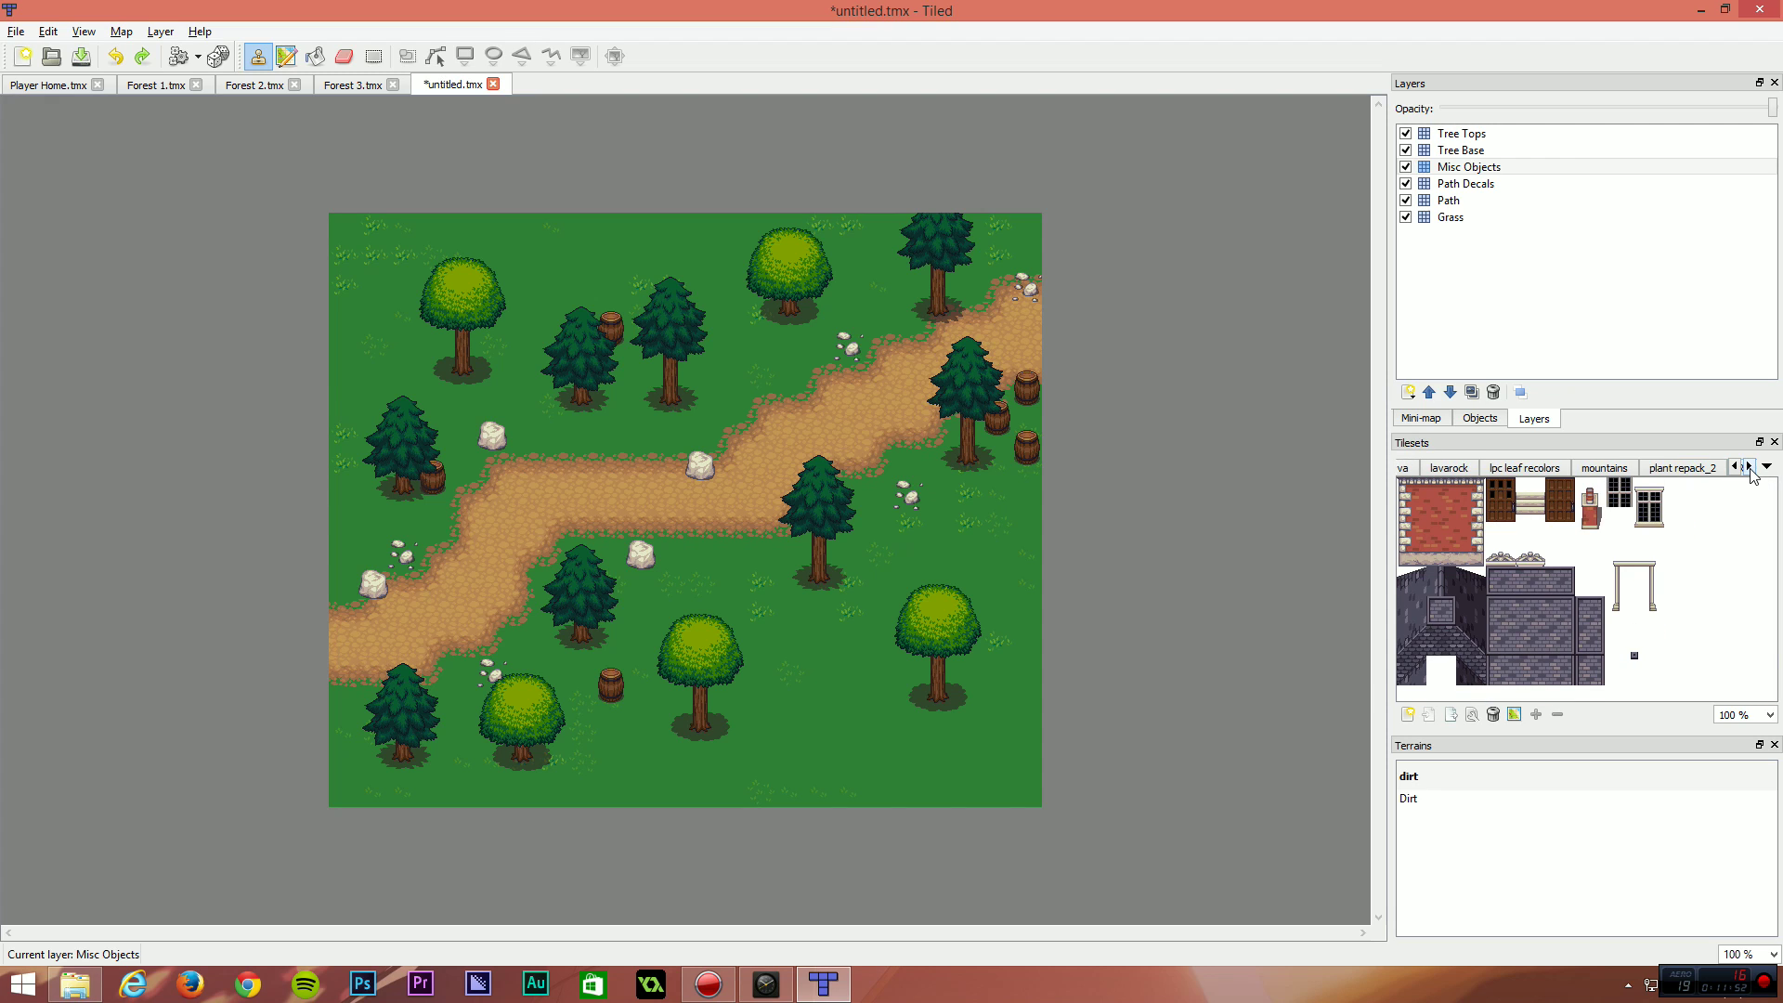
Examine the trees, hedges and plants in the plant repack_2 tileset.
{"action": "left_click", "coordinate": [1749, 466]}
{"action": "left_click", "coordinate": [1639, 468]}
{"action": "scroll", "coordinate": [1634, 603], "scroll_direction": "down", "scroll_amount": 1}
{"action": "scroll", "coordinate": [1634, 602], "scroll_direction": "up", "scroll_amount": 3}
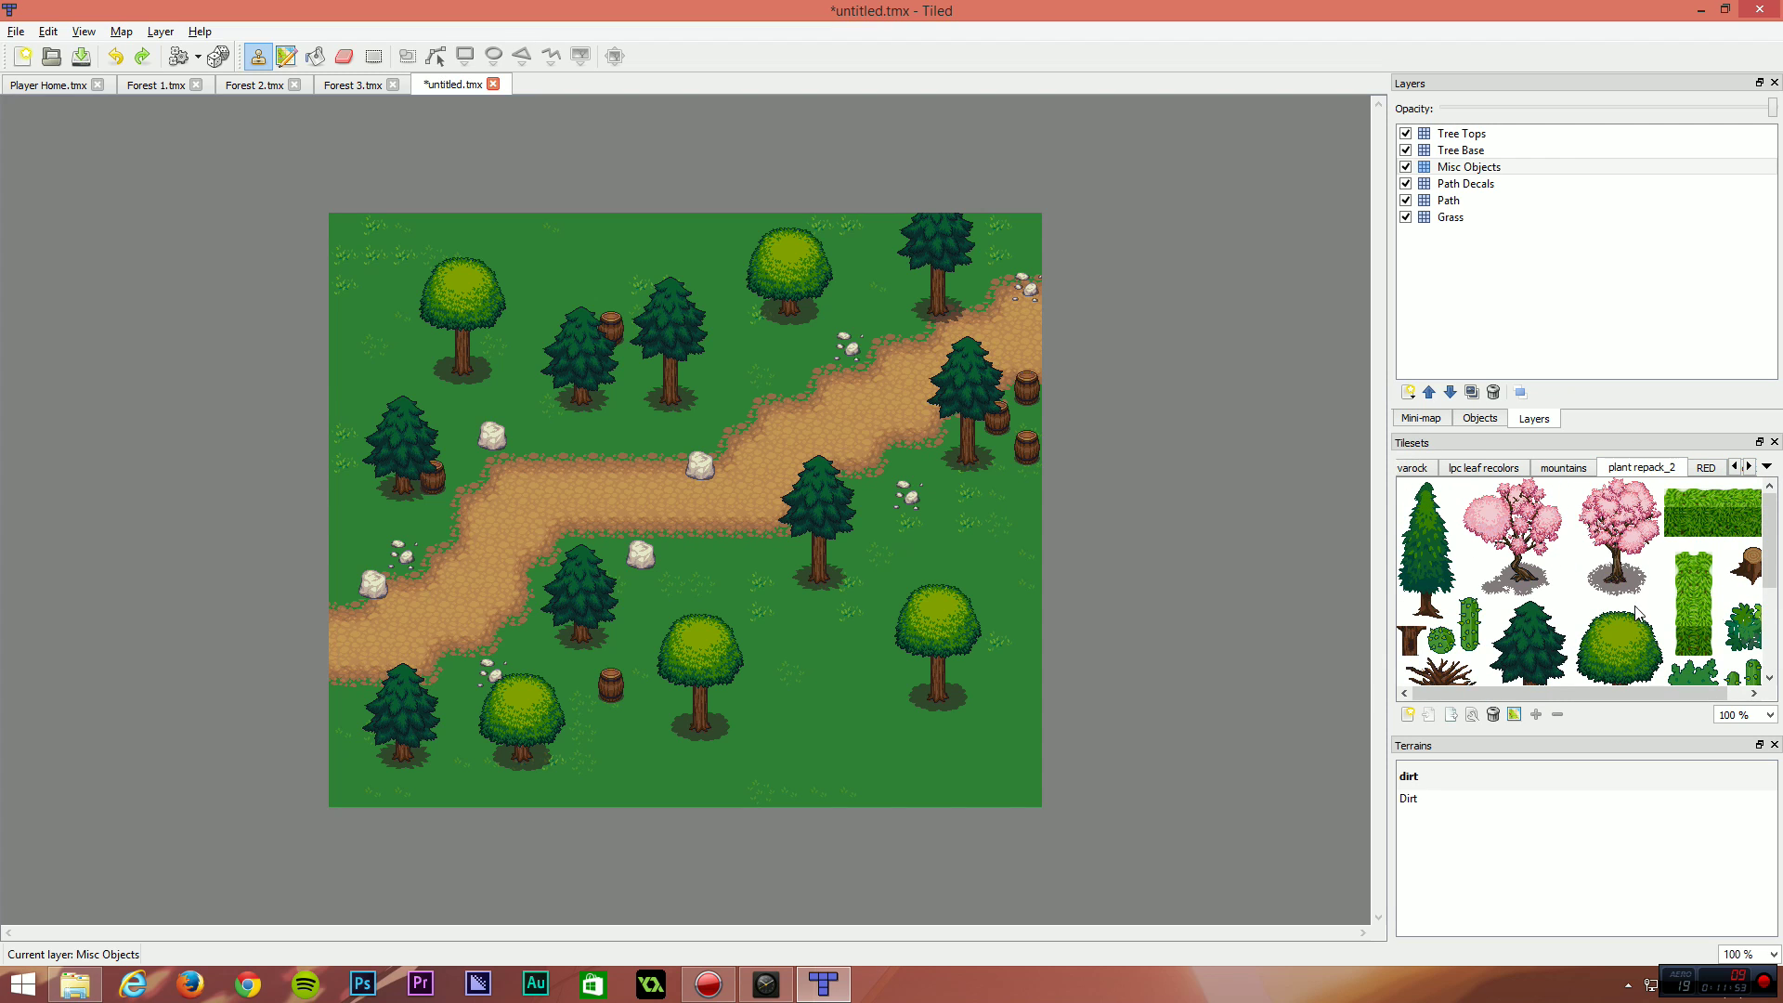
{"action": "left_click_drag", "start_coordinate": [1643, 695], "coordinate": [1739, 664]}
{"action": "scroll", "coordinate": [1732, 612], "scroll_direction": "down", "scroll_amount": 3}
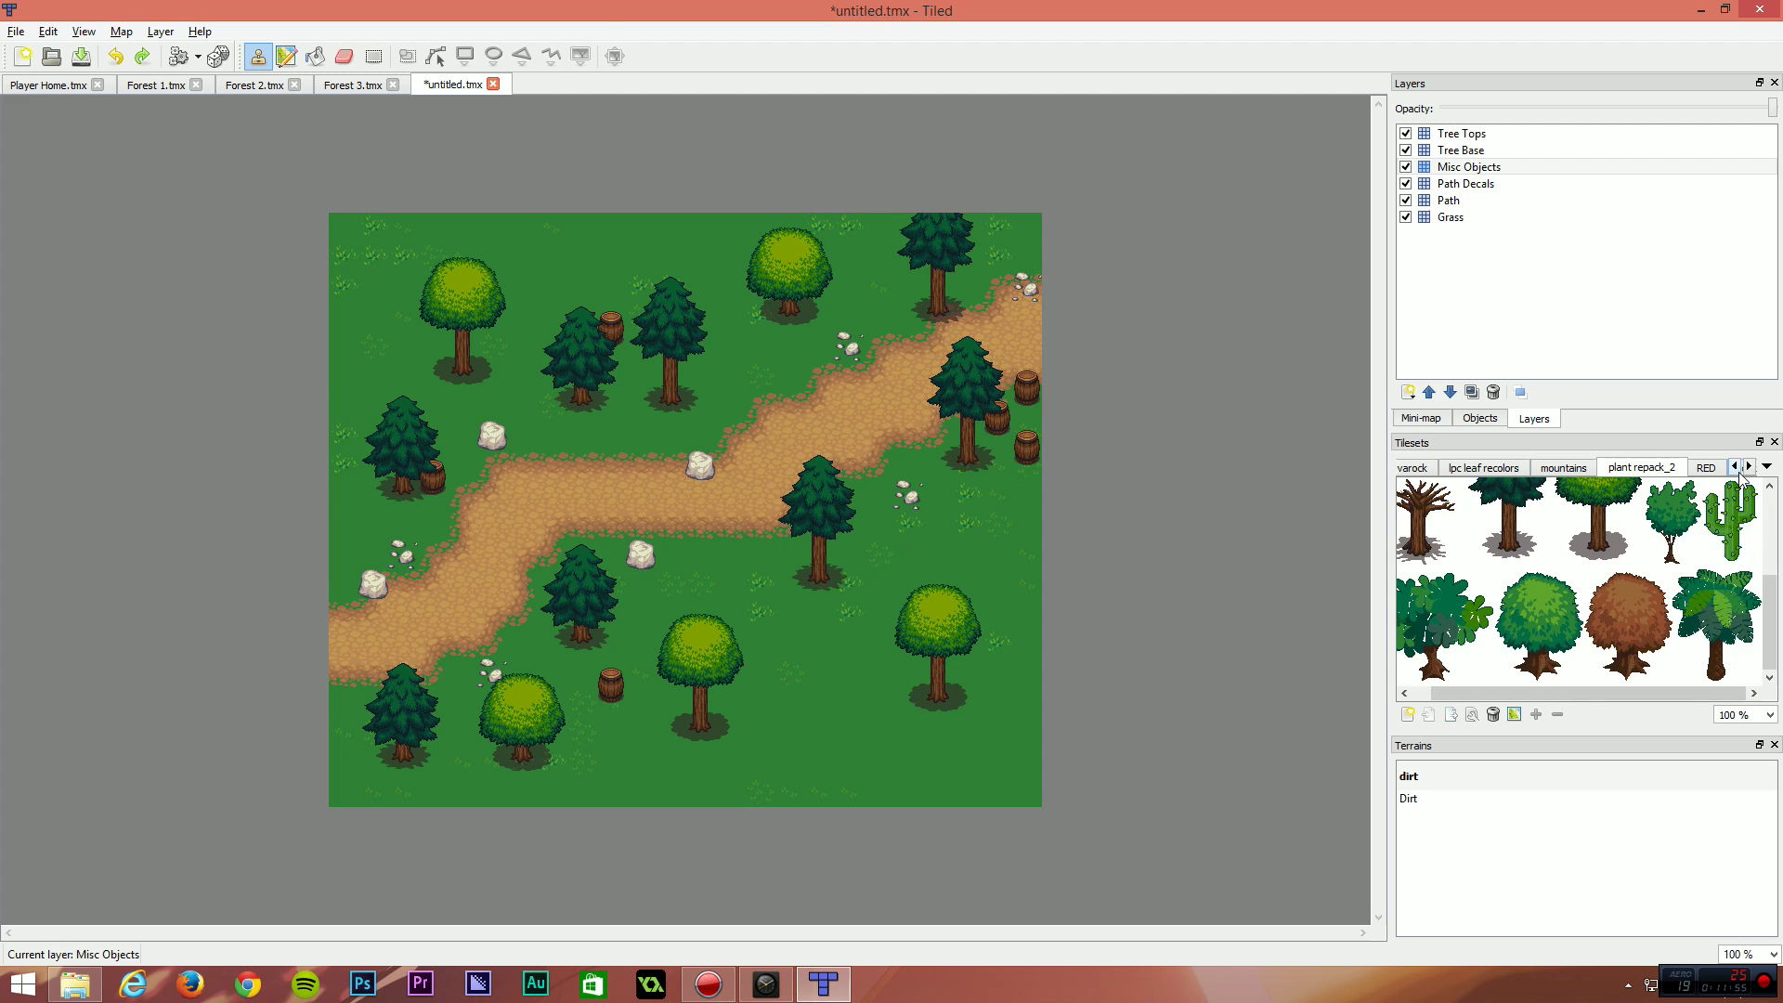
Look through the rock, signs, treetop, victoria, waterfall and watergrass tilesets for further map objects.
{"action": "left_click", "coordinate": [1749, 466]}
{"action": "left_click", "coordinate": [1749, 466]}
{"action": "left_click", "coordinate": [1749, 466]}
{"action": "left_click", "coordinate": [1576, 469]}
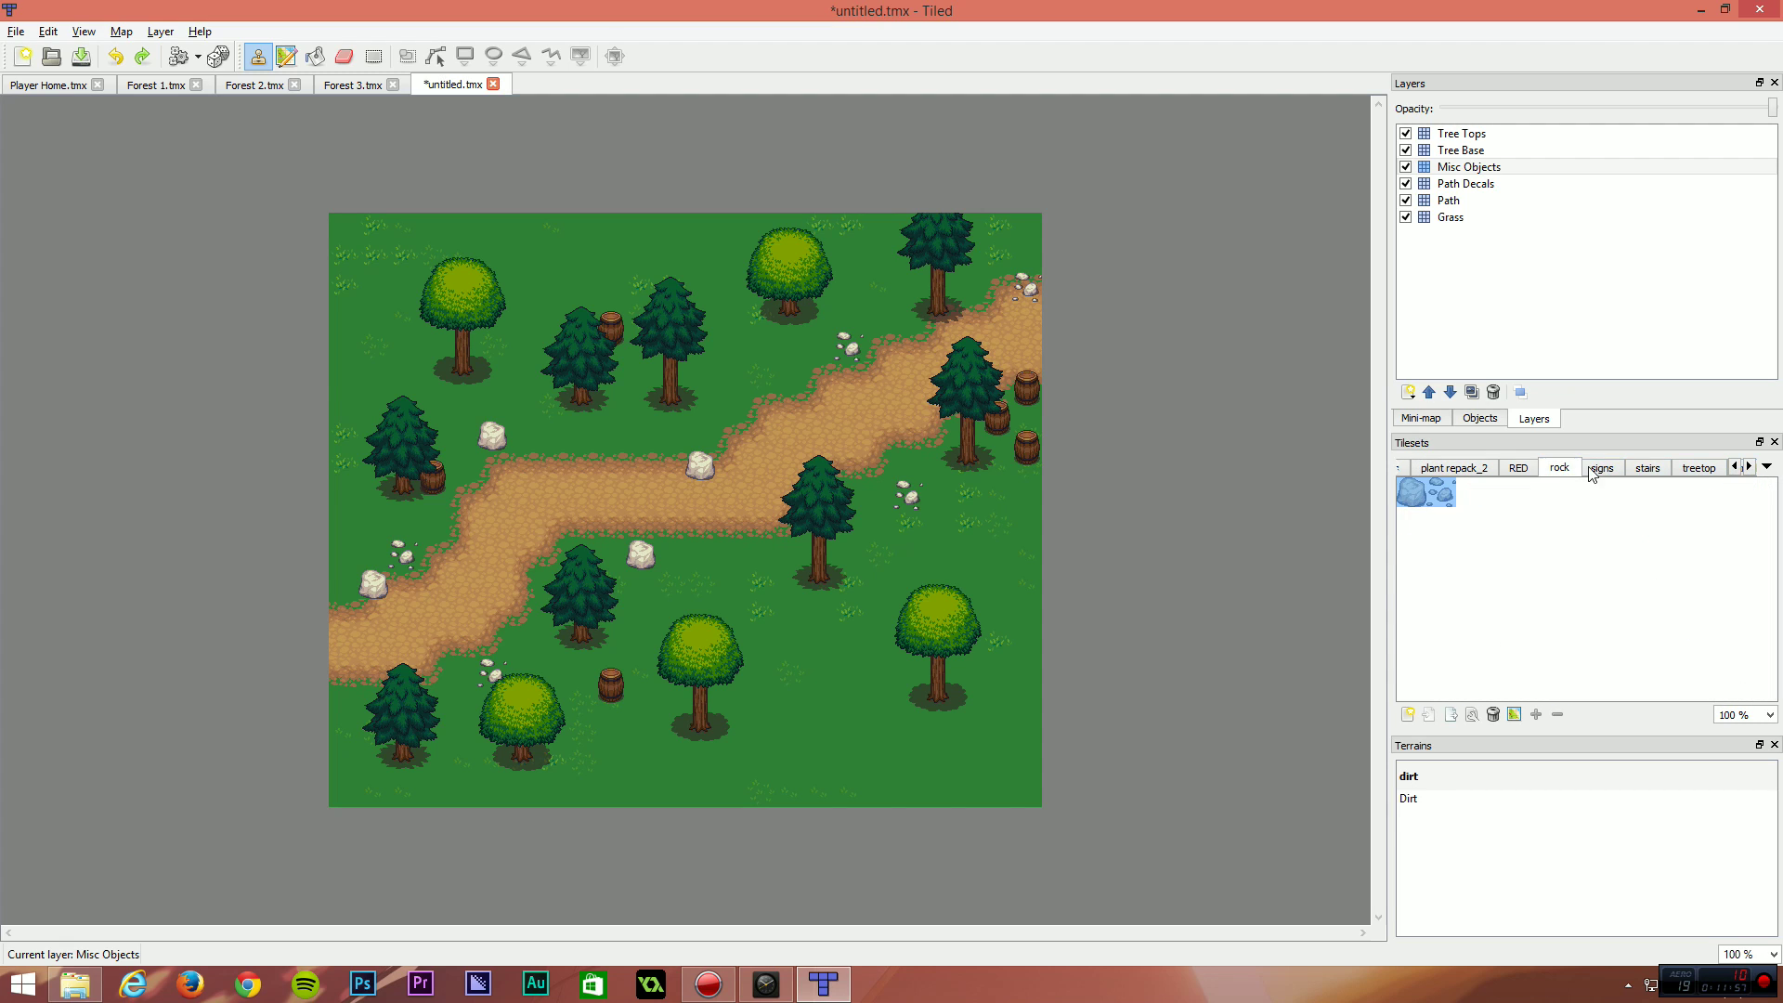
{"action": "left_click", "coordinate": [1593, 469]}
{"action": "left_click", "coordinate": [1699, 468]}
{"action": "left_click", "coordinate": [1749, 466]}
{"action": "left_click", "coordinate": [1749, 466]}
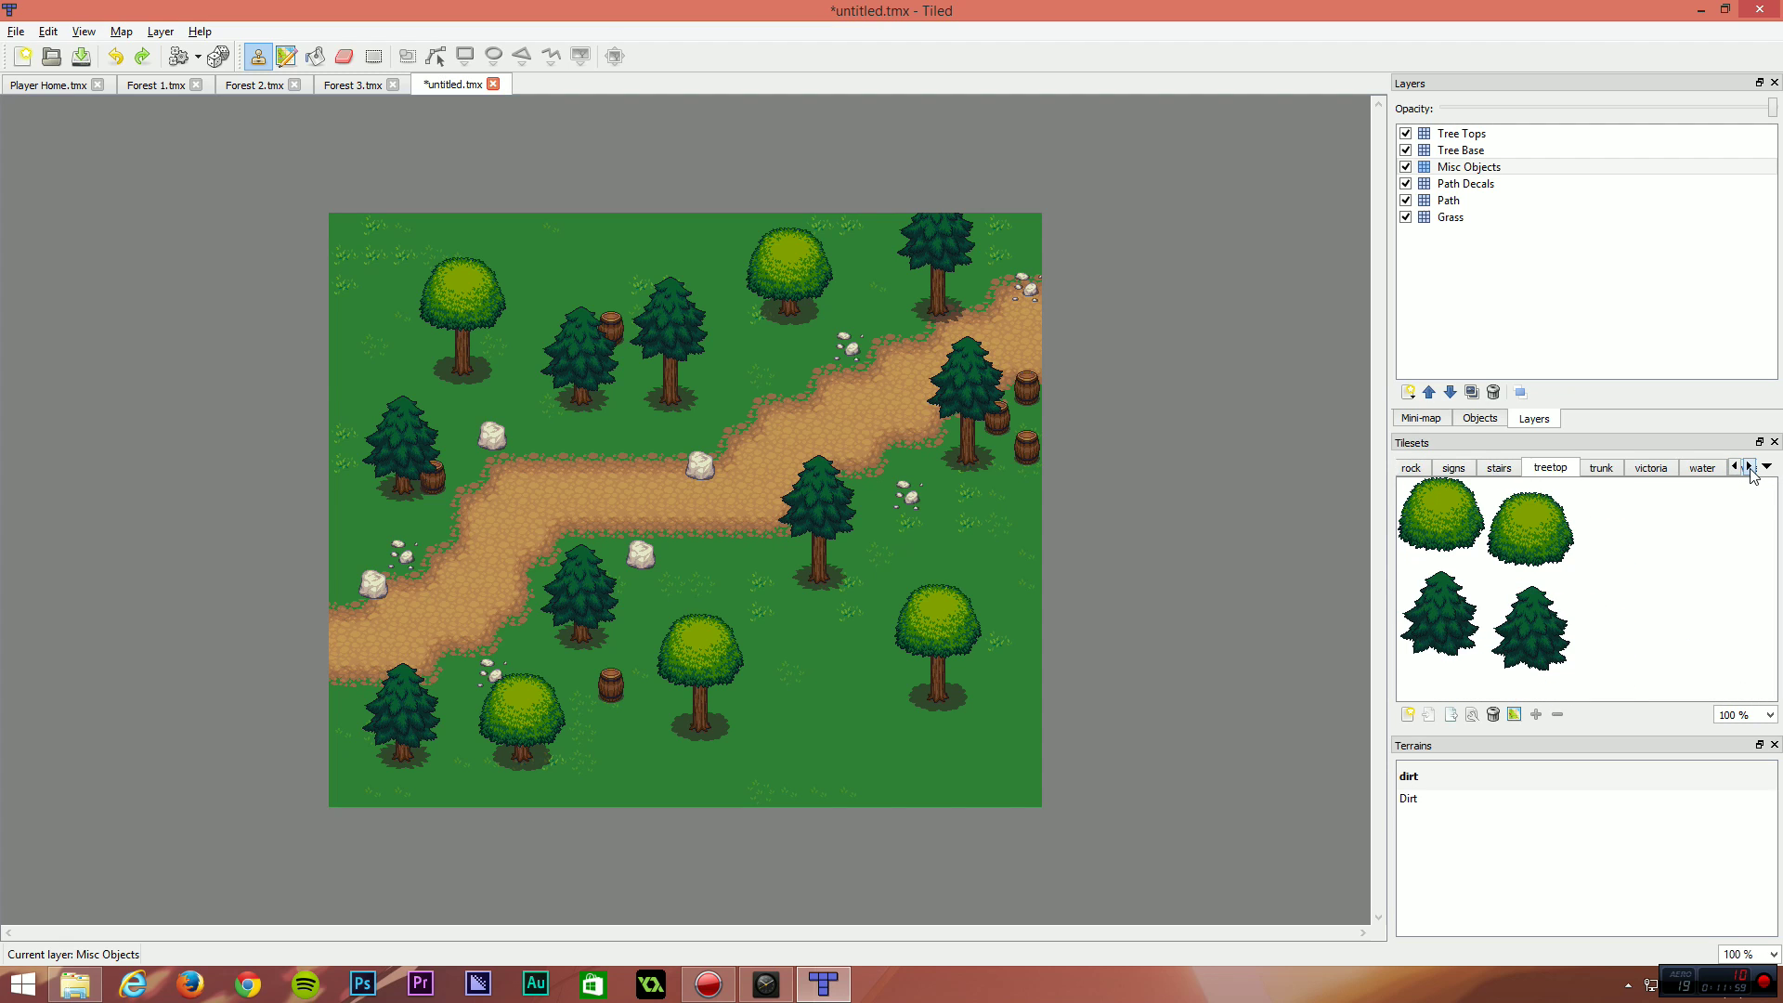
{"action": "left_click", "coordinate": [1749, 466]}
{"action": "left_click", "coordinate": [1749, 466]}
{"action": "left_click", "coordinate": [1517, 470]}
{"action": "left_click", "coordinate": [1475, 468]}
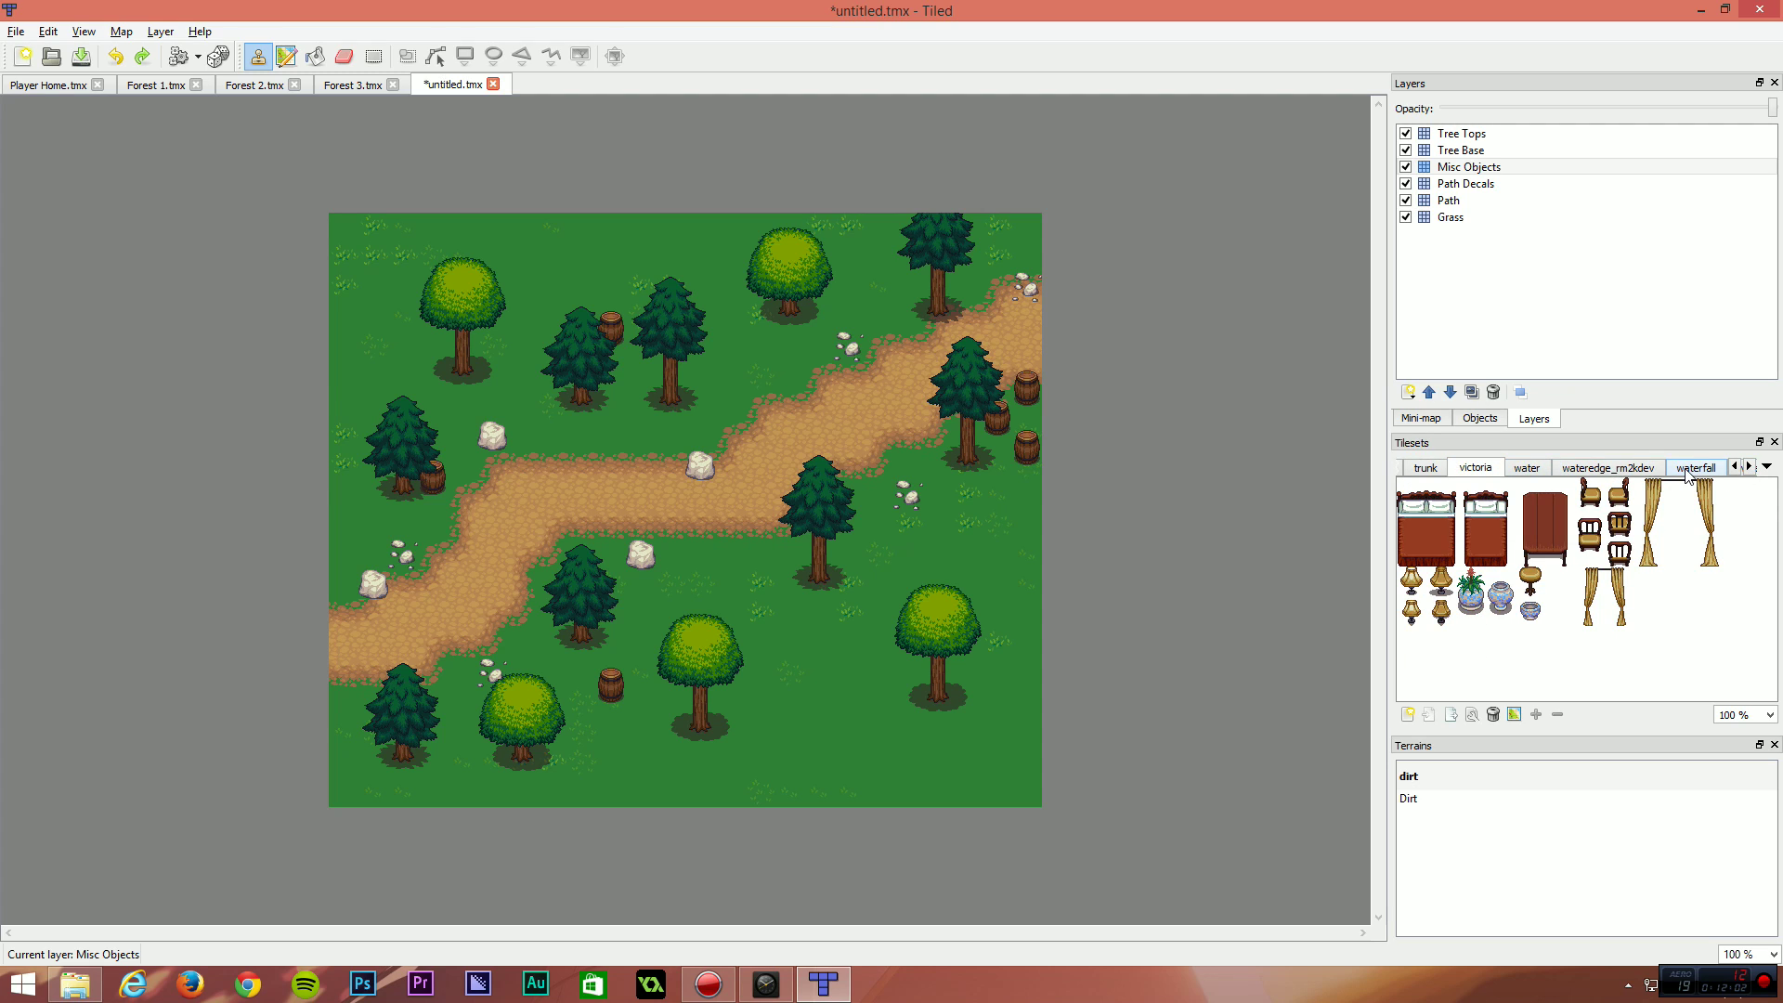
{"action": "left_click", "coordinate": [1688, 470]}
{"action": "left_click", "coordinate": [1749, 466]}
{"action": "left_click", "coordinate": [1749, 466]}
{"action": "left_click", "coordinate": [1727, 469]}
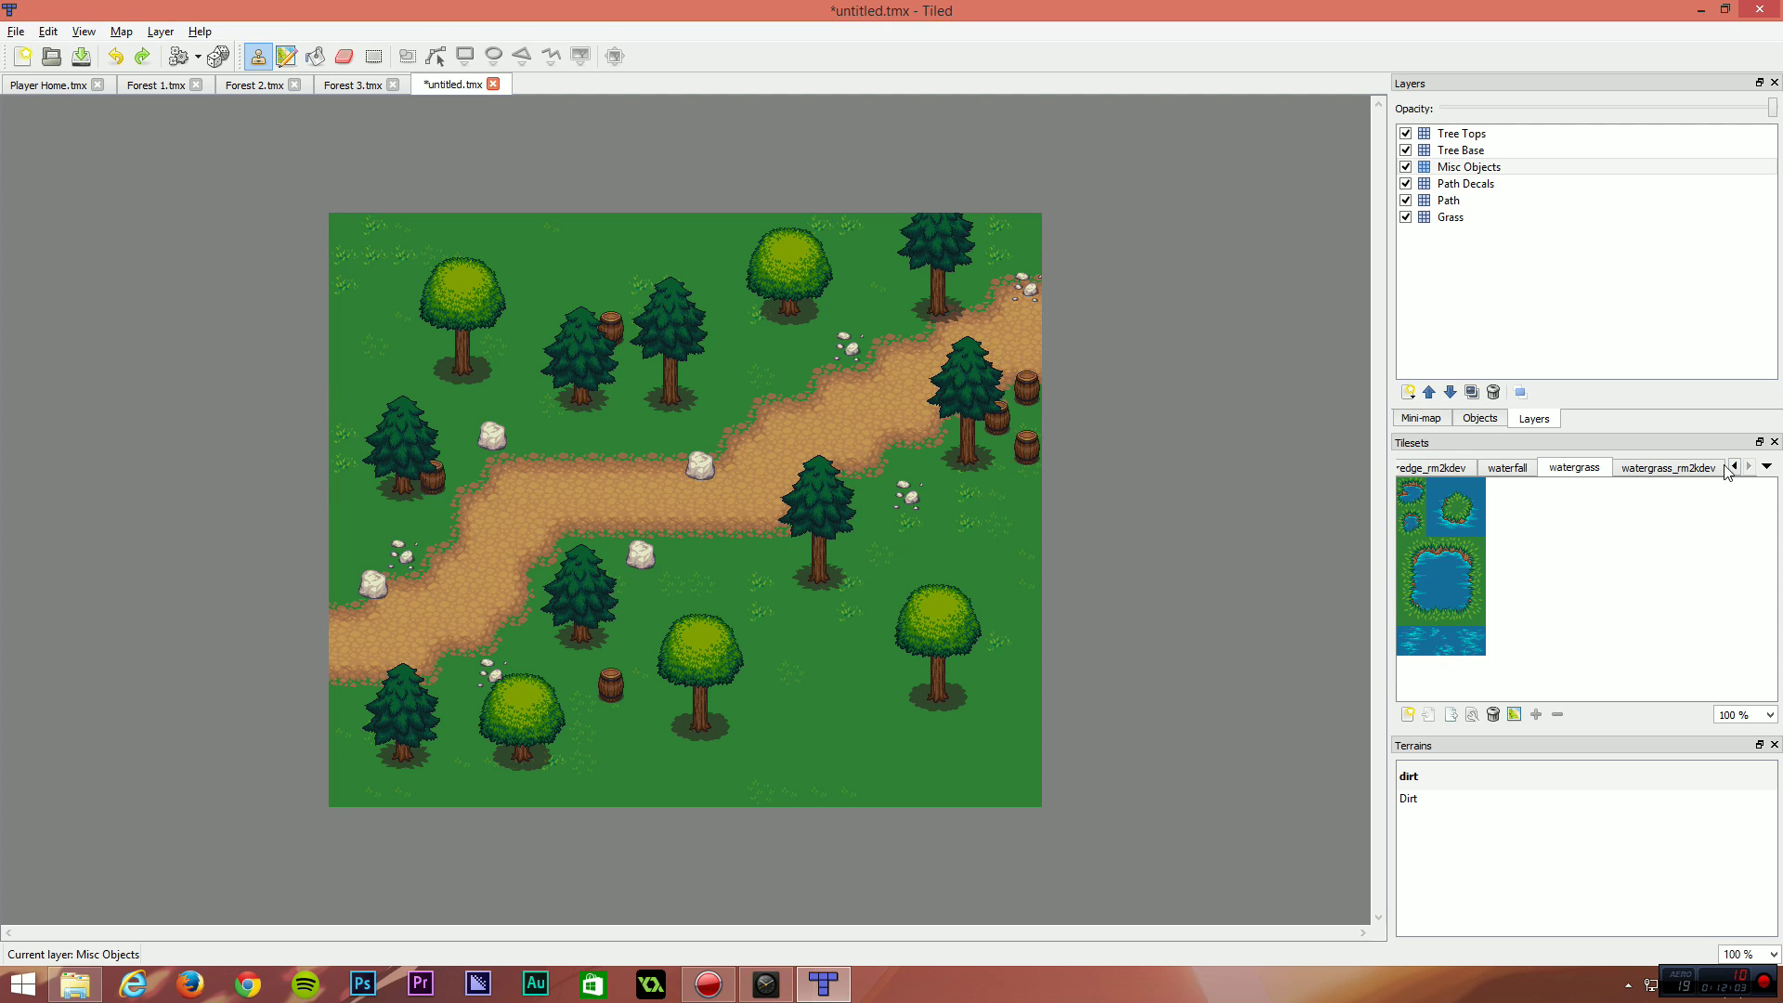
Look back through the tilesets between rock and watergrass, and examine the water tileset.
{"action": "left_click", "coordinate": [1733, 466]}
{"action": "left_click", "coordinate": [1733, 466]}
{"action": "left_click", "coordinate": [1734, 466]}
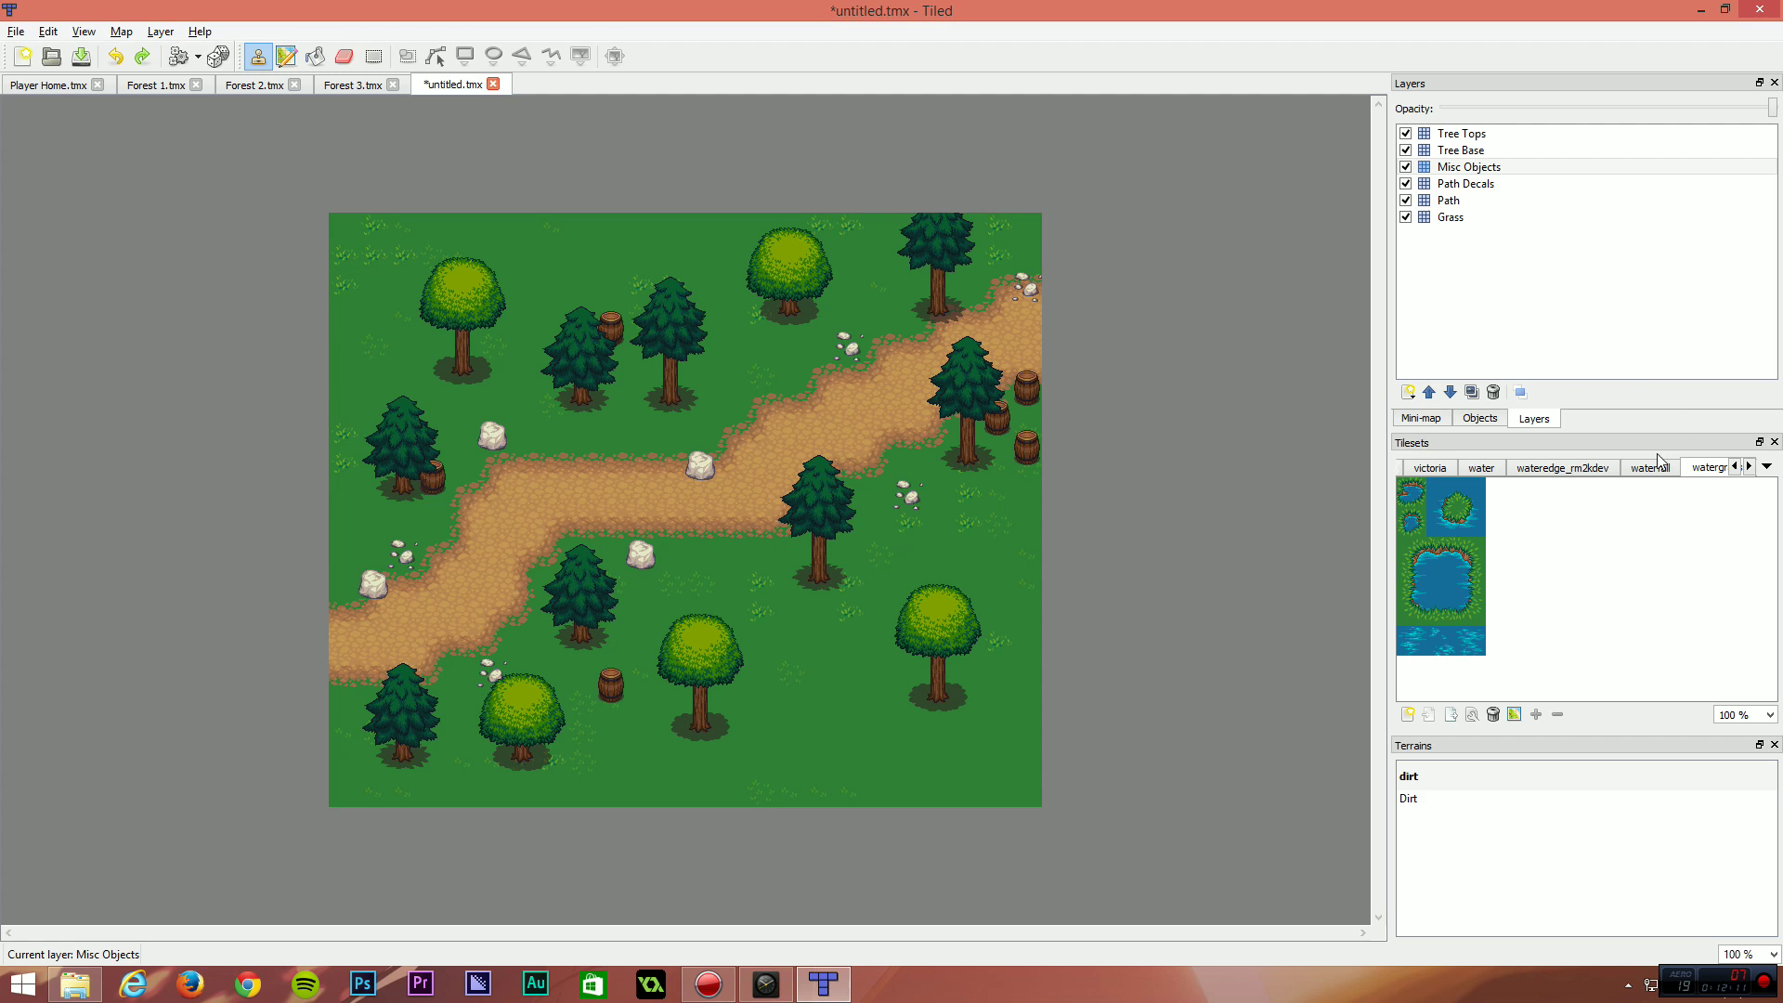
{"action": "left_click", "coordinate": [1734, 466]}
{"action": "left_click", "coordinate": [1734, 466]}
{"action": "left_click", "coordinate": [1733, 466]}
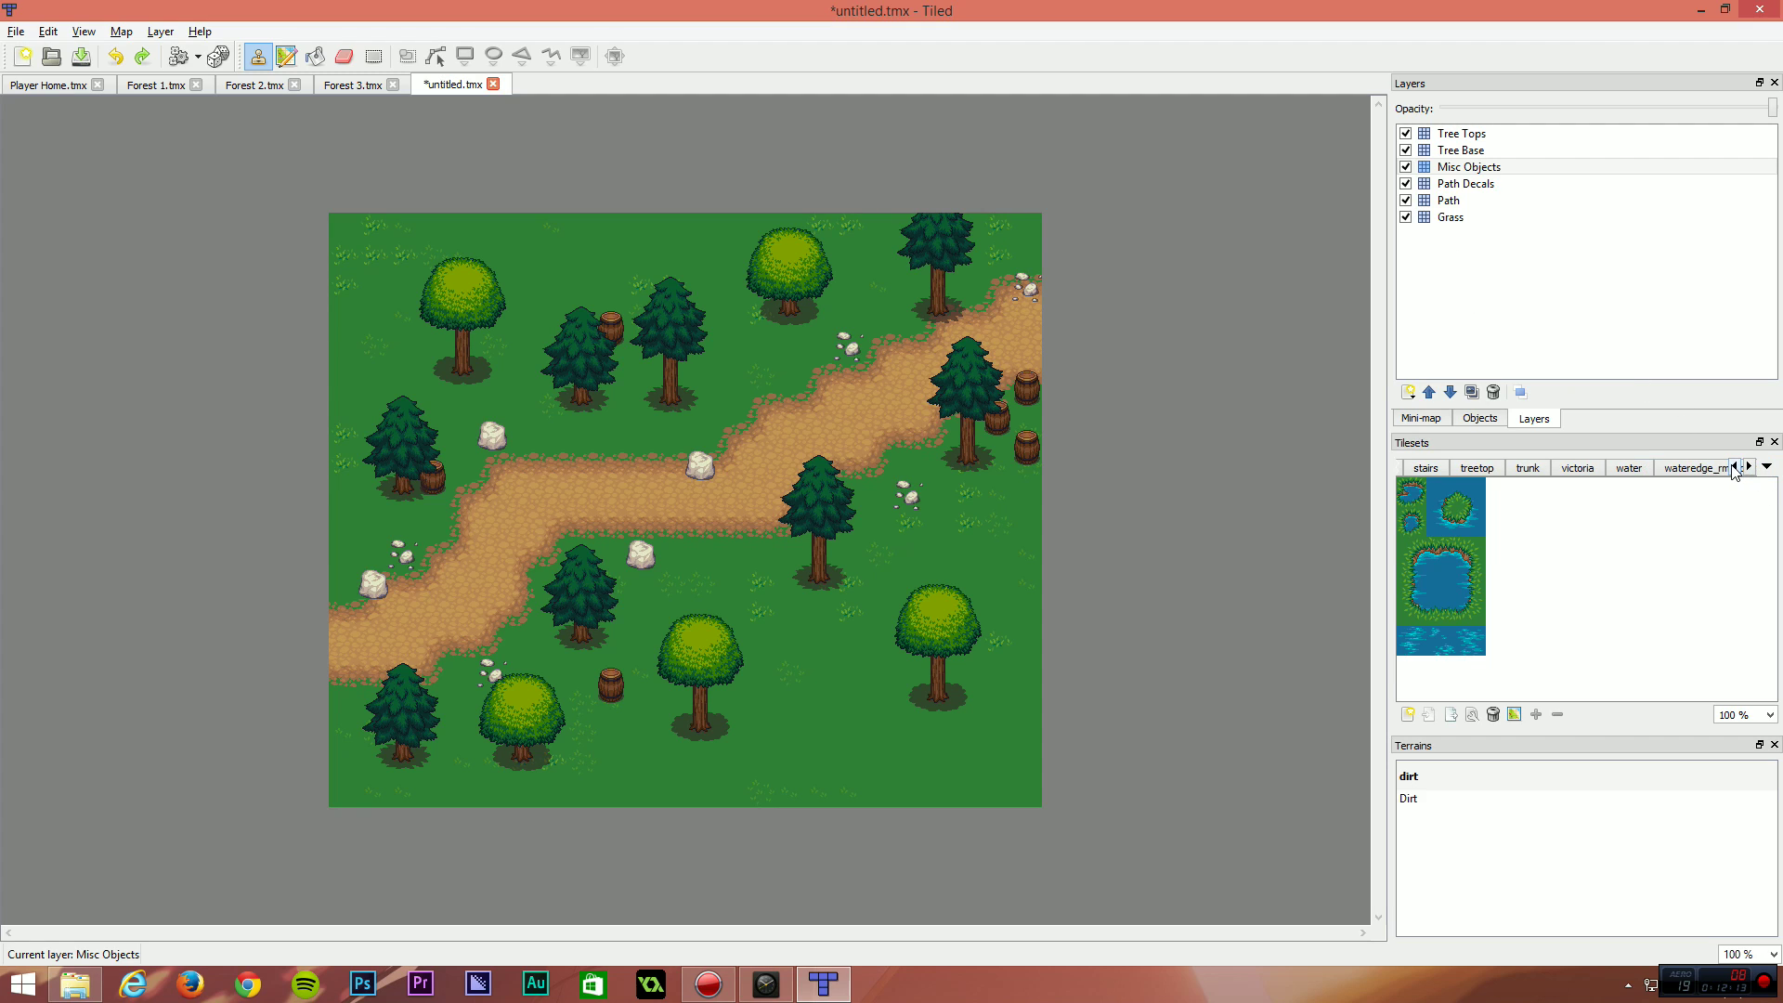
{"action": "left_click", "coordinate": [1749, 466]}
{"action": "left_click", "coordinate": [1749, 466]}
{"action": "left_click", "coordinate": [1733, 466]}
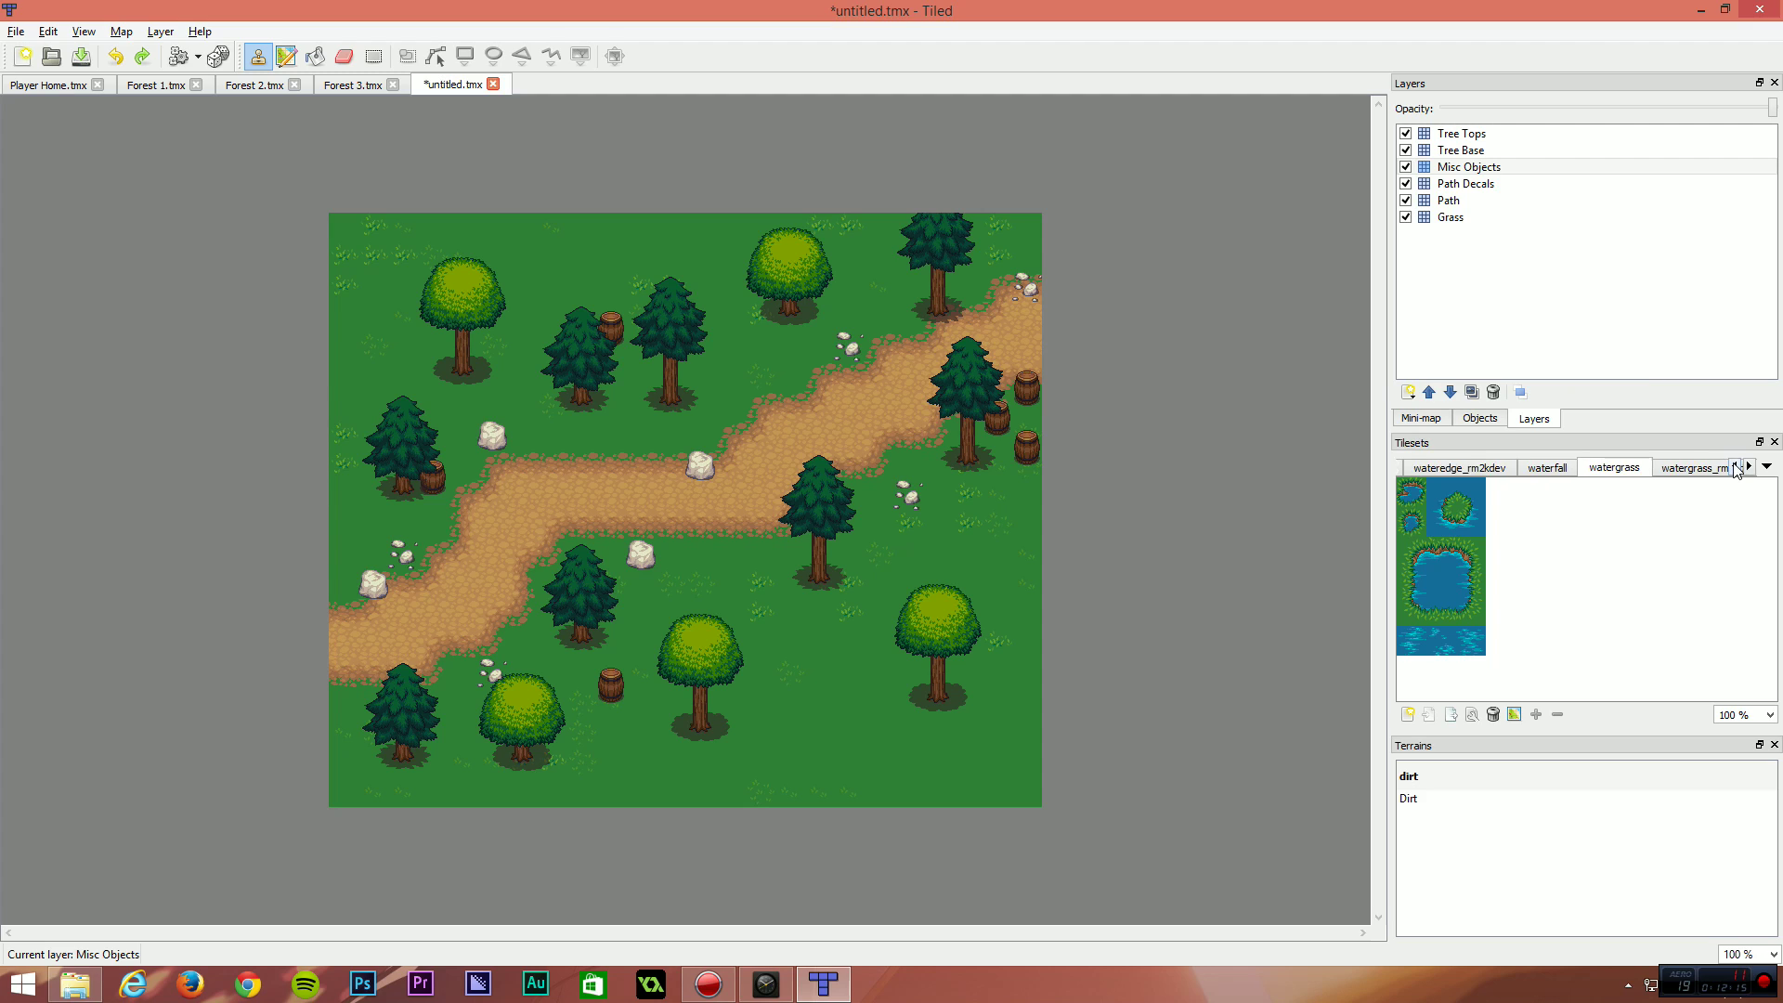
{"action": "left_click", "coordinate": [1734, 466]}
{"action": "left_click", "coordinate": [1734, 466]}
{"action": "left_click", "coordinate": [1733, 466]}
{"action": "left_click", "coordinate": [1734, 466]}
{"action": "left_click", "coordinate": [1733, 466]}
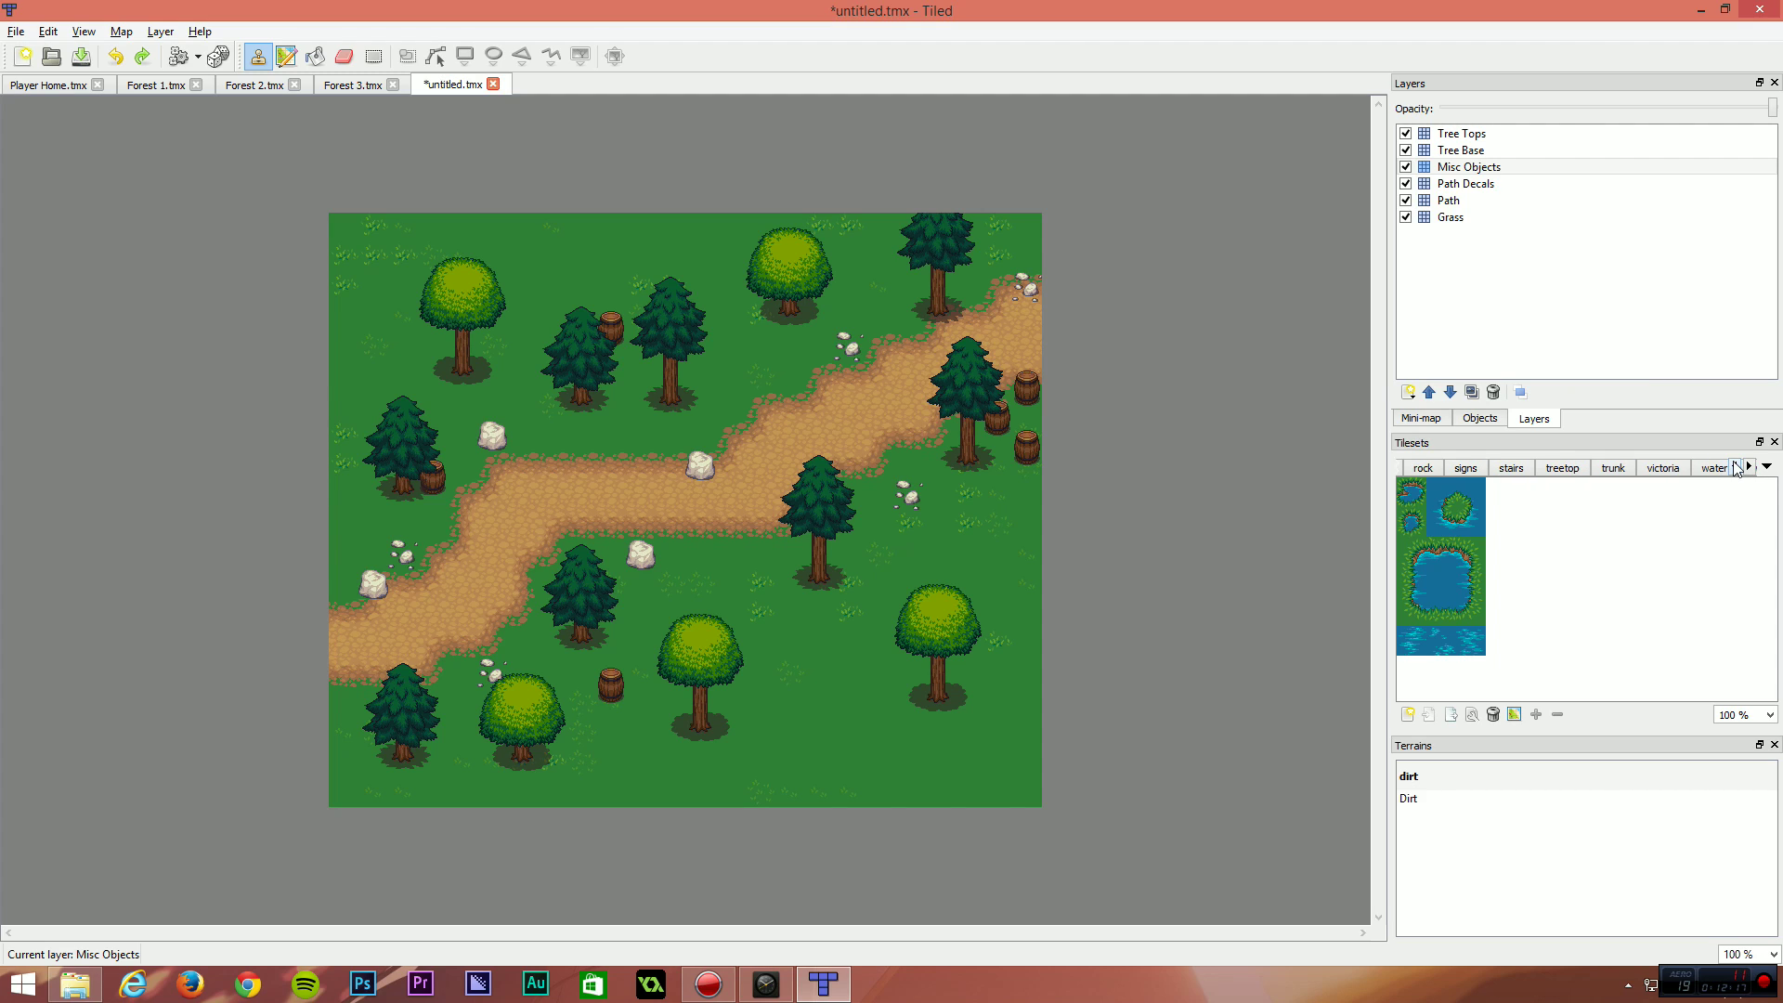
{"action": "left_click", "coordinate": [1713, 468]}
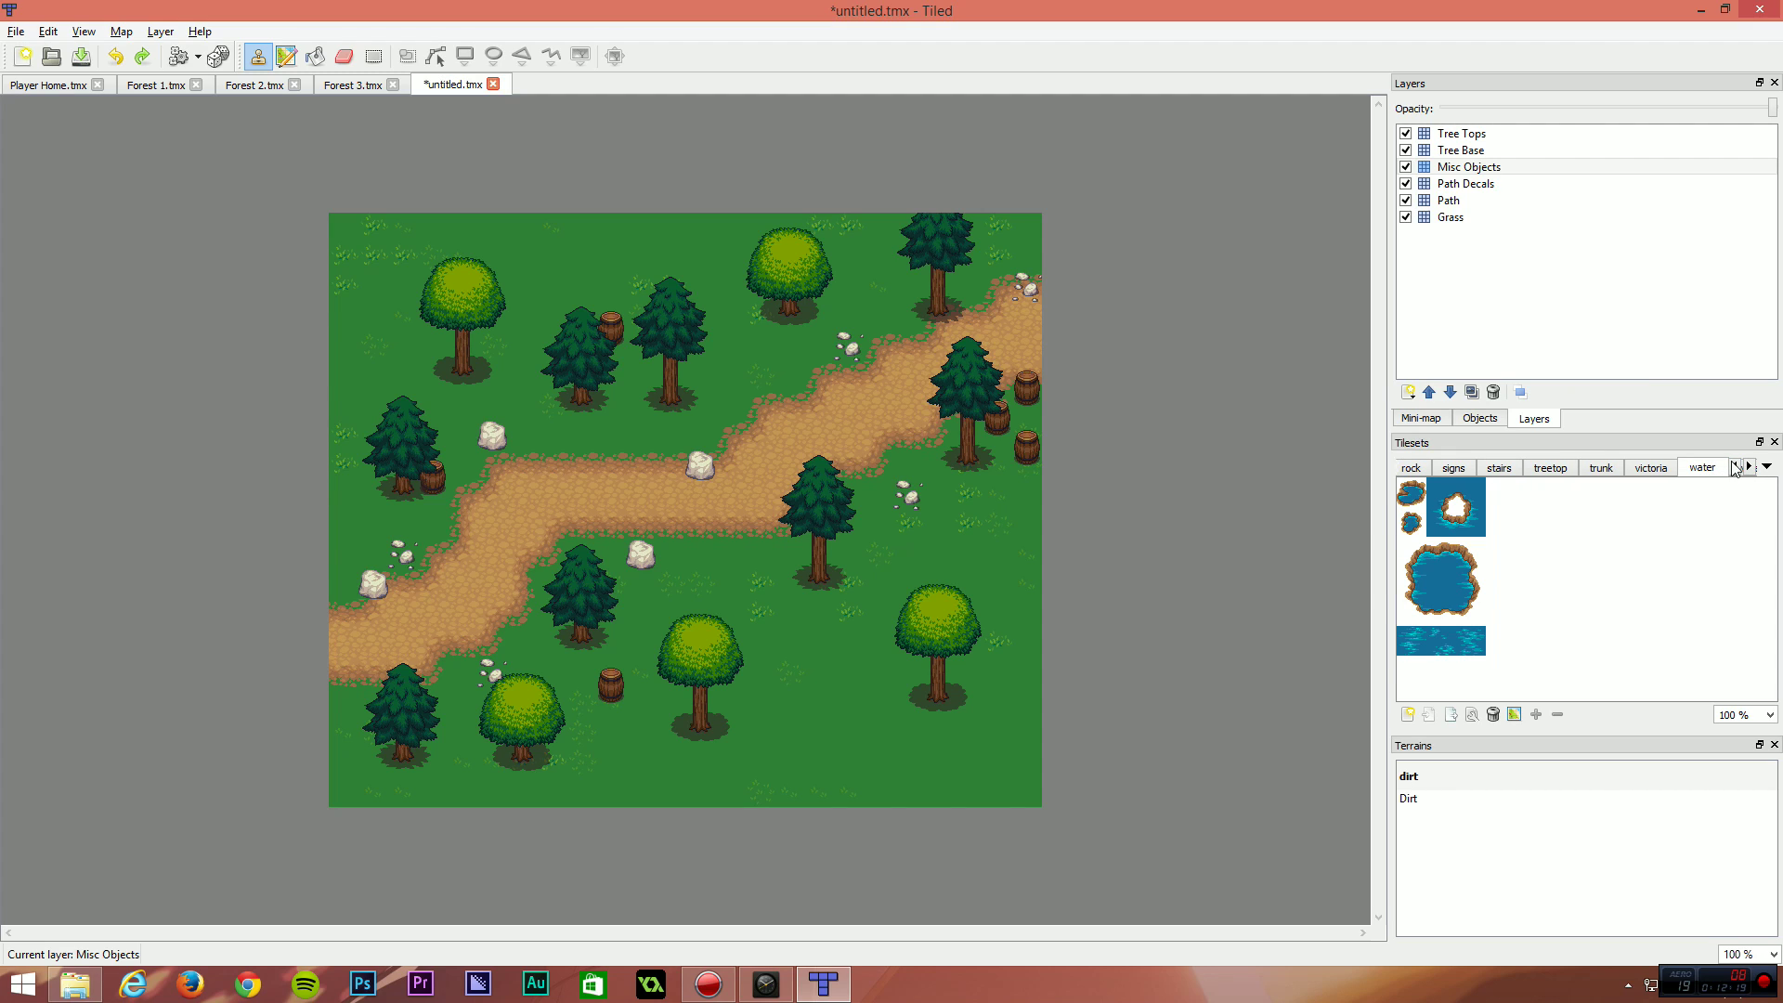
Look through the tilesets from mountains to waterfall and examine the watergrass_rm2kdev tileset.
{"action": "left_click", "coordinate": [1734, 466]}
{"action": "left_click", "coordinate": [1733, 466]}
{"action": "left_click", "coordinate": [1734, 466]}
{"action": "left_click", "coordinate": [1734, 466]}
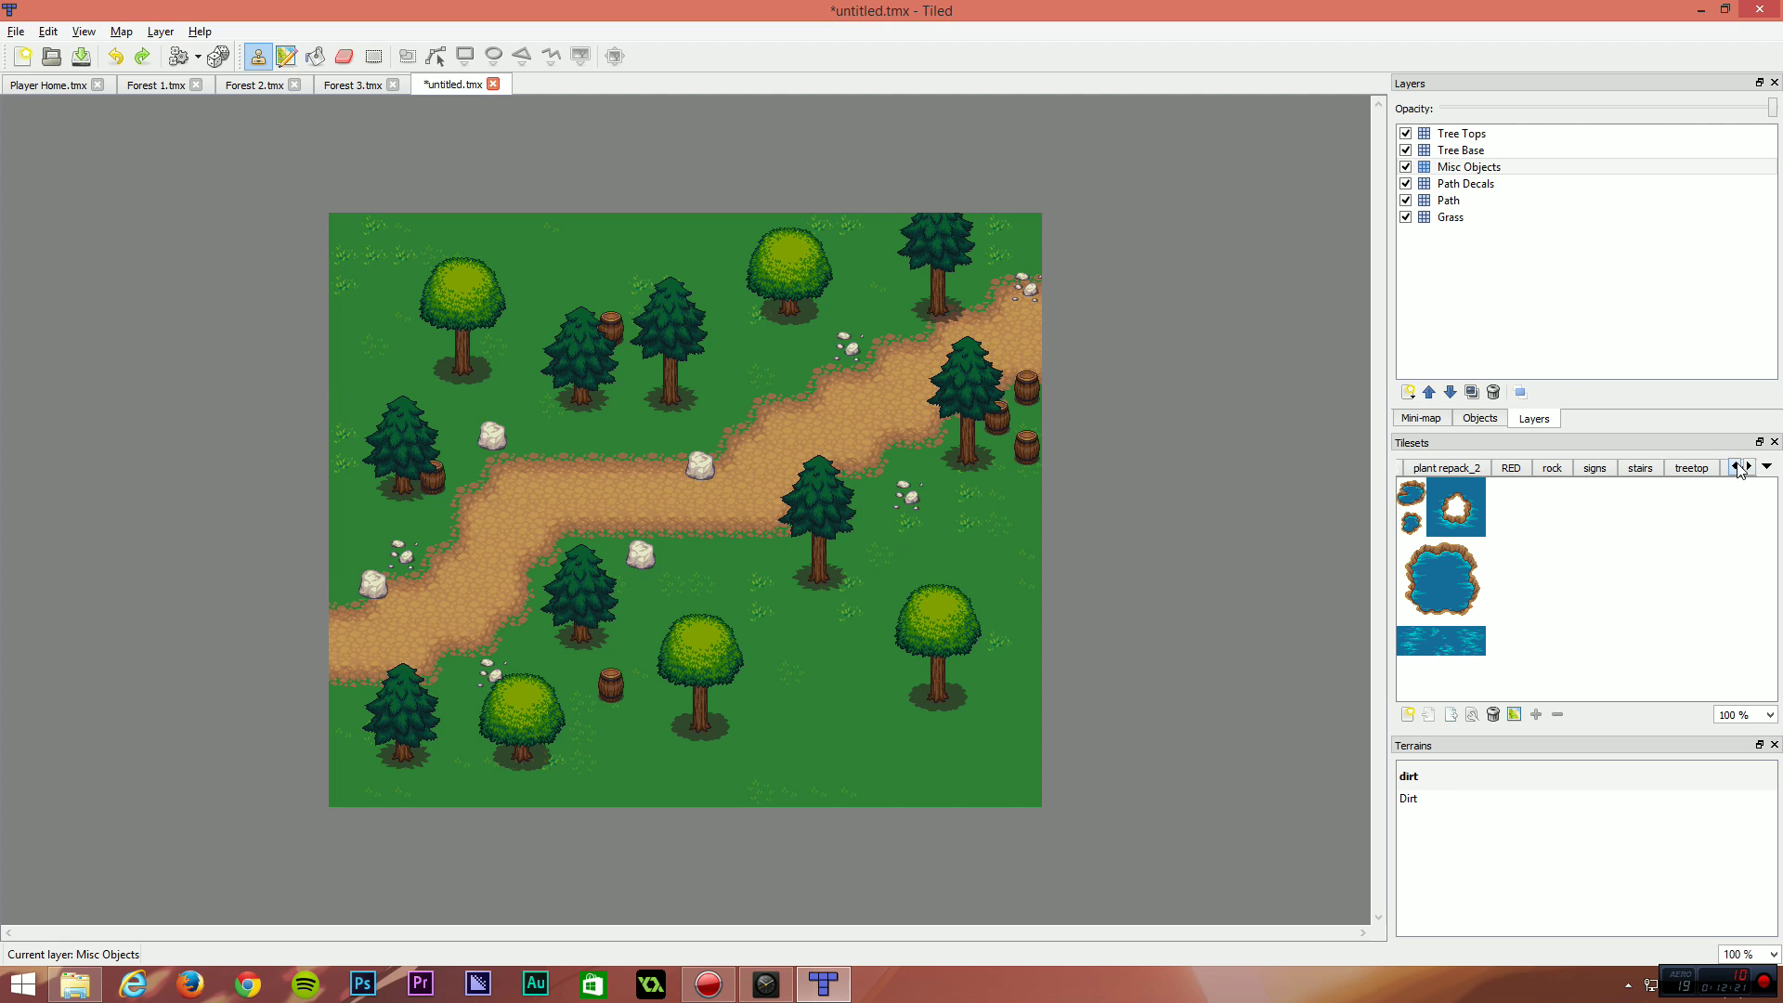
{"action": "left_click", "coordinate": [1734, 466]}
{"action": "left_click", "coordinate": [1733, 466]}
{"action": "left_click", "coordinate": [1734, 466]}
{"action": "left_click", "coordinate": [1734, 466]}
{"action": "left_click", "coordinate": [1750, 466]}
{"action": "left_click", "coordinate": [1749, 466]}
{"action": "left_click", "coordinate": [1749, 466]}
{"action": "left_click", "coordinate": [1749, 466]}
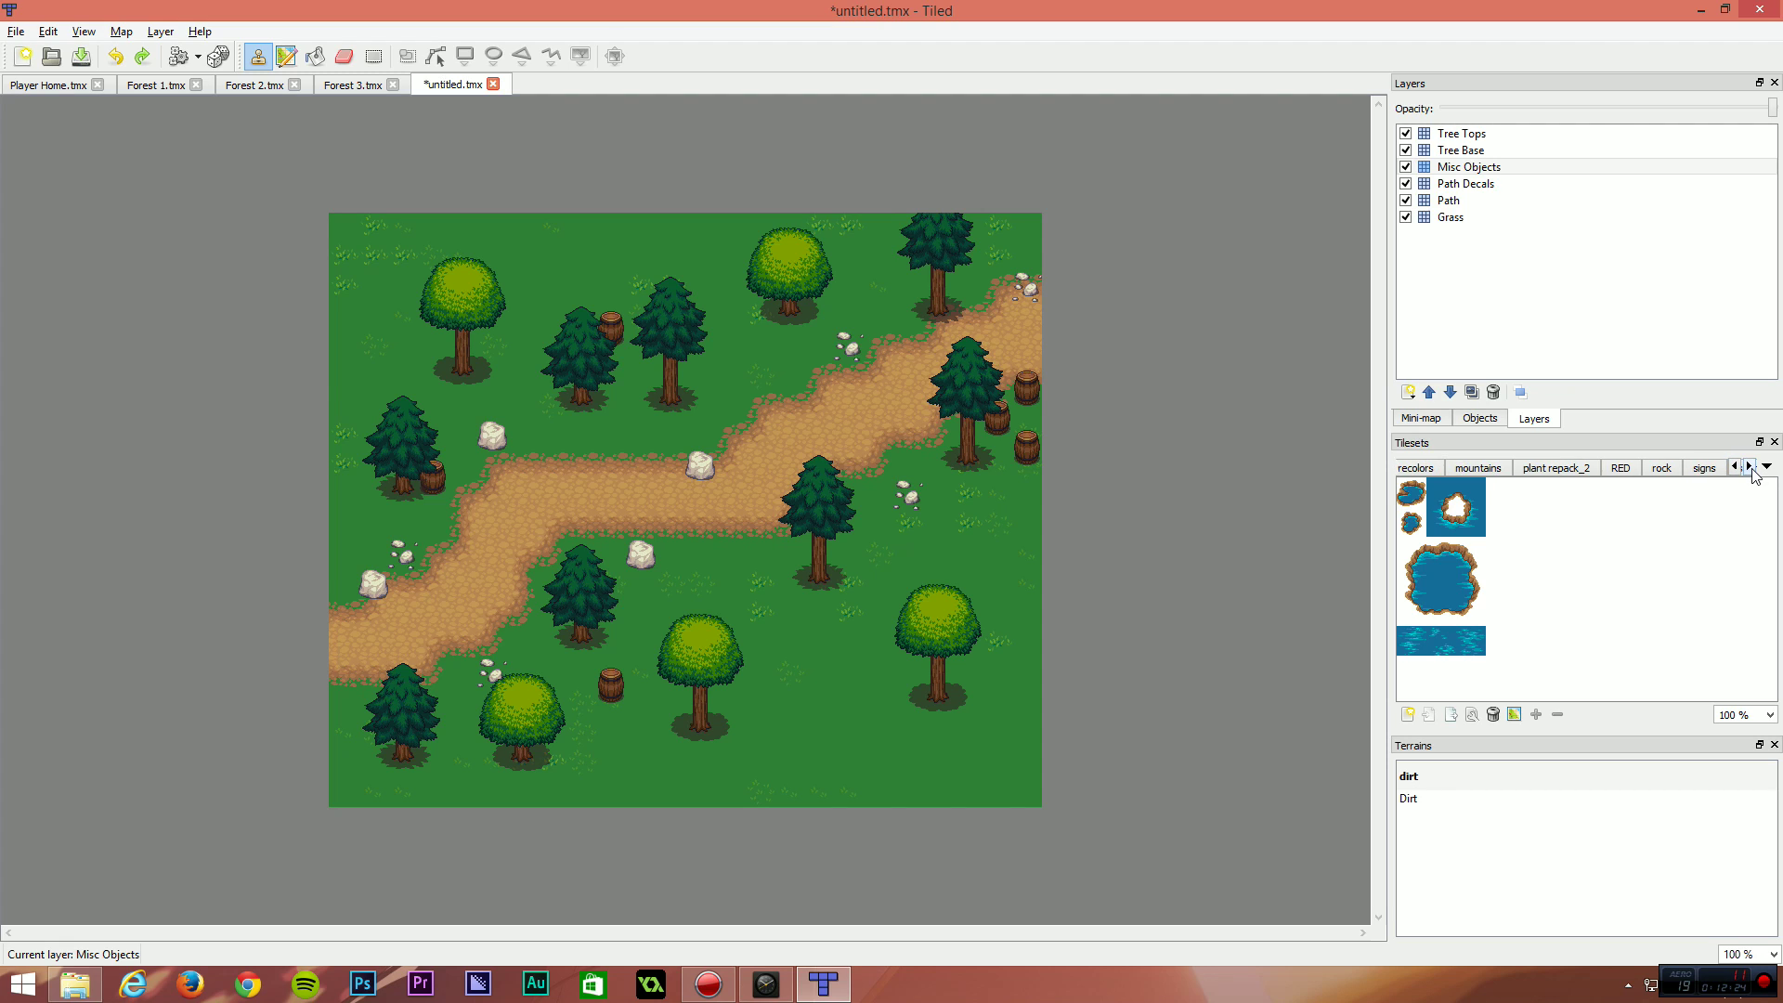
{"action": "left_click", "coordinate": [1749, 466]}
{"action": "left_click", "coordinate": [1749, 466]}
{"action": "left_click", "coordinate": [1749, 466]}
{"action": "left_click", "coordinate": [1749, 466]}
{"action": "left_click", "coordinate": [1750, 467]}
{"action": "left_click", "coordinate": [1750, 467]}
{"action": "left_click", "coordinate": [1750, 467]}
{"action": "left_click", "coordinate": [1750, 466]}
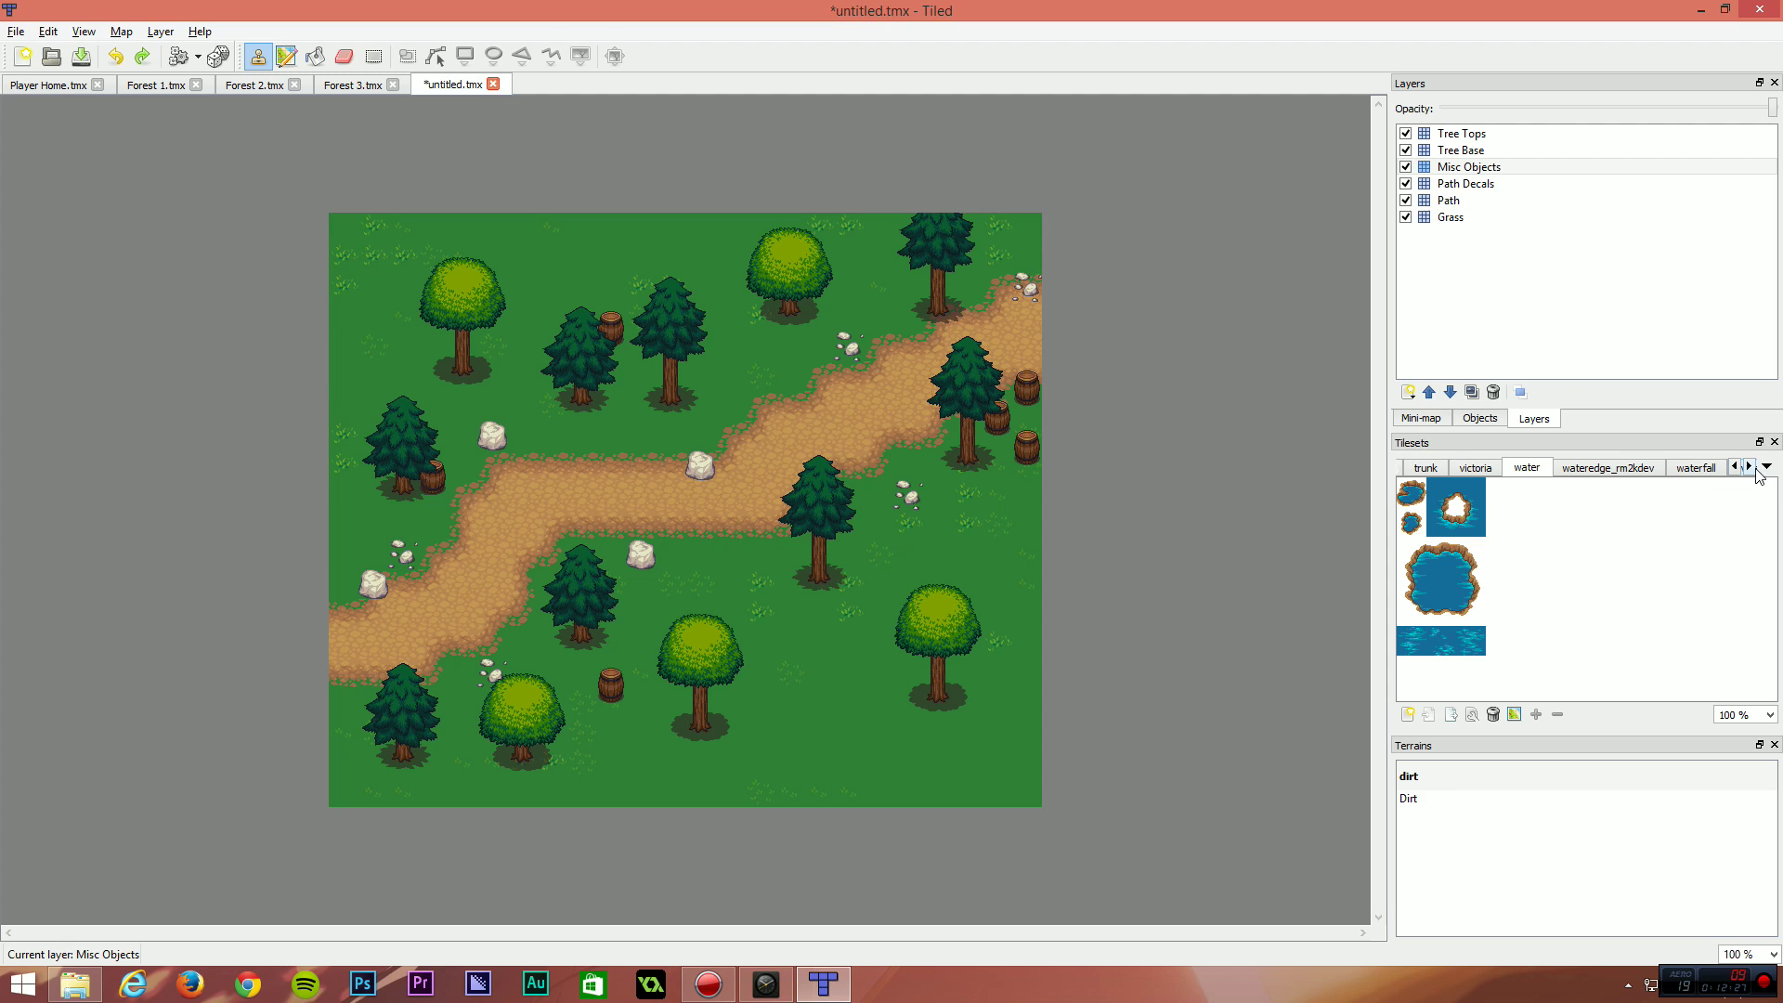
{"action": "left_click", "coordinate": [1750, 467]}
{"action": "left_click", "coordinate": [1750, 467]}
{"action": "left_click", "coordinate": [1727, 467]}
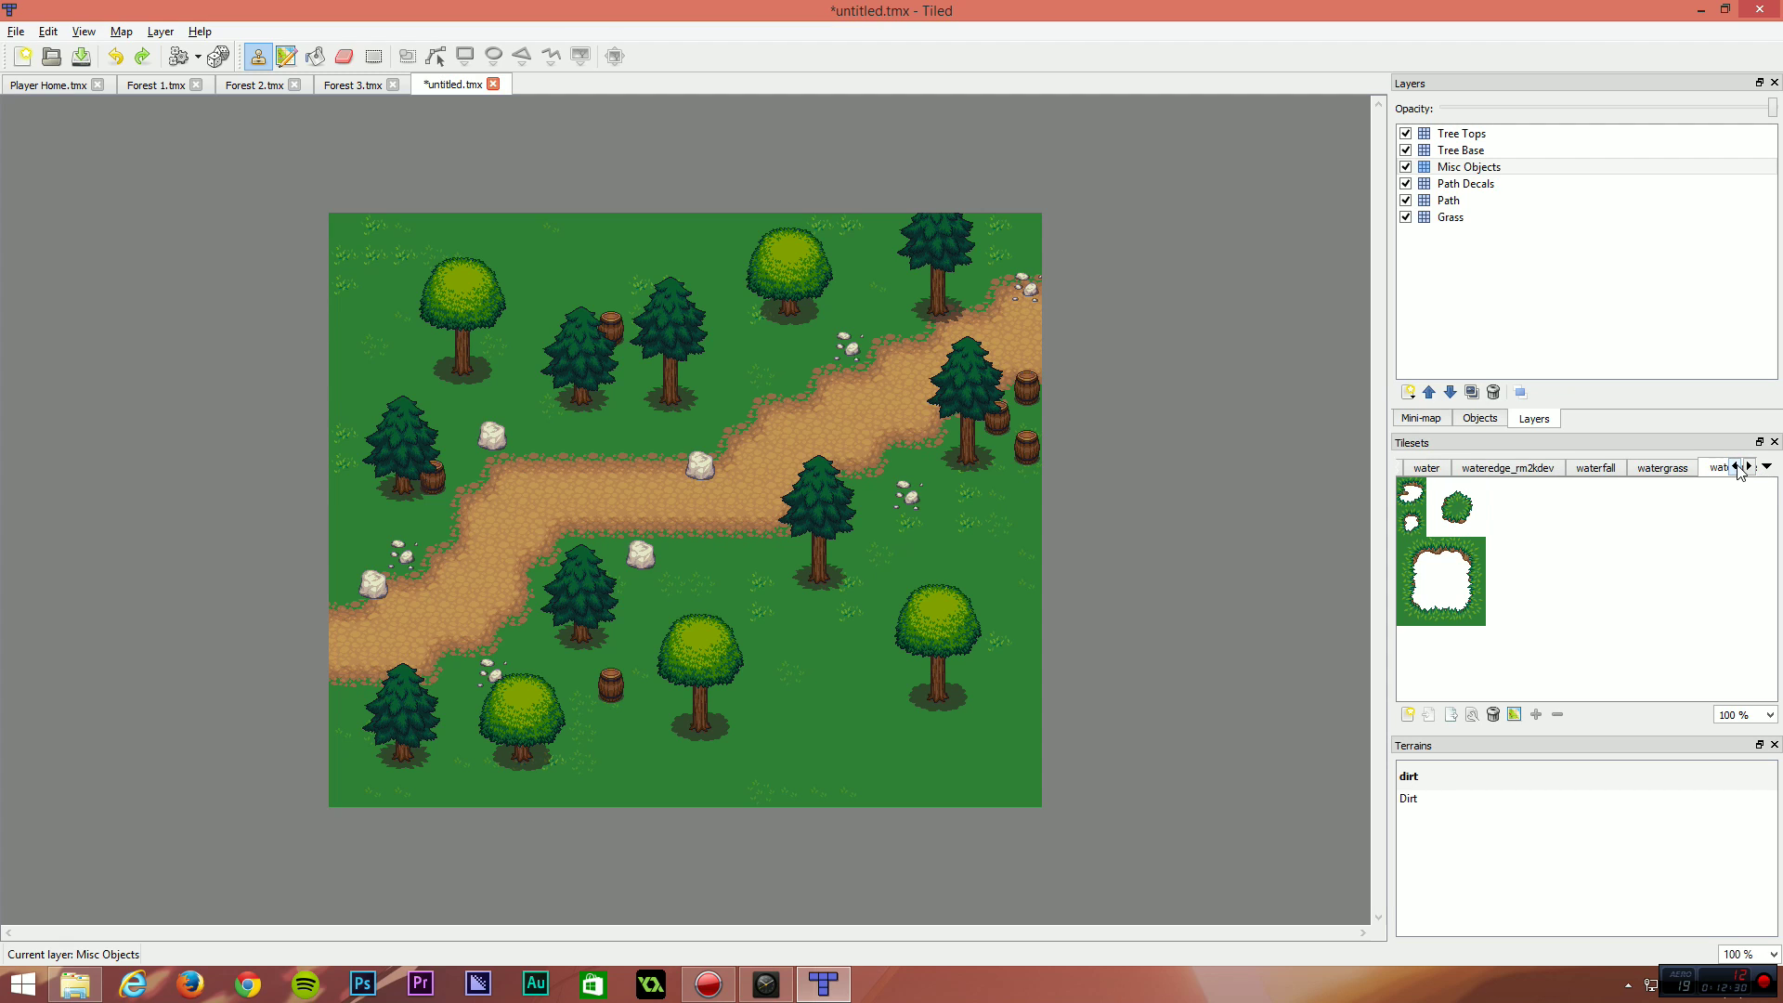
Find and open the RED tileset that holds the plain red tile.
{"action": "left_click", "coordinate": [1735, 467]}
{"action": "left_click", "coordinate": [1735, 467]}
{"action": "left_click", "coordinate": [1735, 467]}
{"action": "left_click", "coordinate": [1735, 467]}
{"action": "left_click", "coordinate": [1735, 466]}
{"action": "left_click", "coordinate": [1735, 467]}
{"action": "left_click", "coordinate": [1735, 467]}
{"action": "left_click", "coordinate": [1736, 467]}
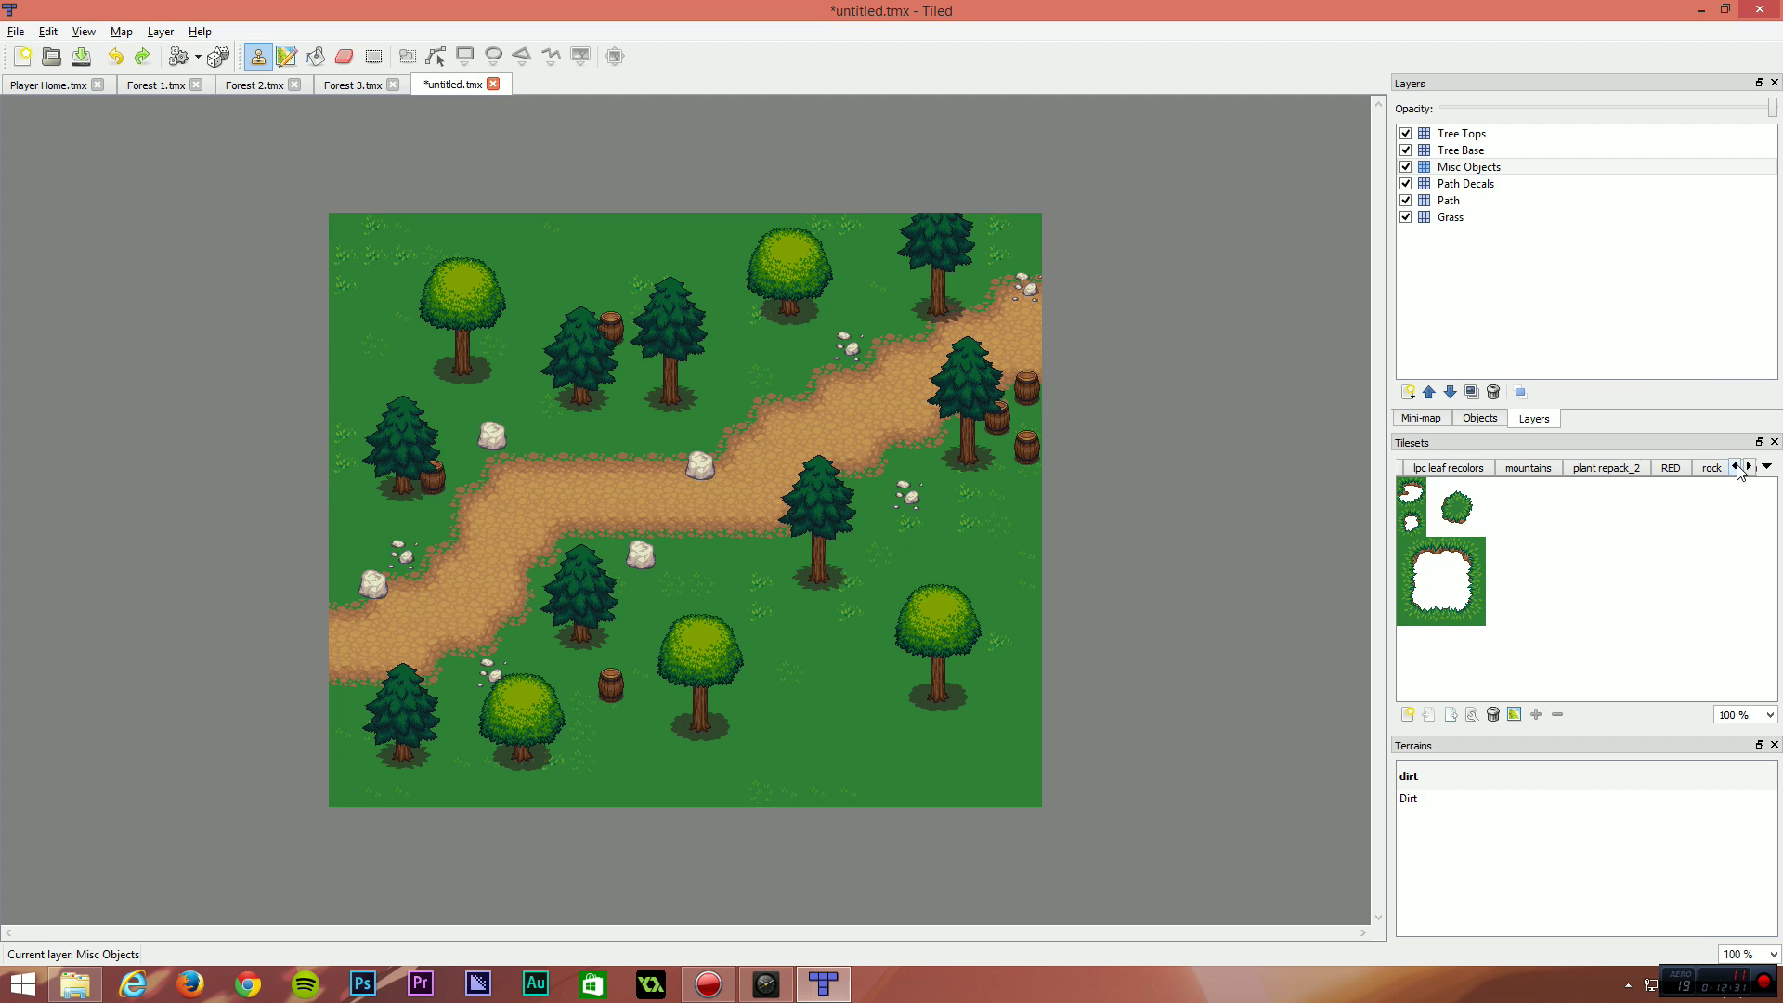
{"action": "left_click", "coordinate": [1678, 468]}
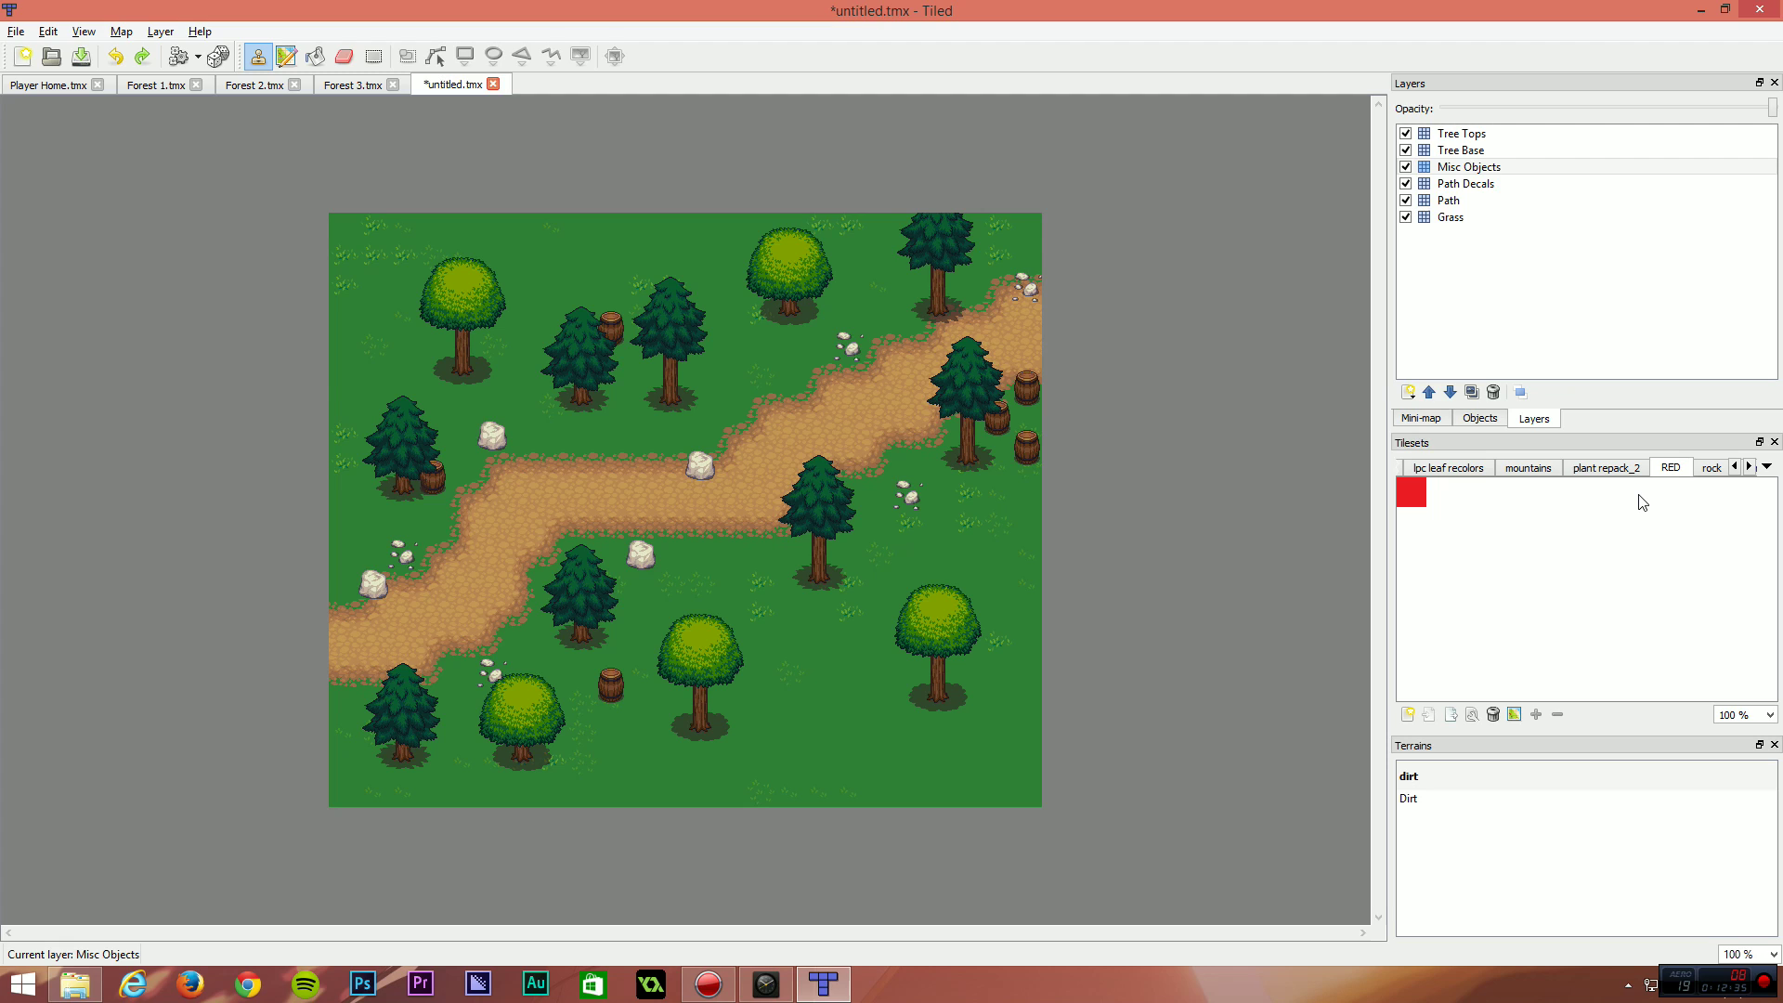
Add a tile layer named Collisions above Tree Tops and select the red tile for it.
{"action": "left_click", "coordinate": [1409, 392]}
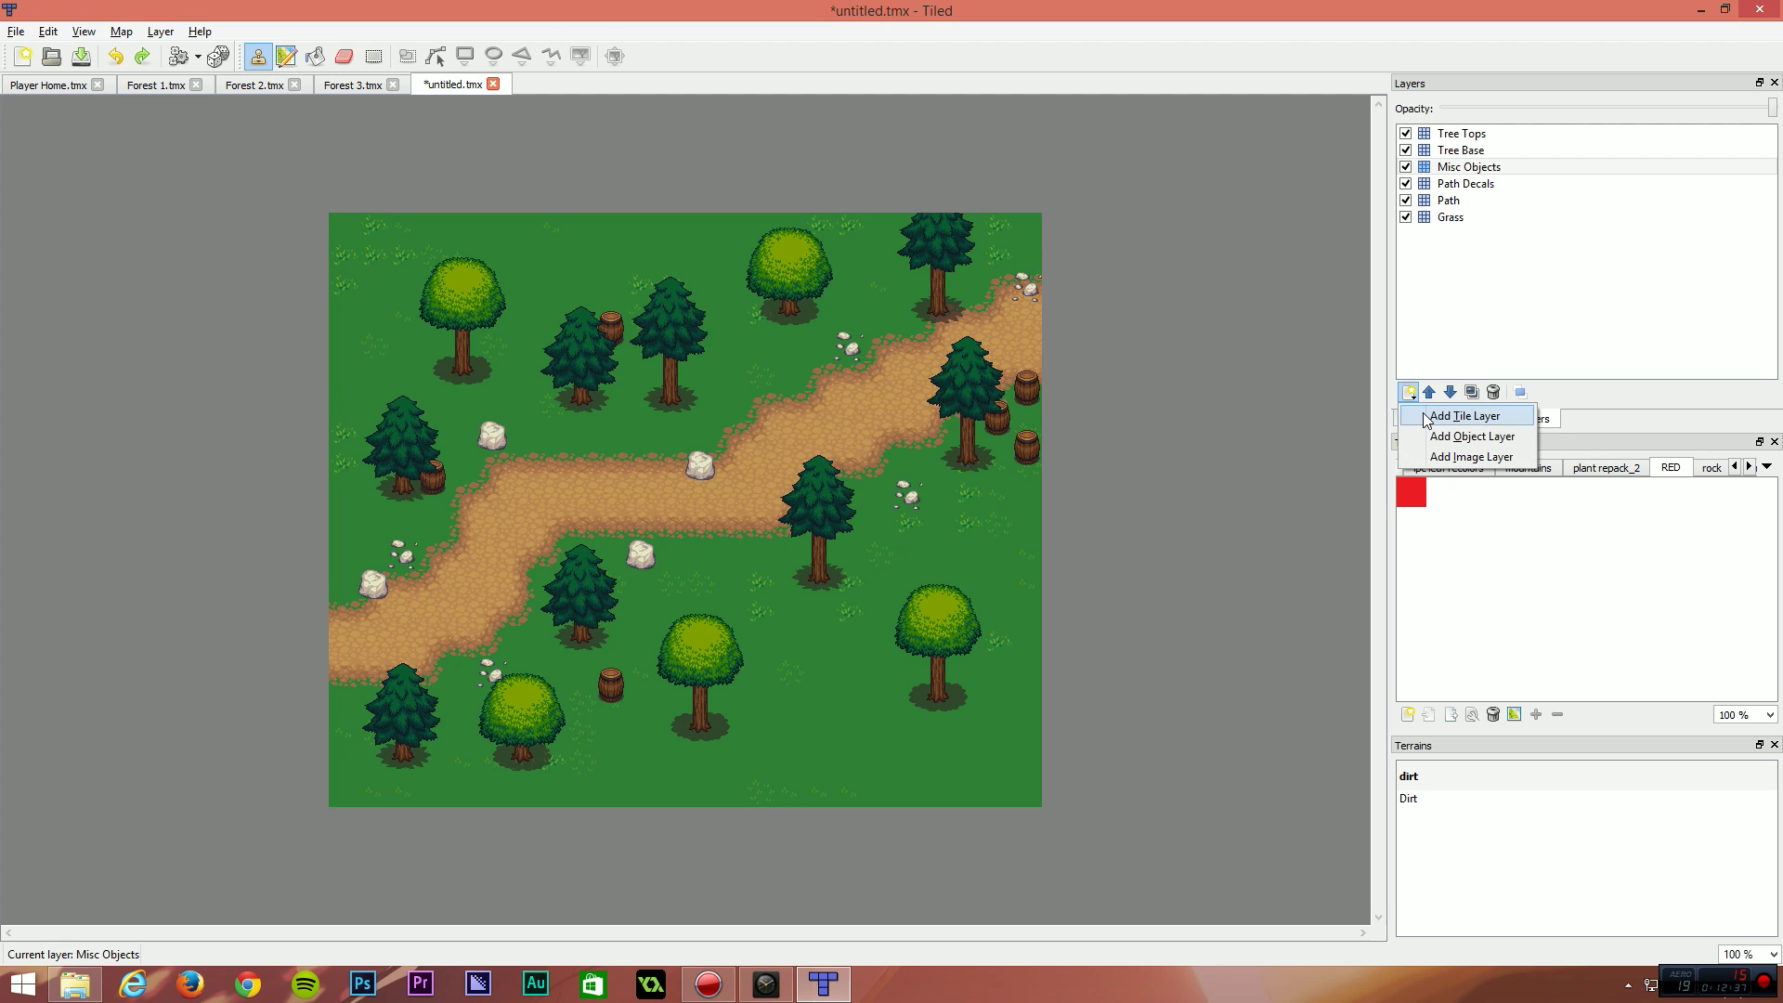
{"action": "left_click", "coordinate": [1464, 415]}
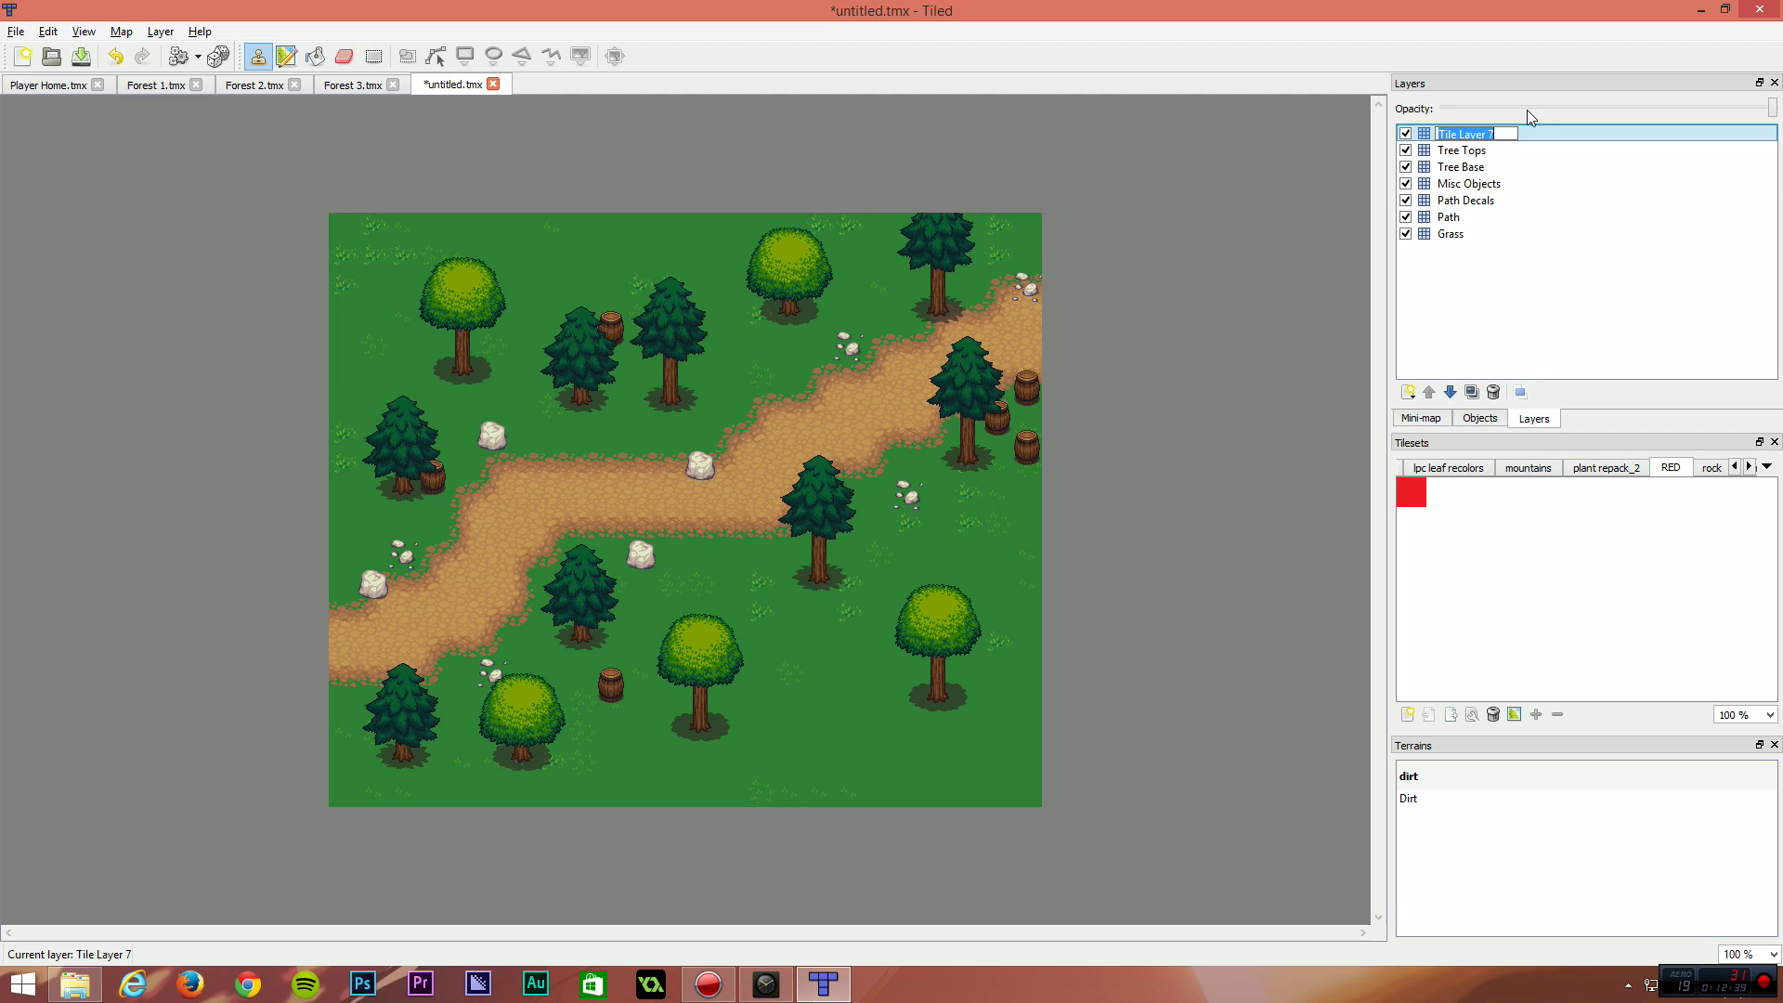
{"action": "type", "text": "Collisions"}
{"action": "key", "text": "Return"}
{"action": "left_click", "coordinate": [1528, 561]}
{"action": "left_click", "coordinate": [1419, 503]}
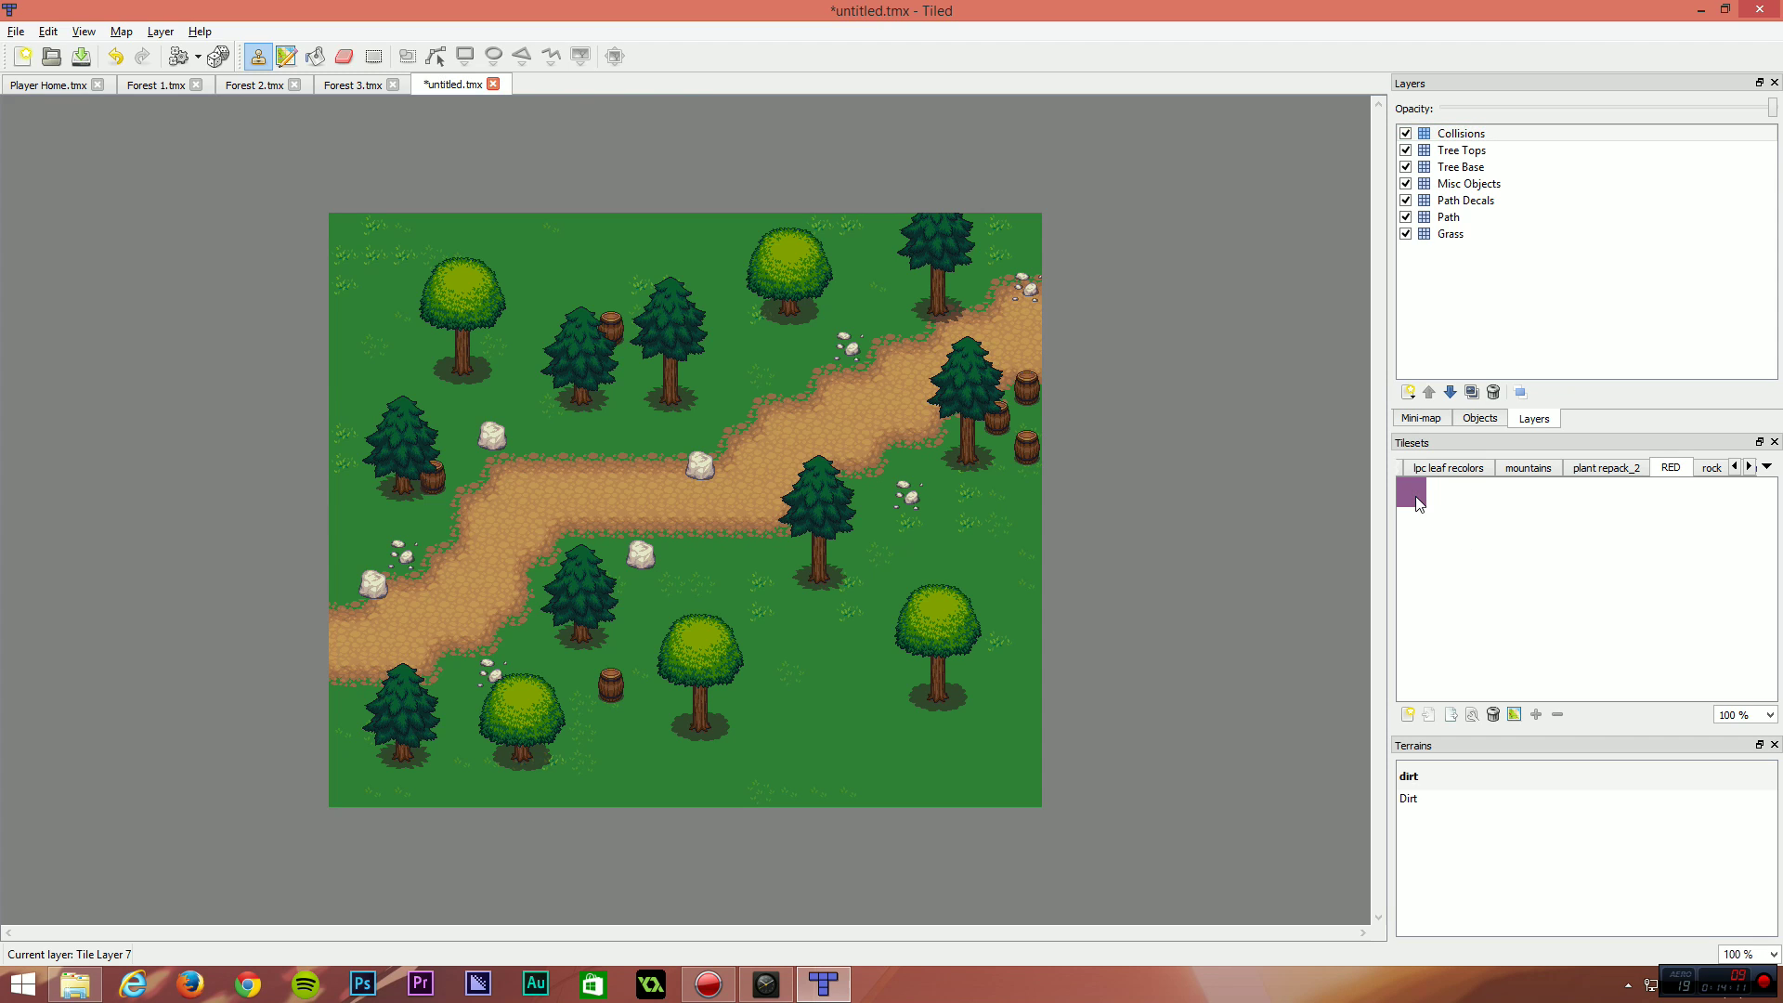
Open the red tile in the Tile Collision Editor at 1600 % zoom and enlarge the editor window to fit the tile.
{"action": "left_click", "coordinate": [81, 33]}
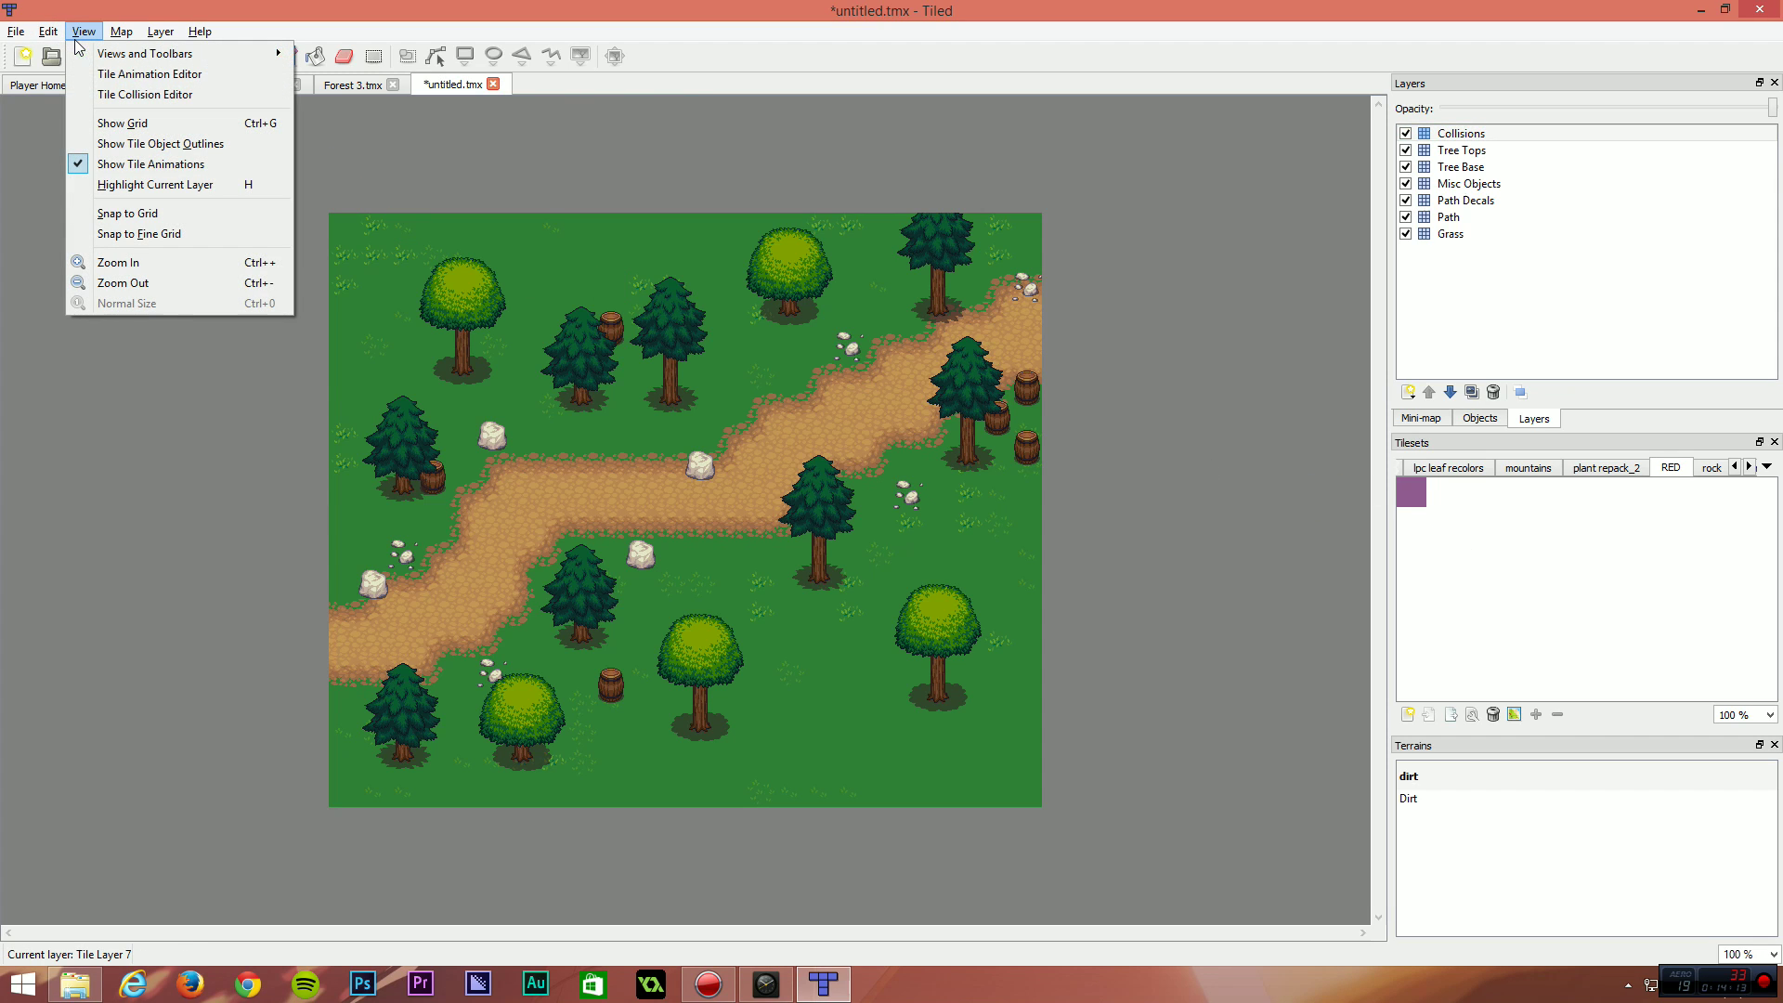
{"action": "left_click", "coordinate": [144, 94]}
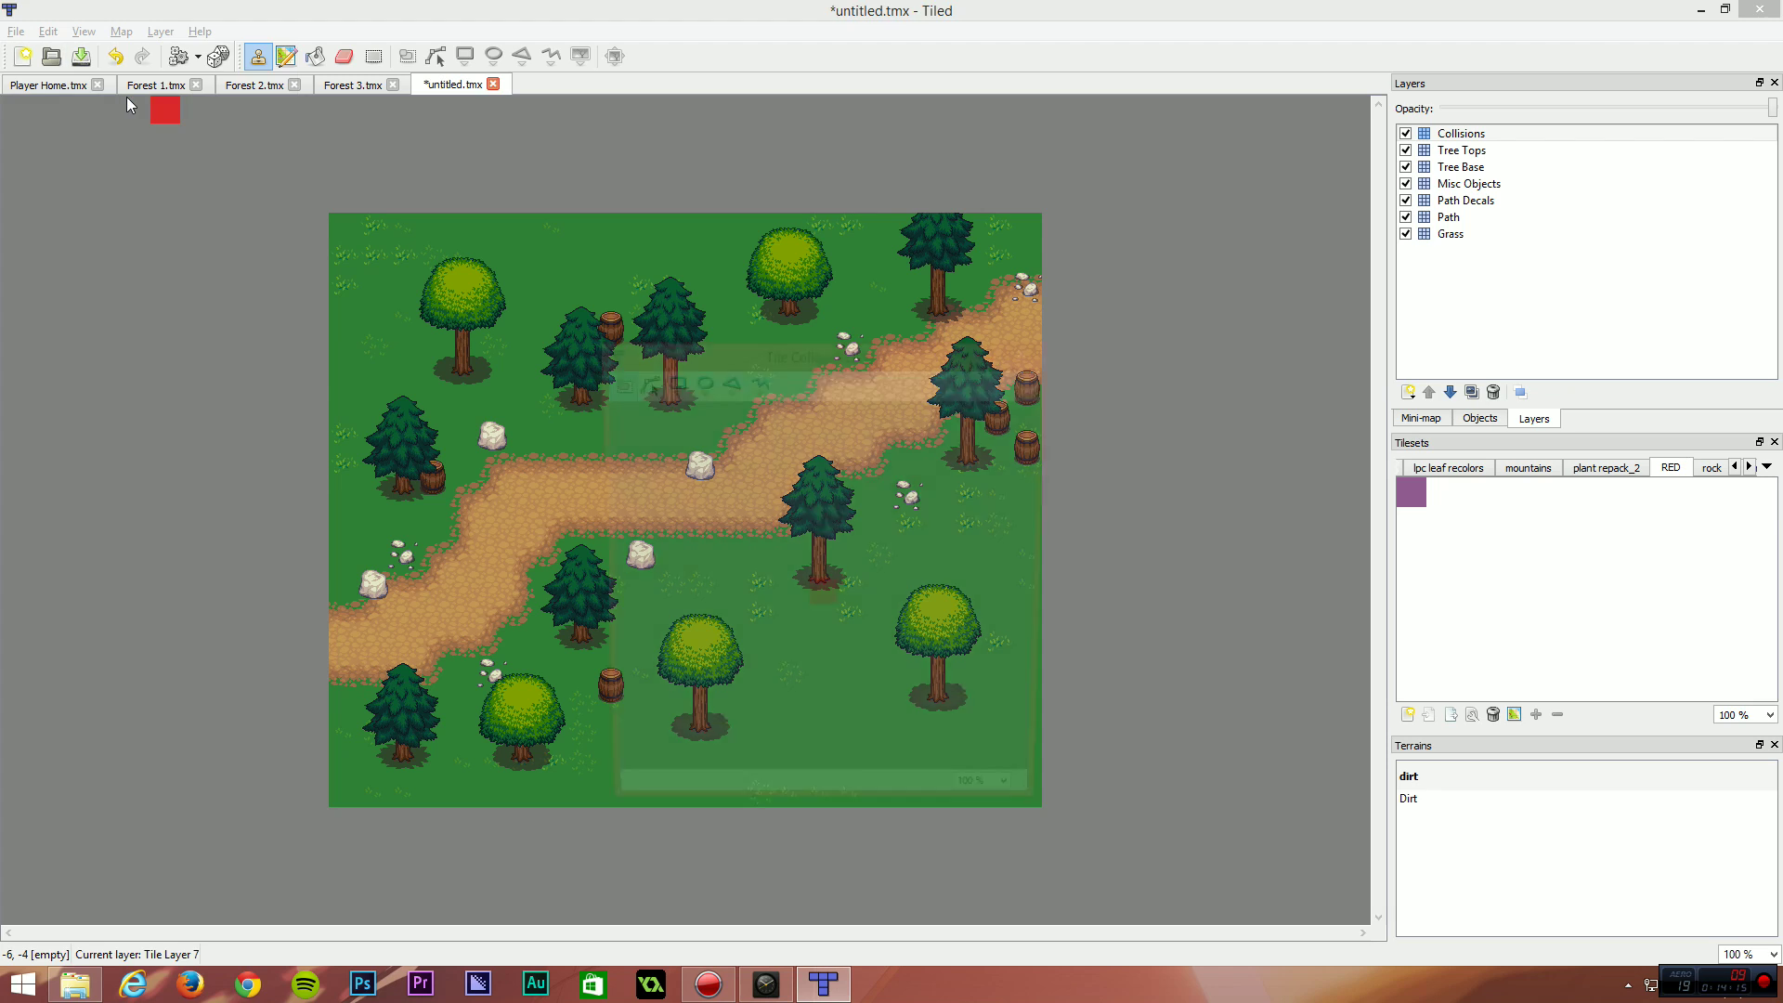
{"action": "left_click_drag", "start_coordinate": [869, 360], "coordinate": [856, 282]}
{"action": "left_click", "coordinate": [1012, 731]}
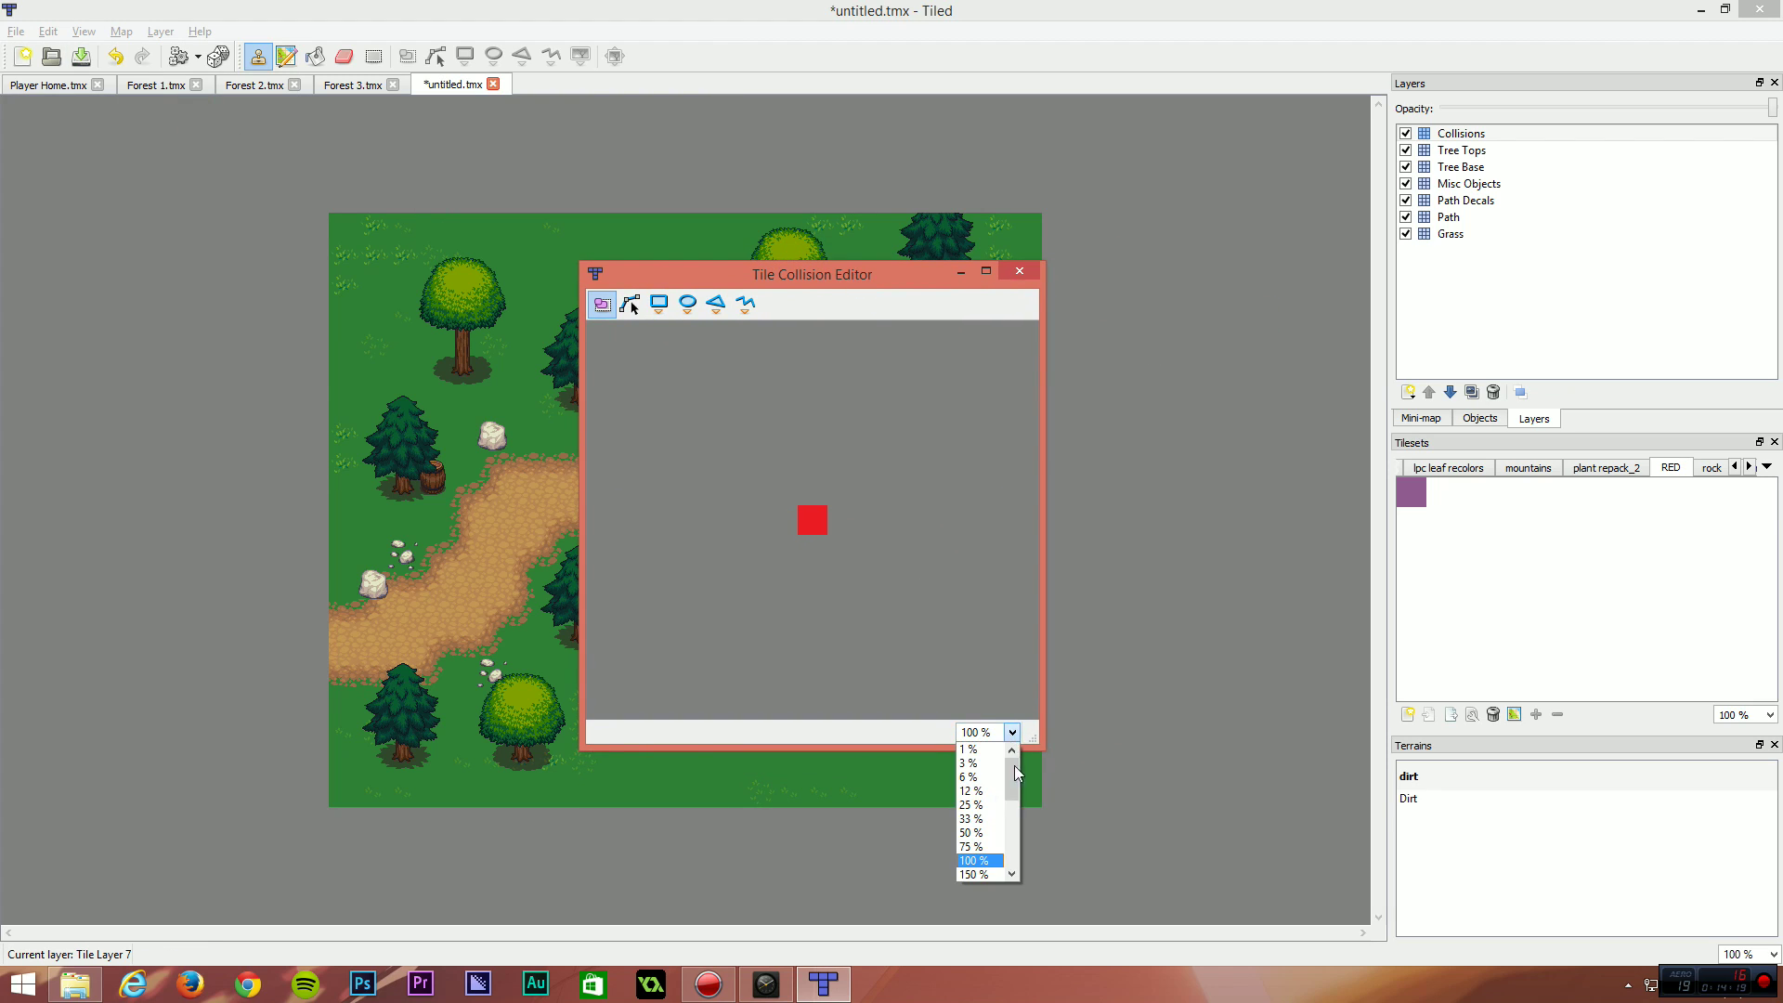
{"action": "mouse_move", "coordinate": [1012, 778]}
{"action": "left_mouse_down"}
{"action": "mouse_move", "coordinate": [1015, 846]}
{"action": "mouse_move", "coordinate": [1013, 789]}
{"action": "left_mouse_up"}
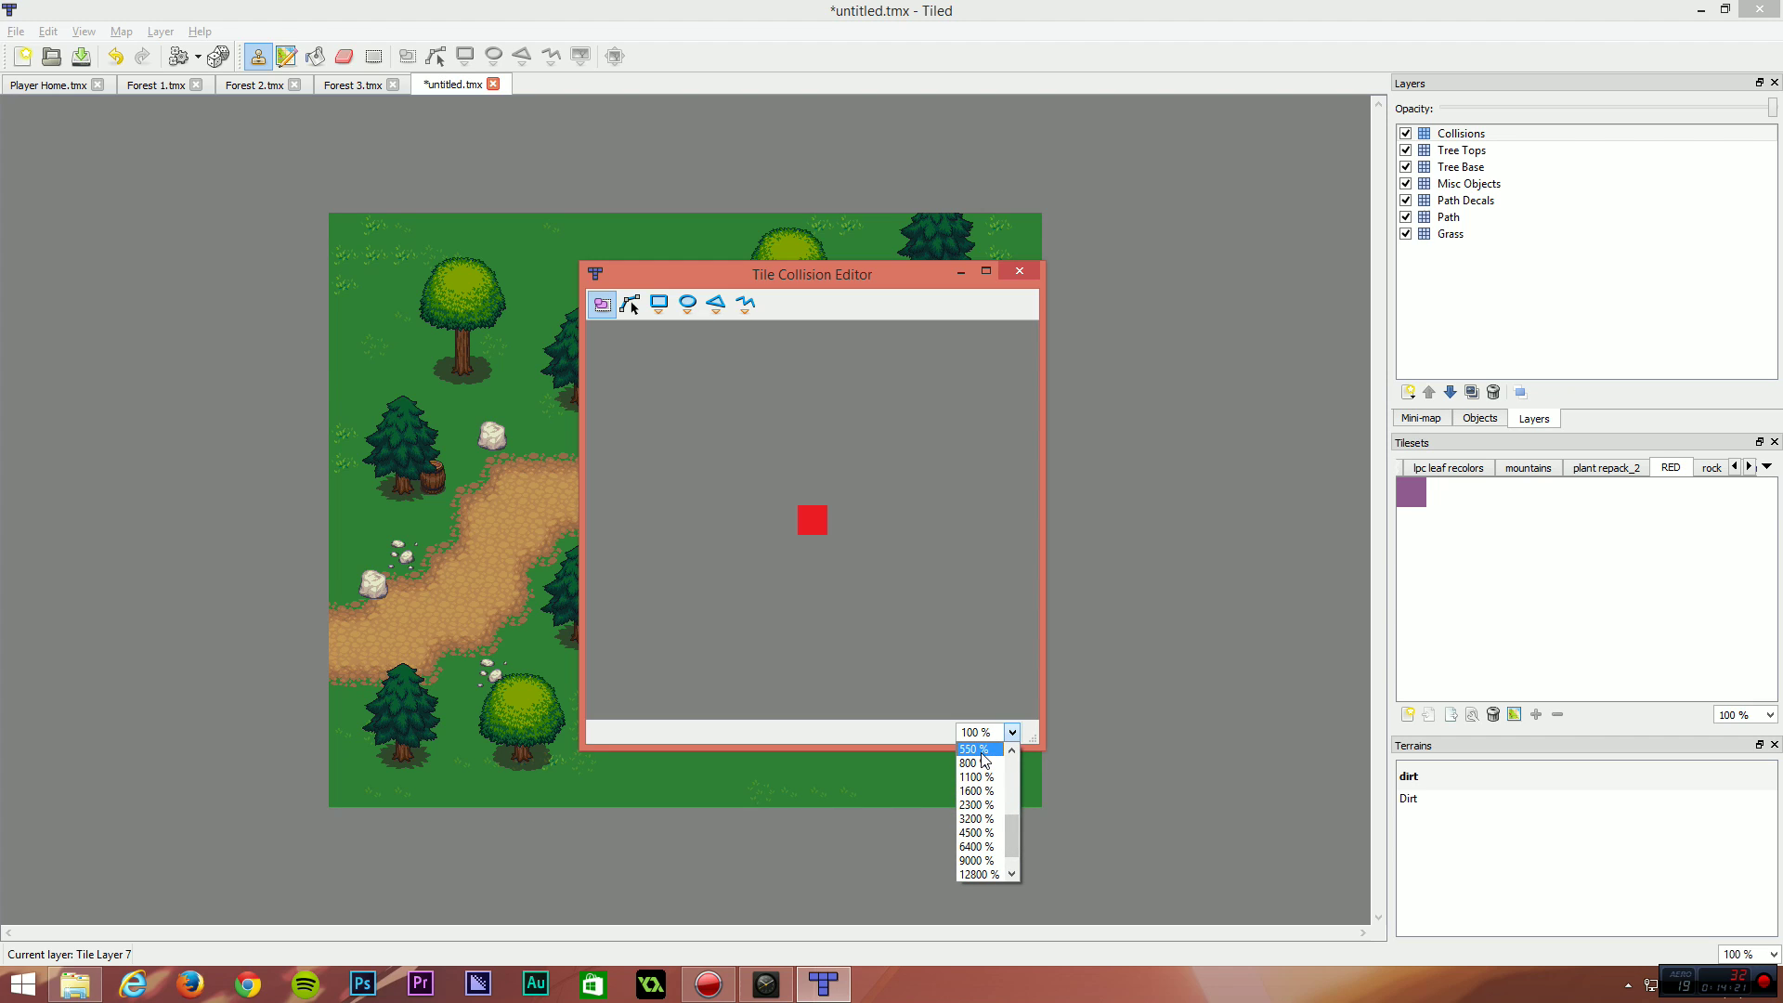
{"action": "left_click", "coordinate": [977, 776]}
{"action": "left_click", "coordinate": [1012, 731]}
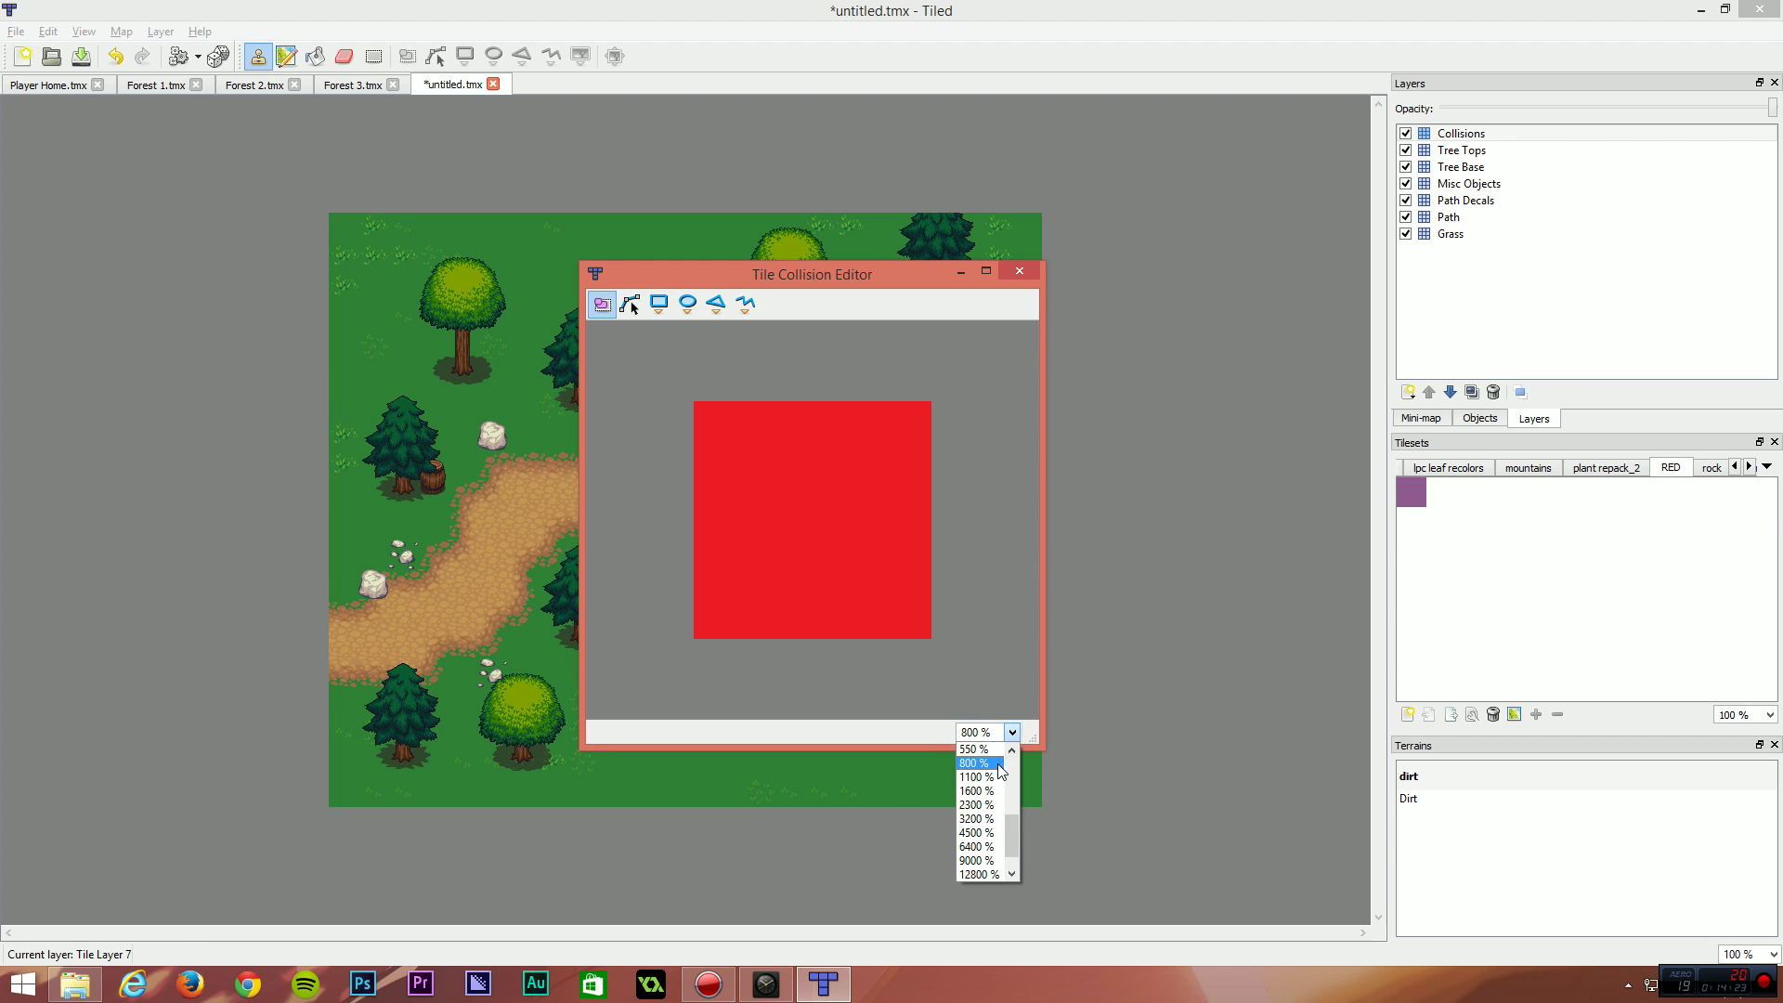
{"action": "left_click", "coordinate": [977, 790]}
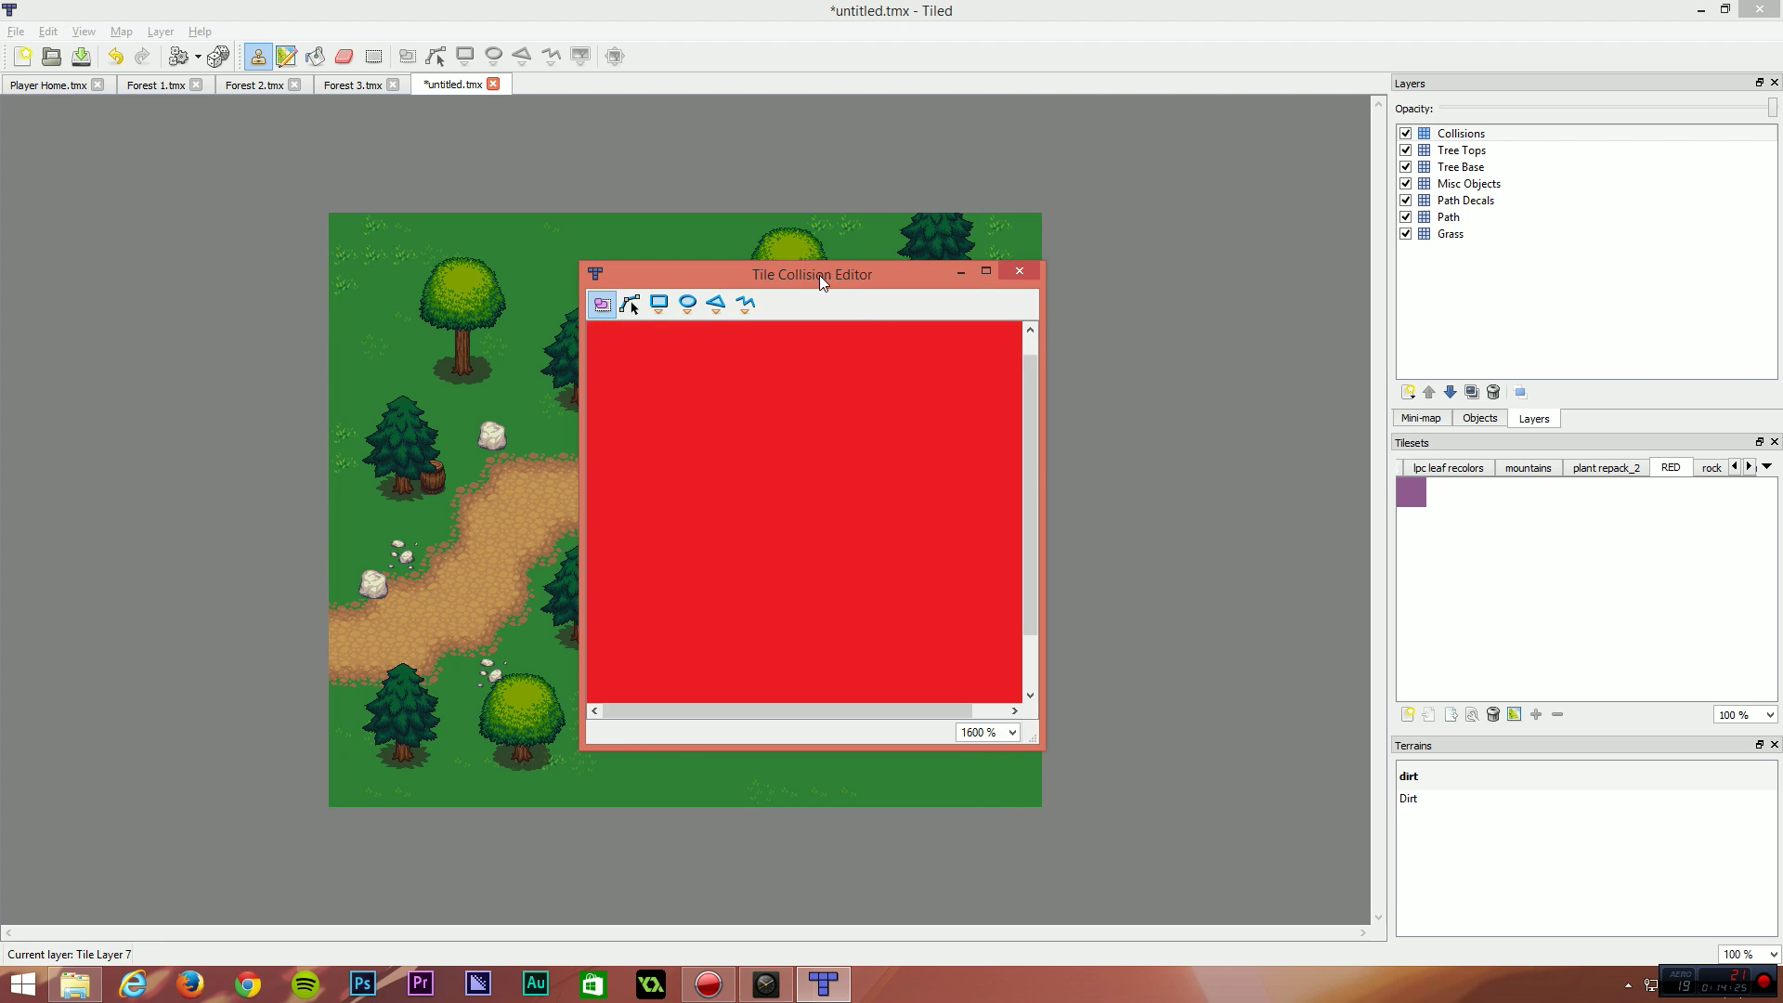
{"action": "left_click_drag", "start_coordinate": [819, 275], "coordinate": [593, 140]}
{"action": "left_click_drag", "start_coordinate": [805, 605], "coordinate": [1283, 844]}
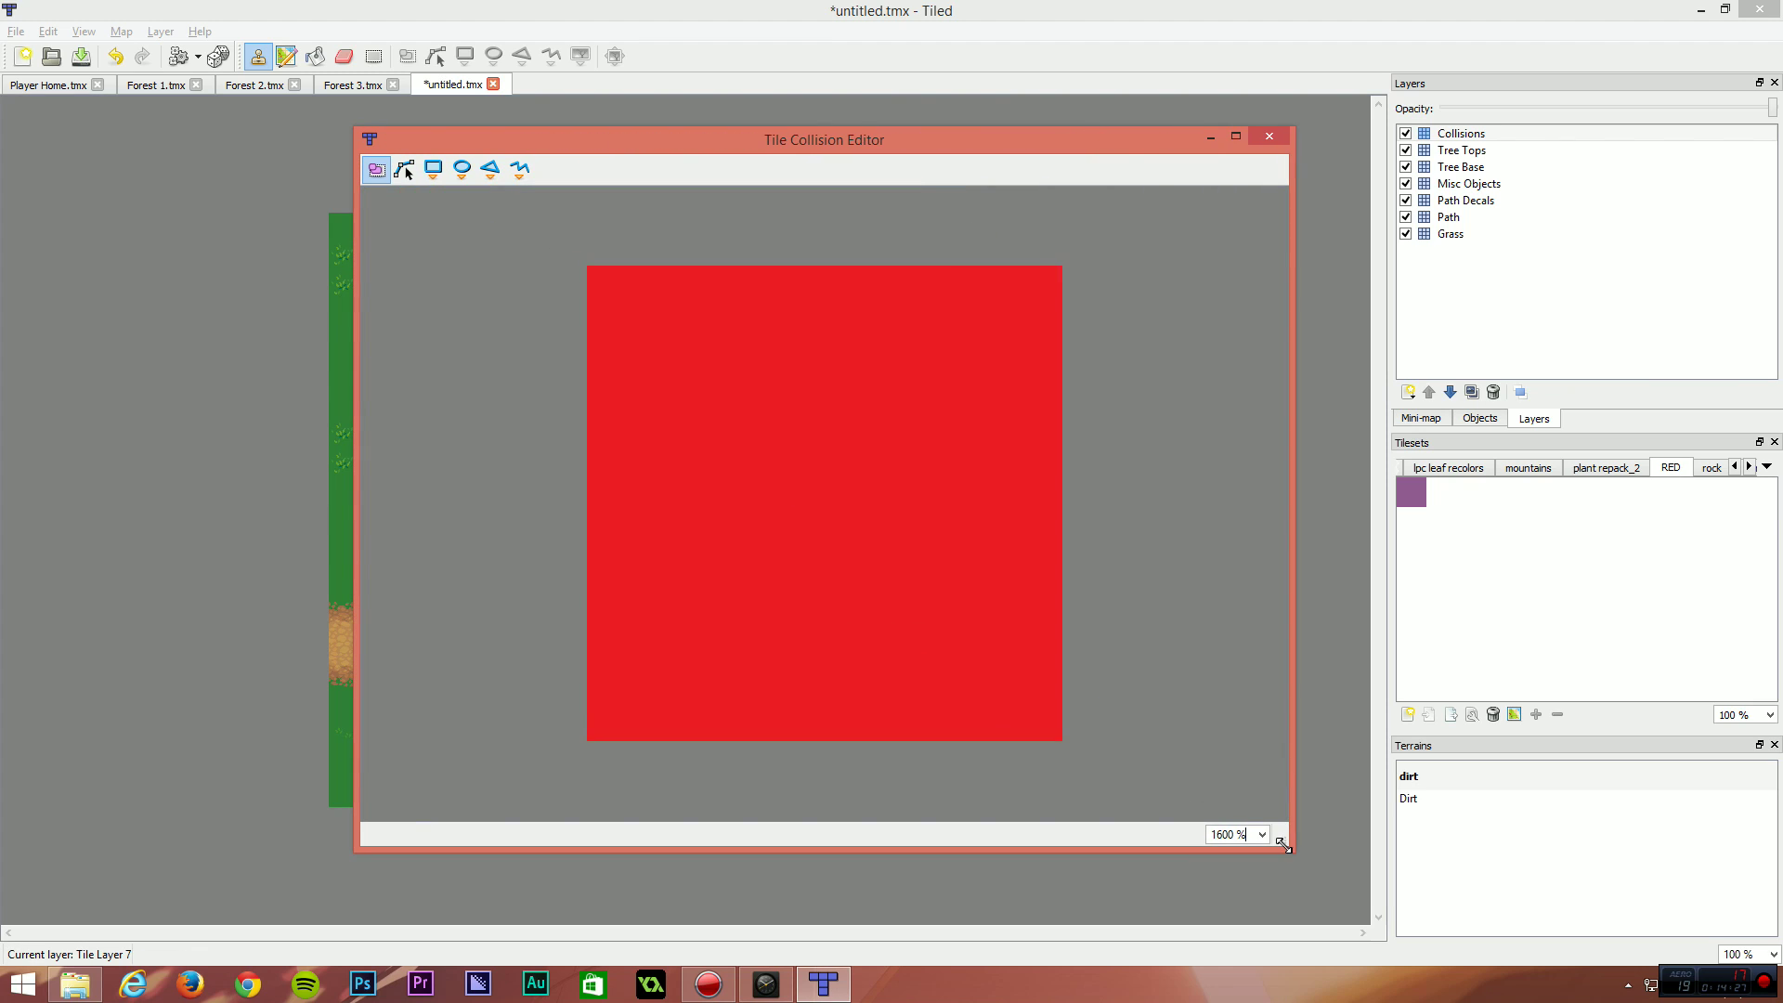
Draw a rectangular collision shape covering the whole red tile and close the Tile Collision Editor.
{"action": "left_click", "coordinate": [433, 168]}
{"action": "left_click_drag", "start_coordinate": [587, 266], "coordinate": [1061, 739]}
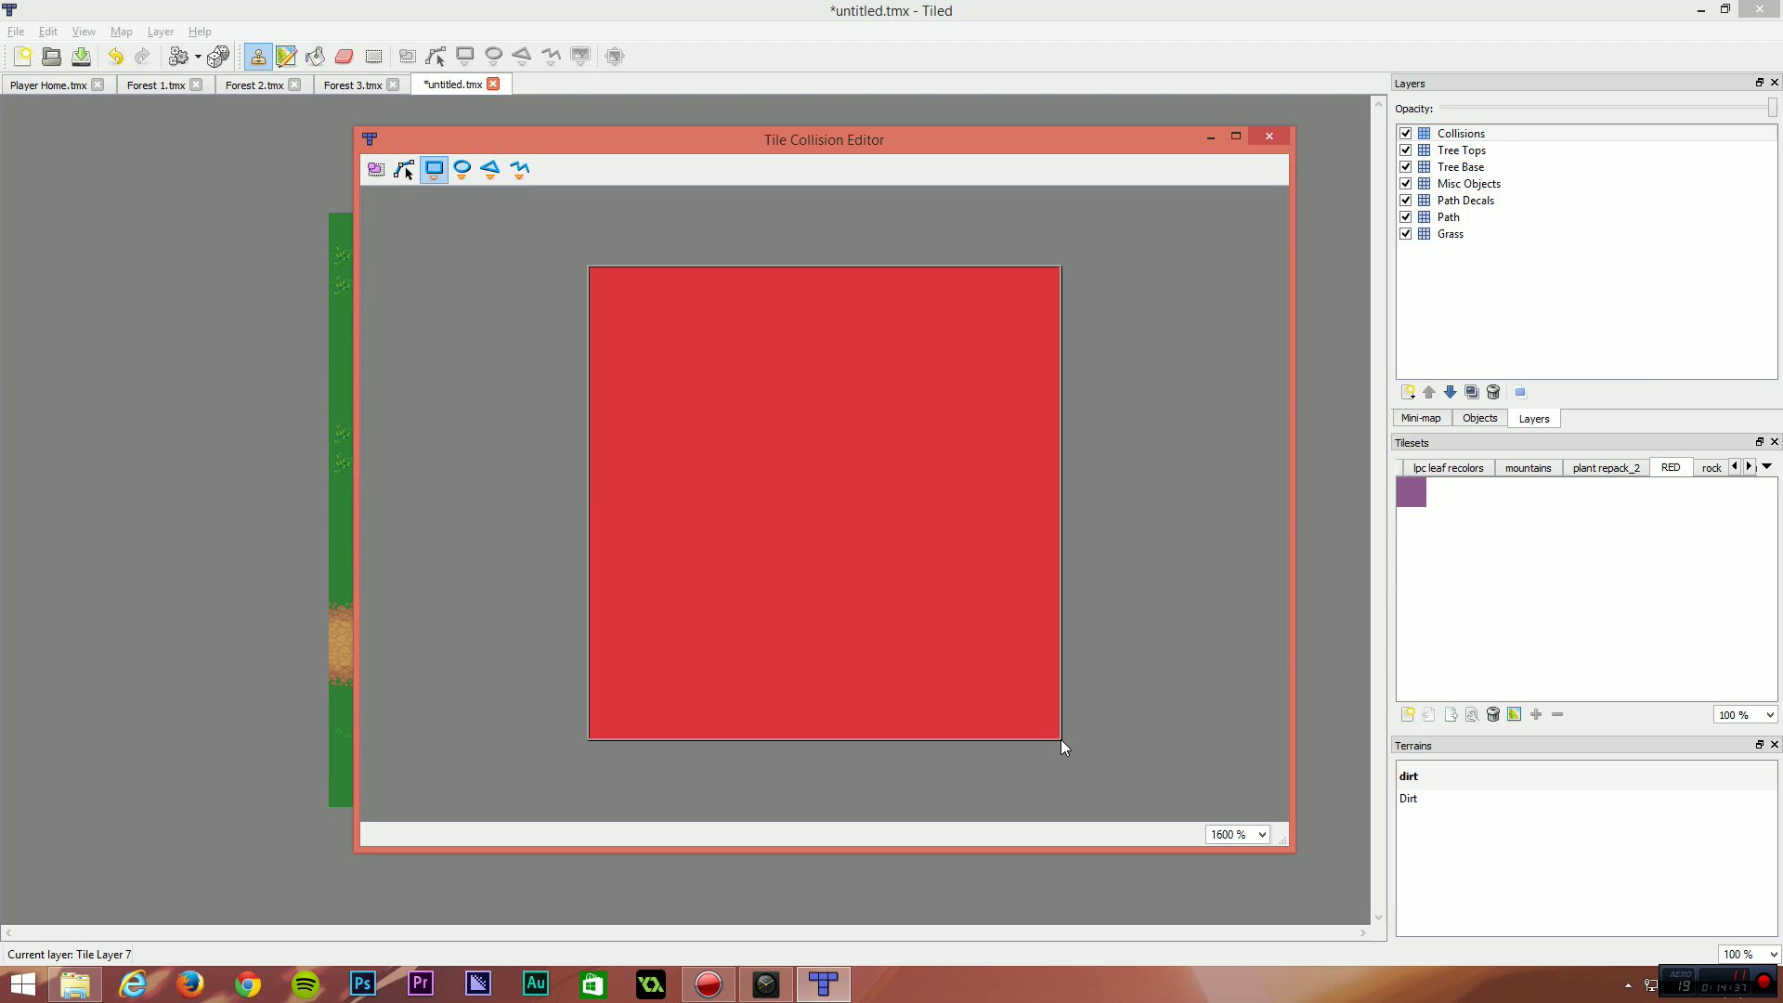
{"action": "left_click", "coordinate": [1262, 834]}
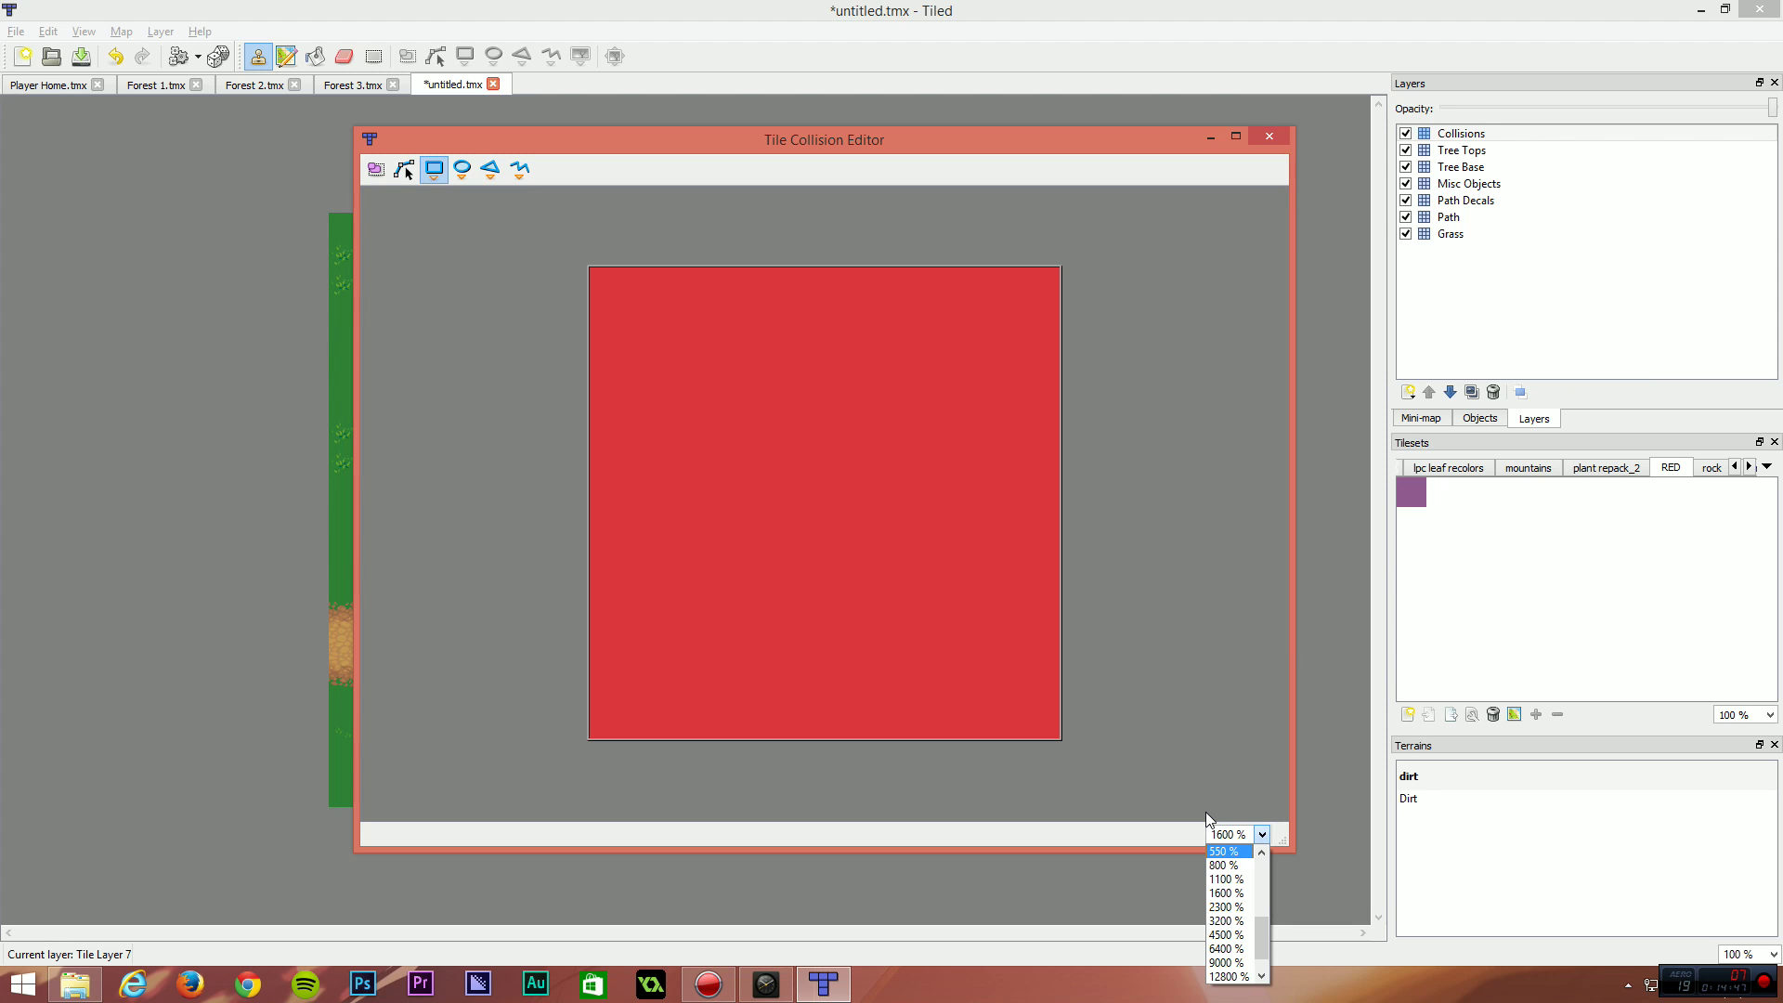
{"action": "left_click", "coordinate": [1097, 168]}
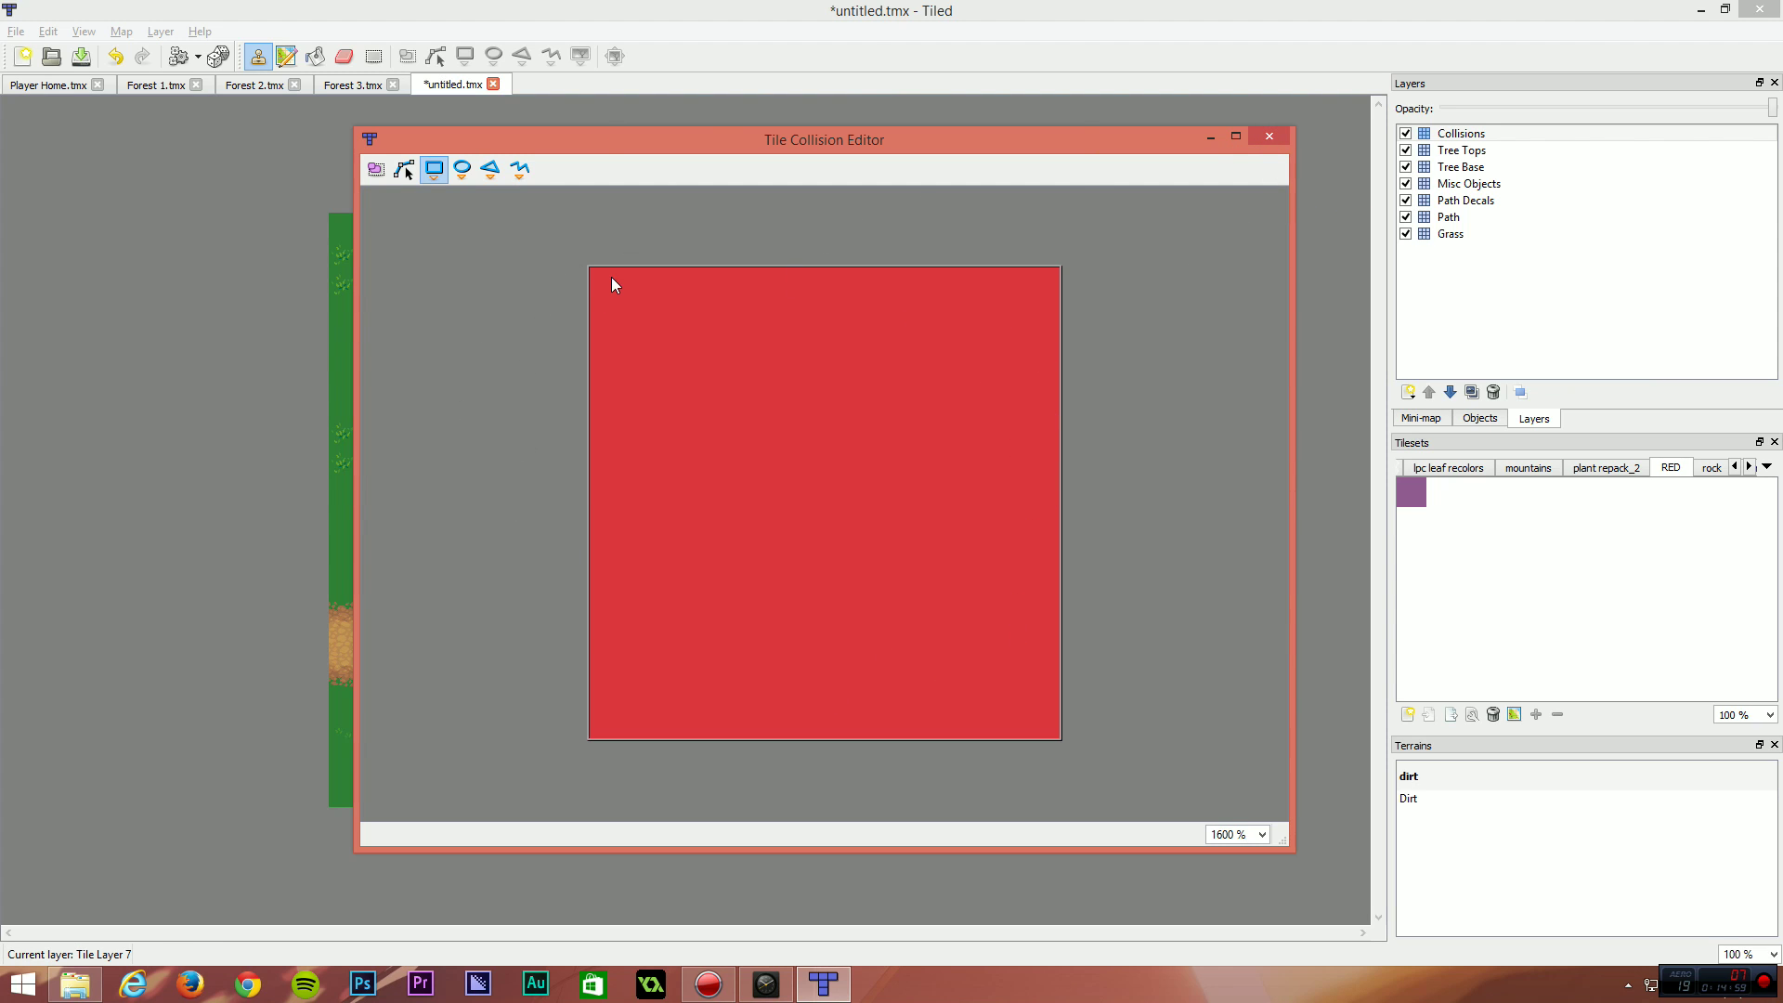
{"action": "left_click", "coordinate": [1271, 137]}
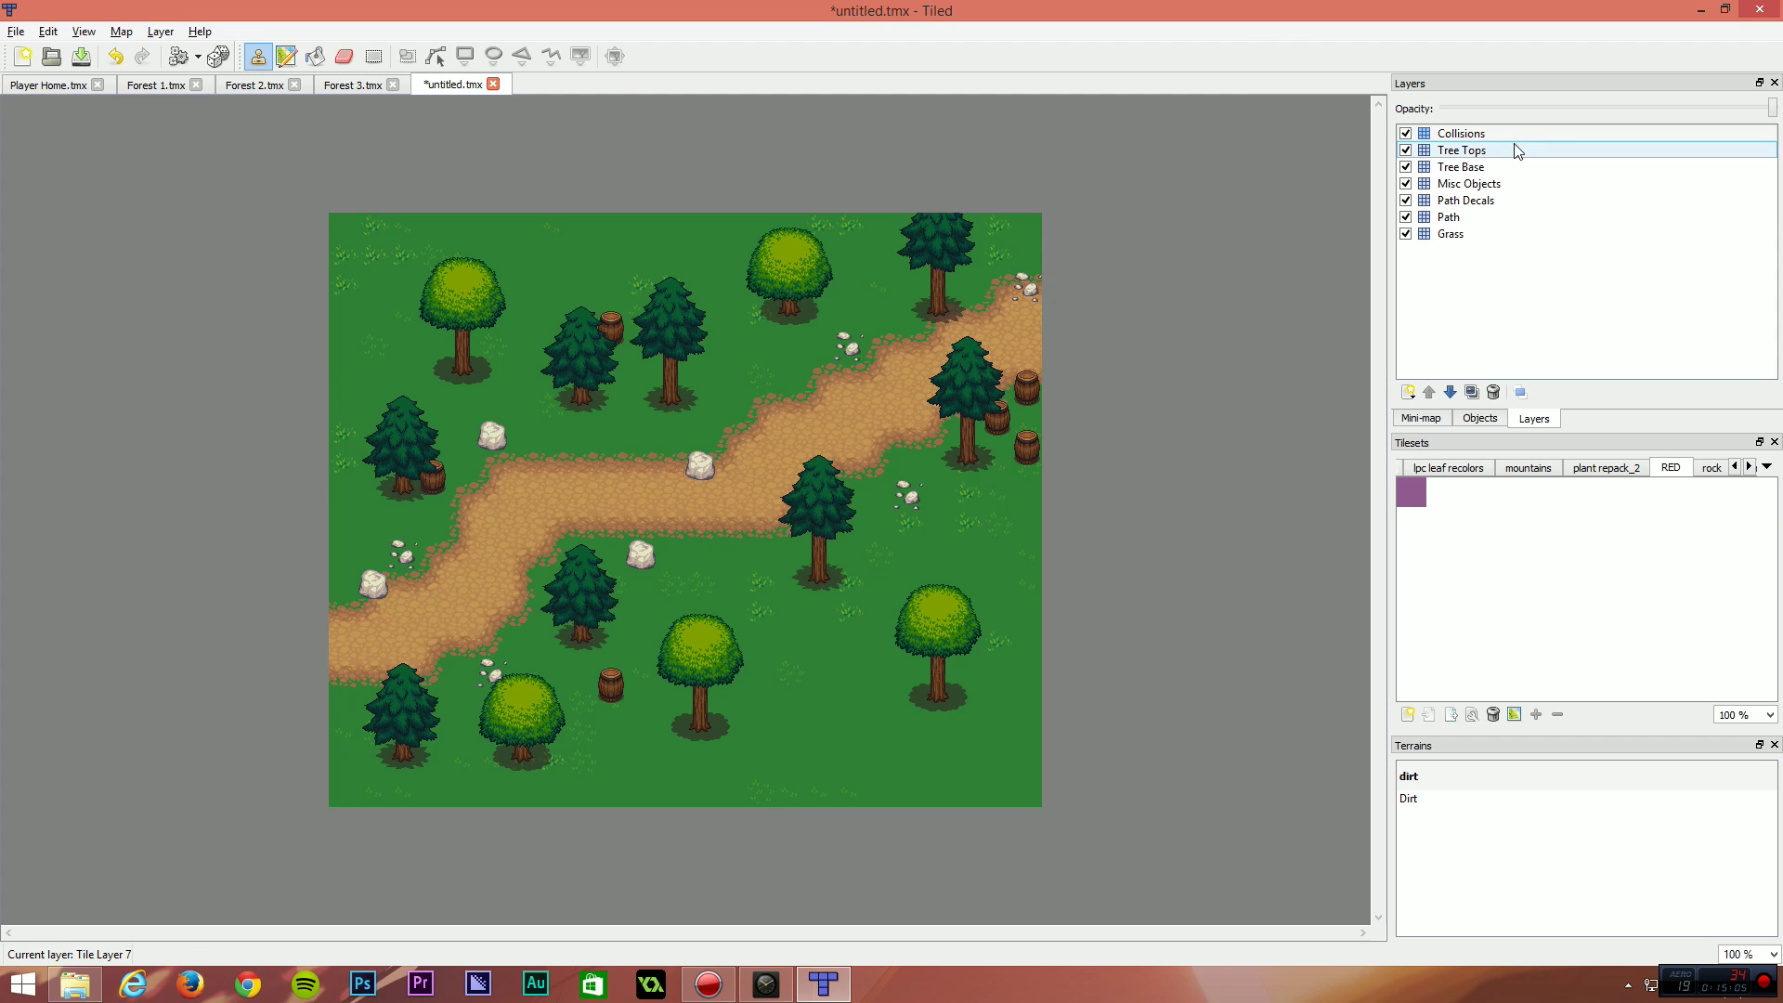
Paint red collision tiles on the Collisions layer over the trunks of the six trees above the path.
{"action": "left_click", "coordinate": [1486, 135]}
{"action": "left_click", "coordinate": [404, 485]}
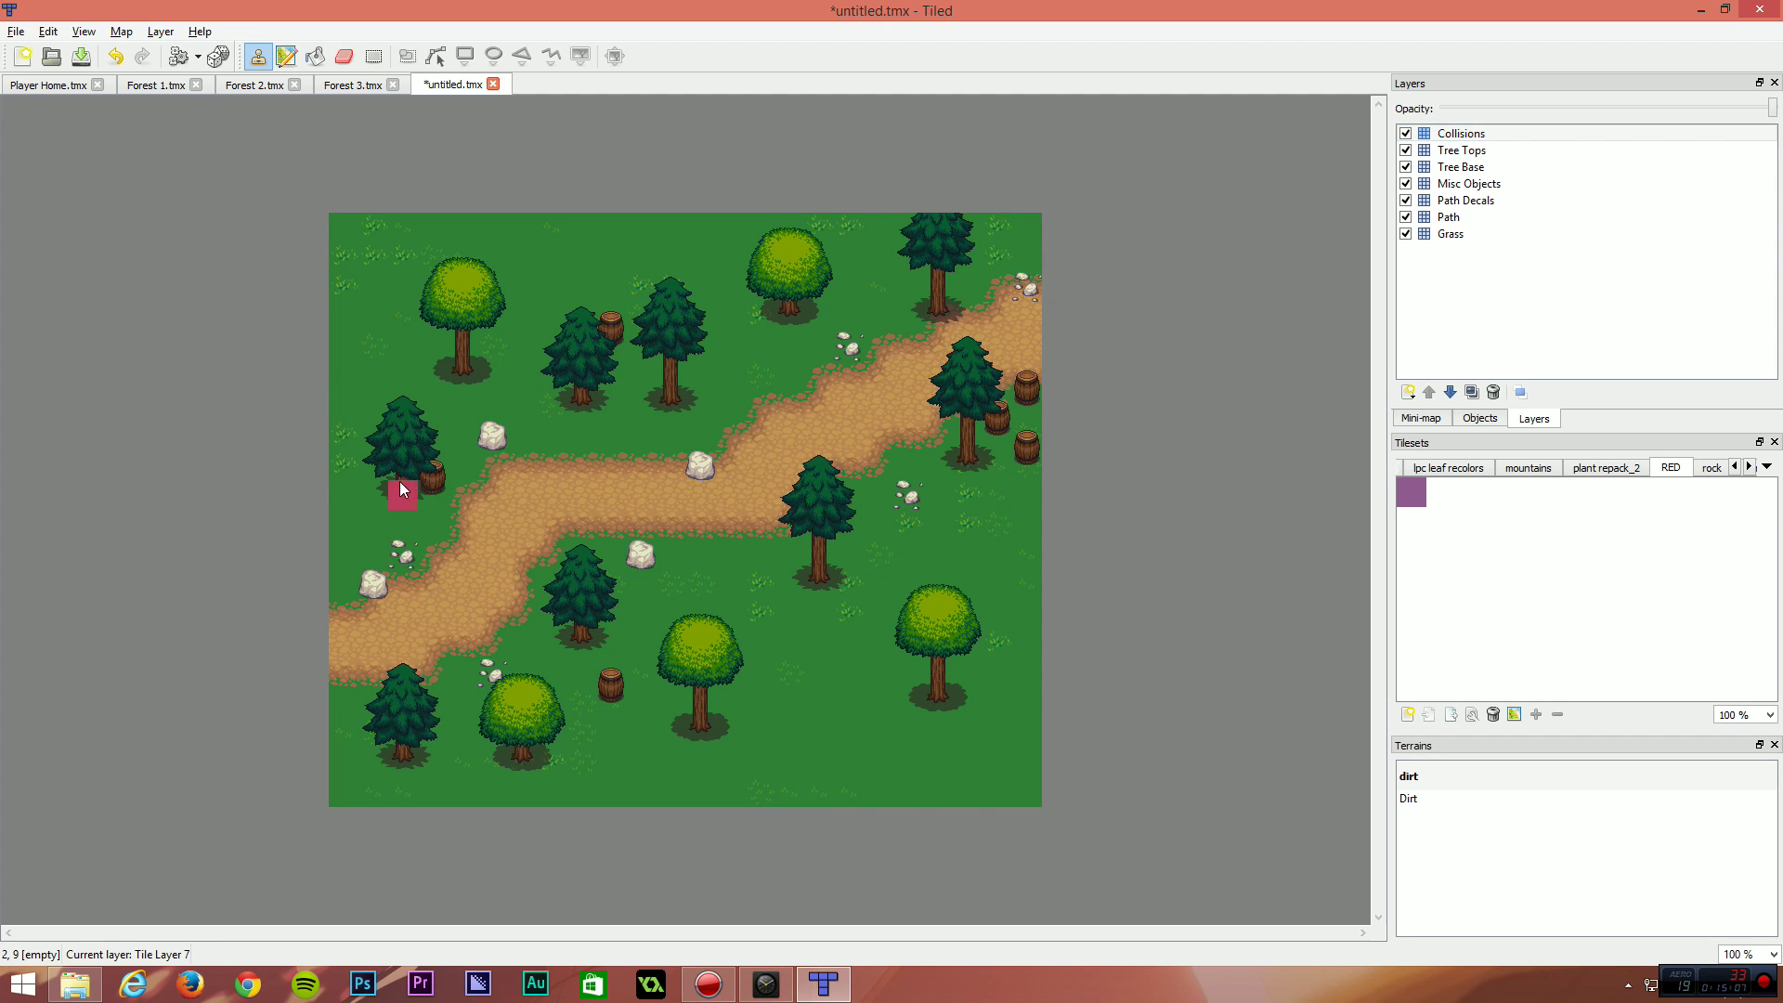
{"action": "left_click", "coordinate": [462, 376]}
{"action": "left_click", "coordinate": [459, 349]}
{"action": "left_click", "coordinate": [581, 406]}
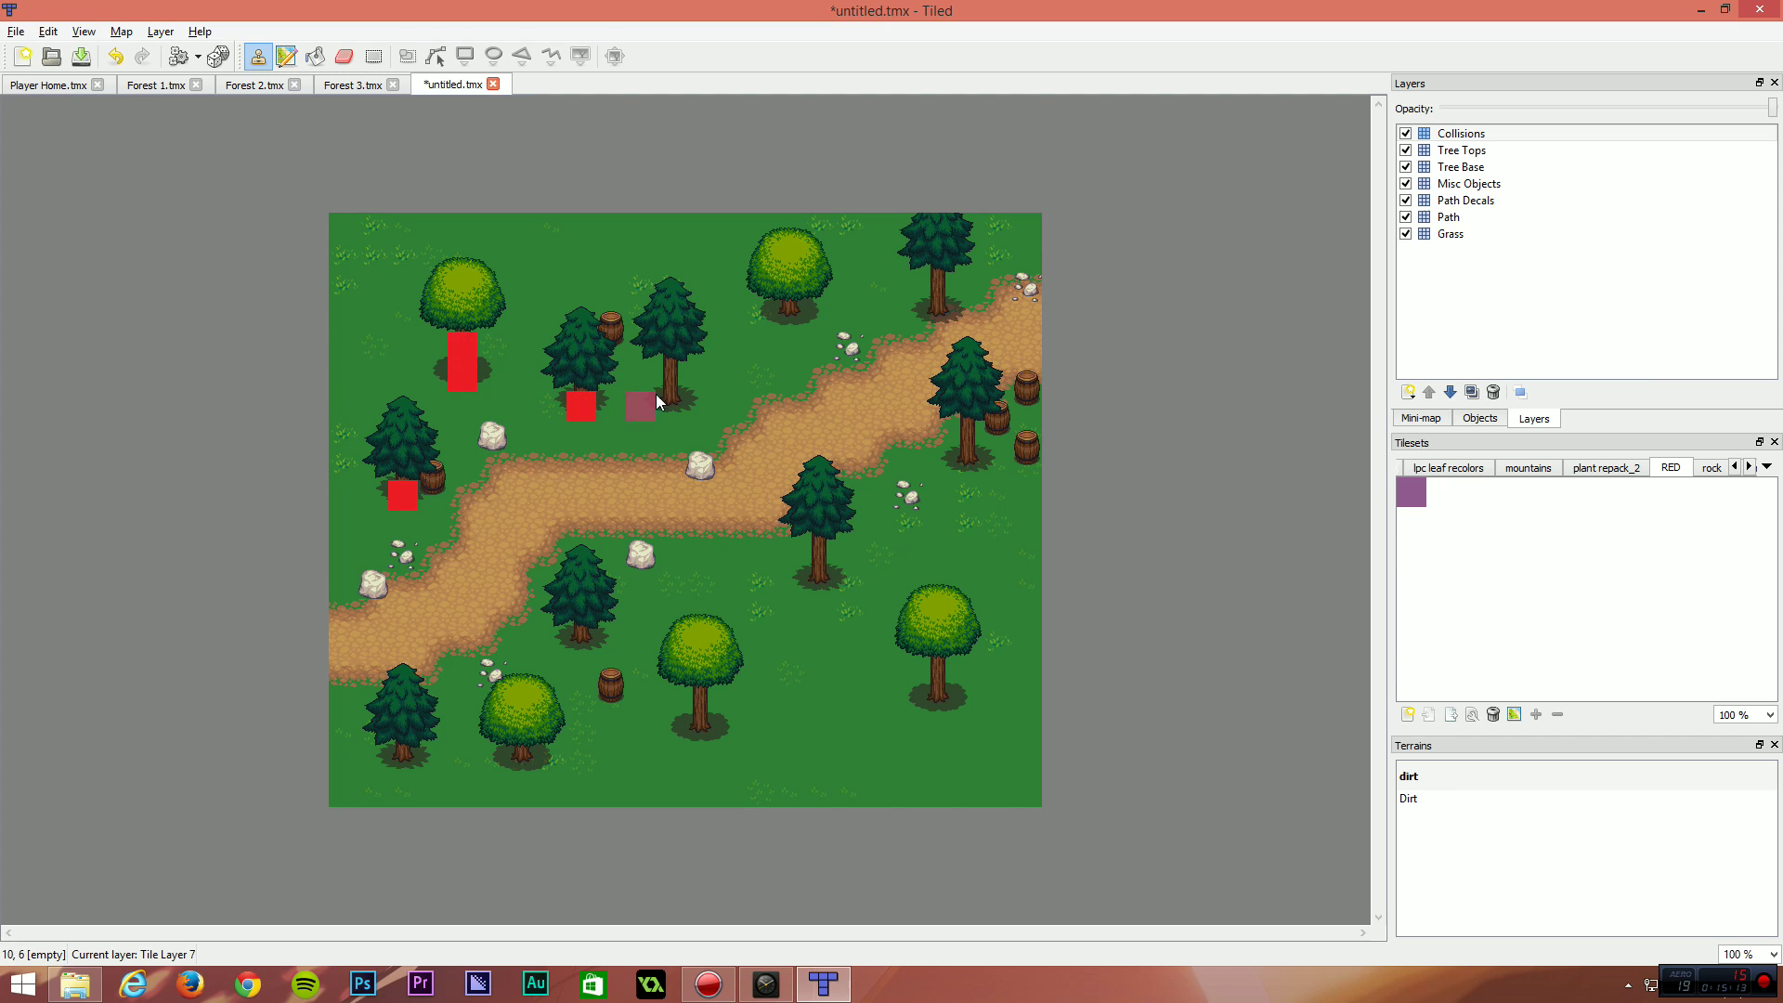
{"action": "left_click_drag", "start_coordinate": [661, 405], "coordinate": [663, 375]}
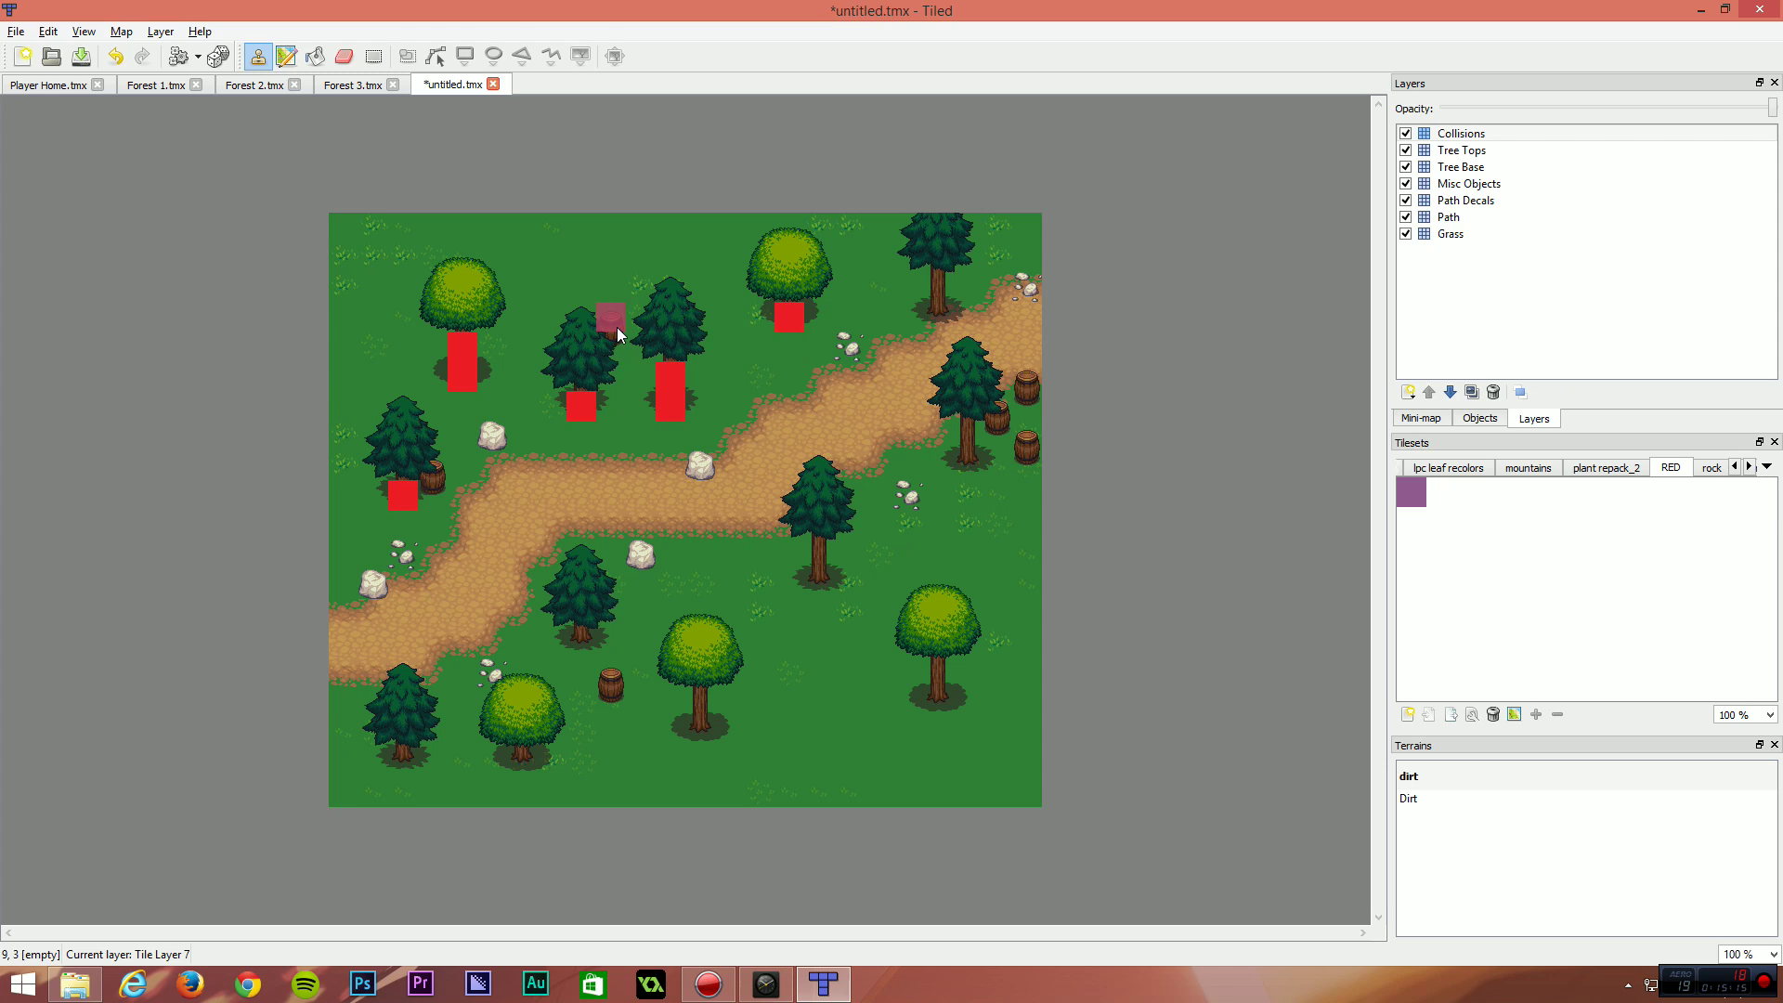
{"action": "left_click_drag", "start_coordinate": [936, 318], "coordinate": [934, 301]}
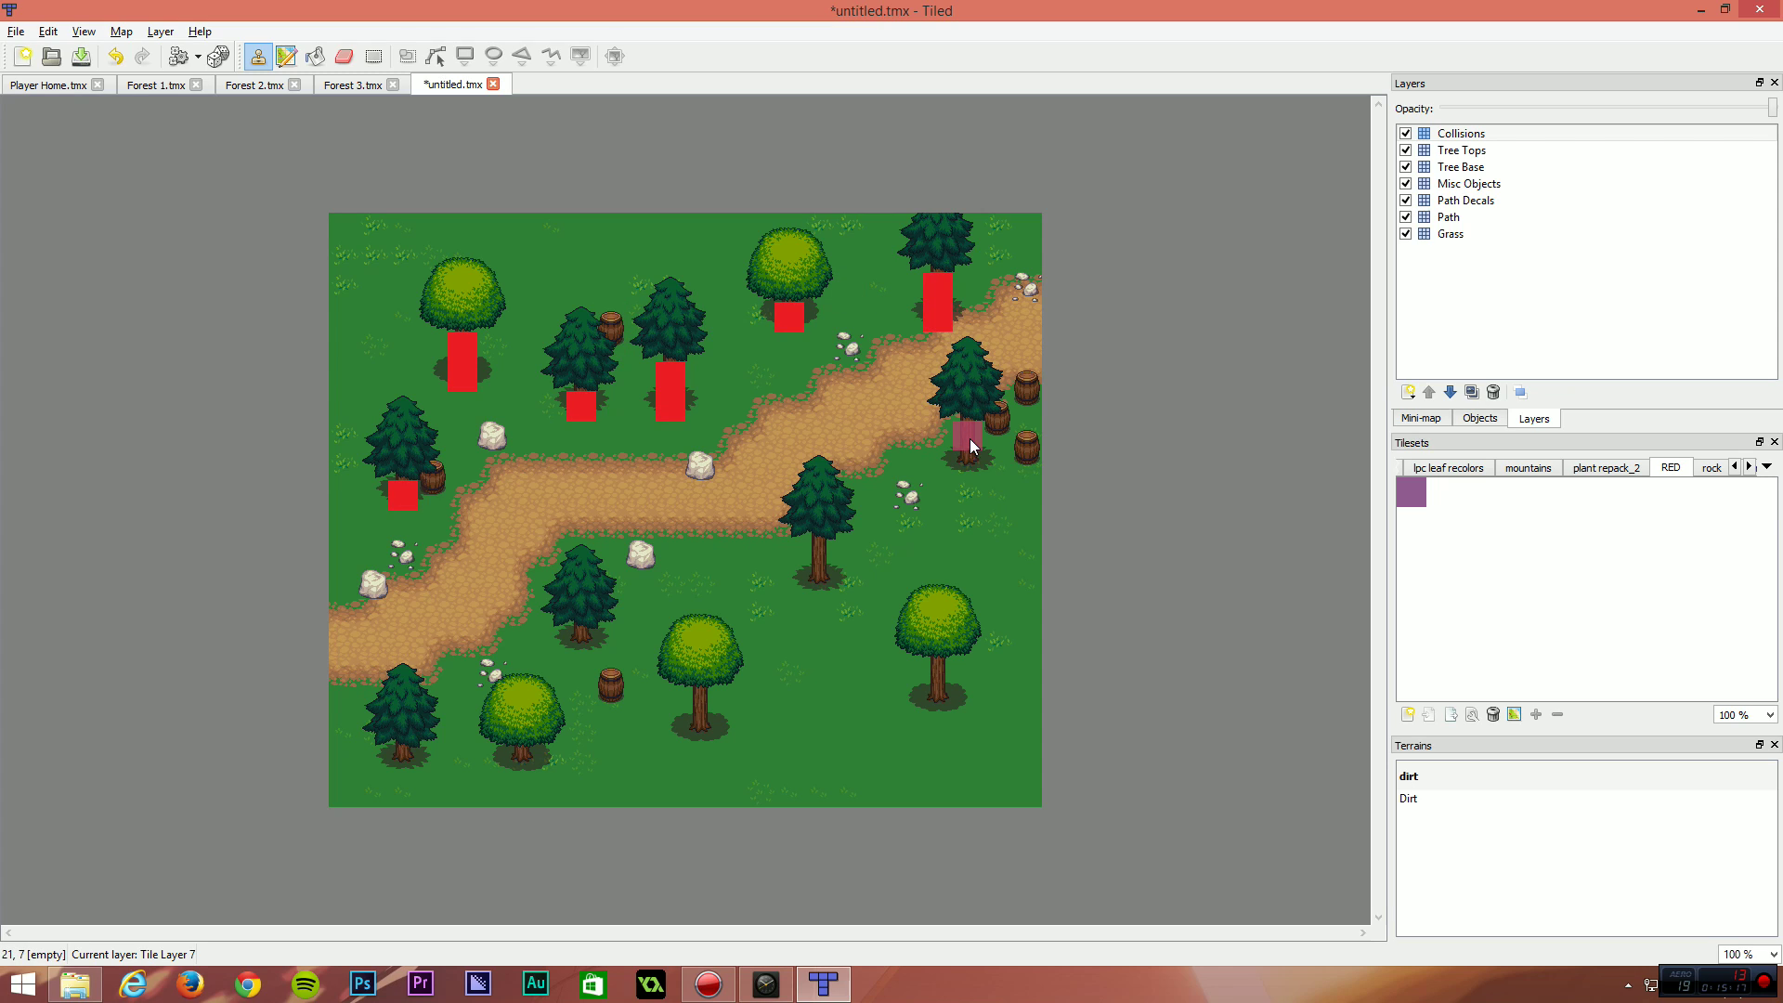
Paint red collision tiles over the trunks of the remaining trees at the path's right side and below it.
{"action": "left_click_drag", "start_coordinate": [969, 450], "coordinate": [967, 469]}
{"action": "left_click_drag", "start_coordinate": [815, 576], "coordinate": [815, 553]}
{"action": "left_click_drag", "start_coordinate": [700, 734], "coordinate": [700, 707]}
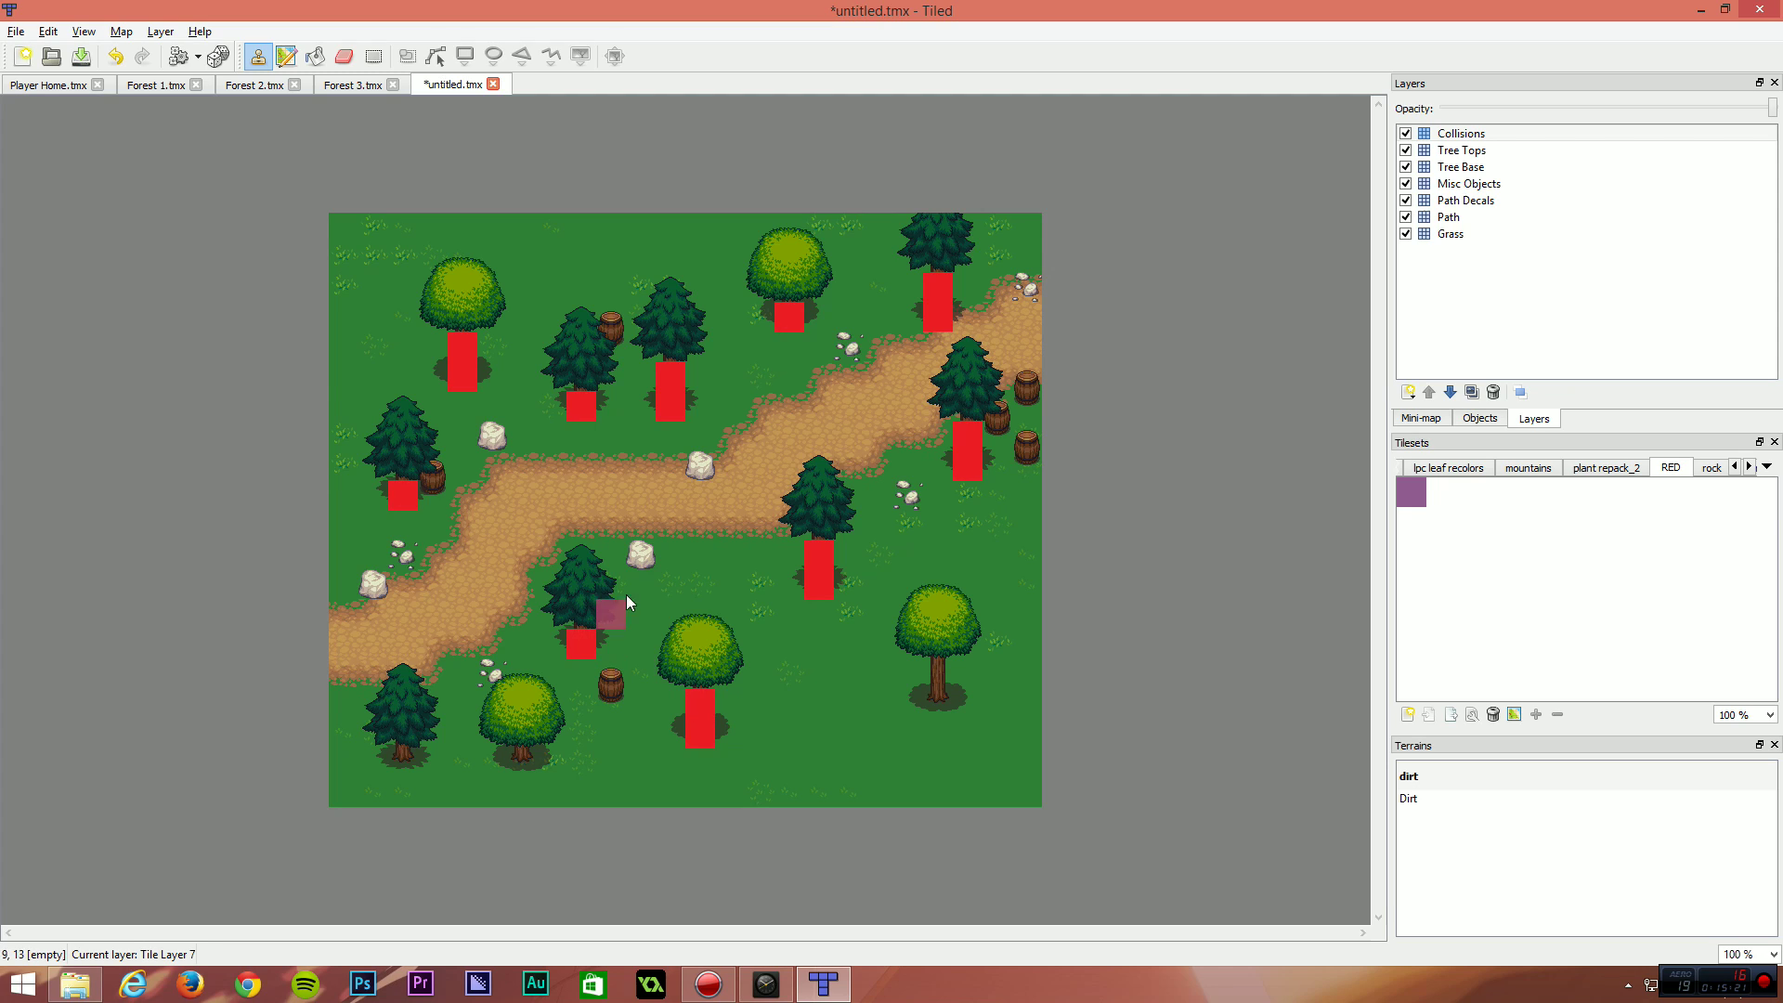
{"action": "left_click", "coordinate": [405, 760]}
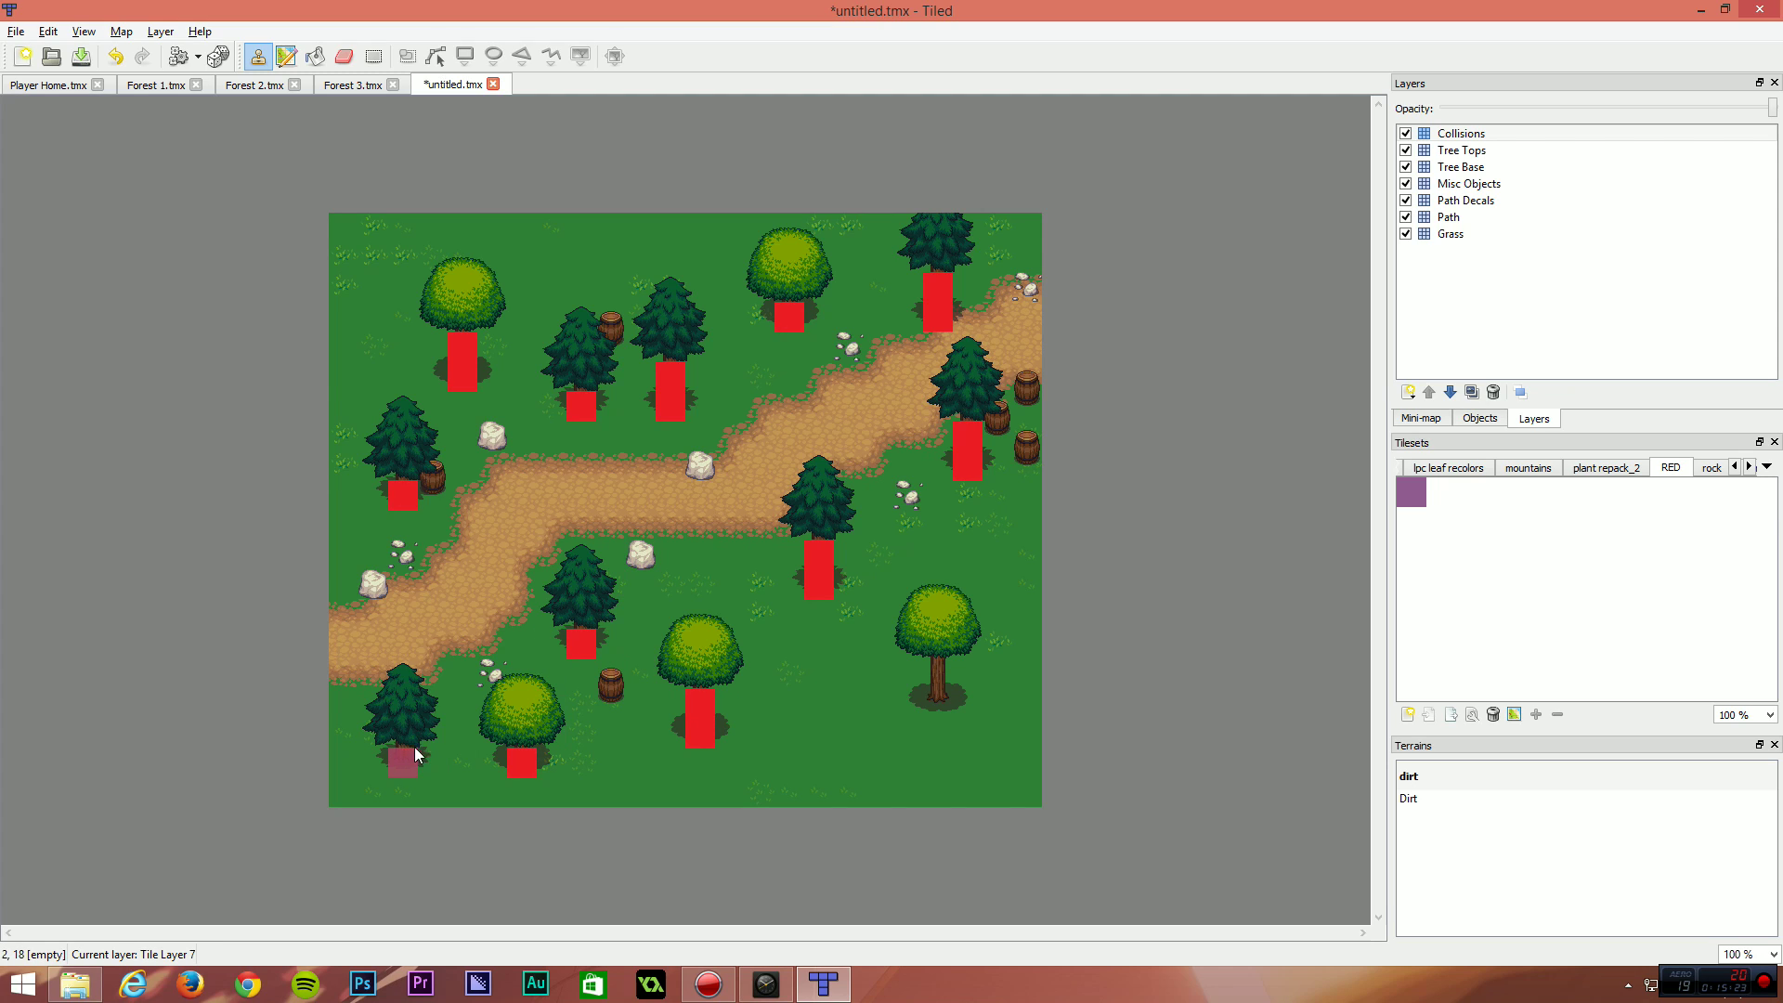
{"action": "left_click_drag", "start_coordinate": [938, 701], "coordinate": [937, 673]}
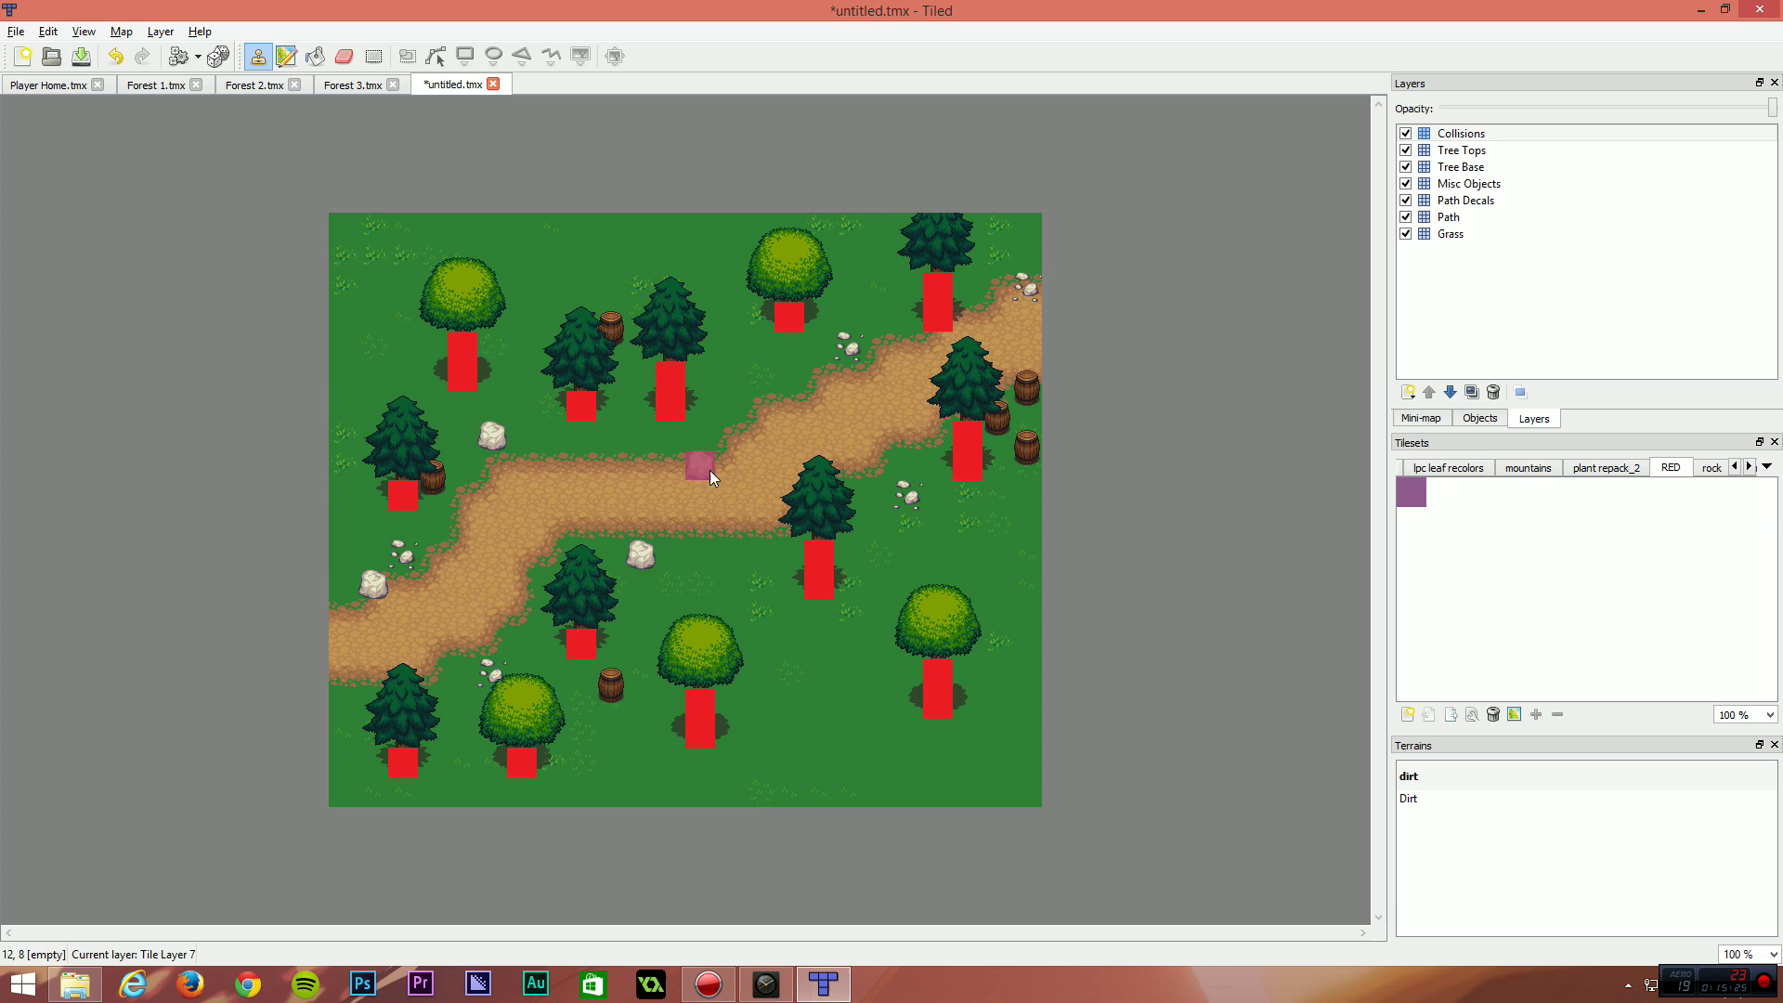
Paint red collision tiles over the four large white rocks and the small stones at the map's right edge.
{"action": "left_click", "coordinate": [709, 470]}
{"action": "left_click", "coordinate": [641, 555]}
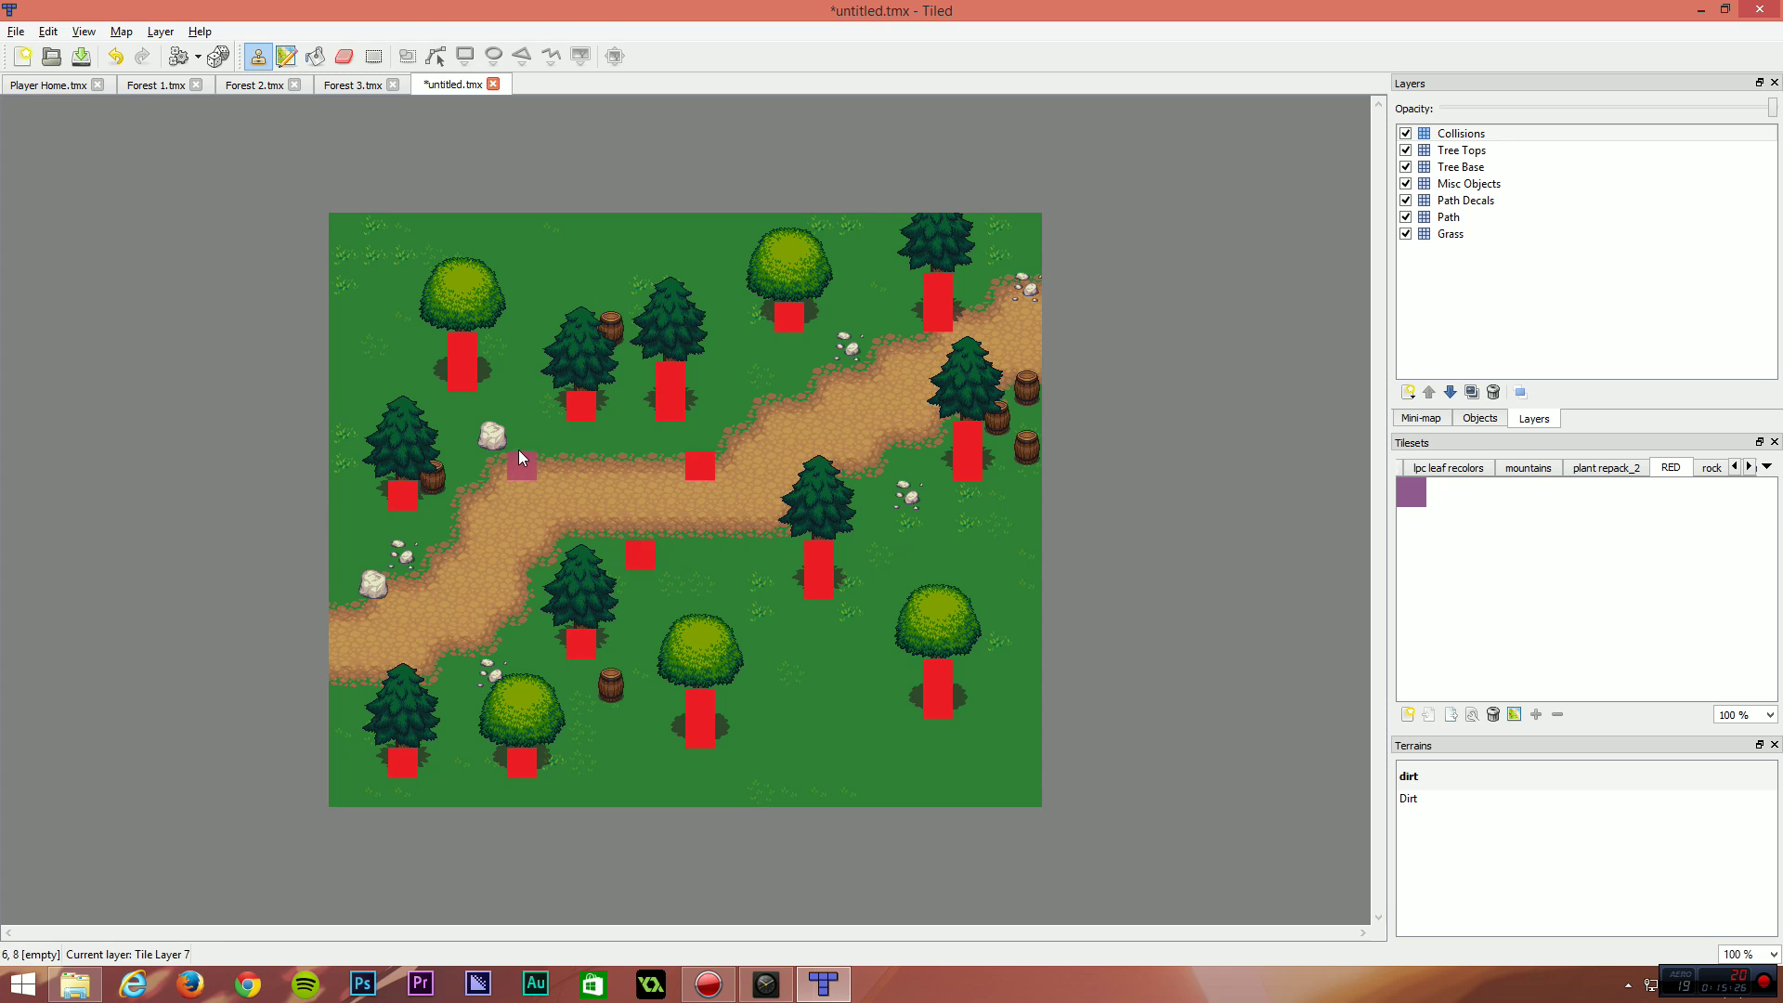
{"action": "left_click", "coordinate": [373, 581]}
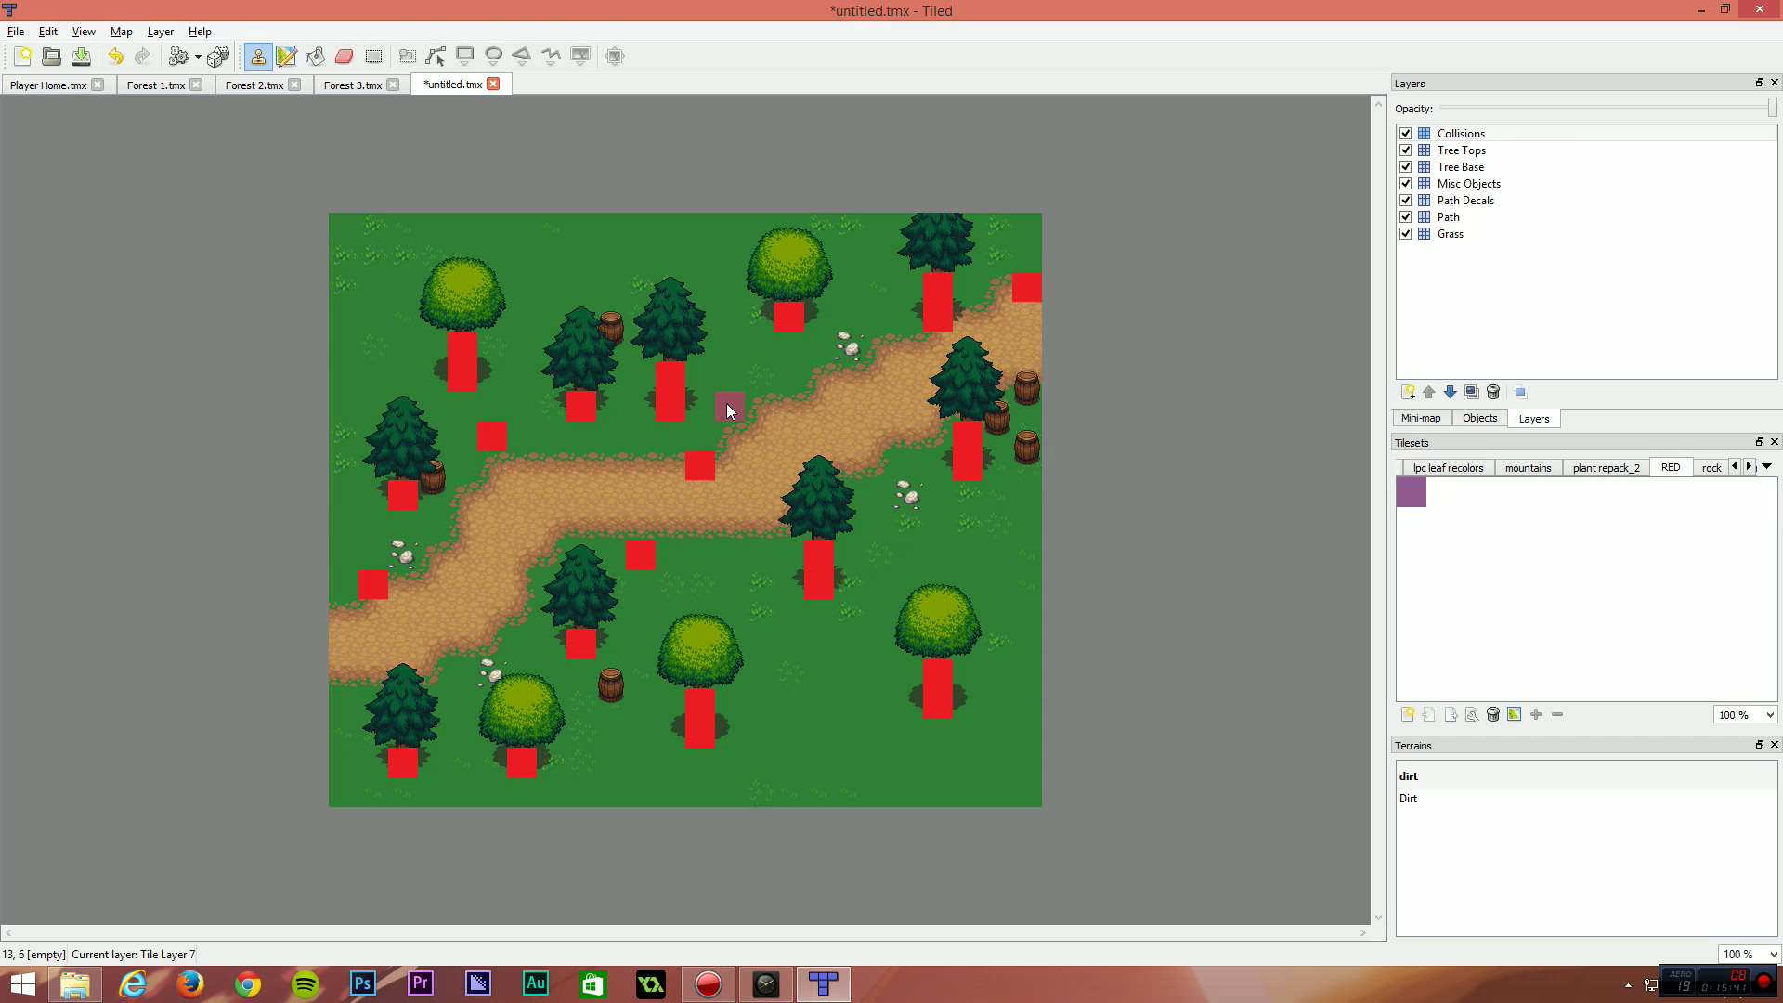
Set the Collisions layer's opacity to 0.2 in its layer properties and close the properties.
{"action": "right_click", "coordinate": [1460, 134]}
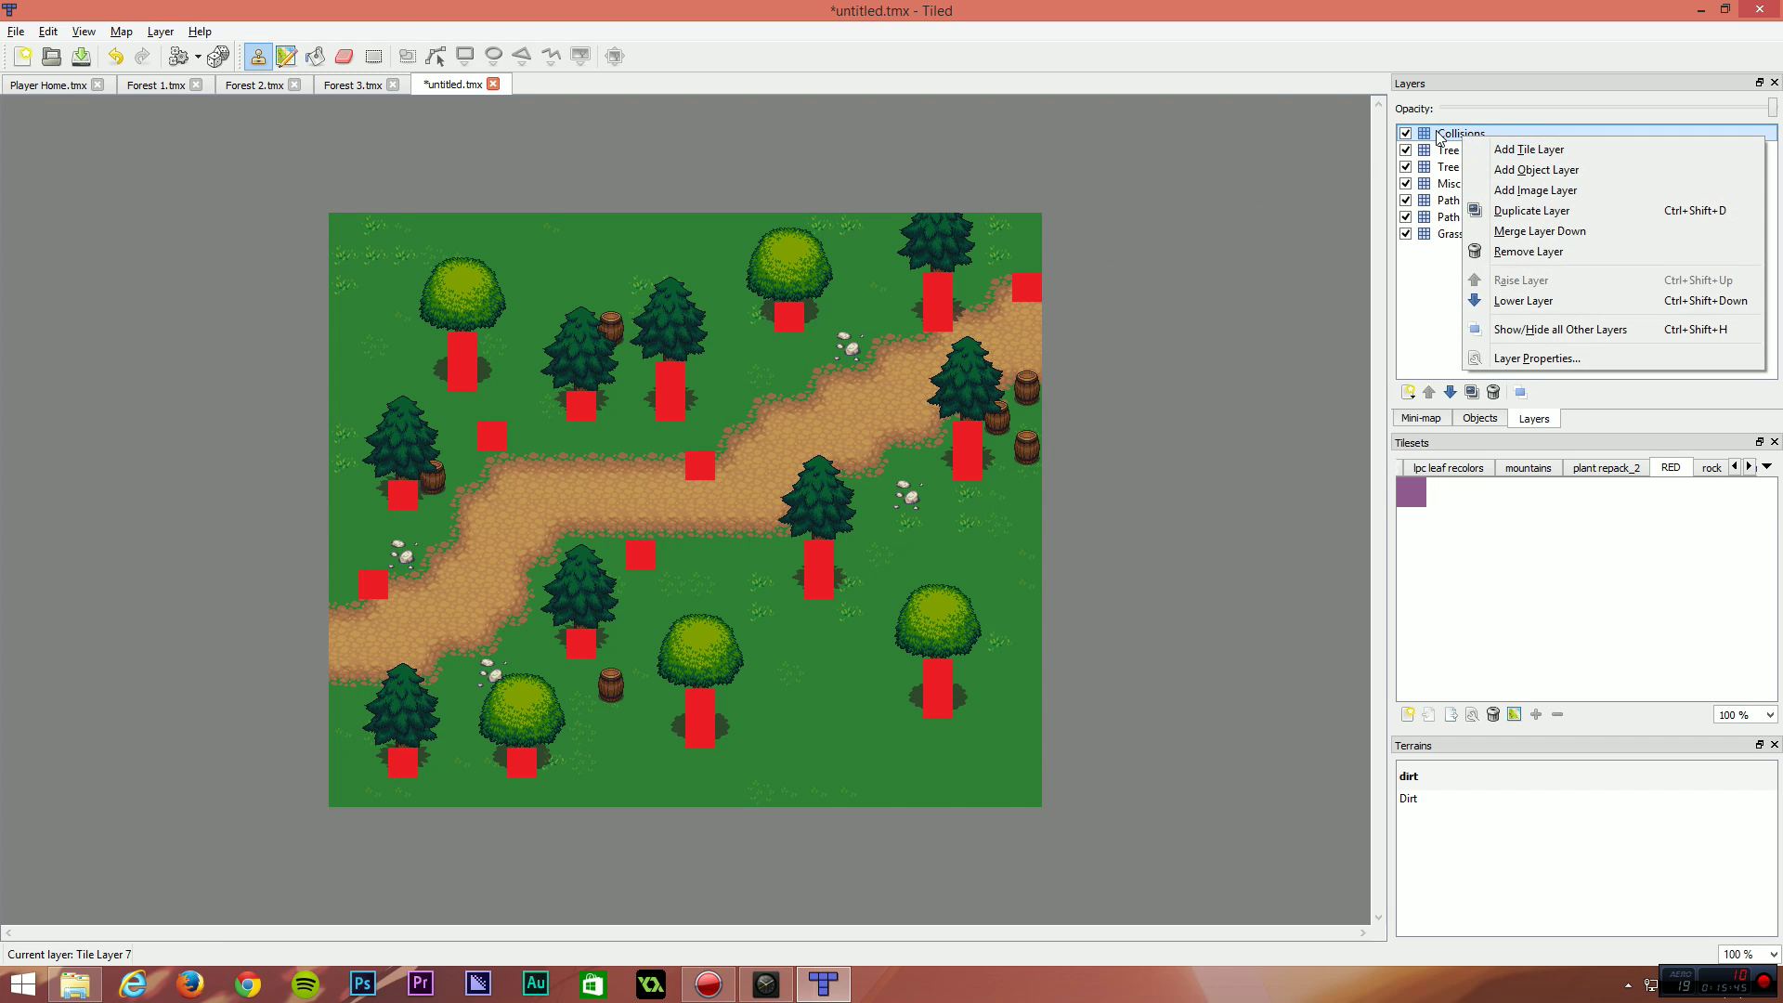
{"action": "left_click", "coordinate": [1530, 360]}
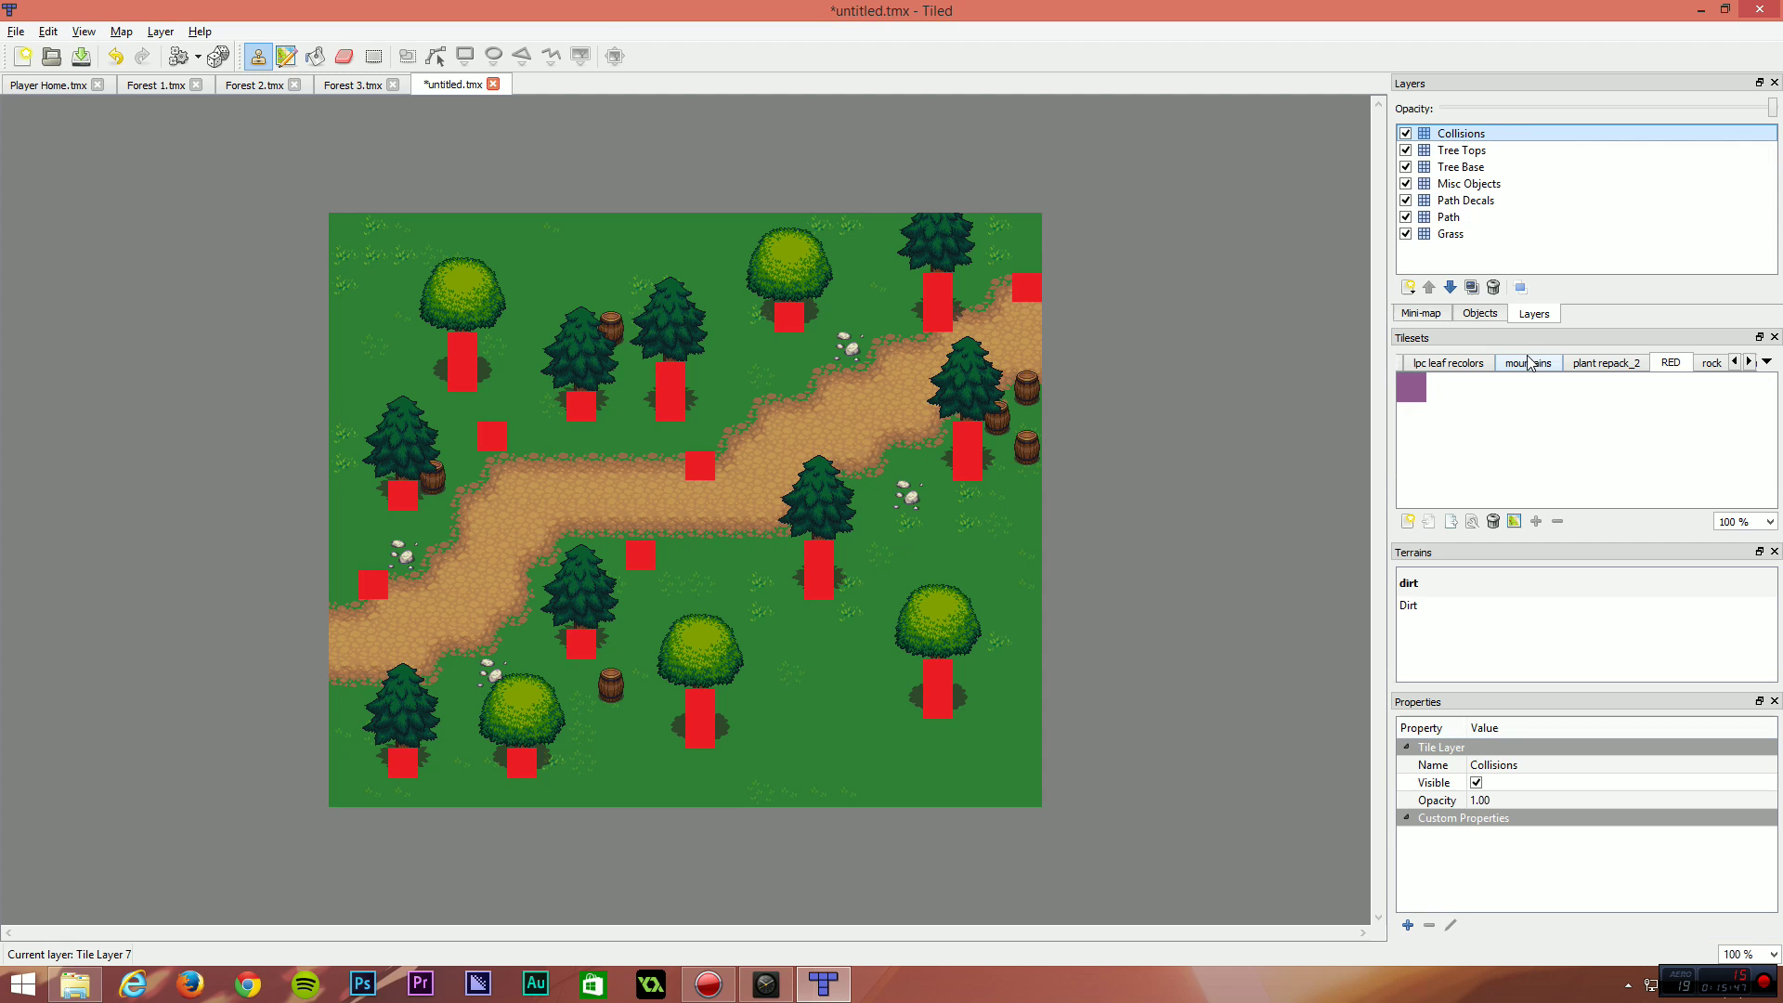
{"action": "left_click", "coordinate": [1439, 801]}
{"action": "left_click", "coordinate": [1500, 799]}
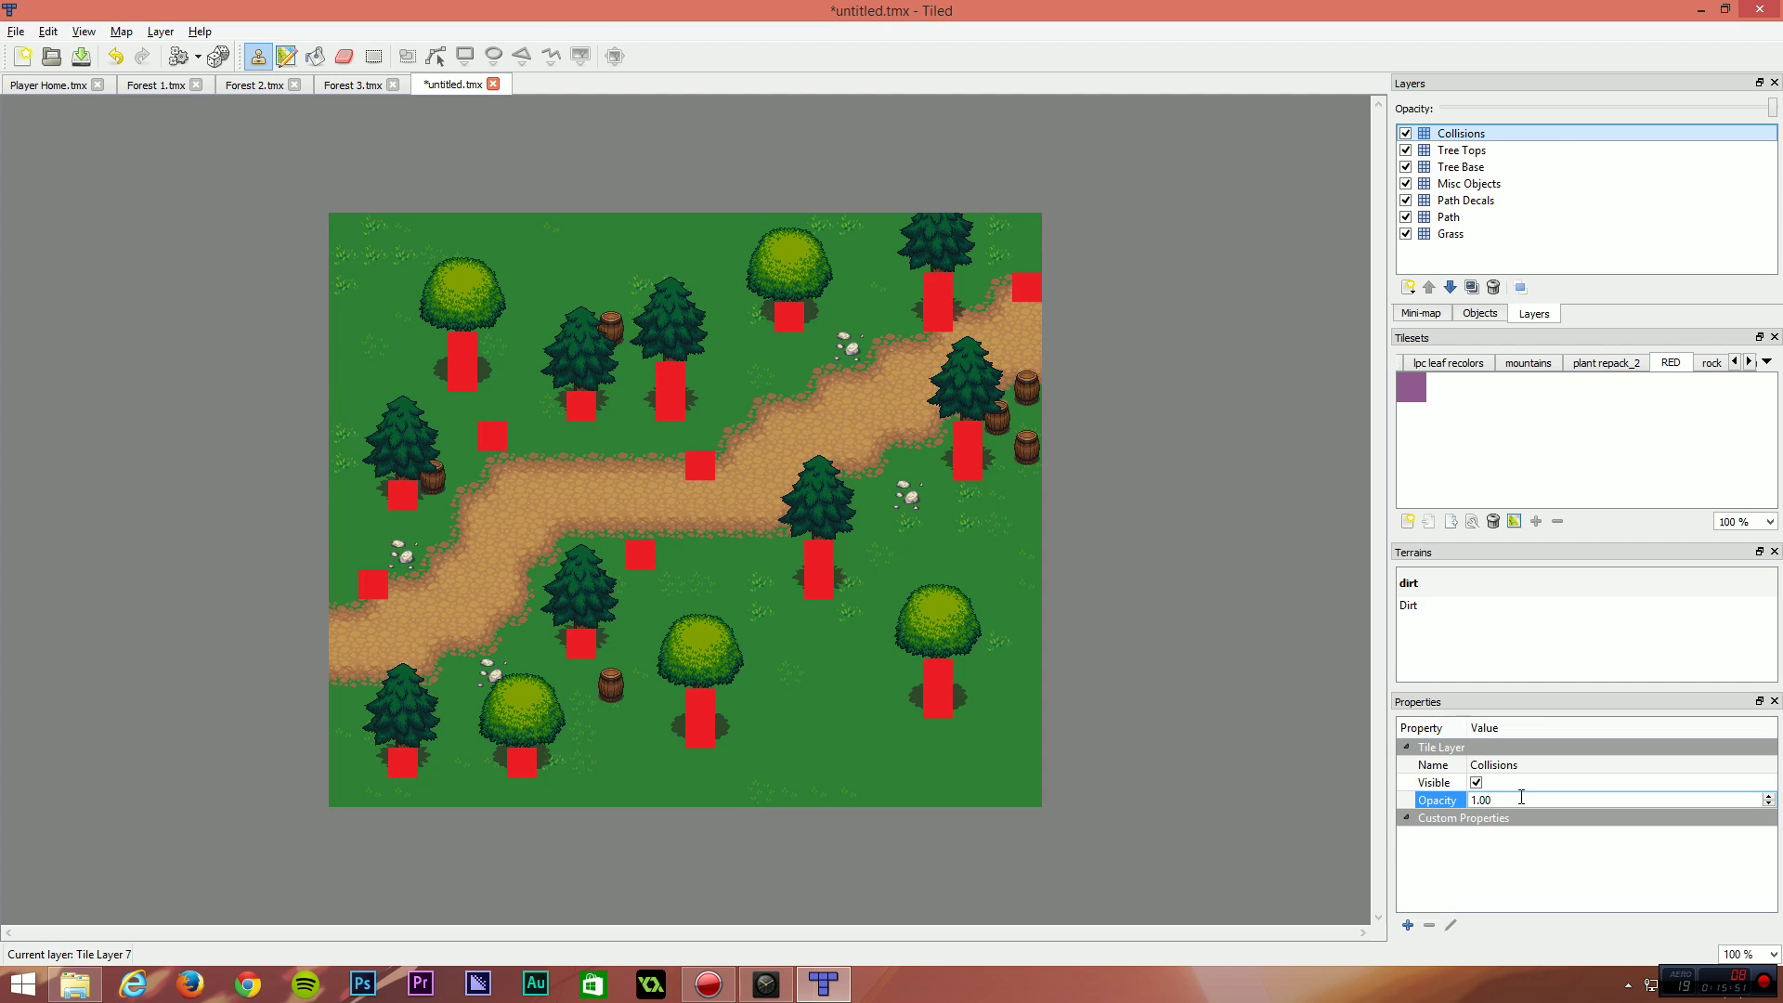
{"action": "double_click", "coordinate": [1521, 796]}
{"action": "type", "text": "0.2"}
{"action": "key", "text": "Return"}
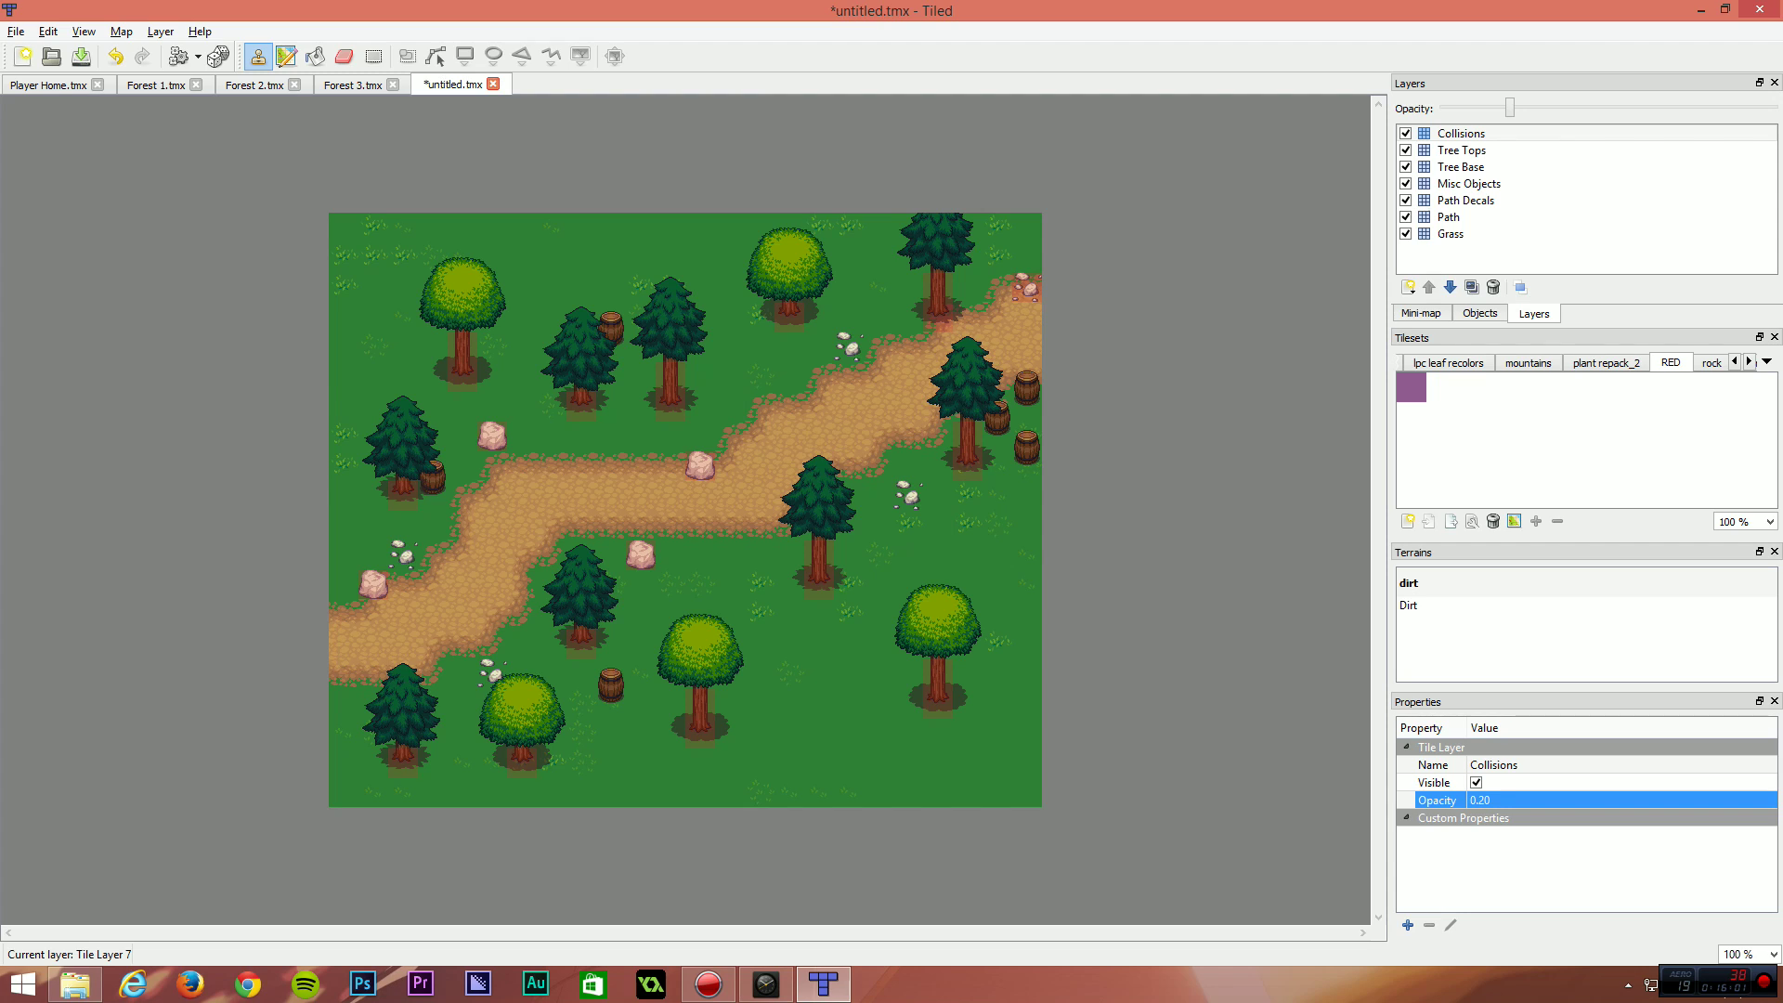
{"action": "left_click", "coordinate": [1773, 701]}
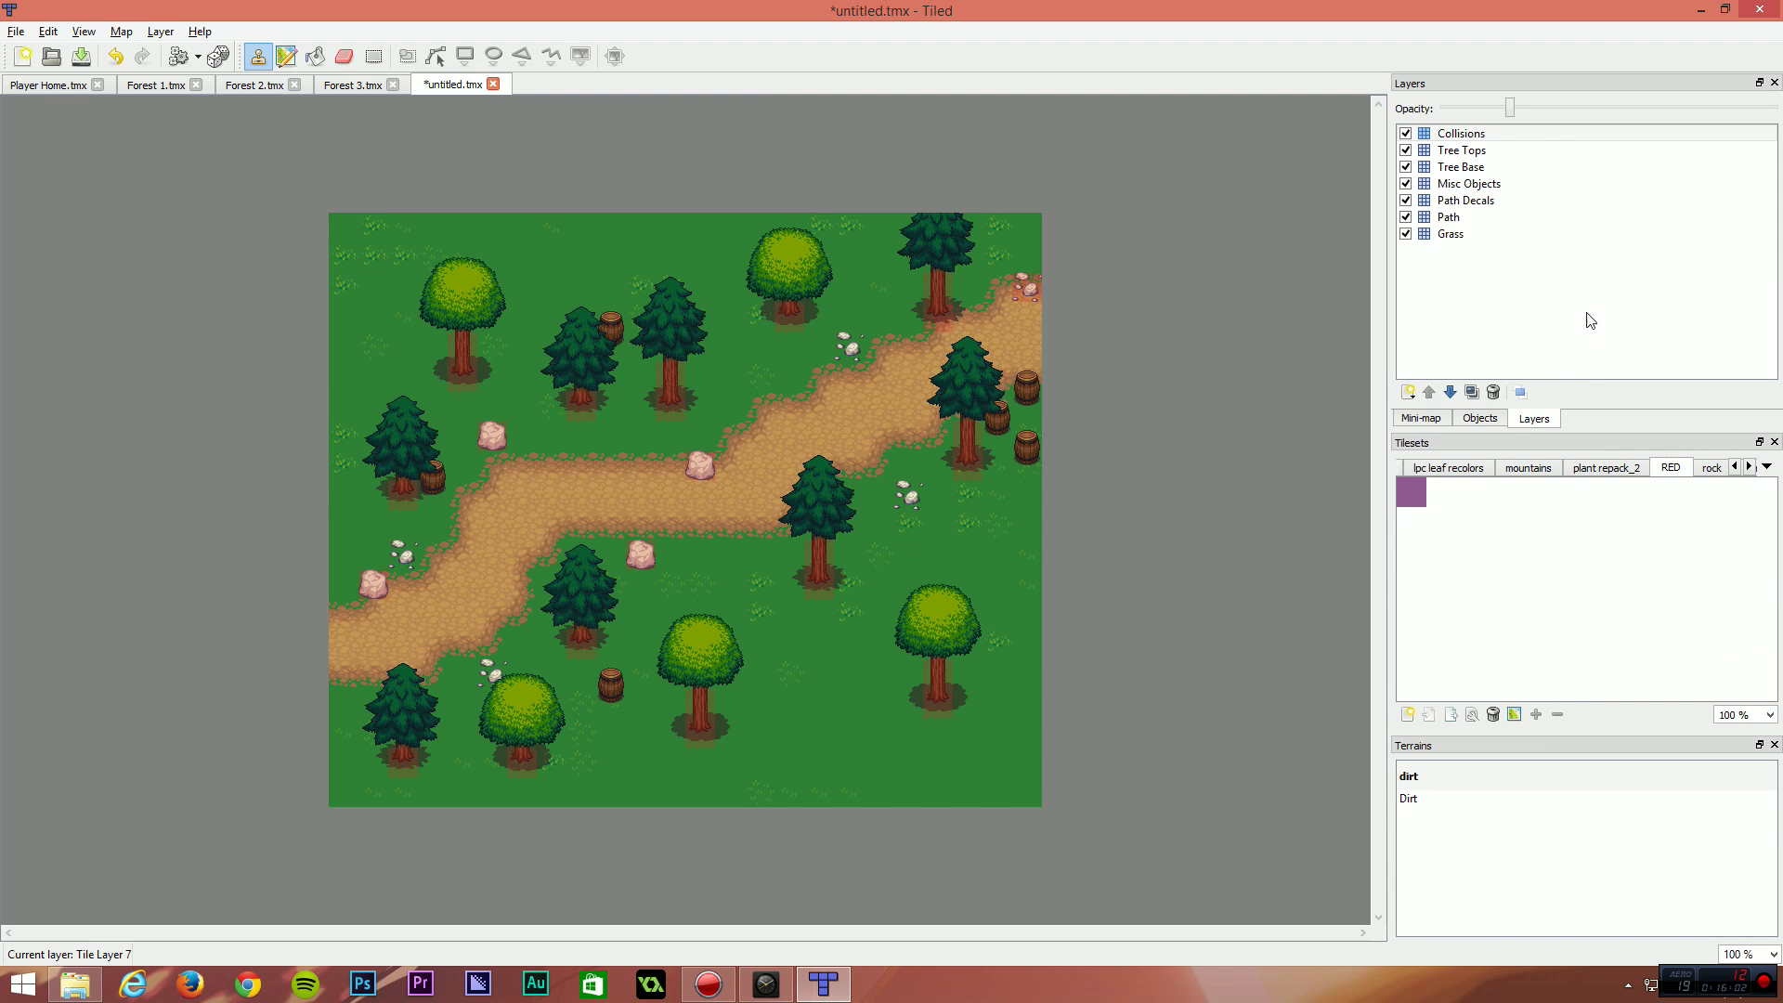
Raise the Collisions layer's opacity slightly so its tiles stay semi-transparent, and toggle its visibility off and on, leaving it shown.
{"action": "left_click", "coordinate": [1513, 133]}
{"action": "left_click_drag", "start_coordinate": [1464, 109], "coordinate": [1569, 123]}
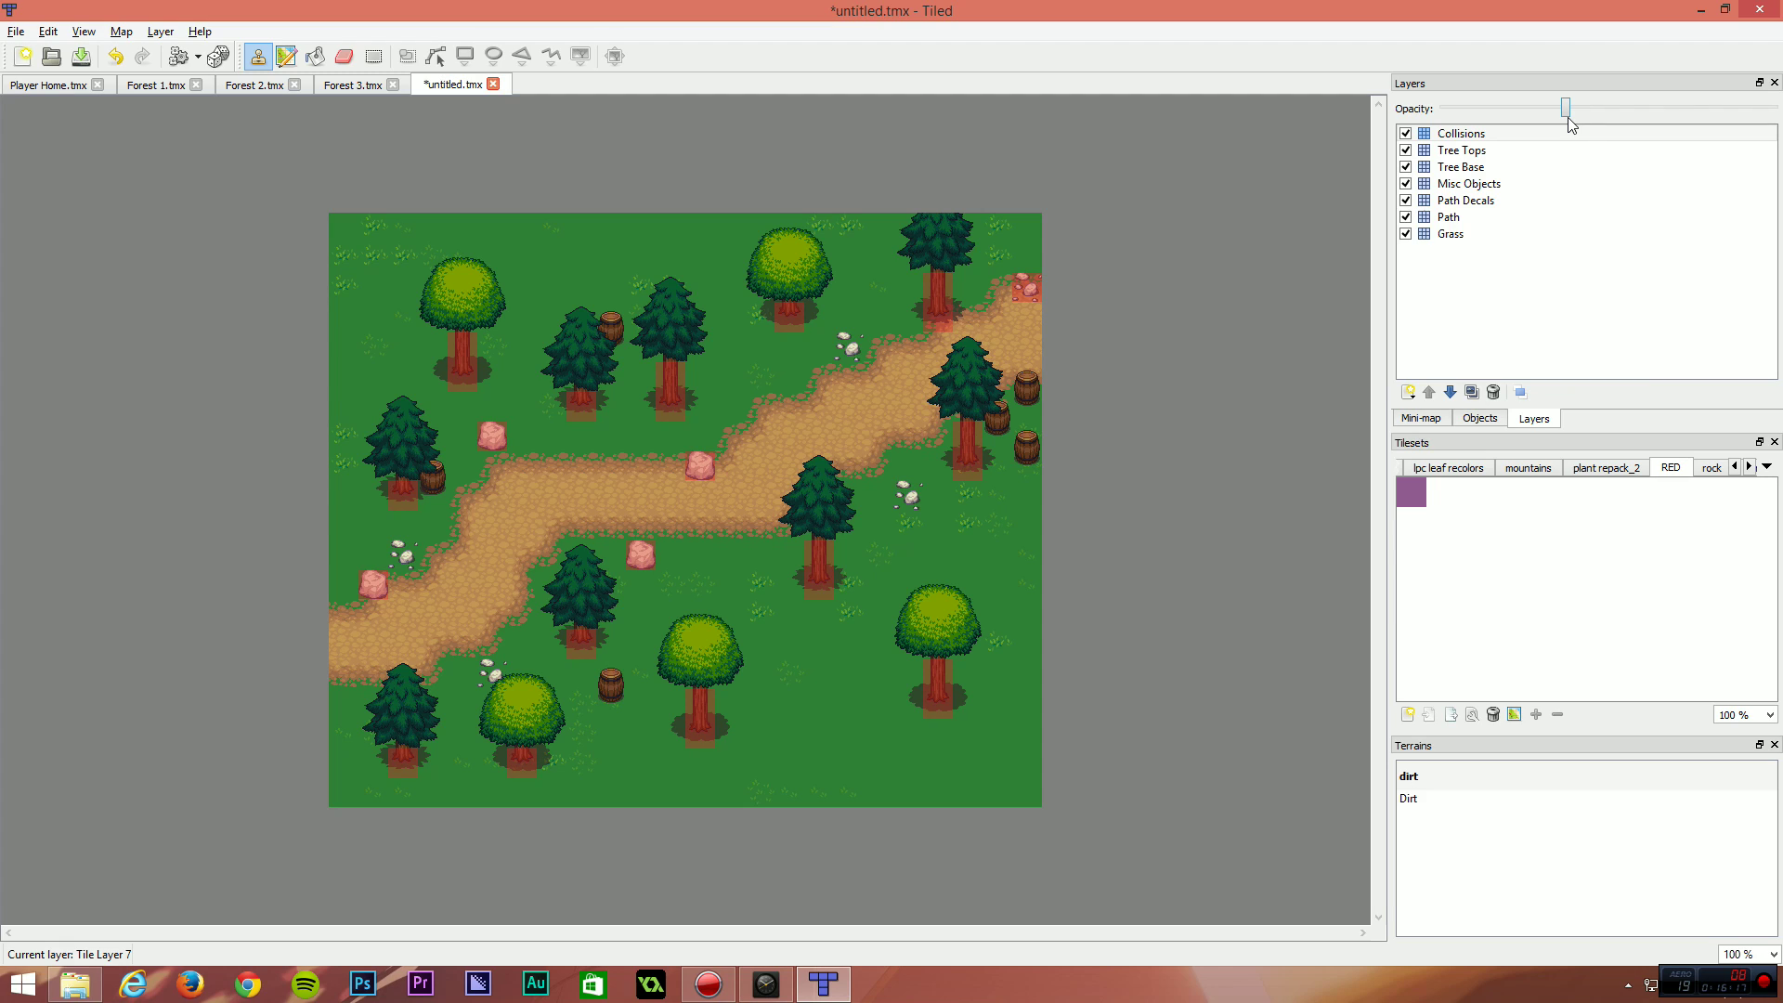
{"action": "left_click", "coordinate": [1406, 134]}
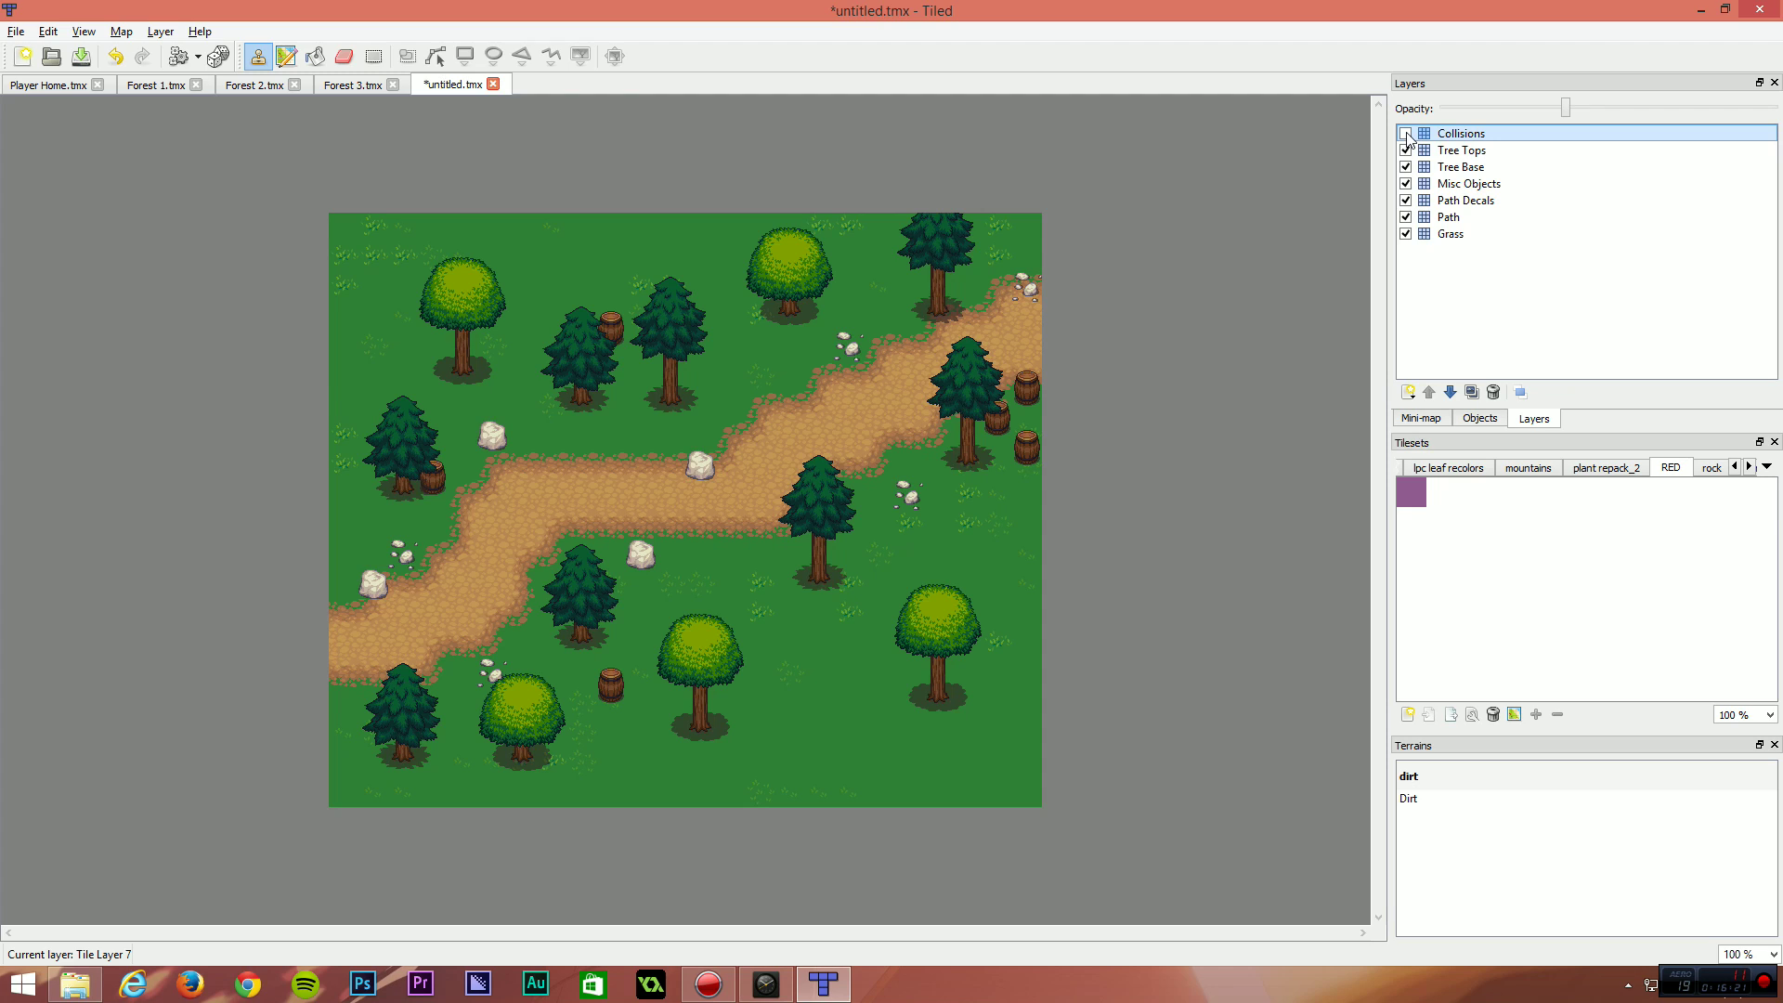
{"action": "left_click", "coordinate": [1407, 136]}
{"action": "left_click", "coordinate": [1406, 134]}
{"action": "left_click", "coordinate": [1405, 134]}
{"action": "left_click", "coordinate": [1405, 135]}
{"action": "left_click", "coordinate": [1405, 136]}
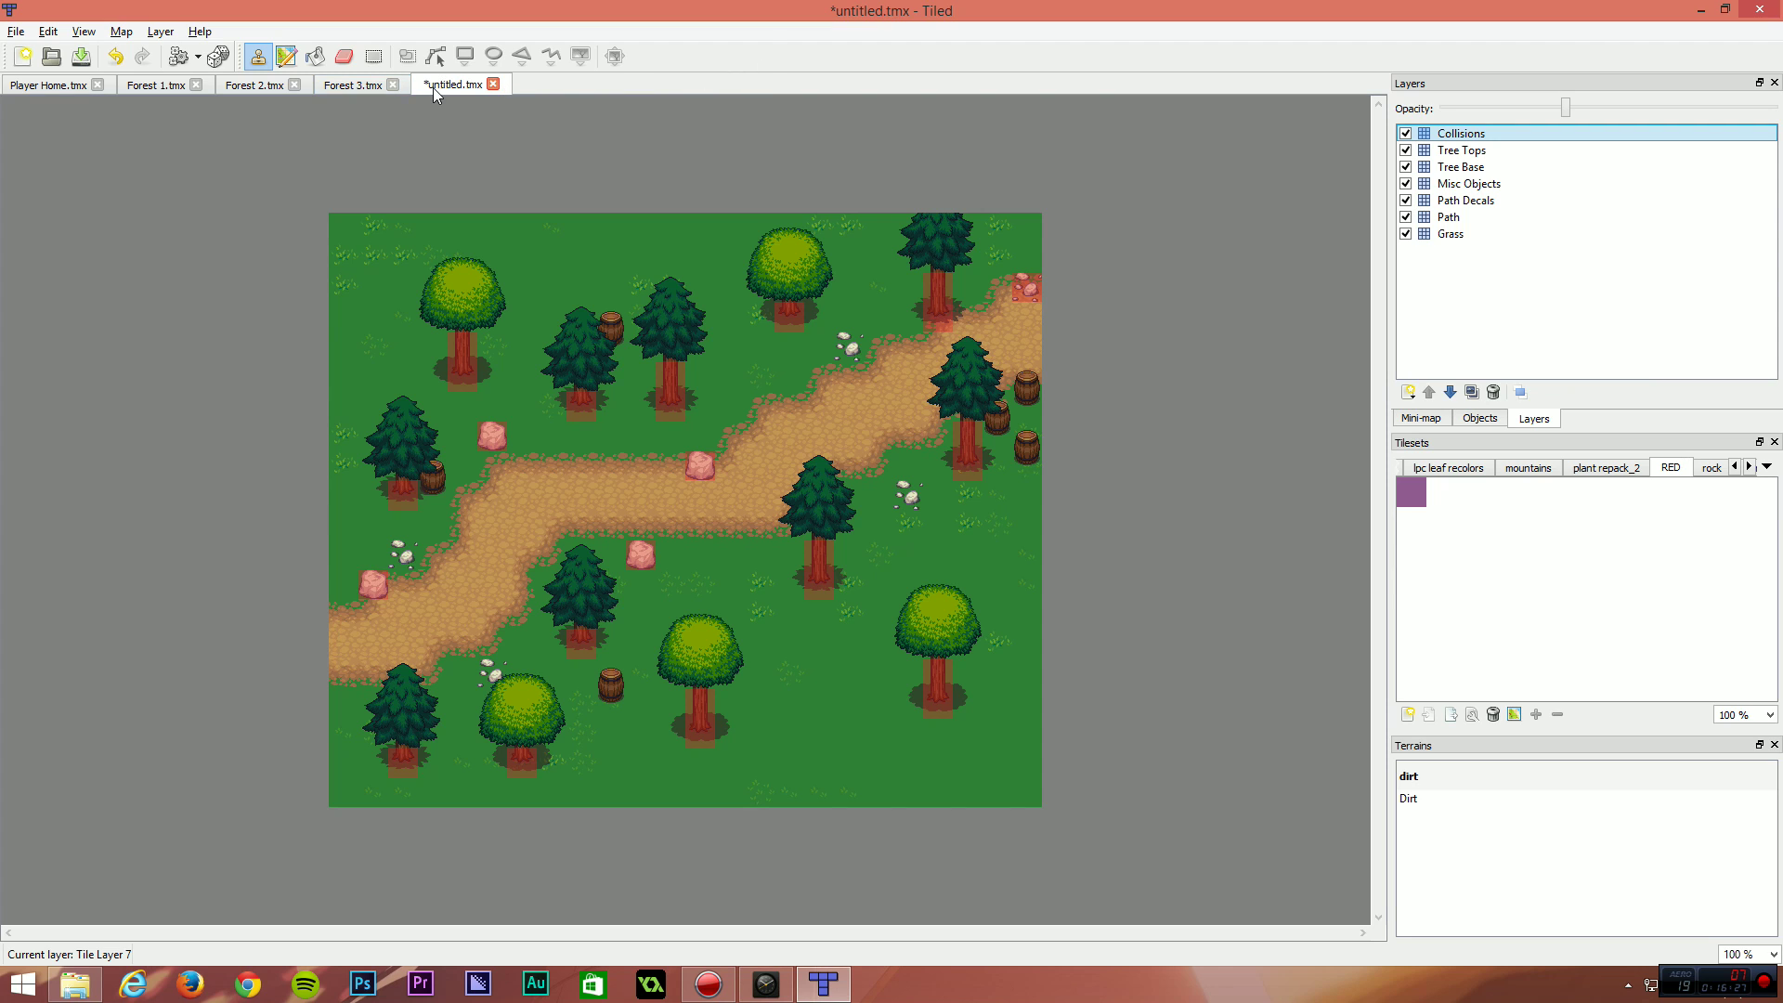
Save the map as DEMO MAP in the Tiled Maps folder.
{"action": "key", "text": "ctrl+s"}
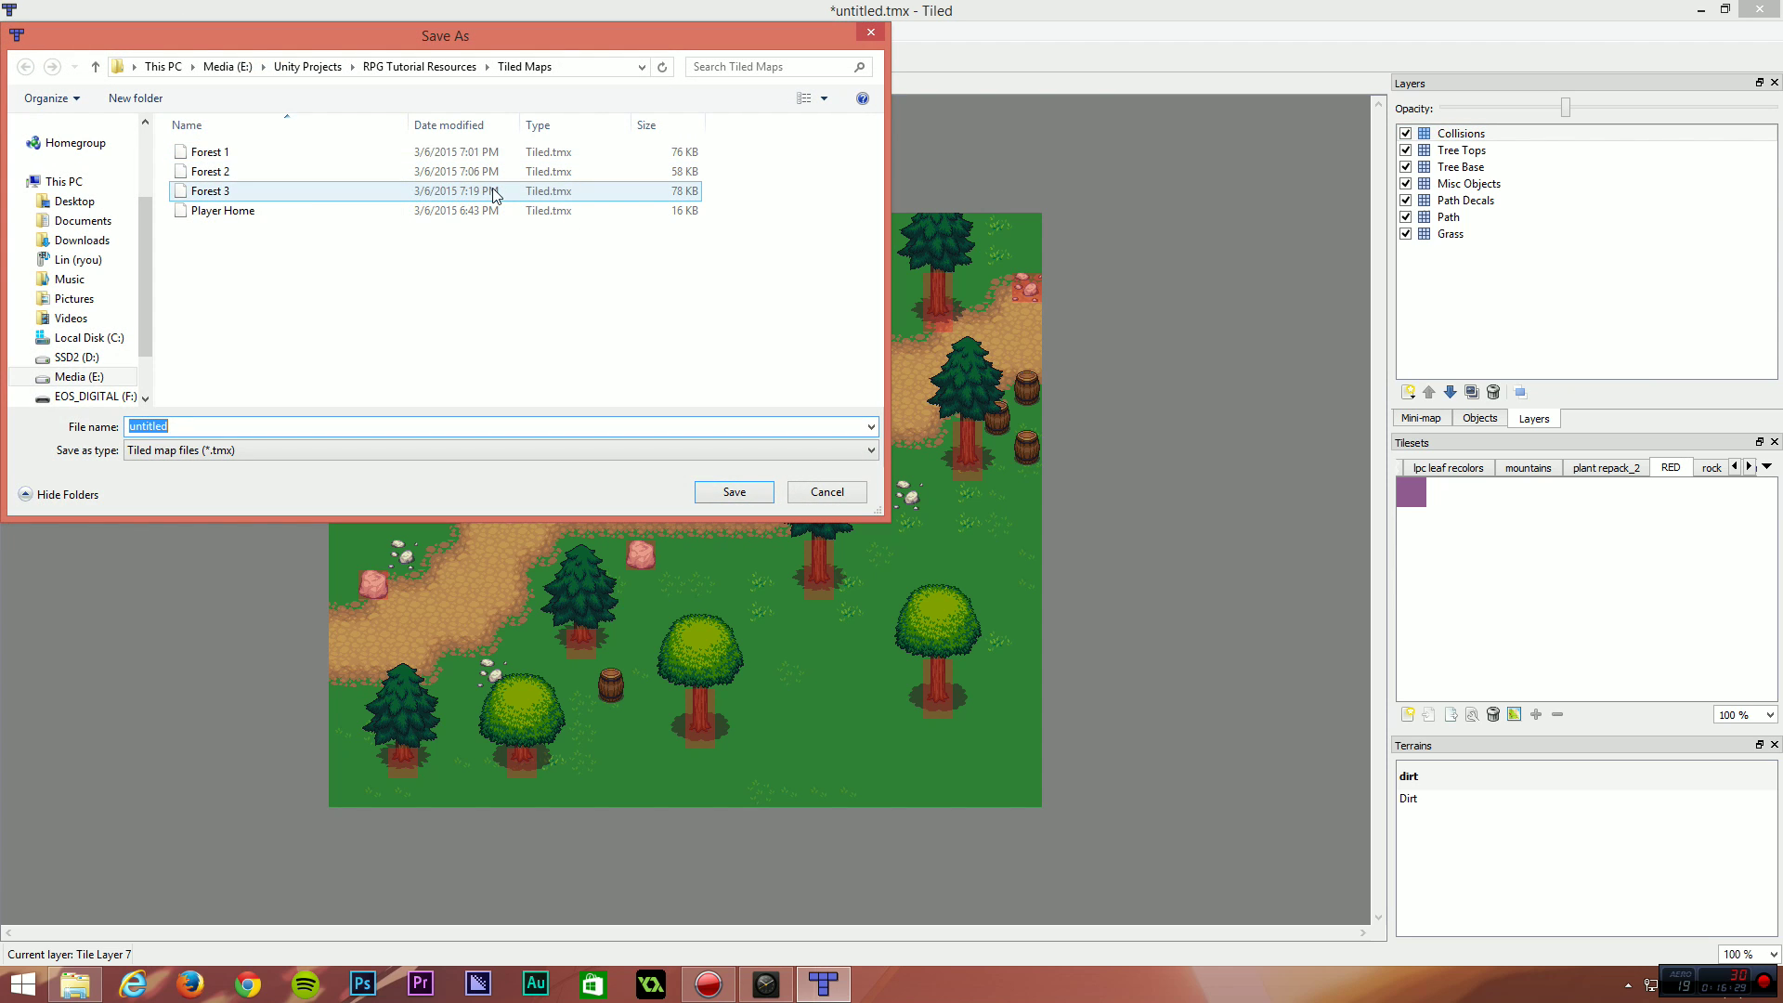
{"action": "type", "text": "DEMO MAP"}
{"action": "key", "text": "Return"}
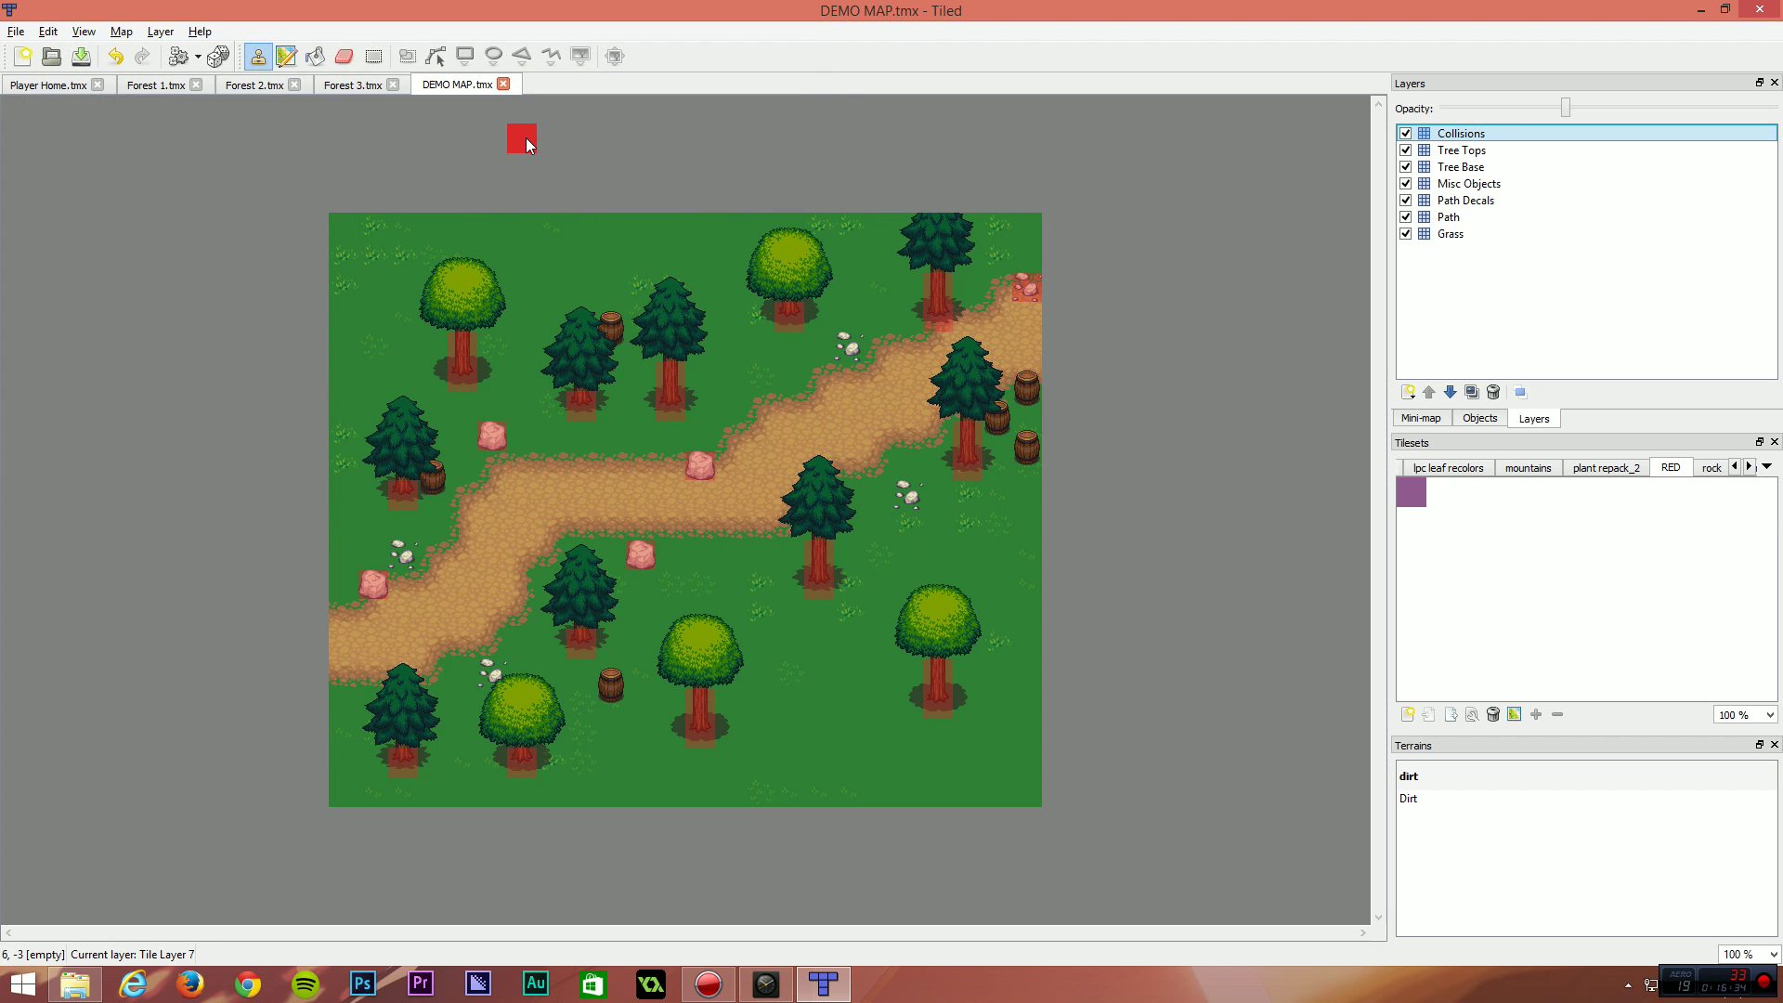
Review the Player Home, Forest 1, Forest 2 and Forest 3 maps, comparing their layouts and the forest maps' collision tiles.
{"action": "left_click", "coordinate": [336, 85]}
{"action": "left_click", "coordinate": [236, 85]}
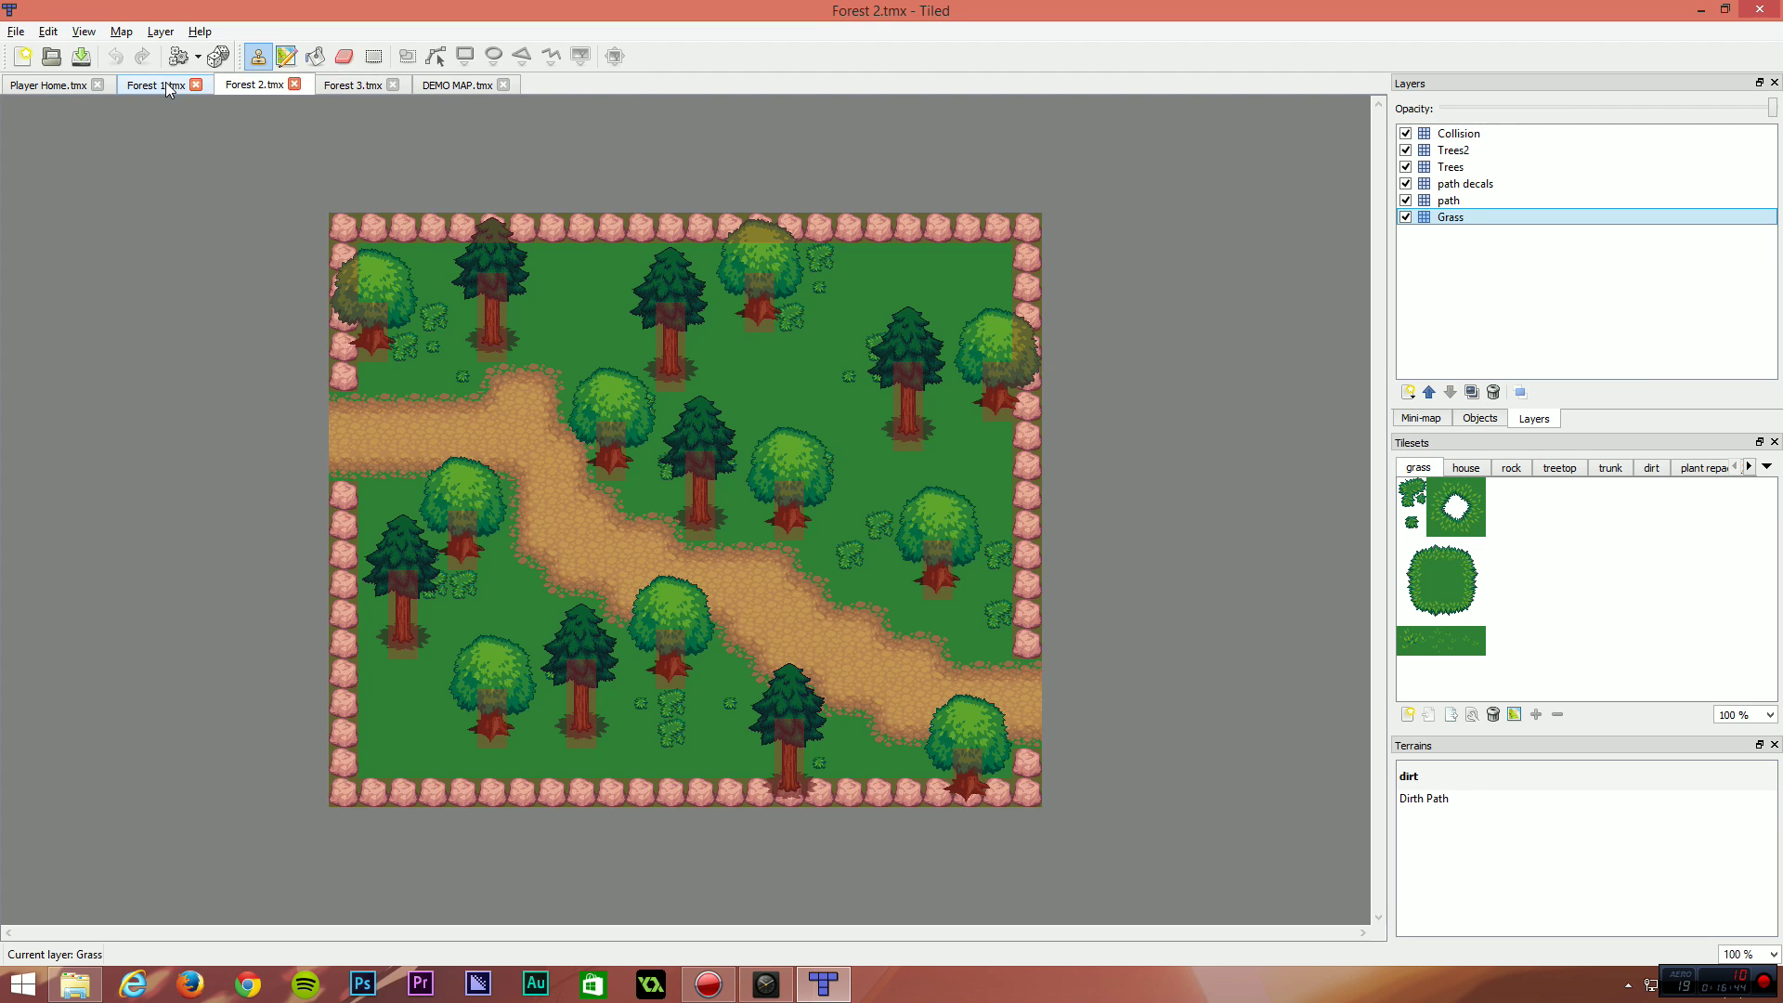
{"action": "left_click", "coordinate": [142, 86]}
{"action": "left_click", "coordinate": [58, 86]}
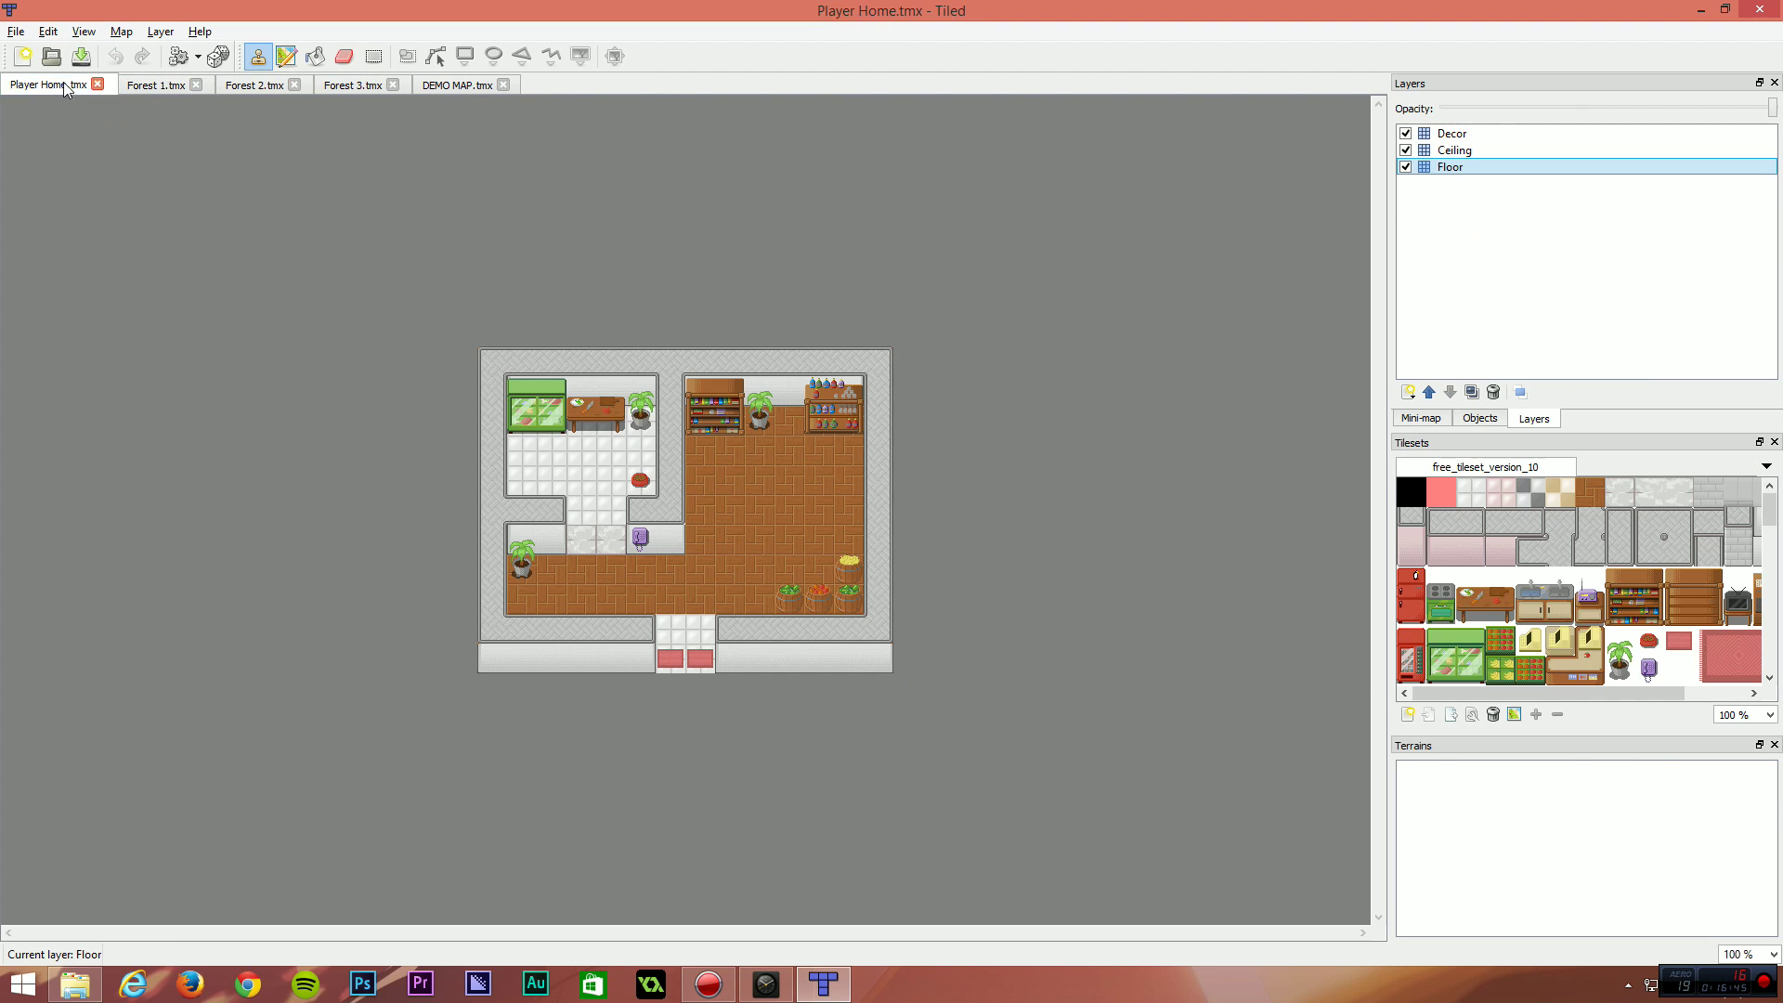
{"action": "left_click", "coordinate": [154, 86]}
{"action": "left_click", "coordinate": [244, 87]}
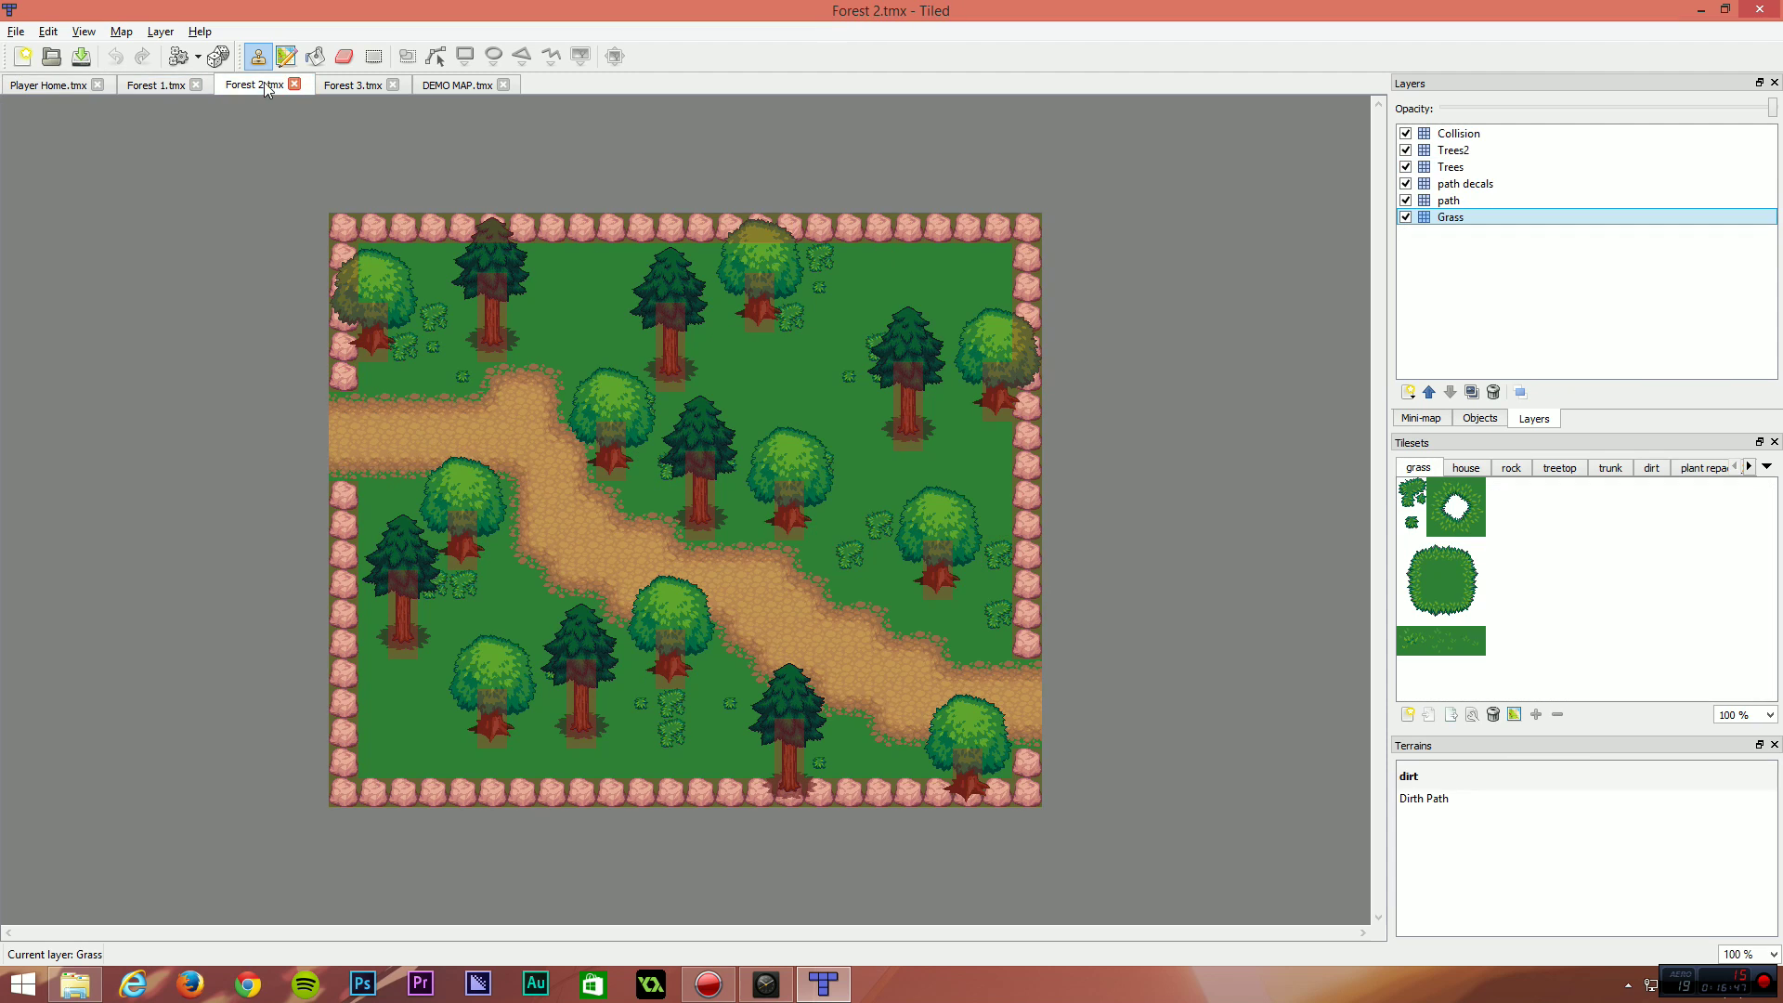
{"action": "left_click", "coordinate": [347, 87]}
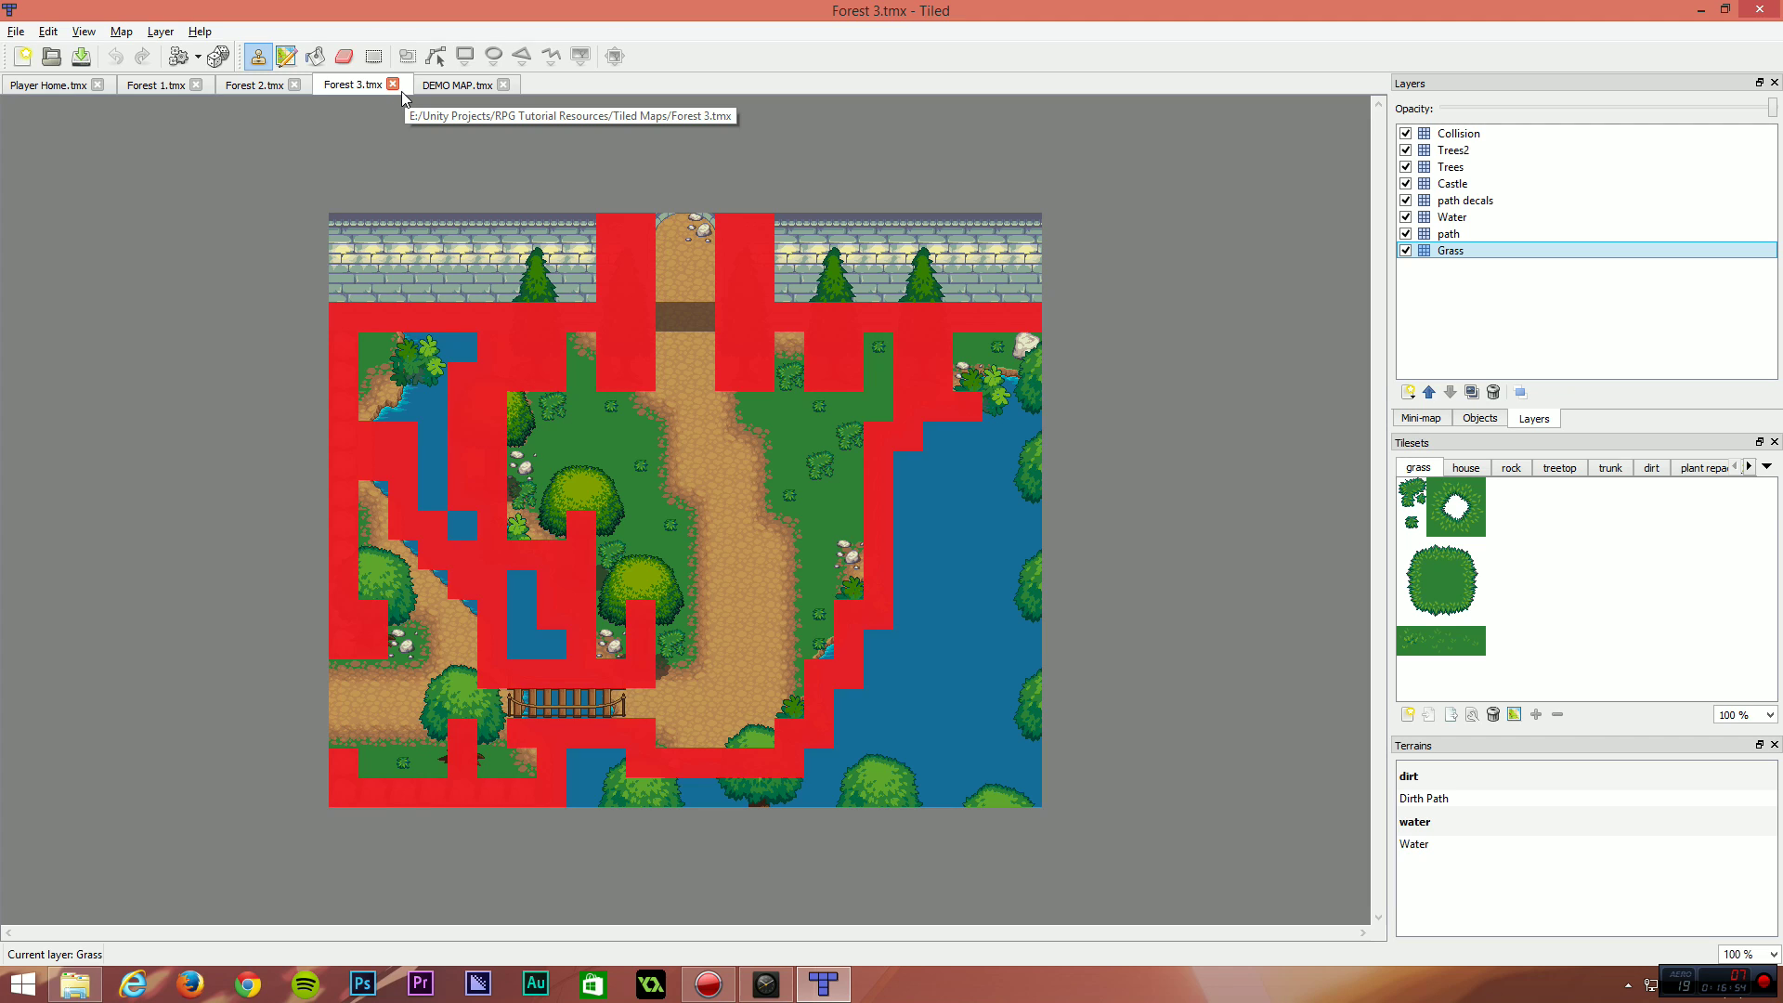
{"action": "left_click", "coordinate": [154, 86]}
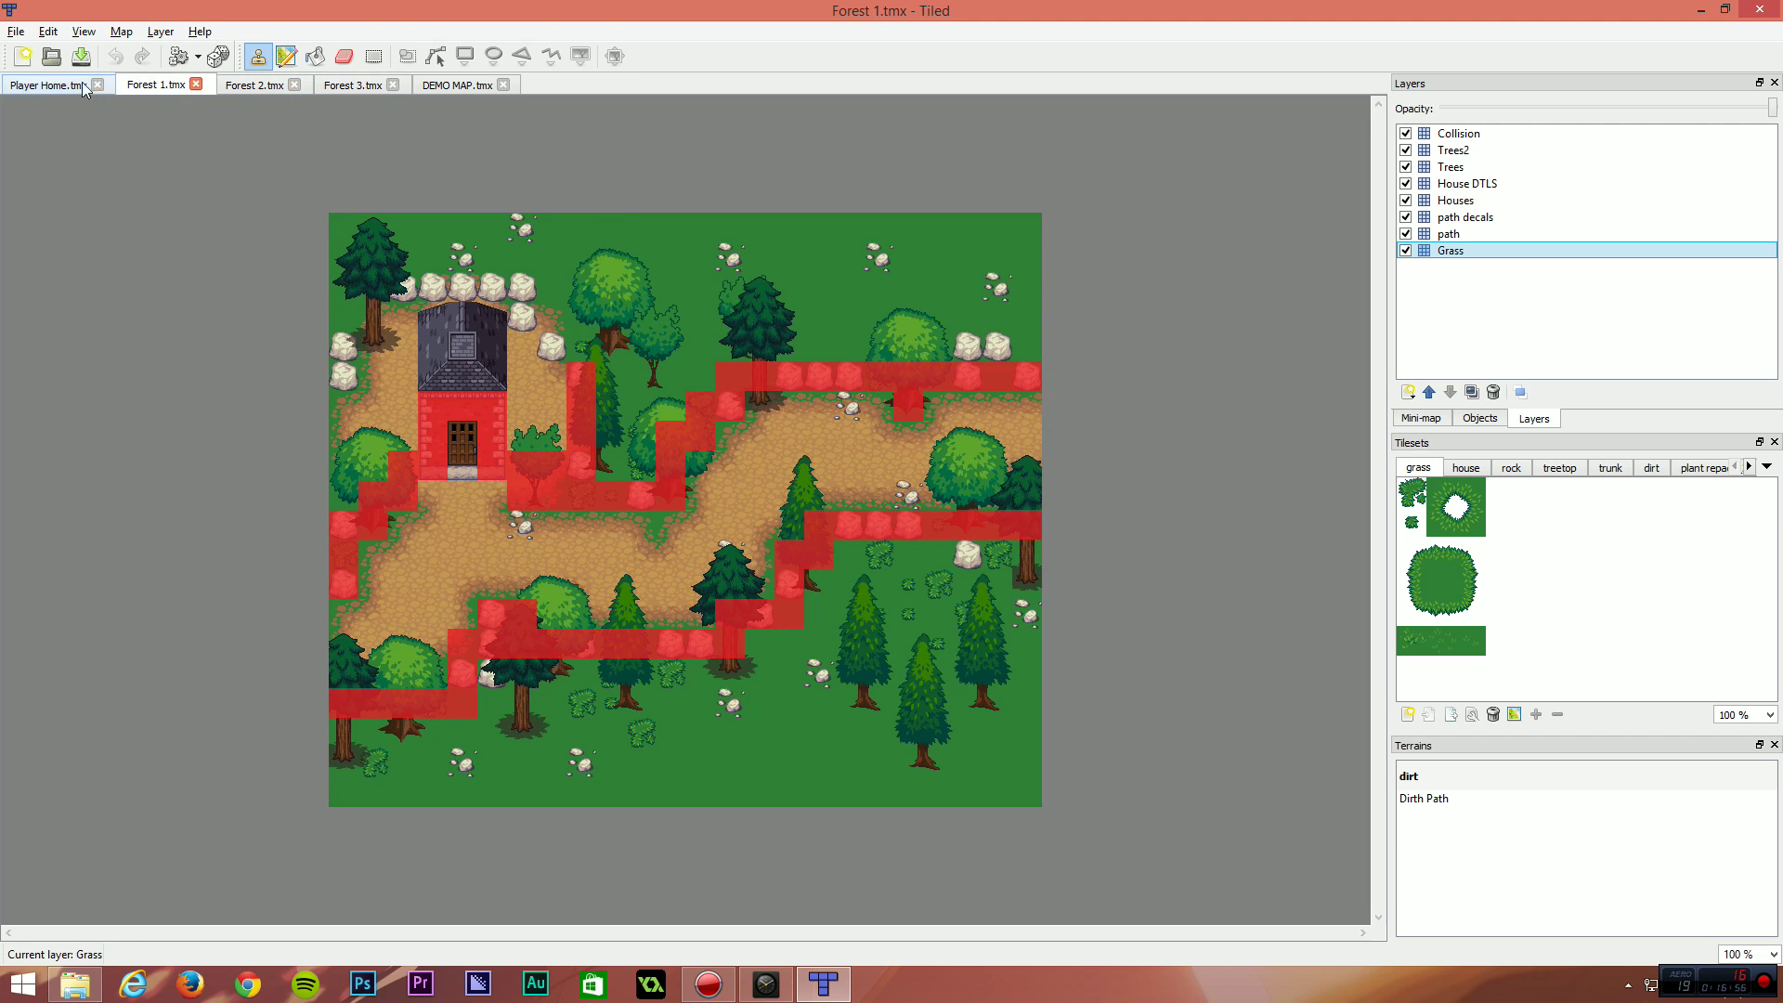
{"action": "left_click", "coordinate": [83, 87]}
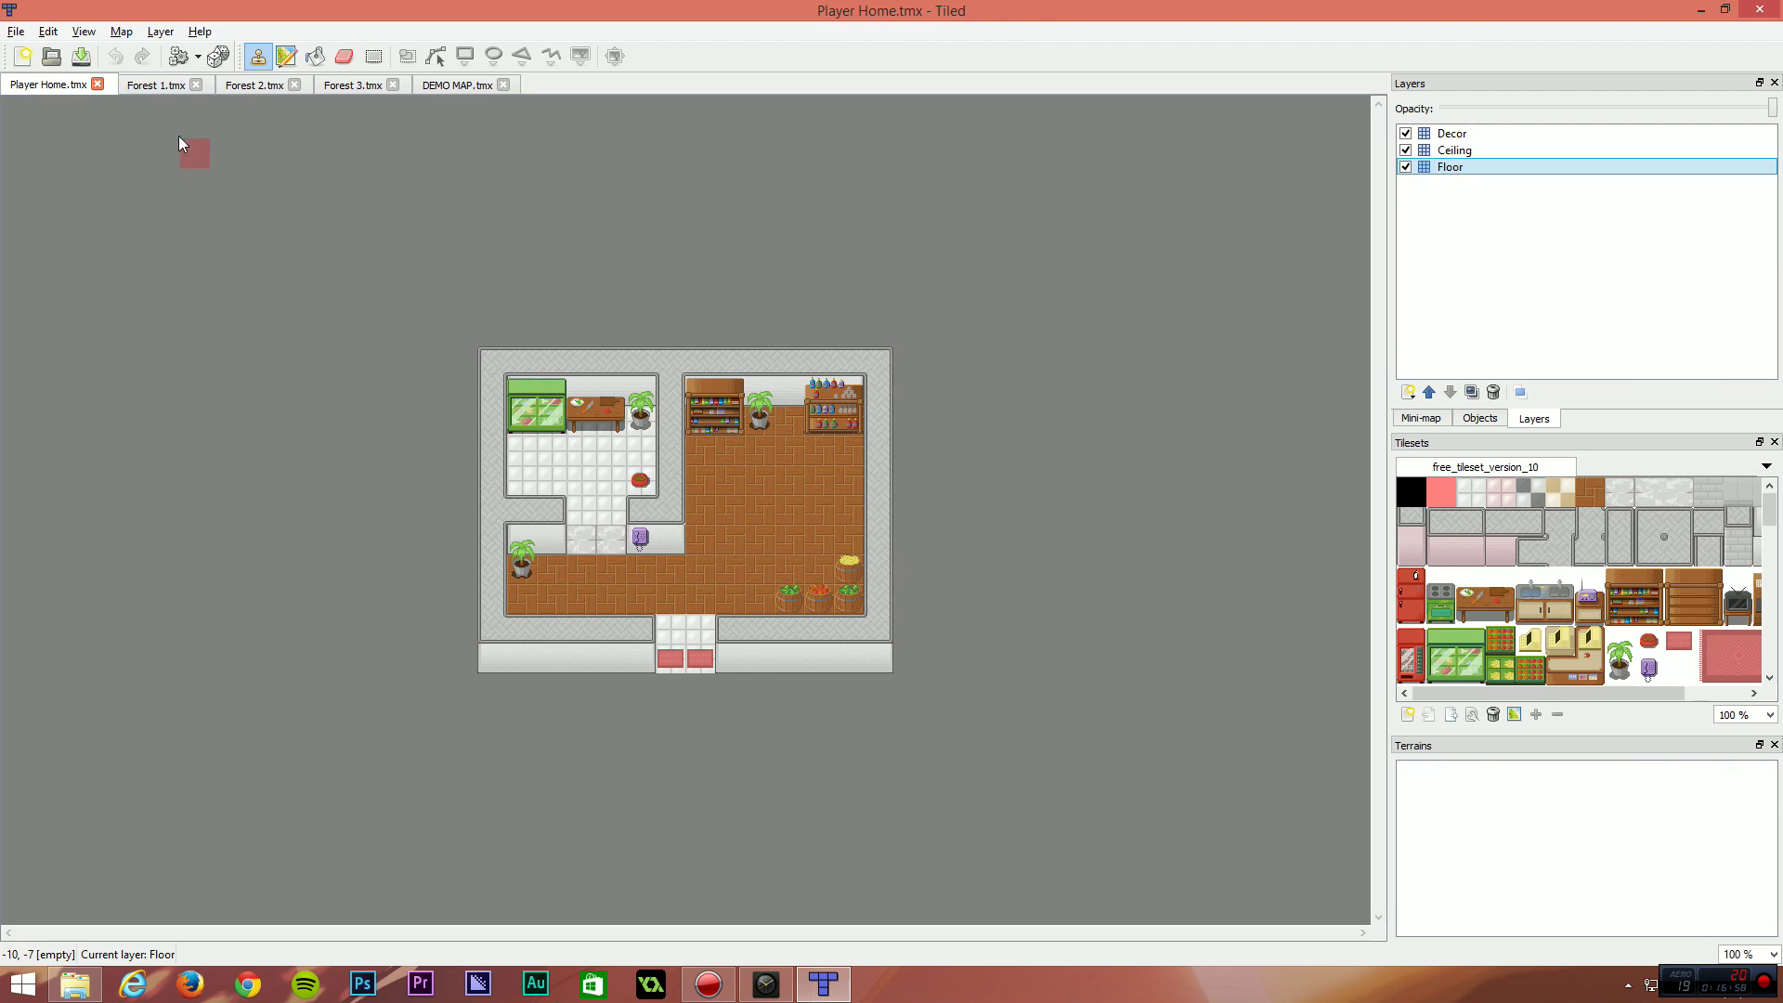
{"action": "left_click", "coordinate": [156, 86]}
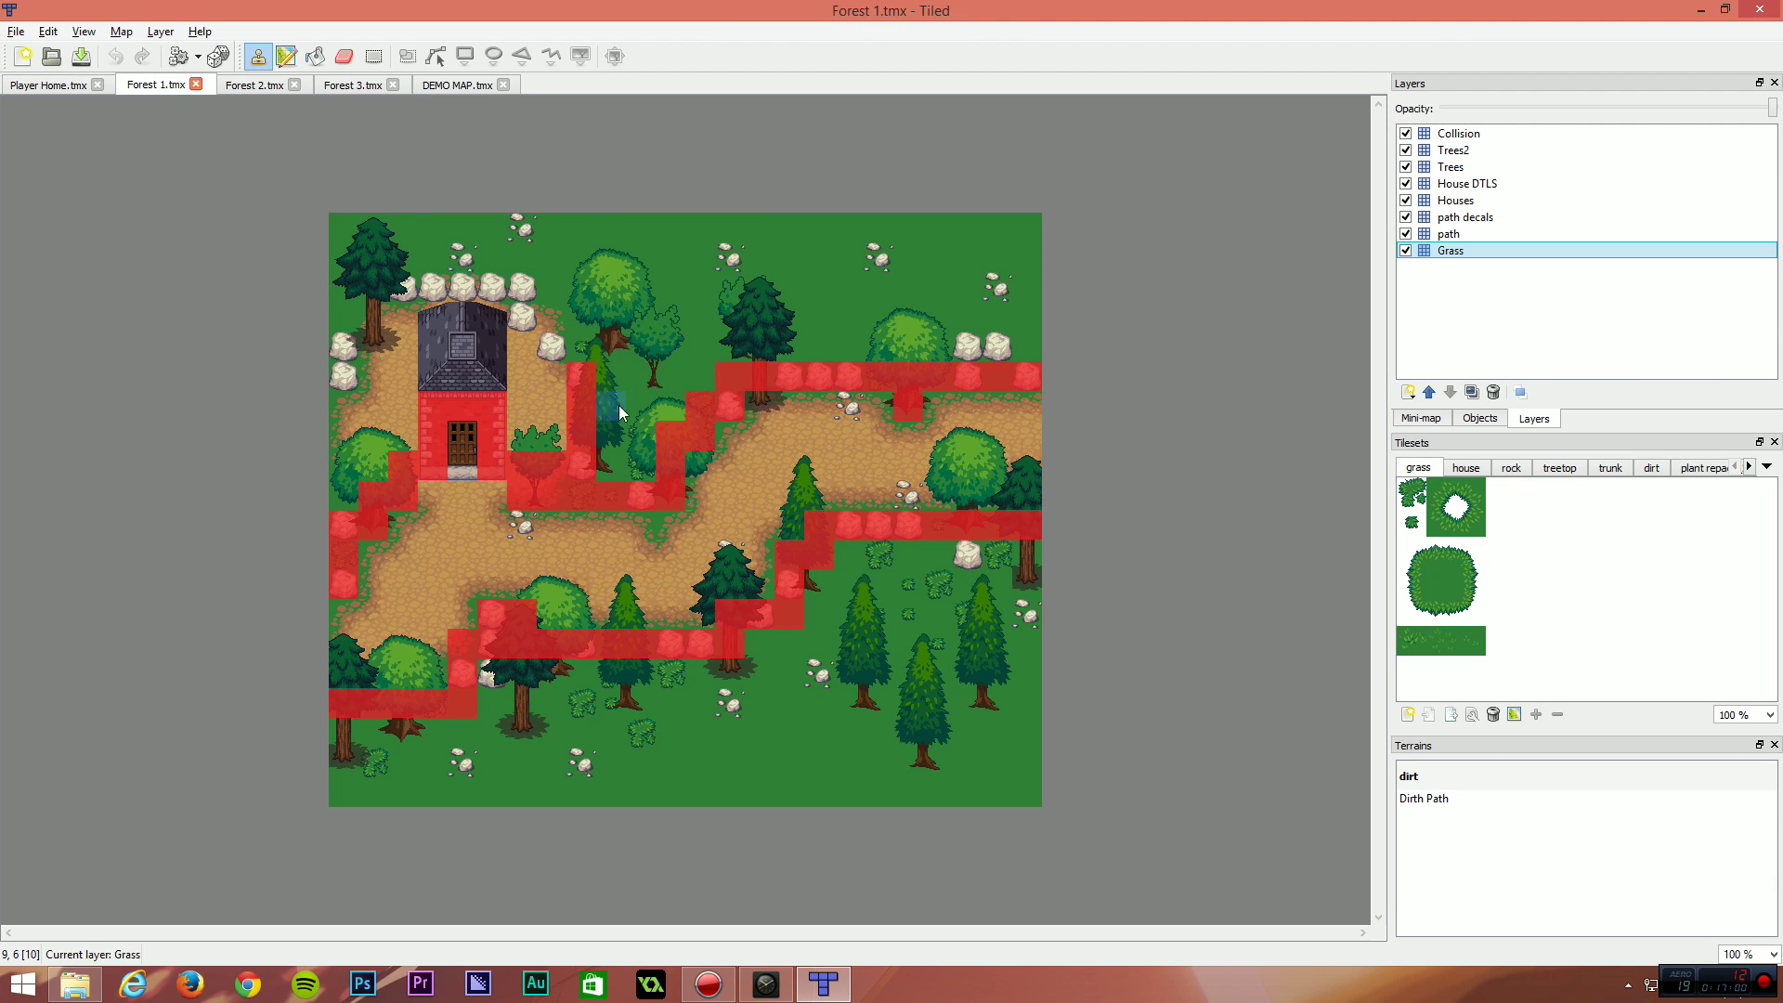
{"action": "left_click", "coordinate": [269, 86]}
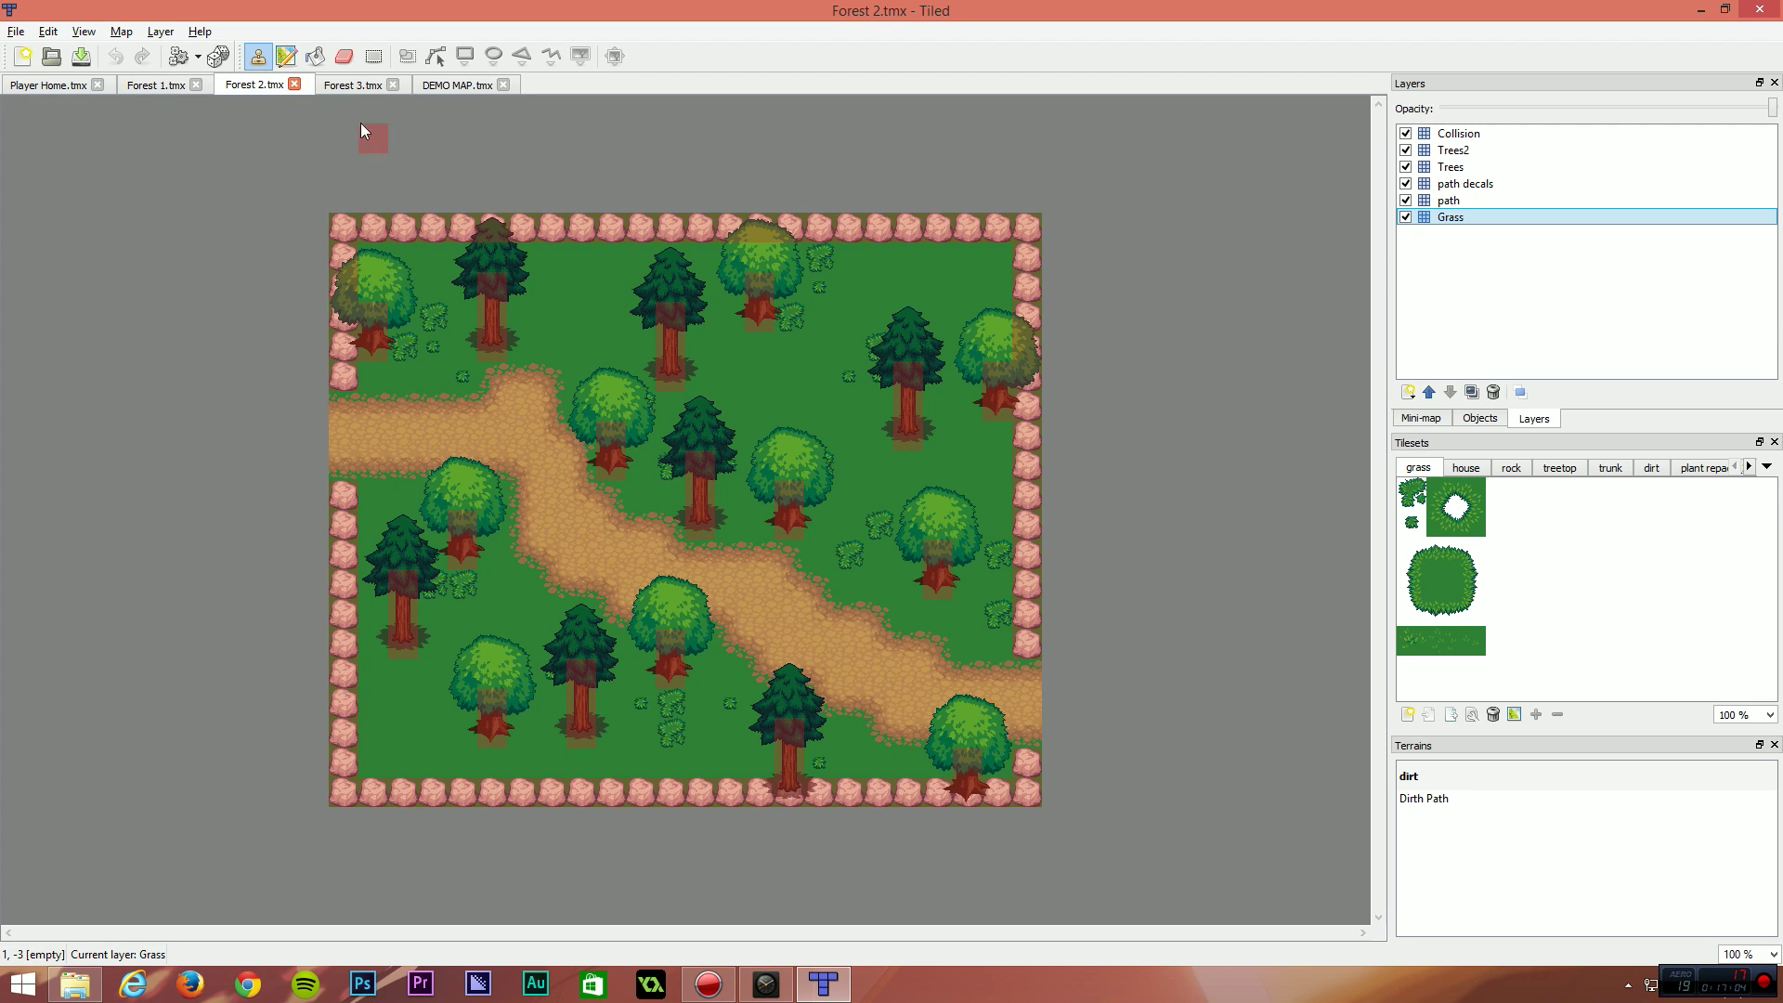
{"action": "left_click", "coordinate": [356, 85]}
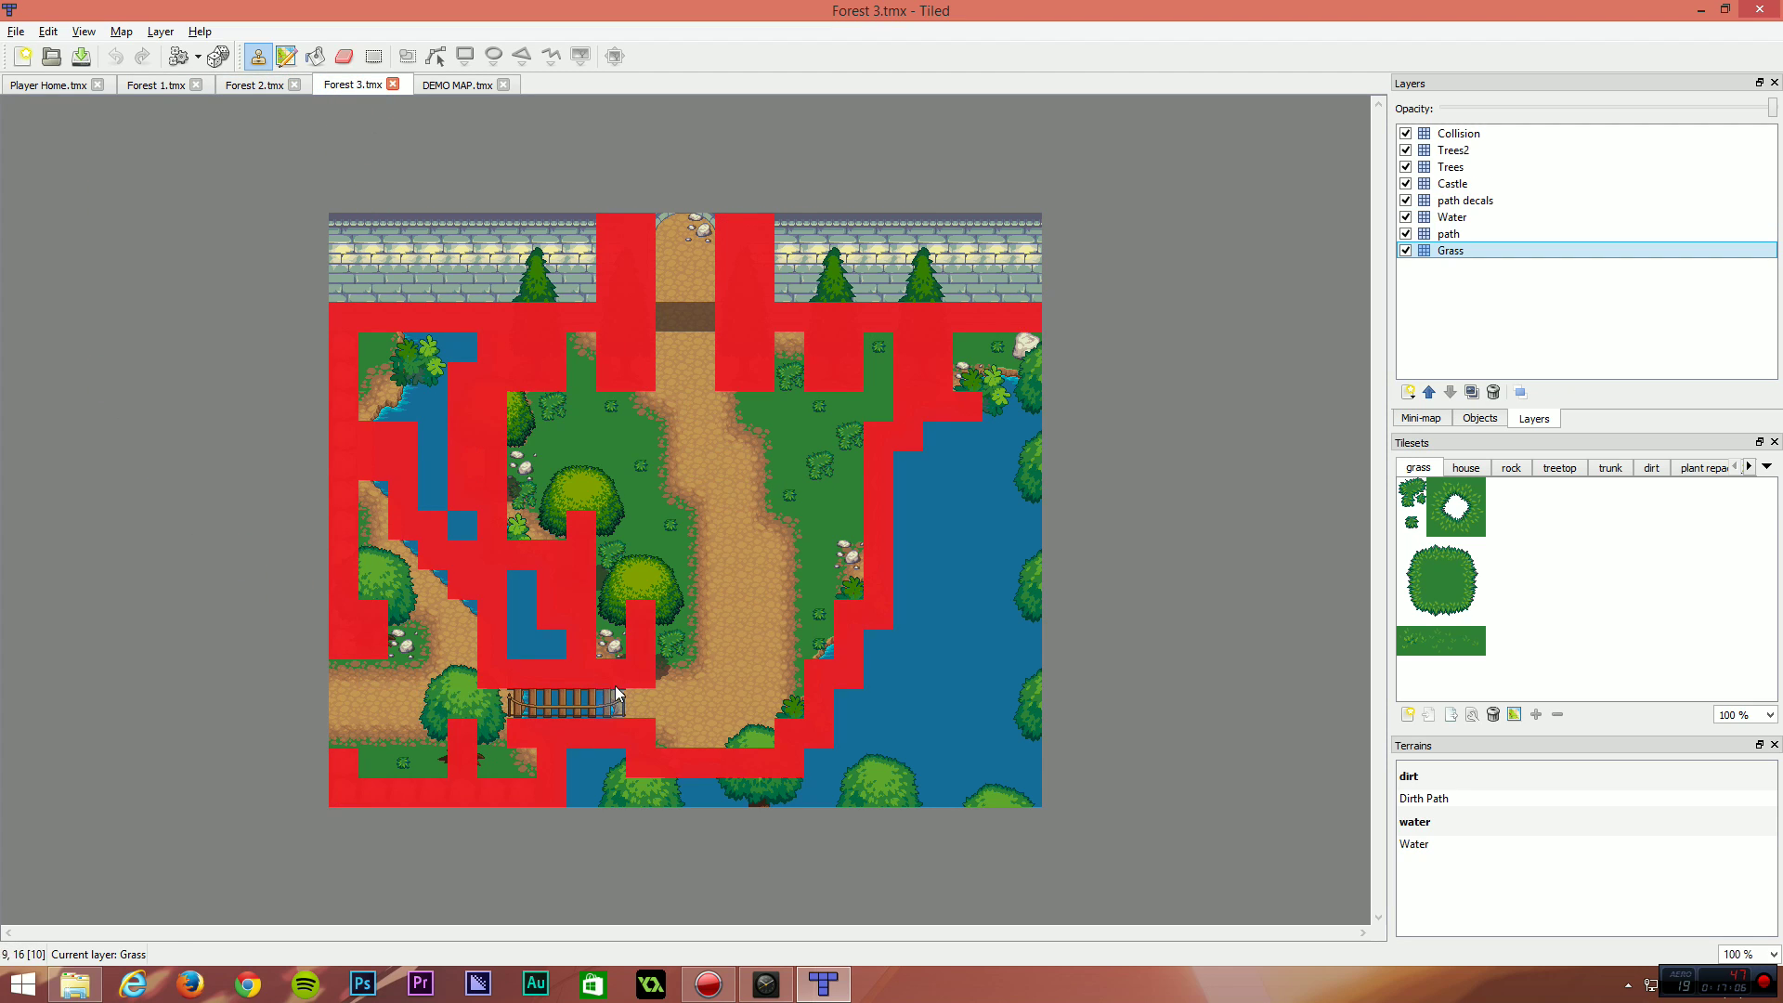